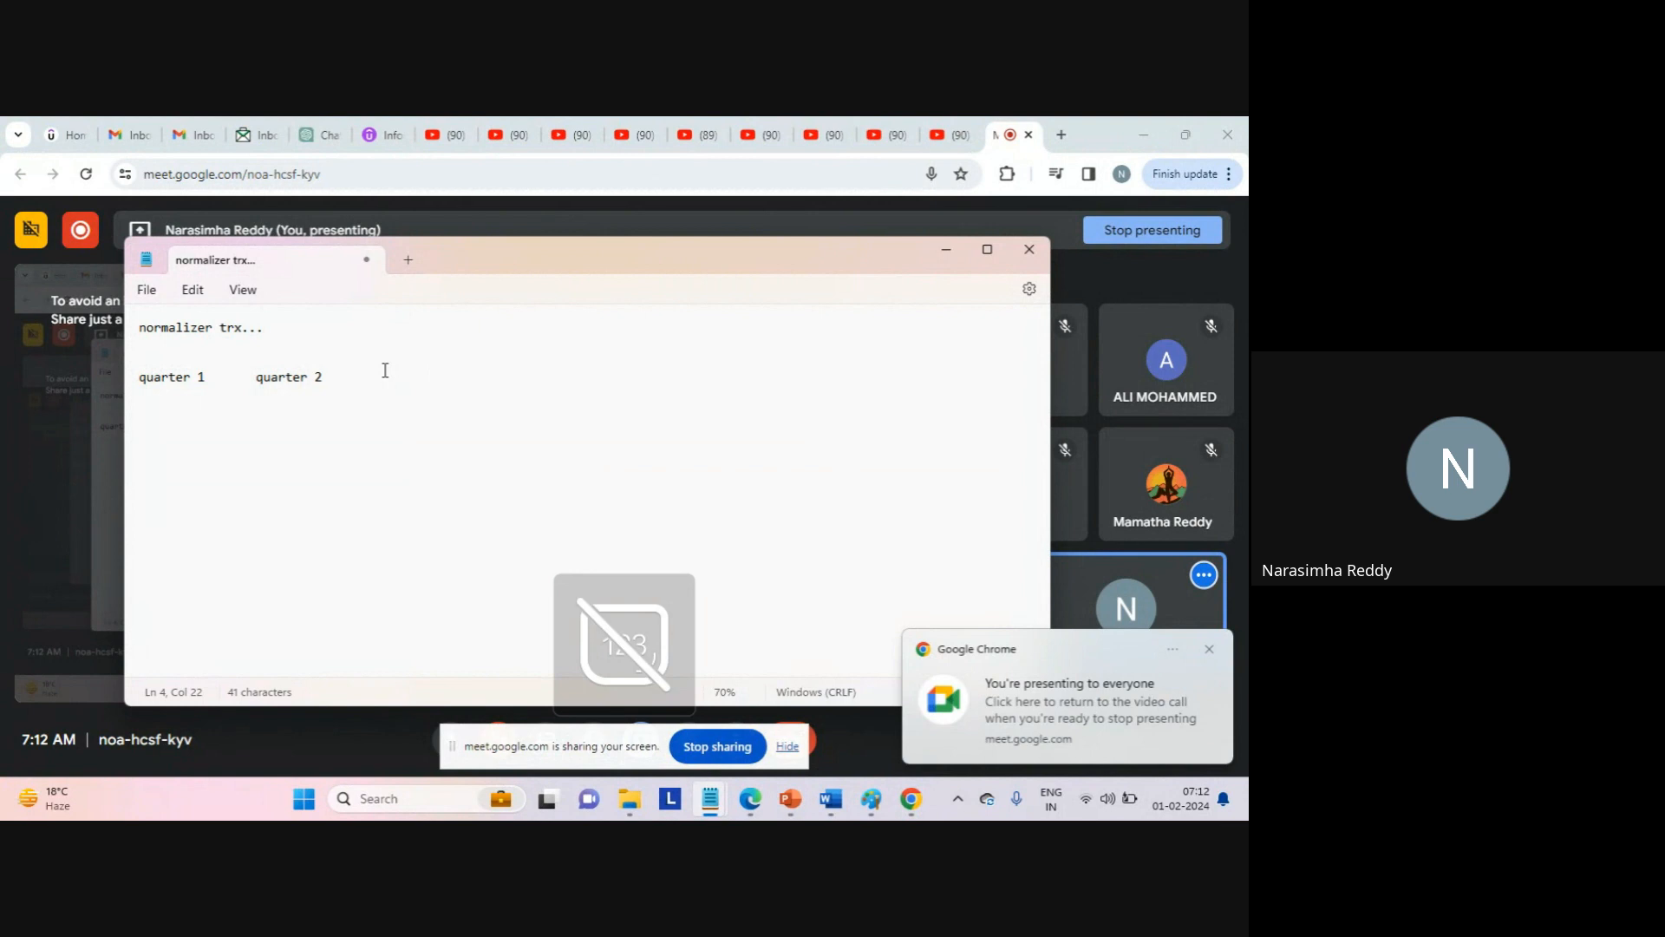
Complete the header row with tab-separated 'quarter 3' and 'quarter 4'.
key(BackSpace)
key(Tab)
text(qu)
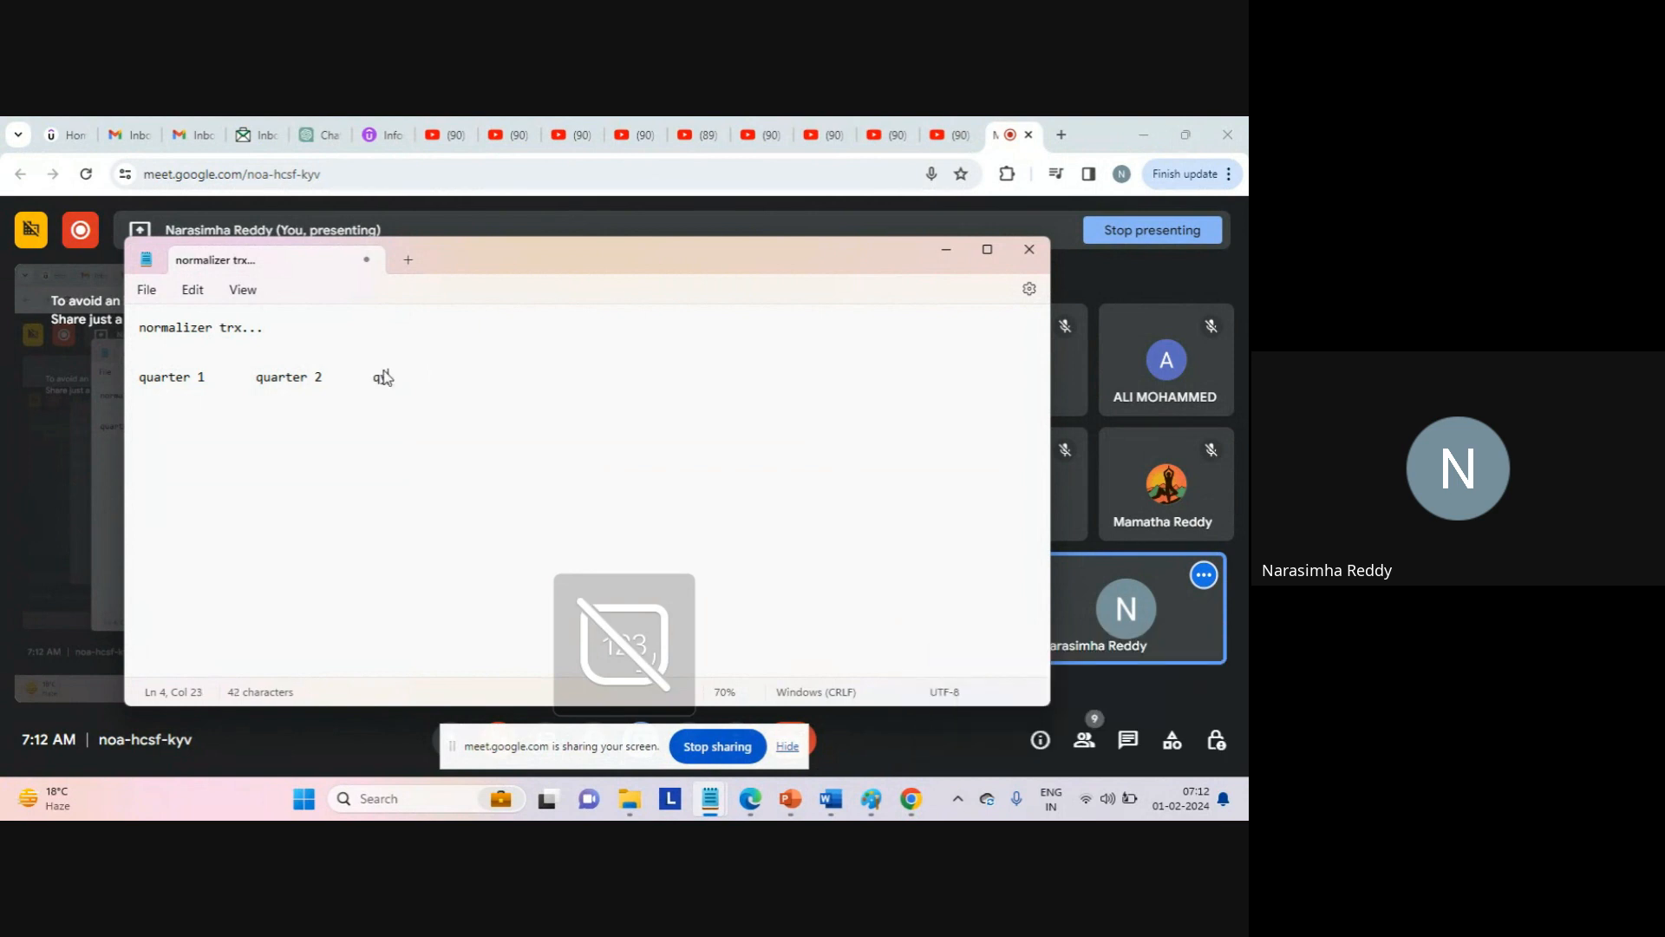
text(arter 3)
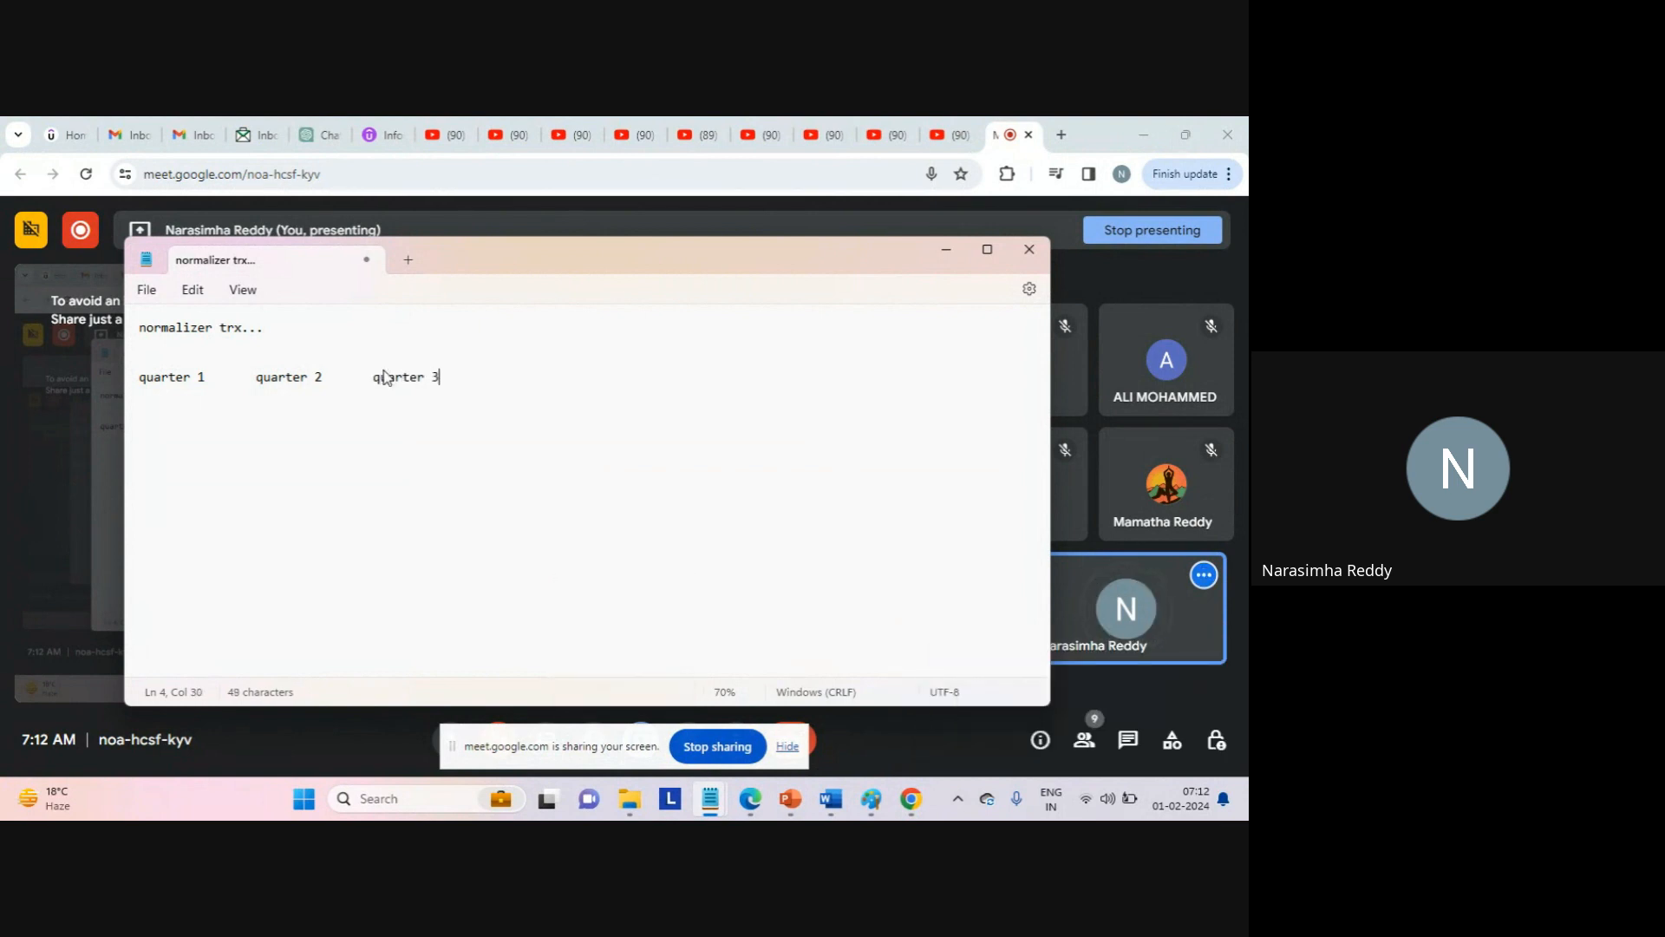
key(Tab)
text(quarter )
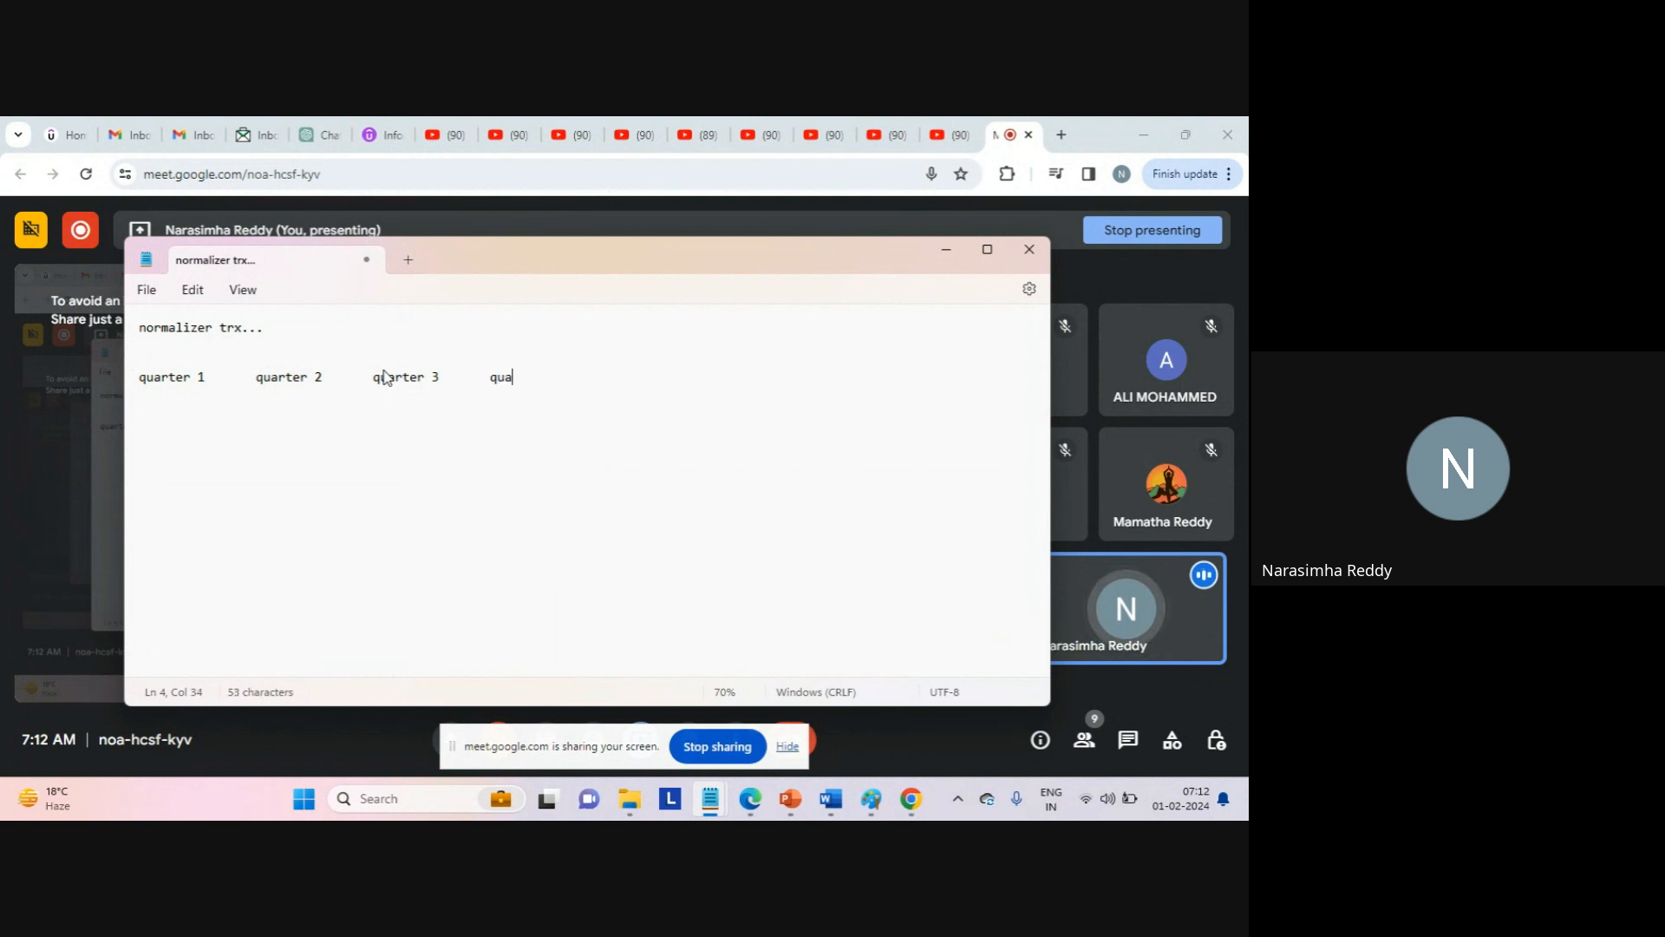
text(4)
key(Return)
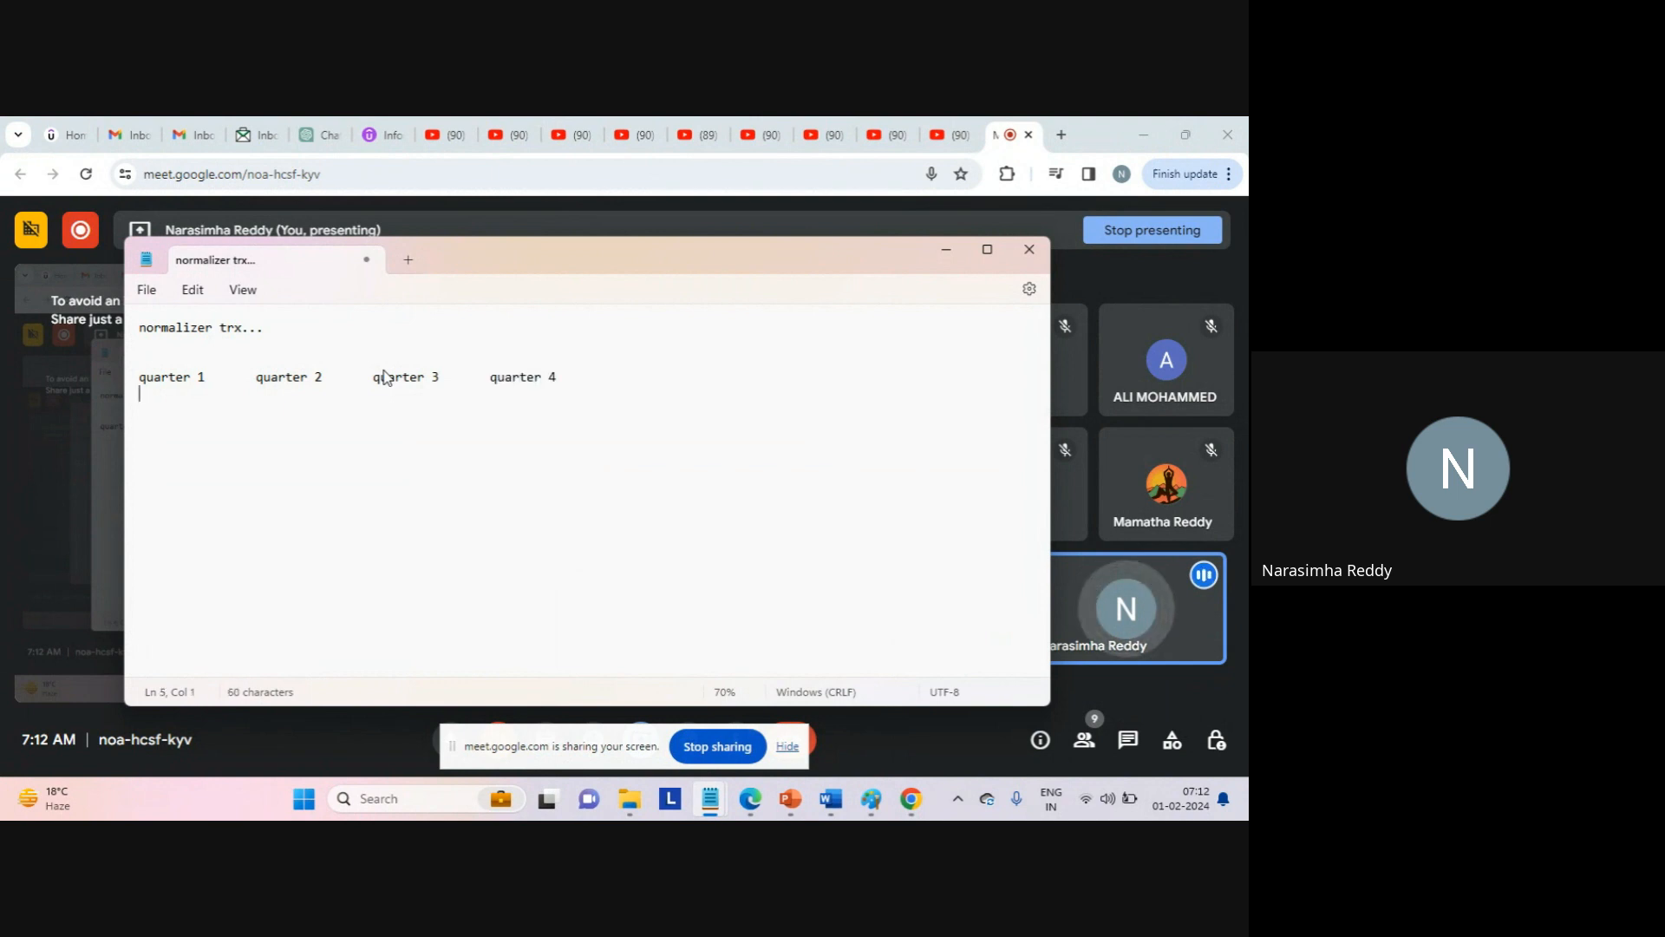
Enter the values 100, 1000, 10000 and 100000 beneath the quarter headings.
text(100)
key(Tab)
key(Tab)
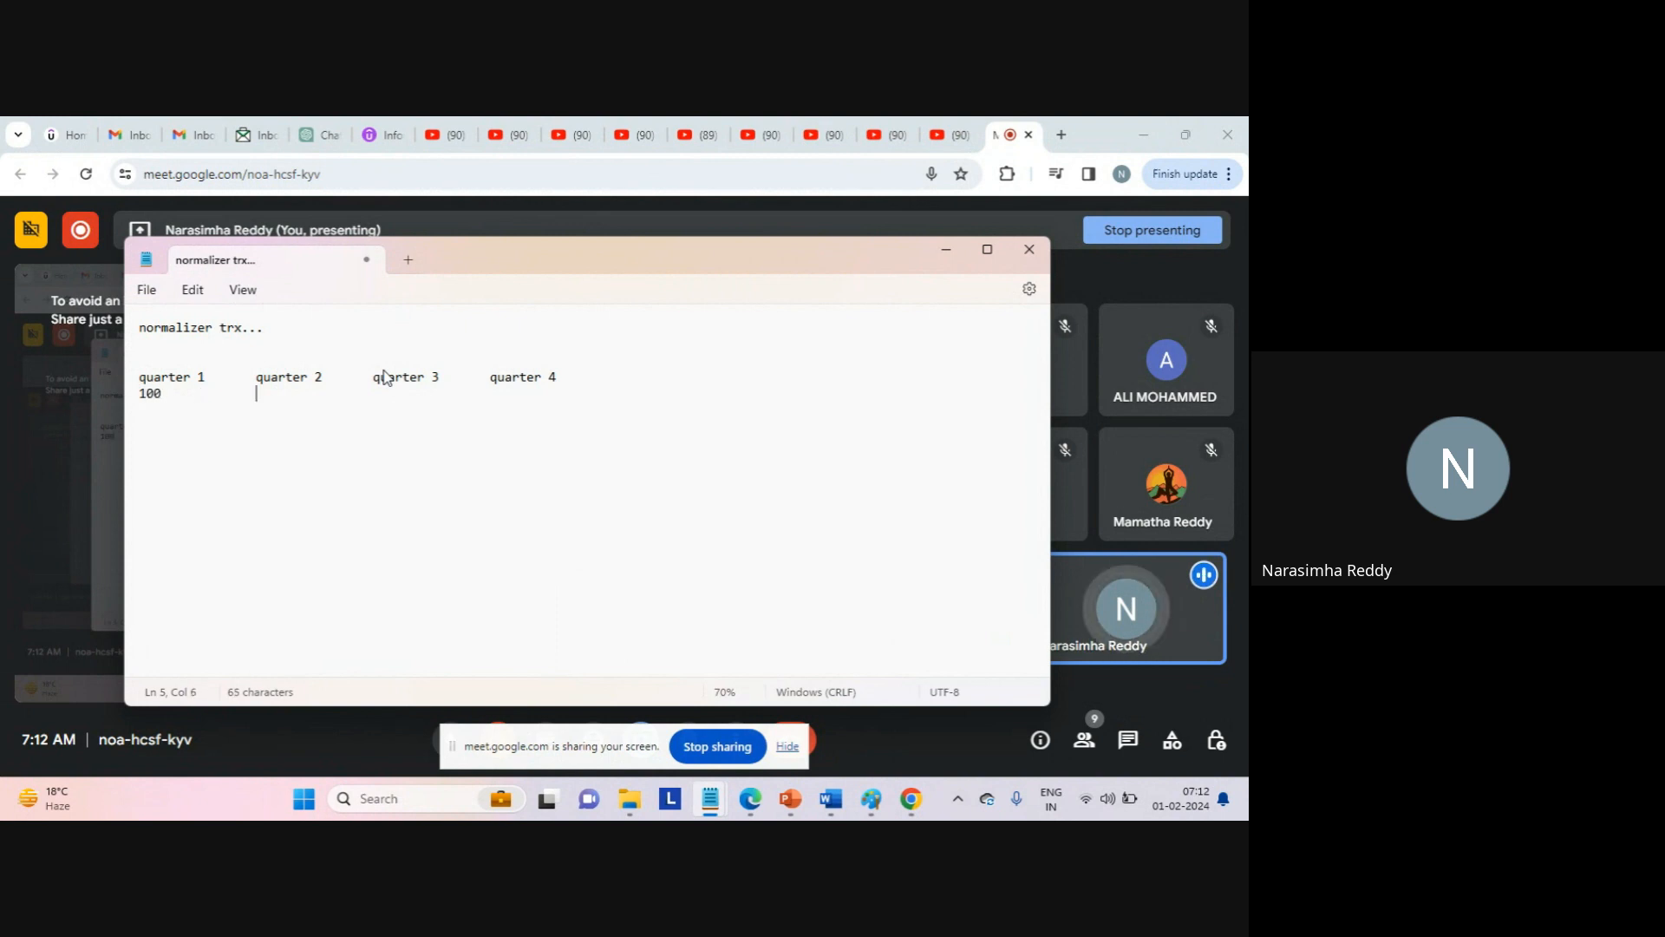
text(1000)
key(Tab)
key(Tab)
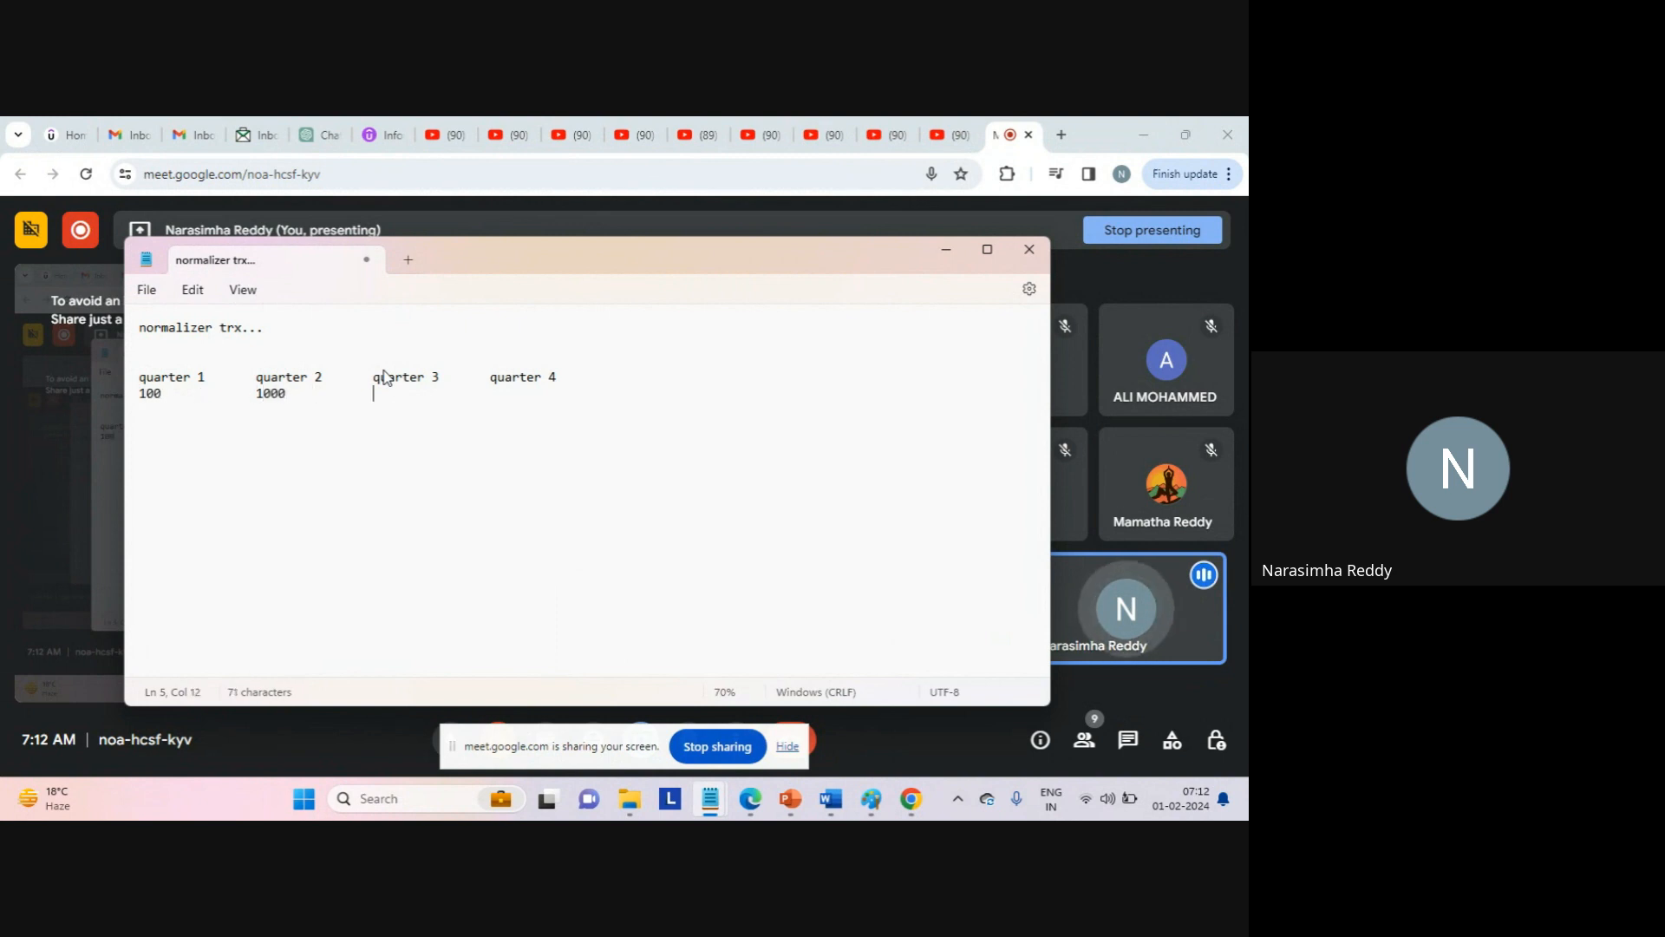
text(10000)
key(Tab)
key(Tab)
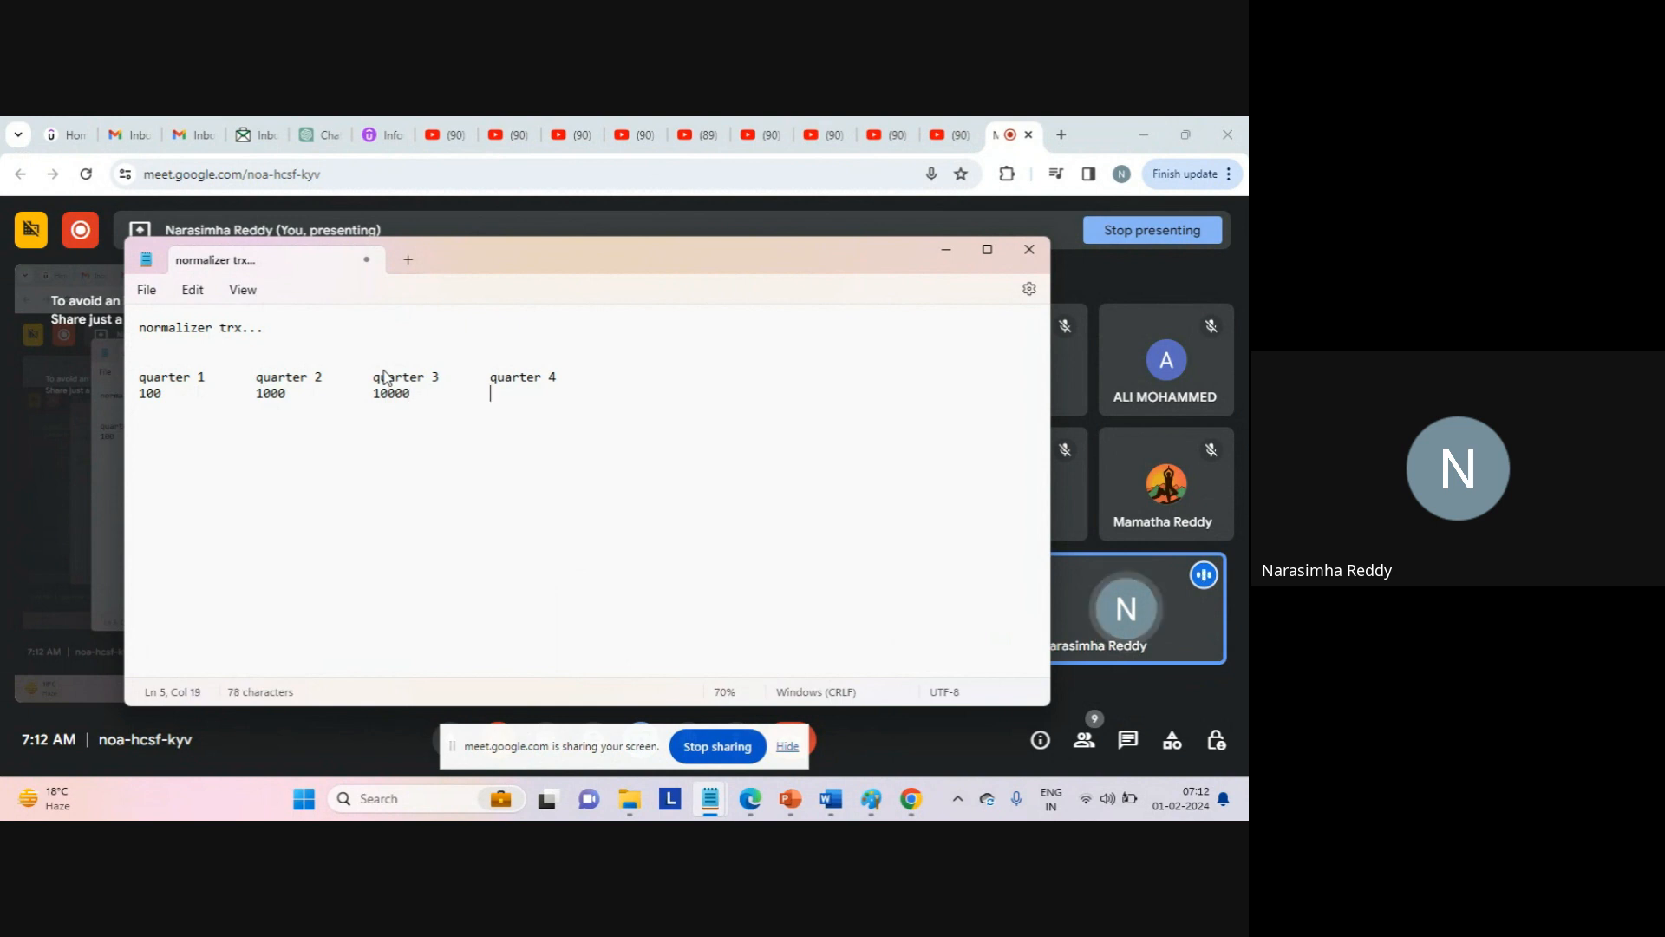
text(100000)
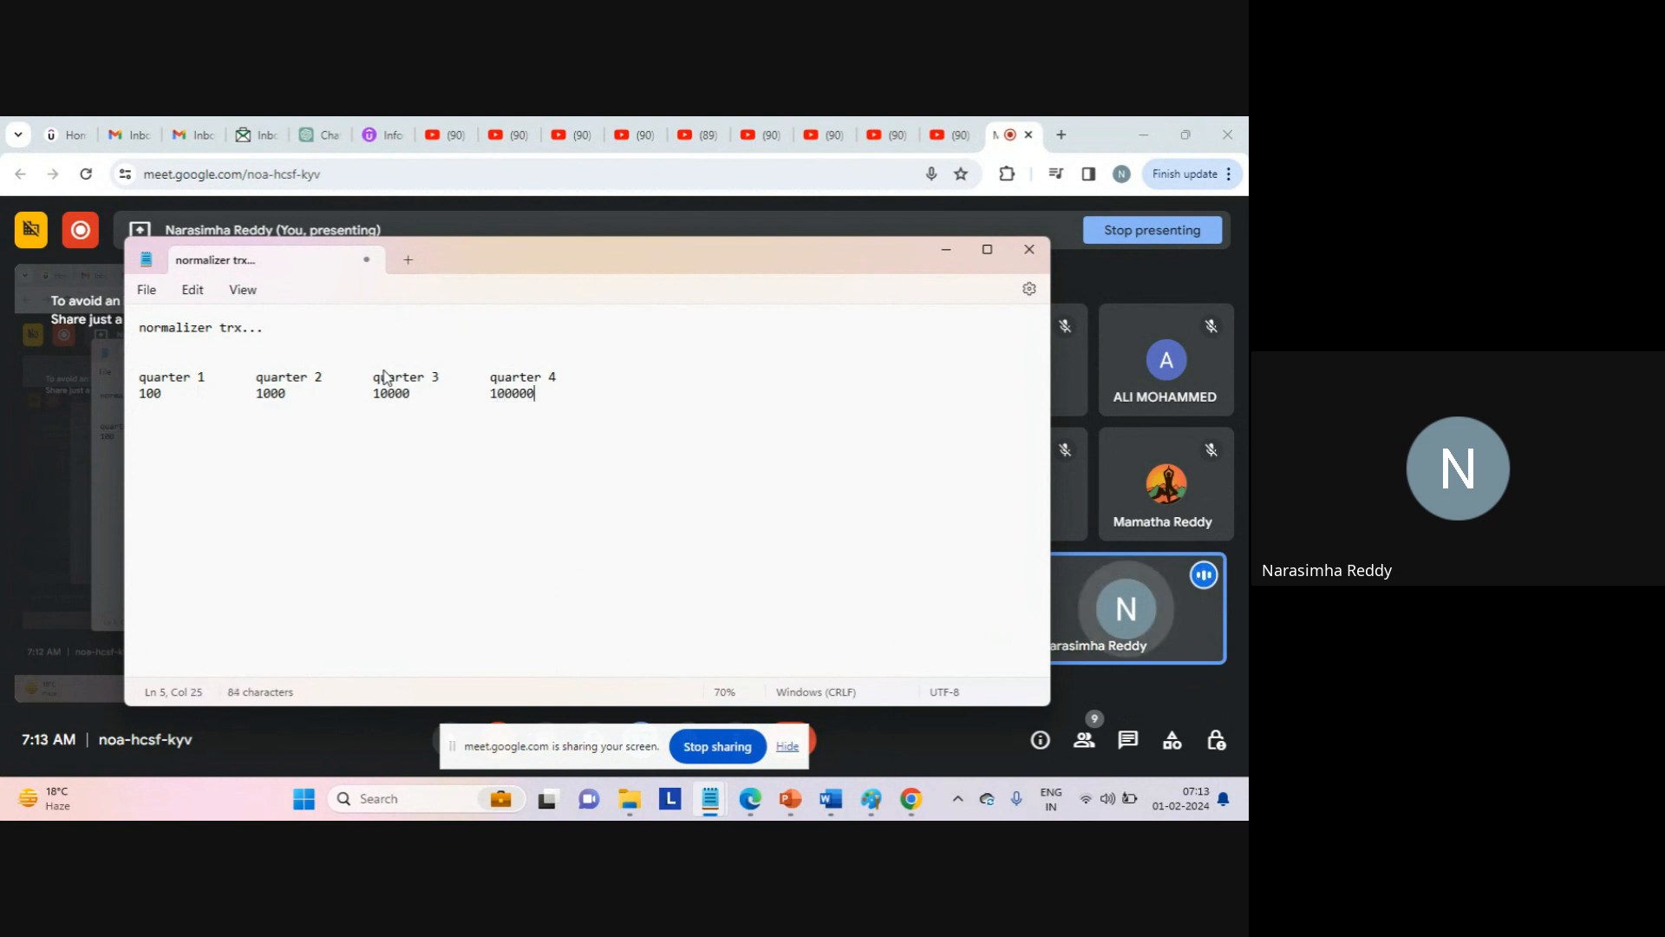
key(Return)
double_click(174, 377)
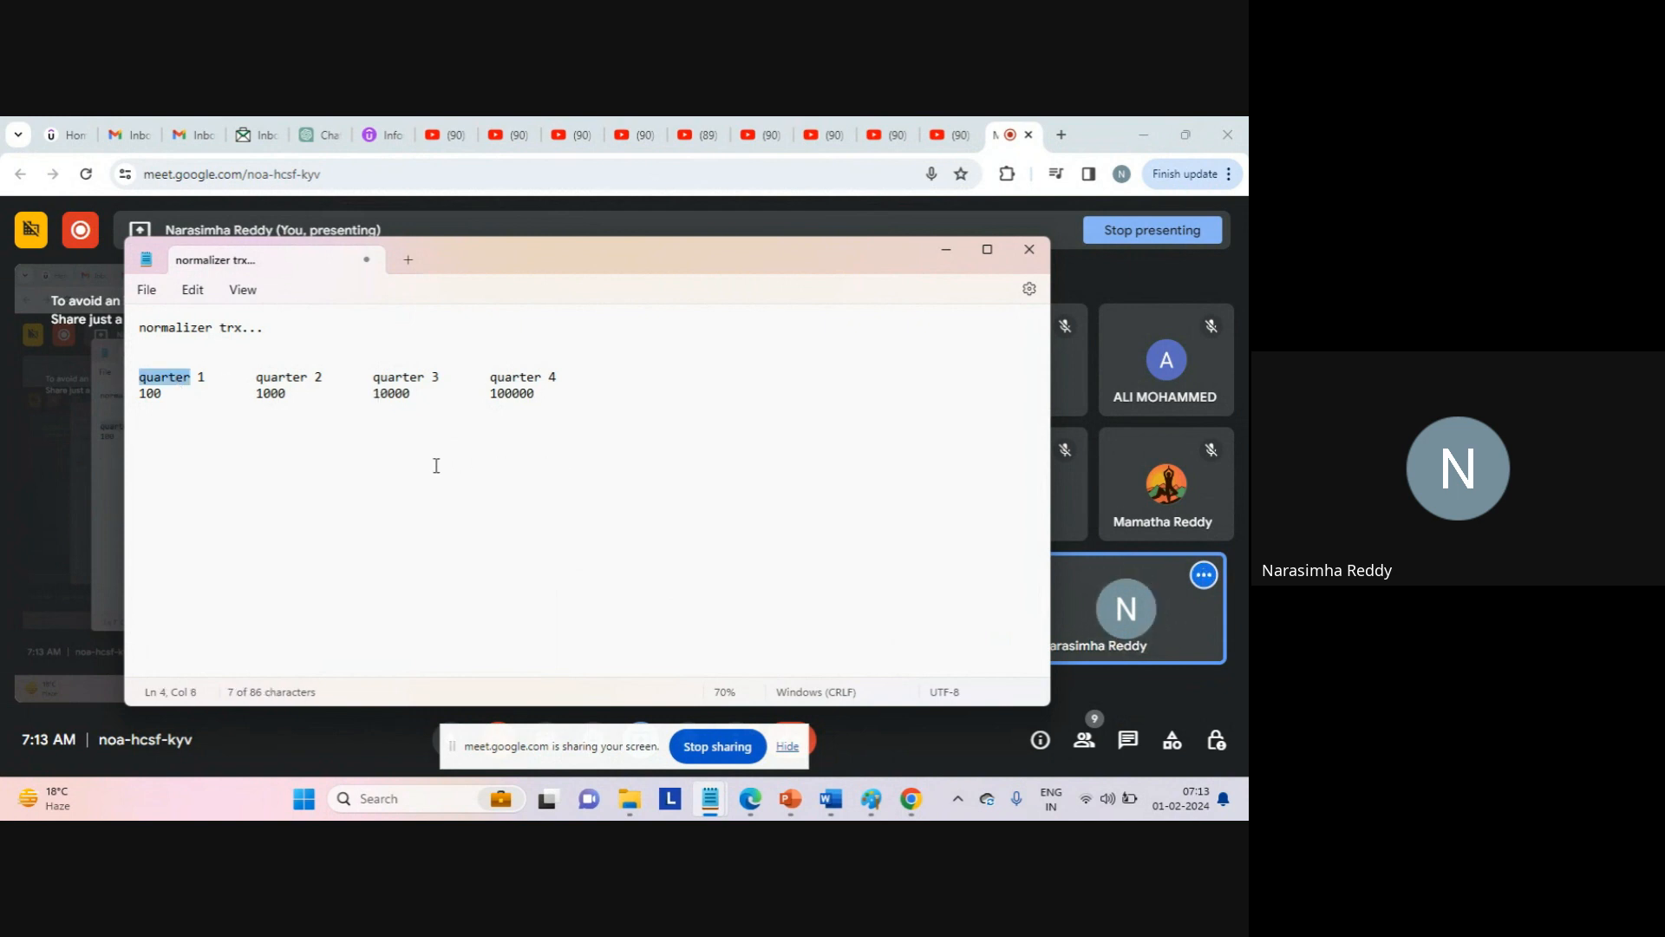
click(313, 416)
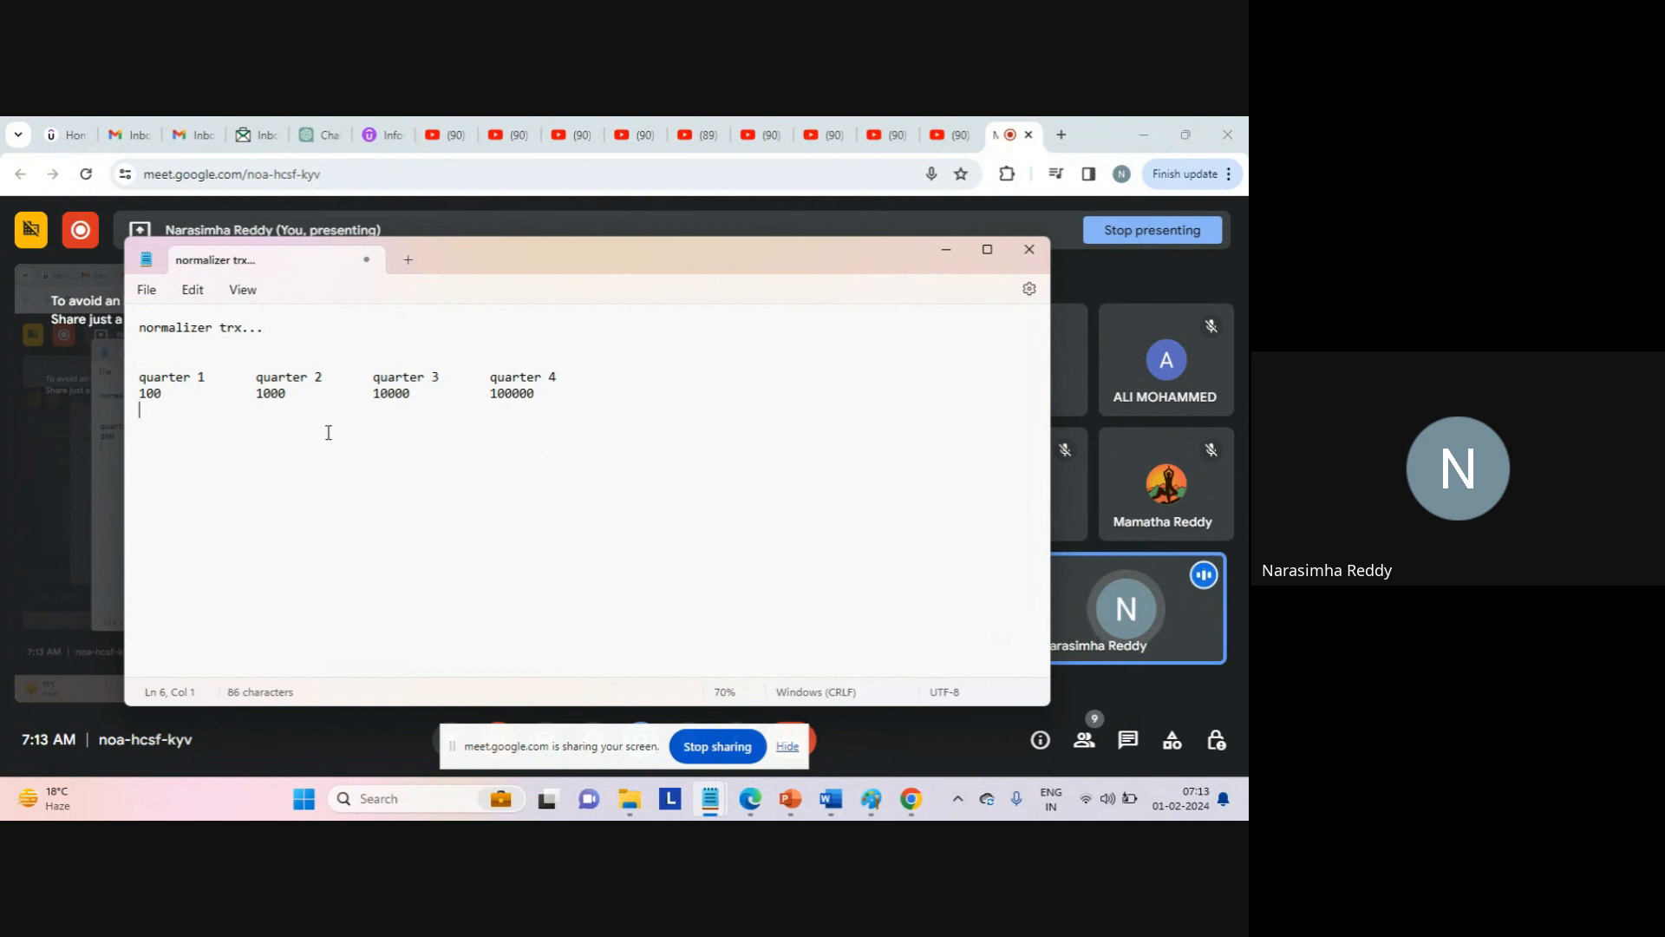
key(Return)
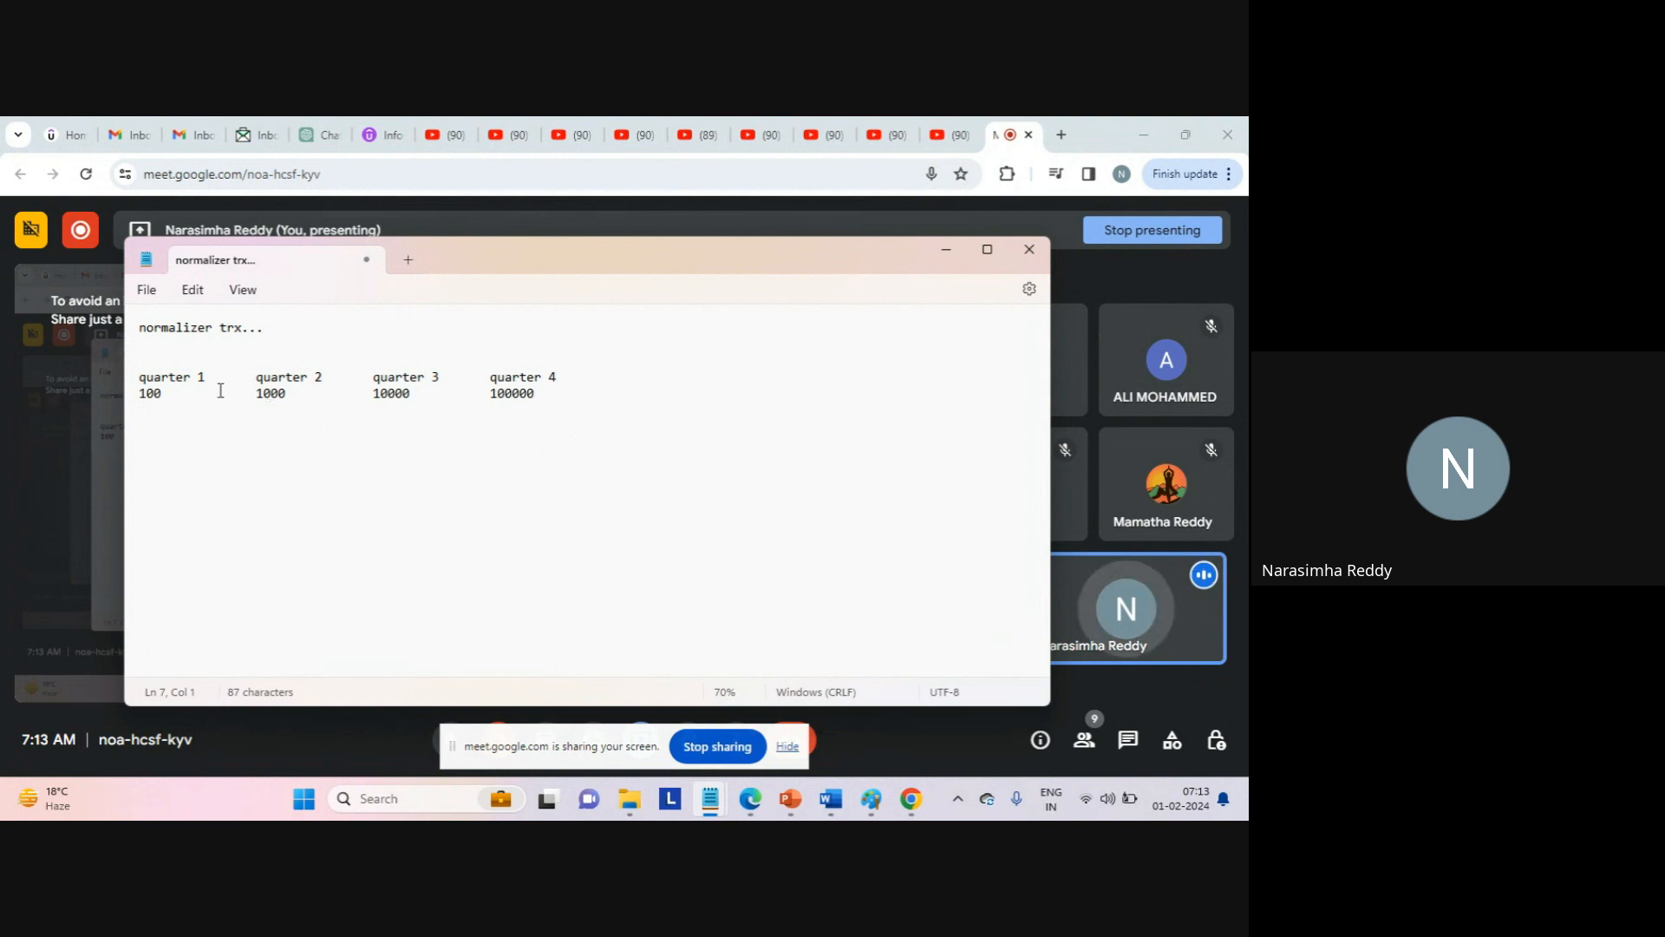
double_click(180, 379)
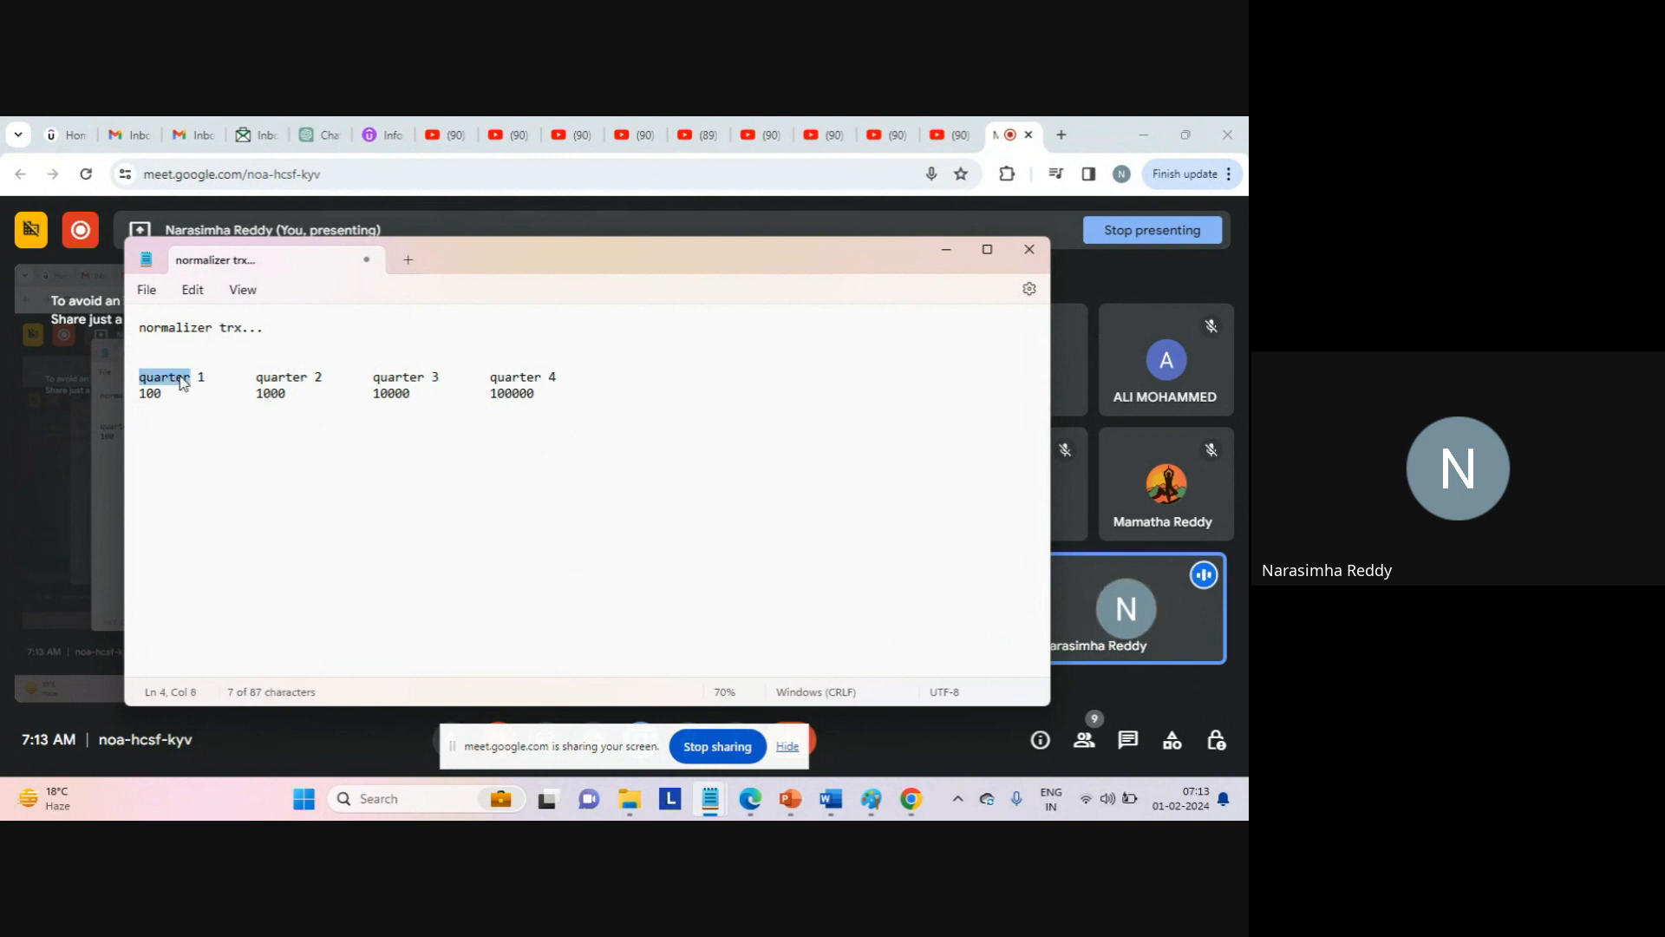
double_click(280, 378)
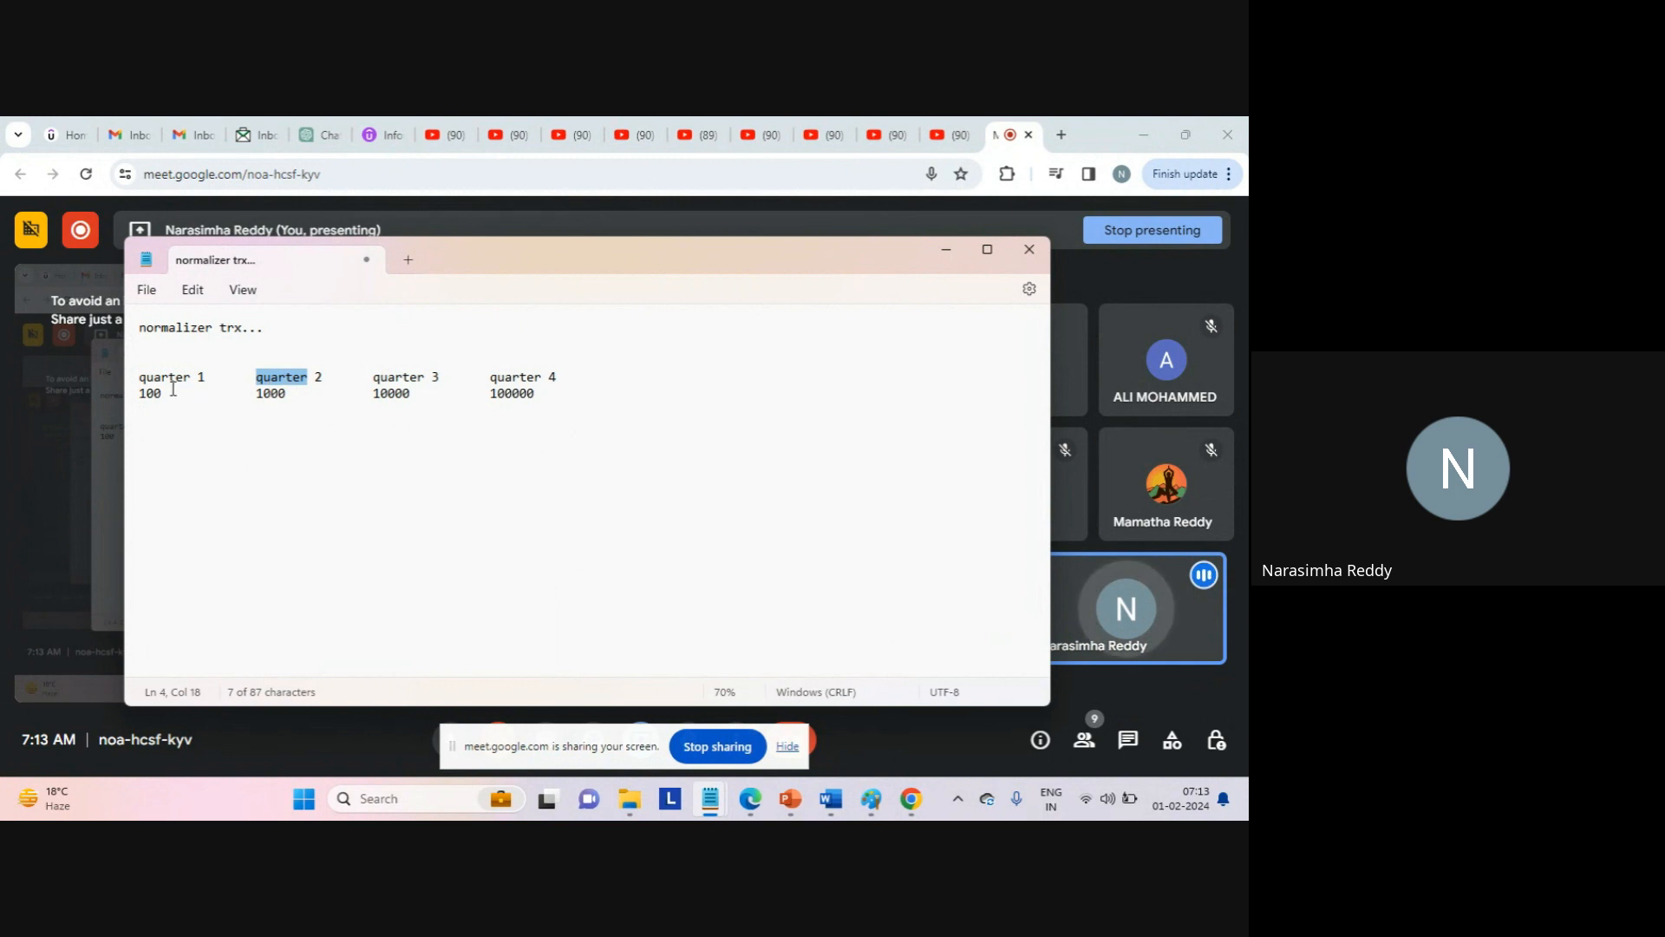
click(187, 455)
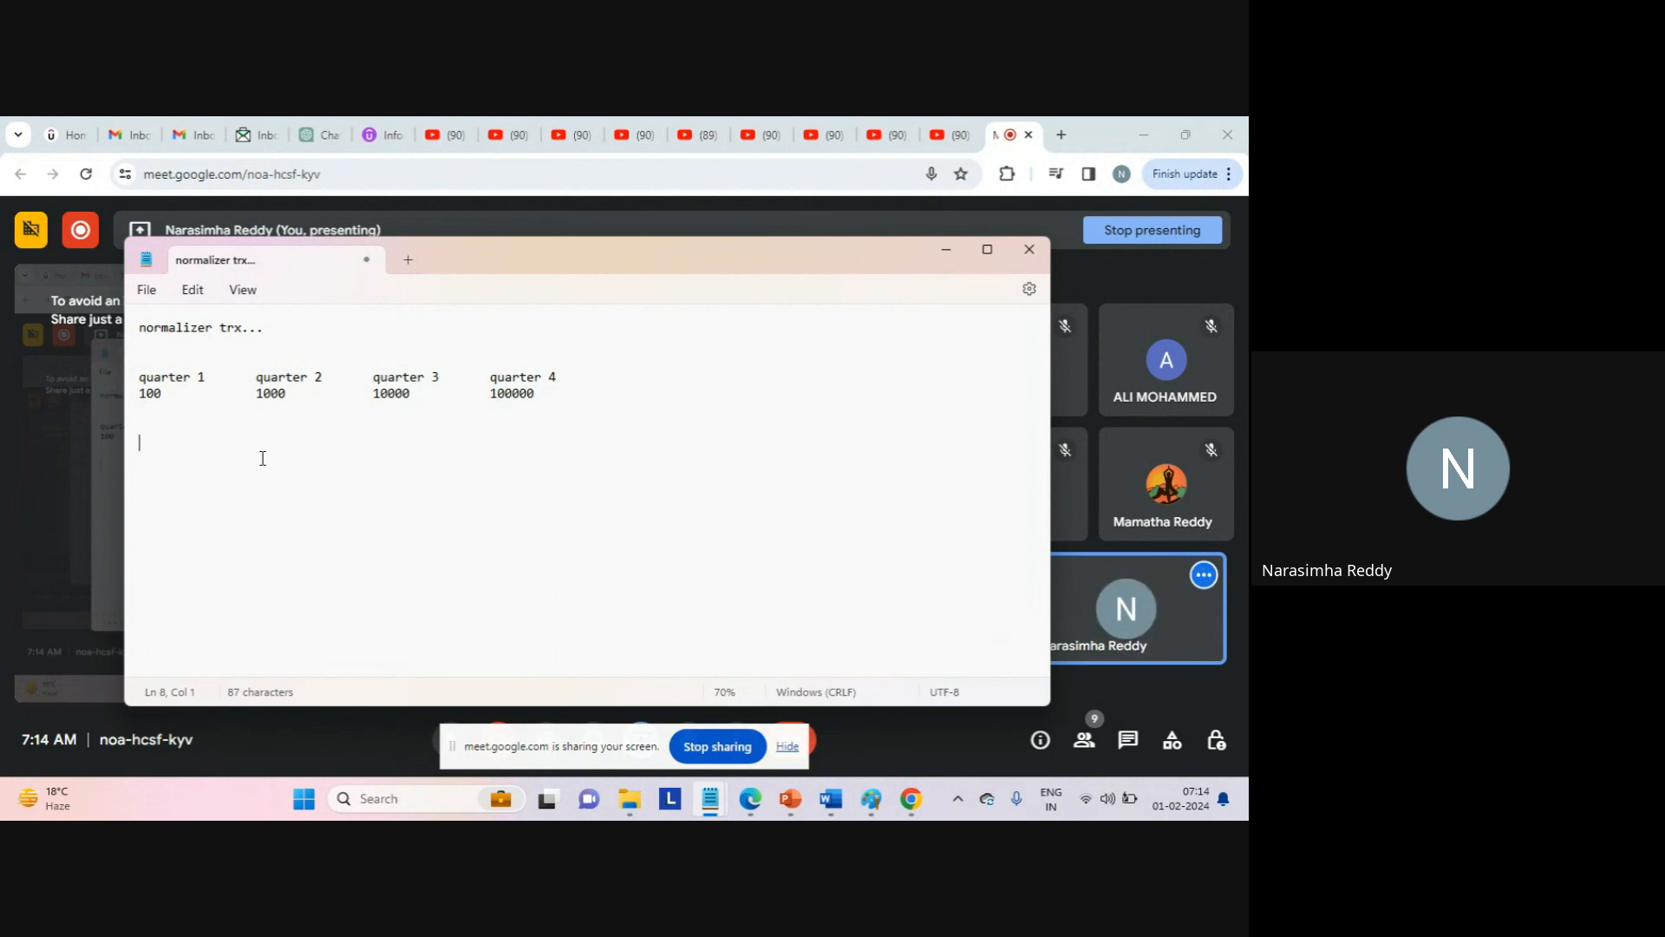
Write the heading 'usage:' below the quarter table, correcting the stray s.
text(usages)
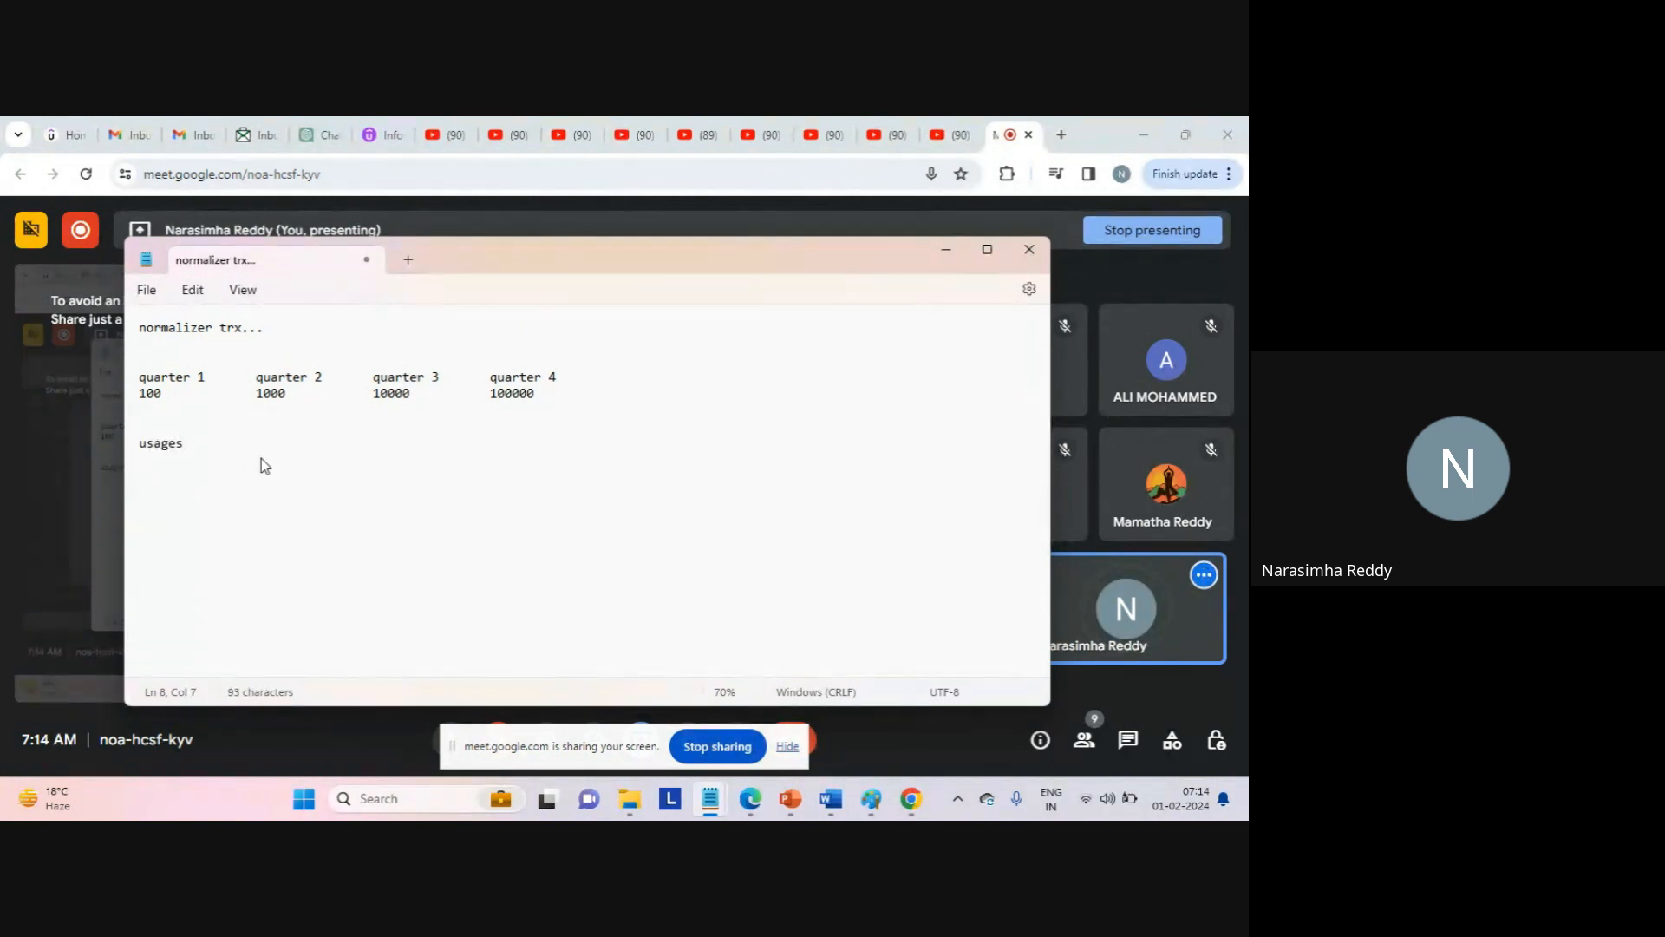
key(BackSpace)
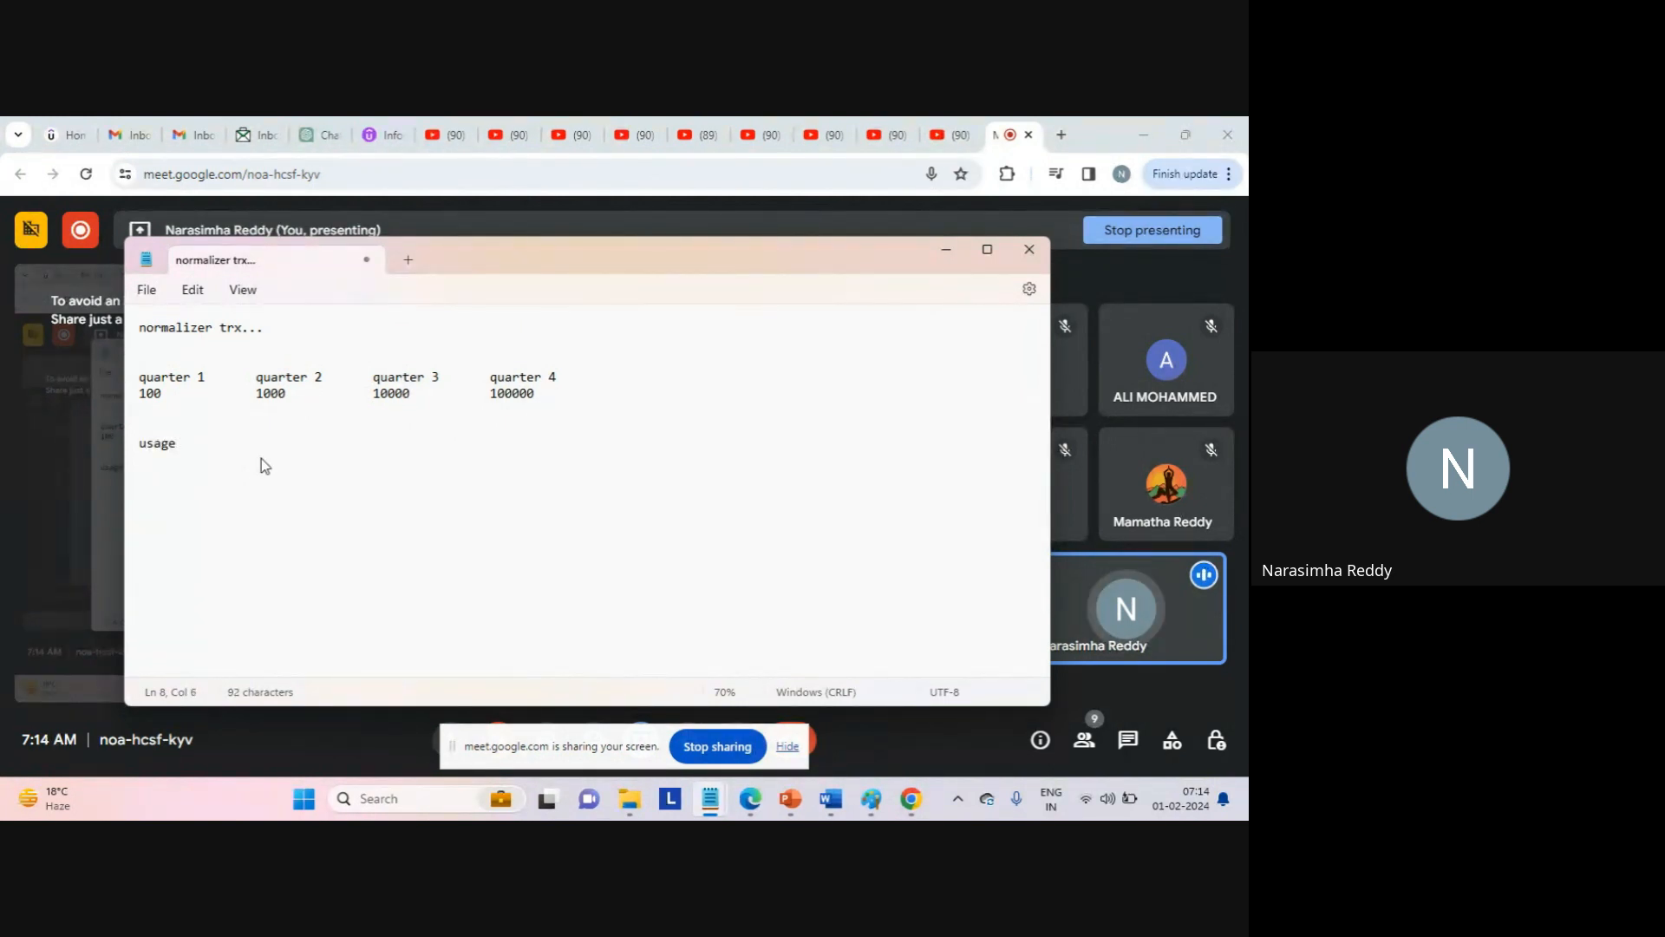
text(:)
key(Return)
key(Return)
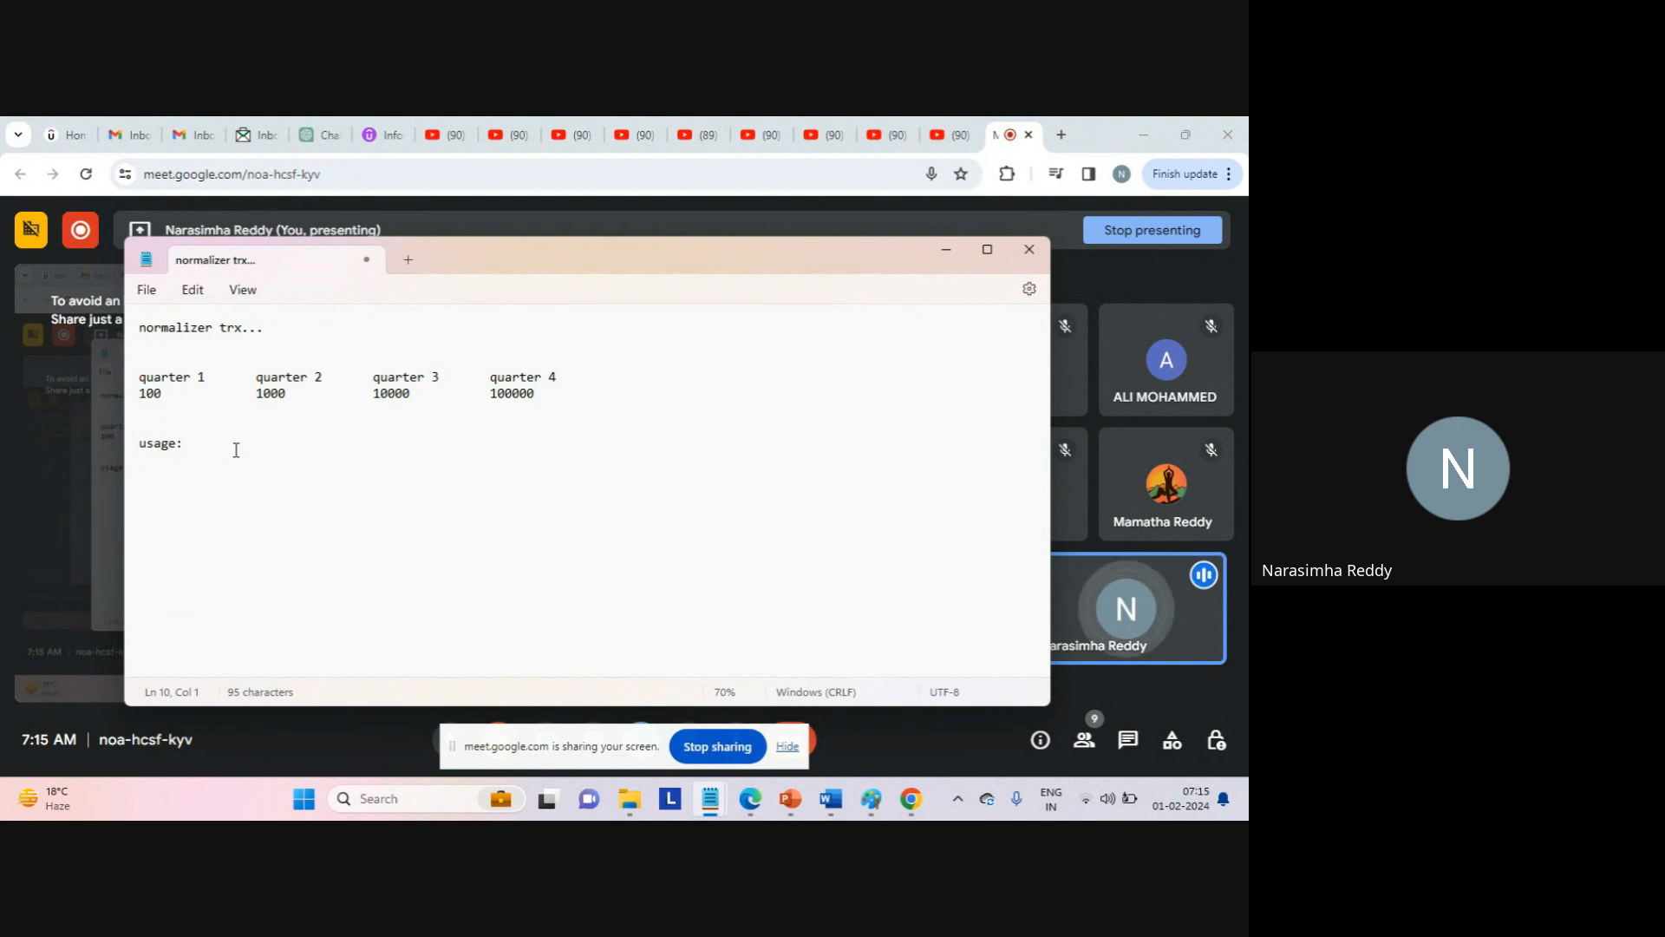
Add the line 'hierarchical =======>yes...' under the usage: heading, fixing the typo.
key(Return)
text(hier)
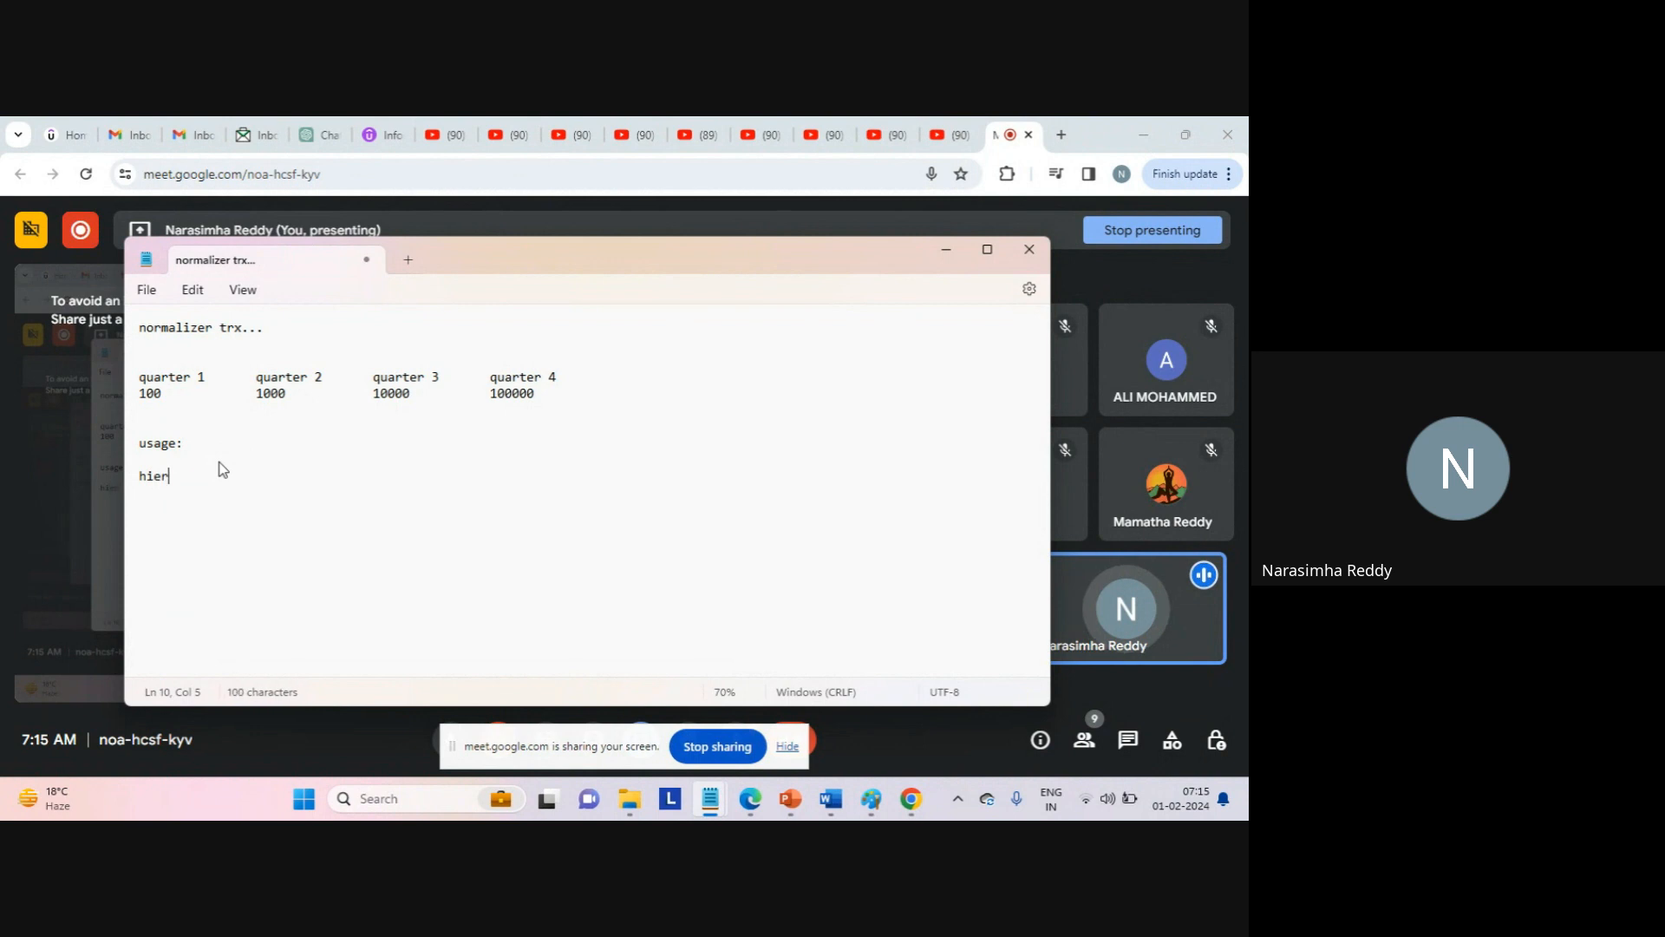
text(anchical)
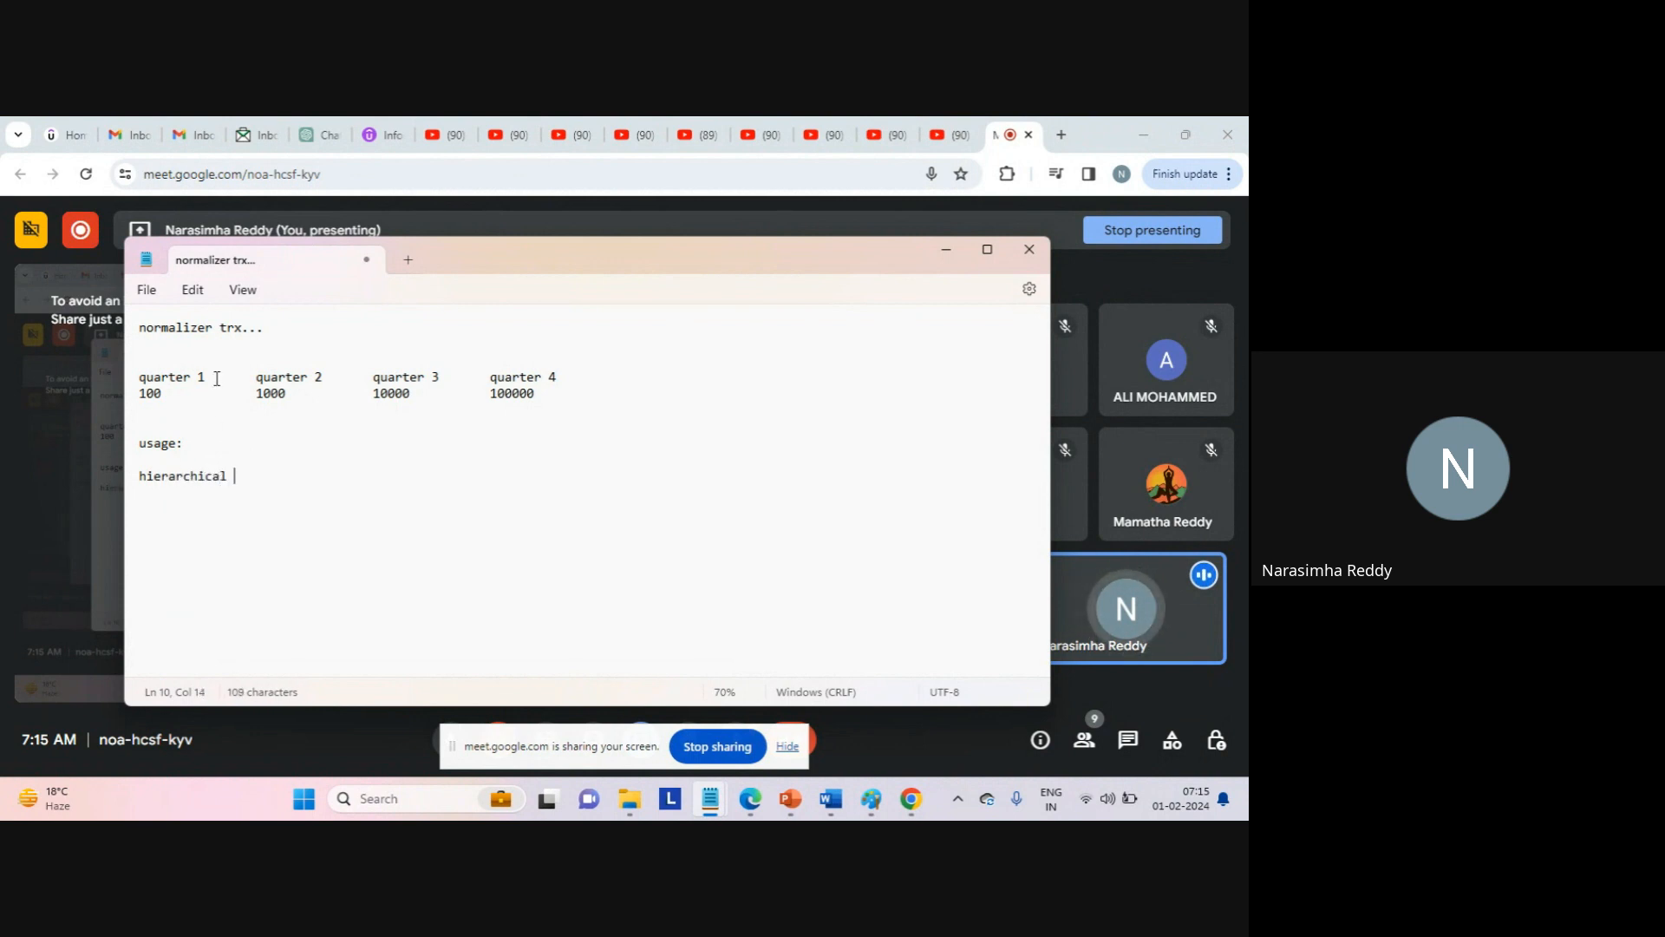
double_click(190, 328)
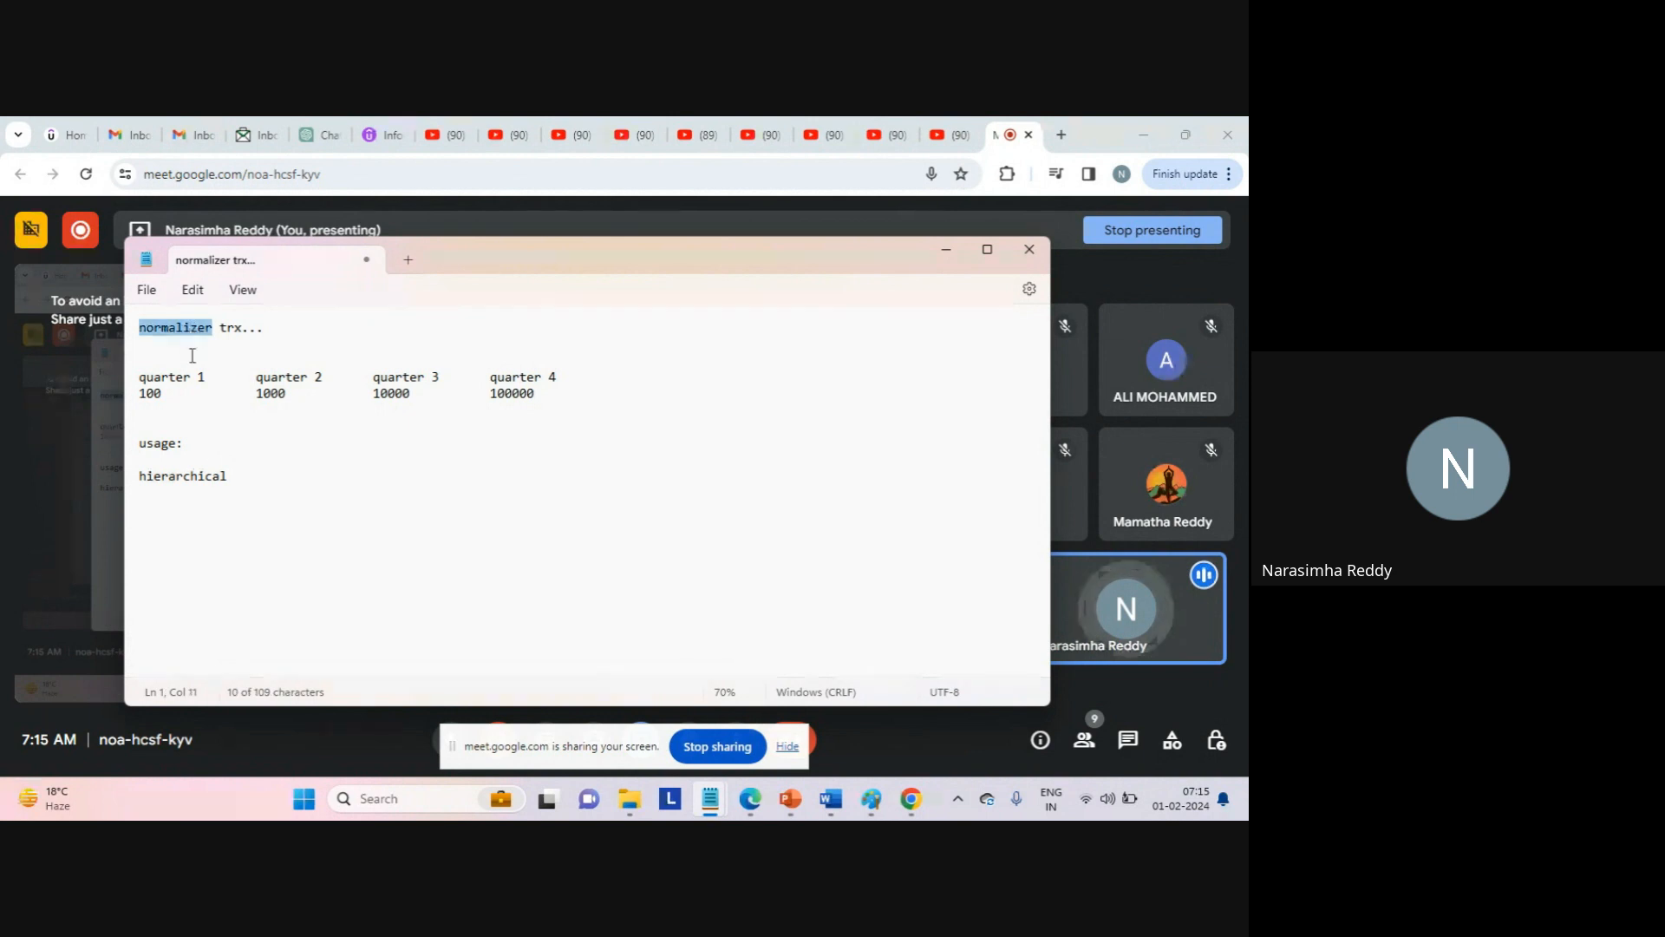
double_click(214, 477)
click(268, 478)
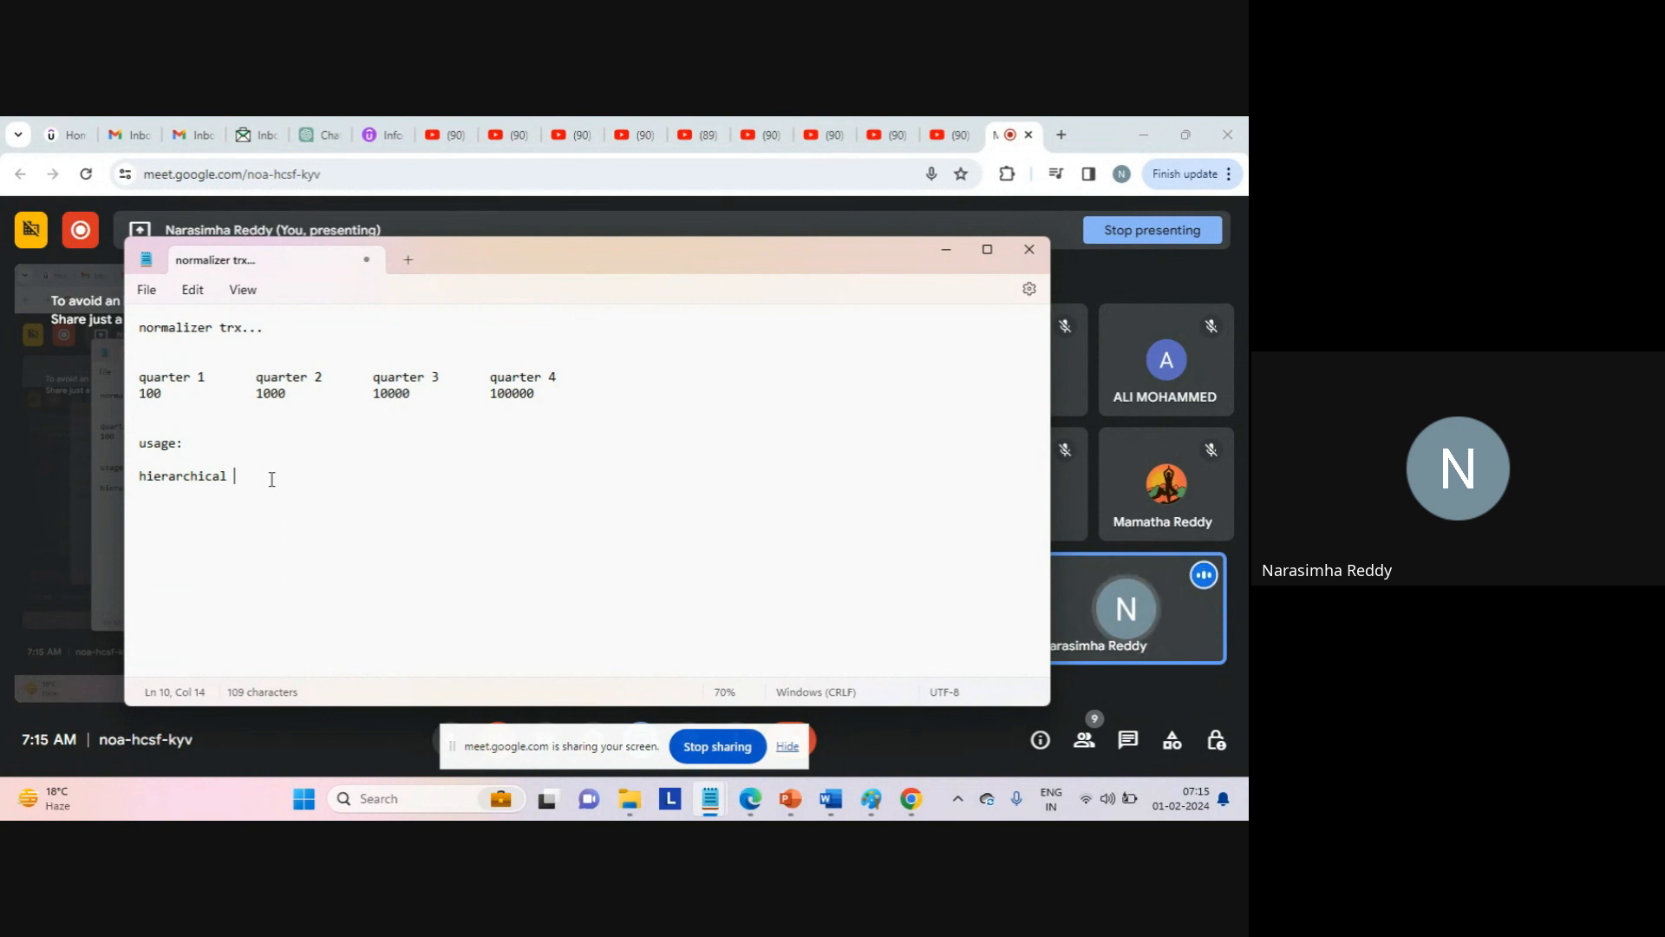
text(=======)
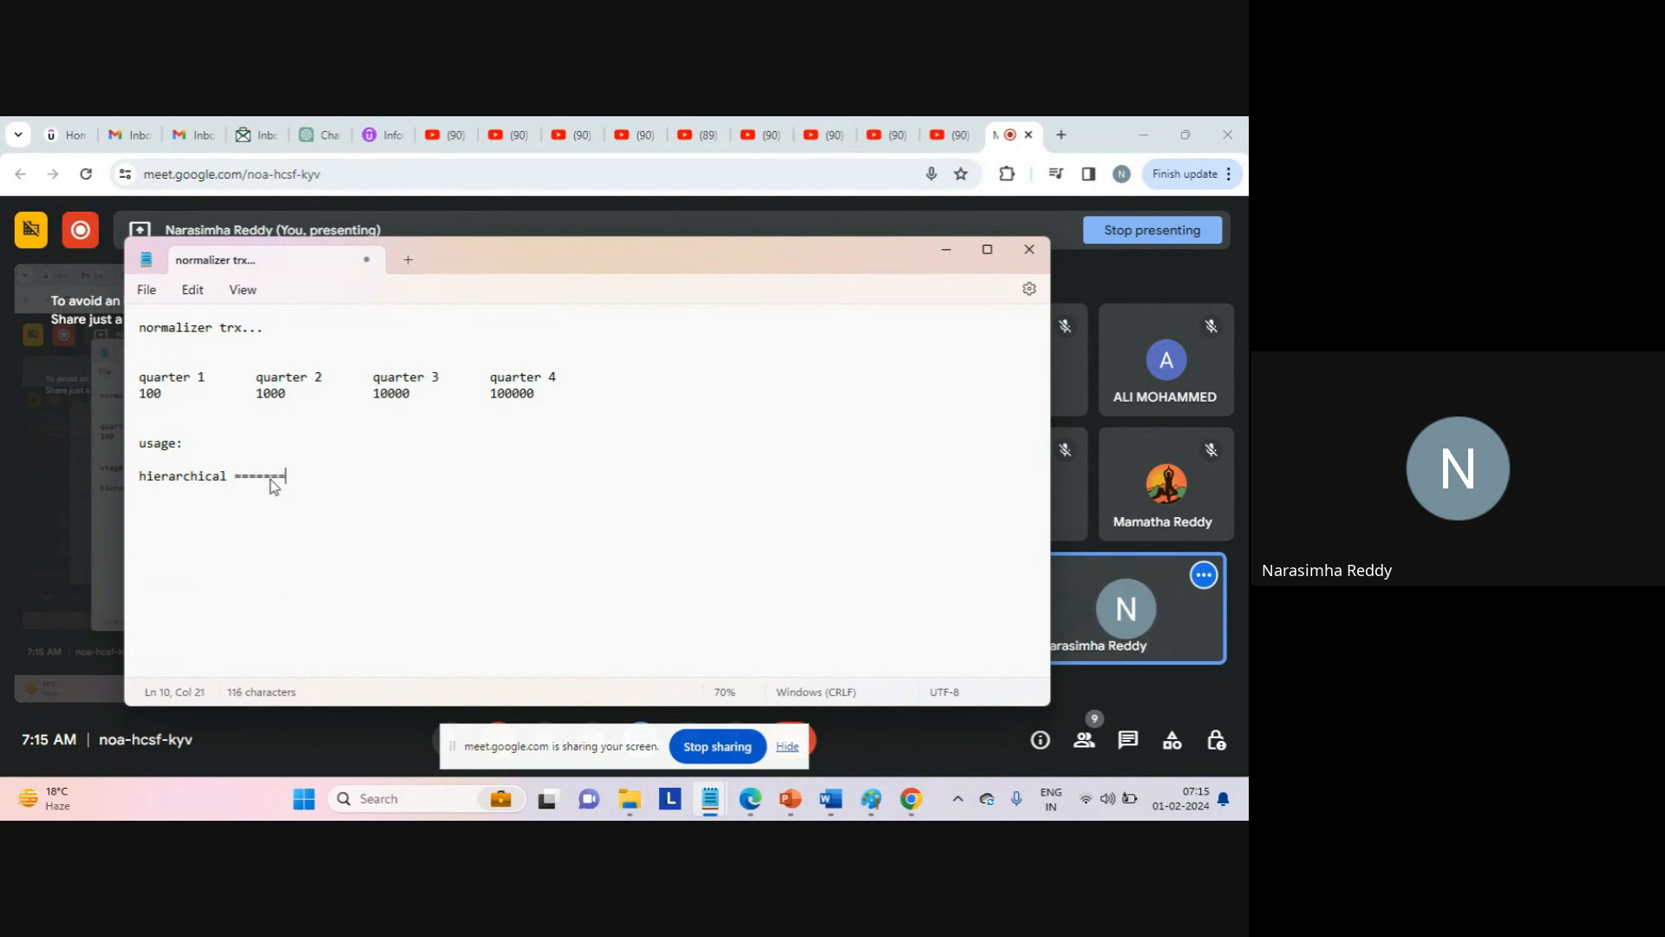
text(>yres)
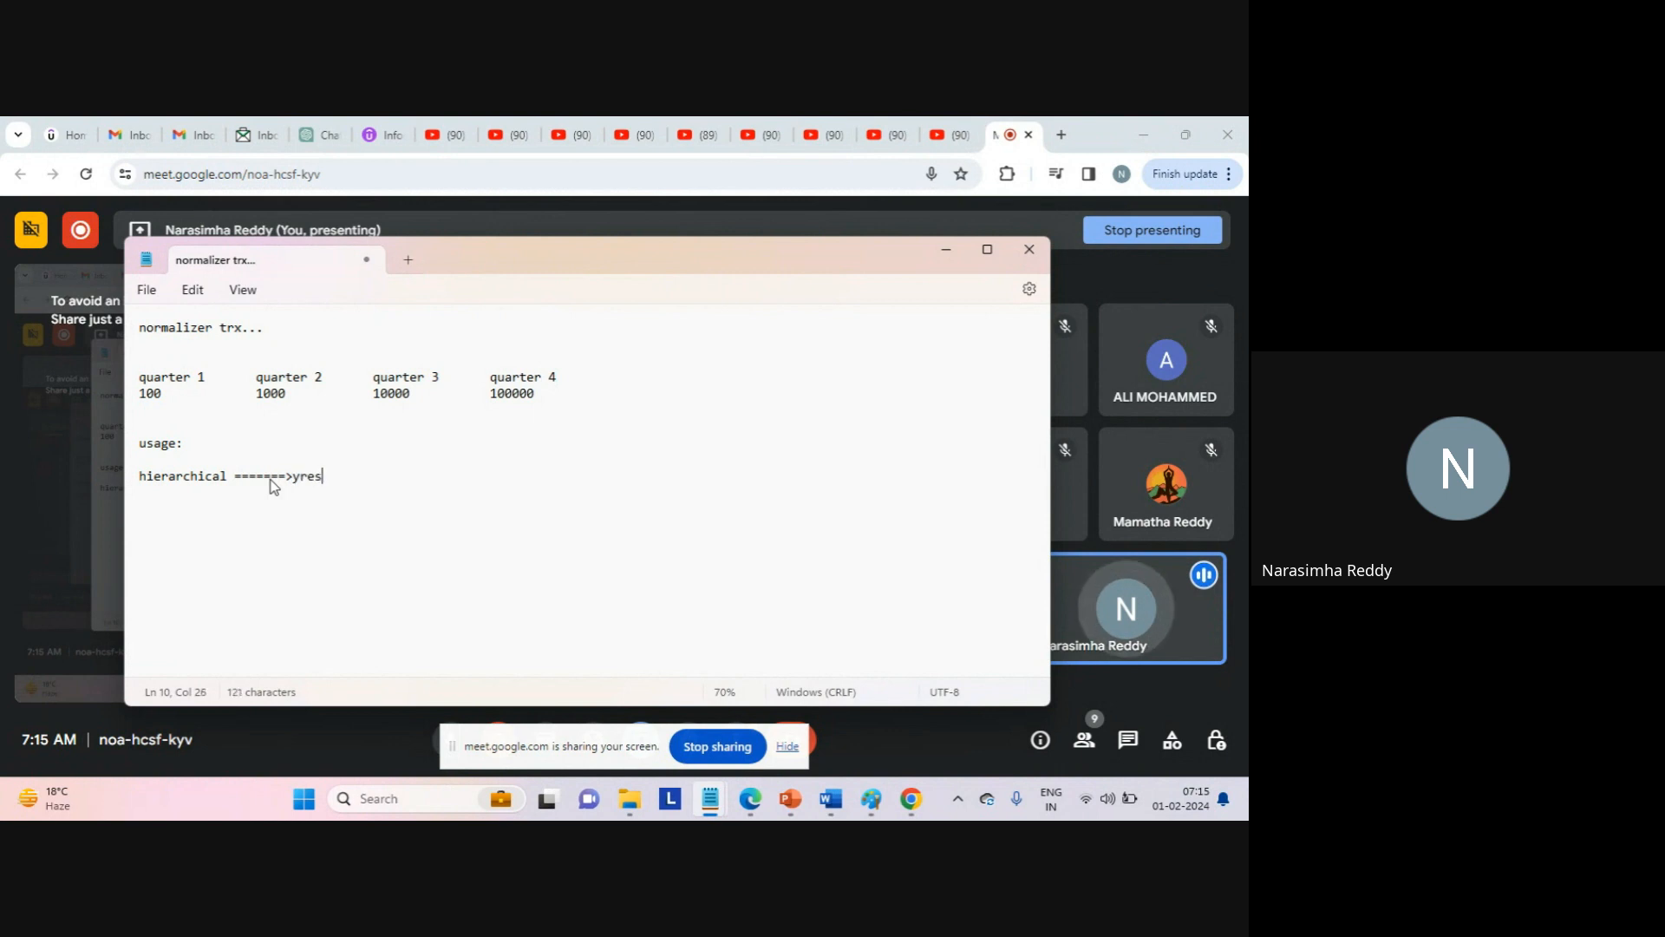
key(BackSpace)
key(BackSpace)
key(BackSpace)
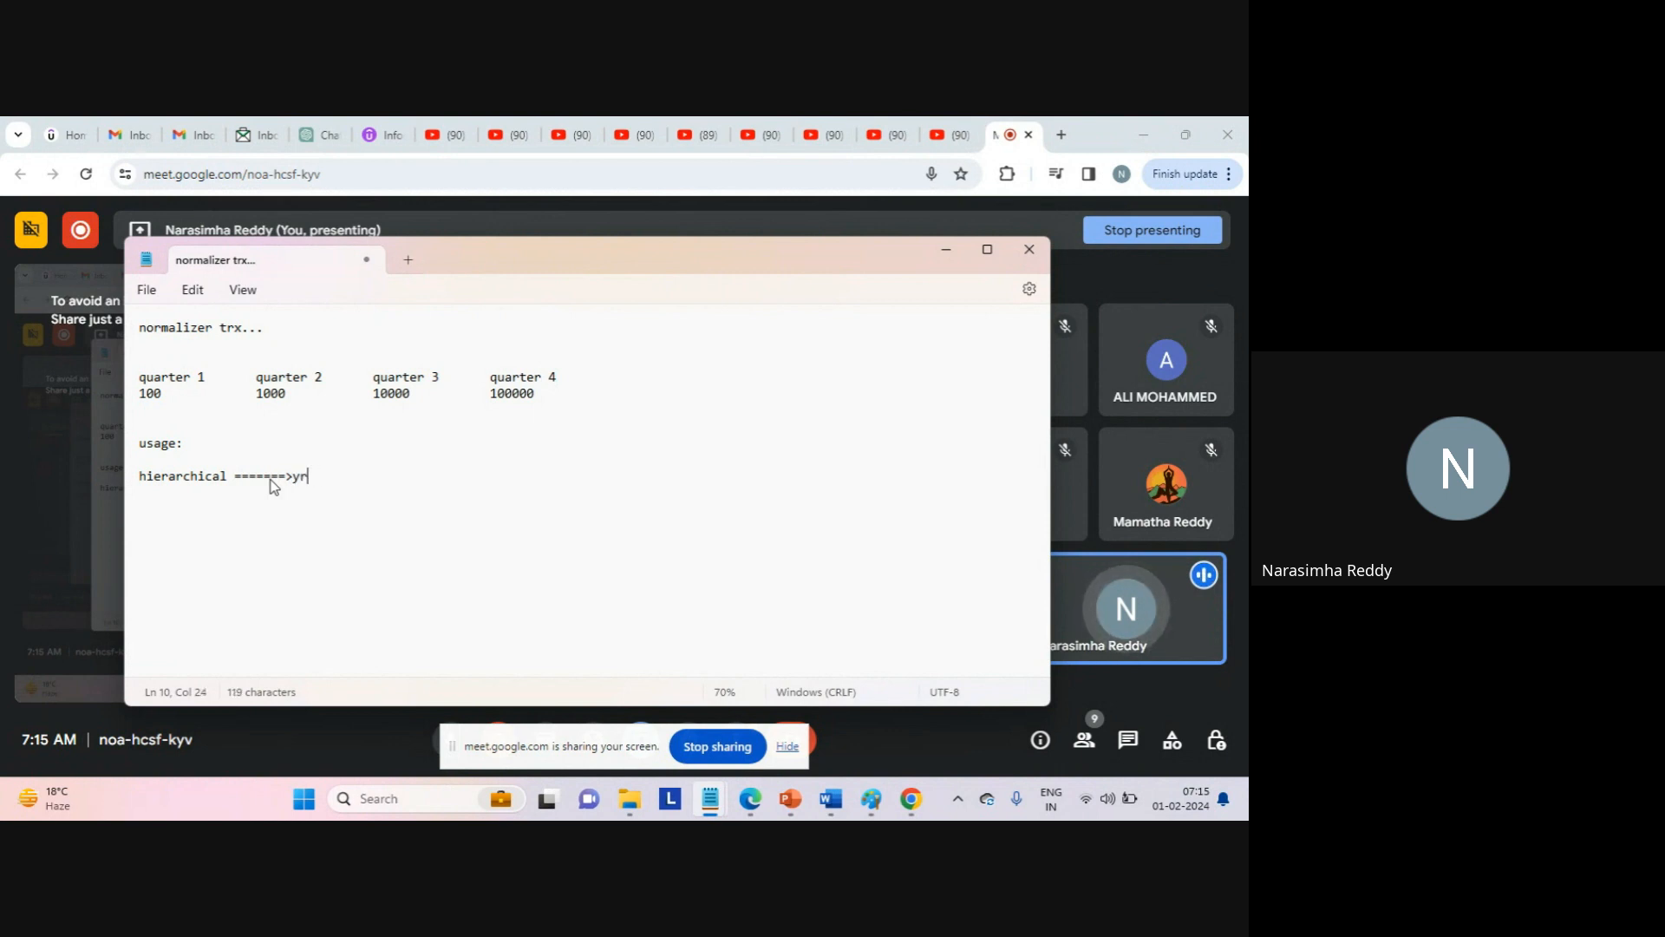
text(es...)
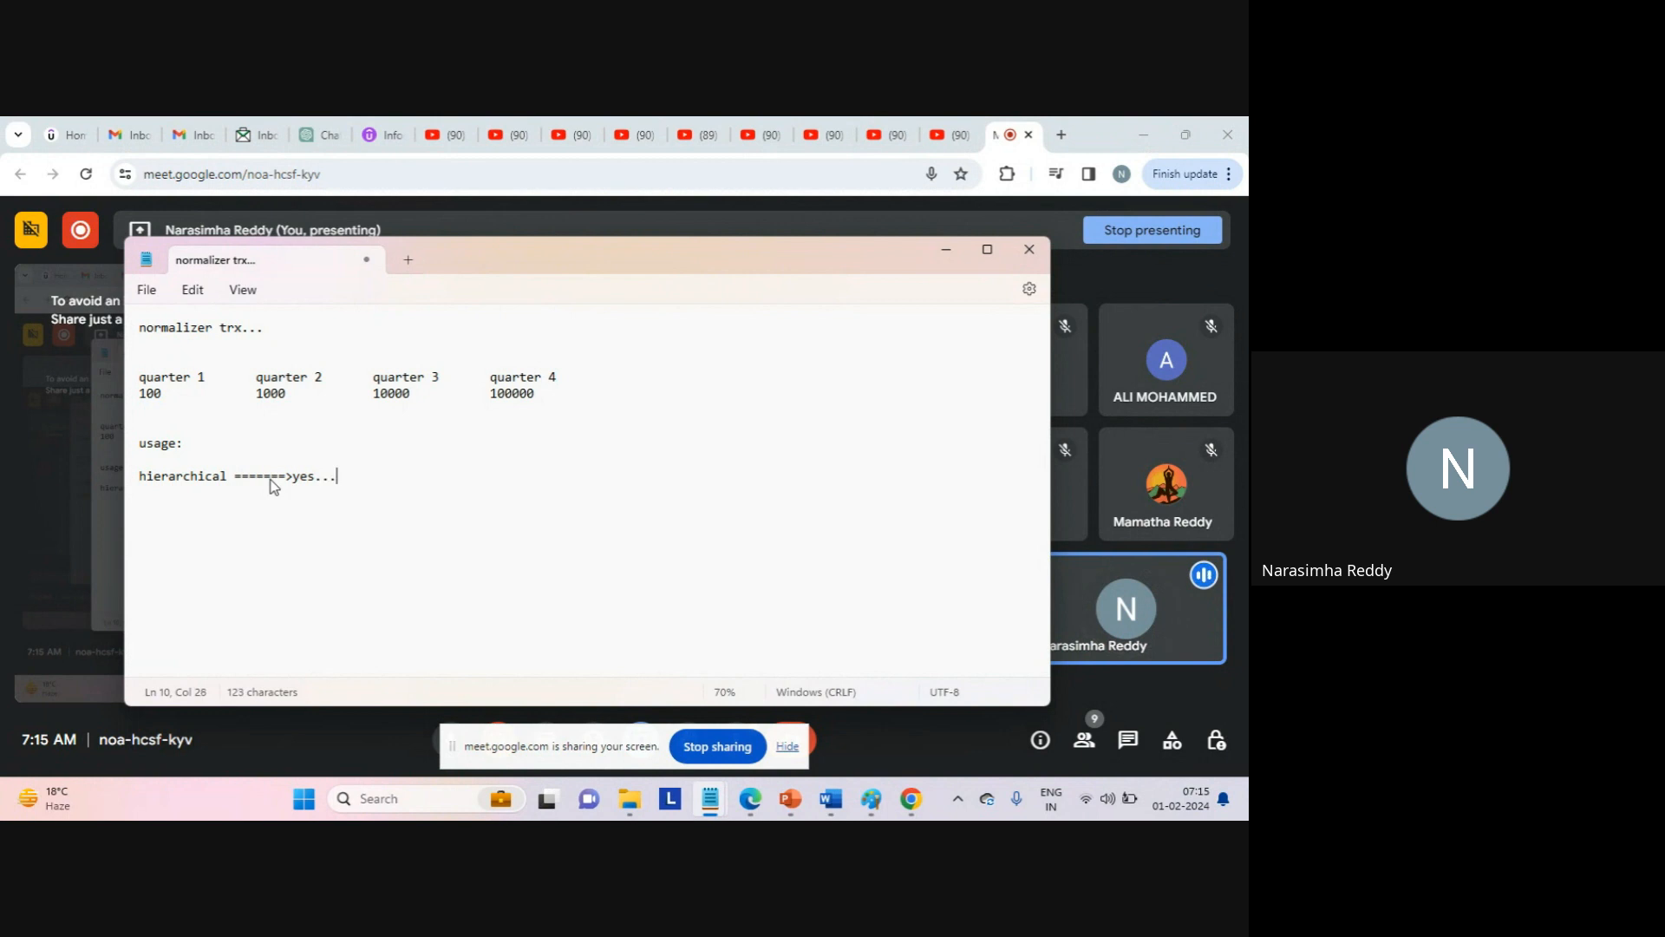
key(Return)
key(Return)
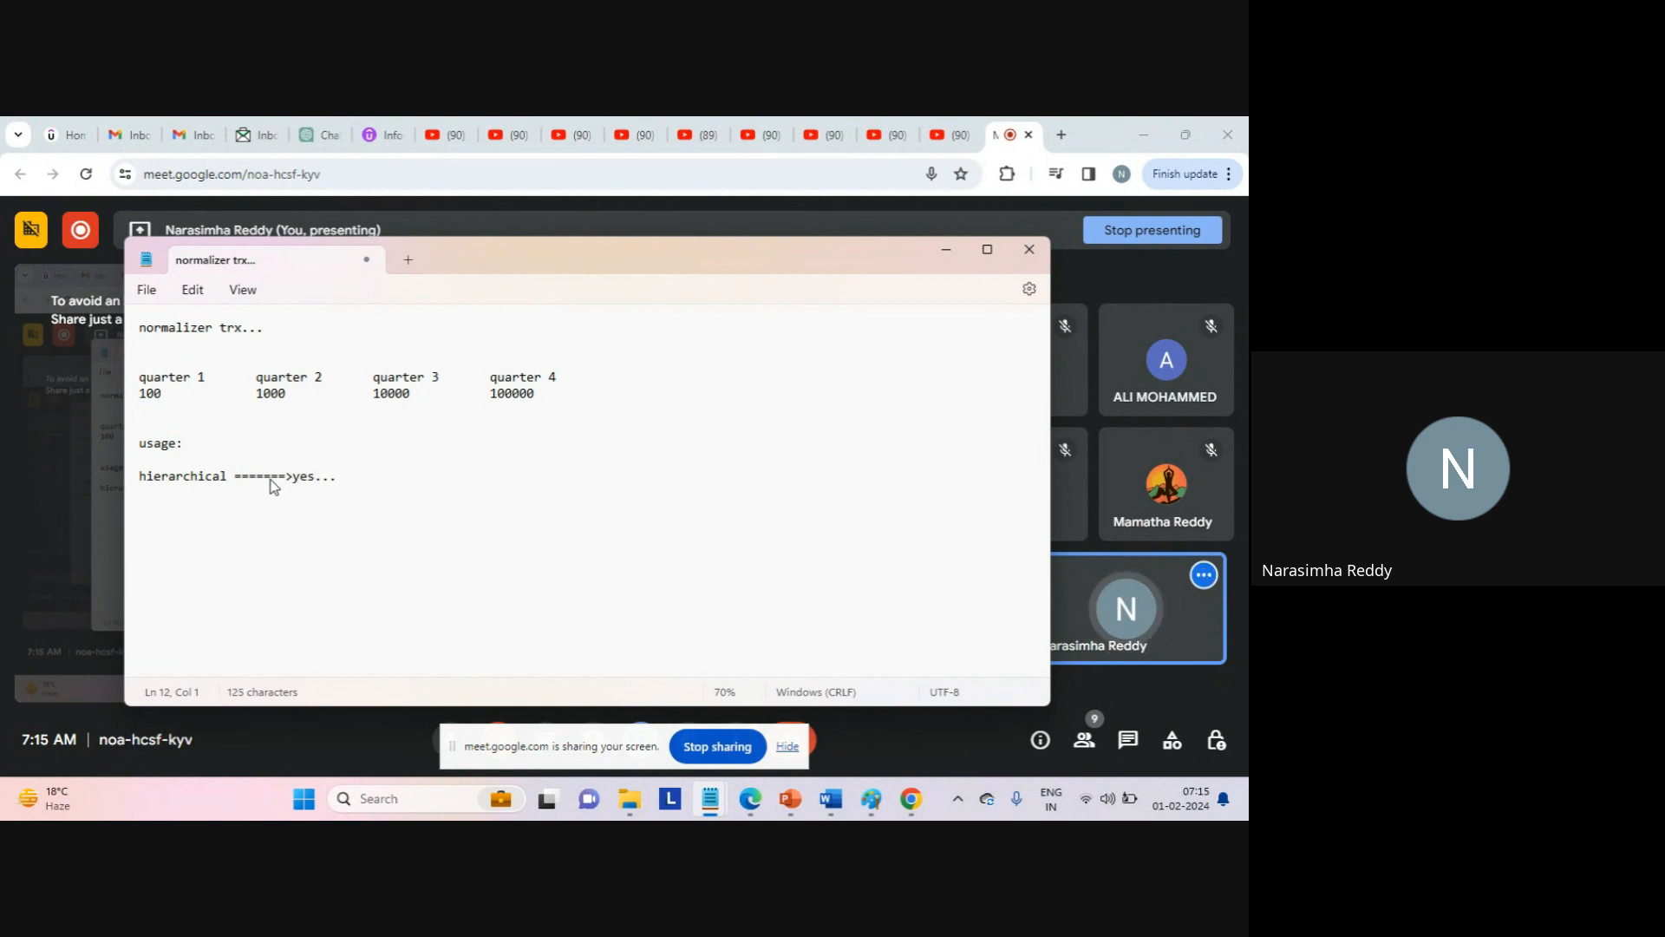
Add the lines 'simple type' and 'coomplex type...' in the usage section.
text(simple typ)
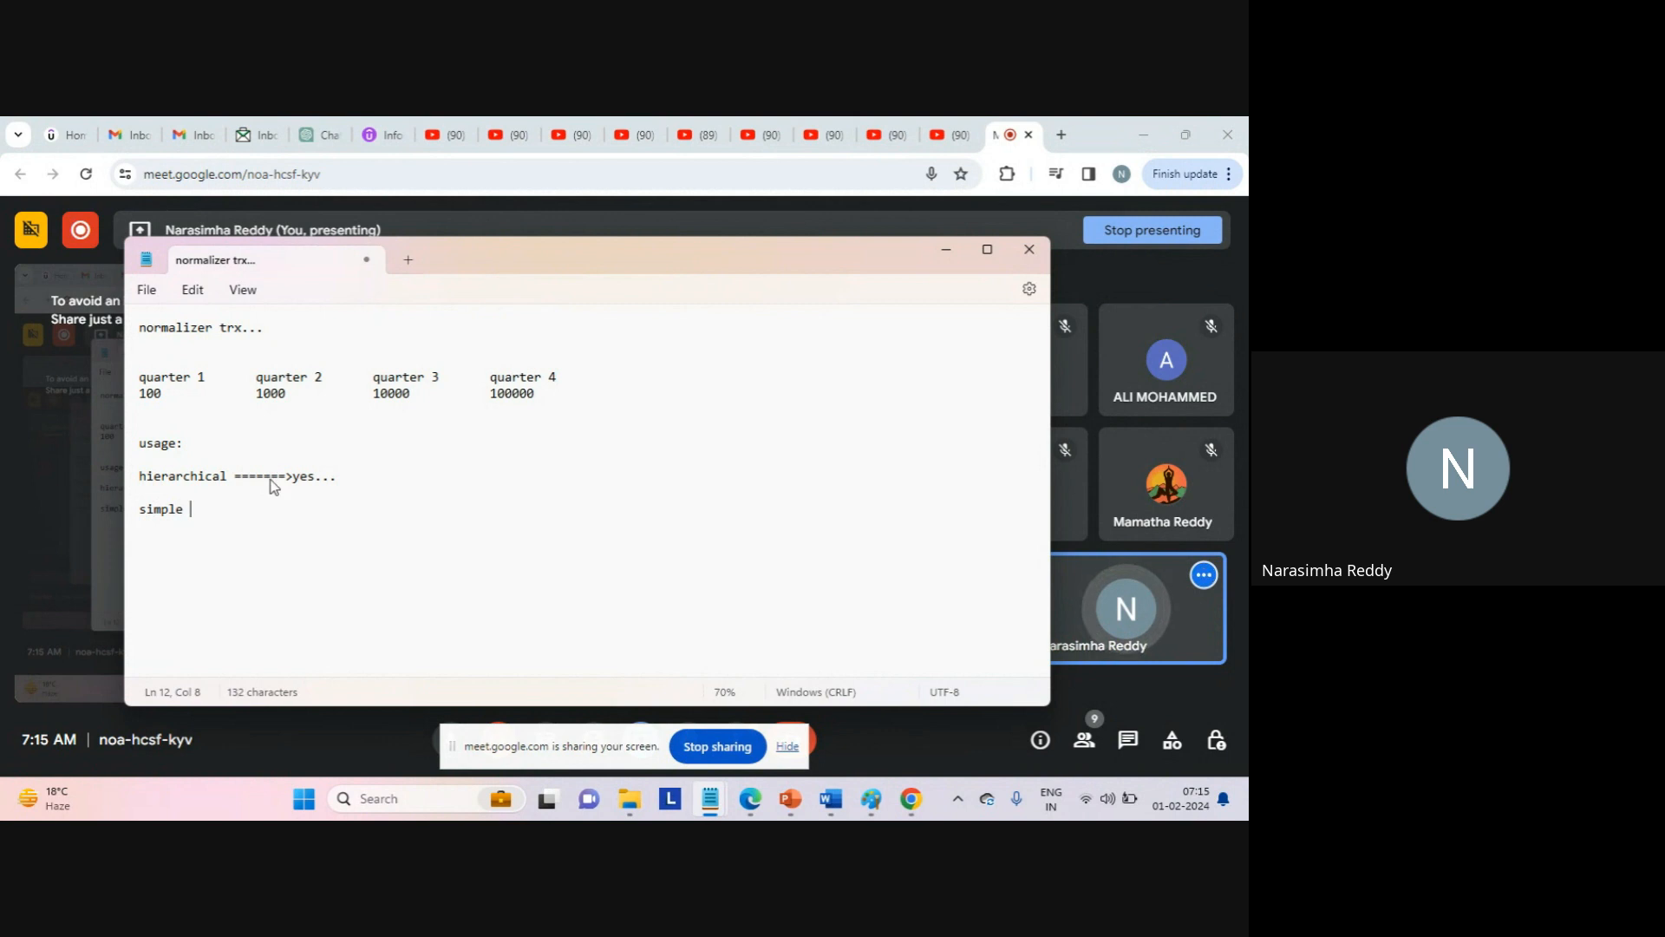
text(e)
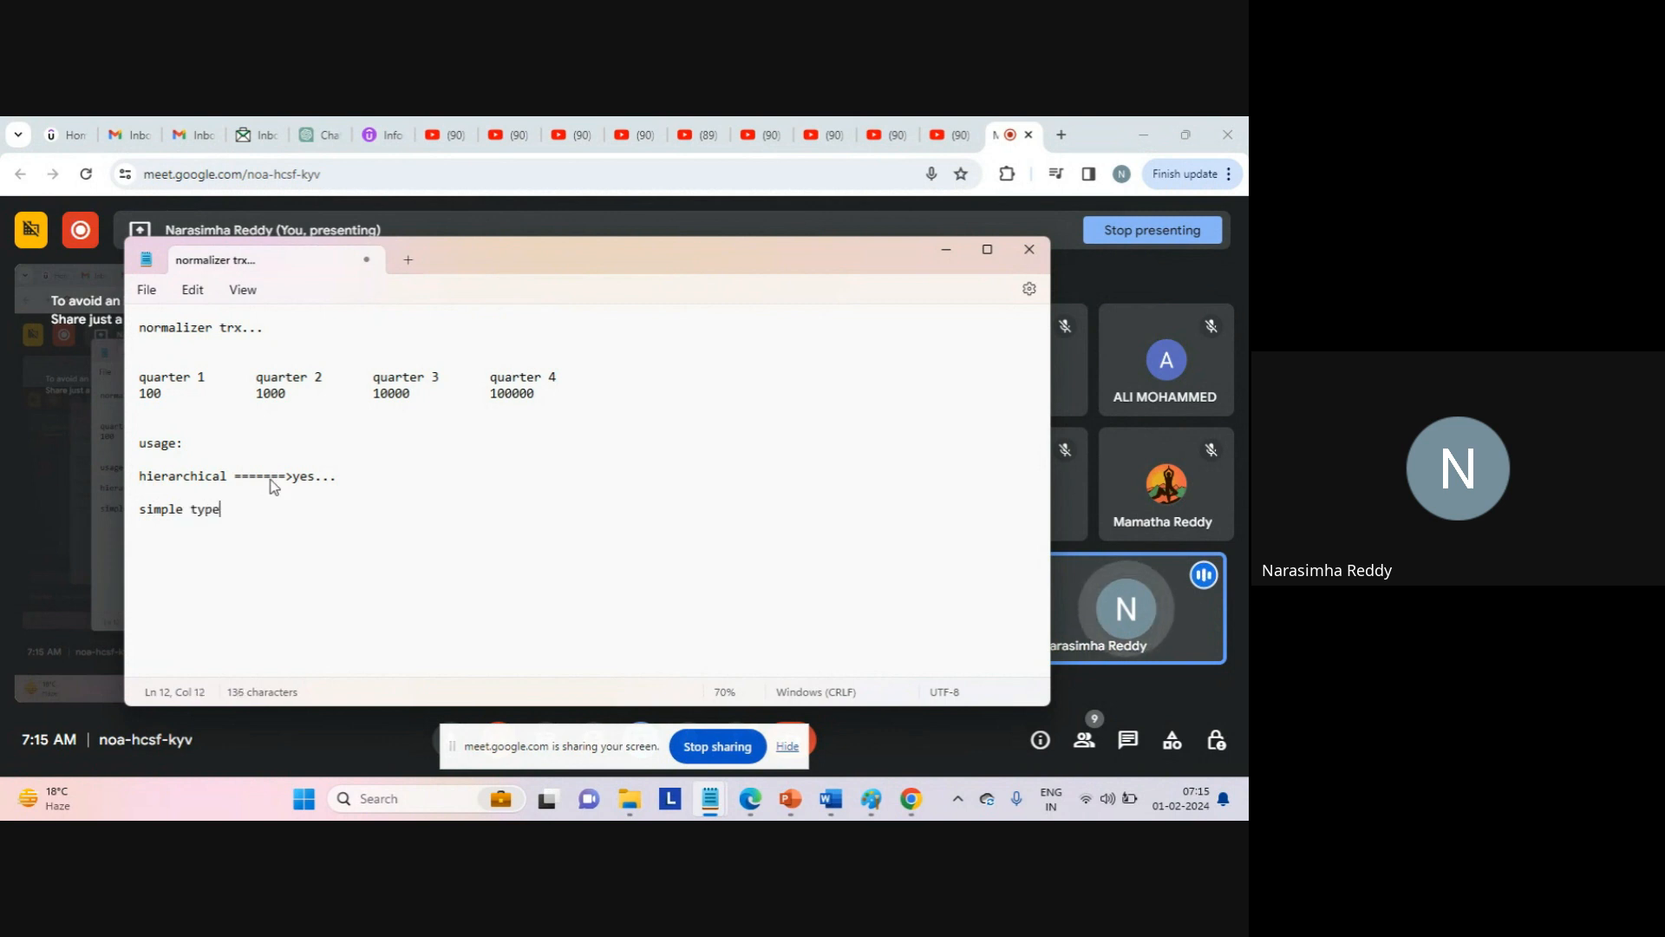
key(Return)
text(co)
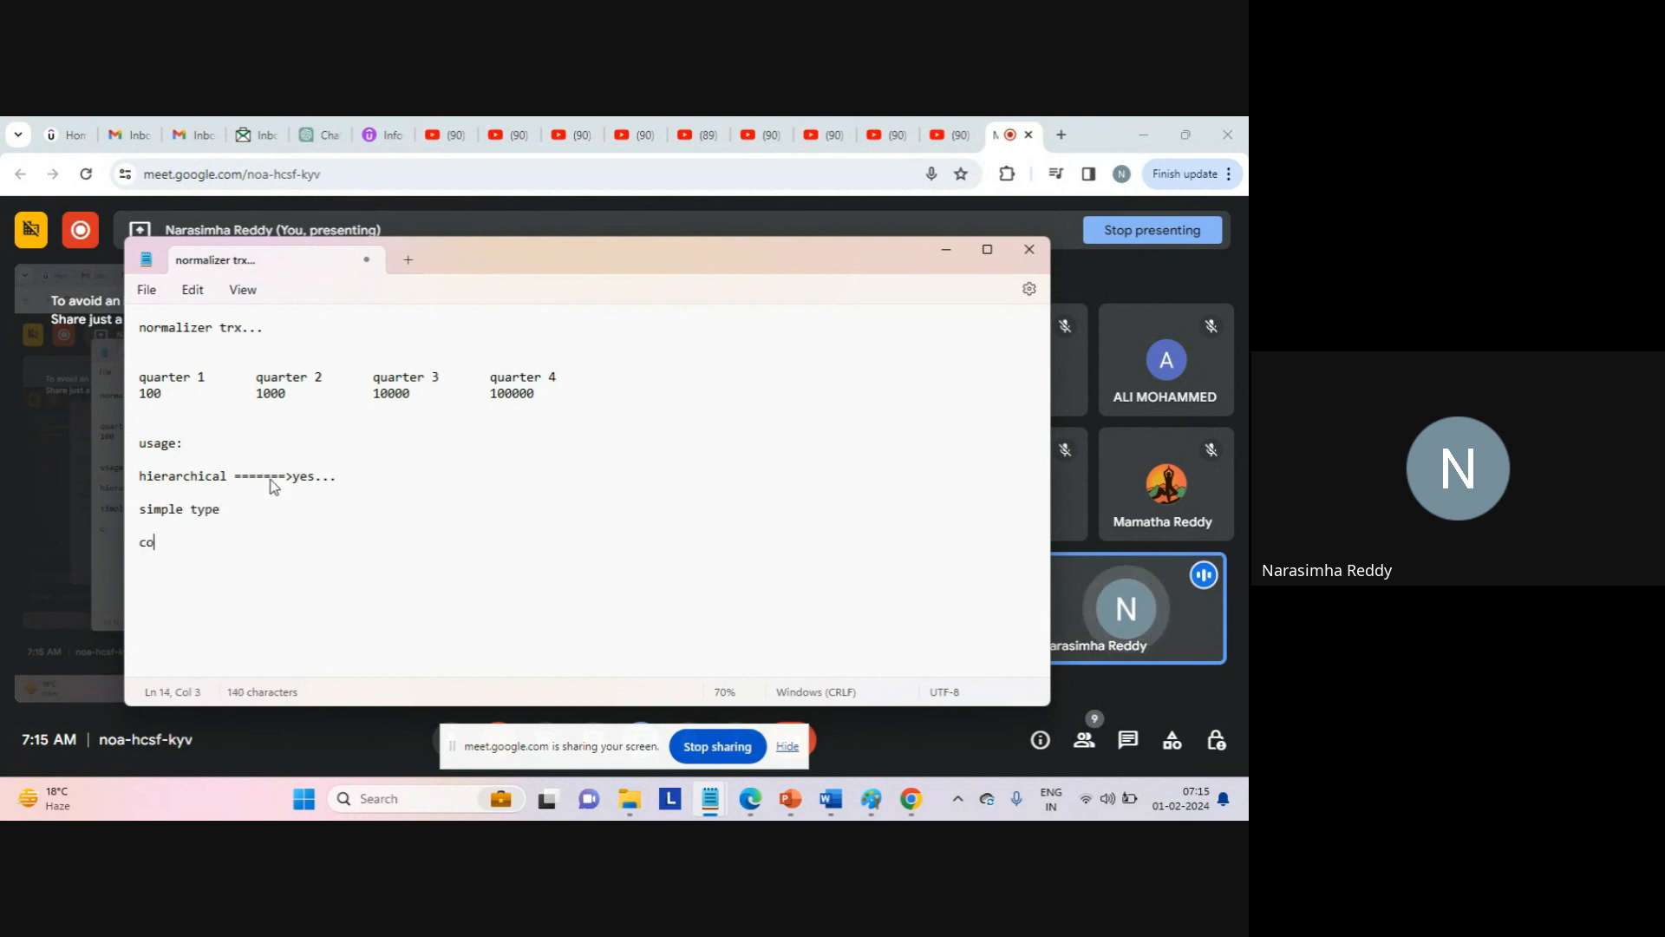
text(omplex type)
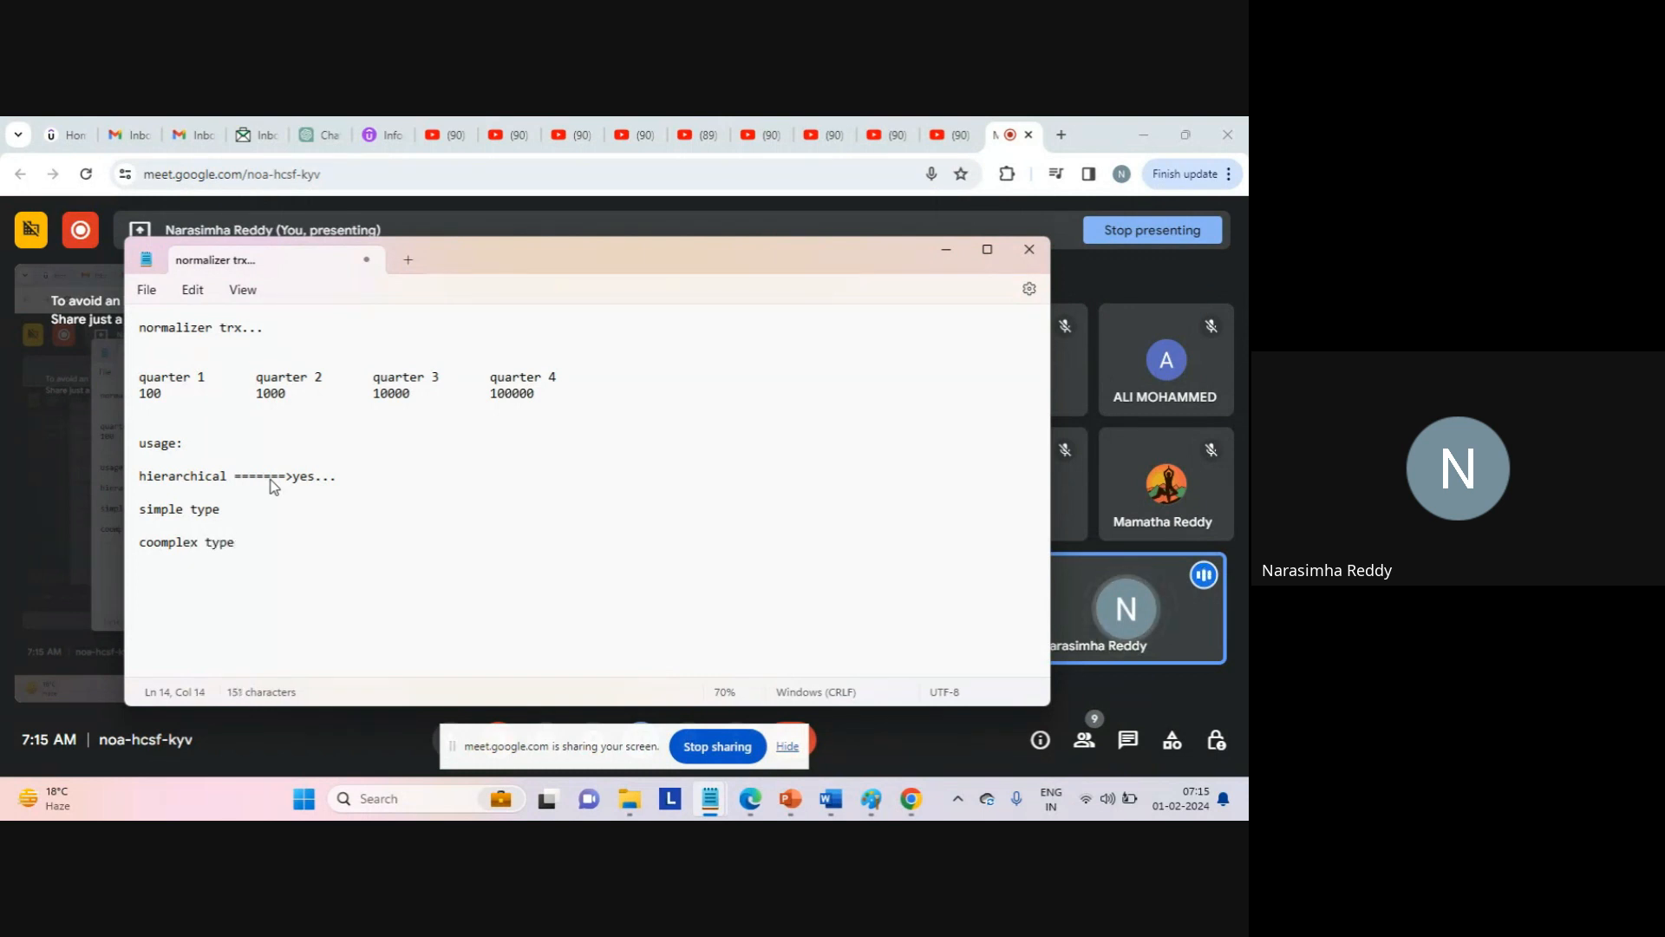
text(...)
key(Return)
key(Return)
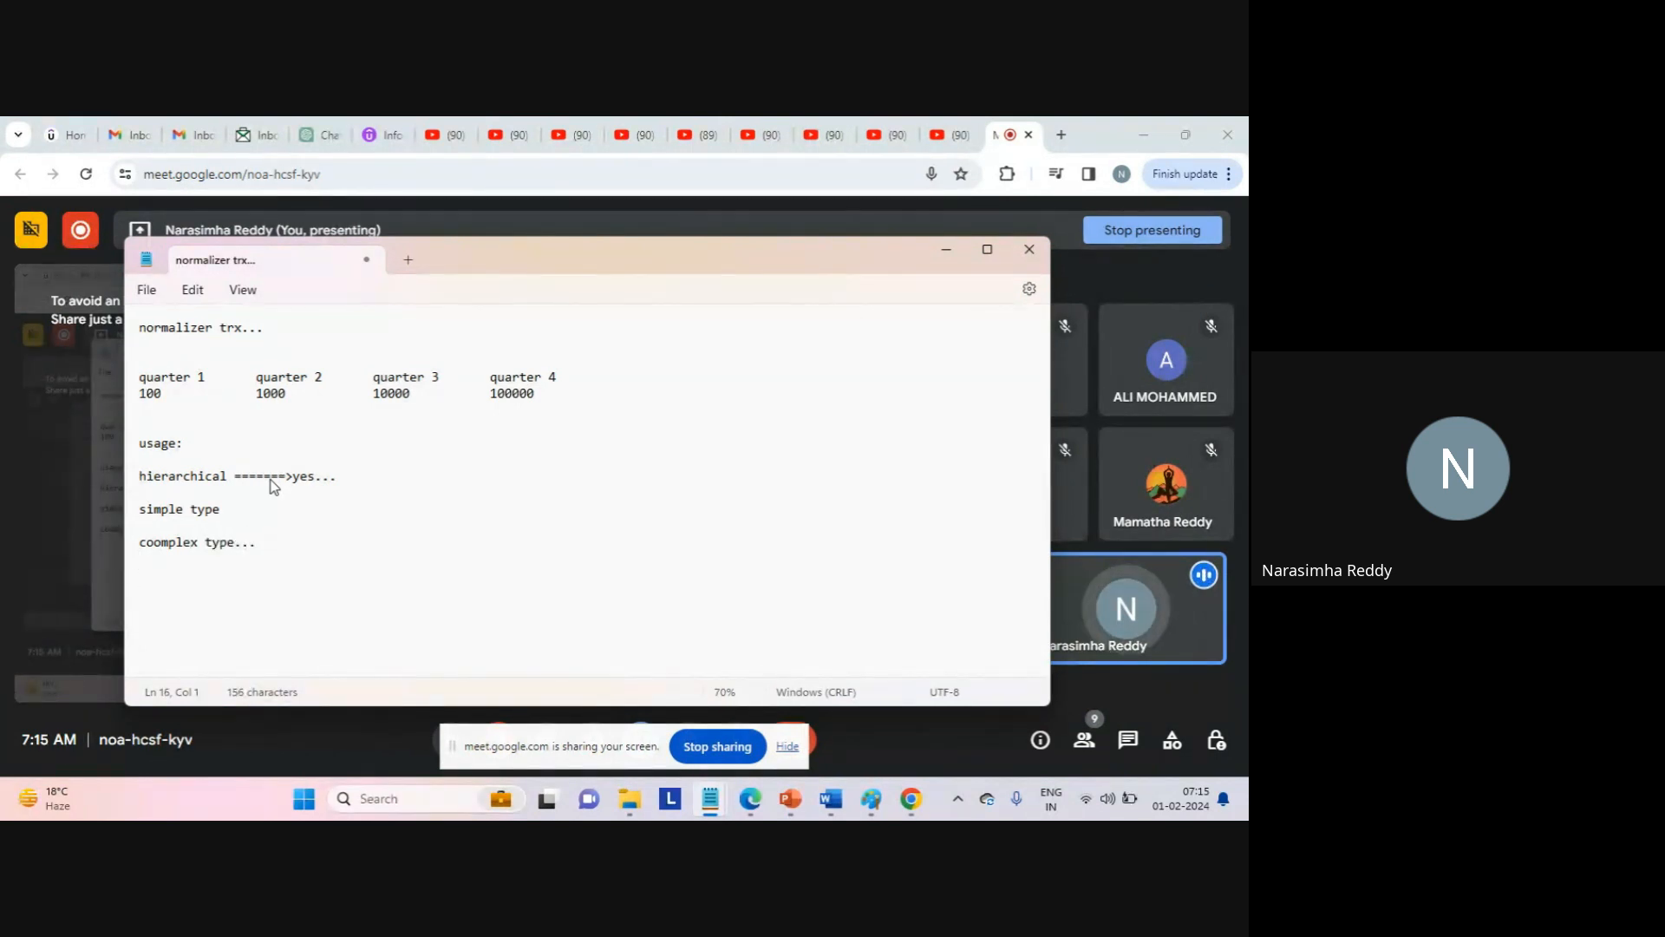
List 'numerical' and 'string' under simple type, separated by blank lines.
click(210, 525)
key(Return)
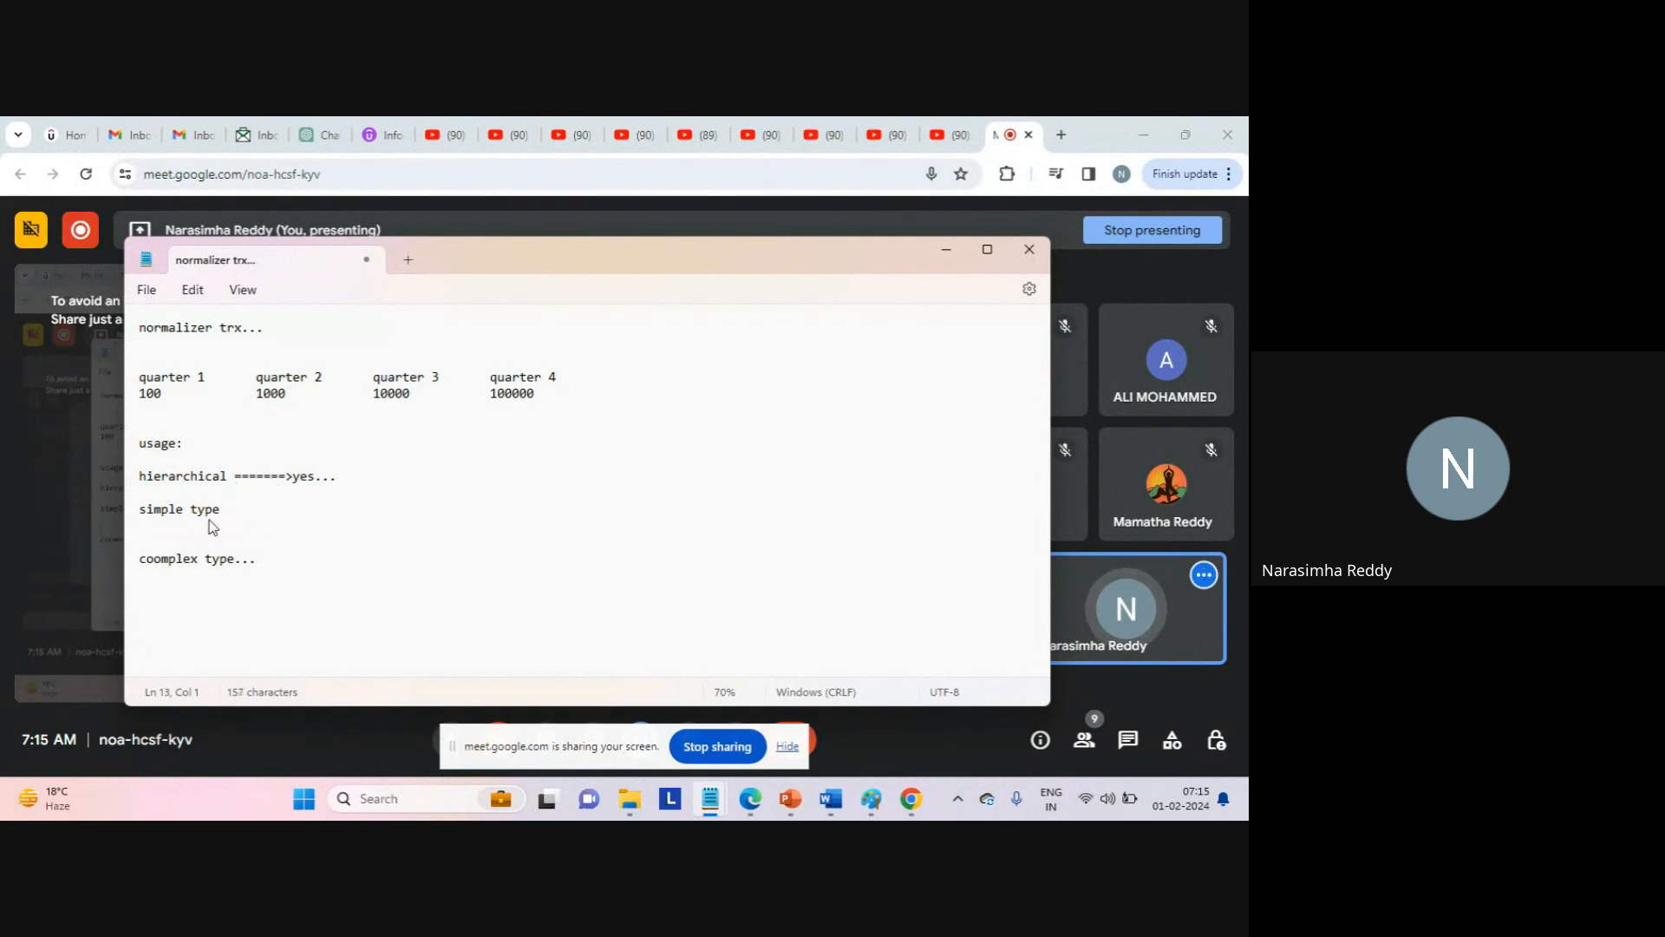
key(Return)
text(num)
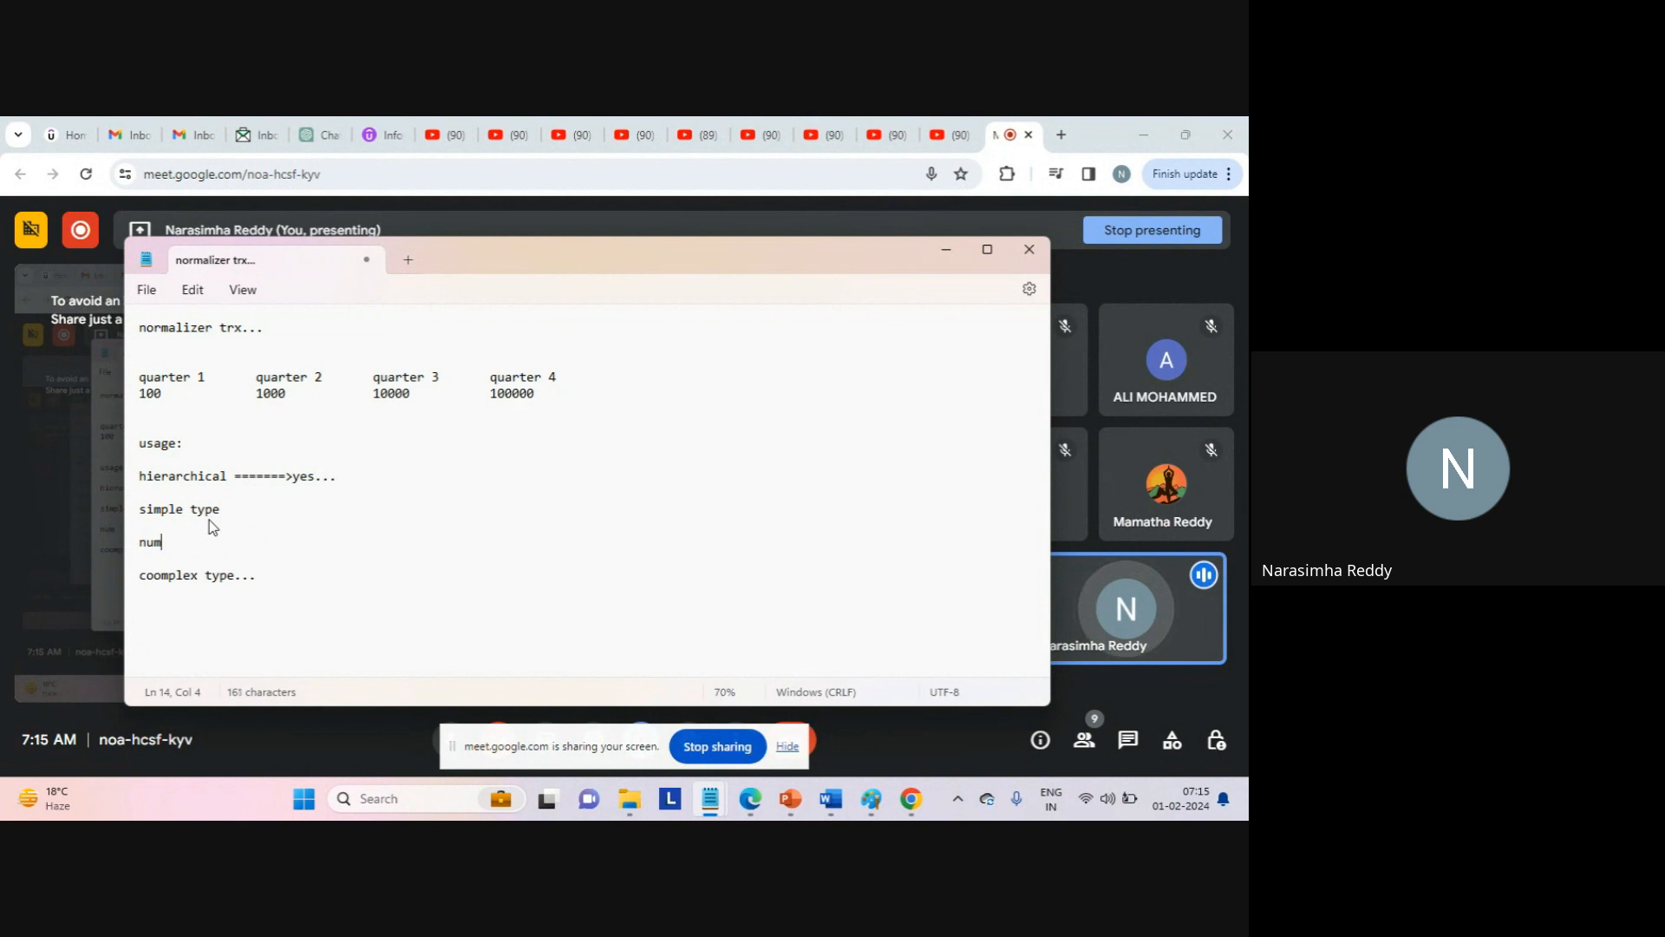
text(erical)
key(Return)
text(st)
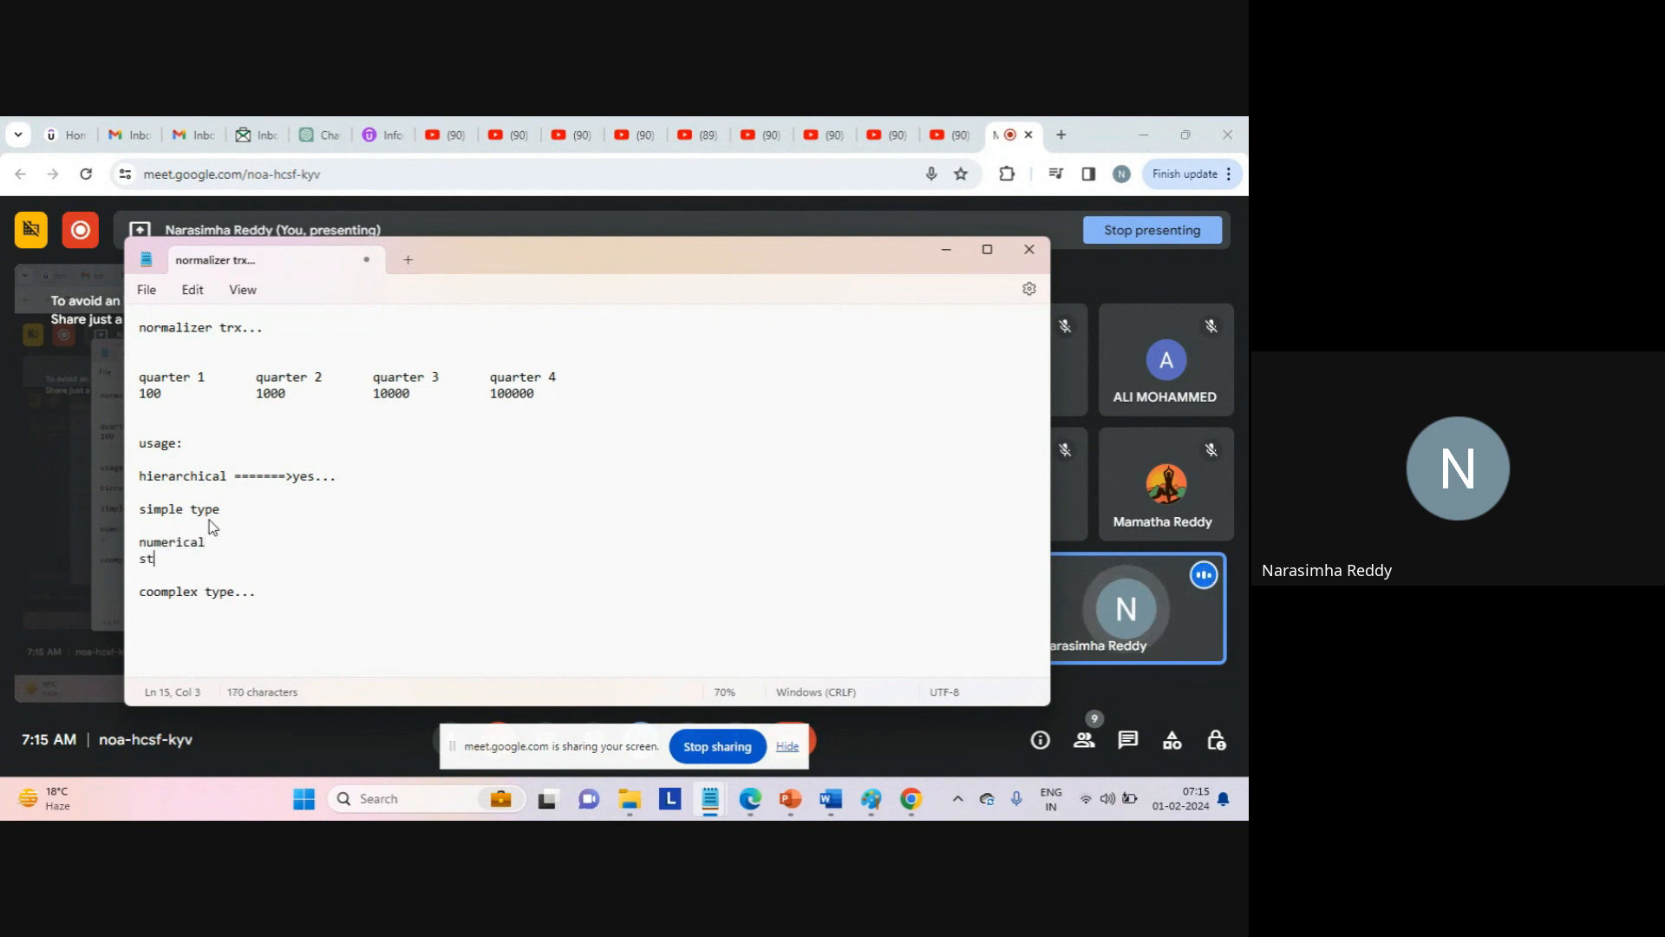
text(ring)
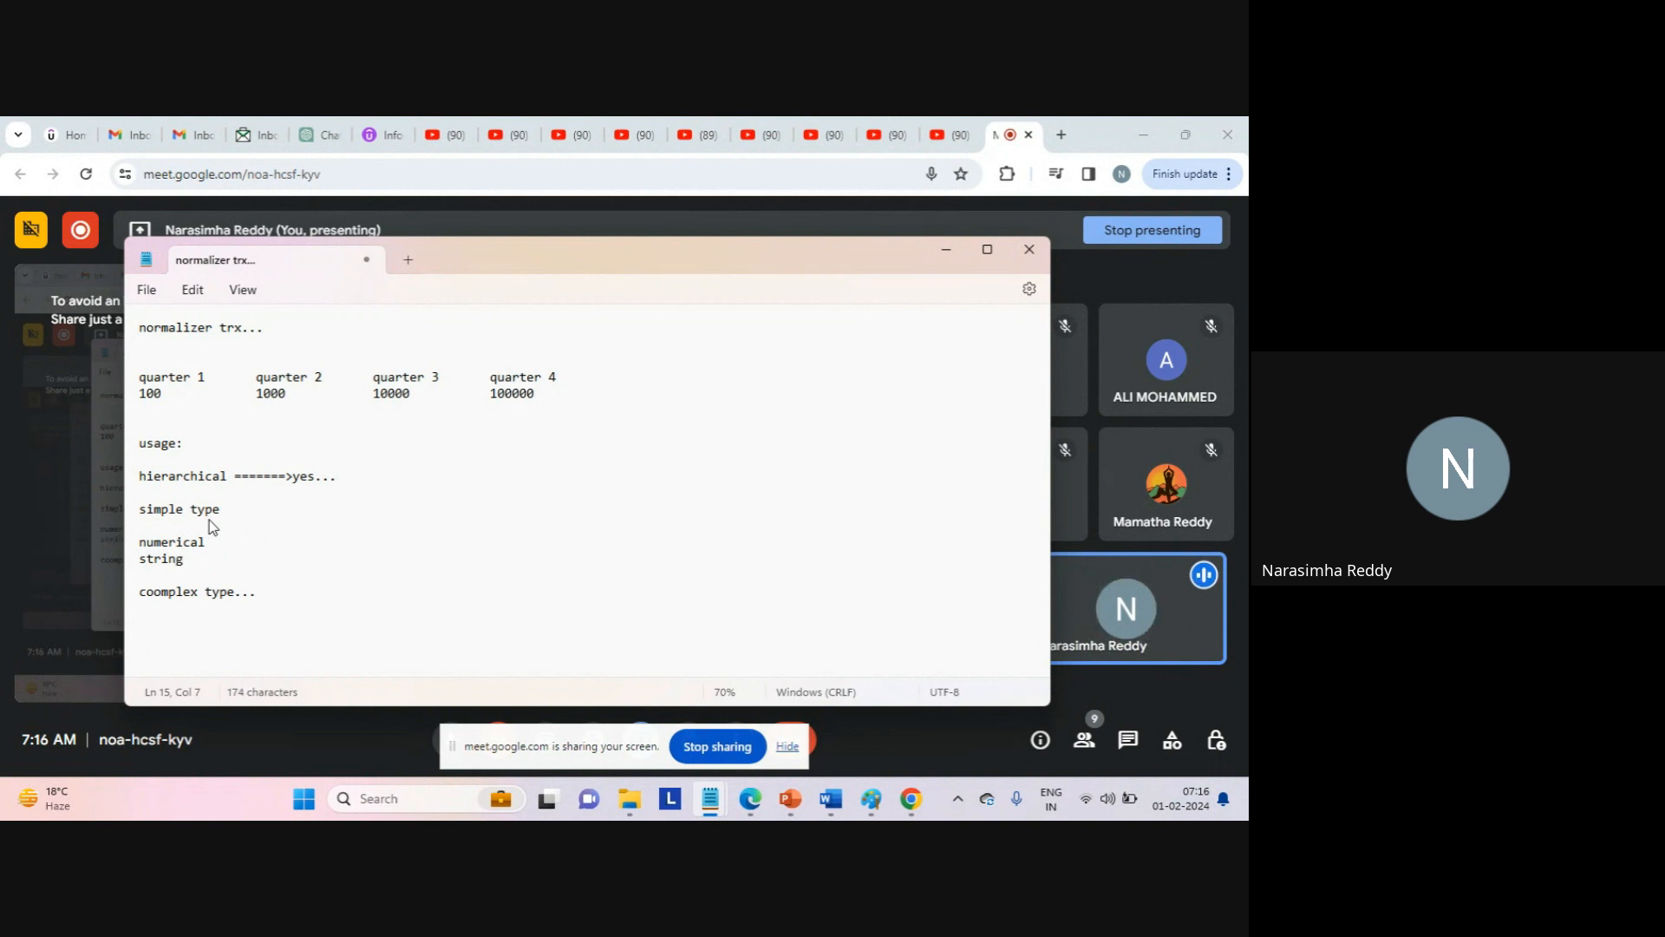
key(Return)
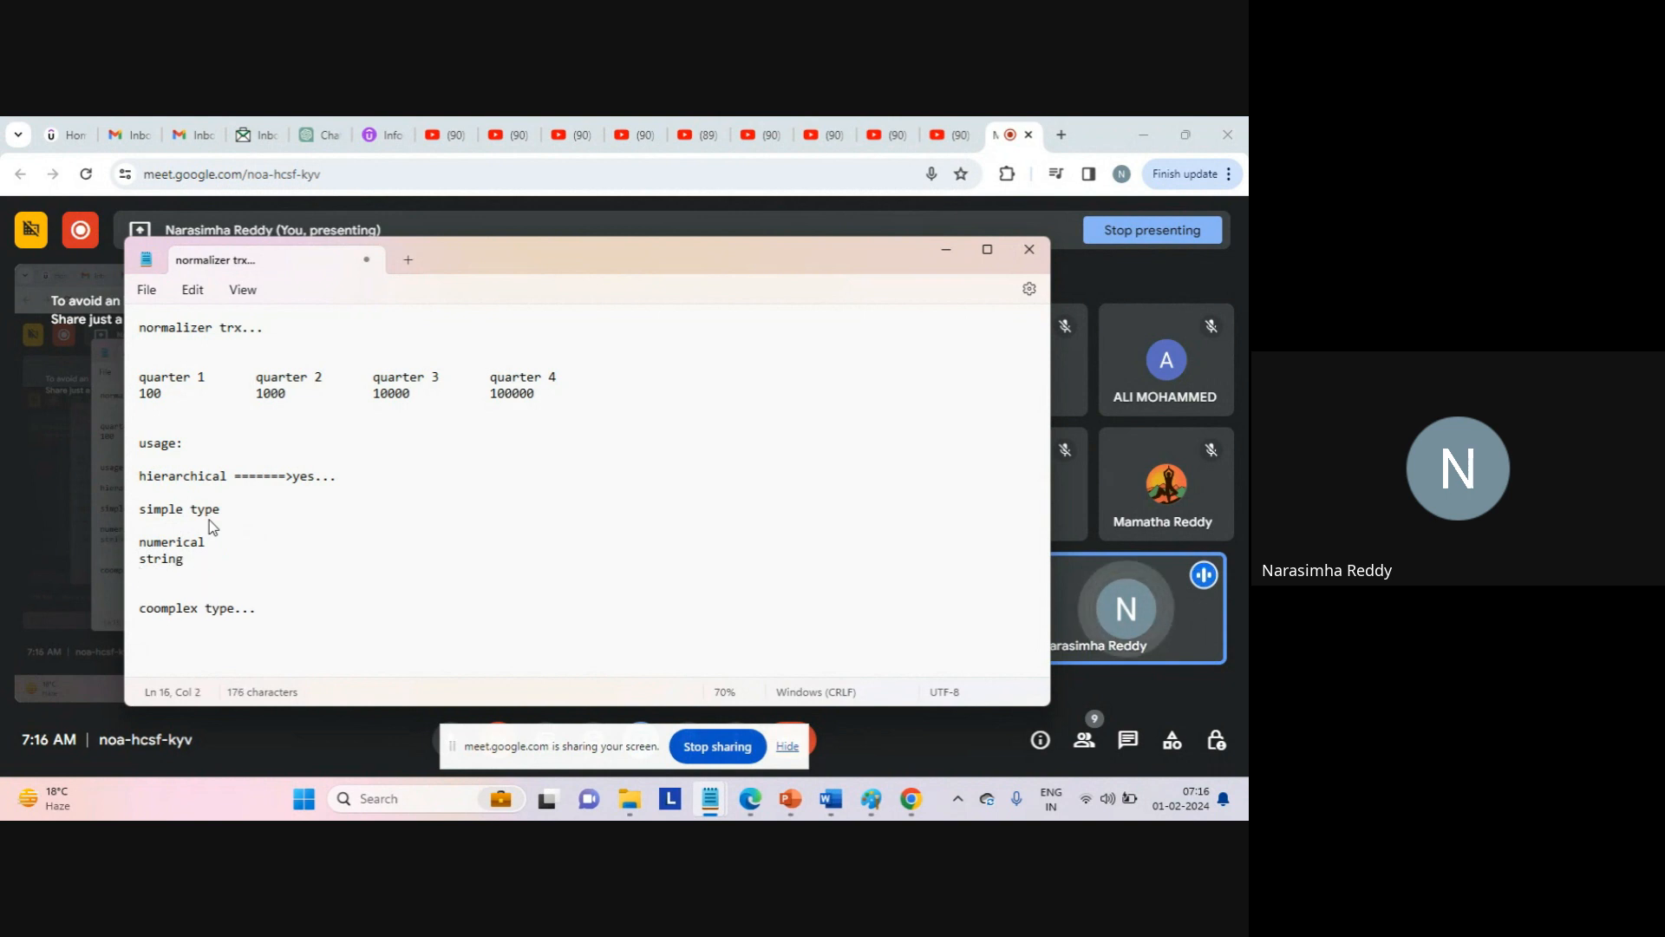
click(222, 537)
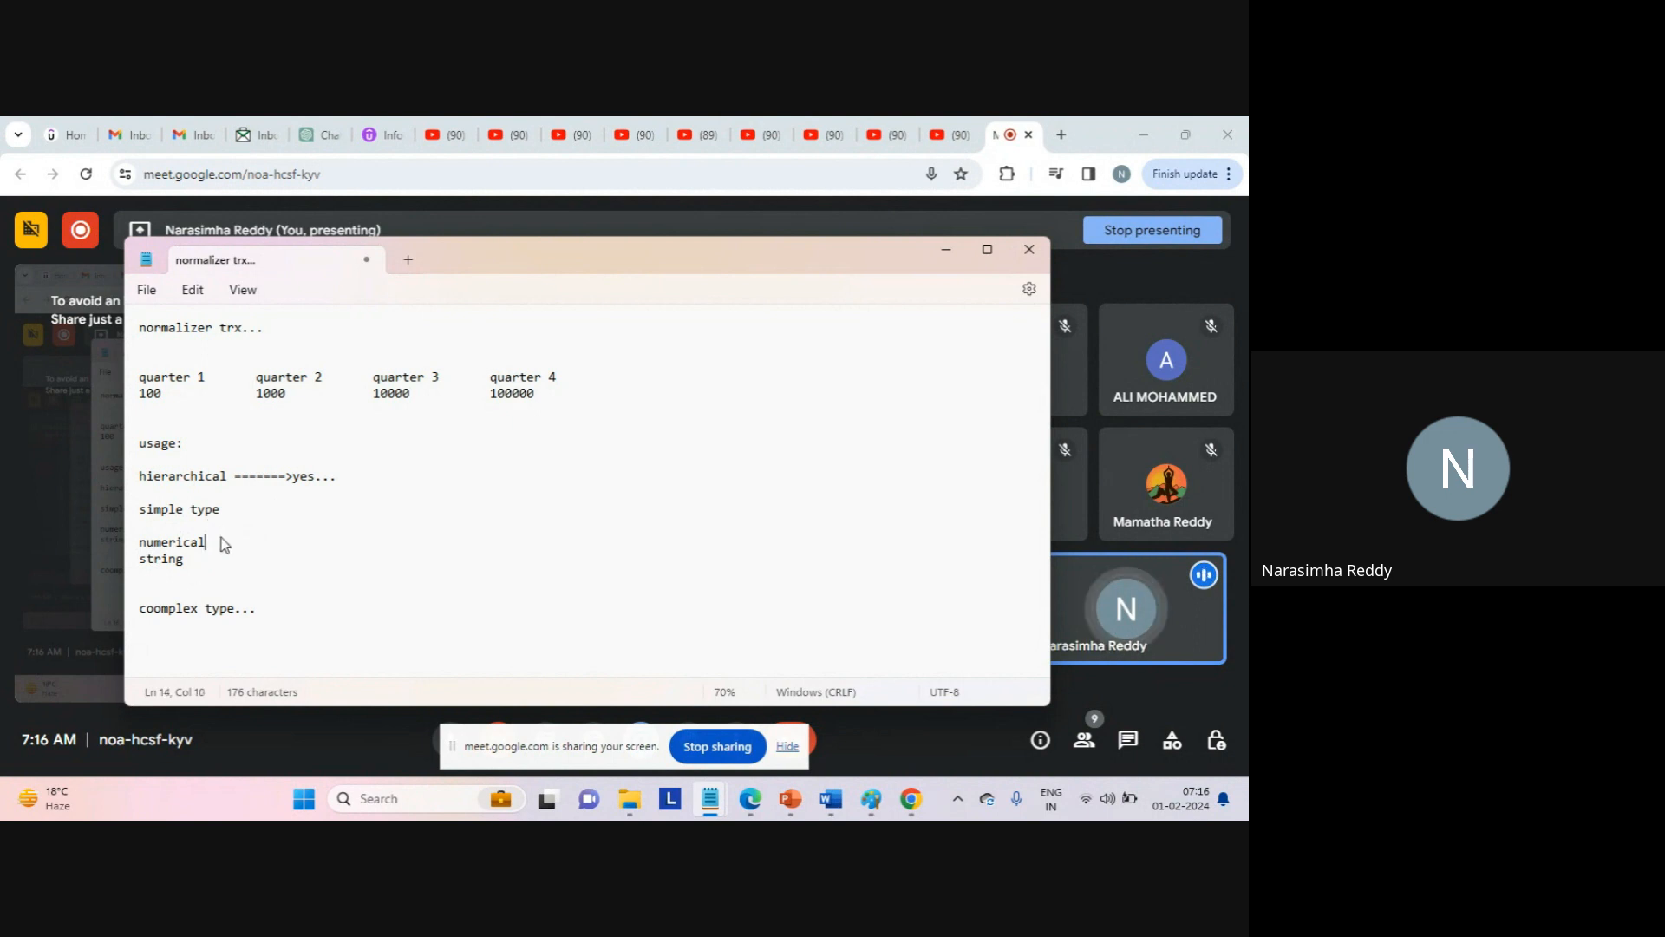
key(Return)
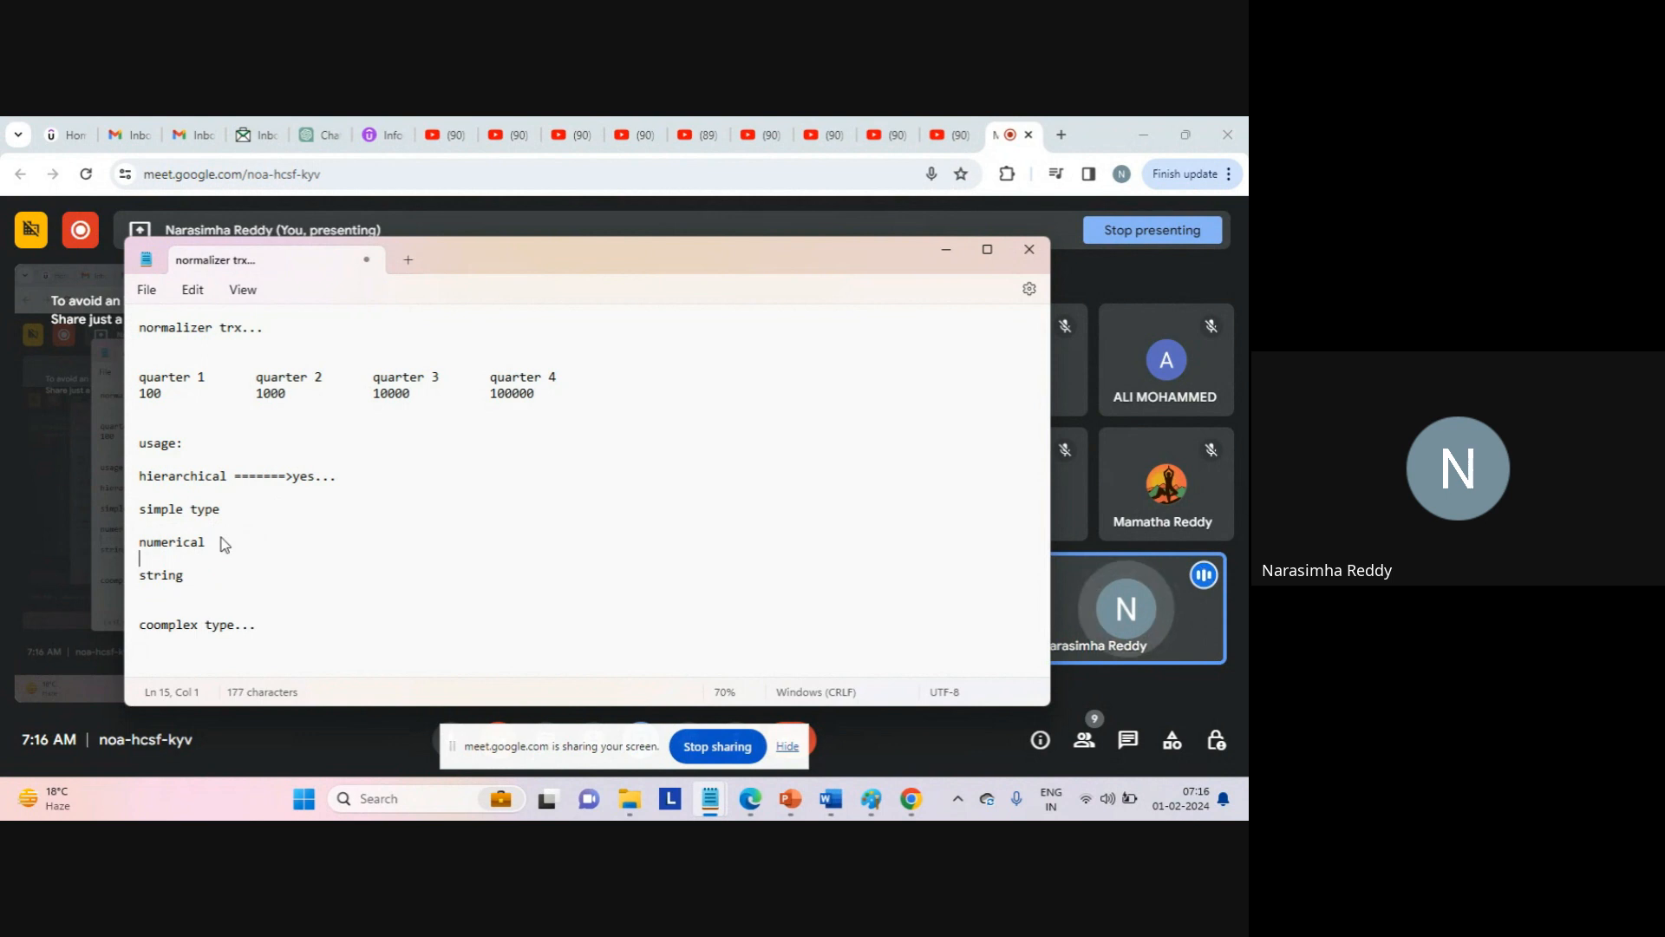
Correct 'coomplex' to 'complex' and indent the empty line beneath that heading.
drag(180, 523, 205, 581)
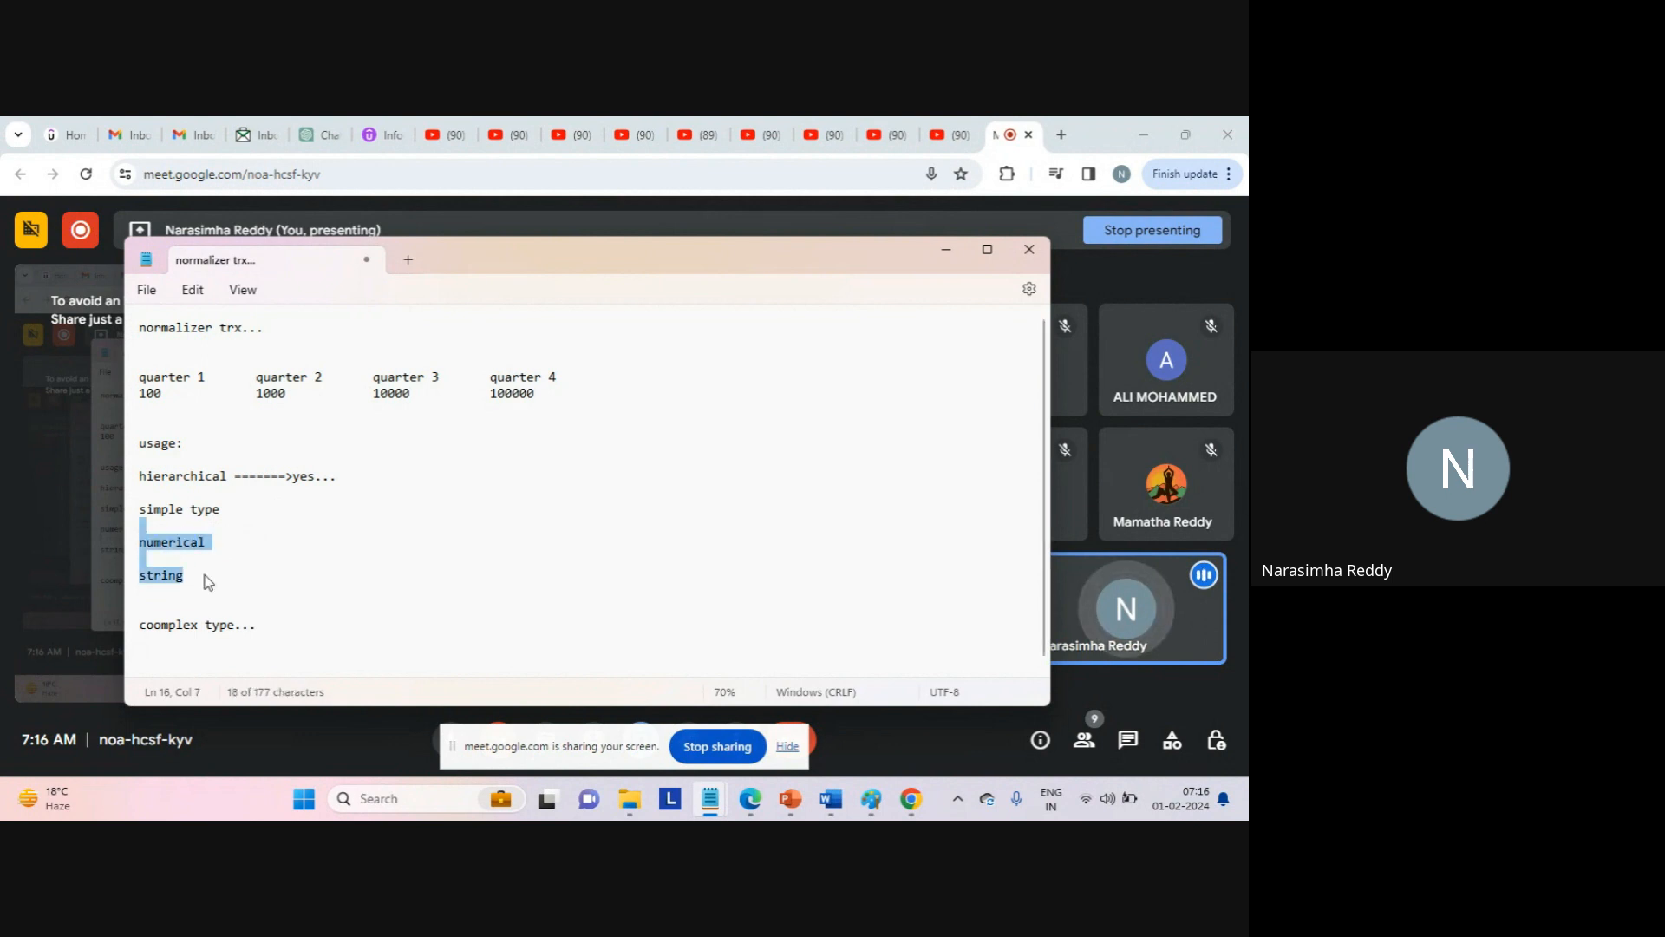
click(225, 647)
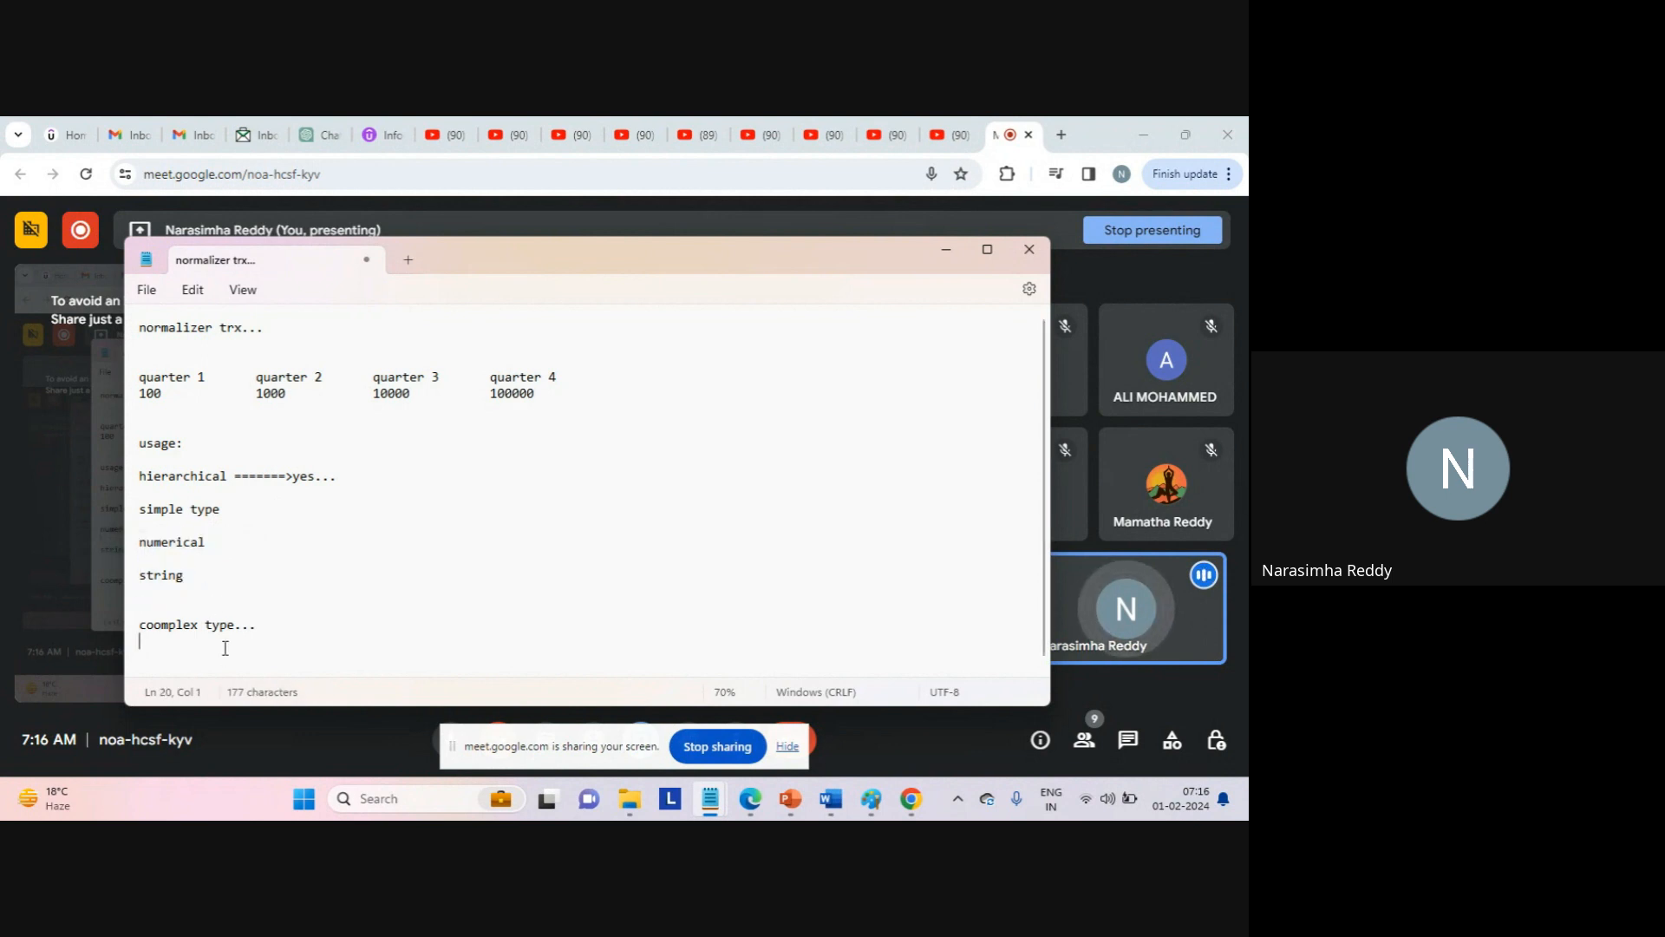
key(Up)
key(Right)
key(Right)
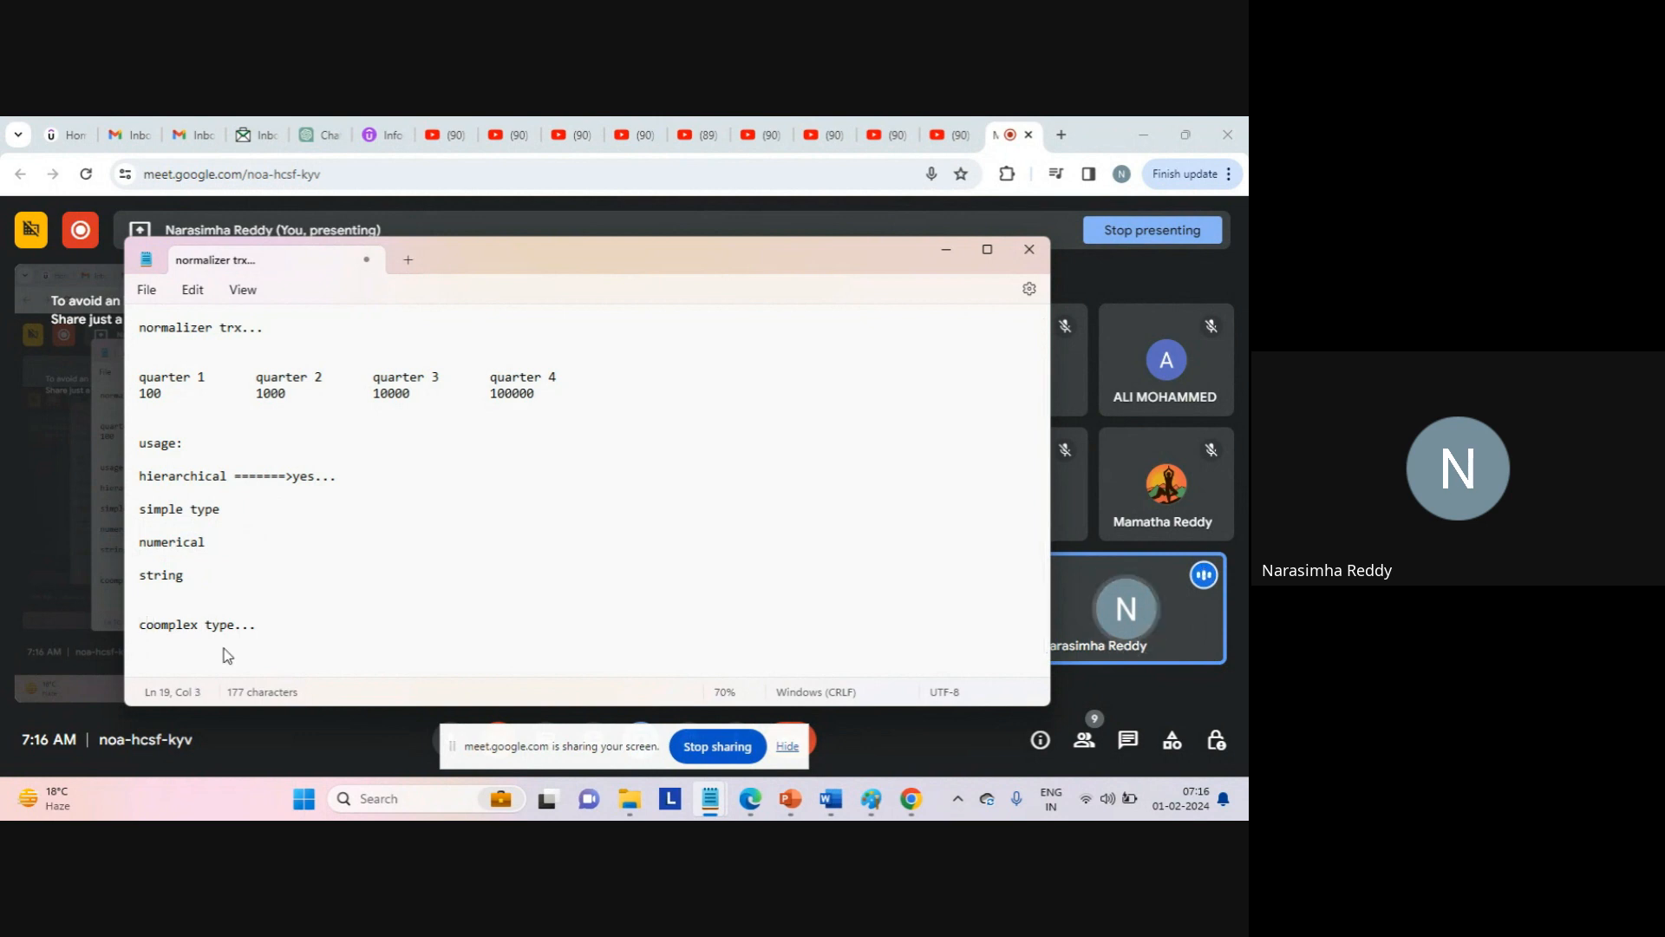
key(BackSpace)
key(Down)
key(Down)
key(Down)
key(Up)
key(Up)
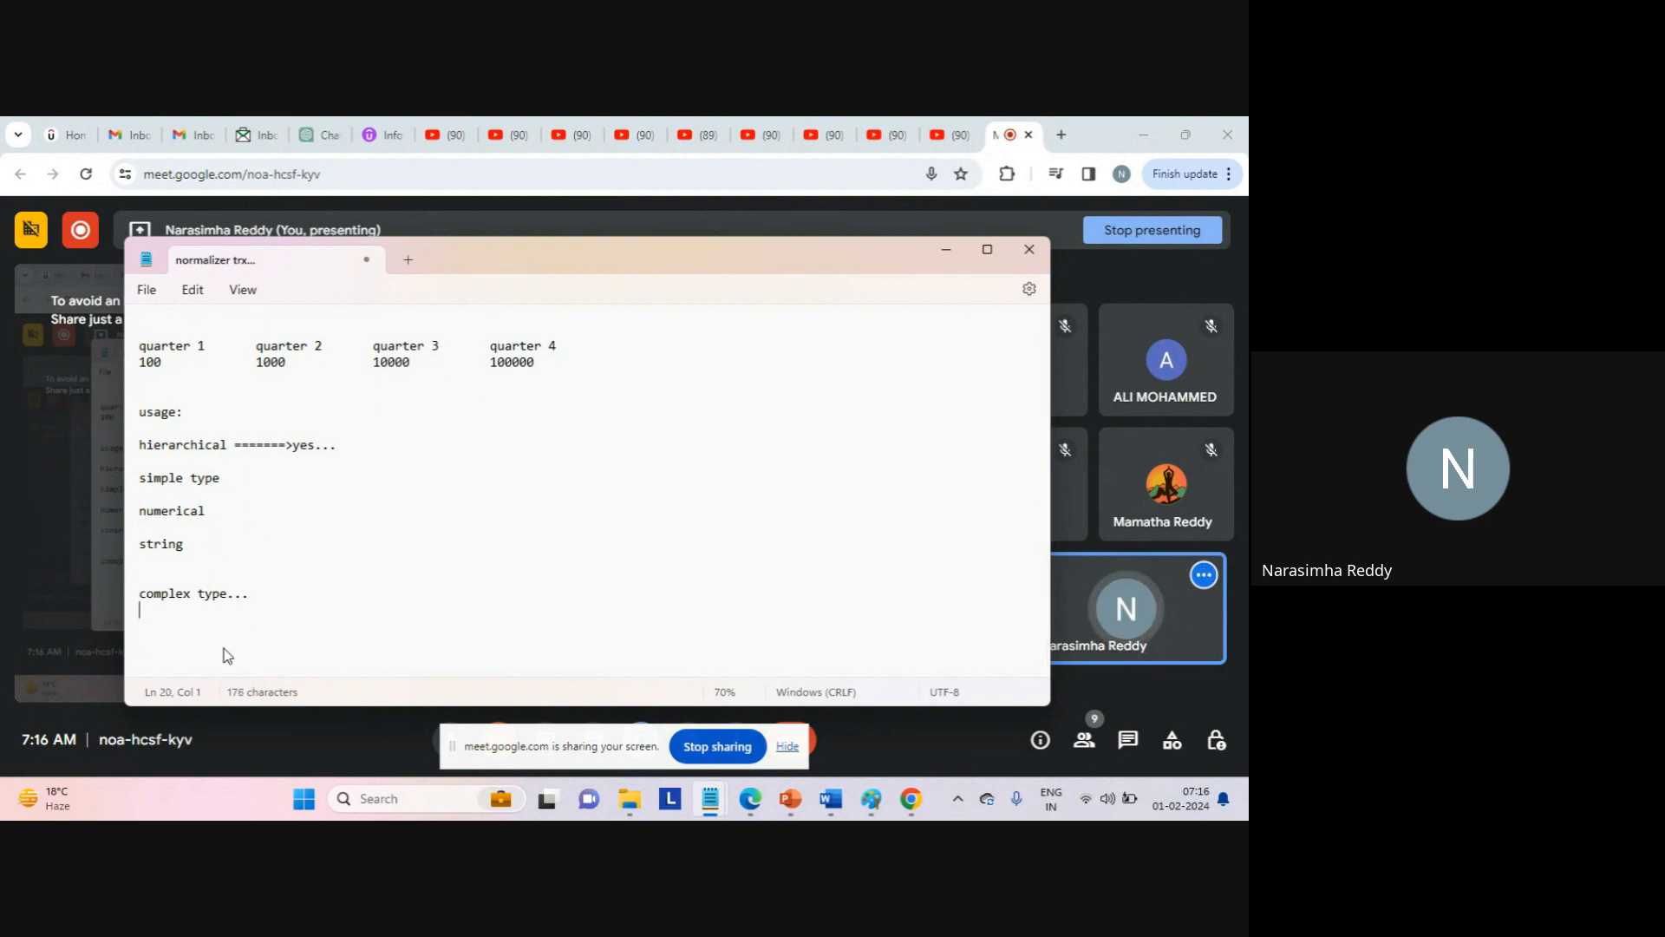
key(Tab)
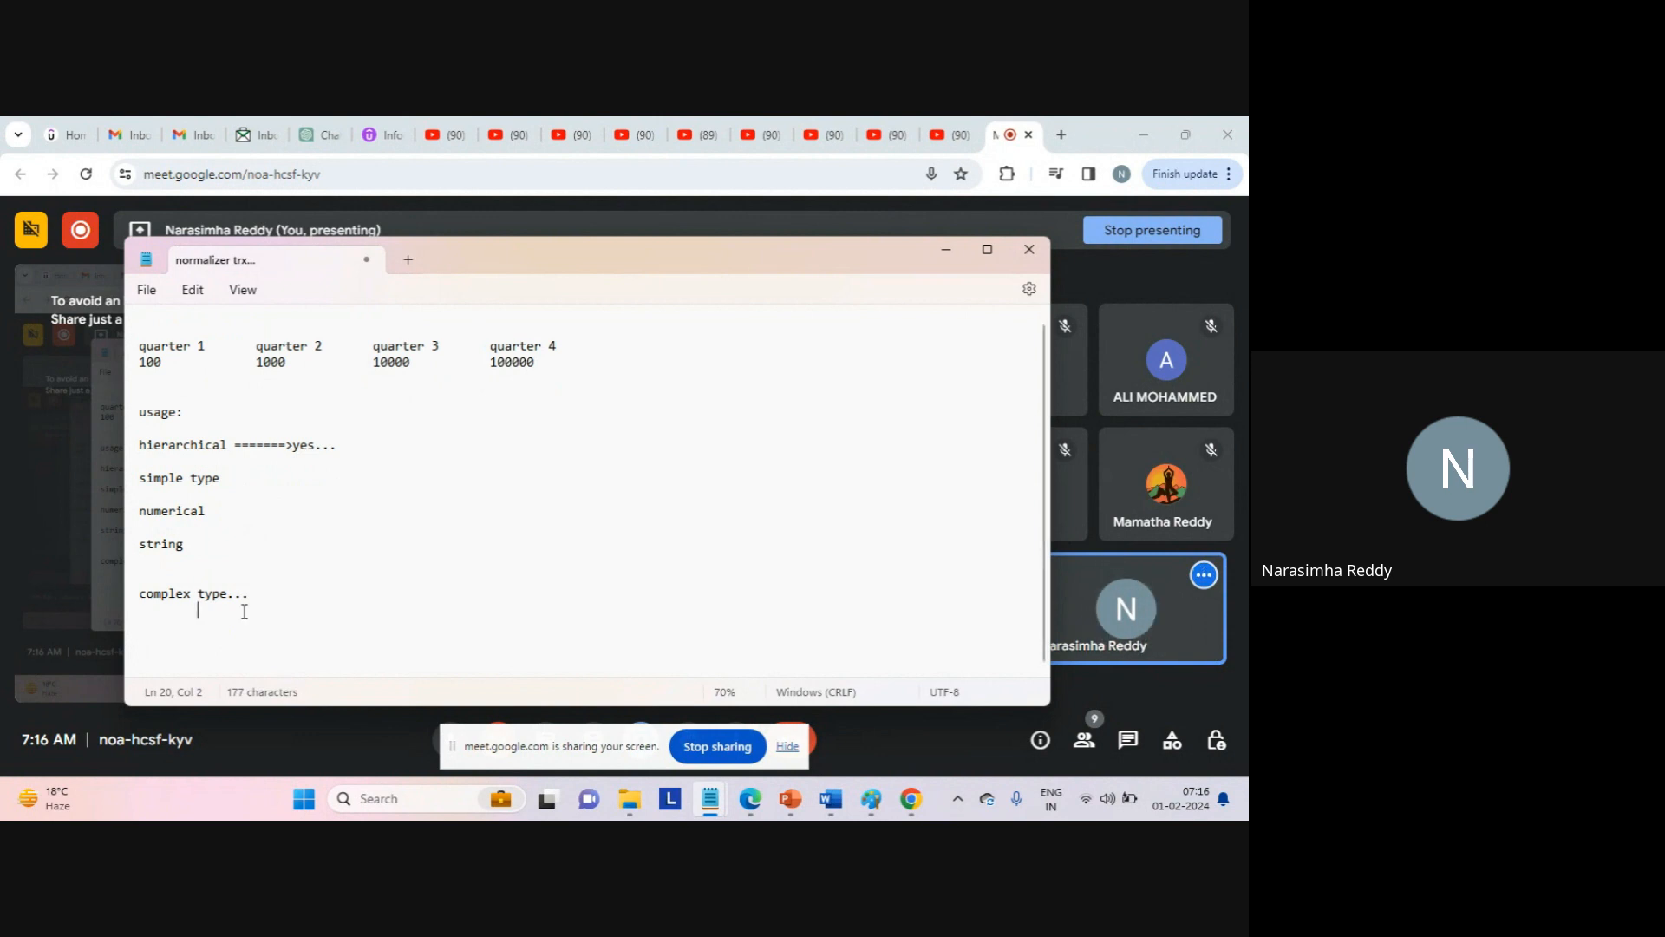
Enter 'vector' on the indented line under complex type, dismissing the meeting notifications.
click(242, 564)
drag(242, 565, 140, 460)
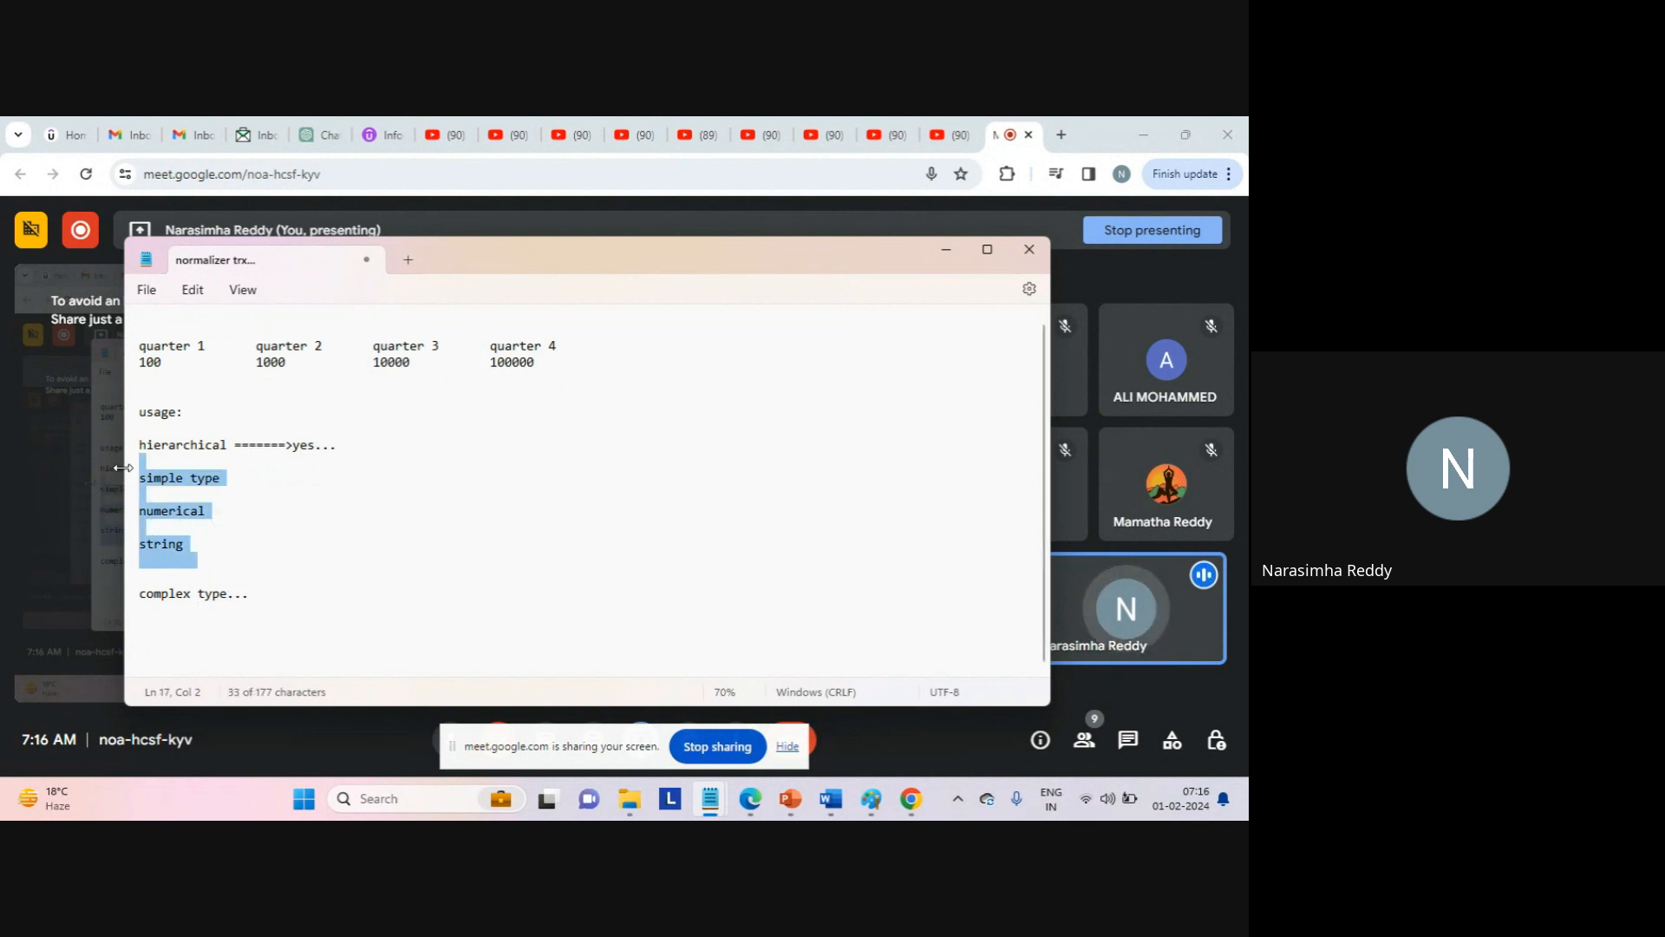
click(252, 628)
click(197, 609)
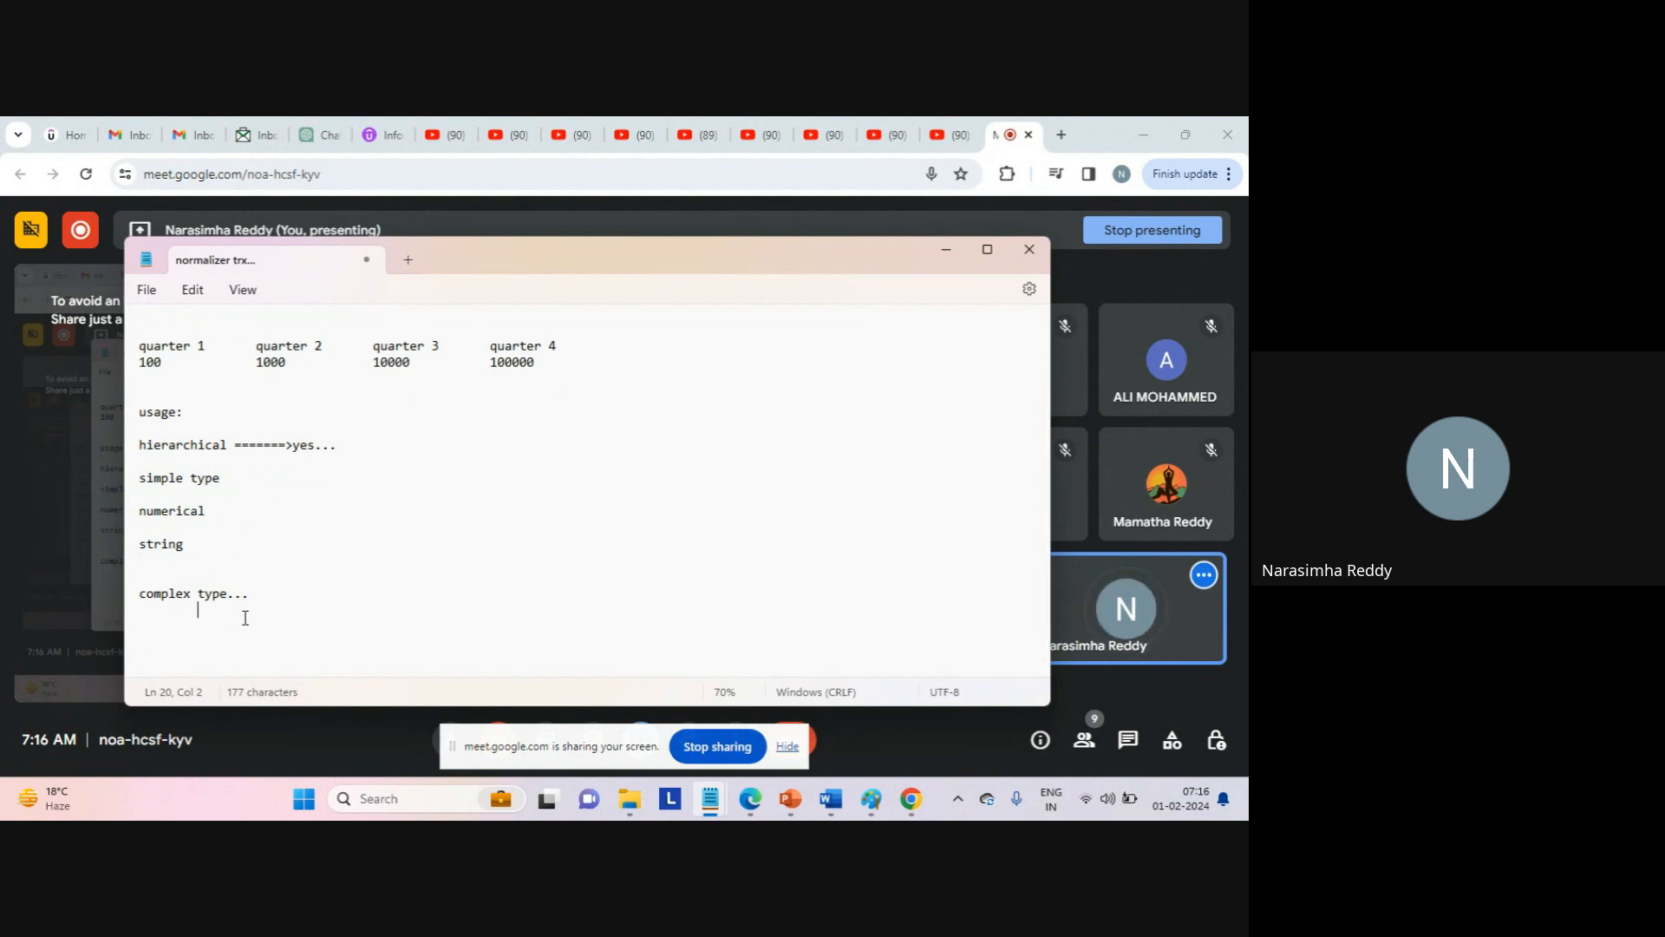
text(vector)
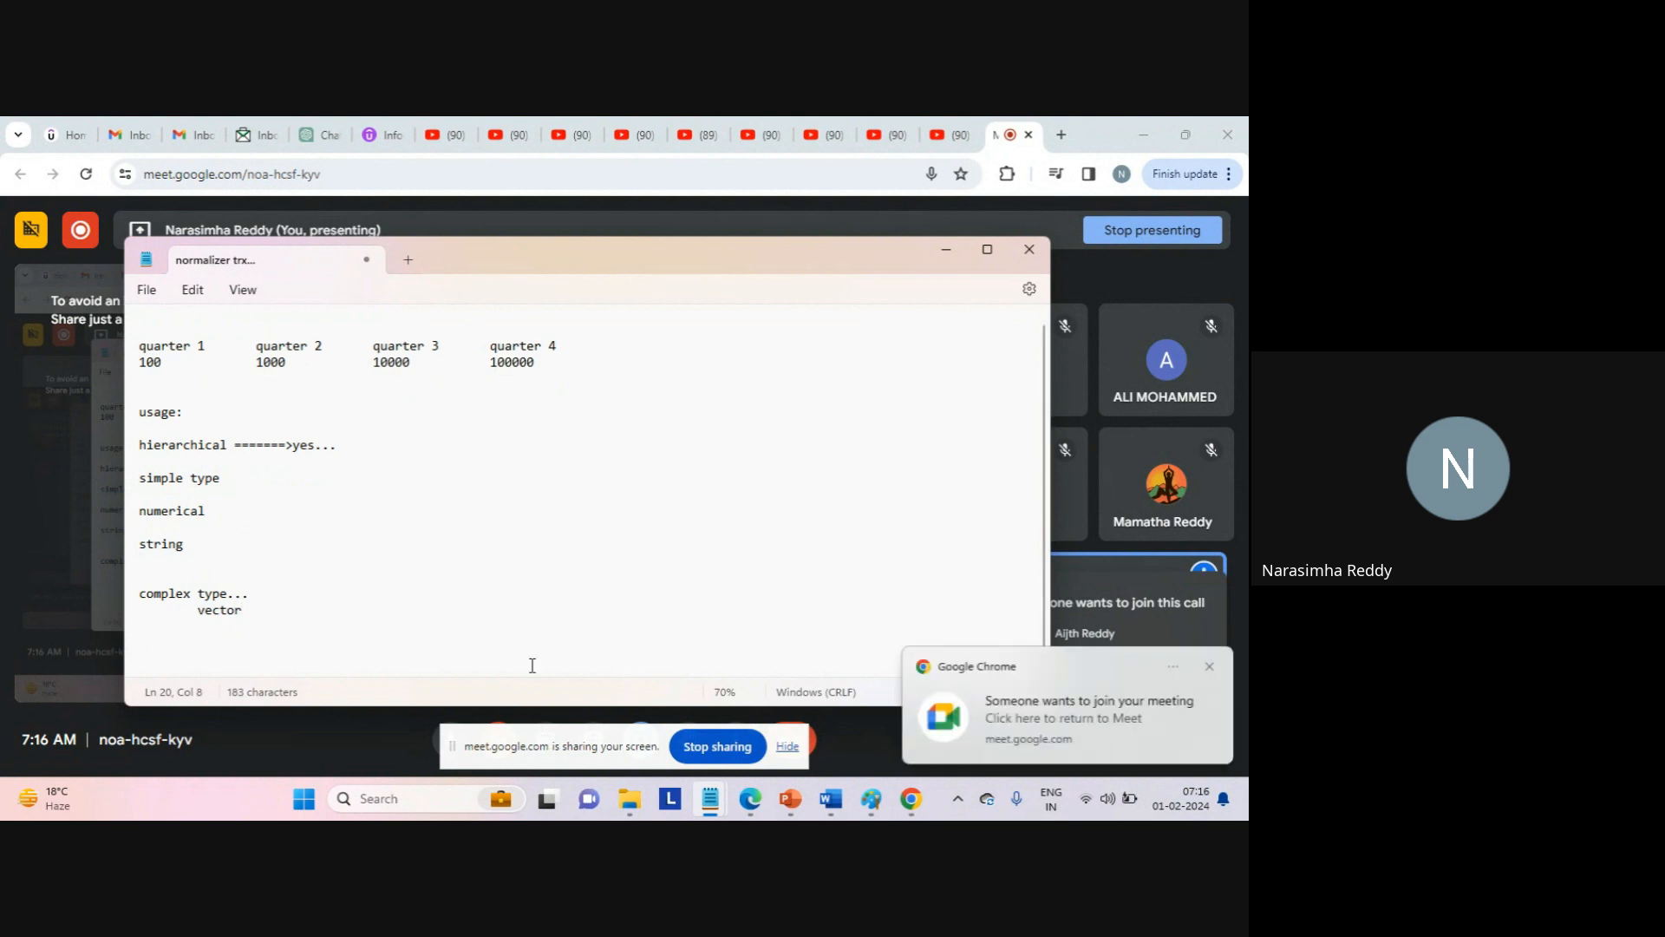
click(1211, 666)
click(1211, 668)
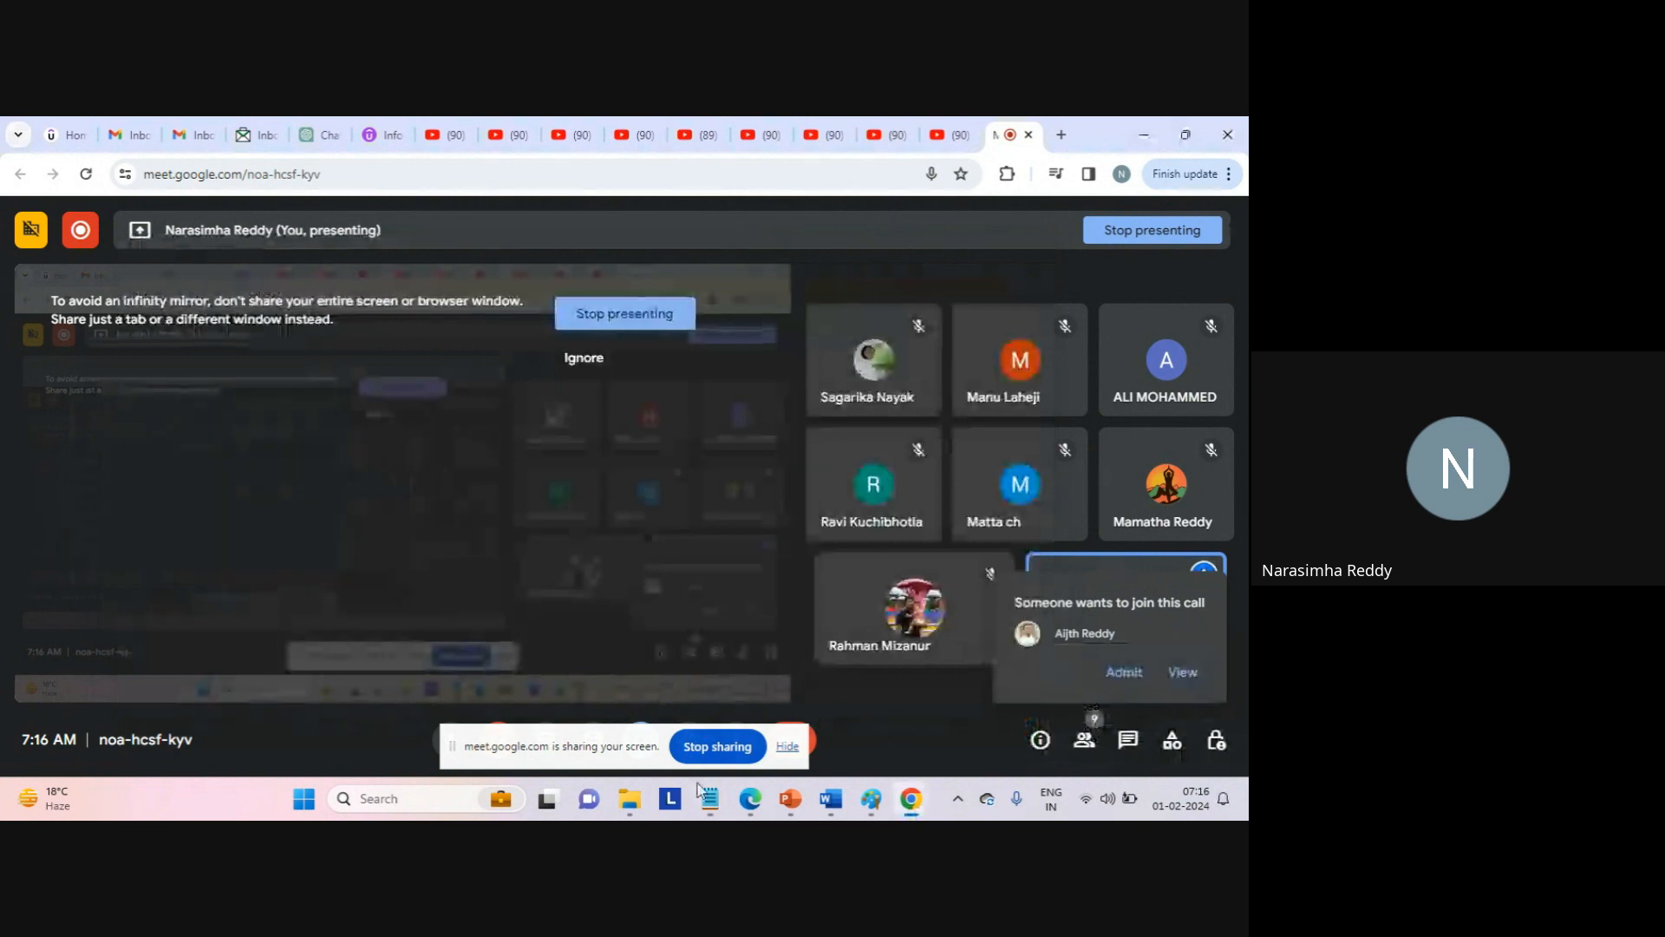
mouse_move(707, 791)
click(807, 694)
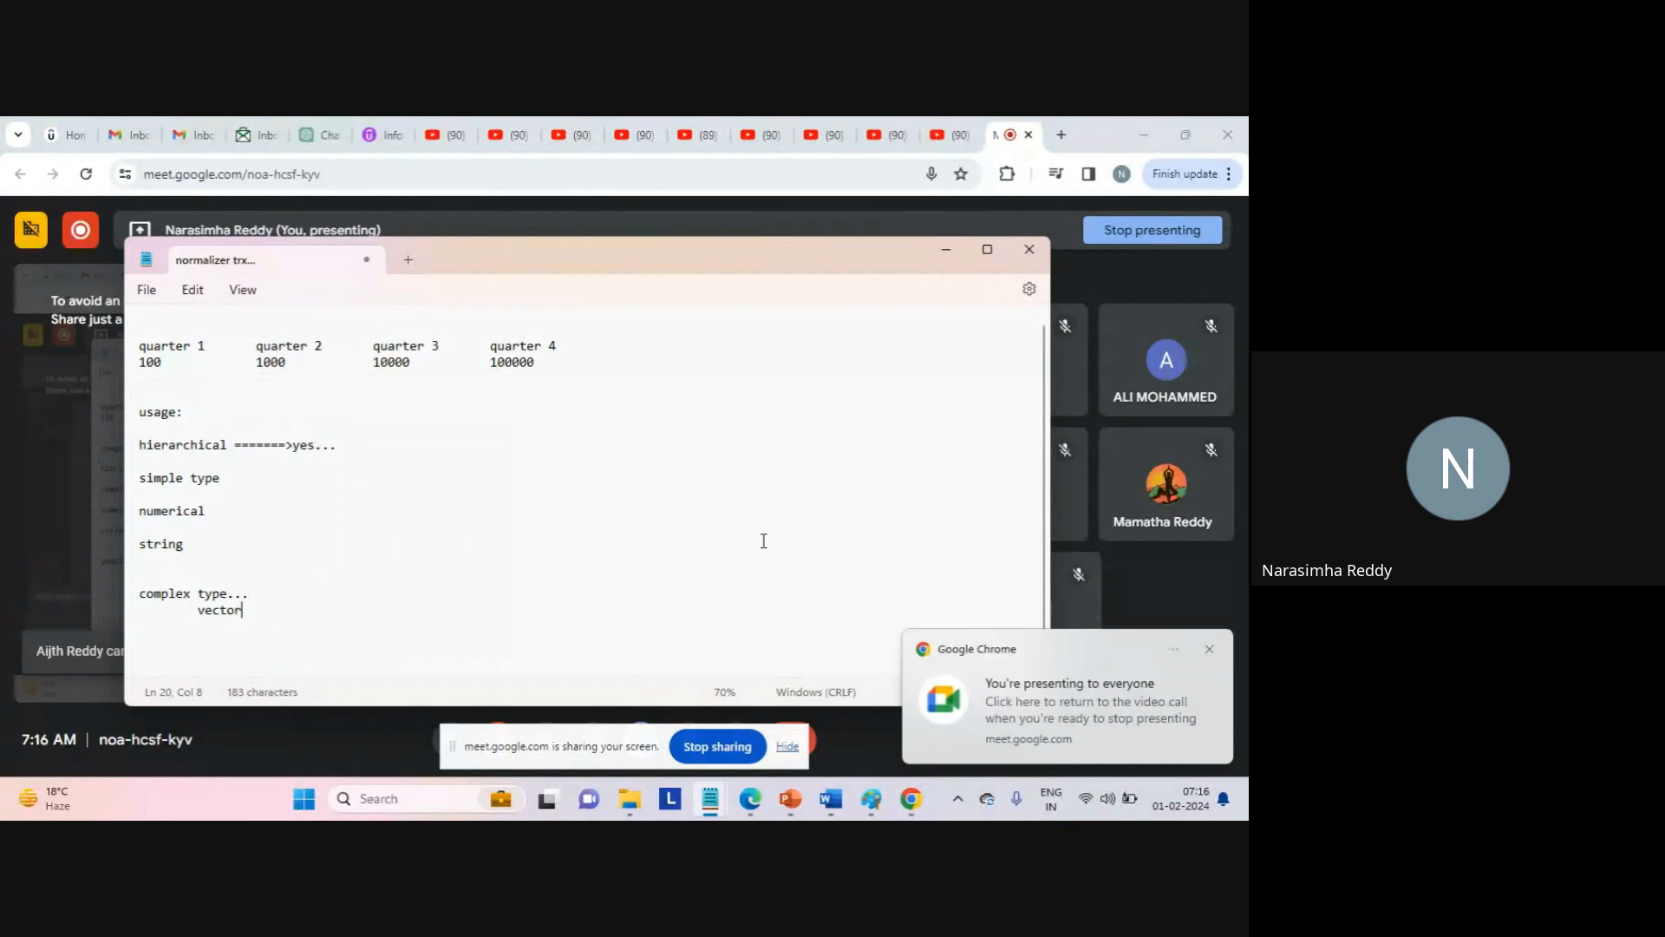
click(1210, 651)
Add an indented 'sub record' line directly beneath vector, removing extra blank lines.
key(Return)
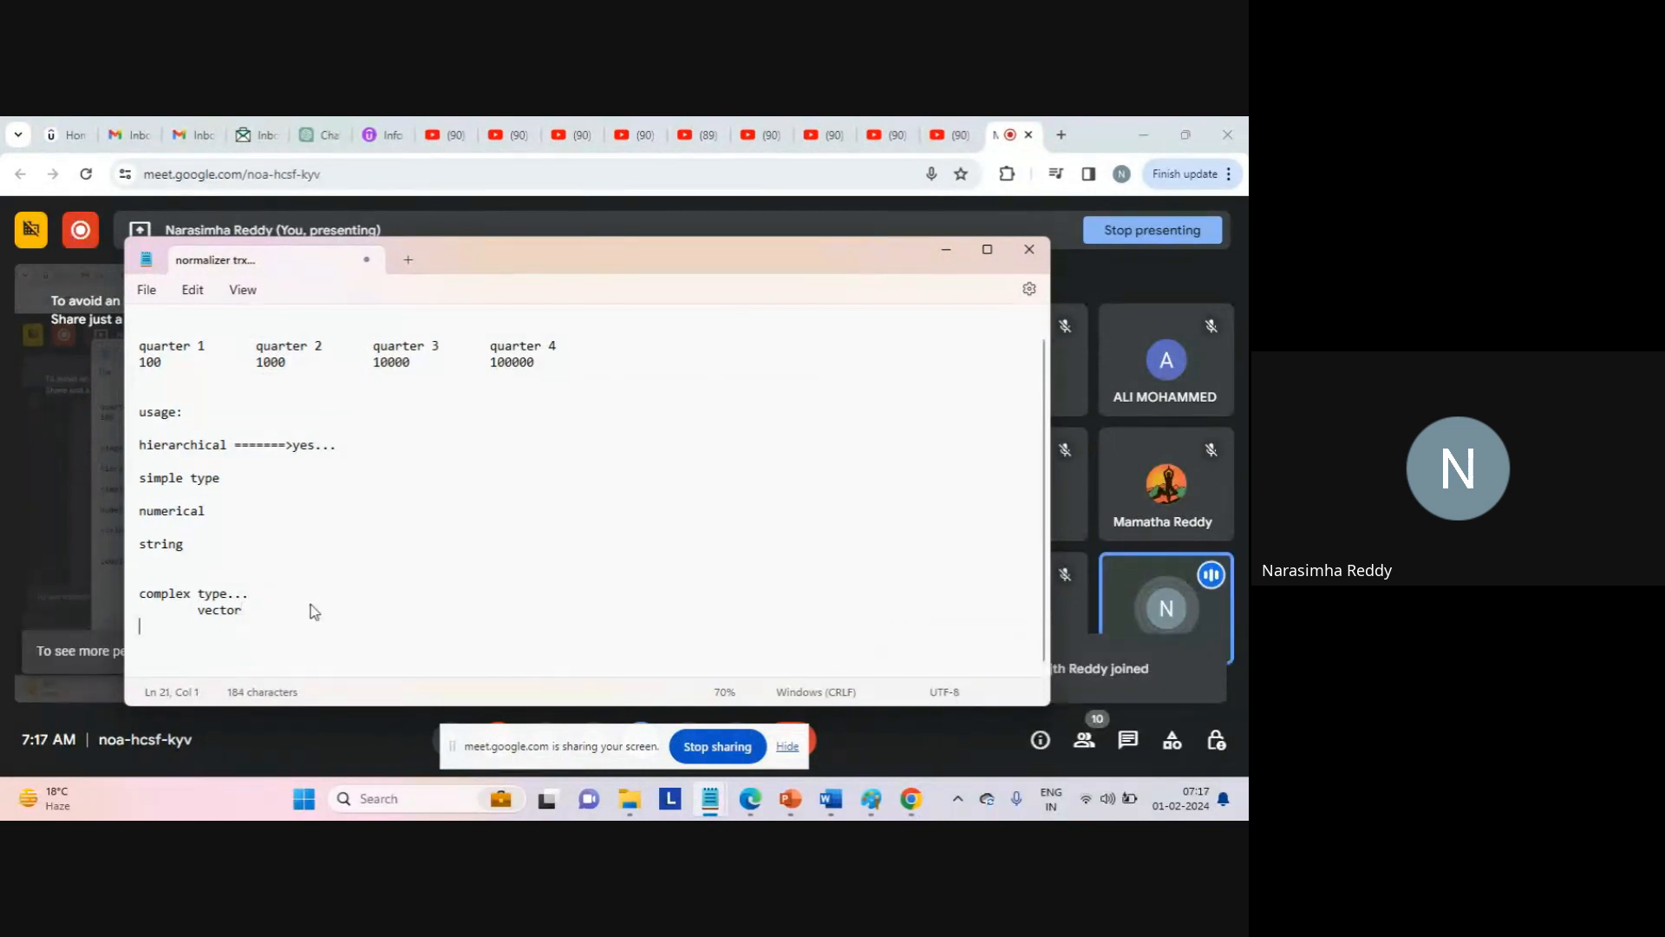
key(Tab)
text(sub rec)
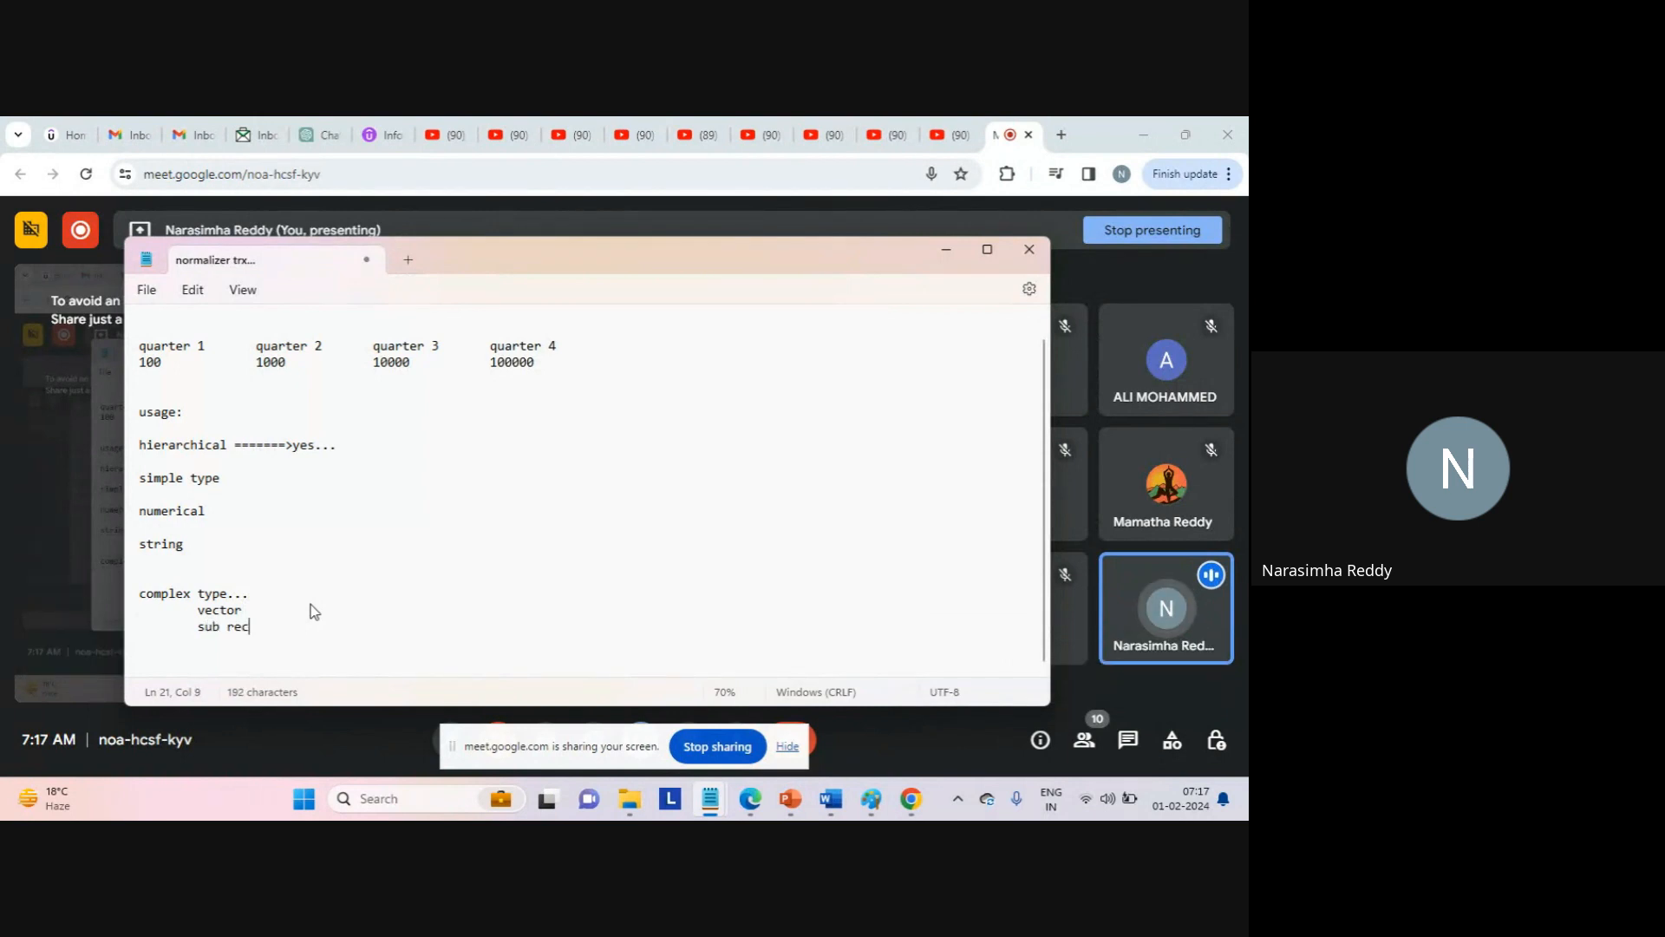
text(ord)
click(314, 612)
key(Return)
key(Return)
key(Return)
key(Delete)
key(Delete)
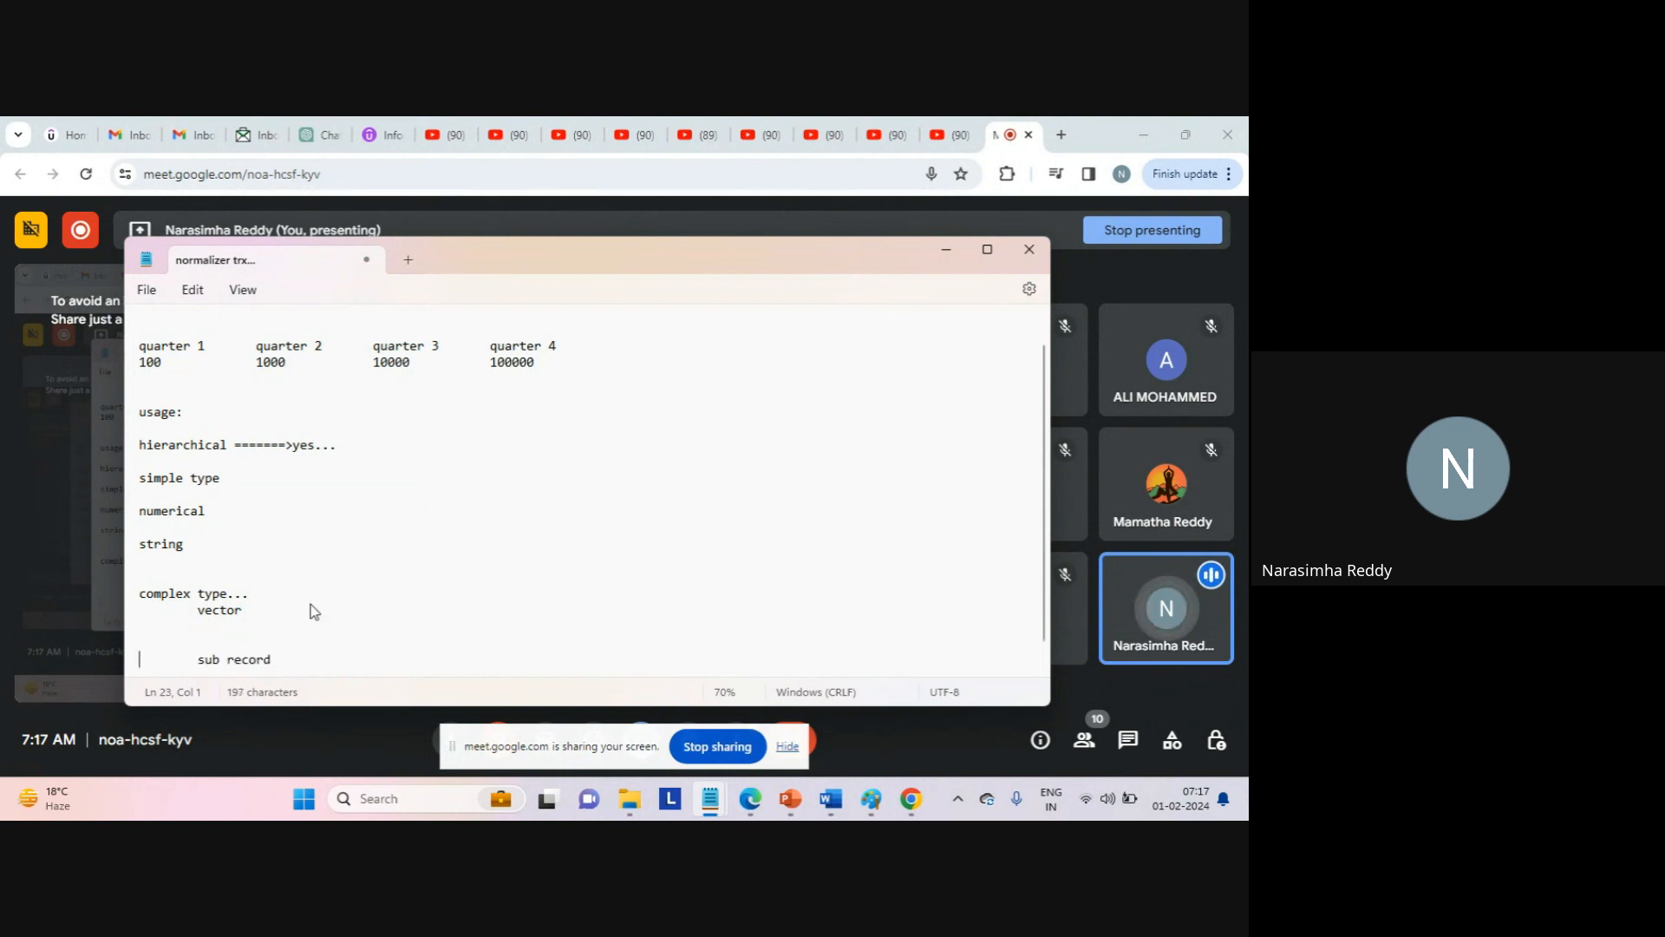
key(Tab)
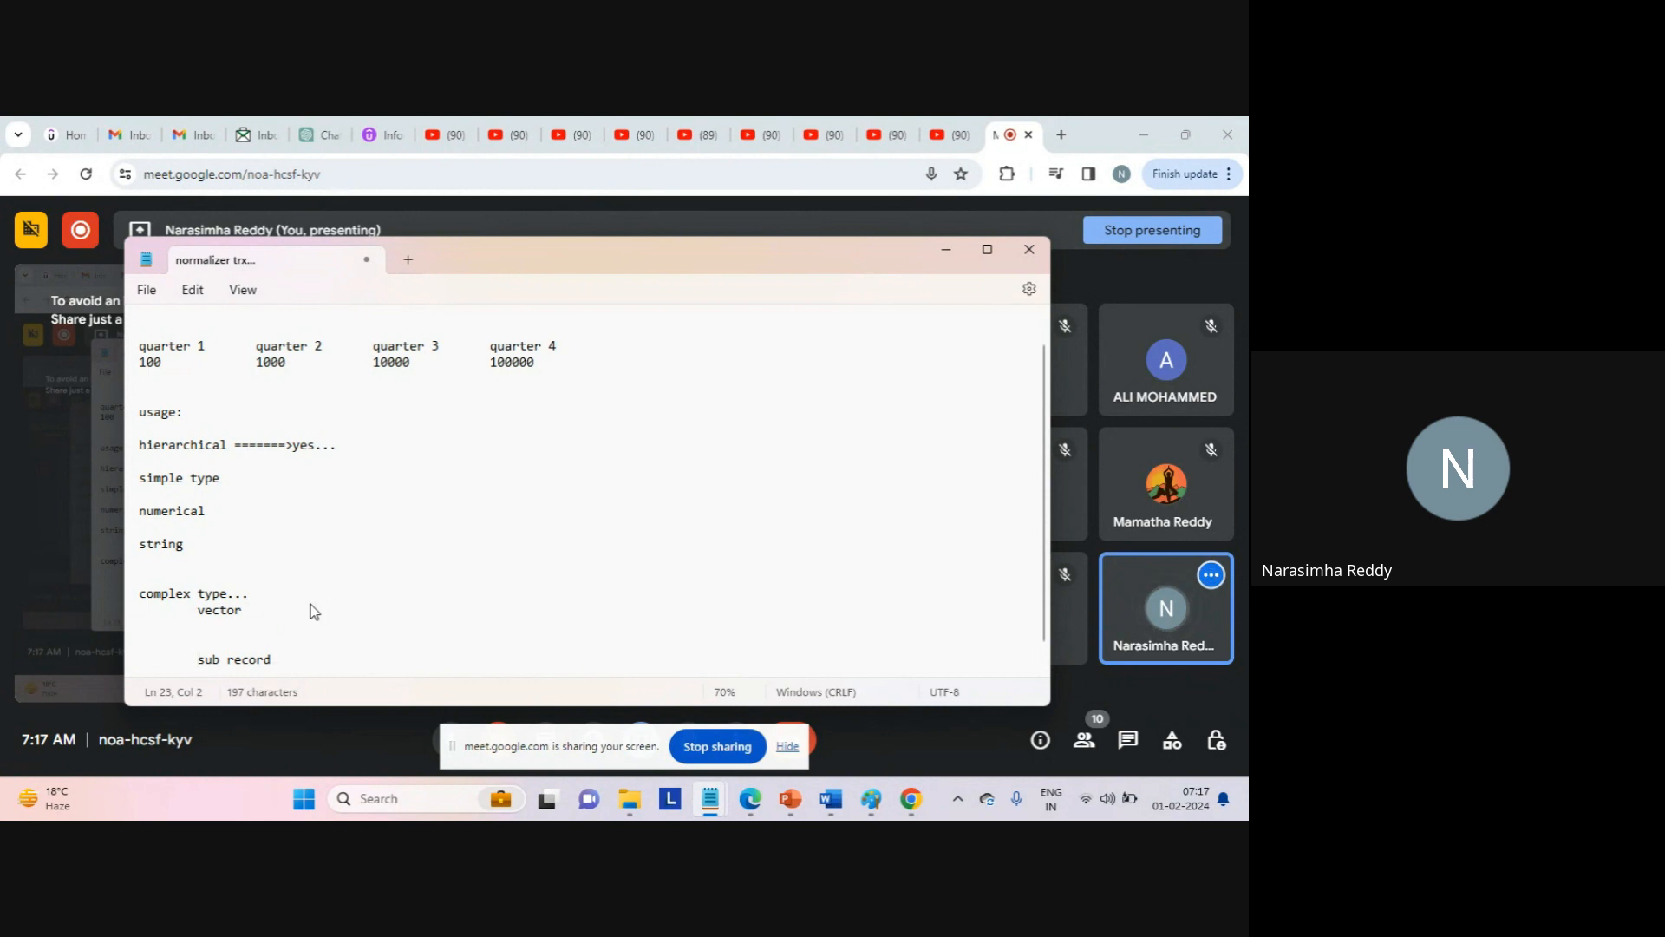
key(BackSpace)
key(Delete)
key(Down)
key(Down)
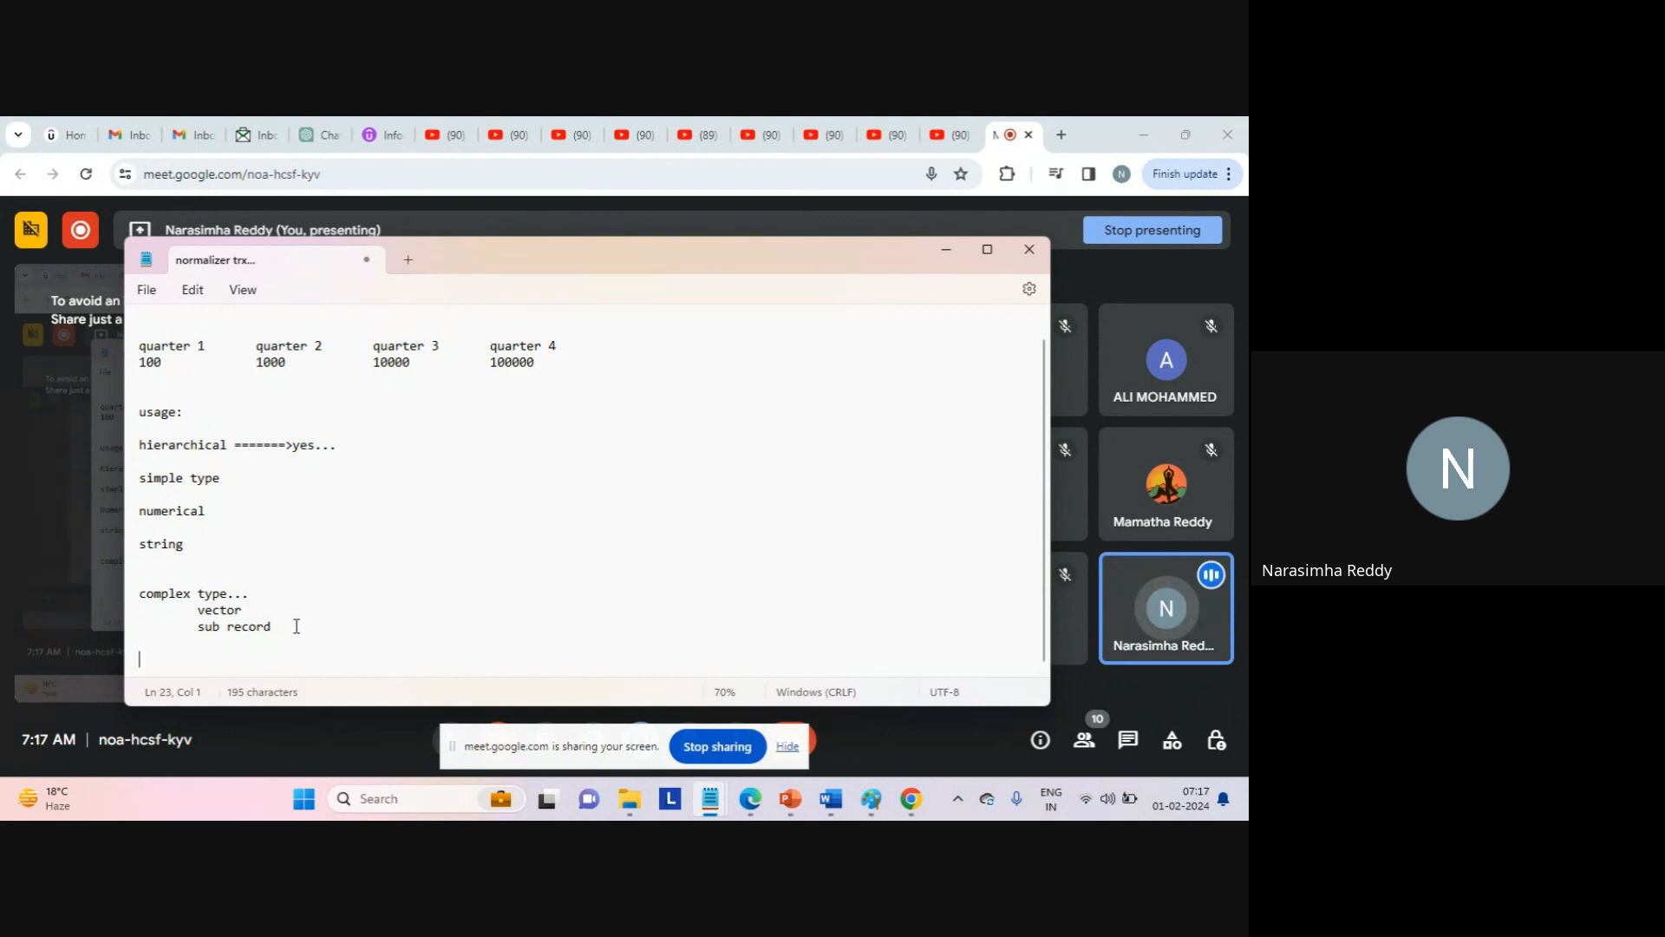
Review the type notes from hierarchical to sub record, then add blank lines at the end.
drag(296, 625, 128, 612)
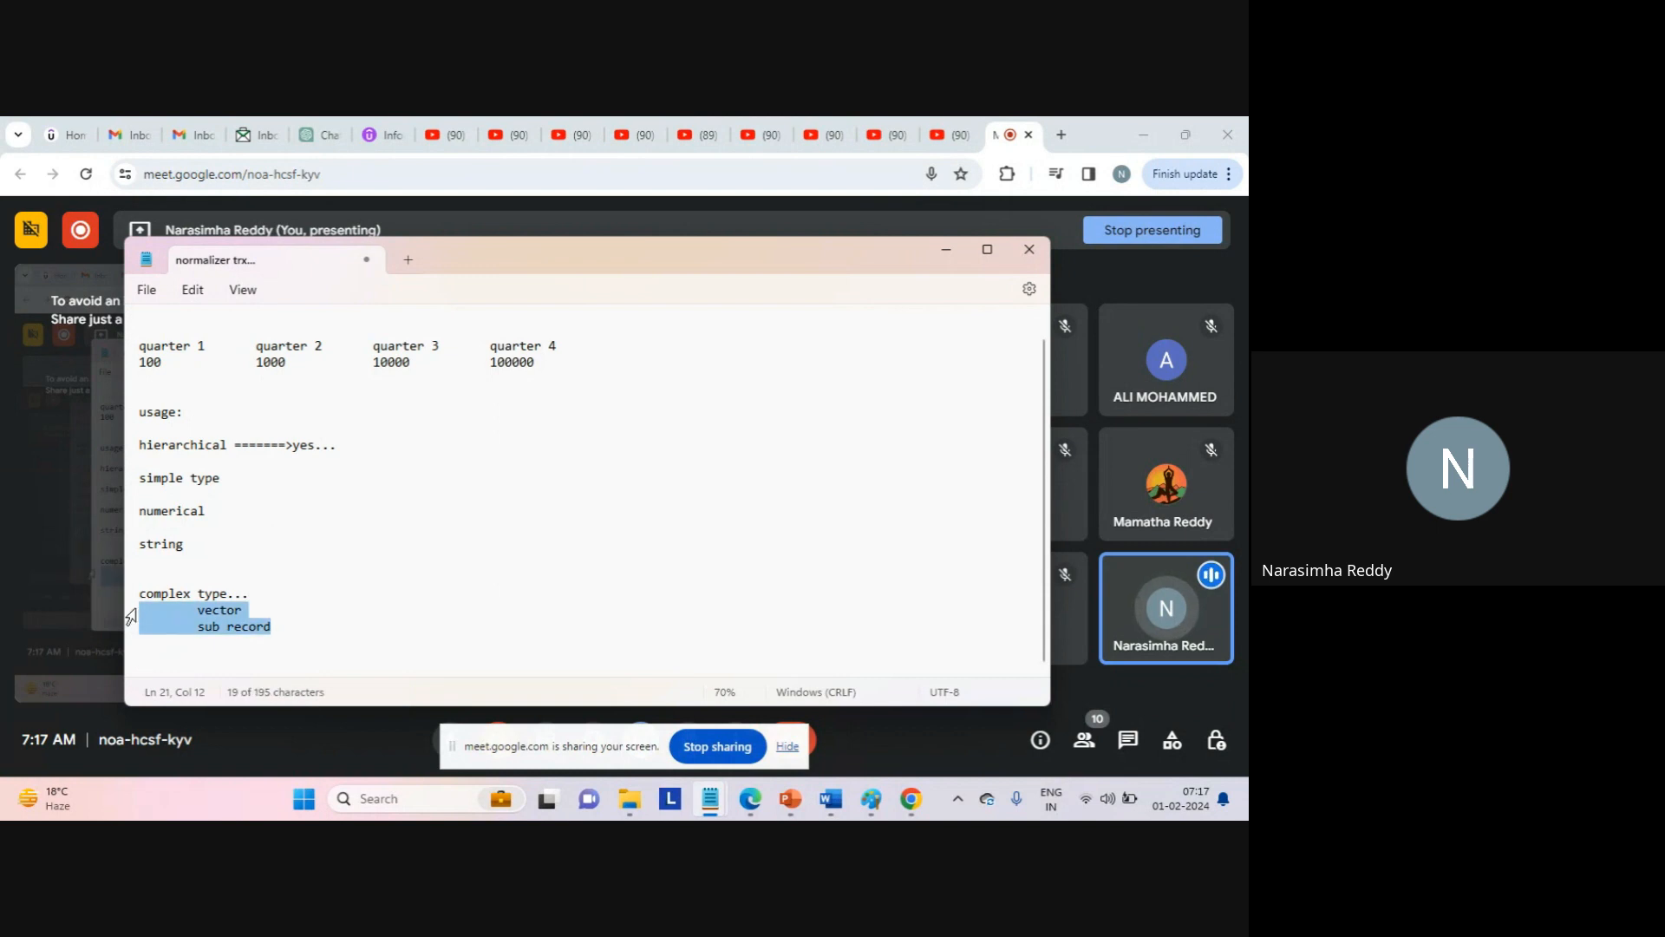
double_click(219, 610)
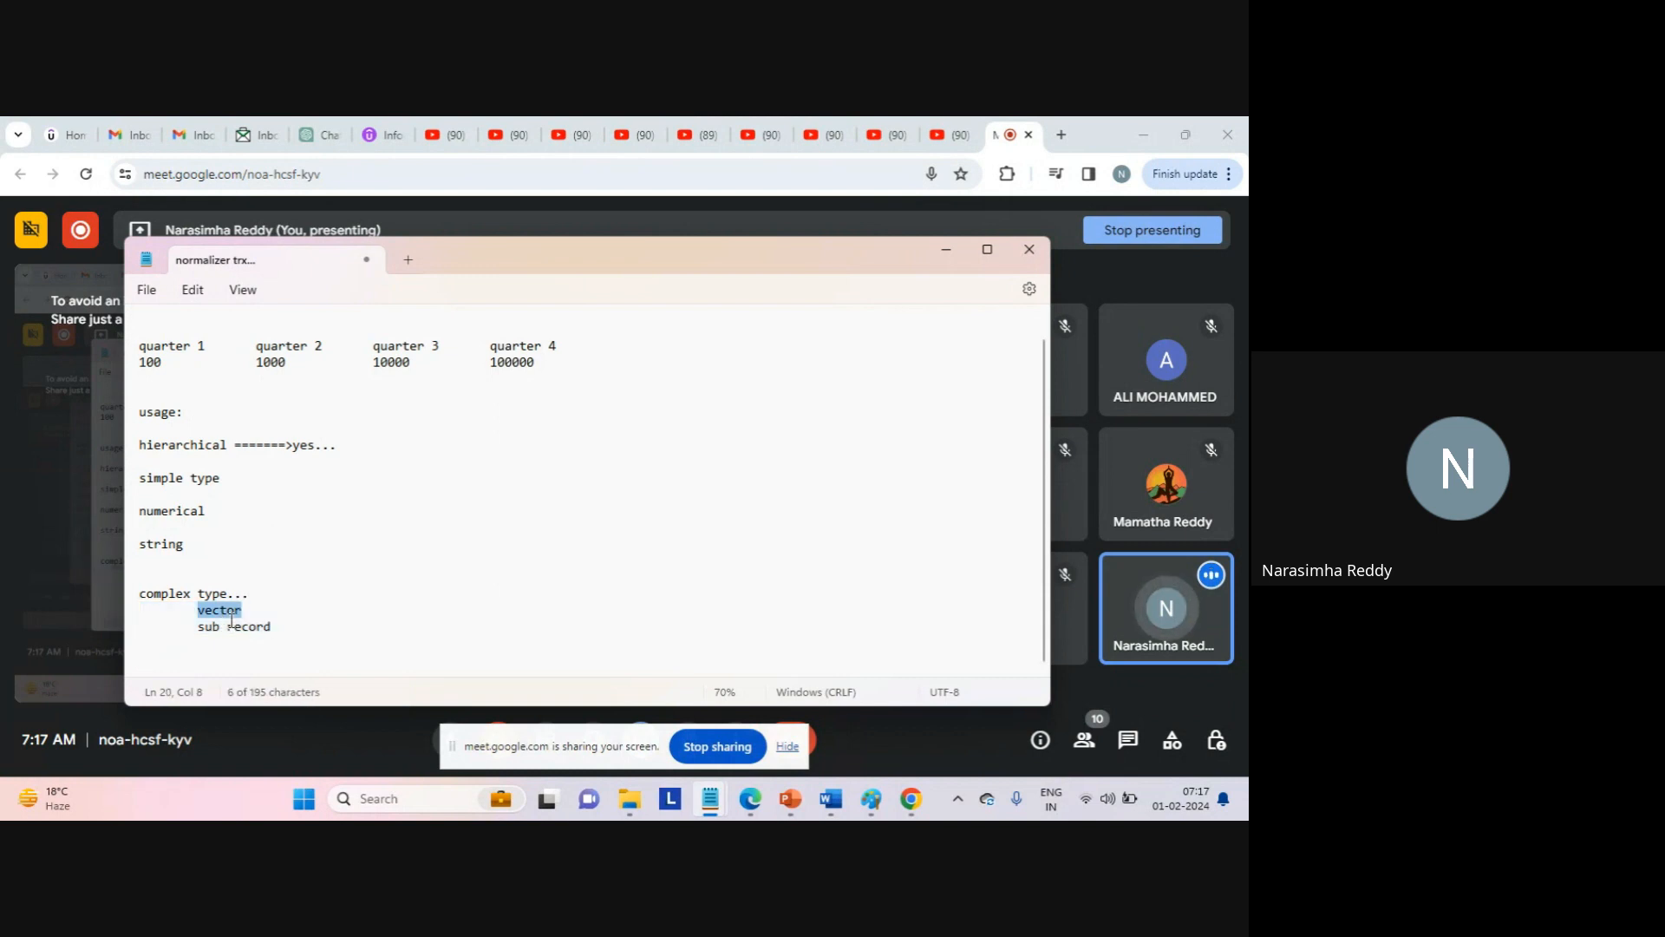
double_click(249, 626)
drag(223, 559, 140, 510)
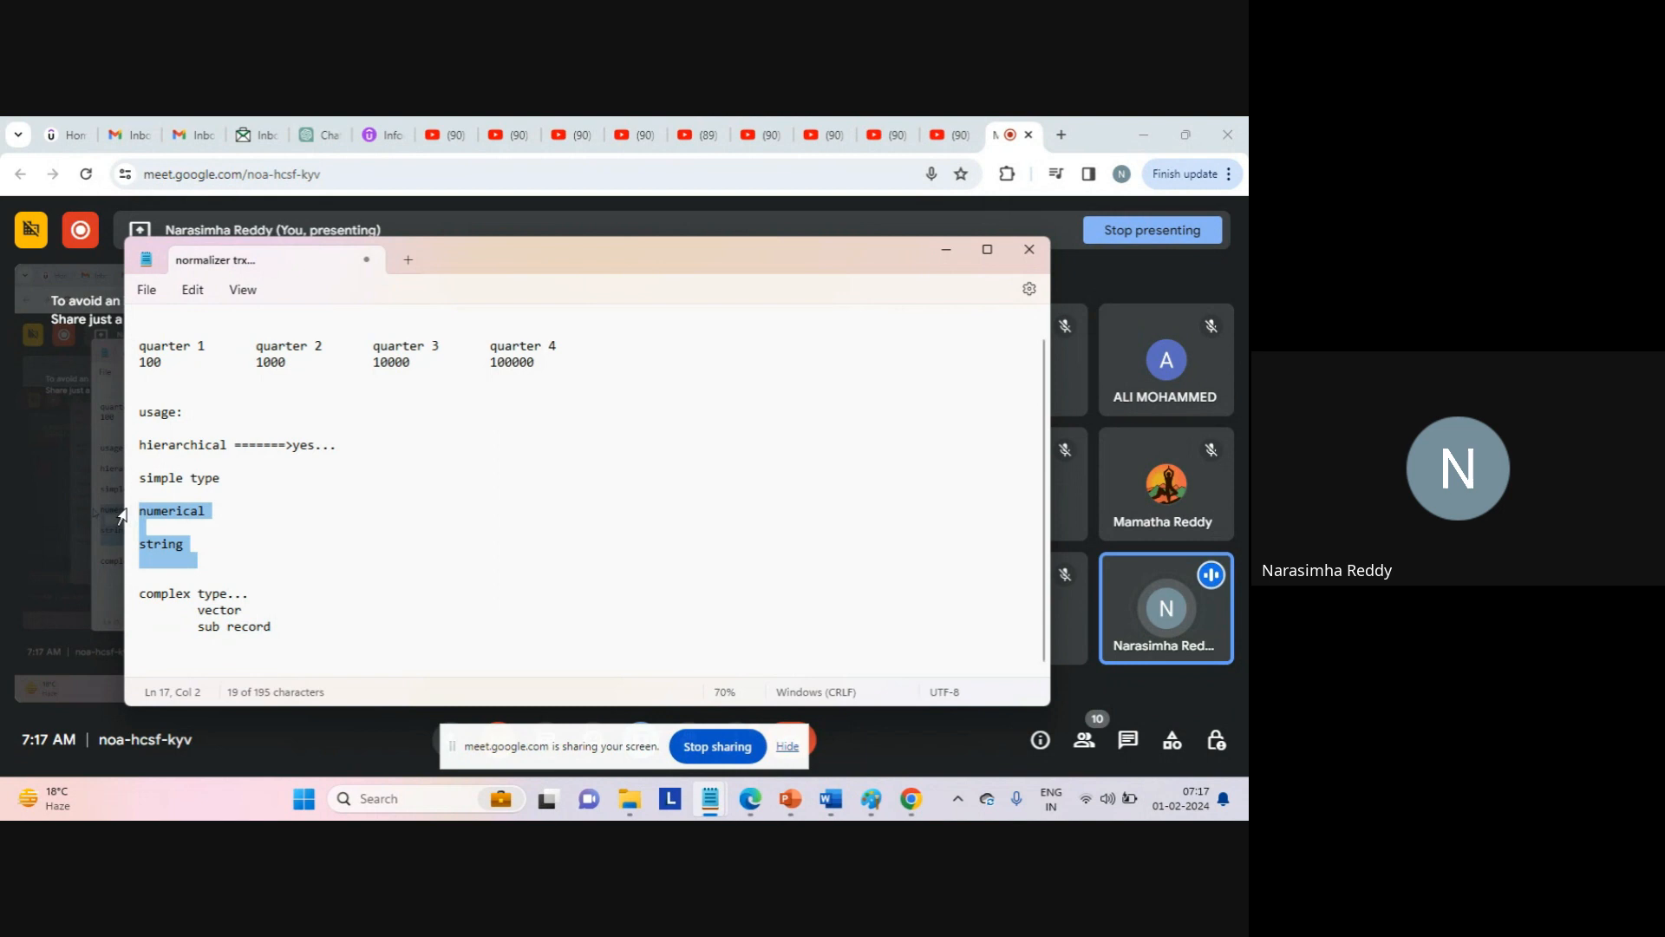
click(237, 533)
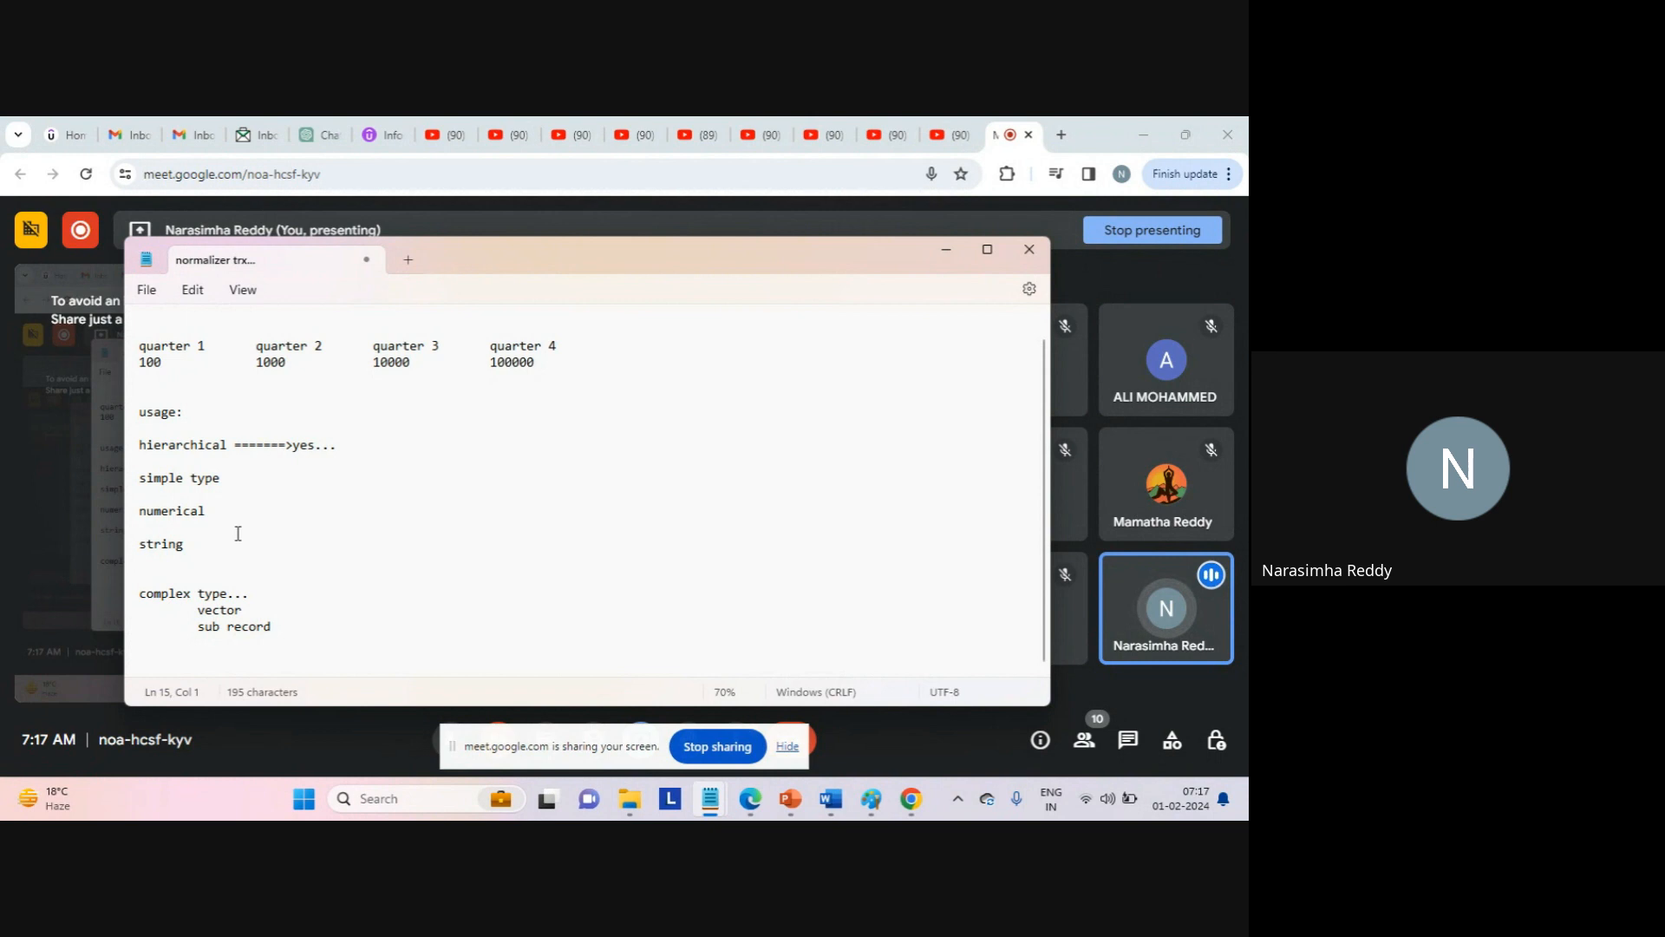
drag(315, 631, 122, 434)
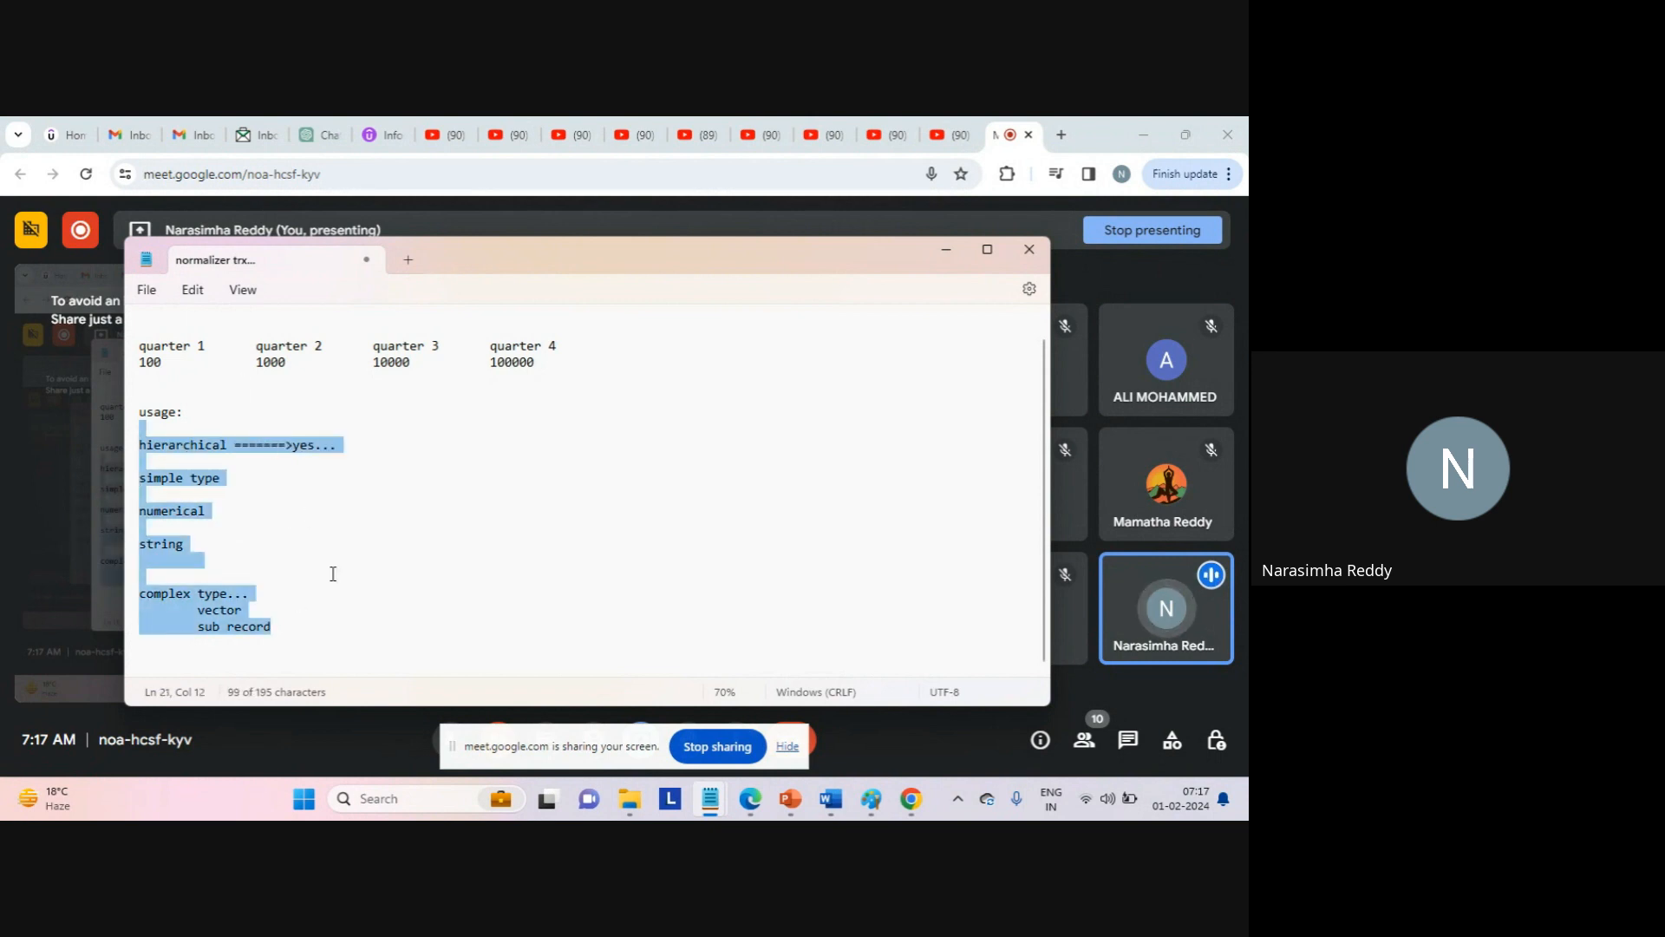
click(286, 656)
key(Return)
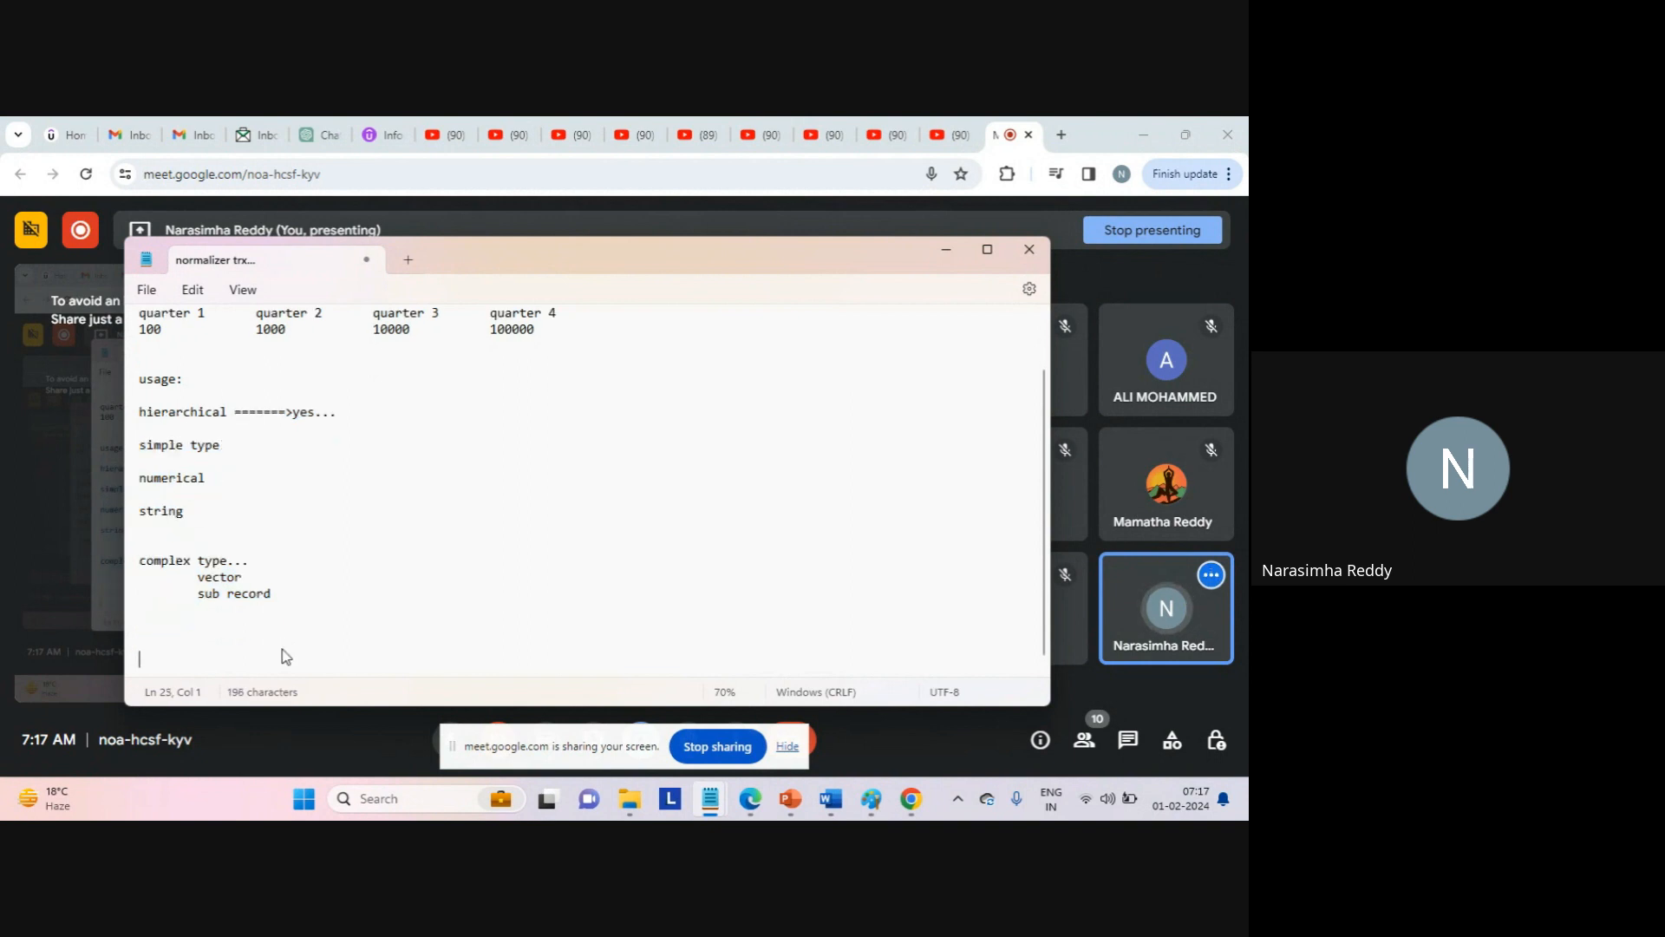
key(Return)
key(Return)
key(Return)
key(Return)
key(Return)
key(Return)
key(Return)
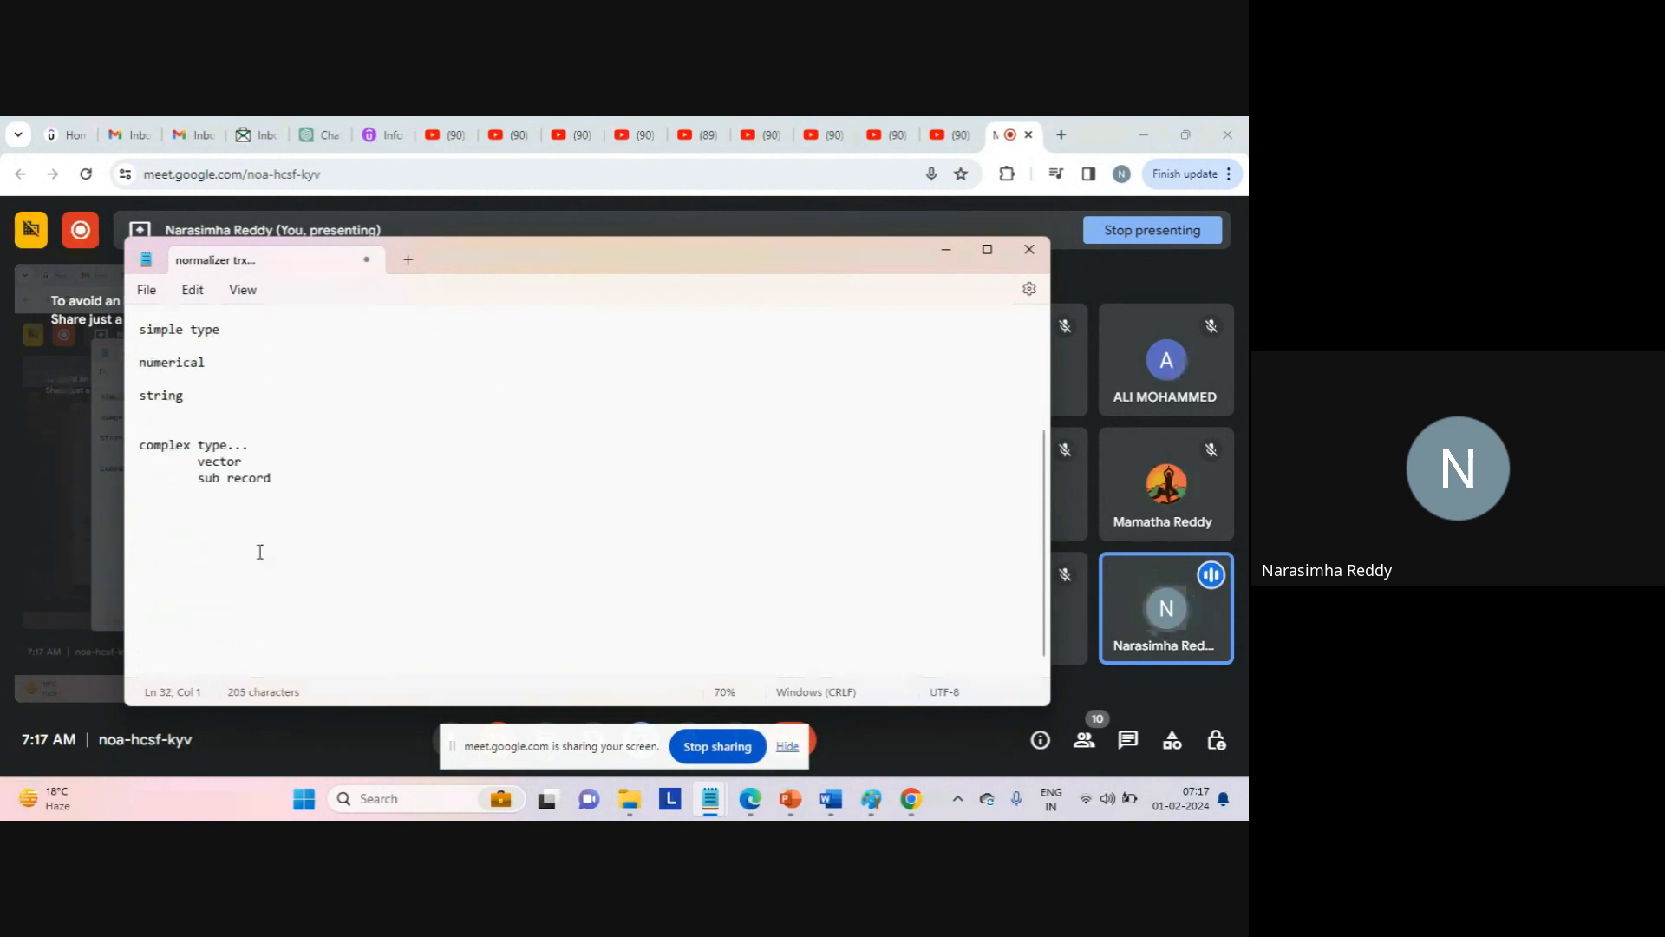
Add an 'occurs...' heading with tab-separated column names c1, c2 and c4.
click(222, 515)
text(occurs...)
key(Return)
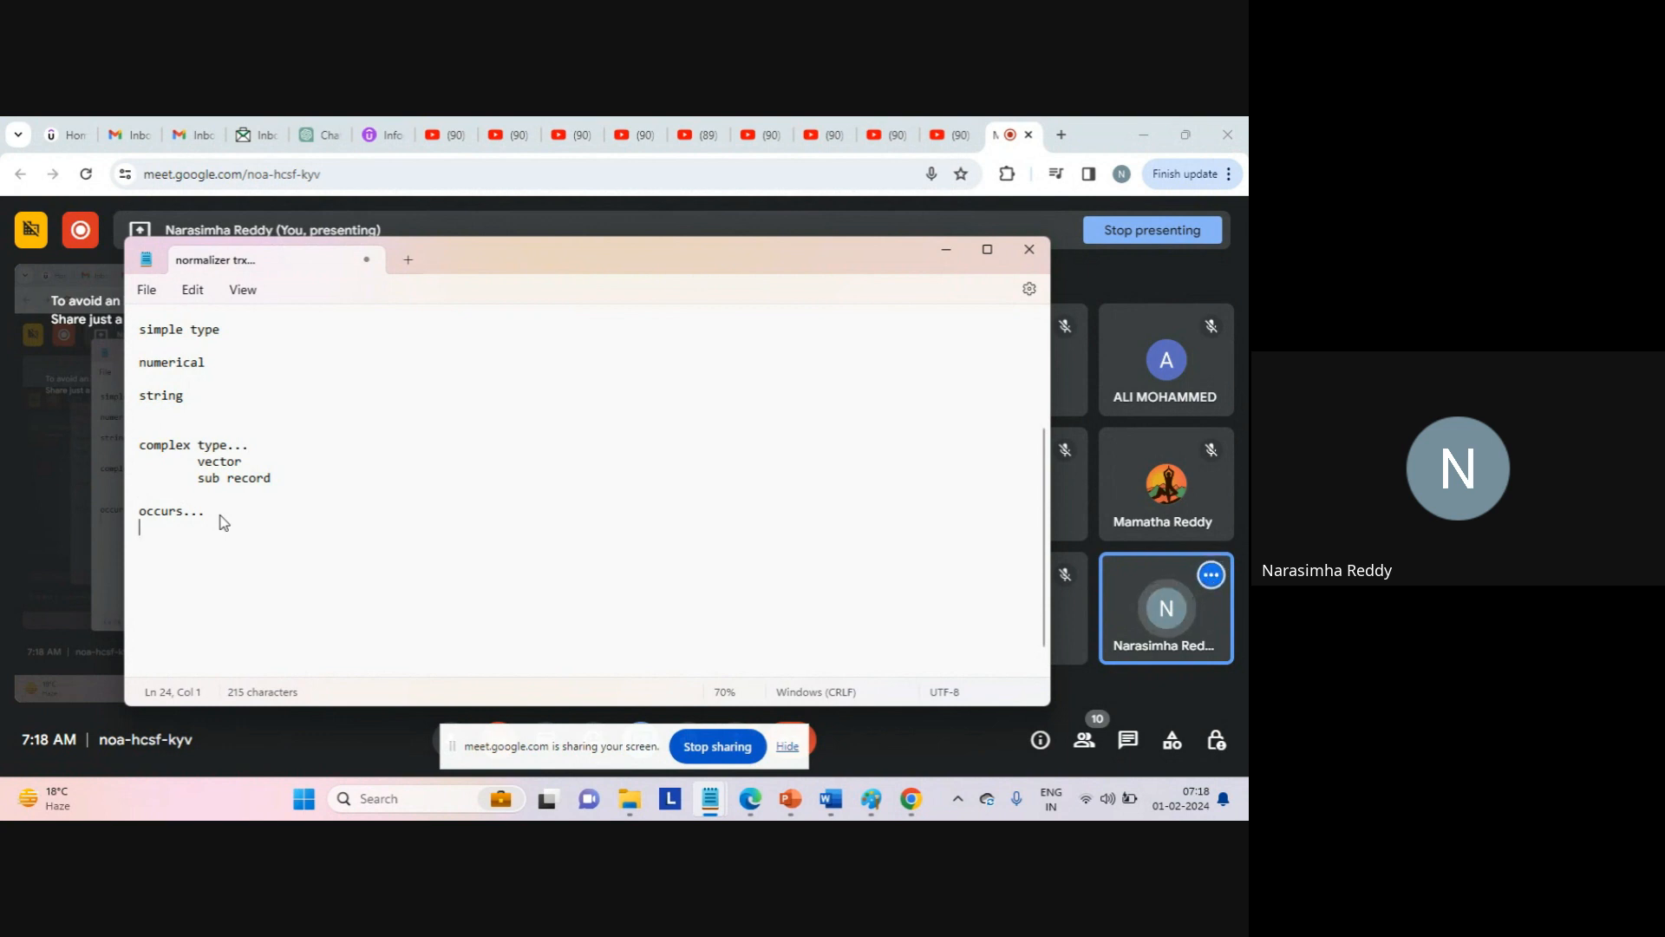
key(Return)
text(c1)
key(Tab)
text(c2)
key(Tab)
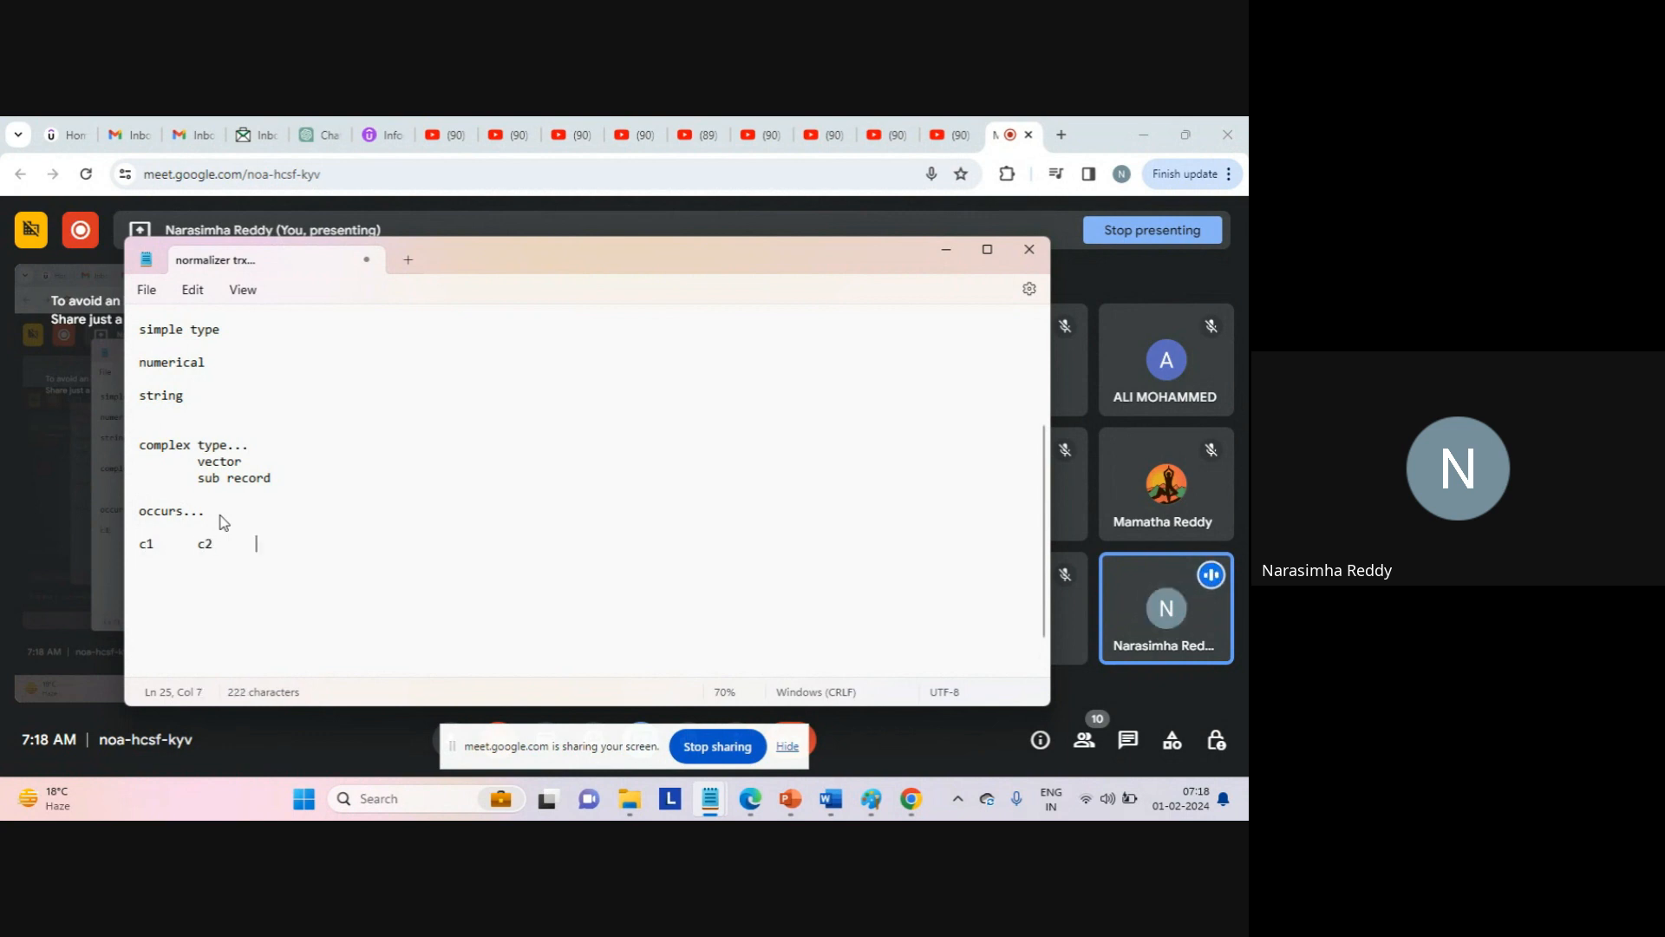
text(c4)
key(Return)
key(Return)
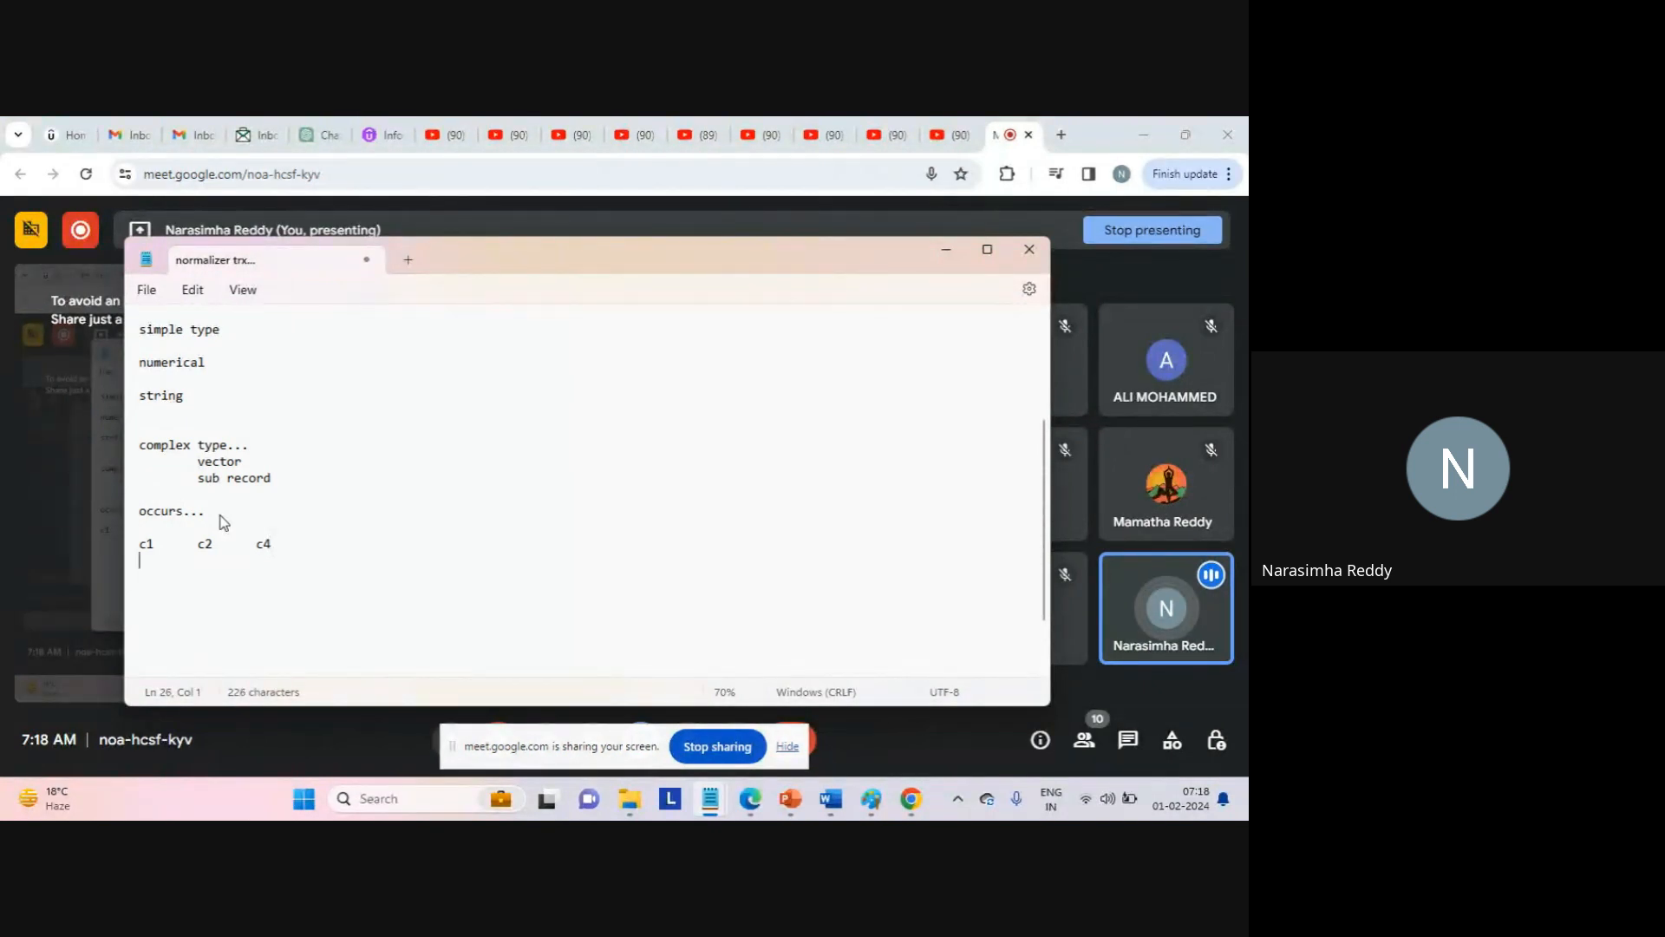
Fill in the example rows 1 2 3 and 6 4 5 under the columns.
text(1)
key(Tab)
text(2)
key(Tab)
text(3 )
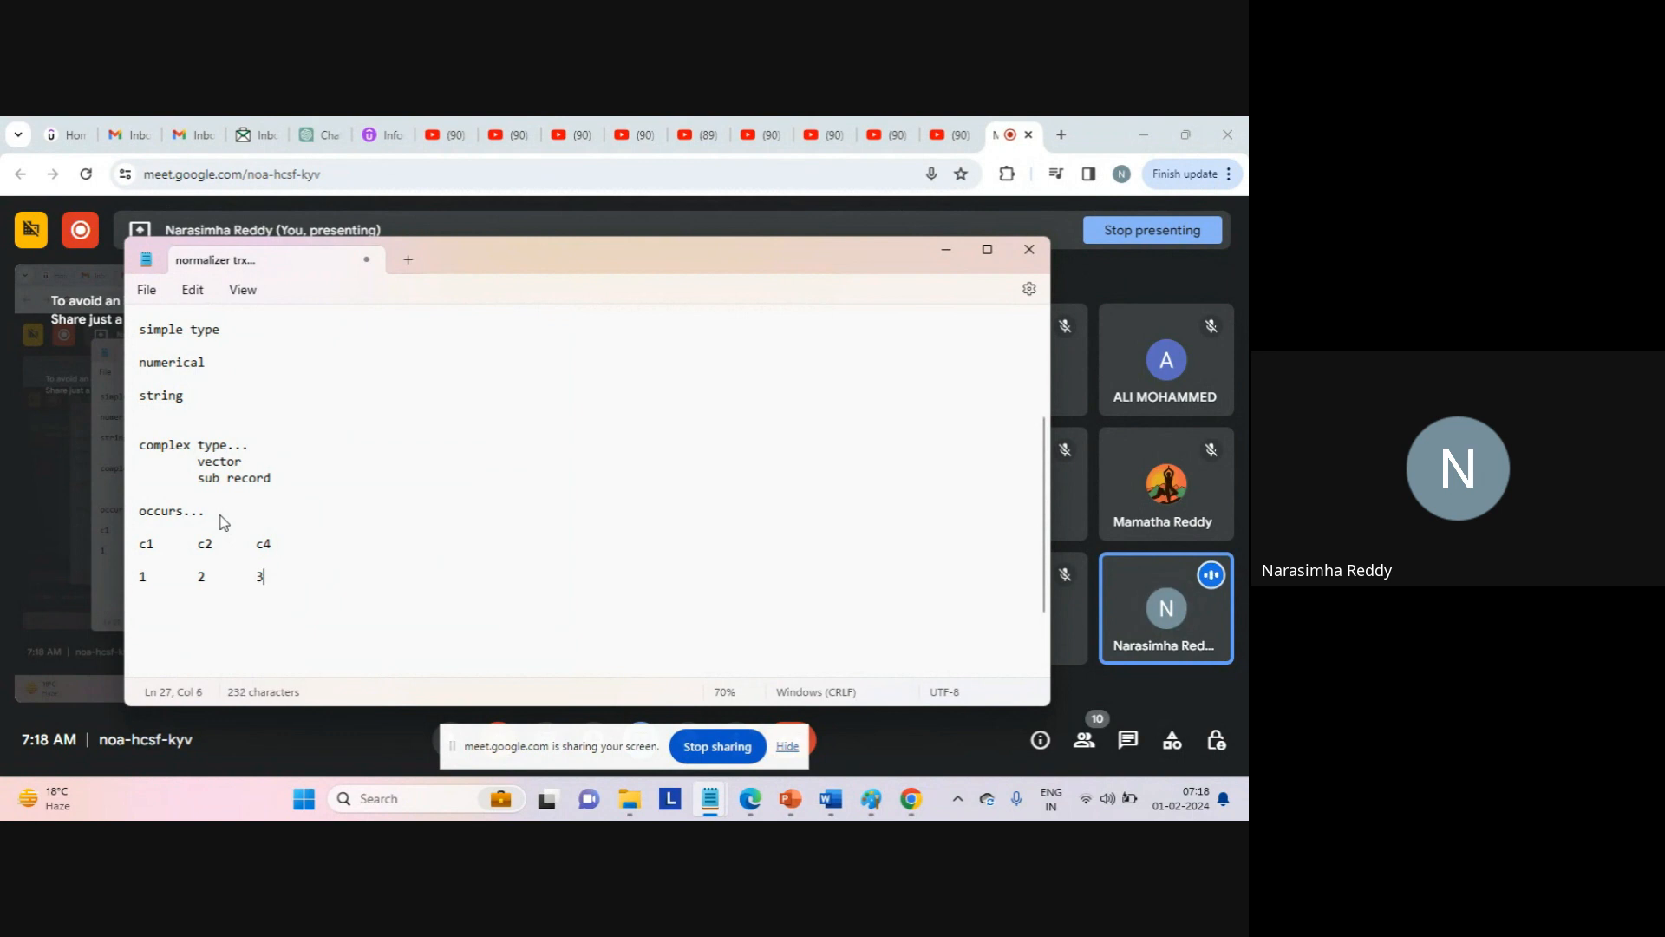
text(3)
key(Tab)
text(4)
key(Tab)
text(5)
key(shift+Right)
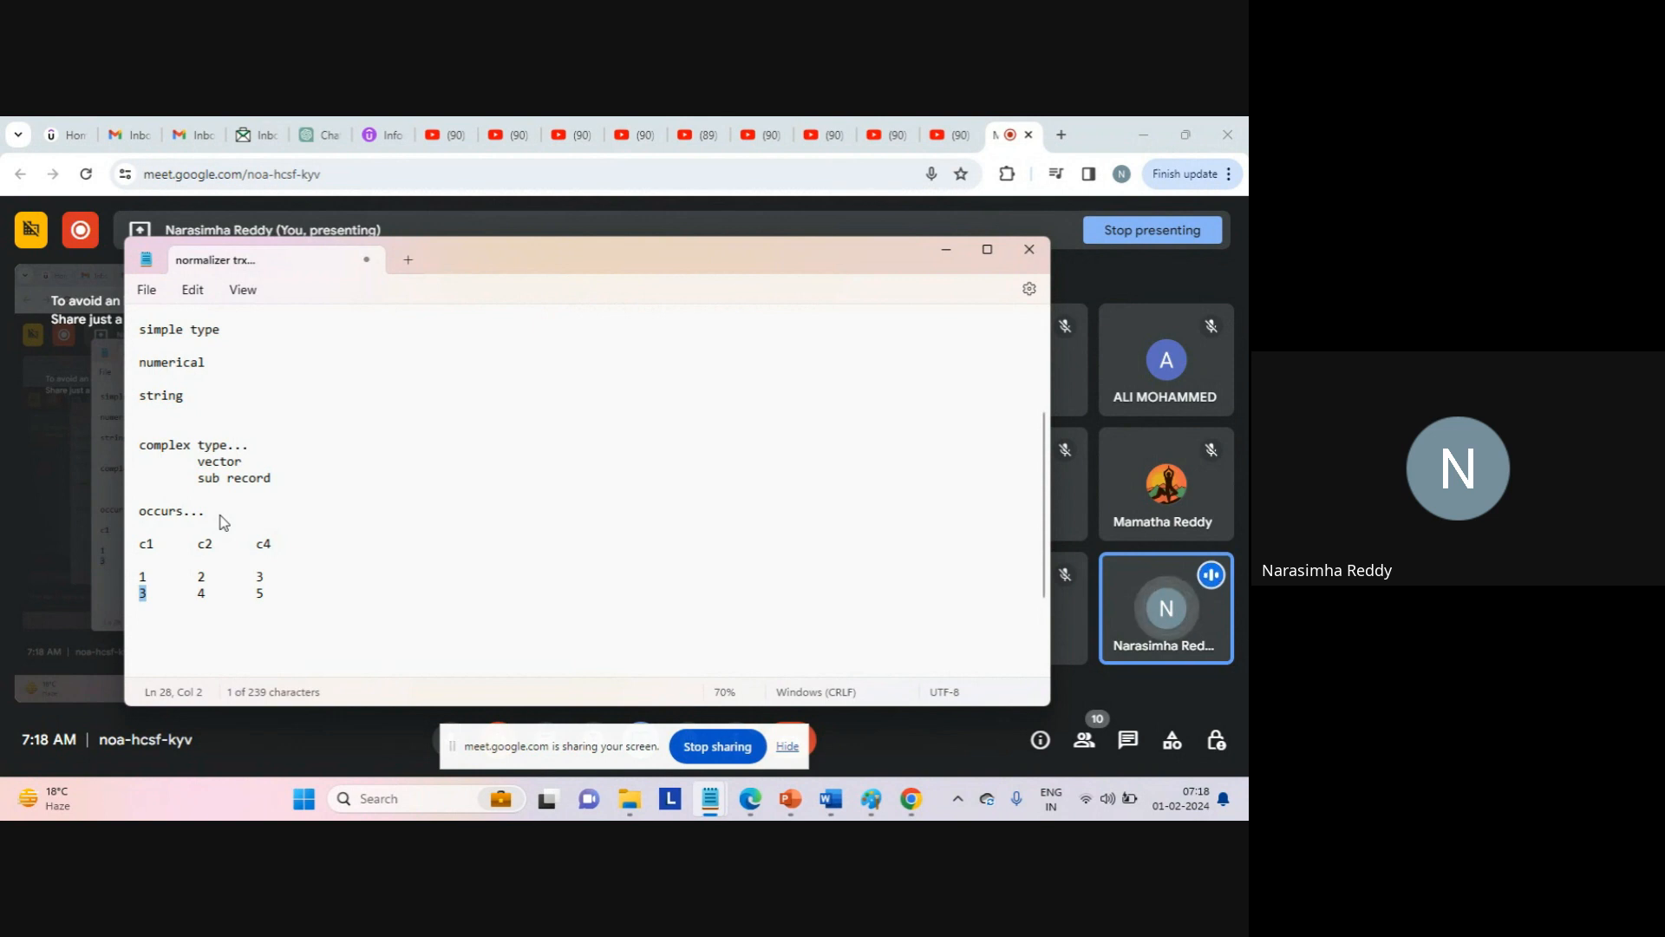
text(6)
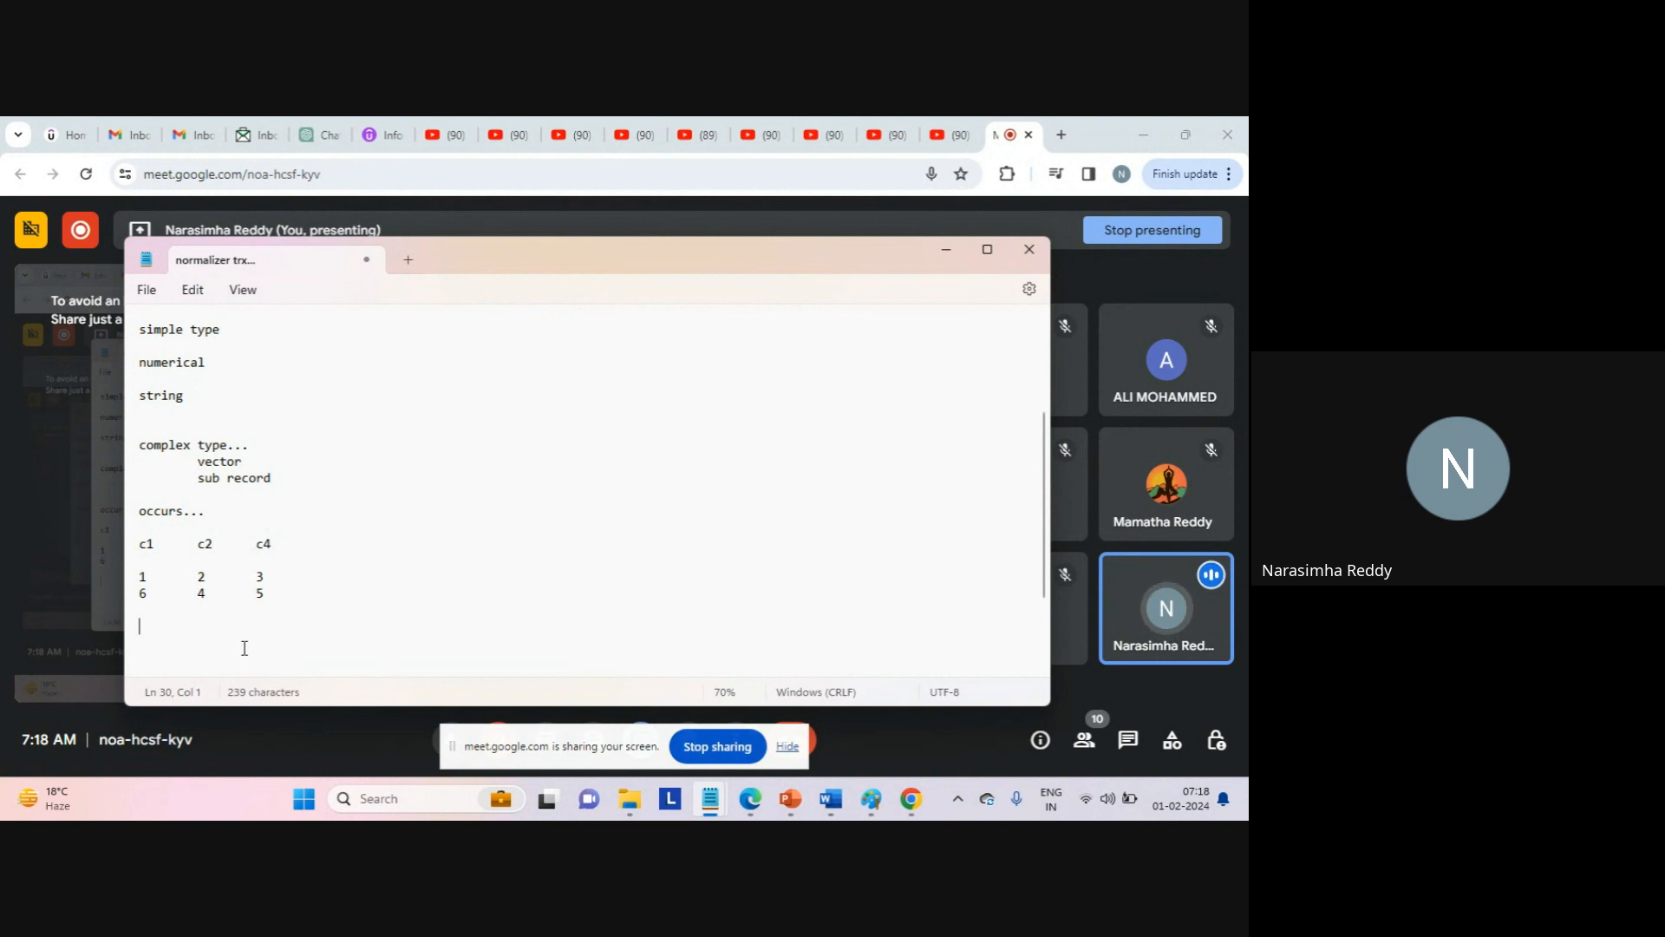
Note 'occurs=2' below the example rows, followed by a '..' line.
text(o)
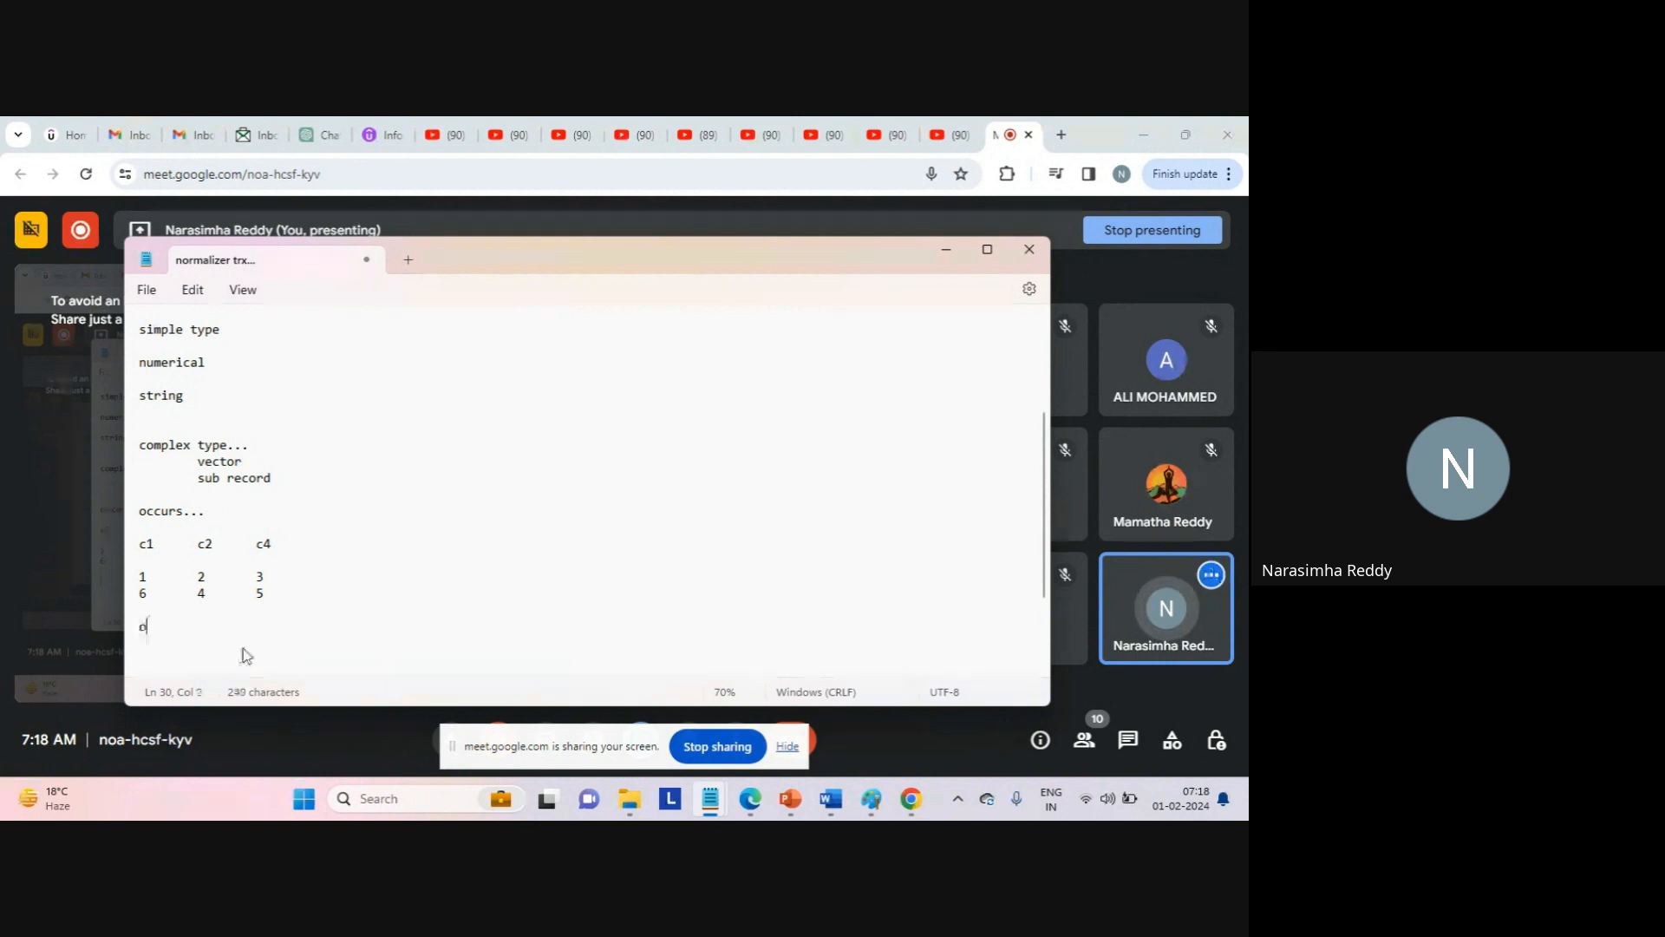
text(ccurs=)
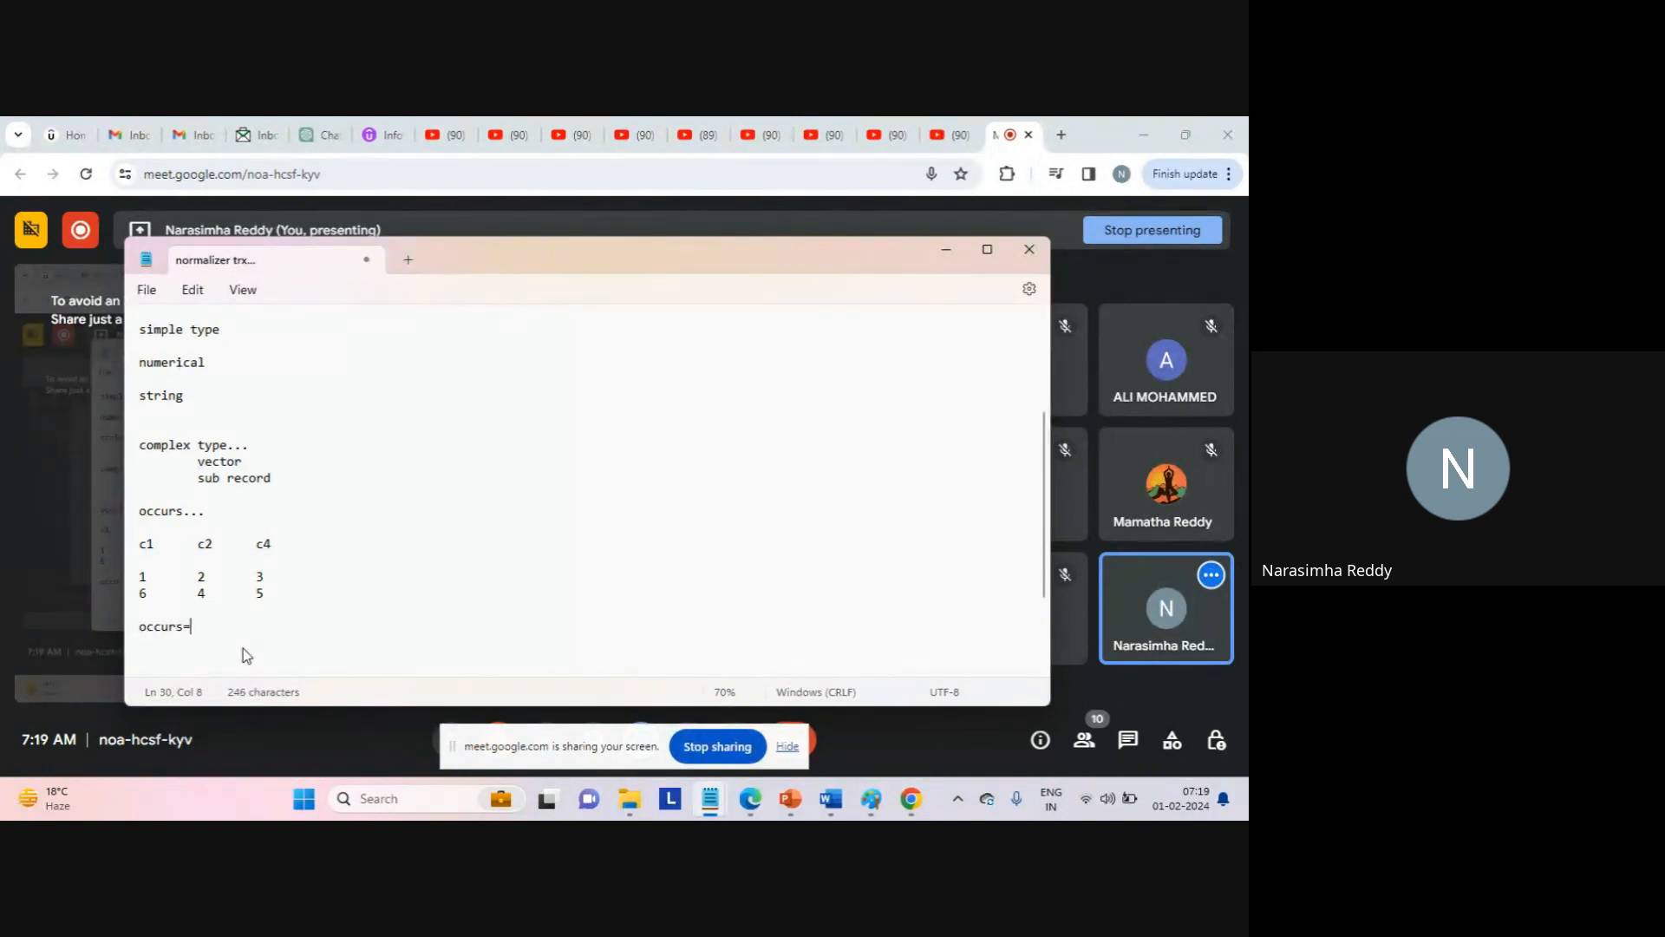
text(2)
key(Return)
key(Return)
key(Return)
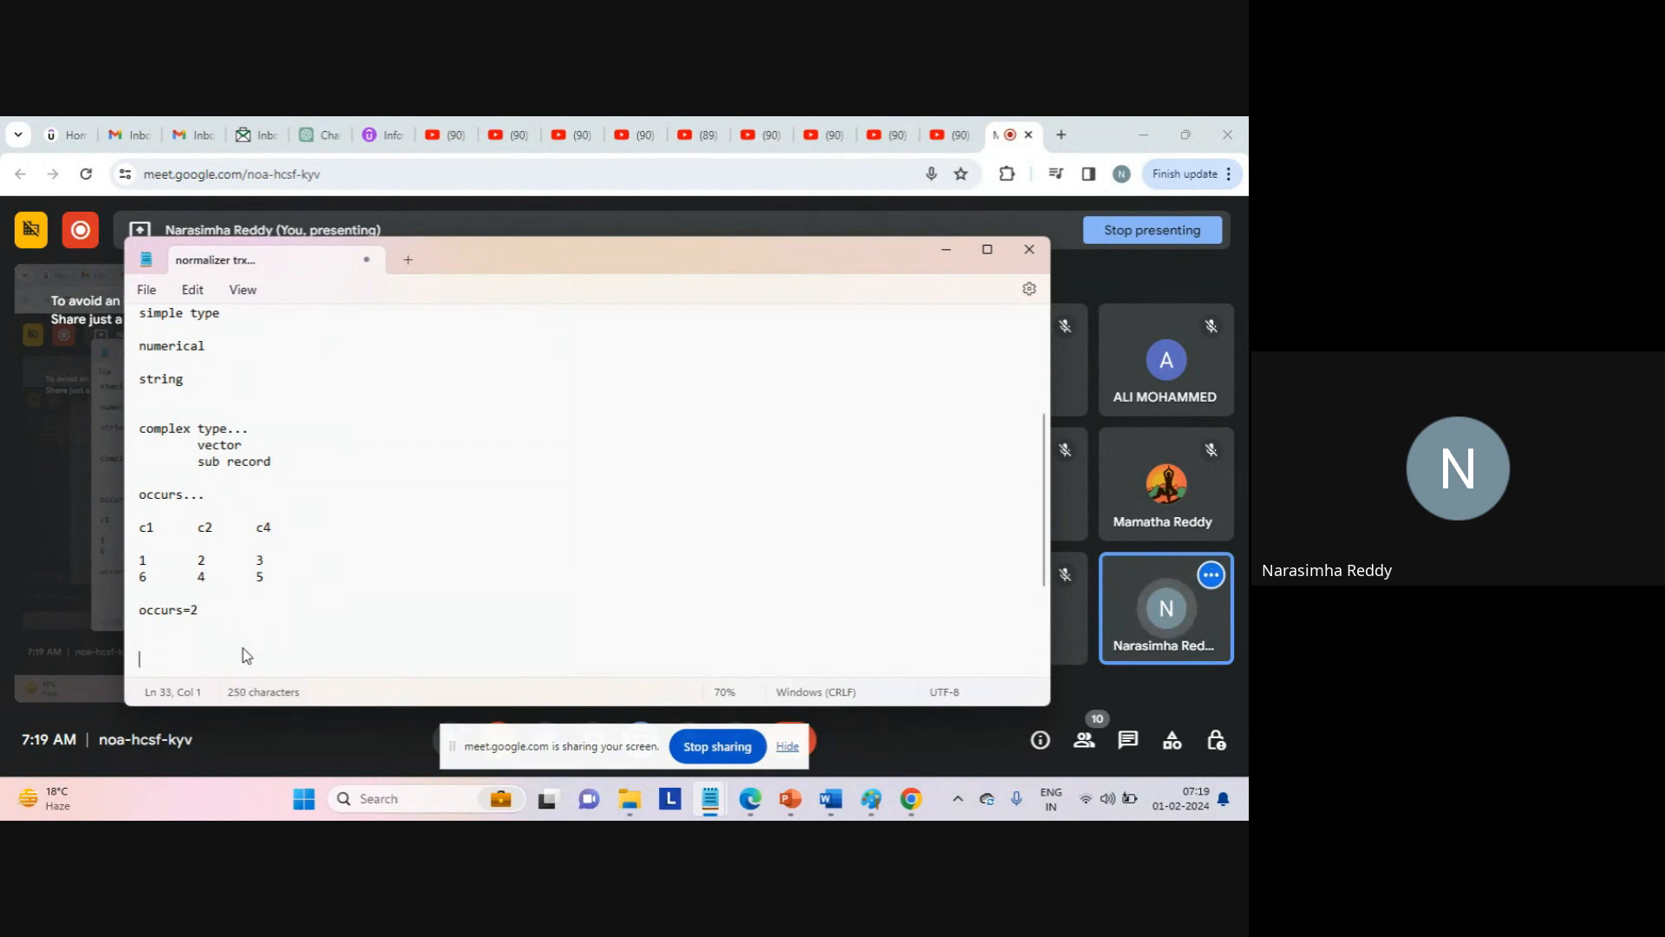
click(211, 609)
triple_click(211, 609)
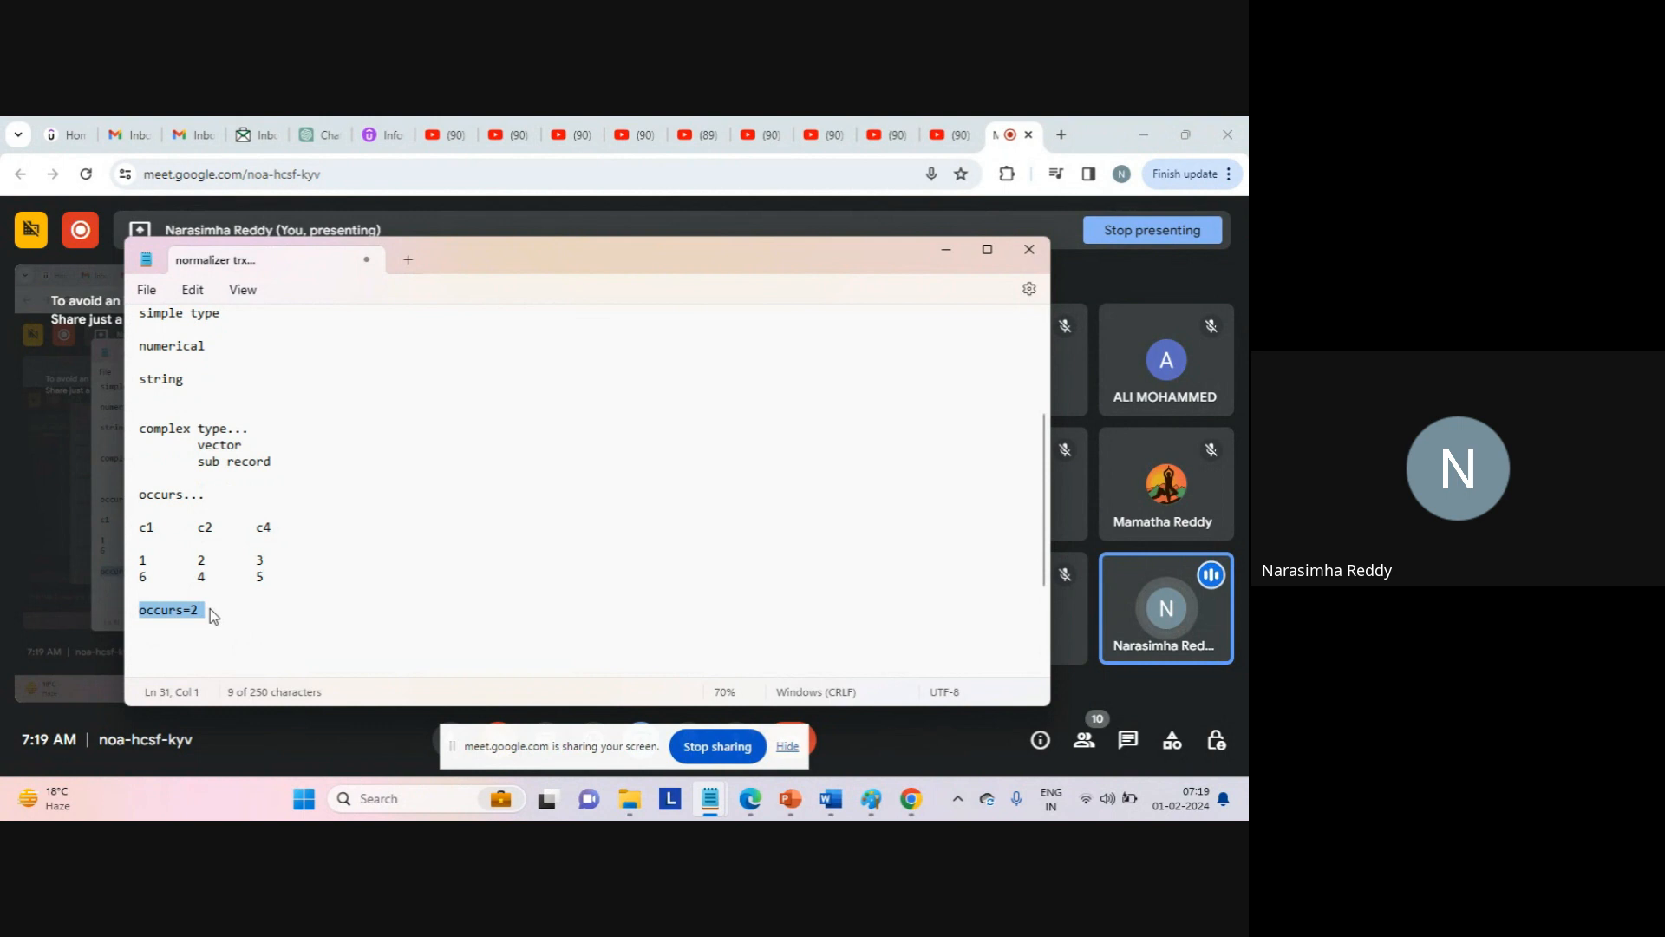
click(210, 608)
click(214, 626)
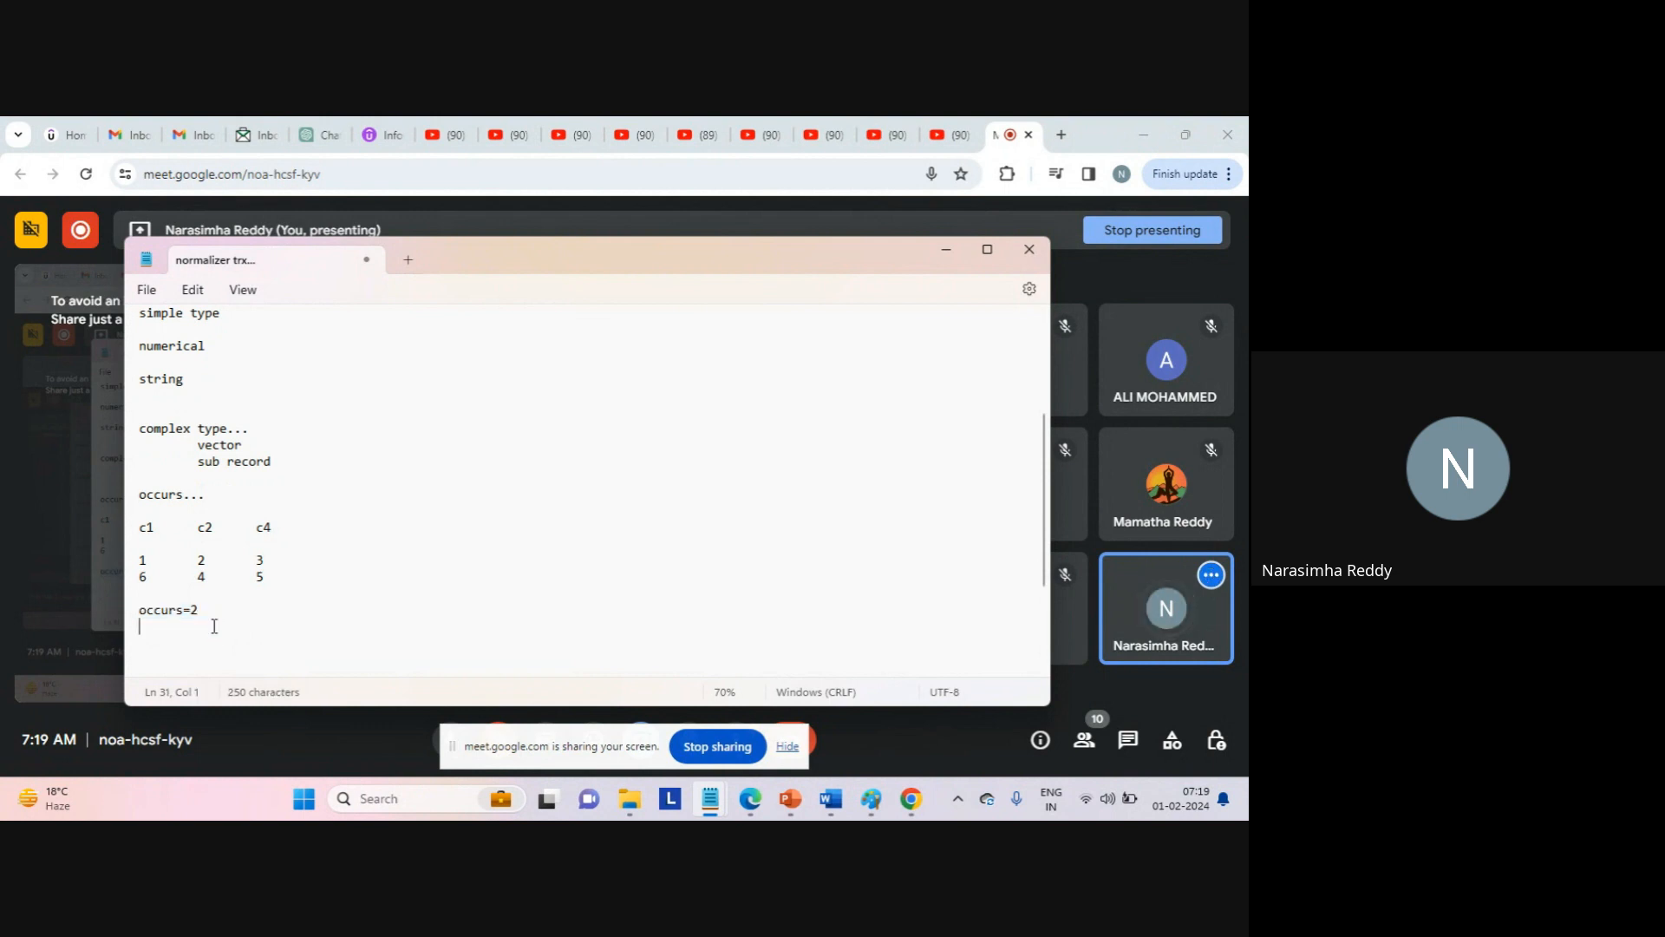
text(..)
key(Return)
key(Return)
key(Return)
key(Return)
key(Return)
key(Return)
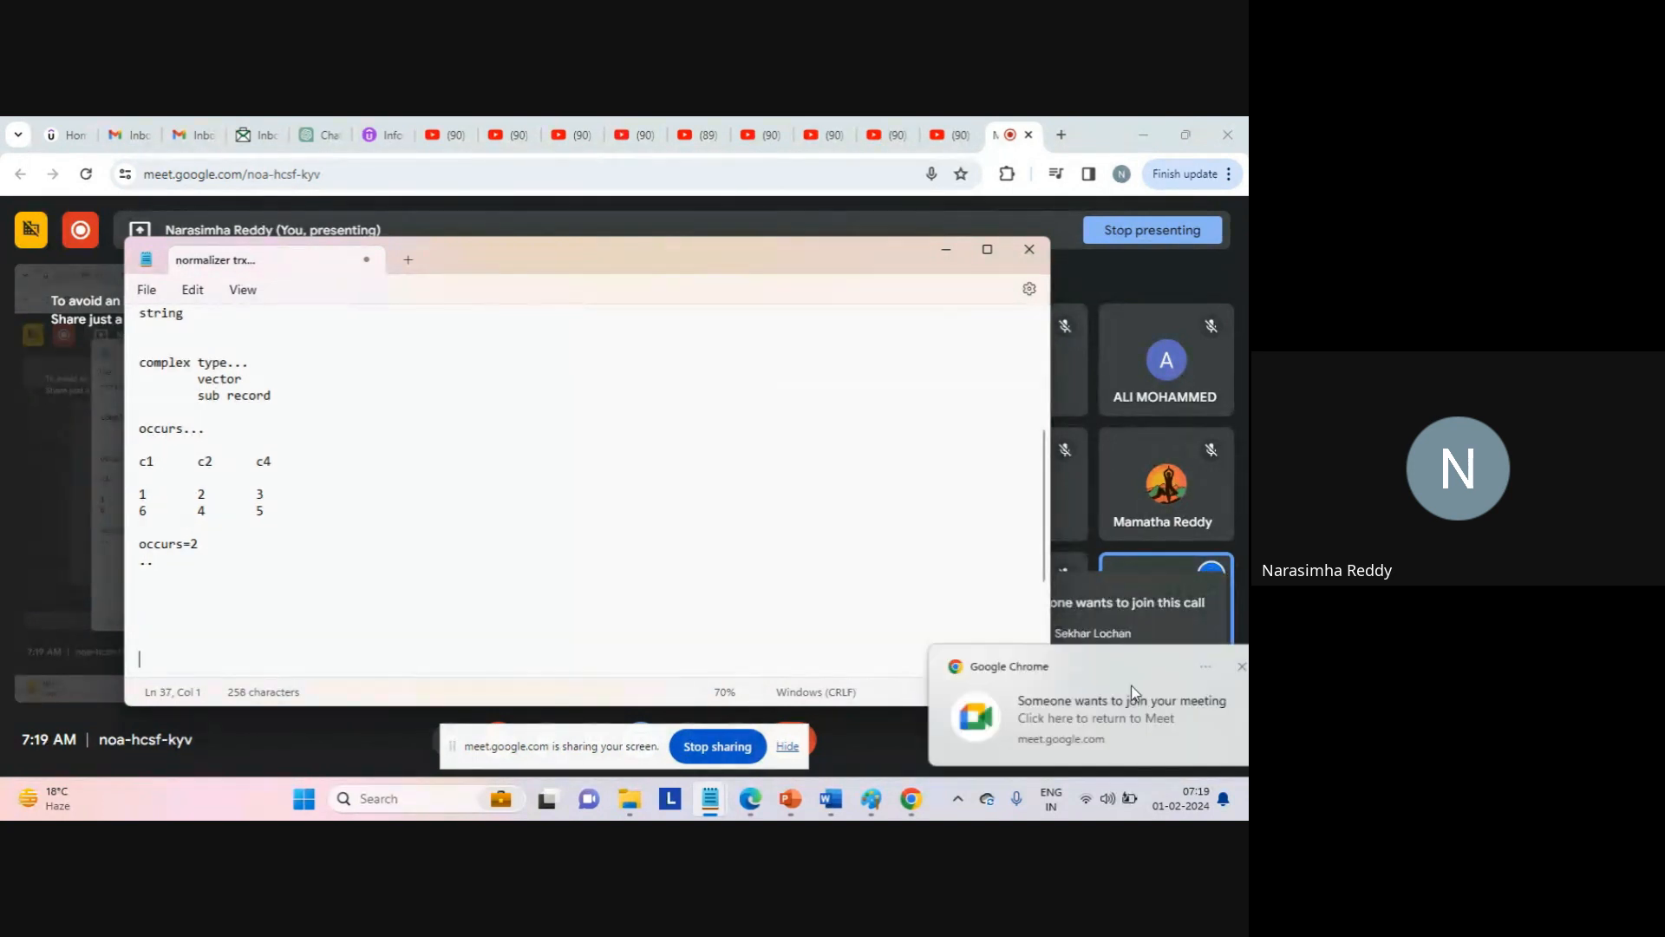
click(1129, 681)
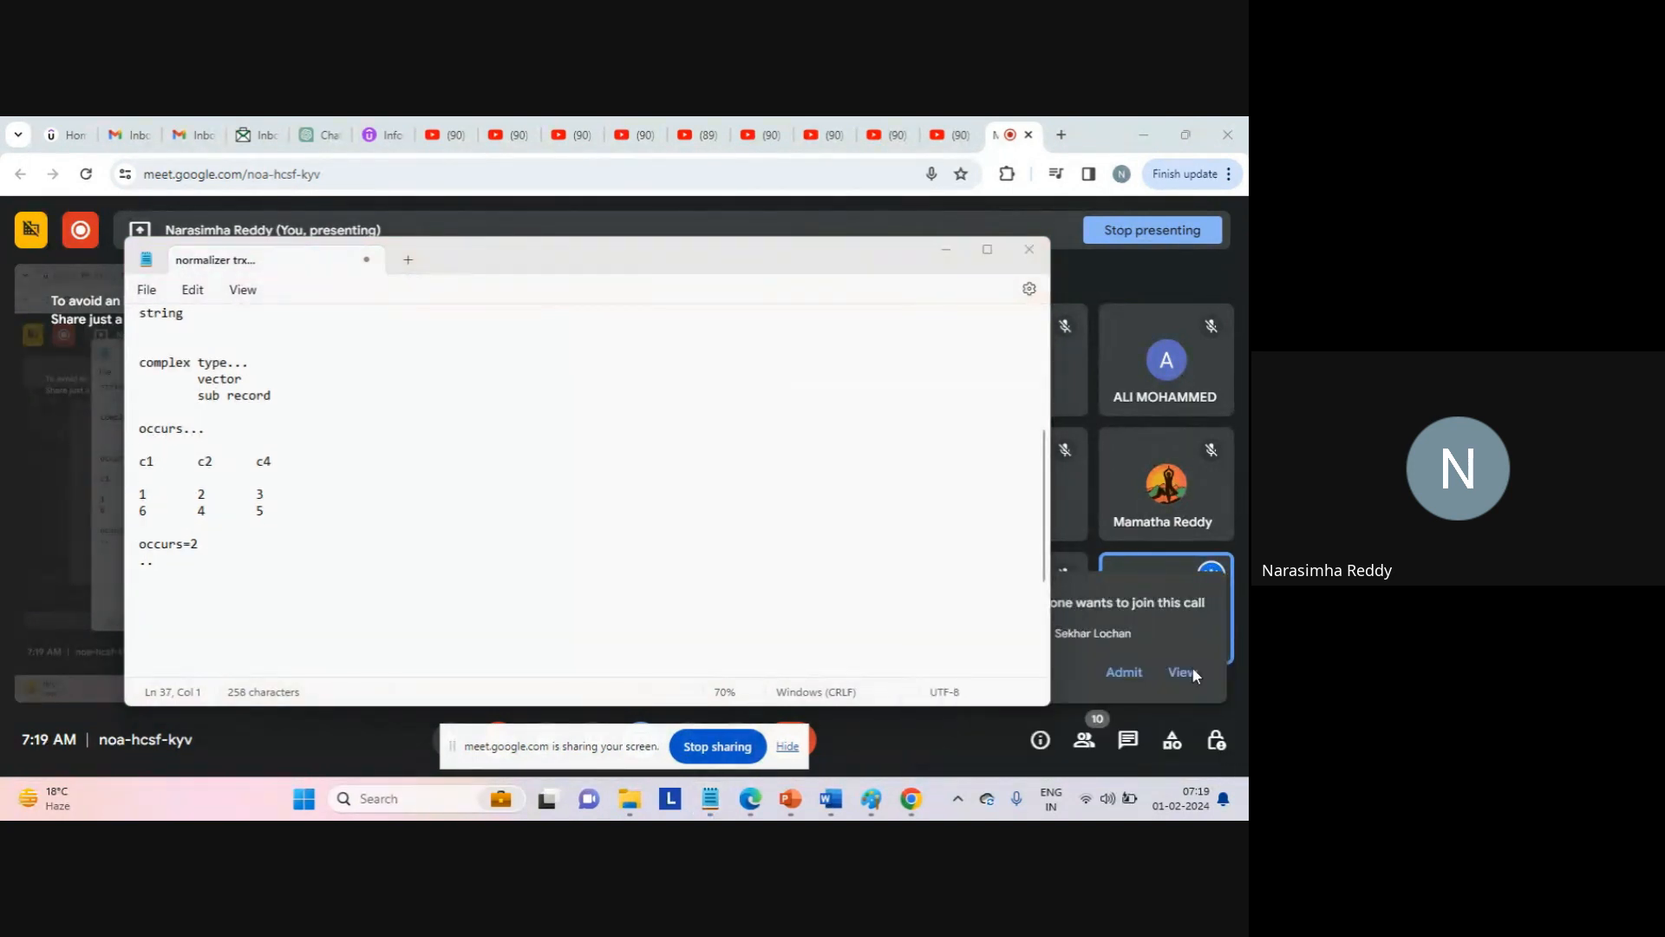
click(1192, 666)
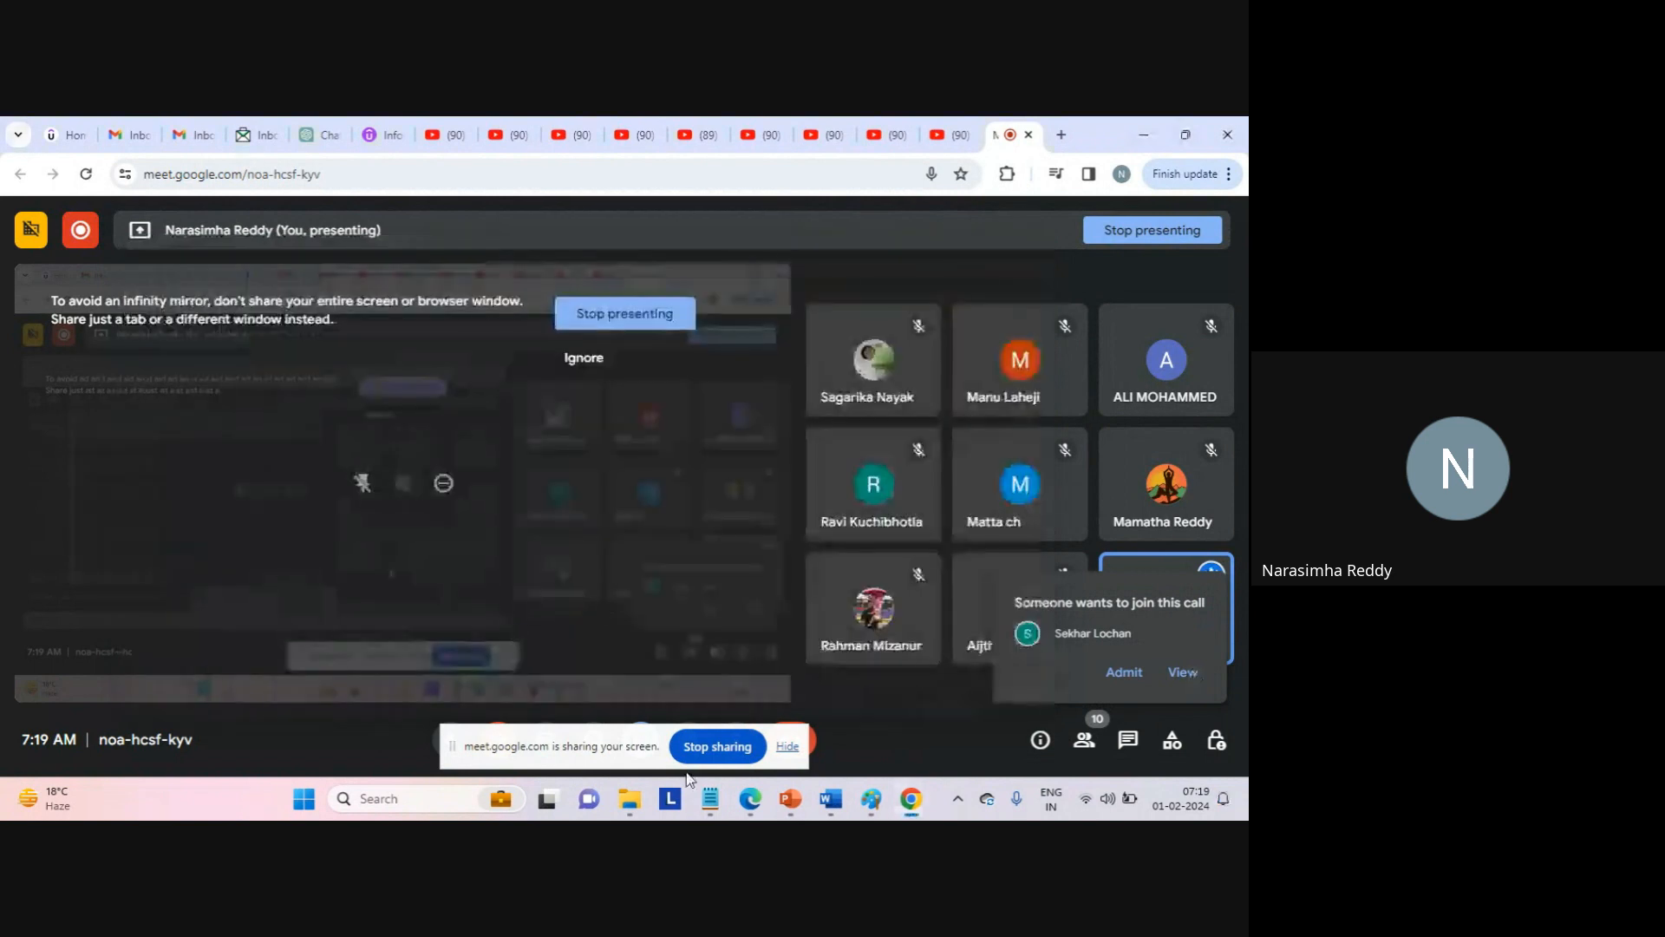
mouse_move(710, 798)
click(794, 720)
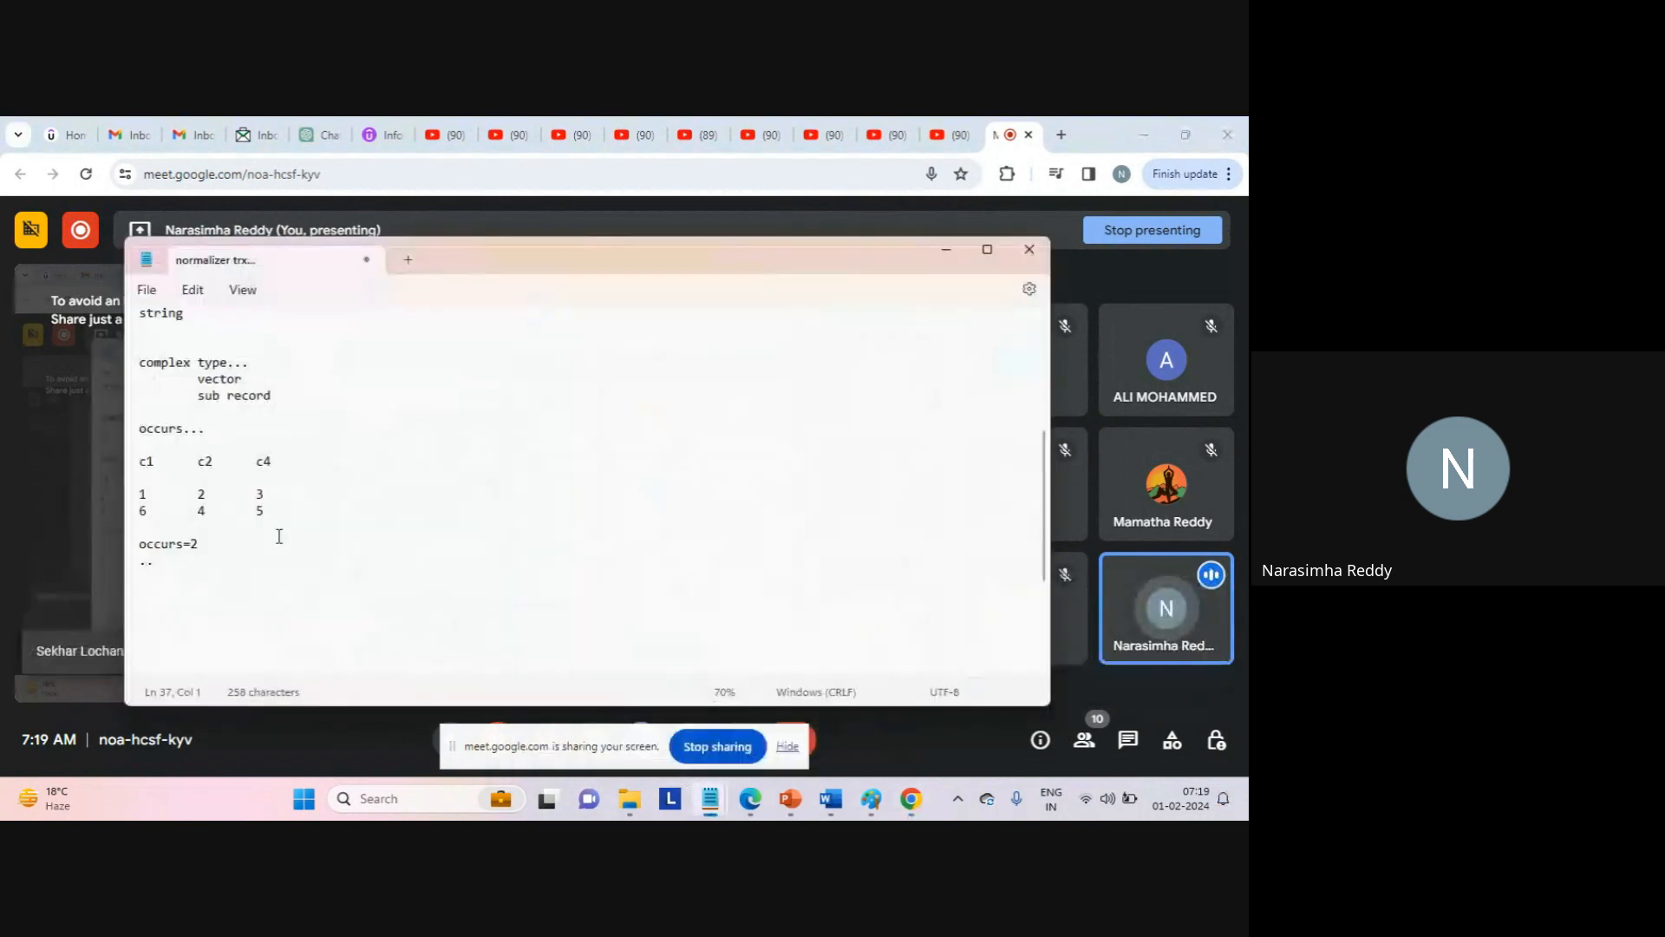
click(254, 594)
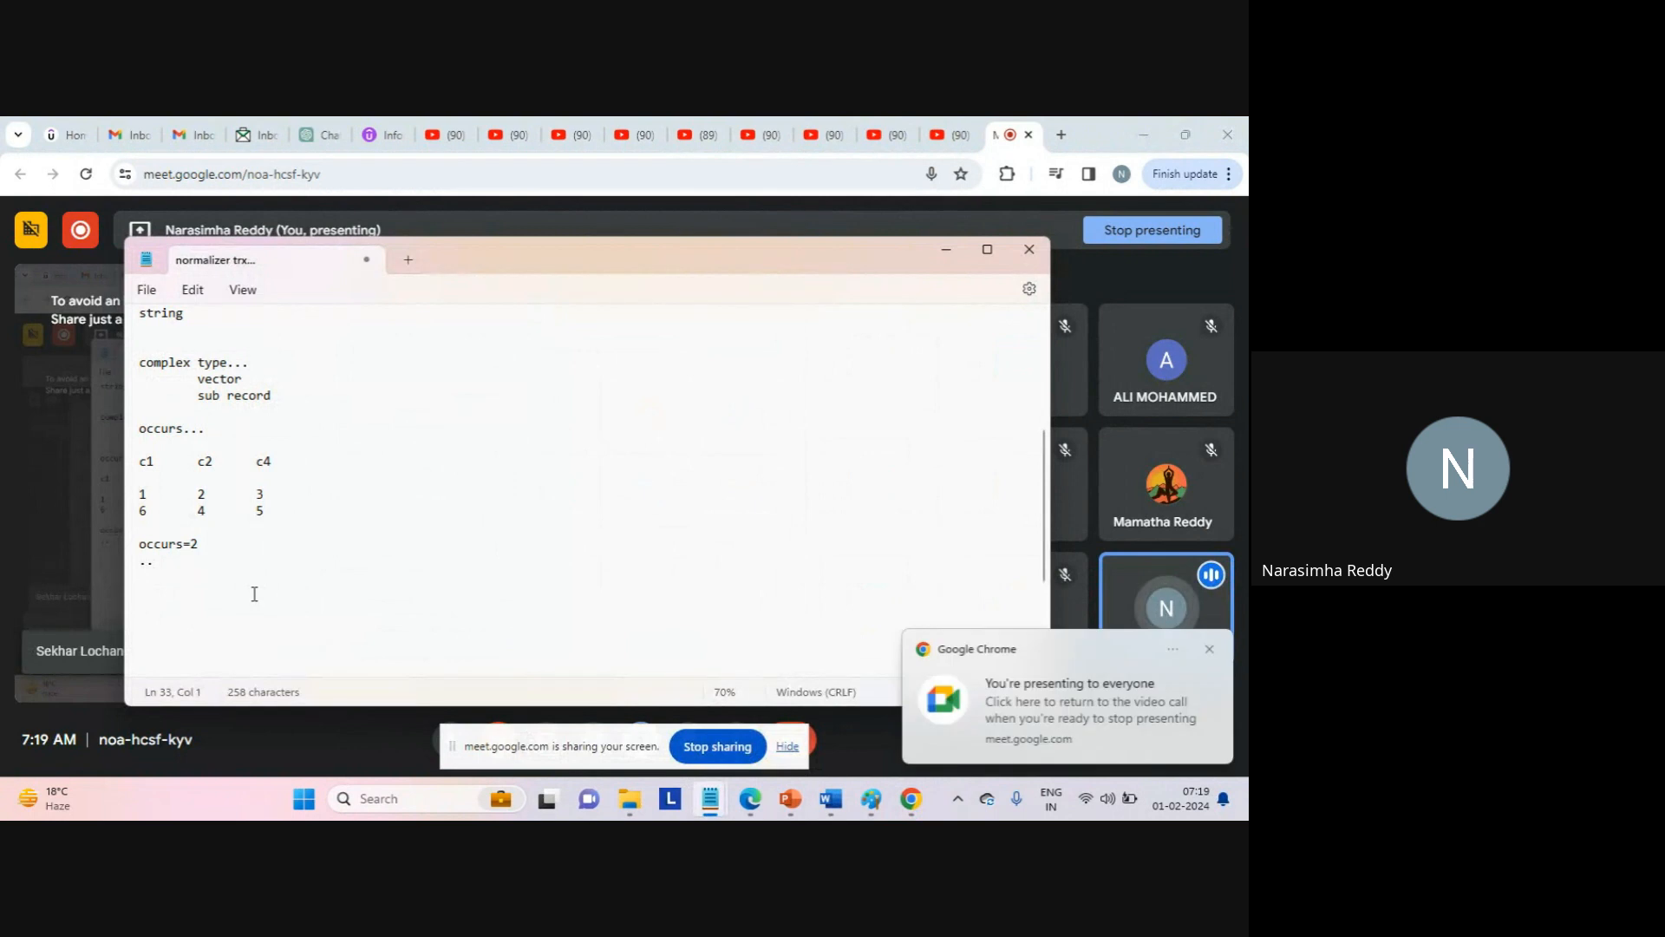
click(1190, 689)
click(791, 723)
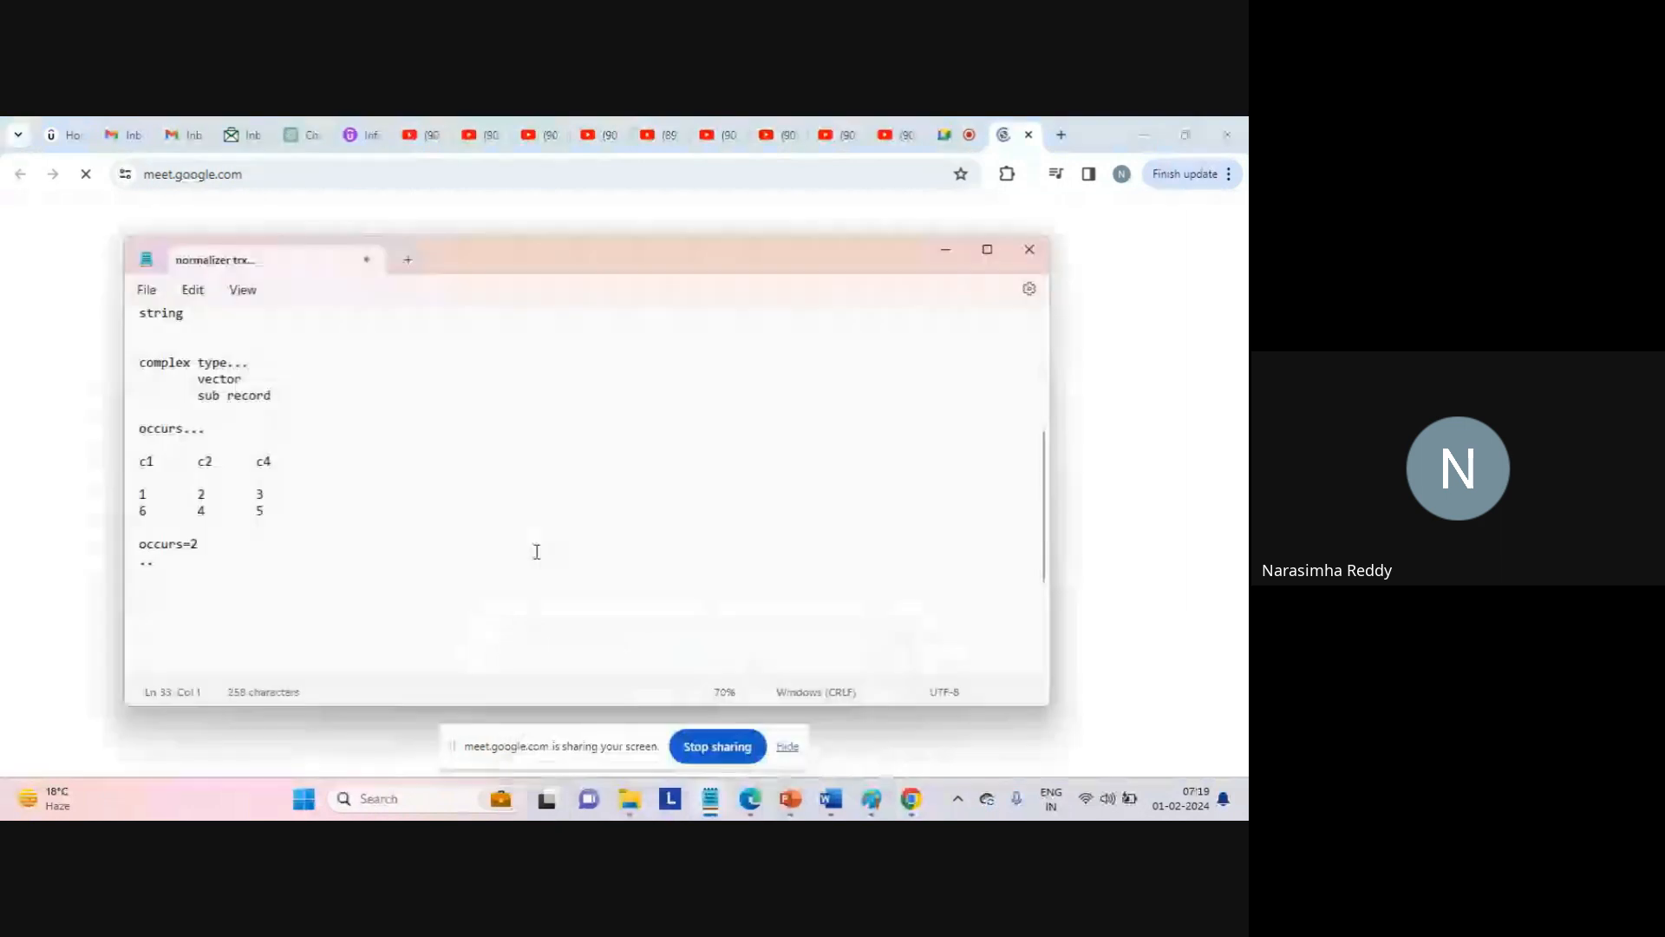
click(339, 613)
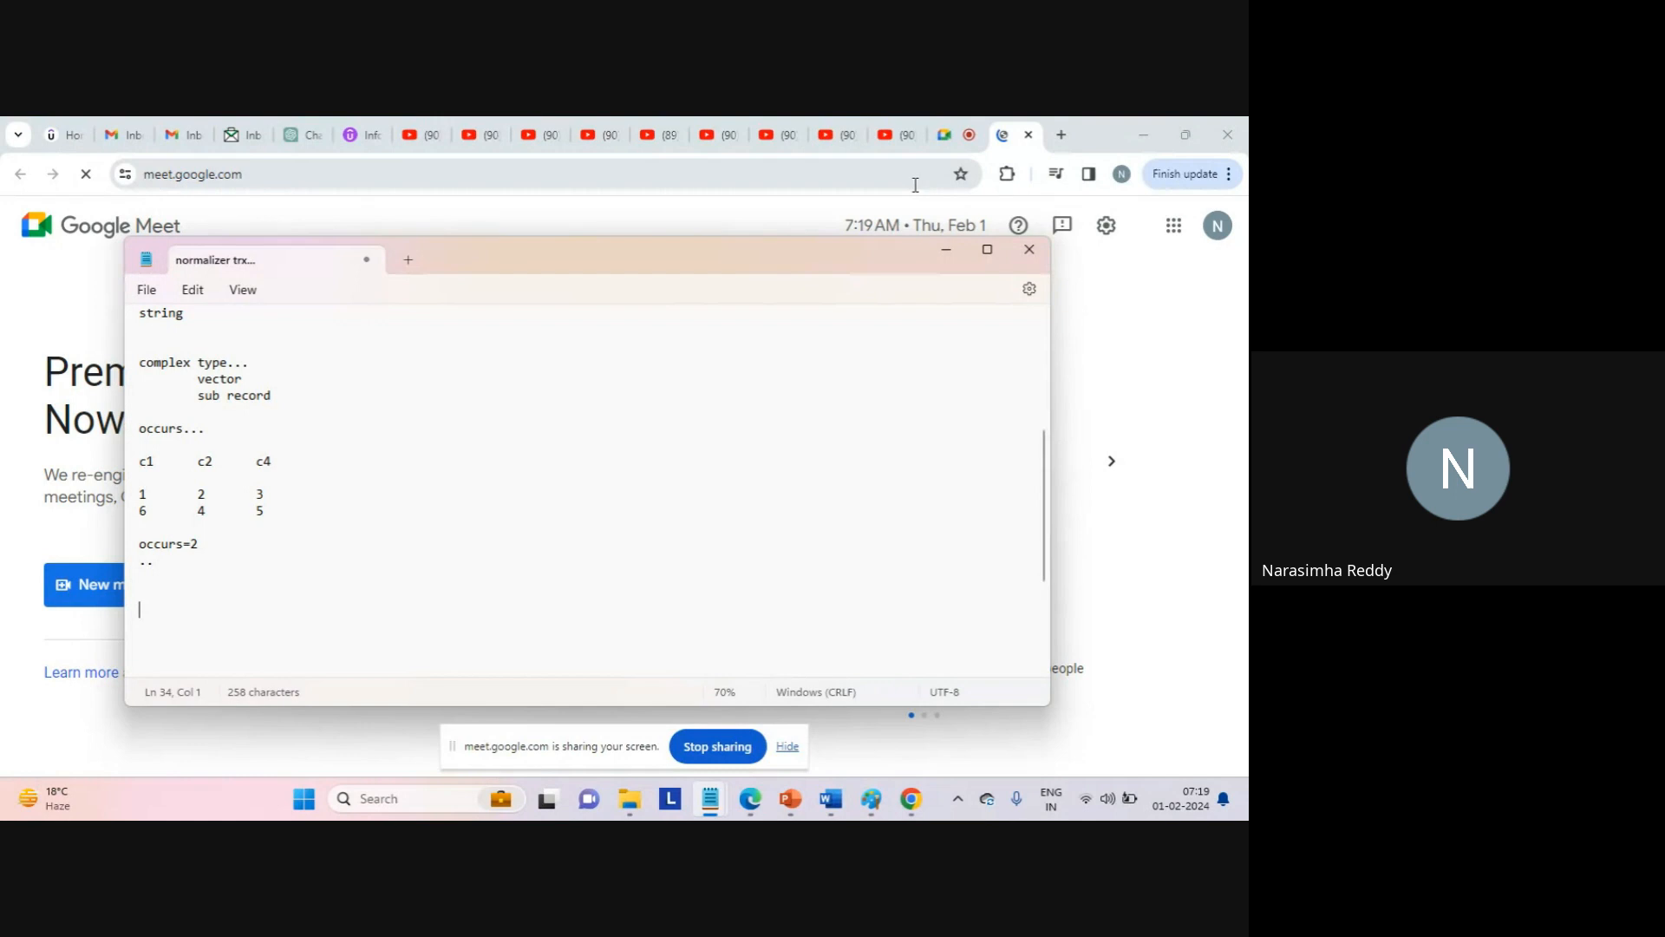
click(951, 137)
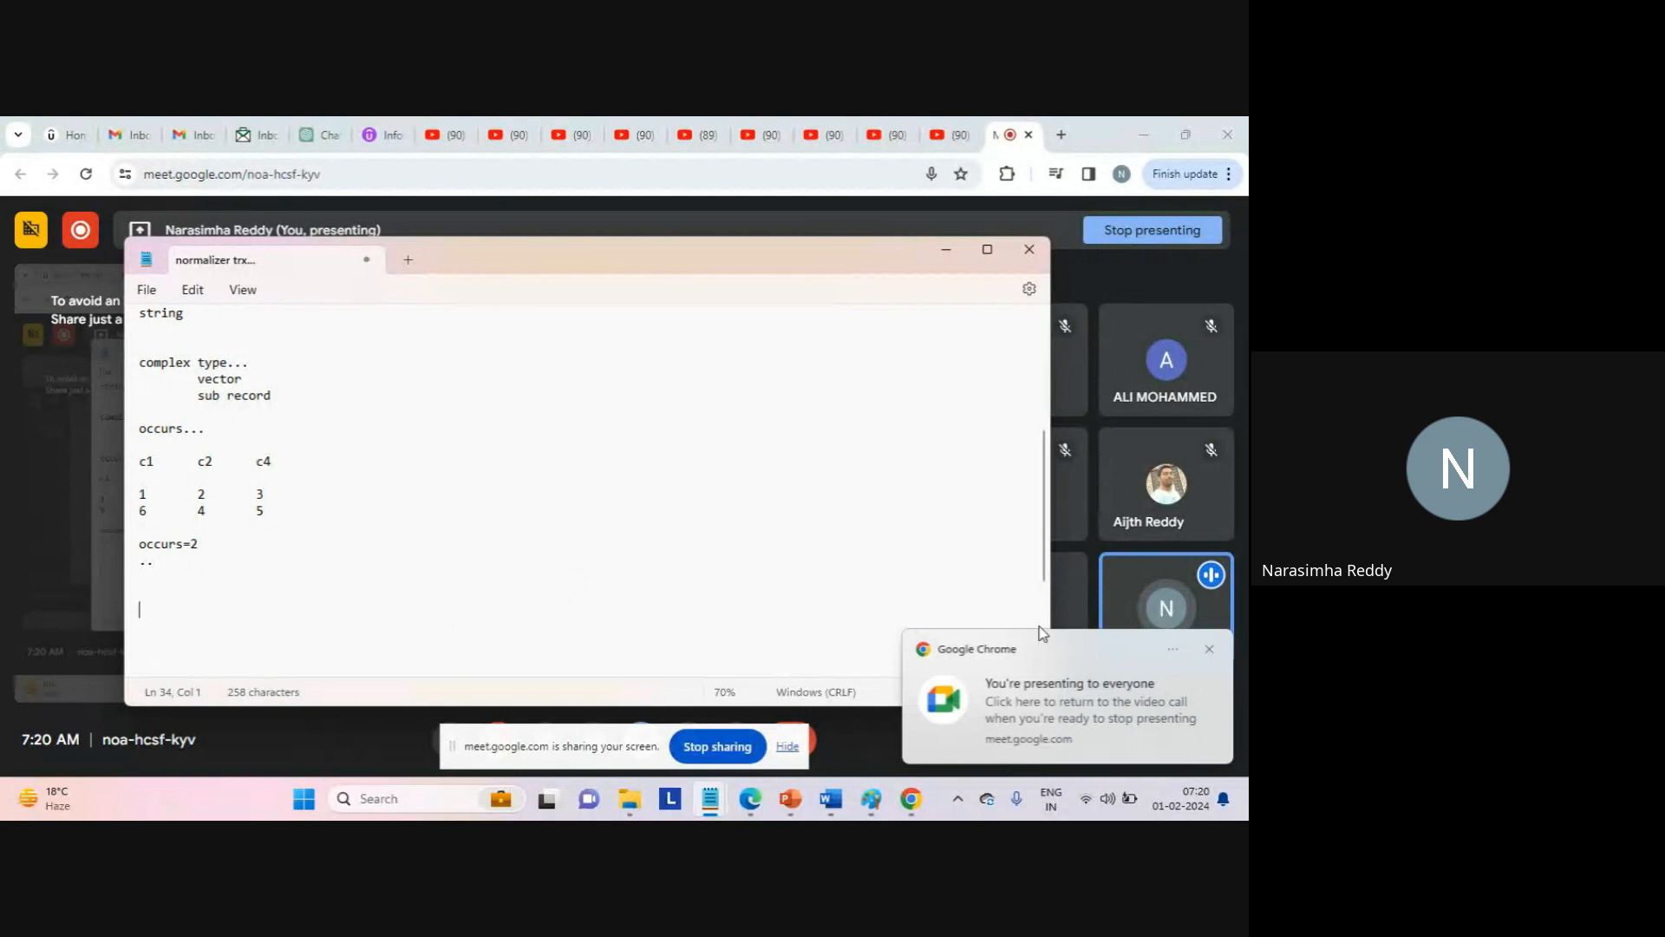
click(1211, 650)
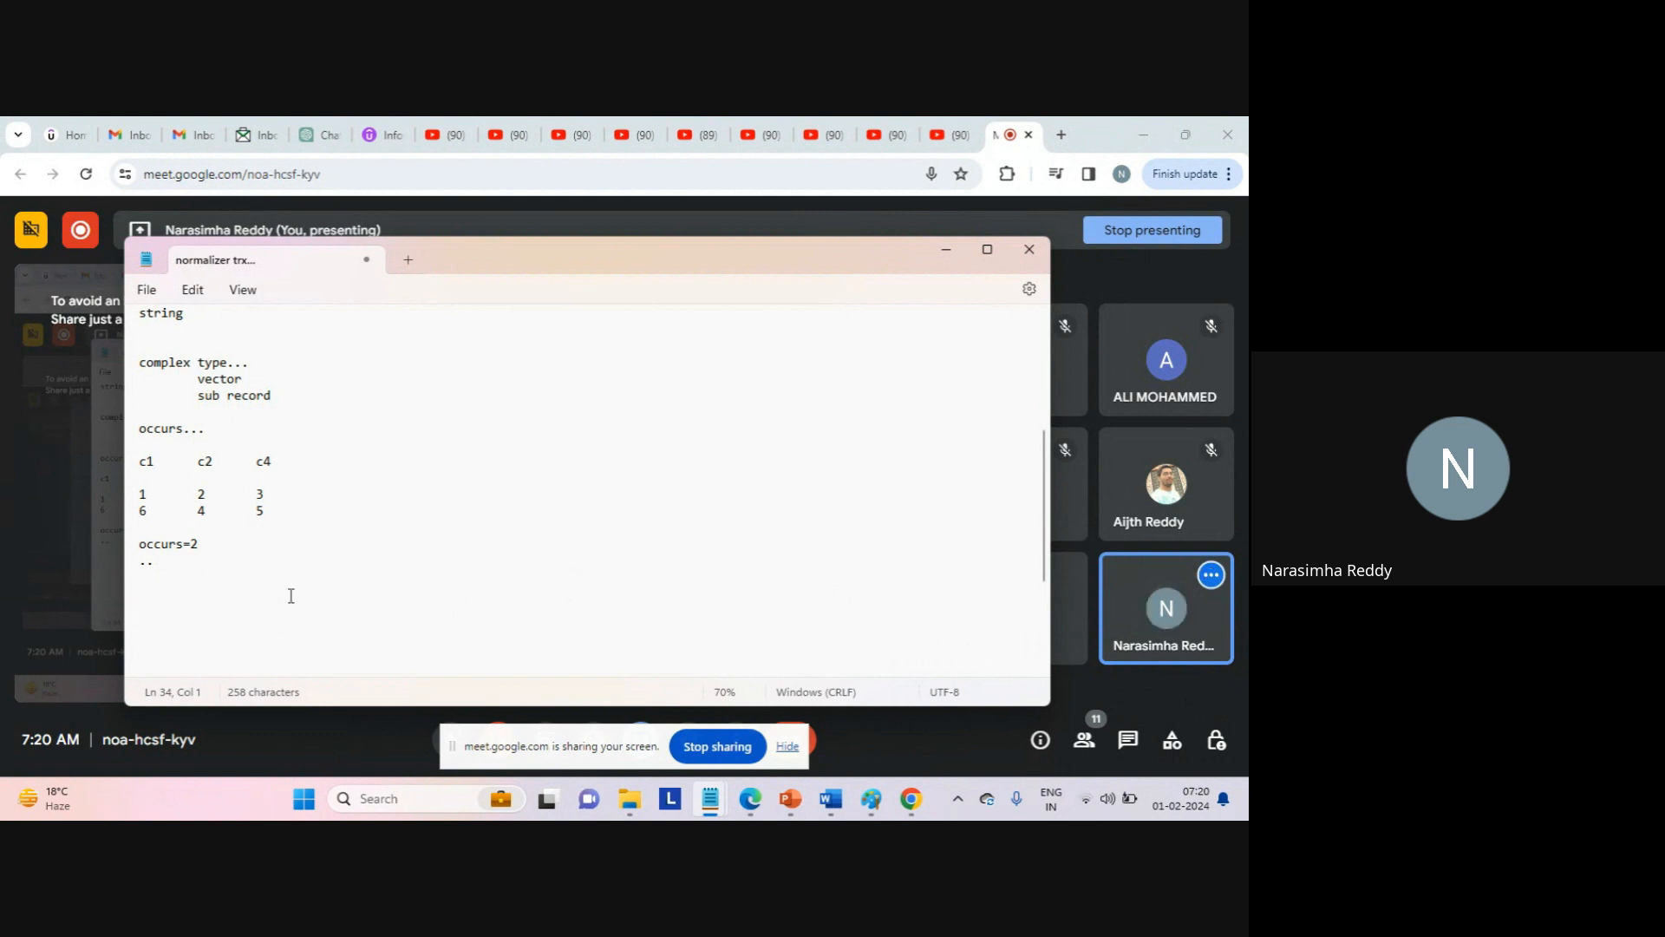
click(244, 596)
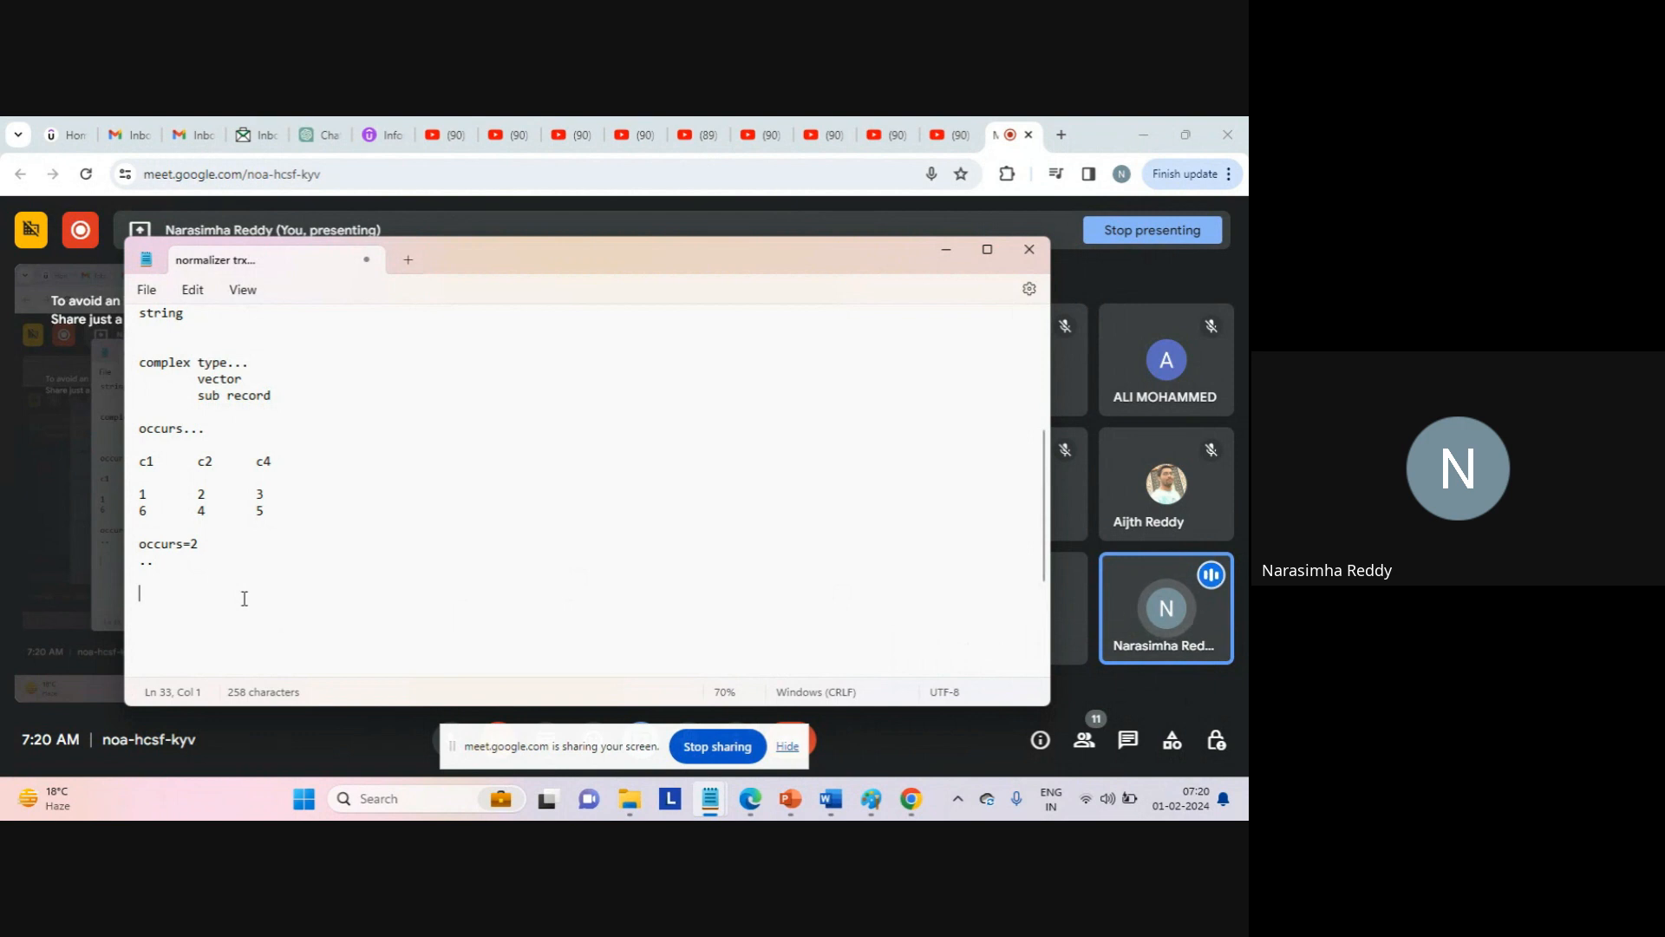
Add the line 'seq id occurs...' below the '..' line.
key(Return)
text(seq id)
text(occu)
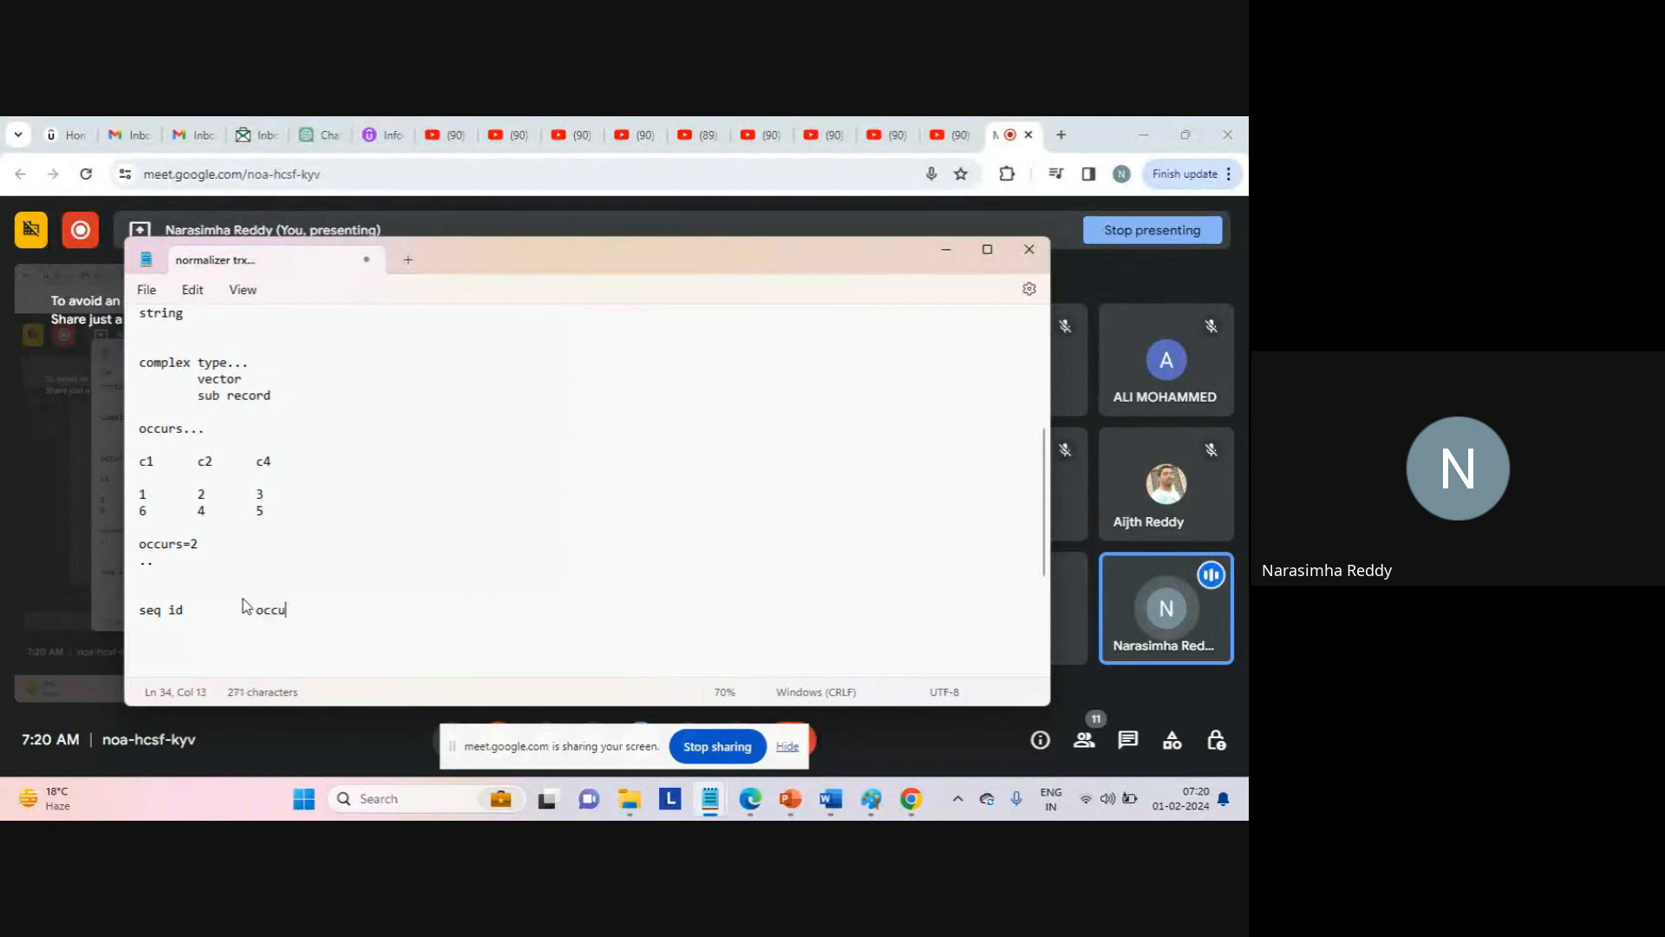
text(rs...)
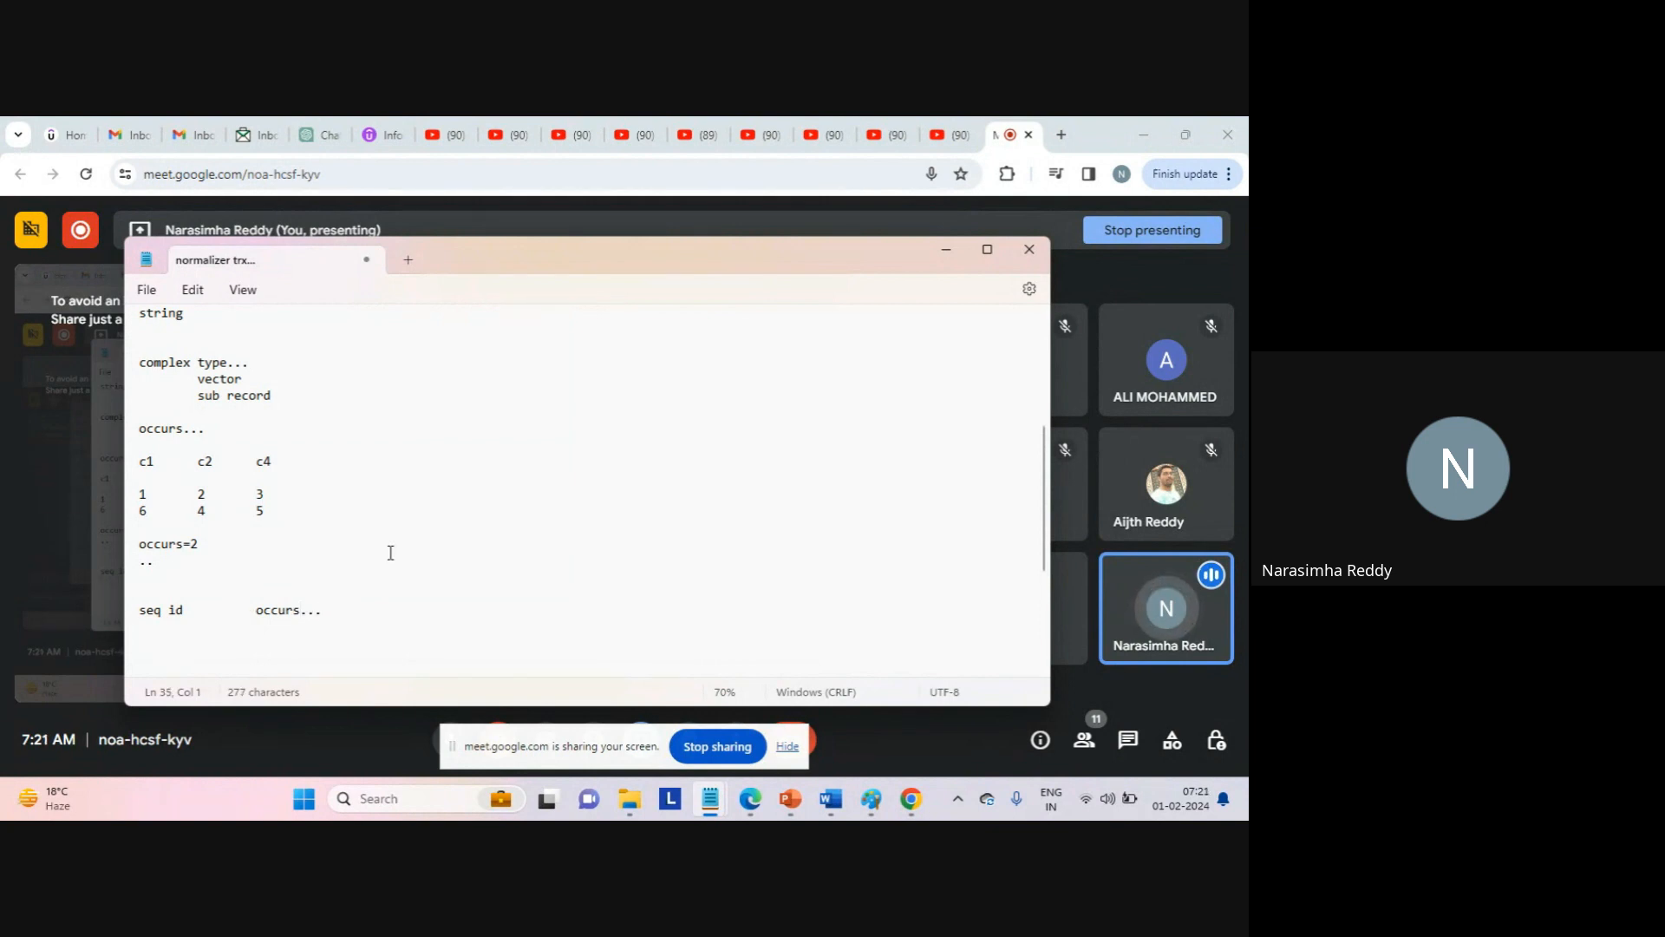
key(Return)
Go to the Informatica Cloud home page dm-ap.informaticacloud.com in a new tab.
click(1061, 136)
text(norm)
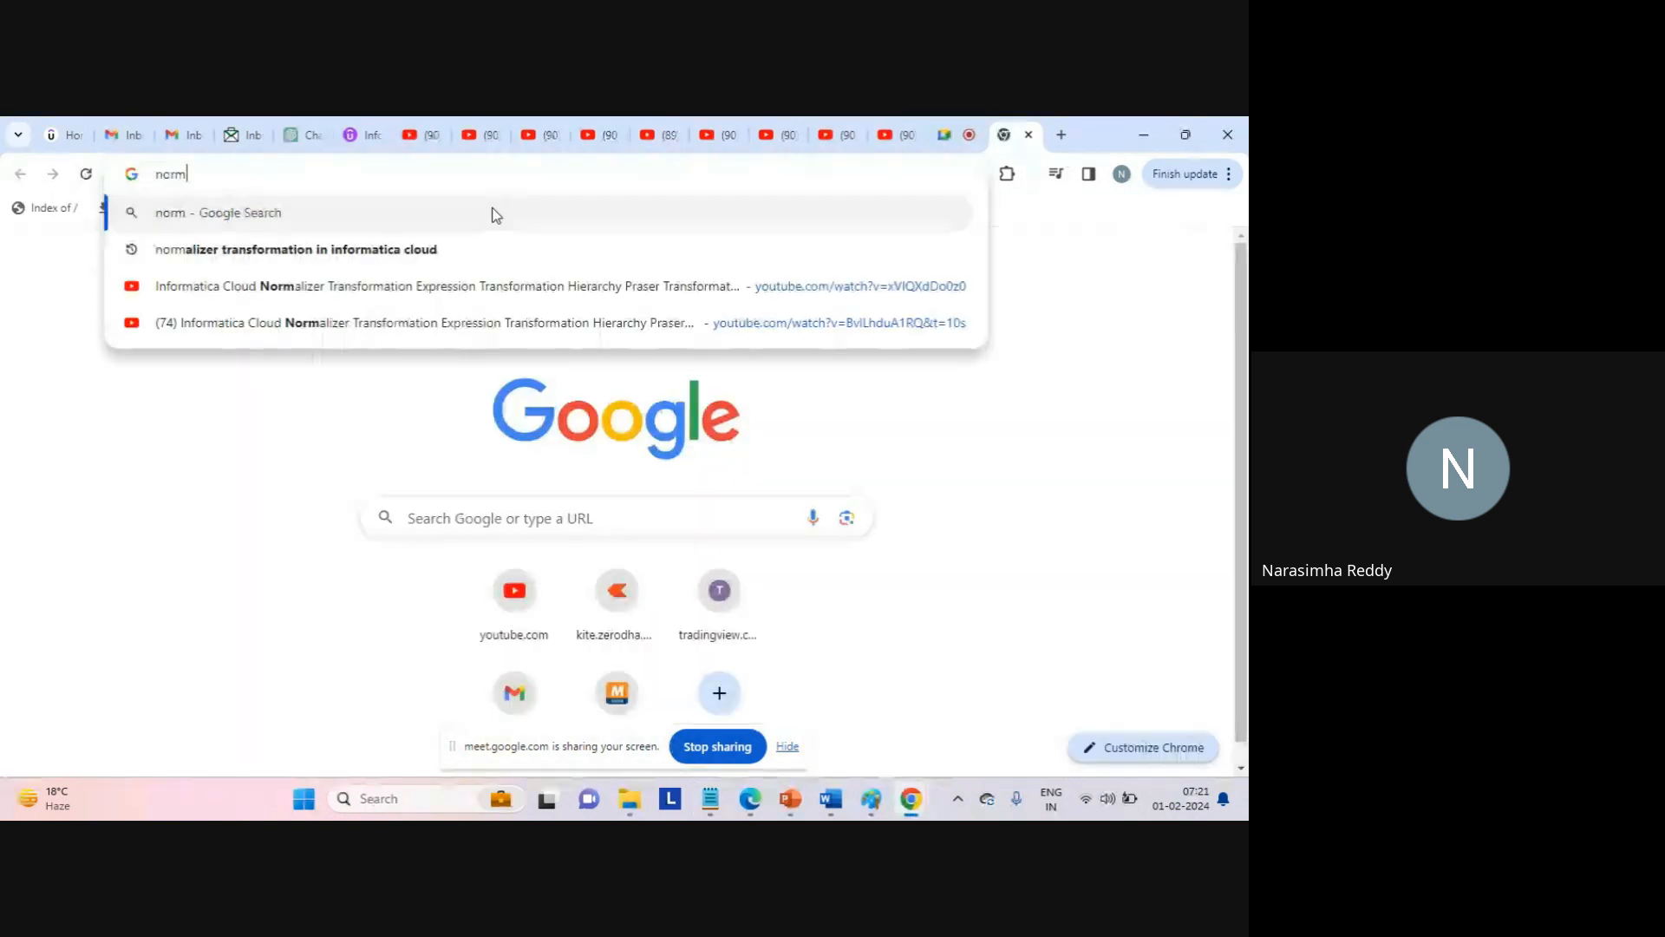
key(BackSpace)
key(BackSpace)
key(BackSpace)
key(BackSpace)
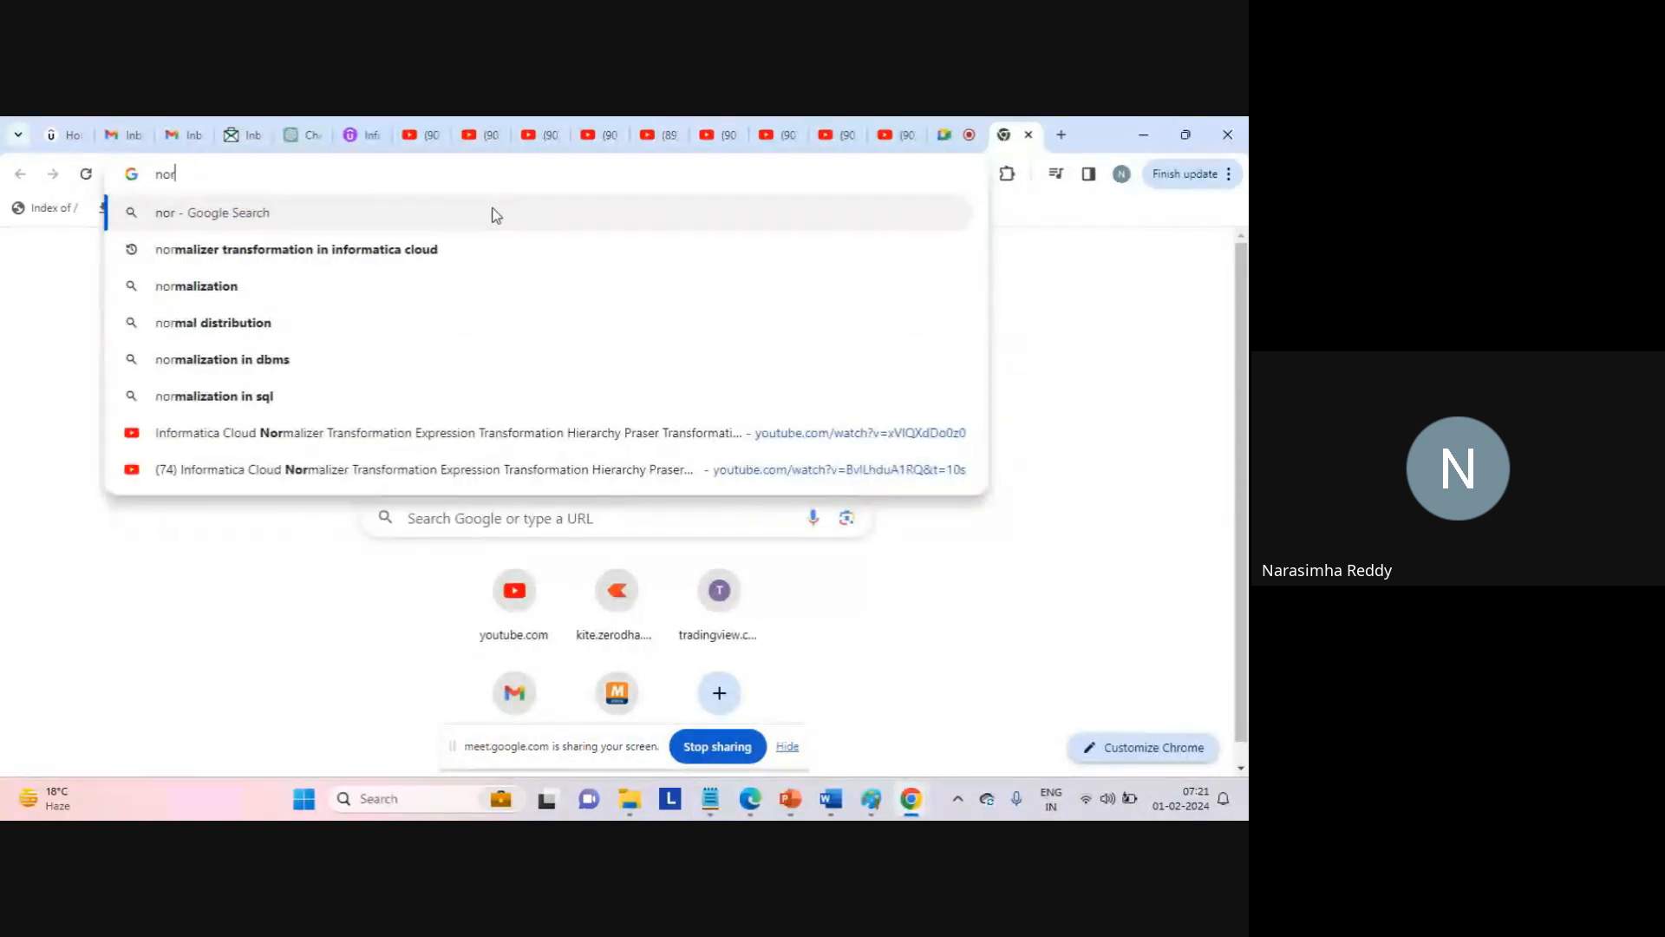
text(dm)
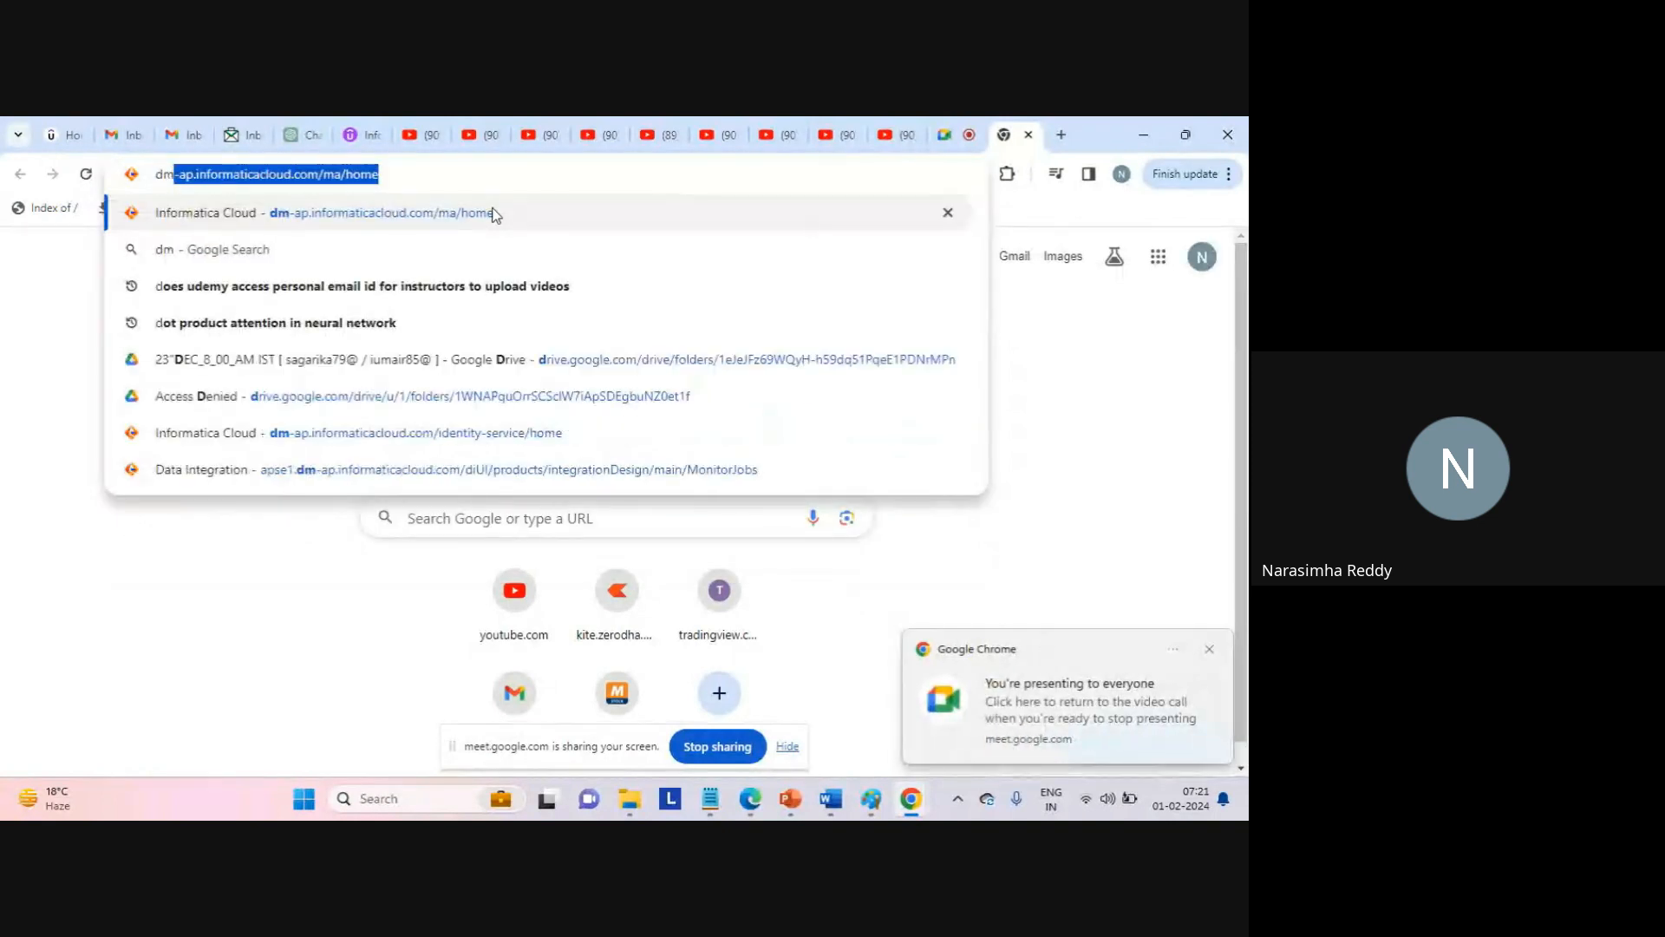
key(Return)
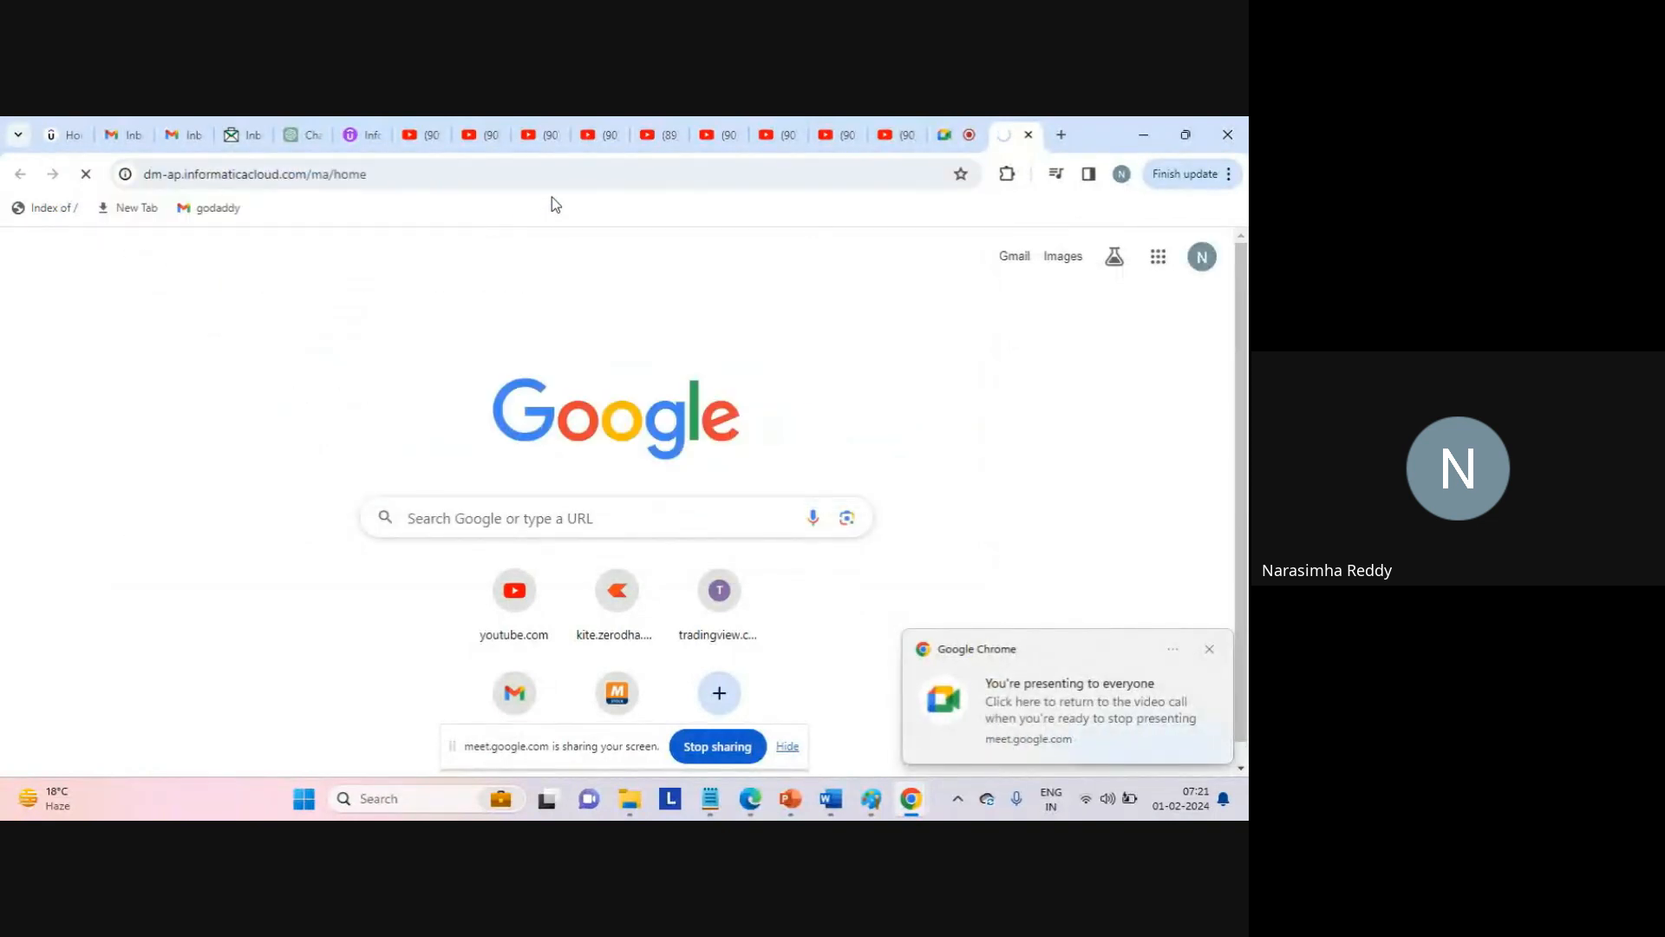
click(1210, 648)
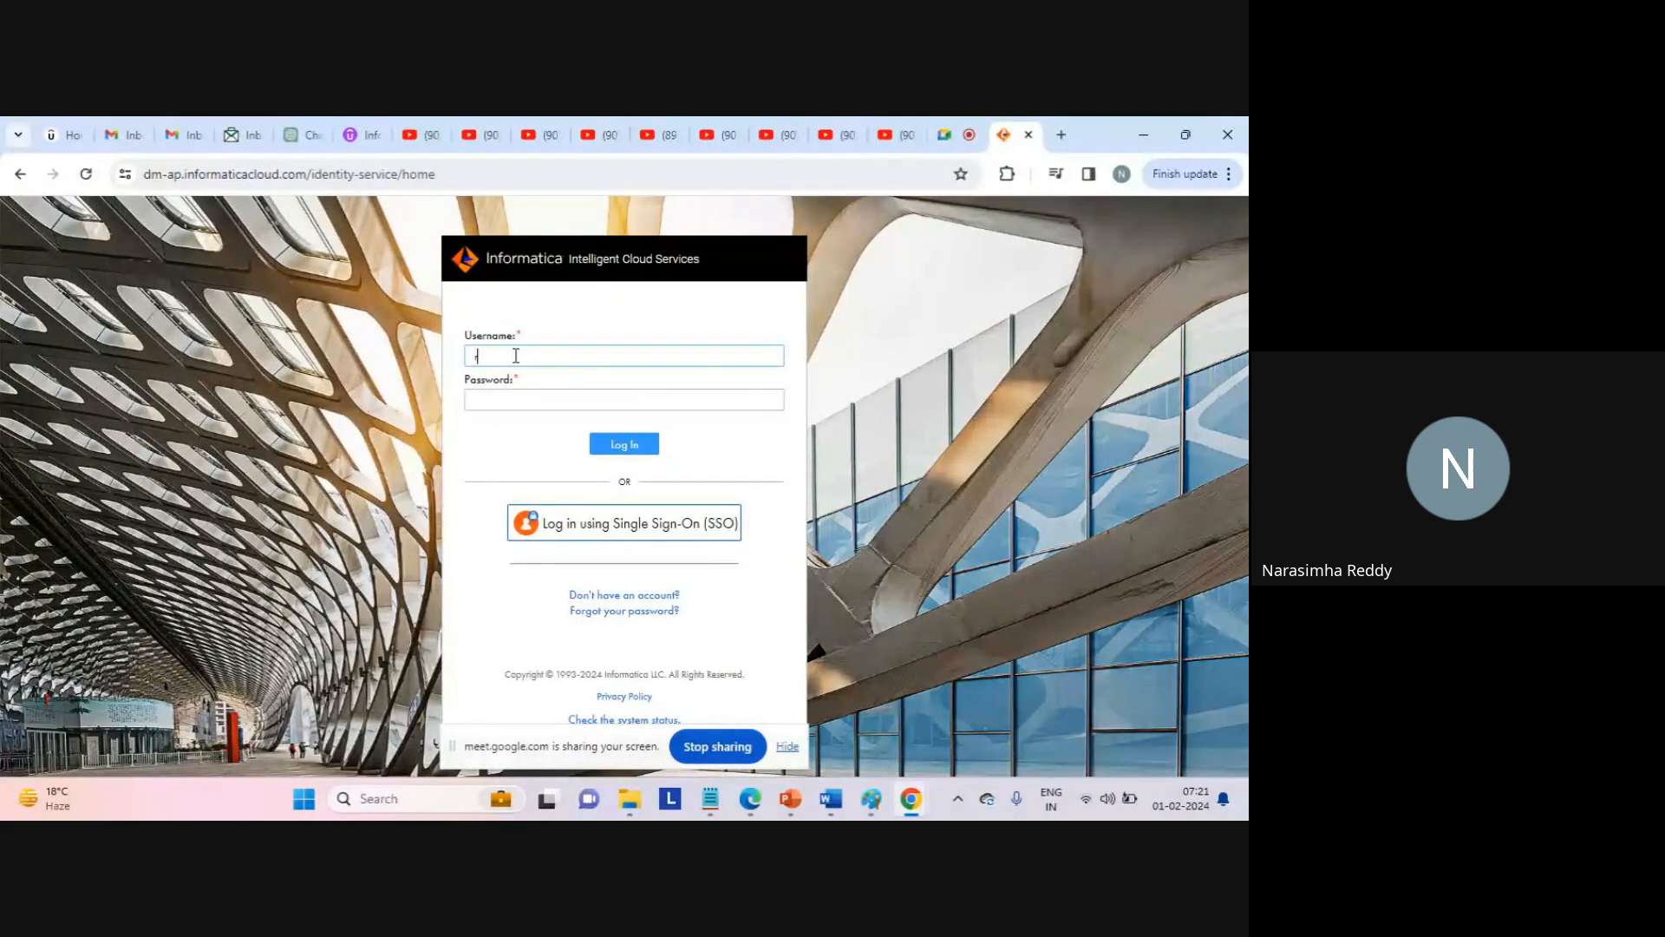
Log in with the account e-mail and password.
key(Tab)
key(Caps_Lock)
text(R)
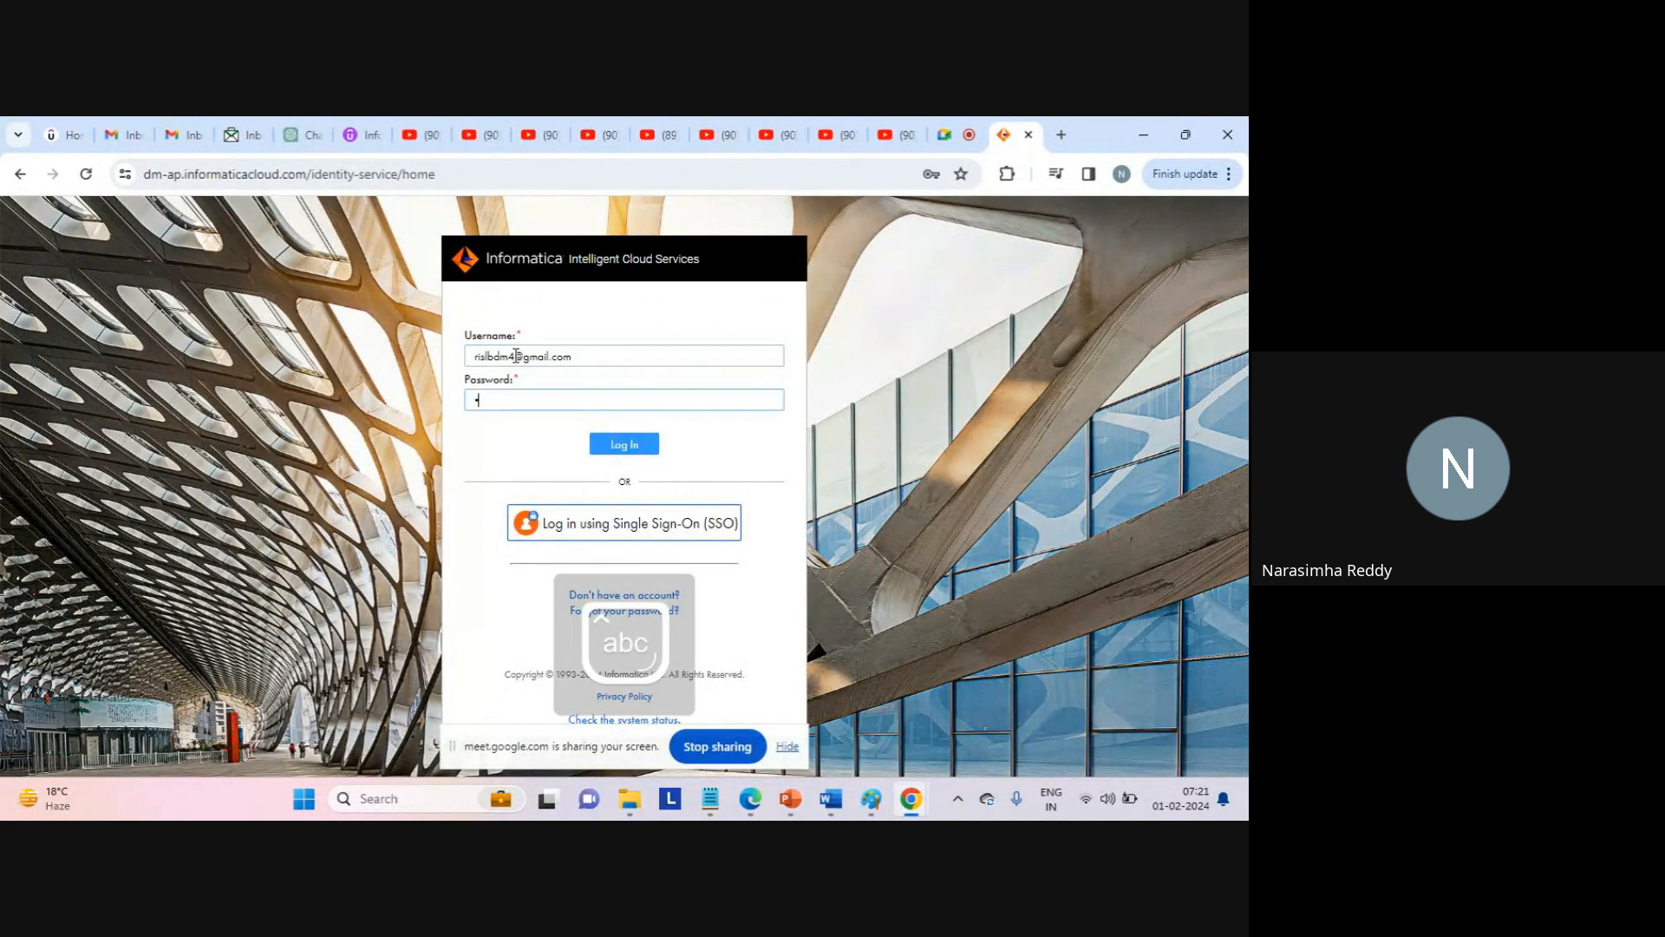
text(*********)
key(Return)
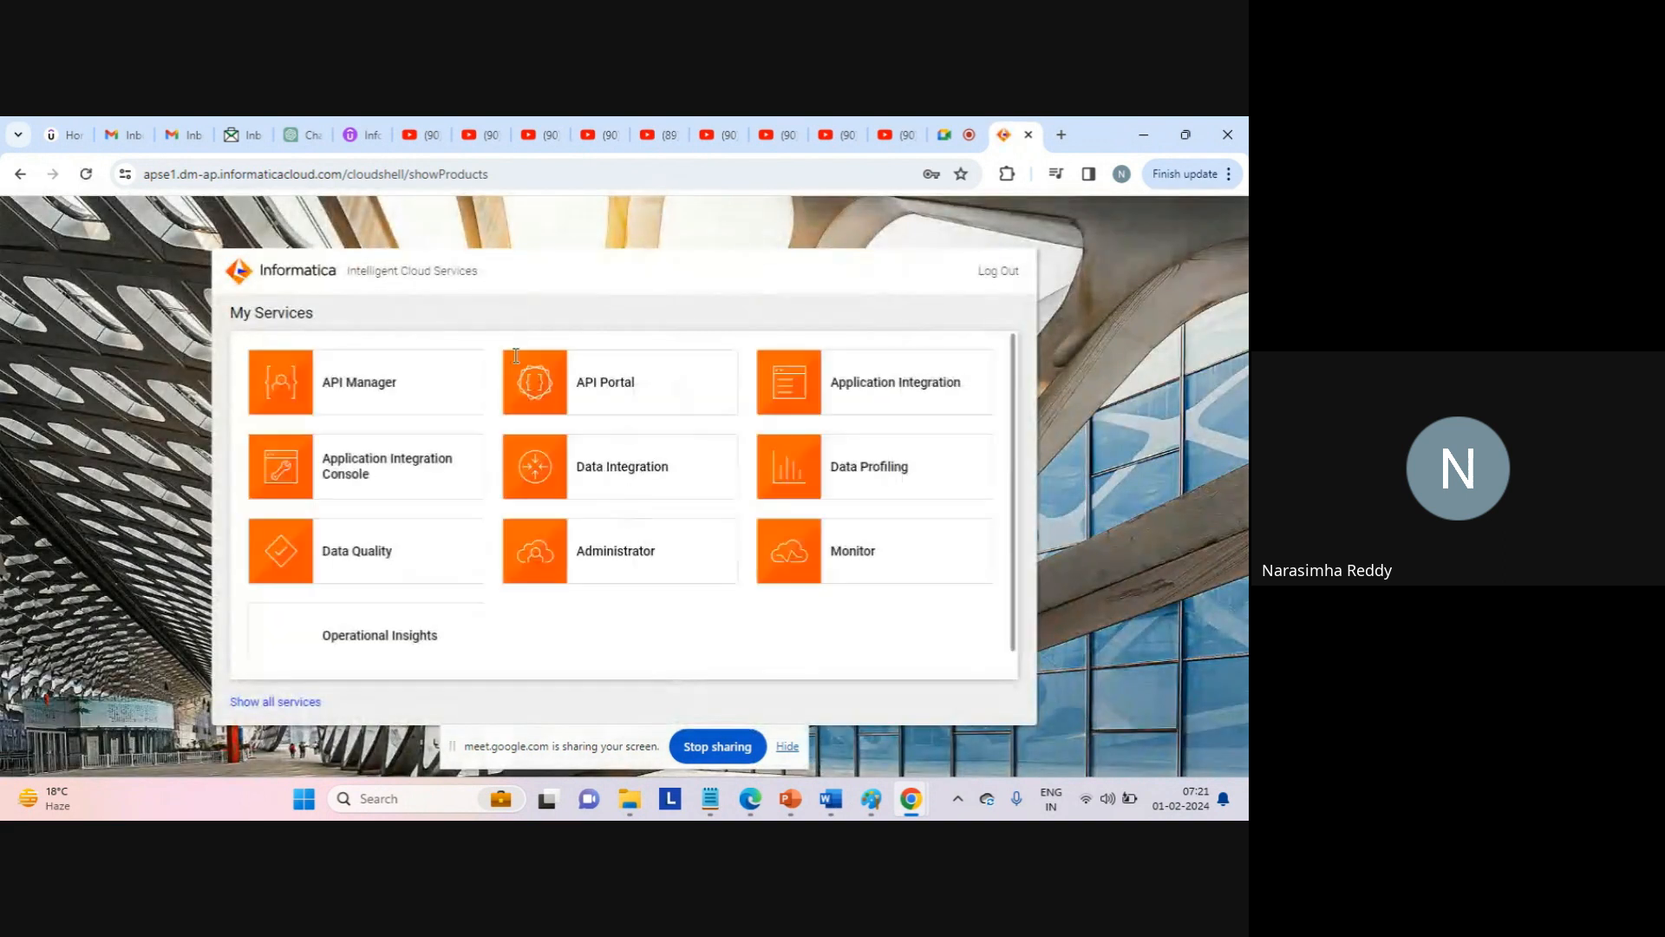
Open Data Integration and create a new Mapping asset from the New Asset dialog.
click(619, 469)
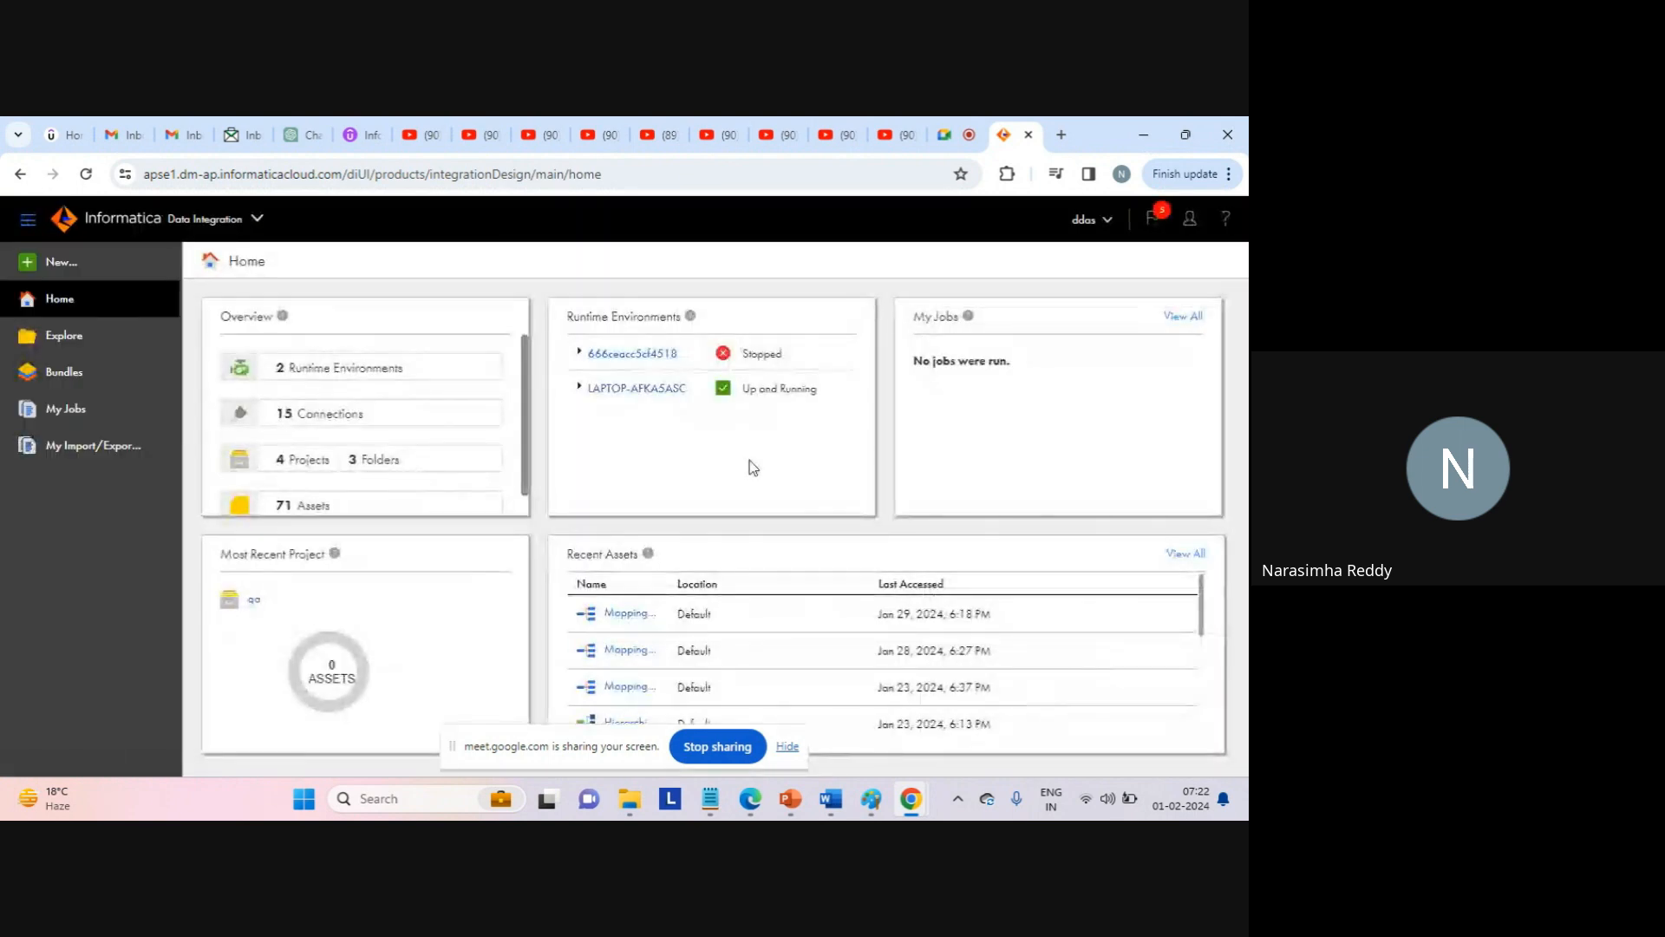
click(63, 263)
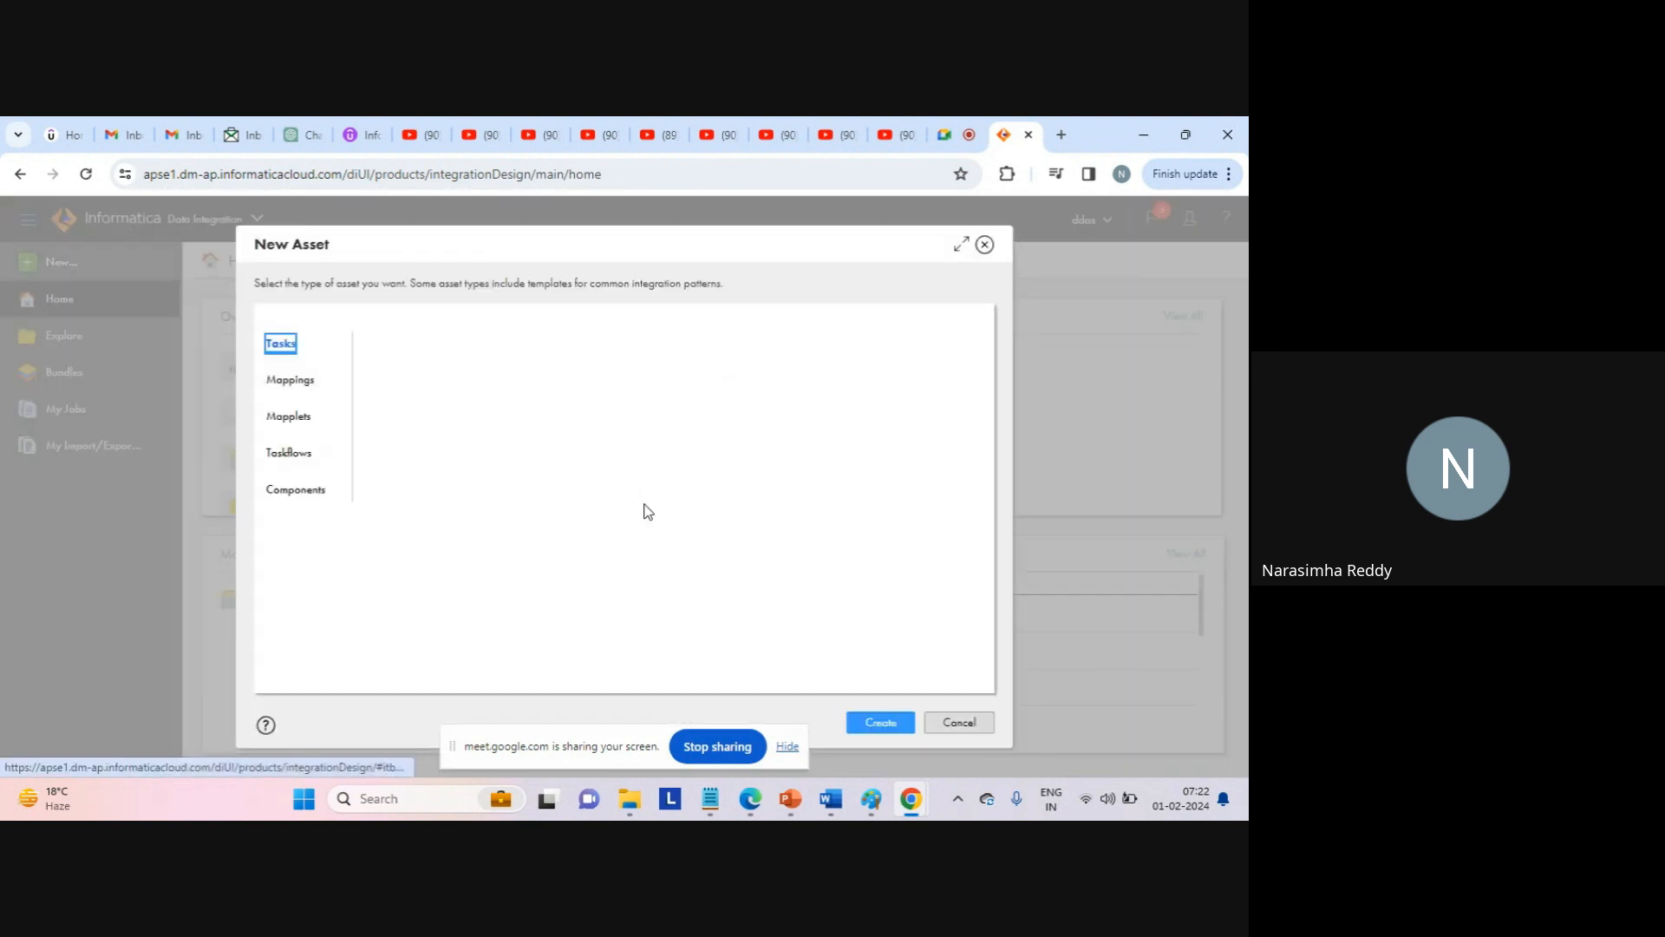
click(787, 746)
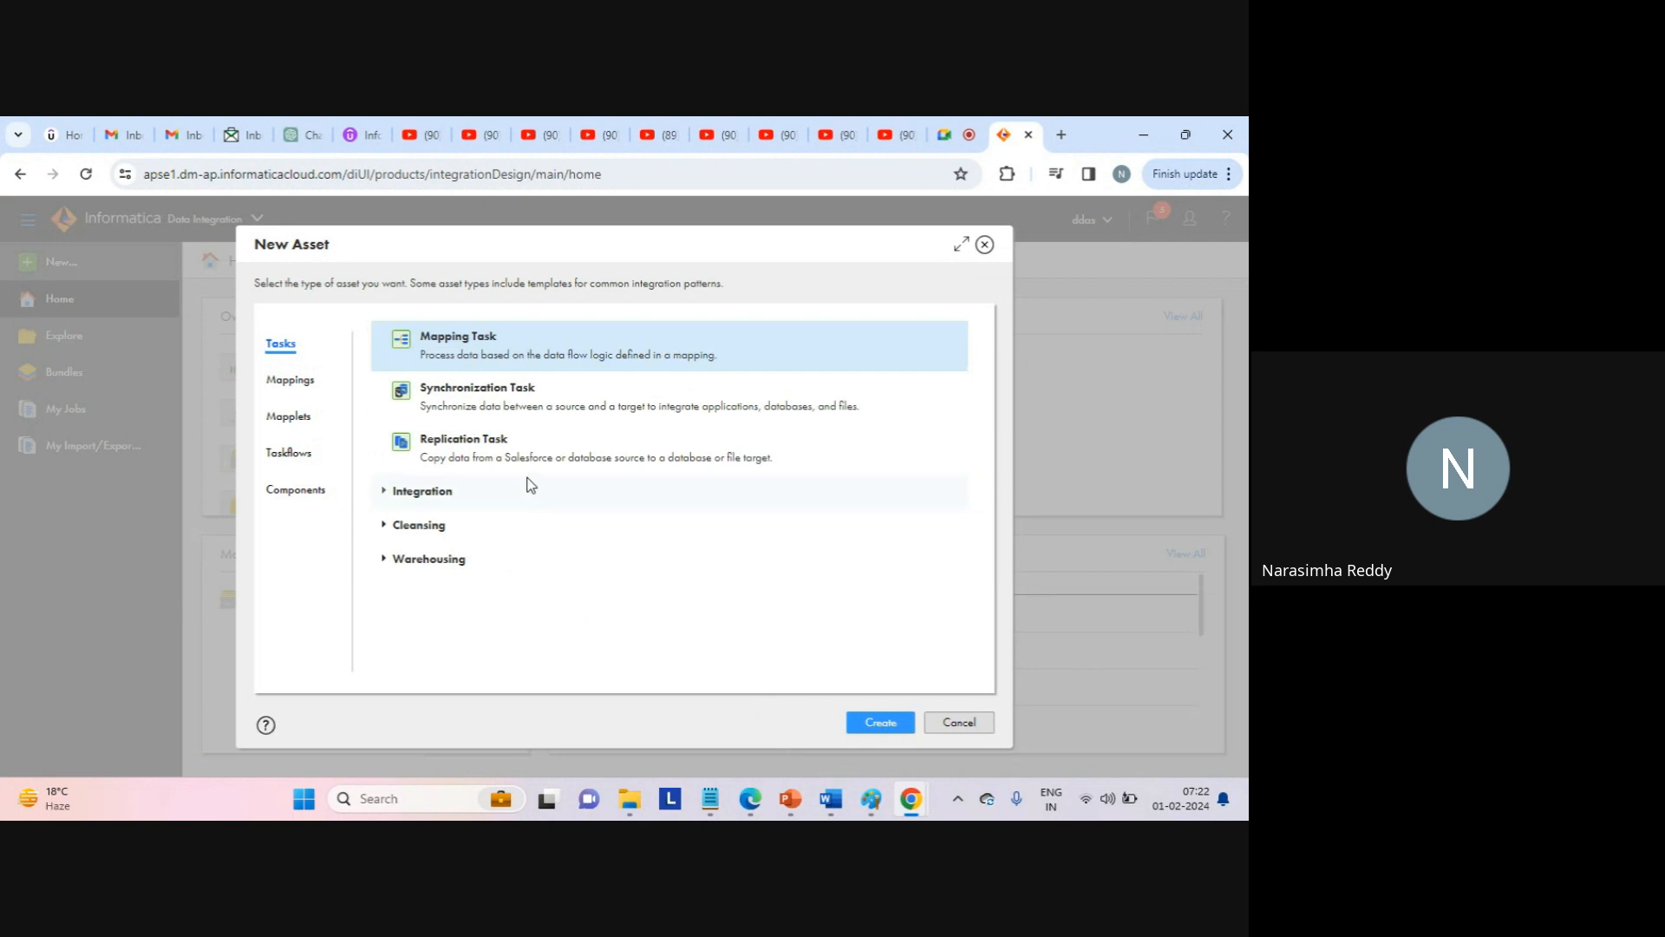
click(290, 380)
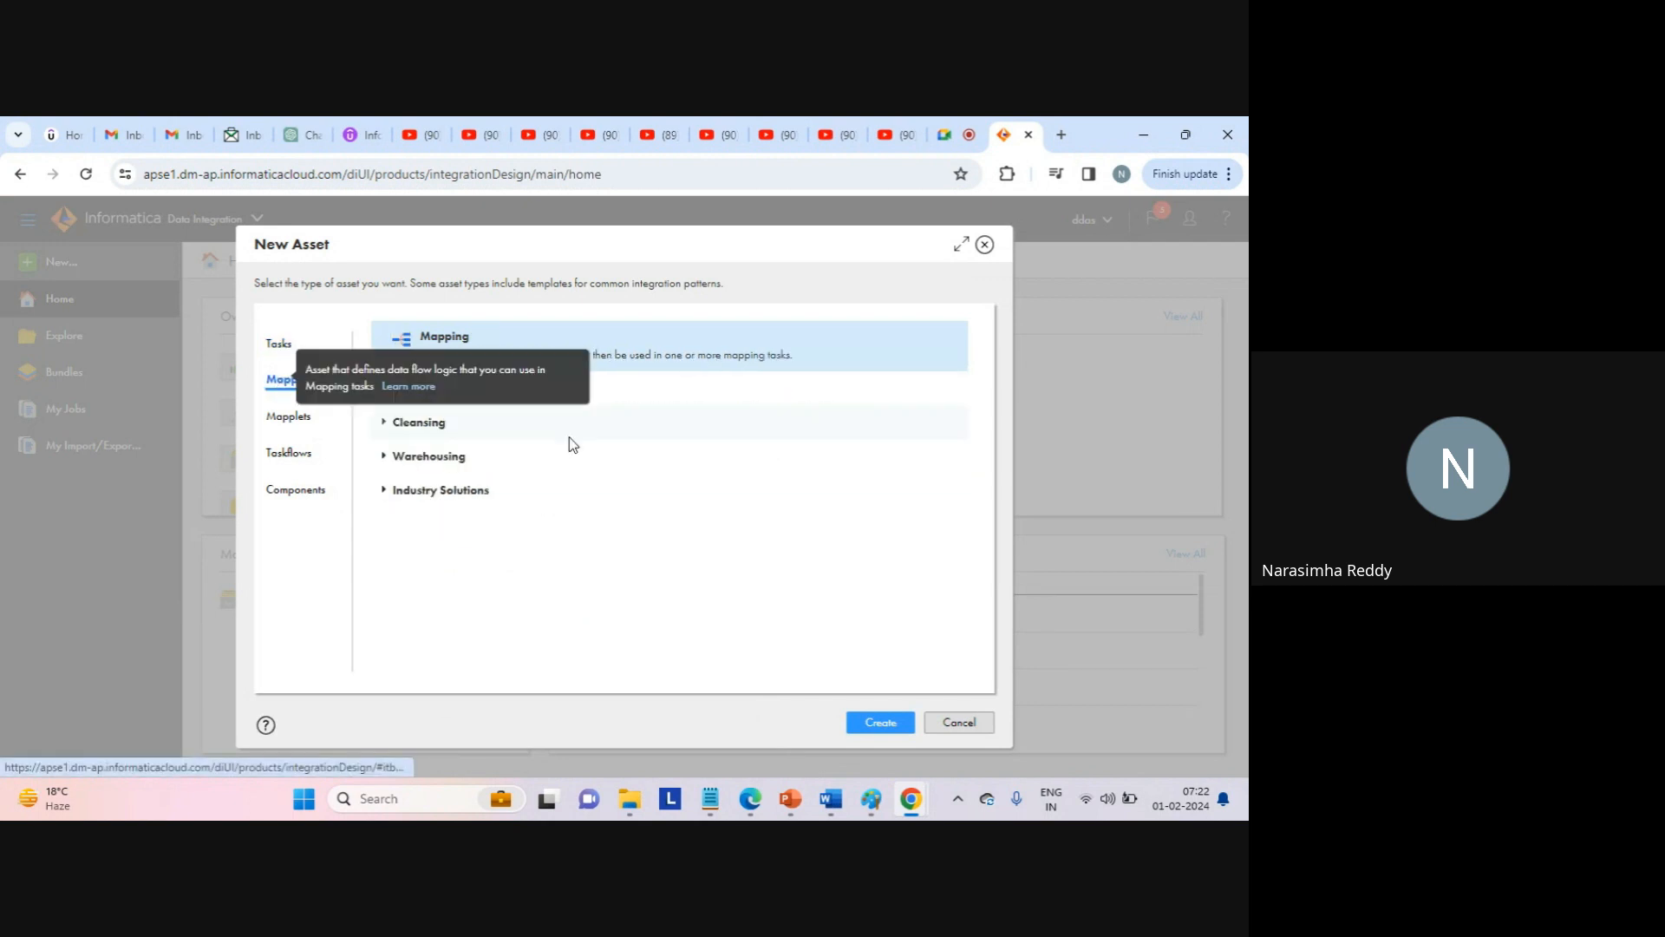
click(879, 723)
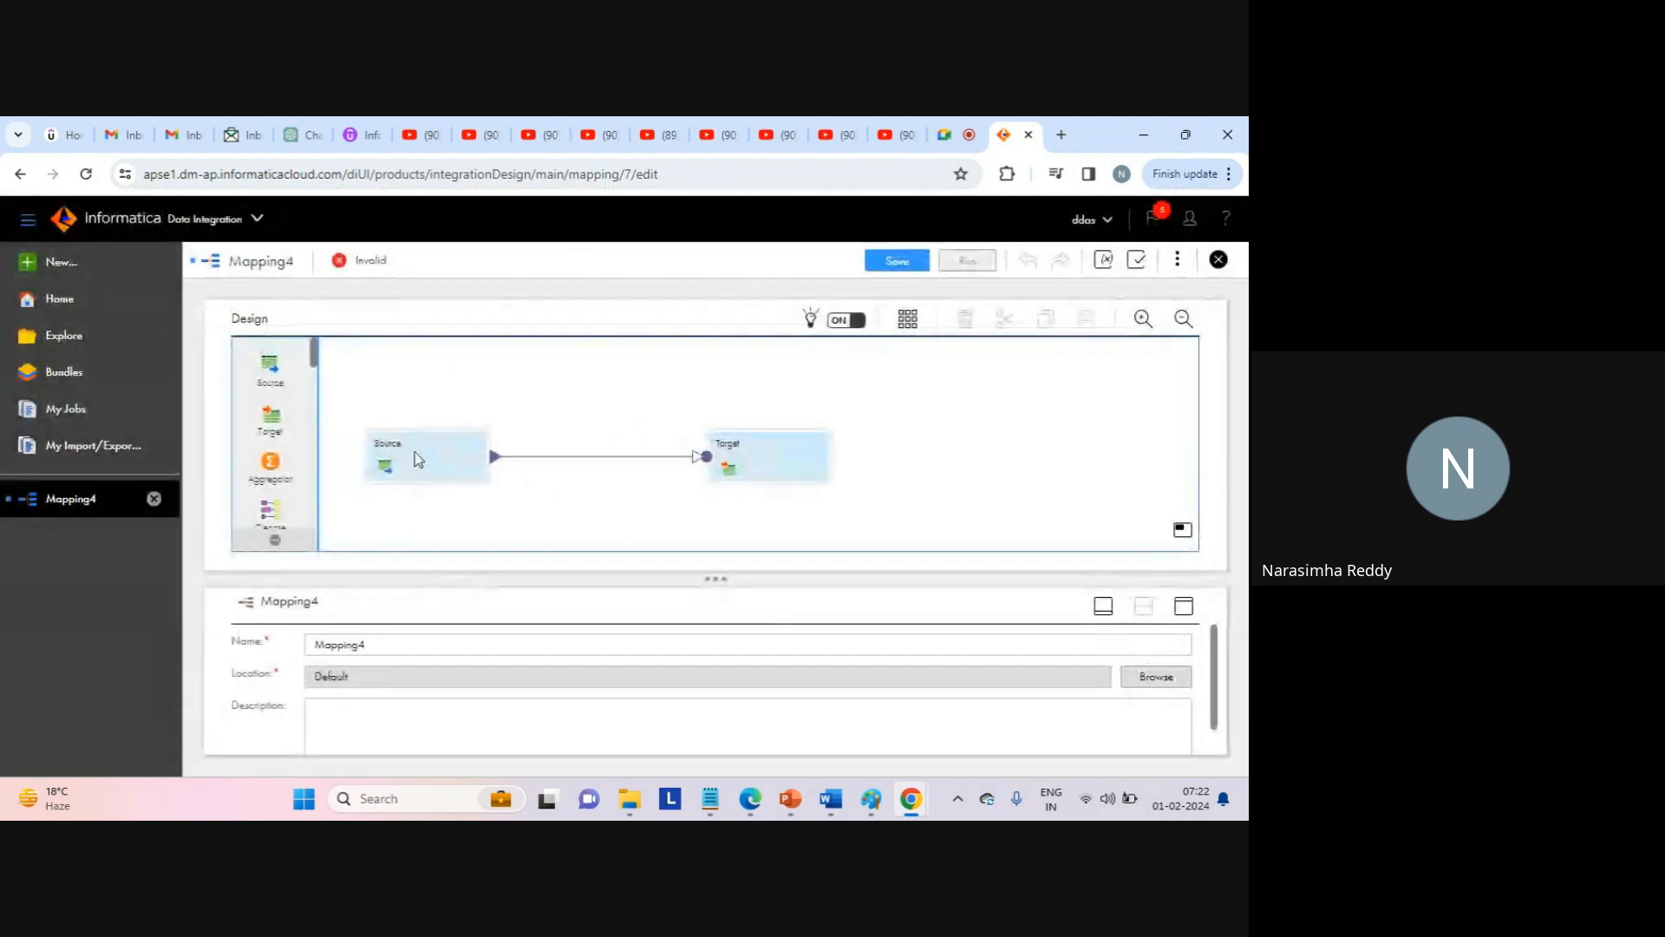
Drop a Normalizer transformation onto the Source–Target link in Mapping4.
click(423, 464)
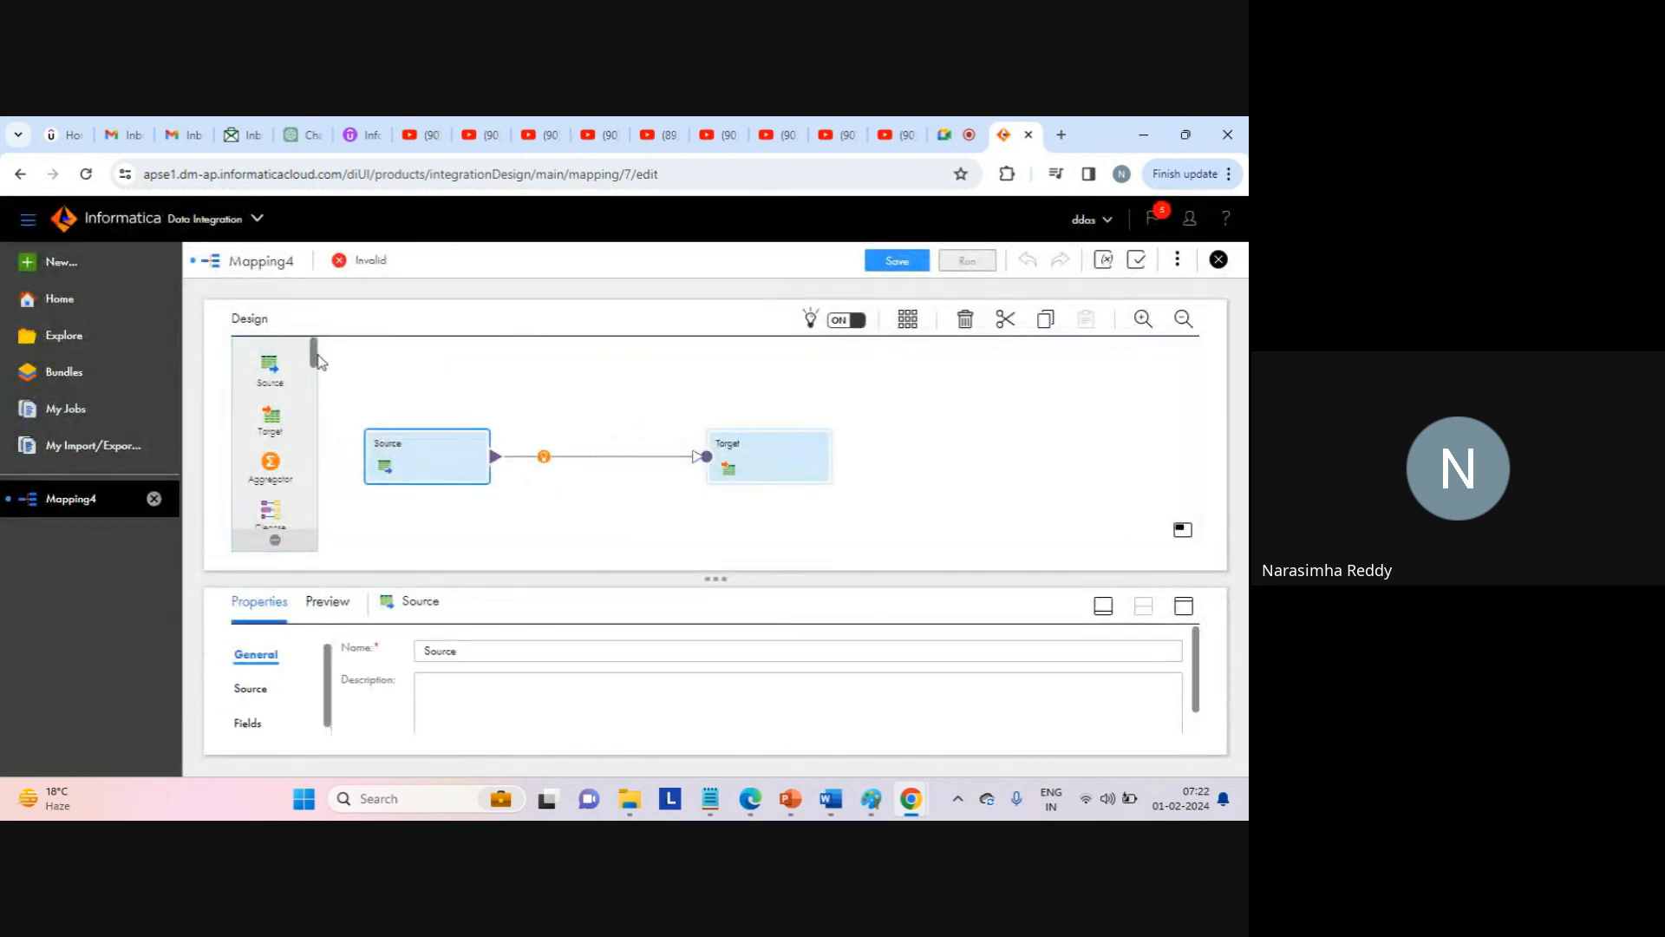
scroll(315, 374, down, 1)
drag(315, 374, 548, 454)
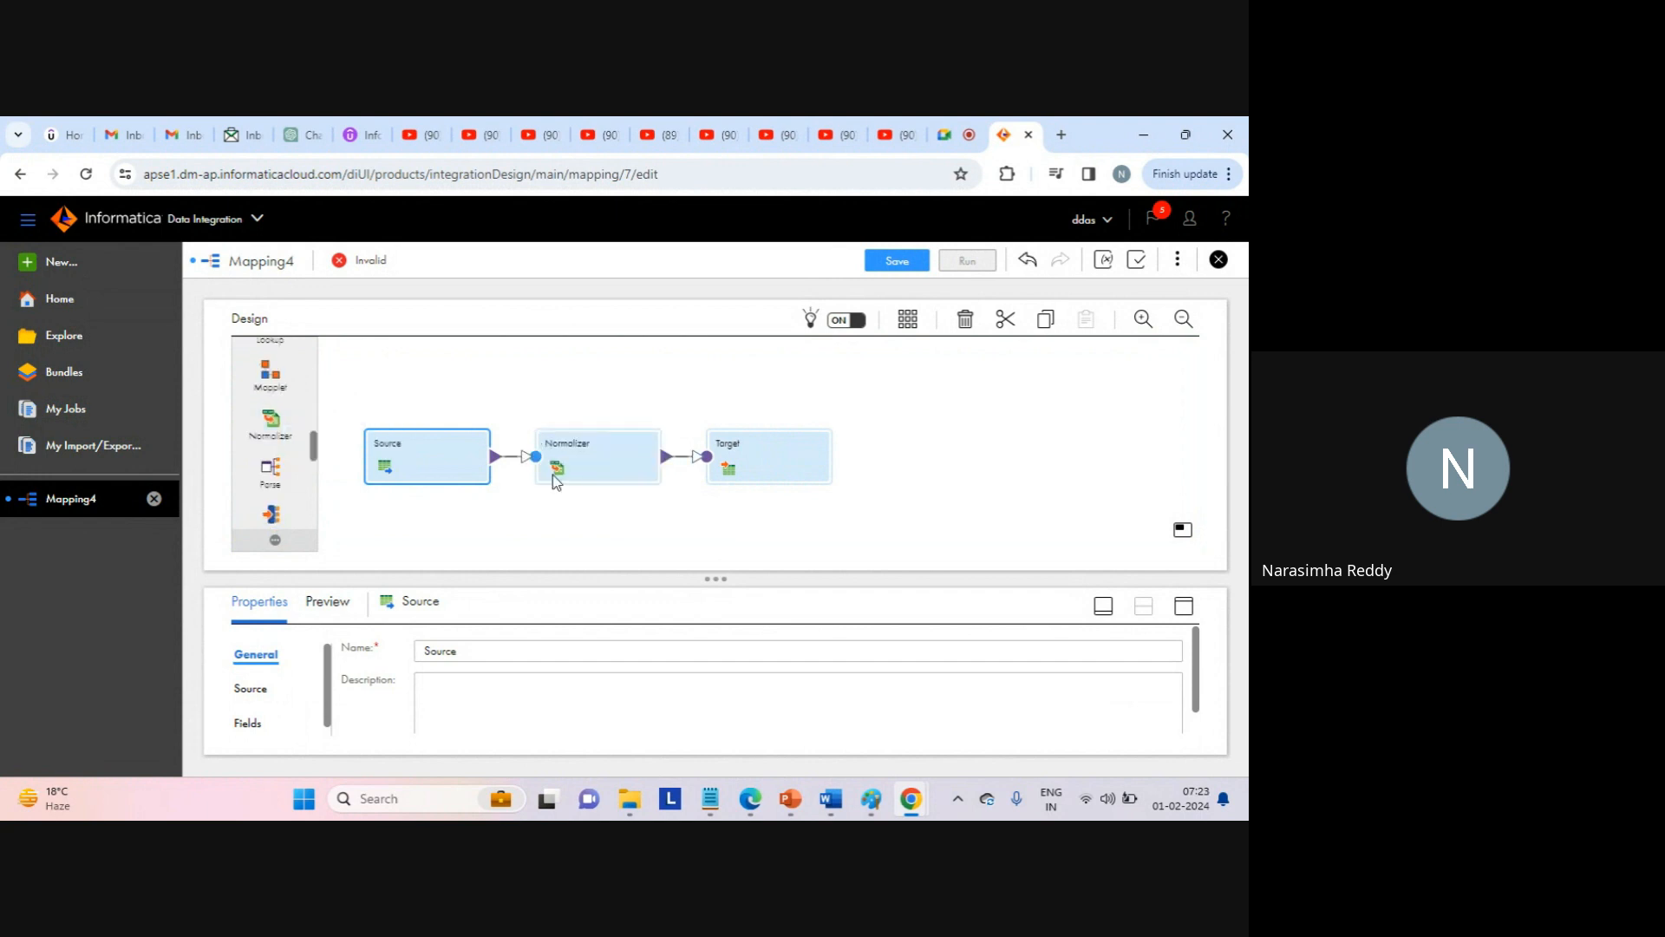
click(553, 475)
Space out the Source, Normalizer and Target nodes and maximize the Source's properties.
click(586, 512)
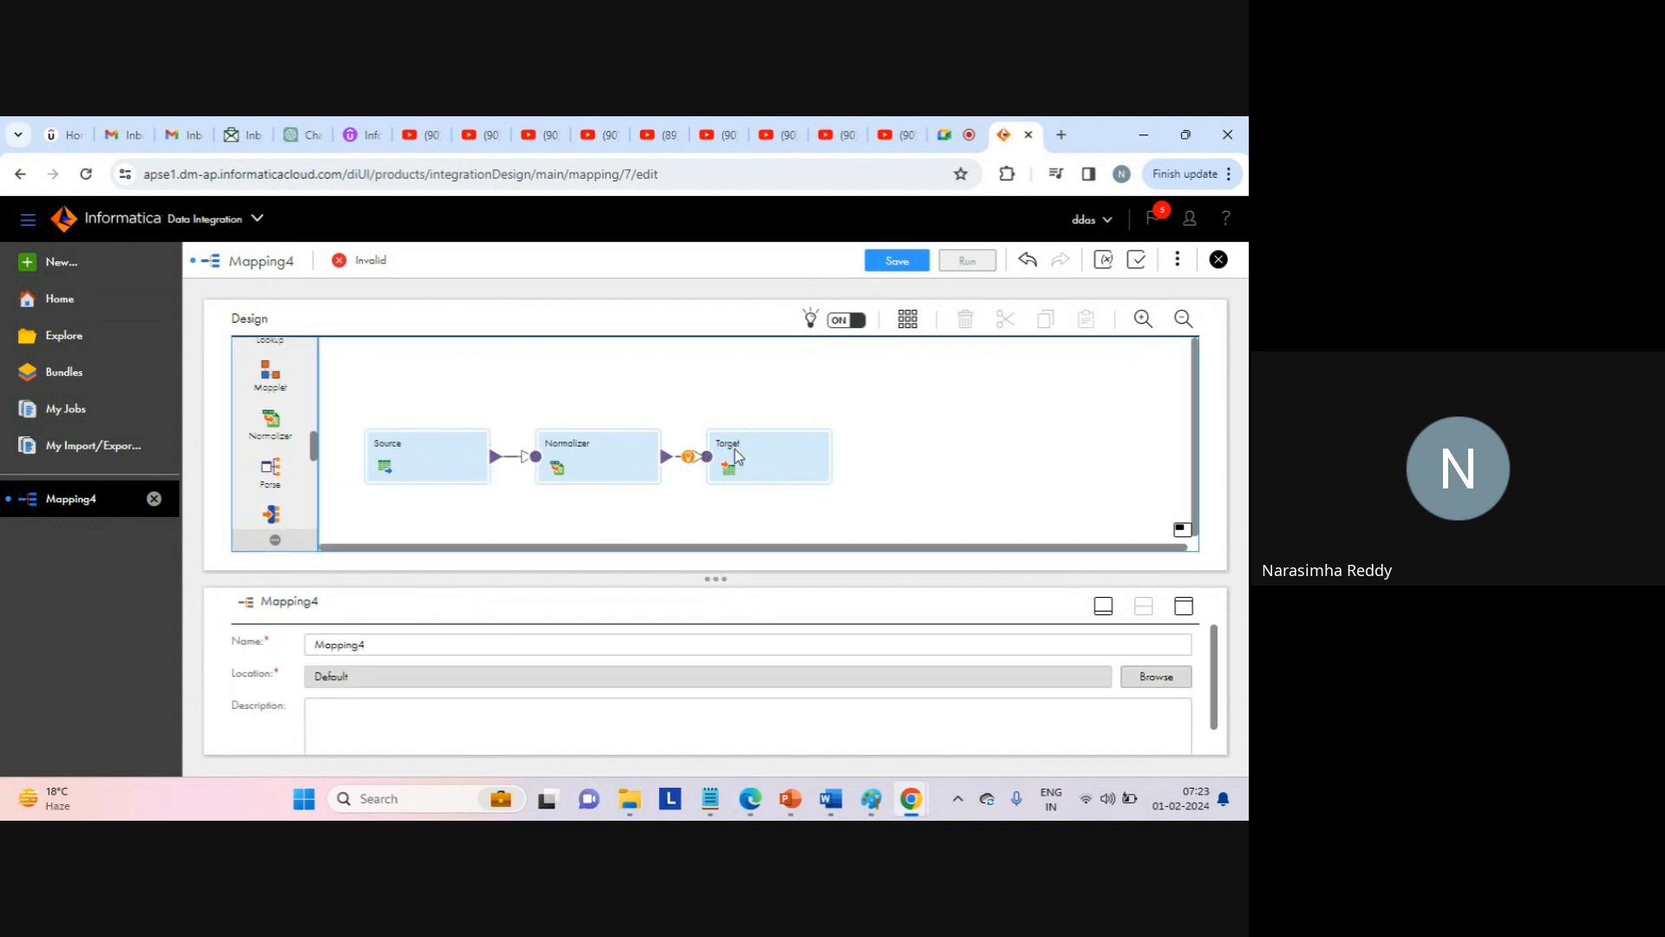
drag(736, 455, 849, 452)
drag(598, 452, 656, 448)
drag(429, 459, 439, 402)
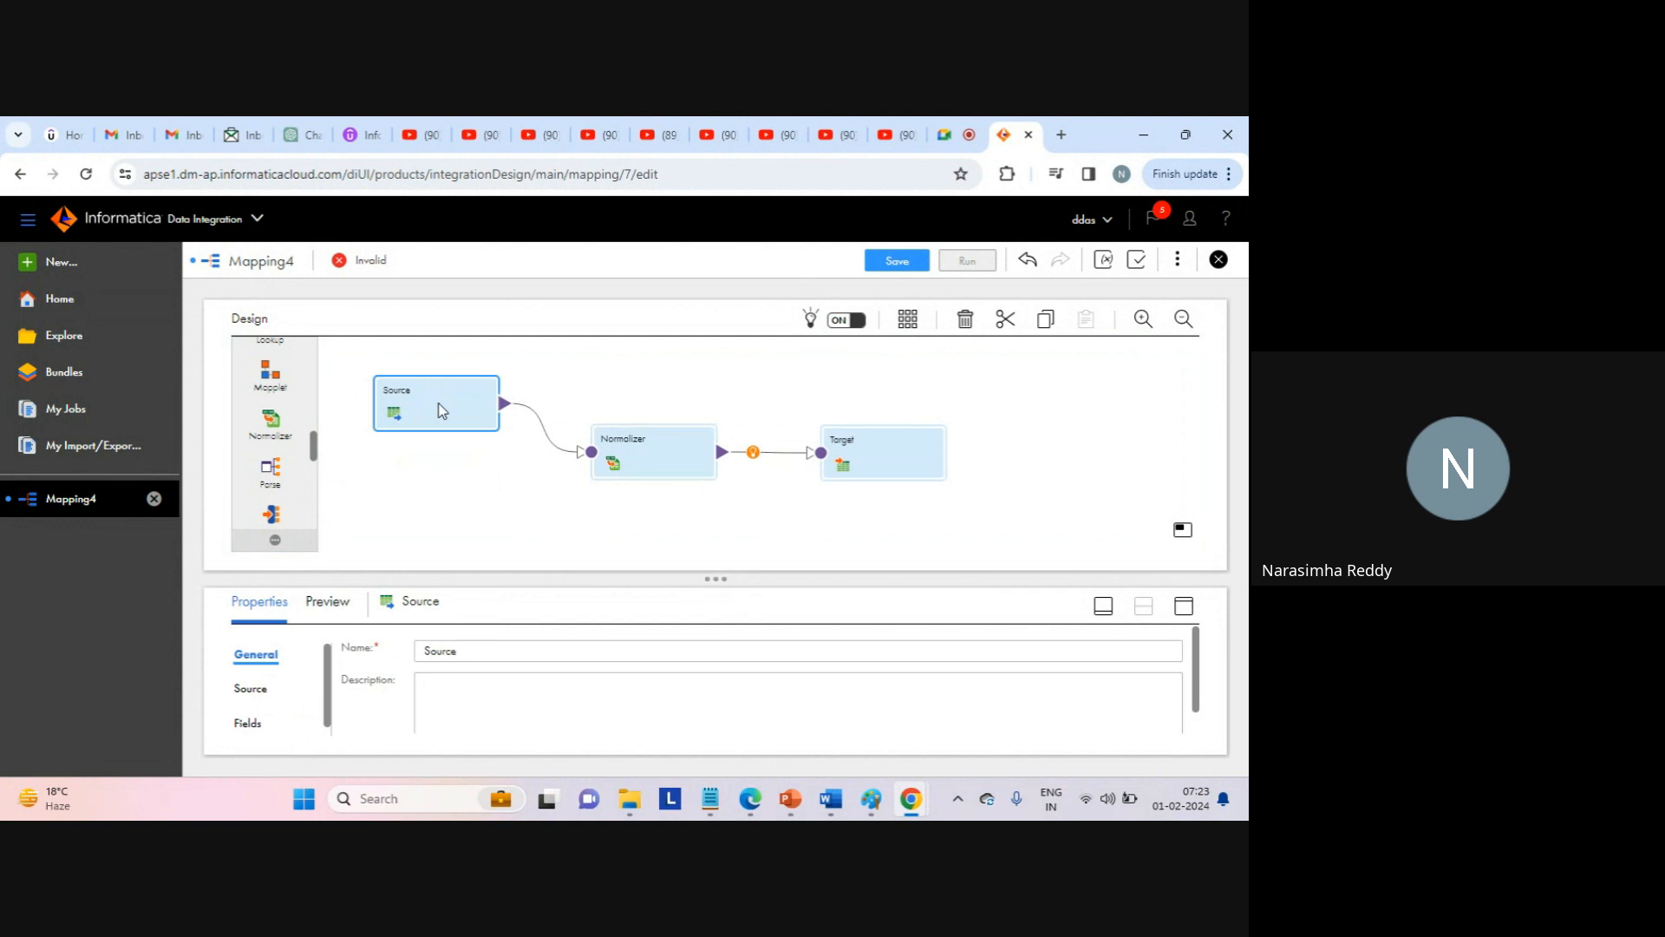
click(1183, 605)
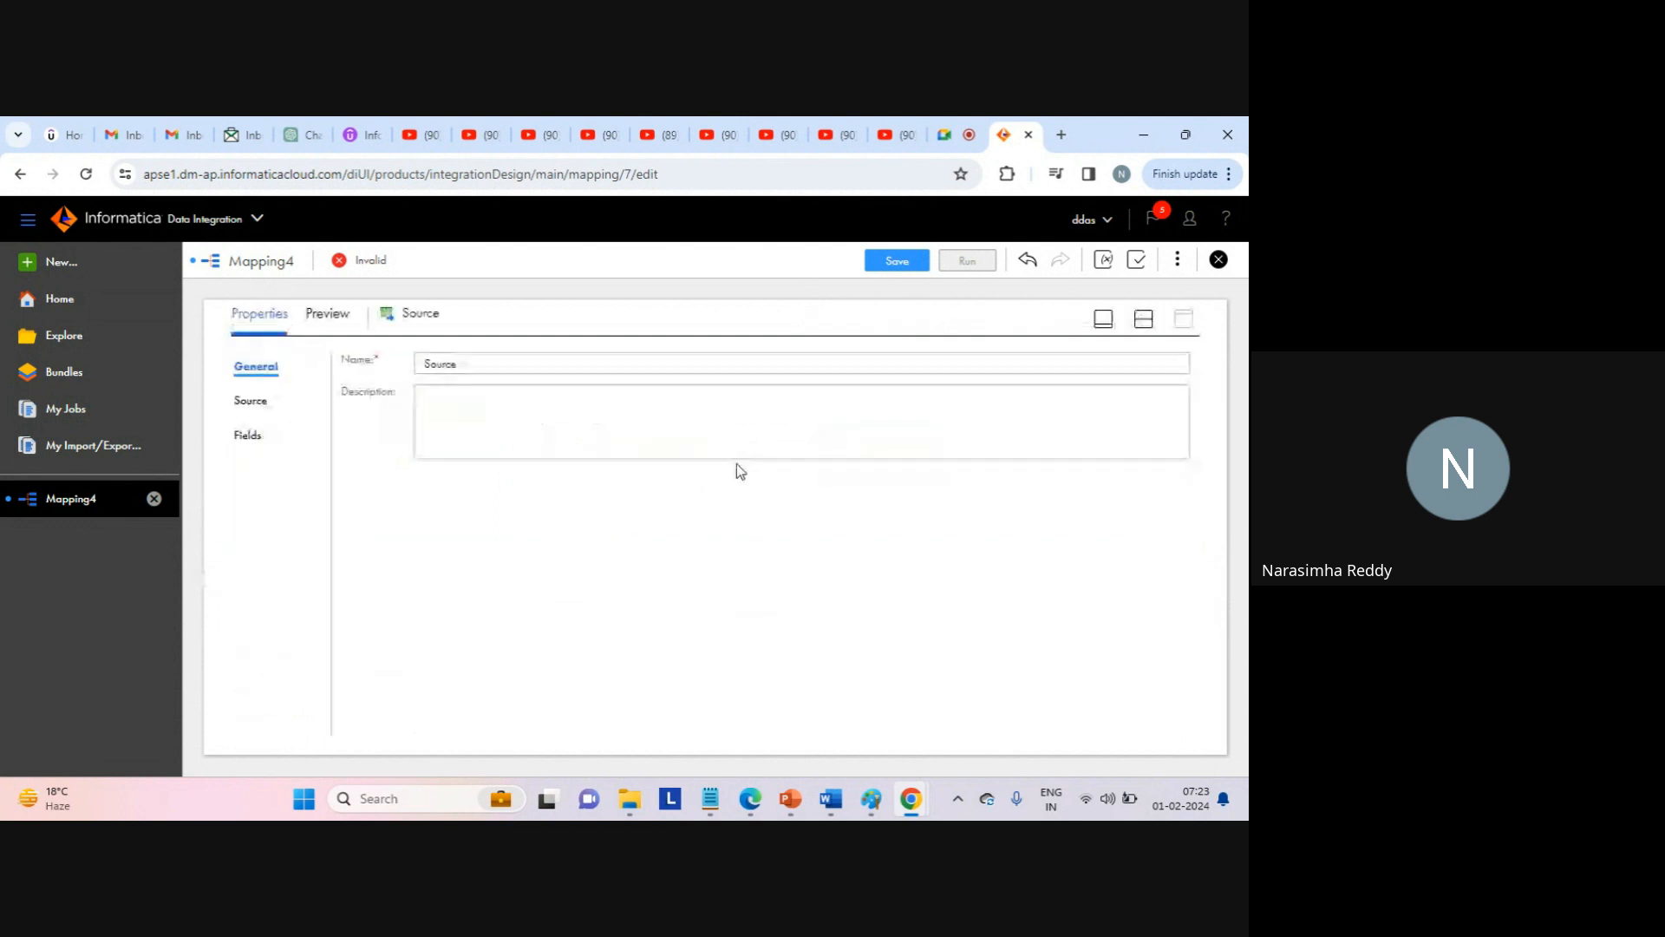
Set the Source connection to web_source_file_connection.
click(248, 404)
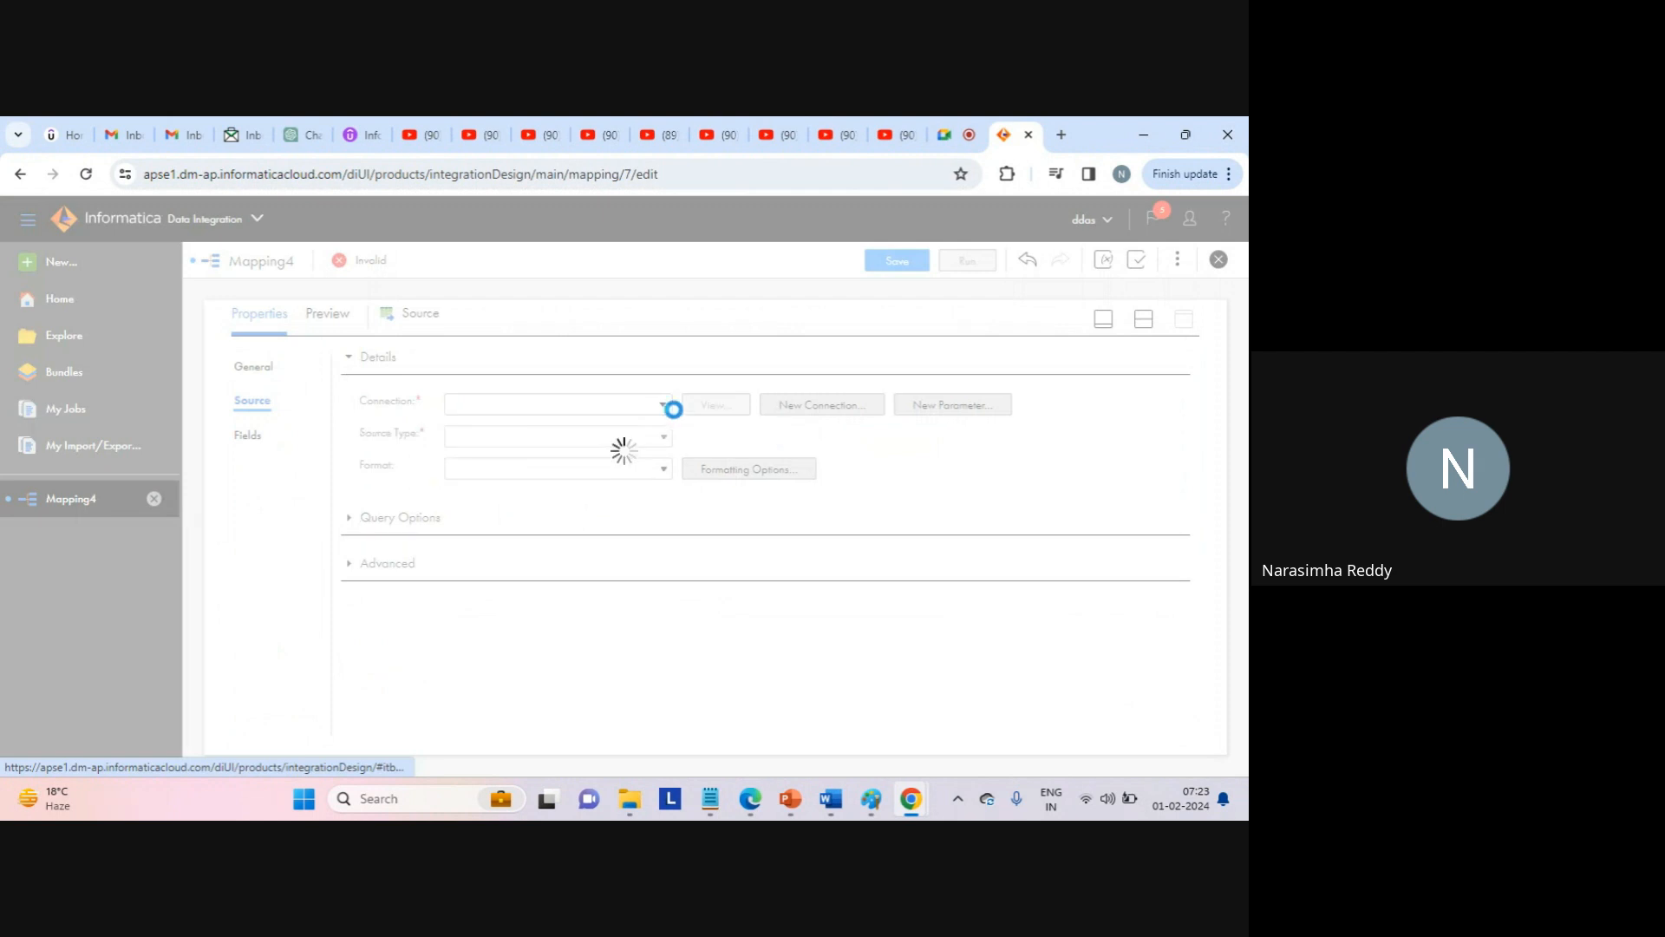
click(665, 407)
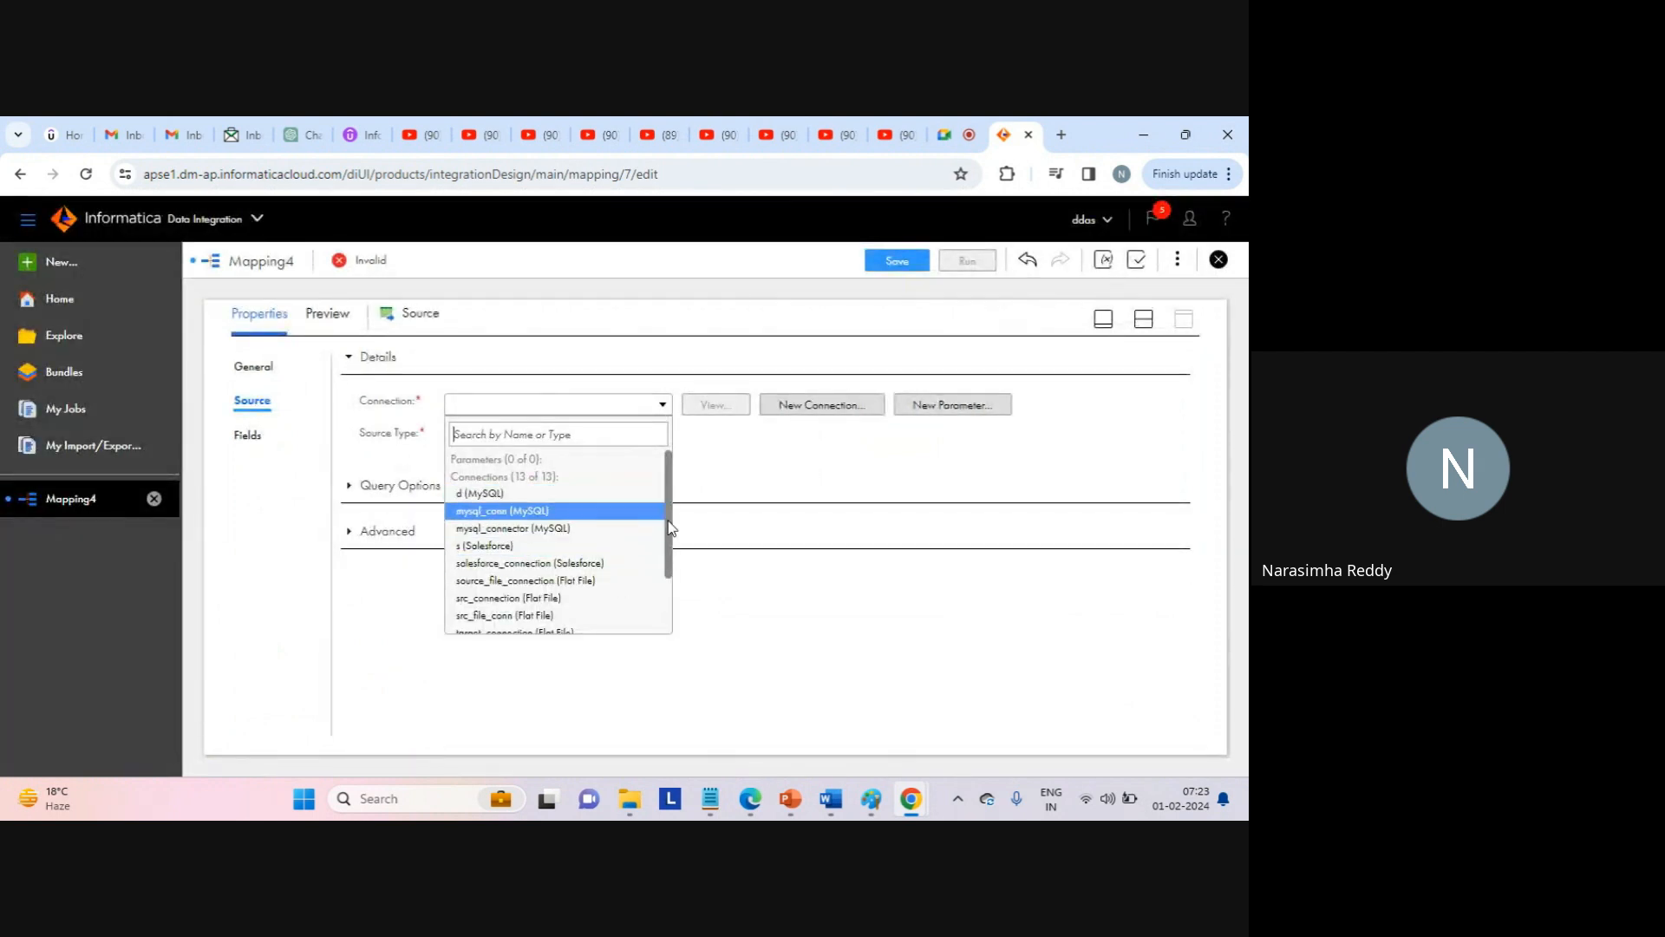
drag(669, 527, 669, 576)
click(520, 600)
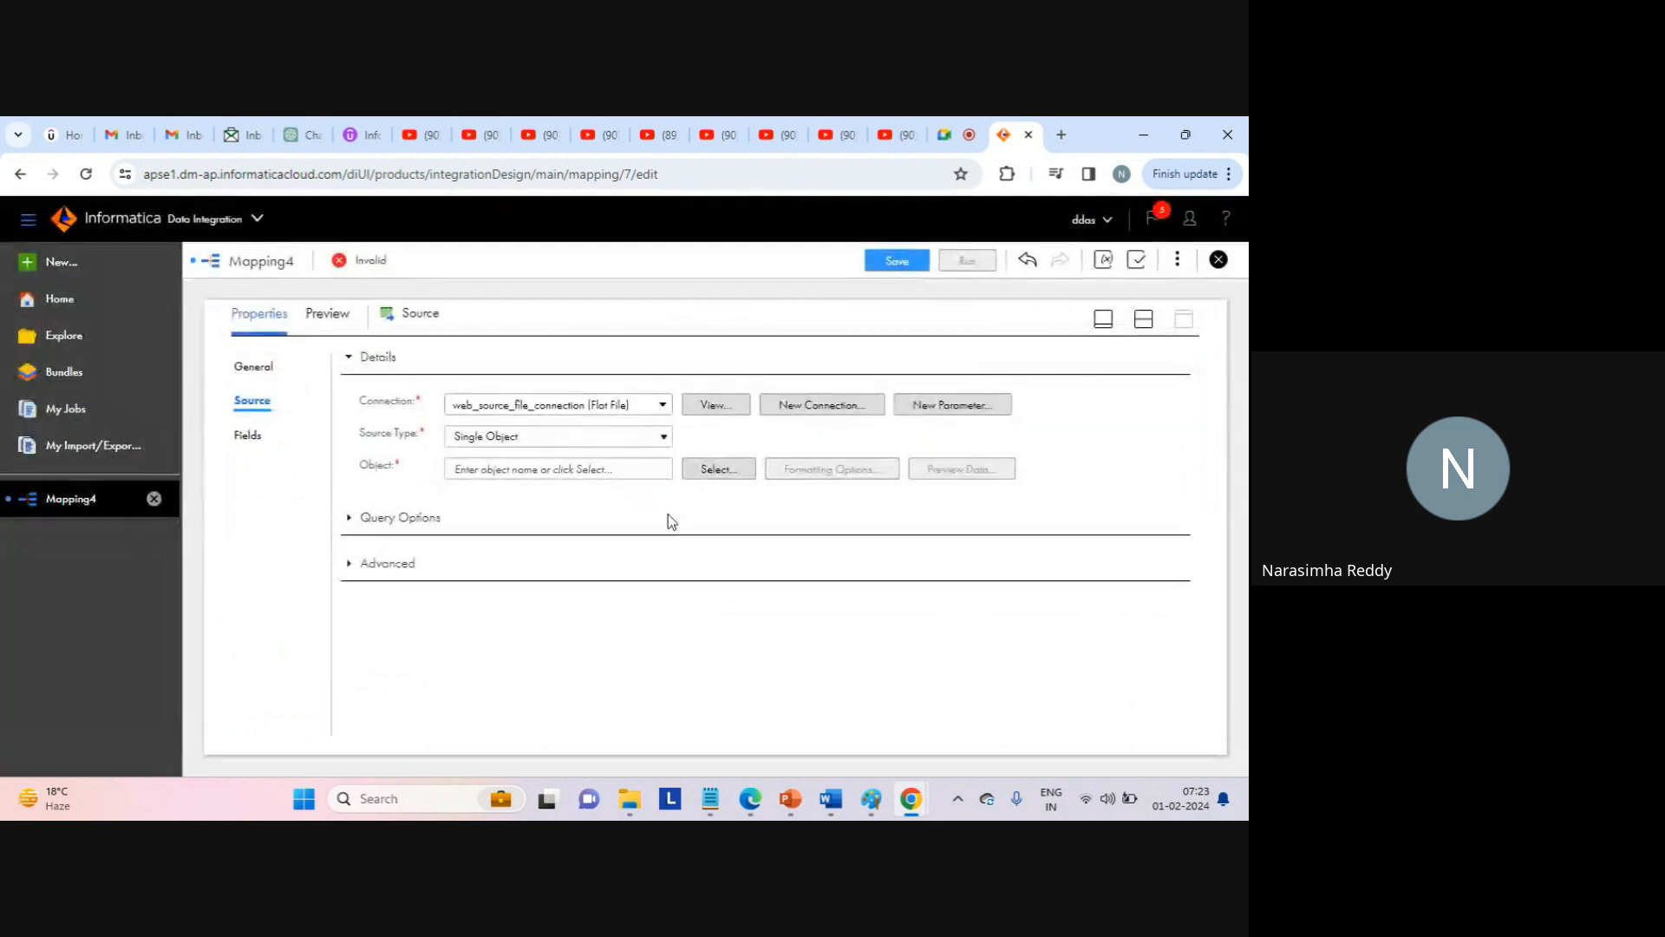
Choose seq_1.txt as the source object and preview its c1–c3 data.
click(717, 470)
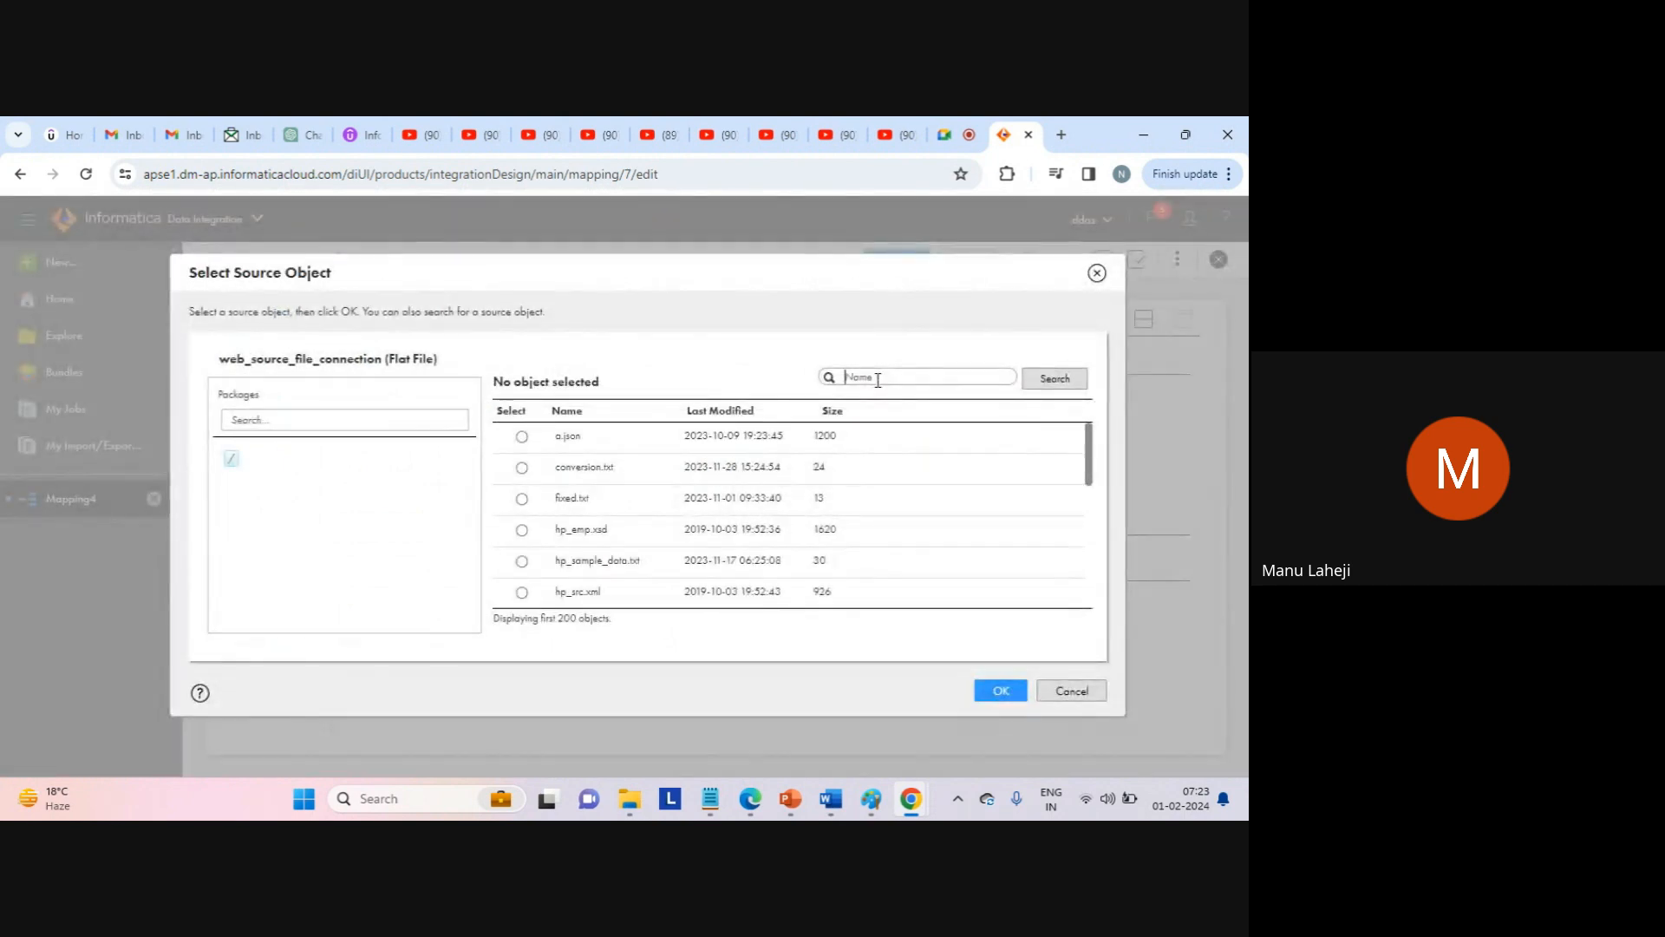
text(seq)
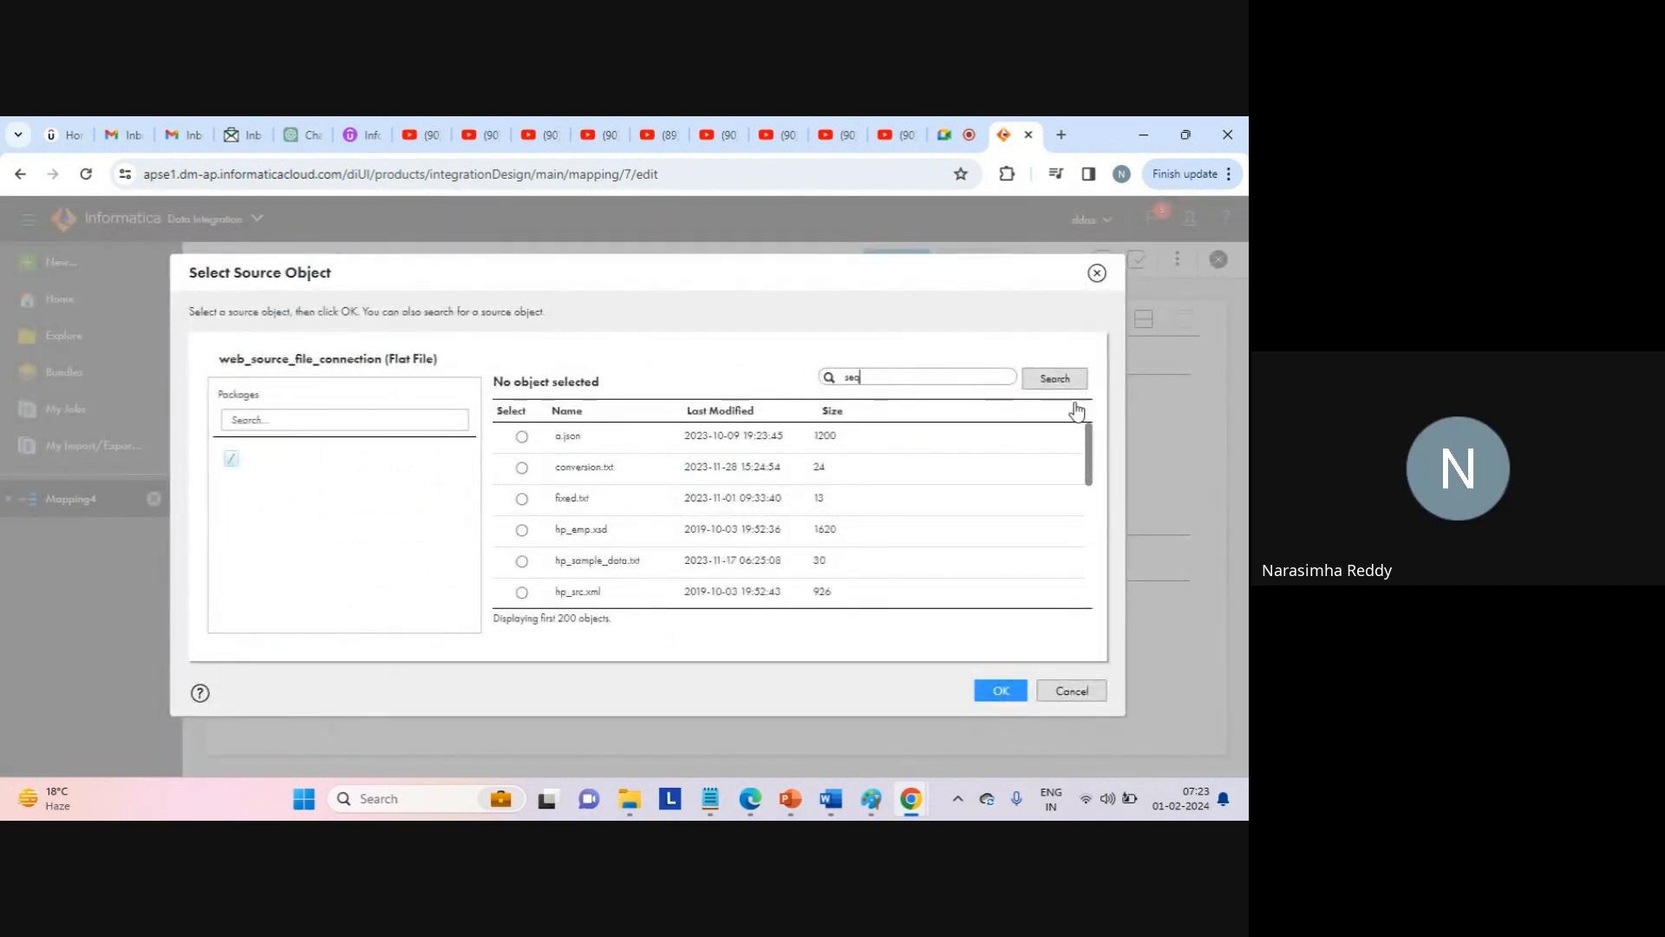
click(1058, 378)
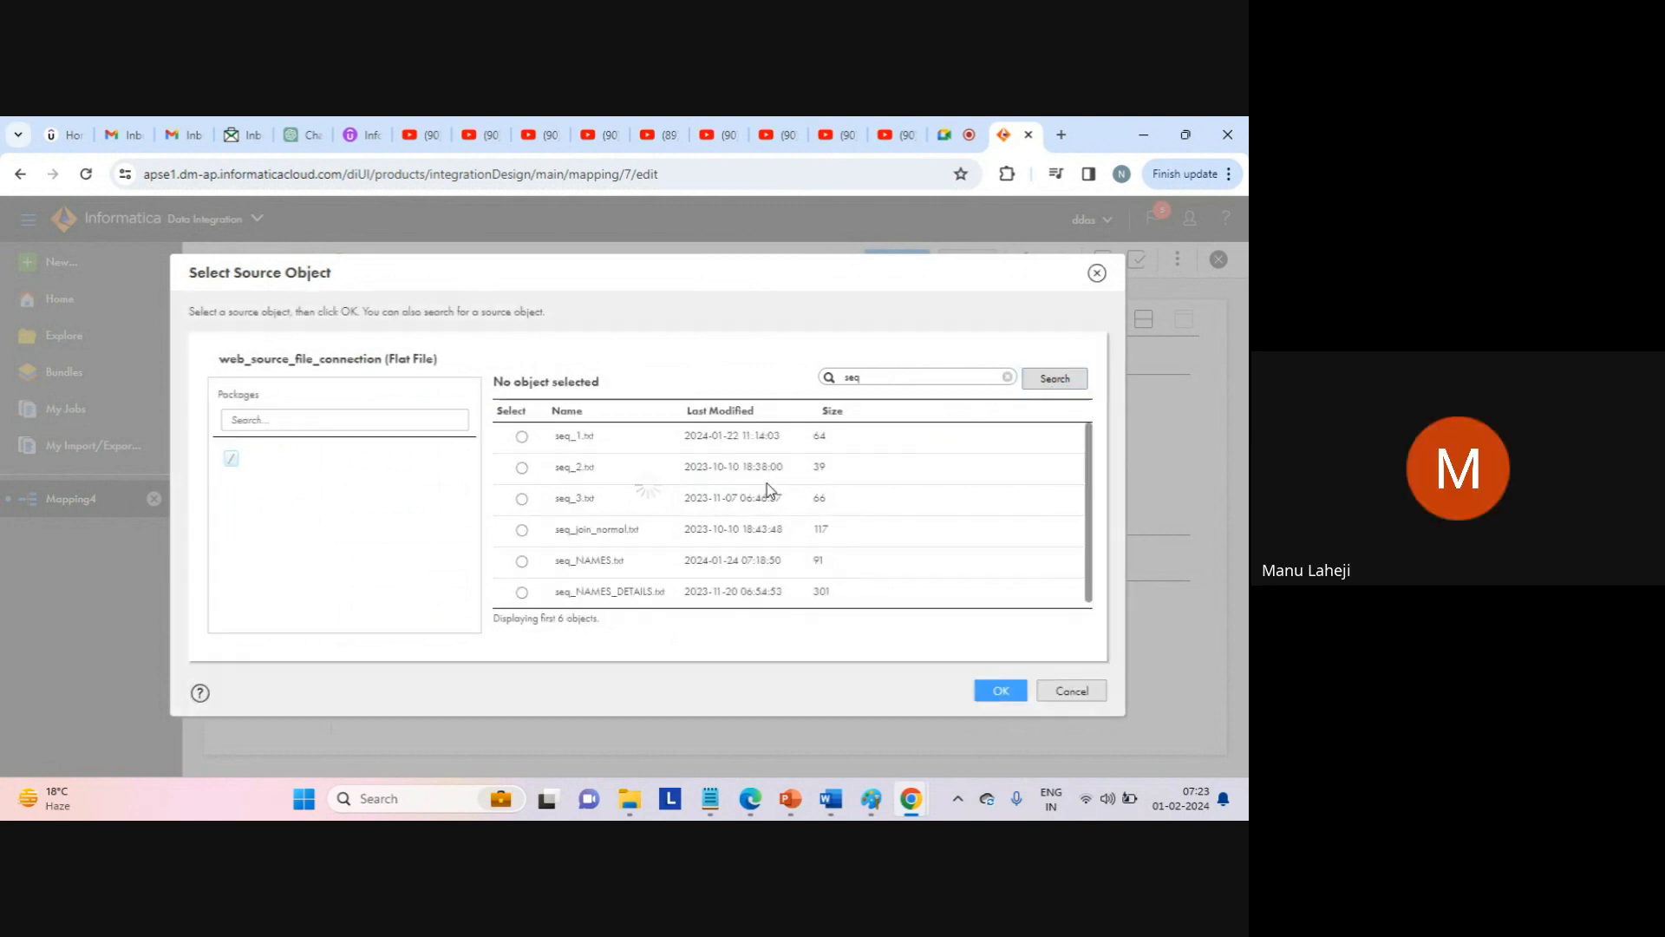
click(521, 436)
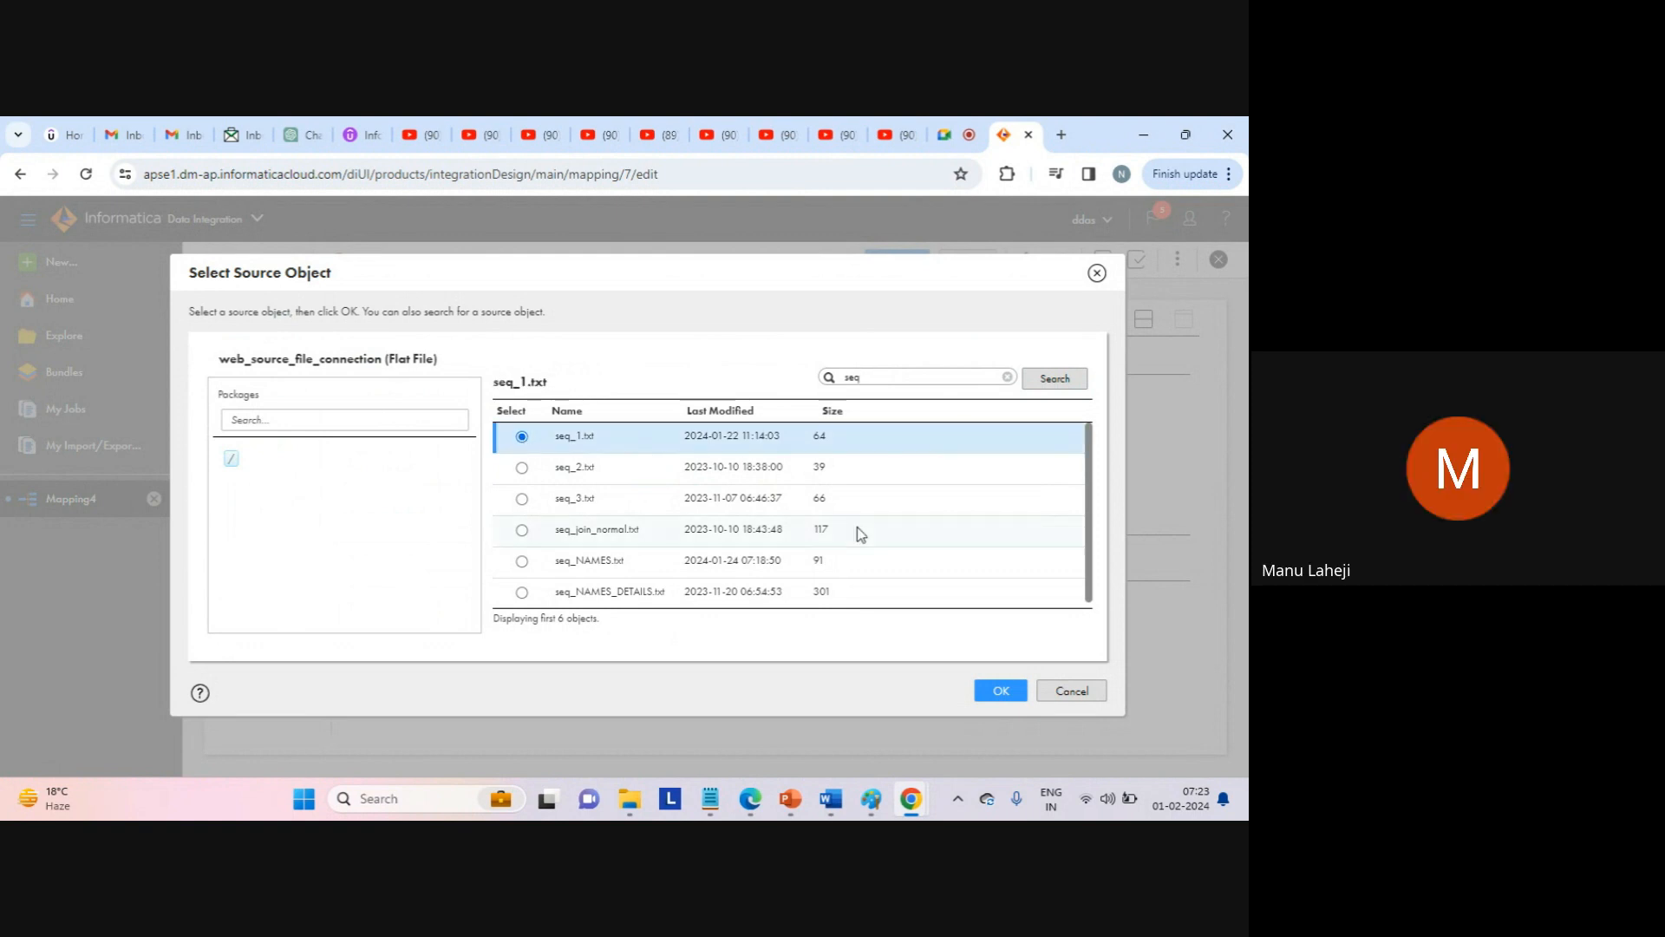
click(997, 685)
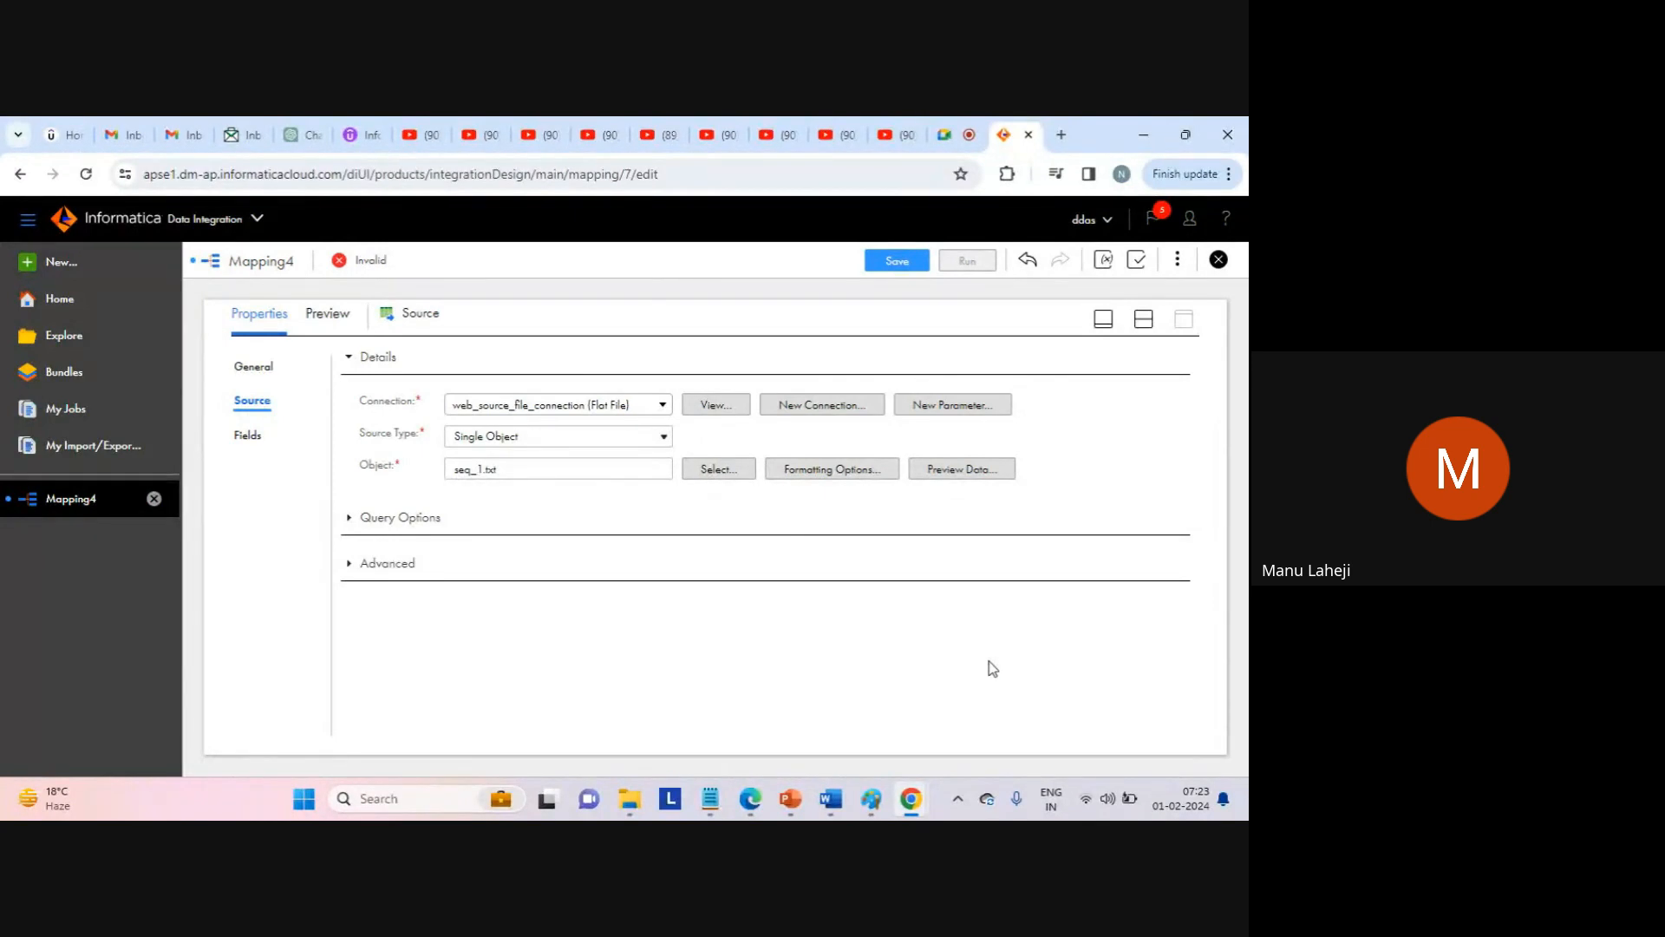
click(968, 477)
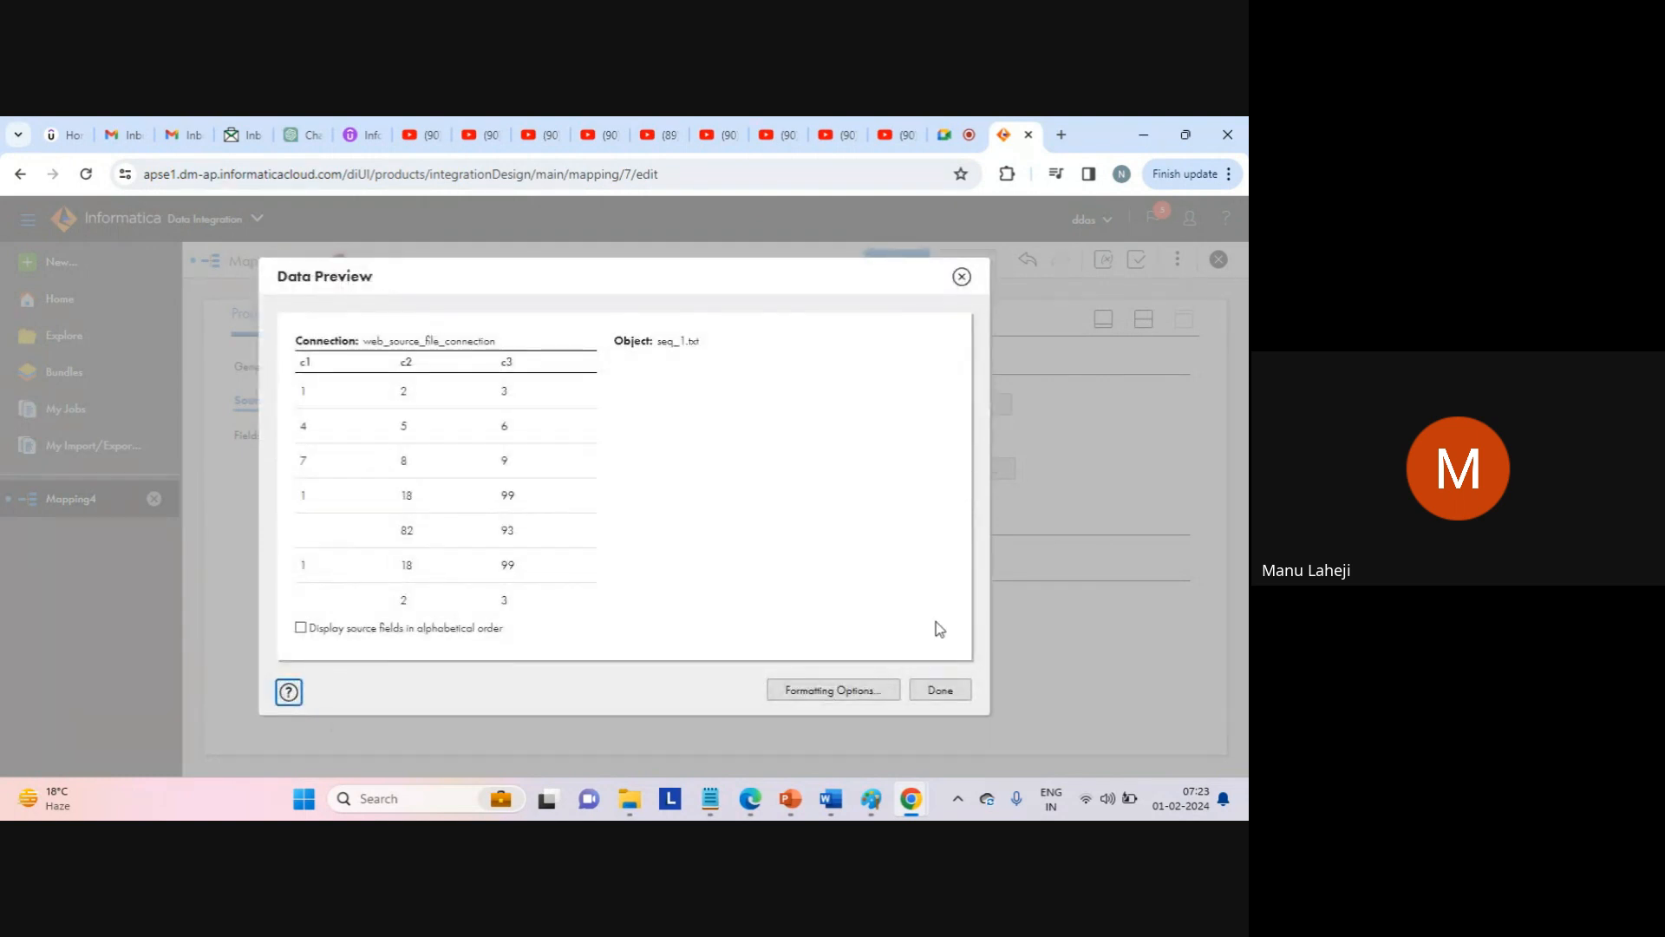
click(941, 691)
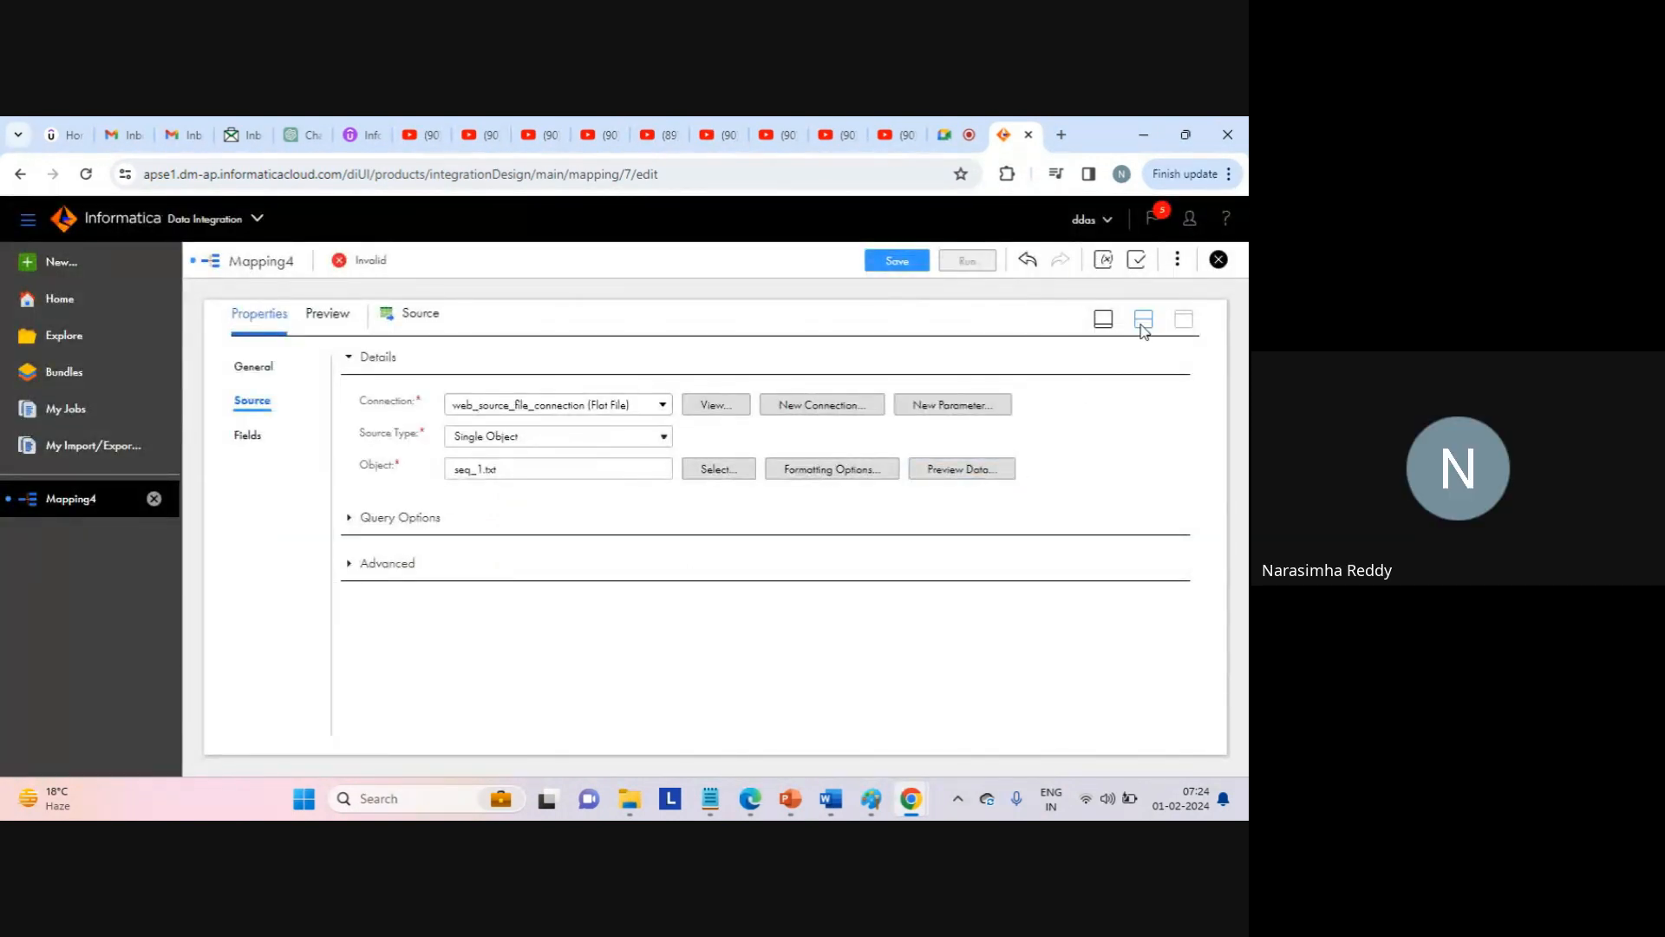
Select the Normalizer, review its Incoming Fields, and view its empty Normalized Fields list.
click(1143, 318)
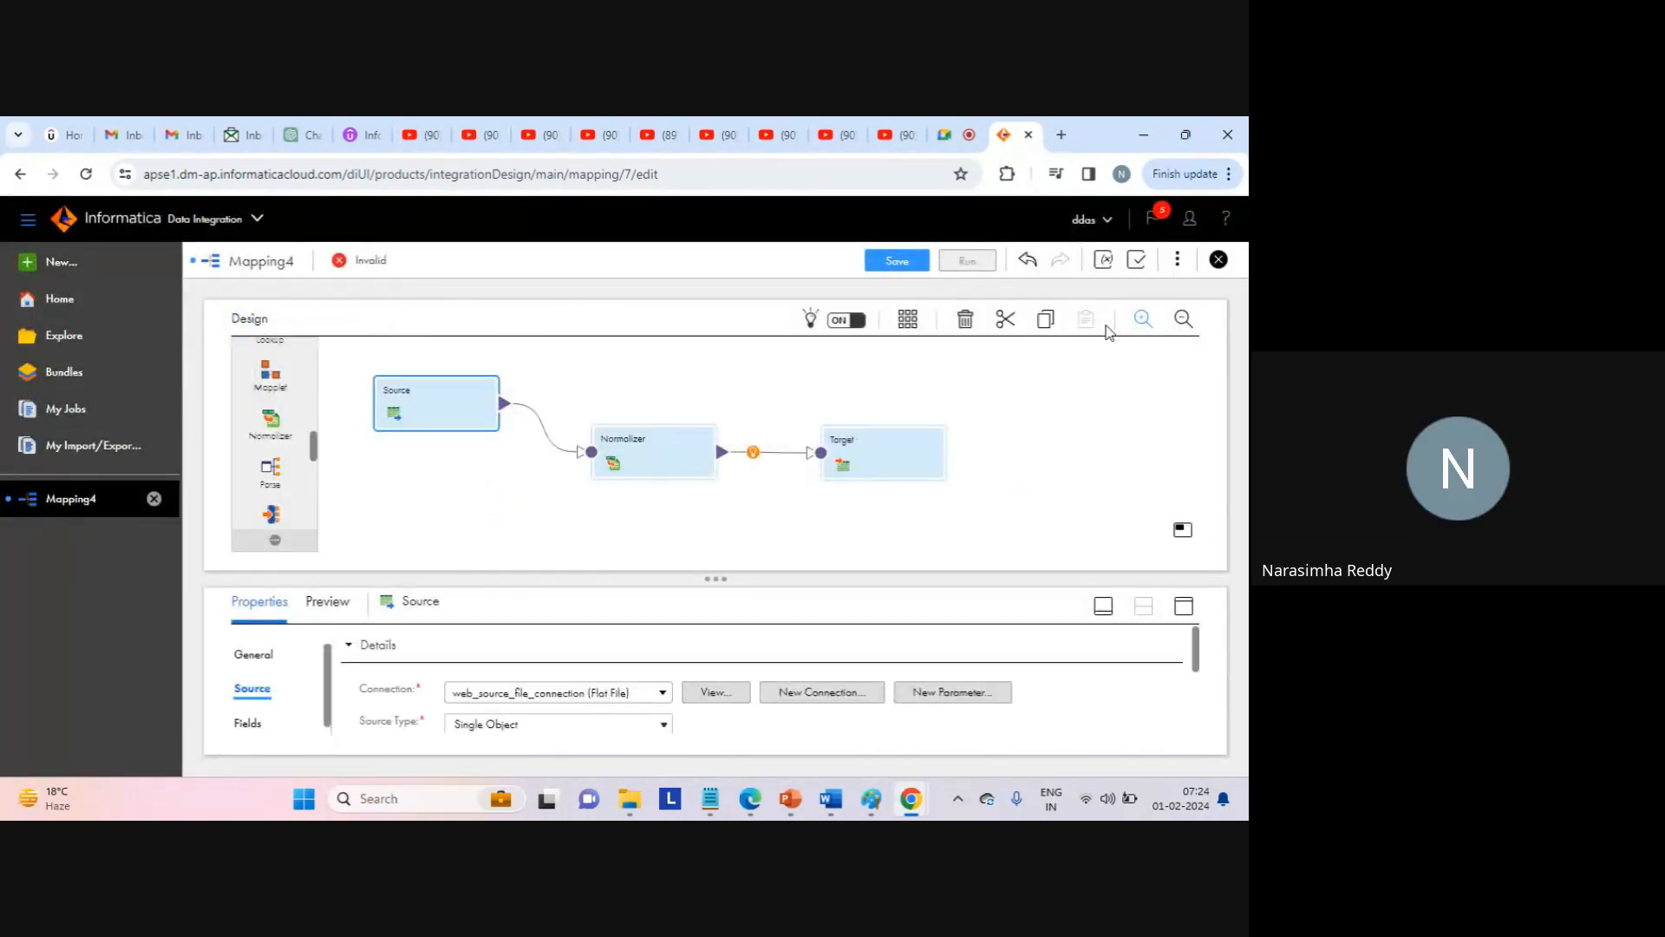
click(655, 453)
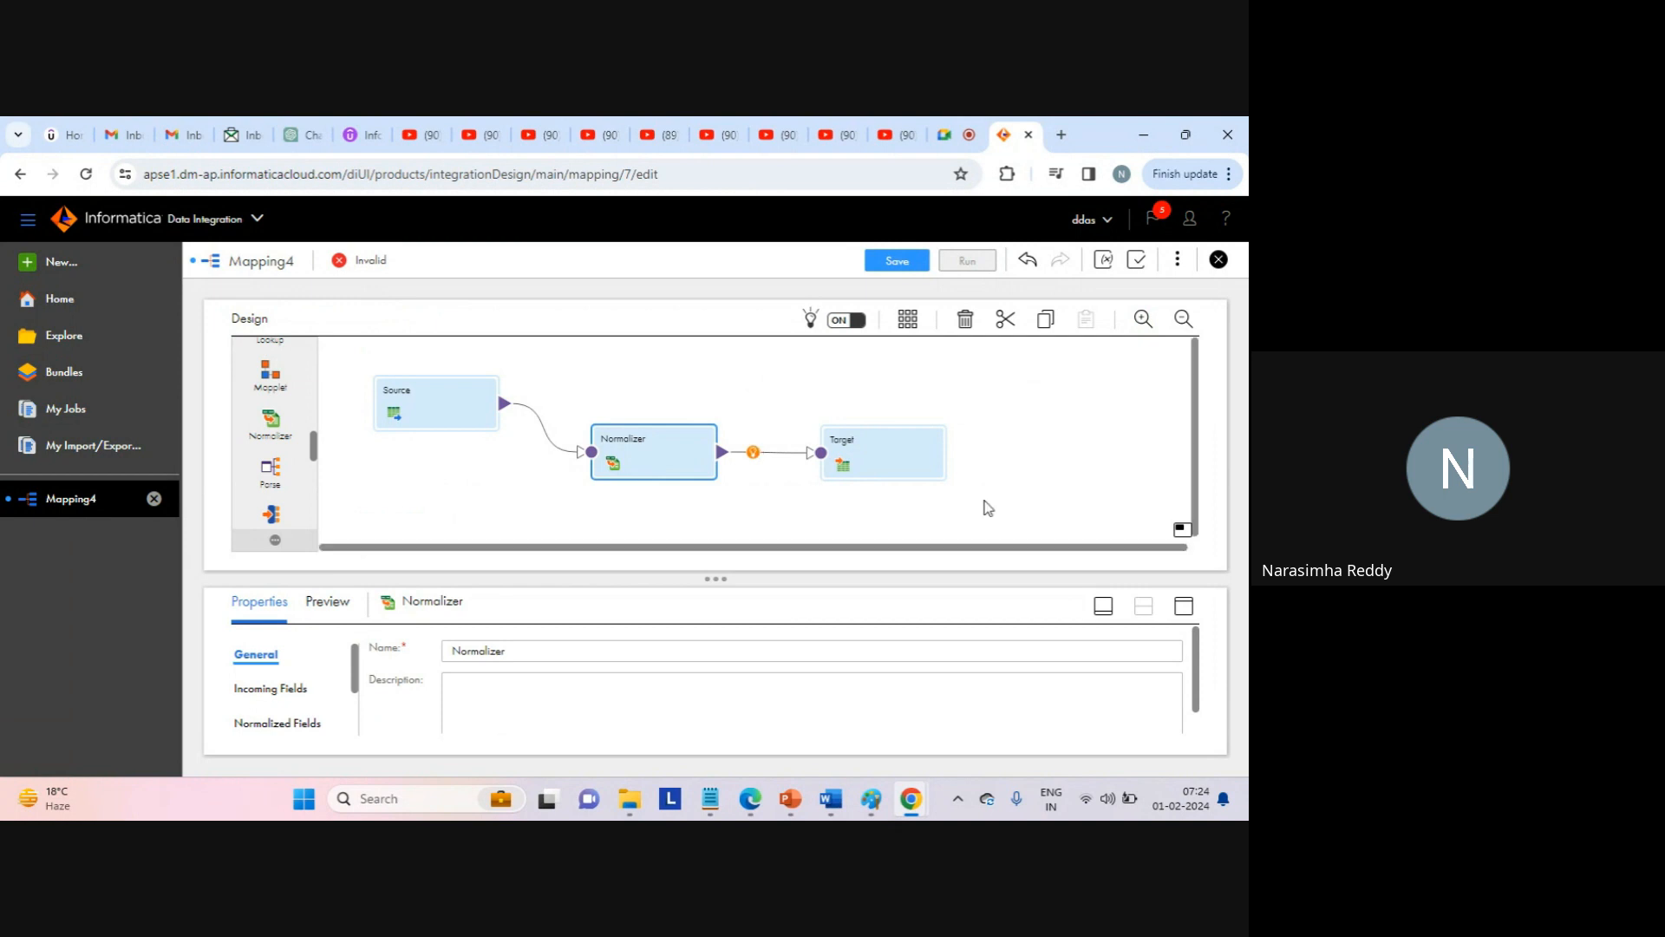
click(1185, 608)
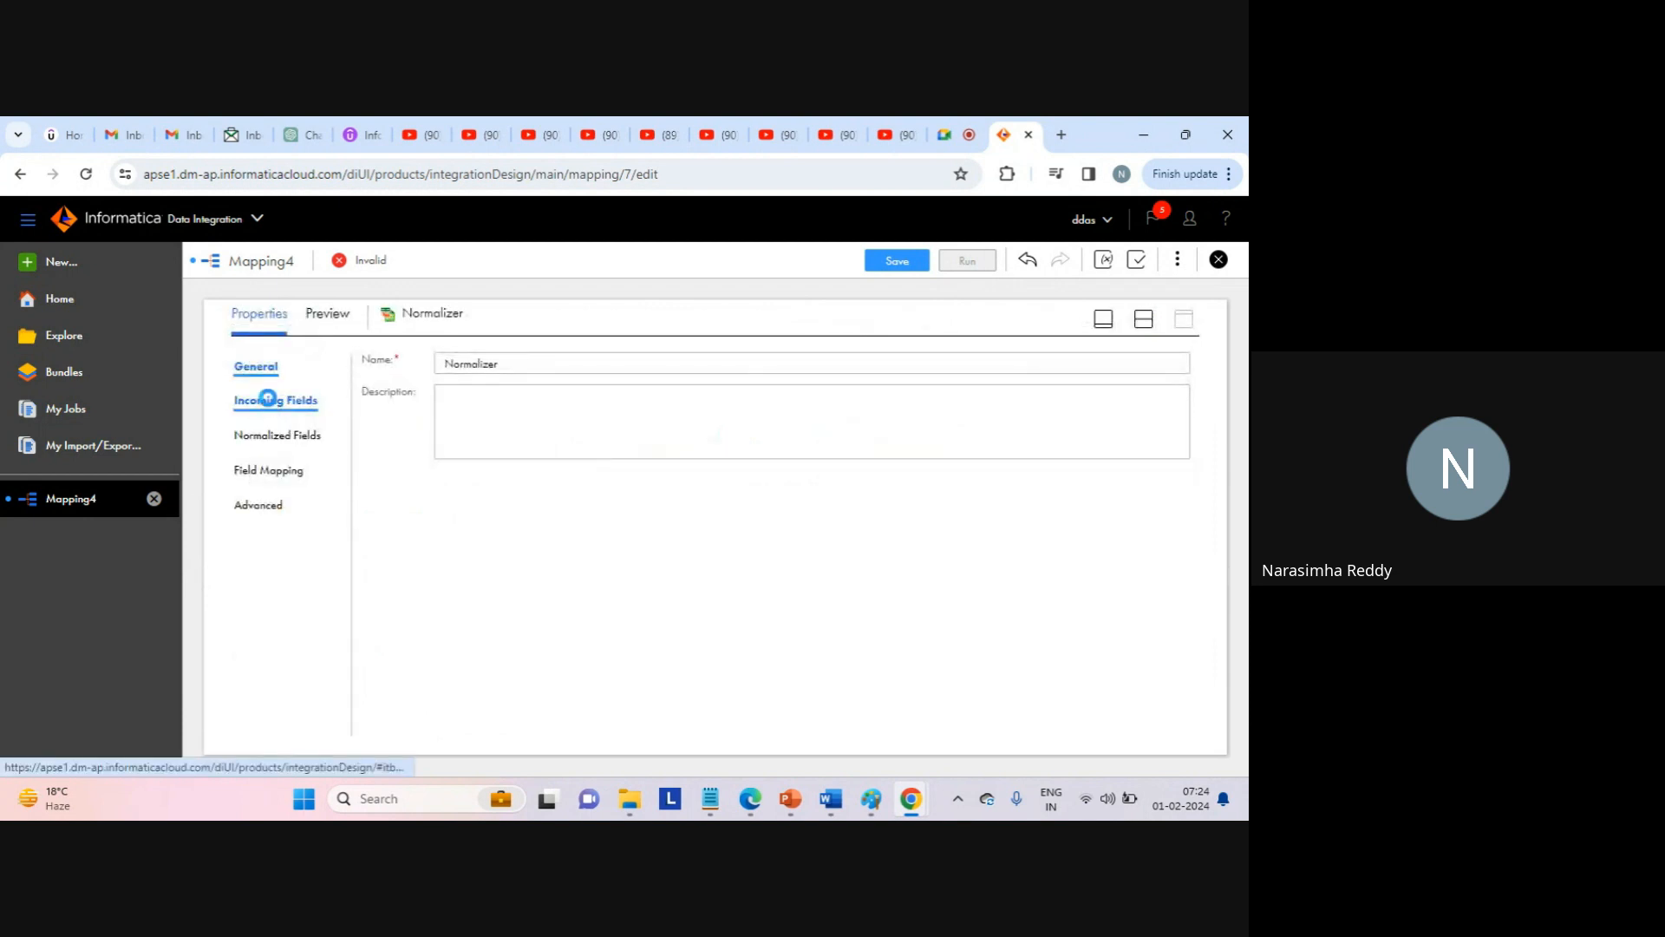
click(272, 403)
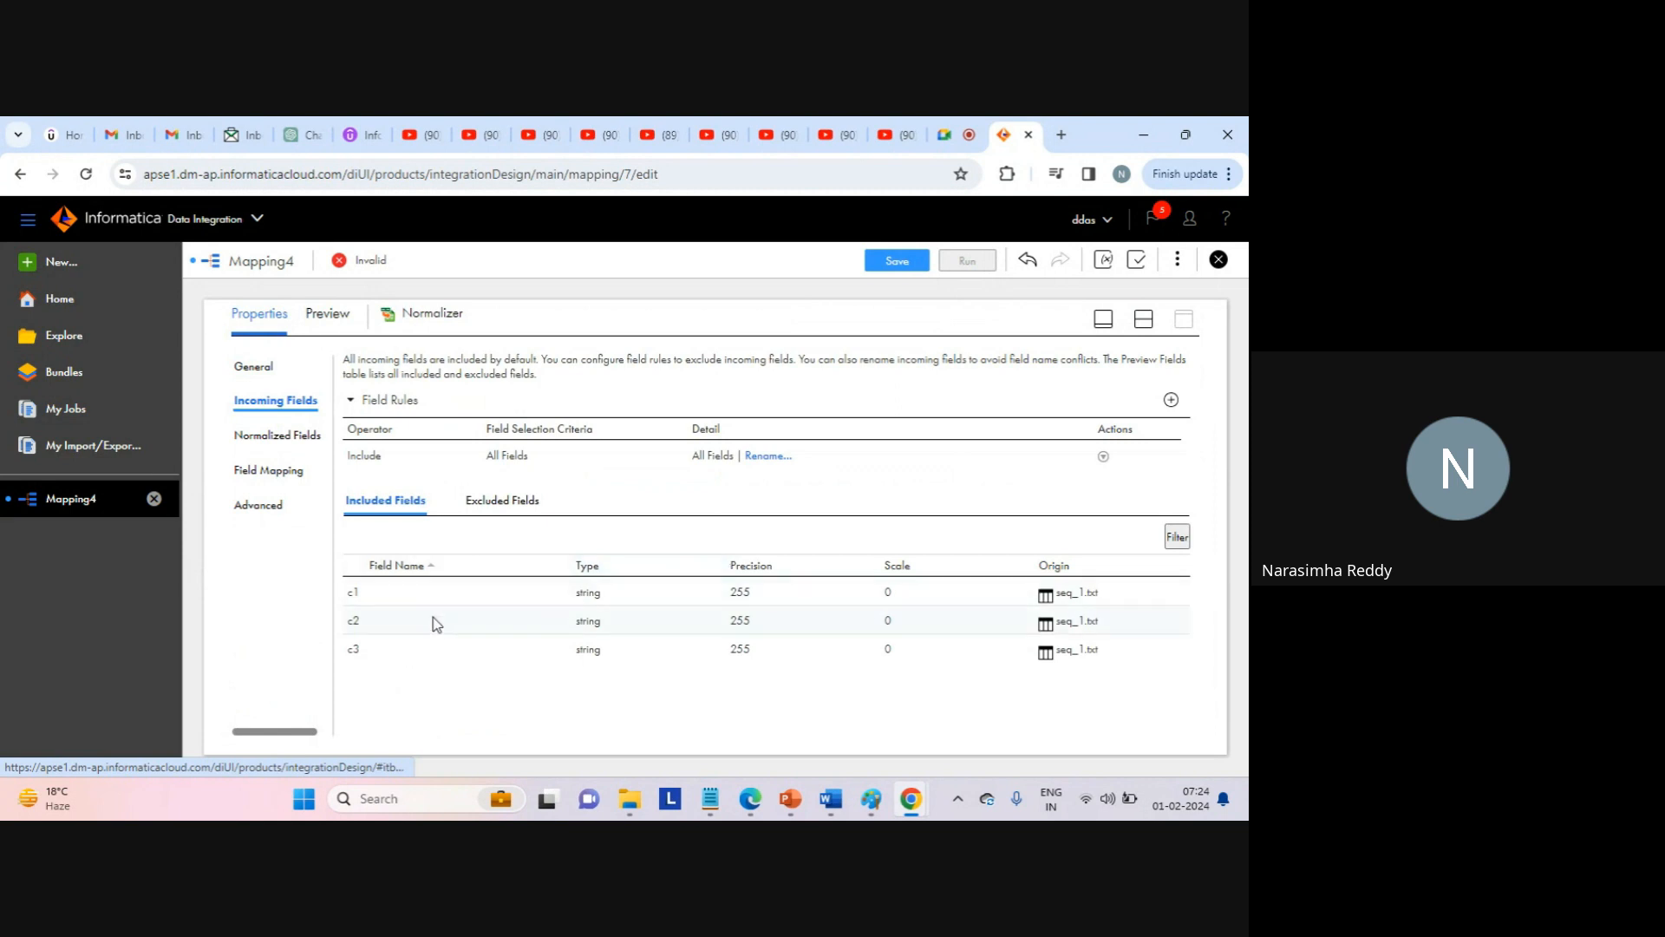
click(283, 435)
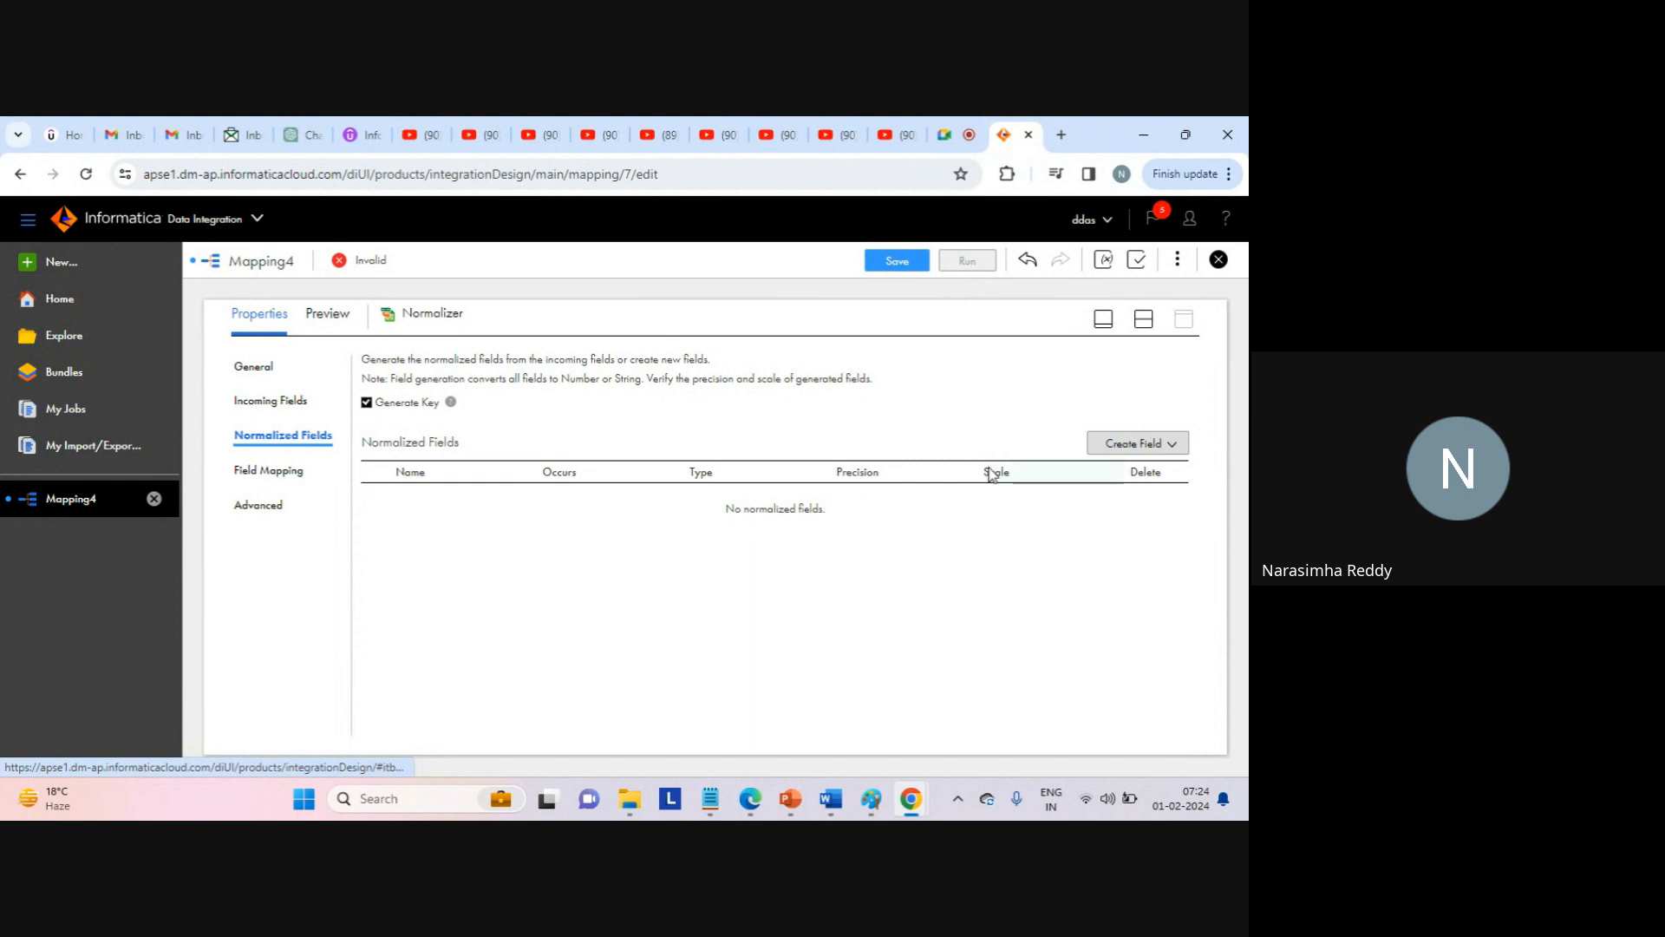
Create a new normalized field and rename NewField to pivot (string, precision 255, occurs 1).
click(1177, 448)
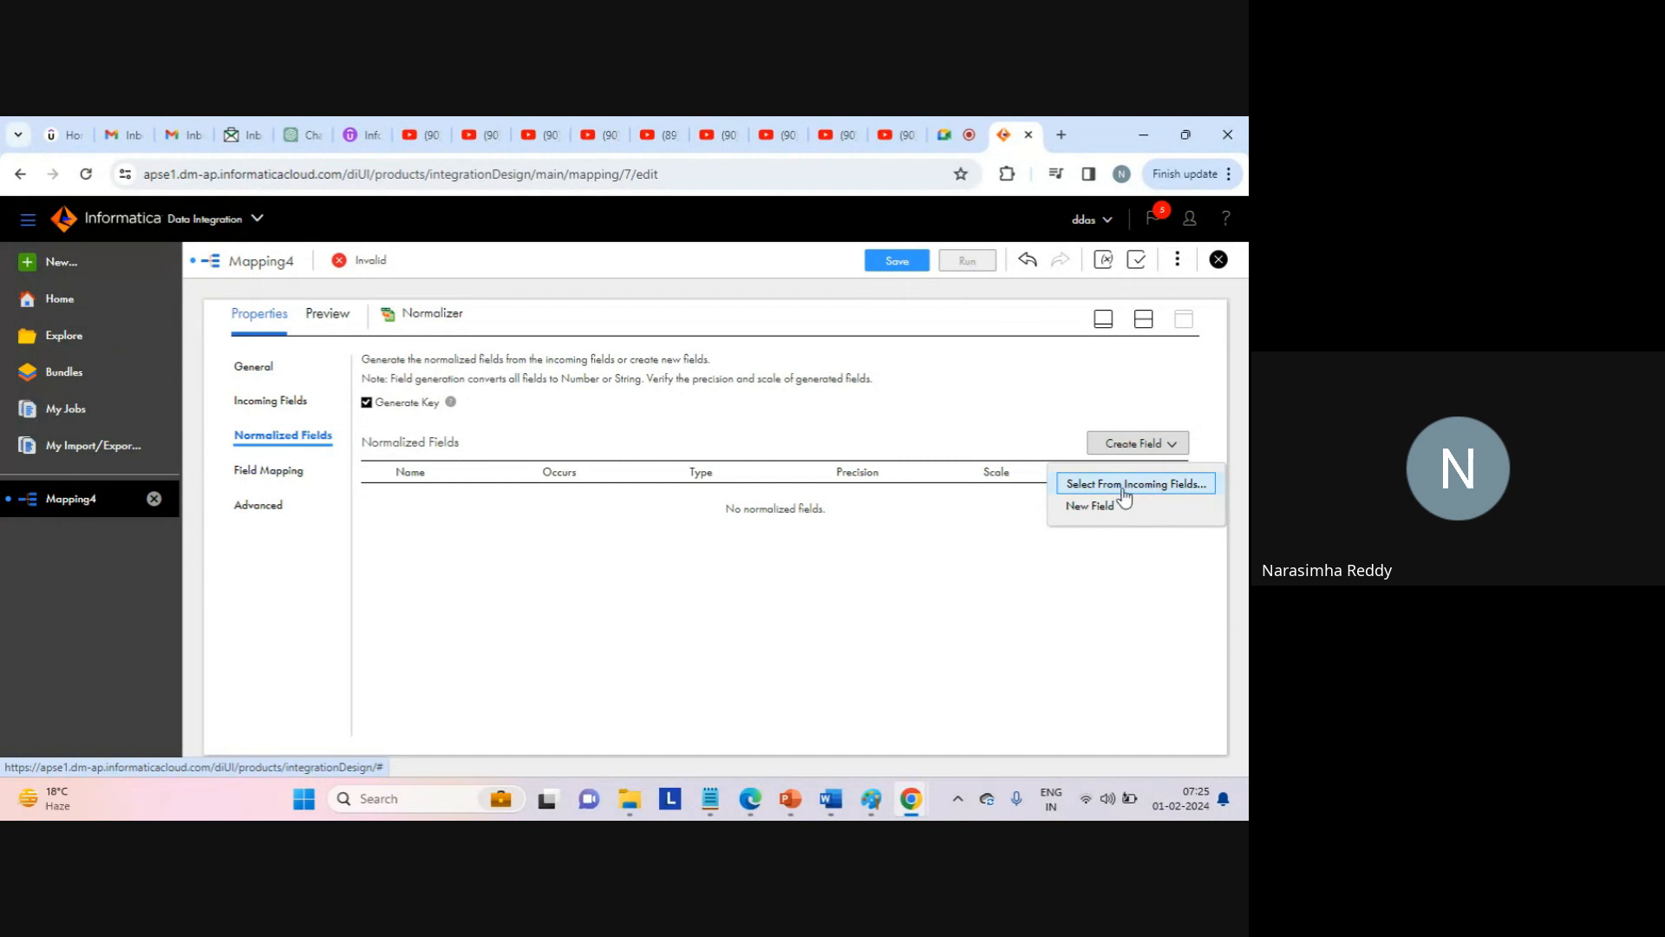
click(1092, 507)
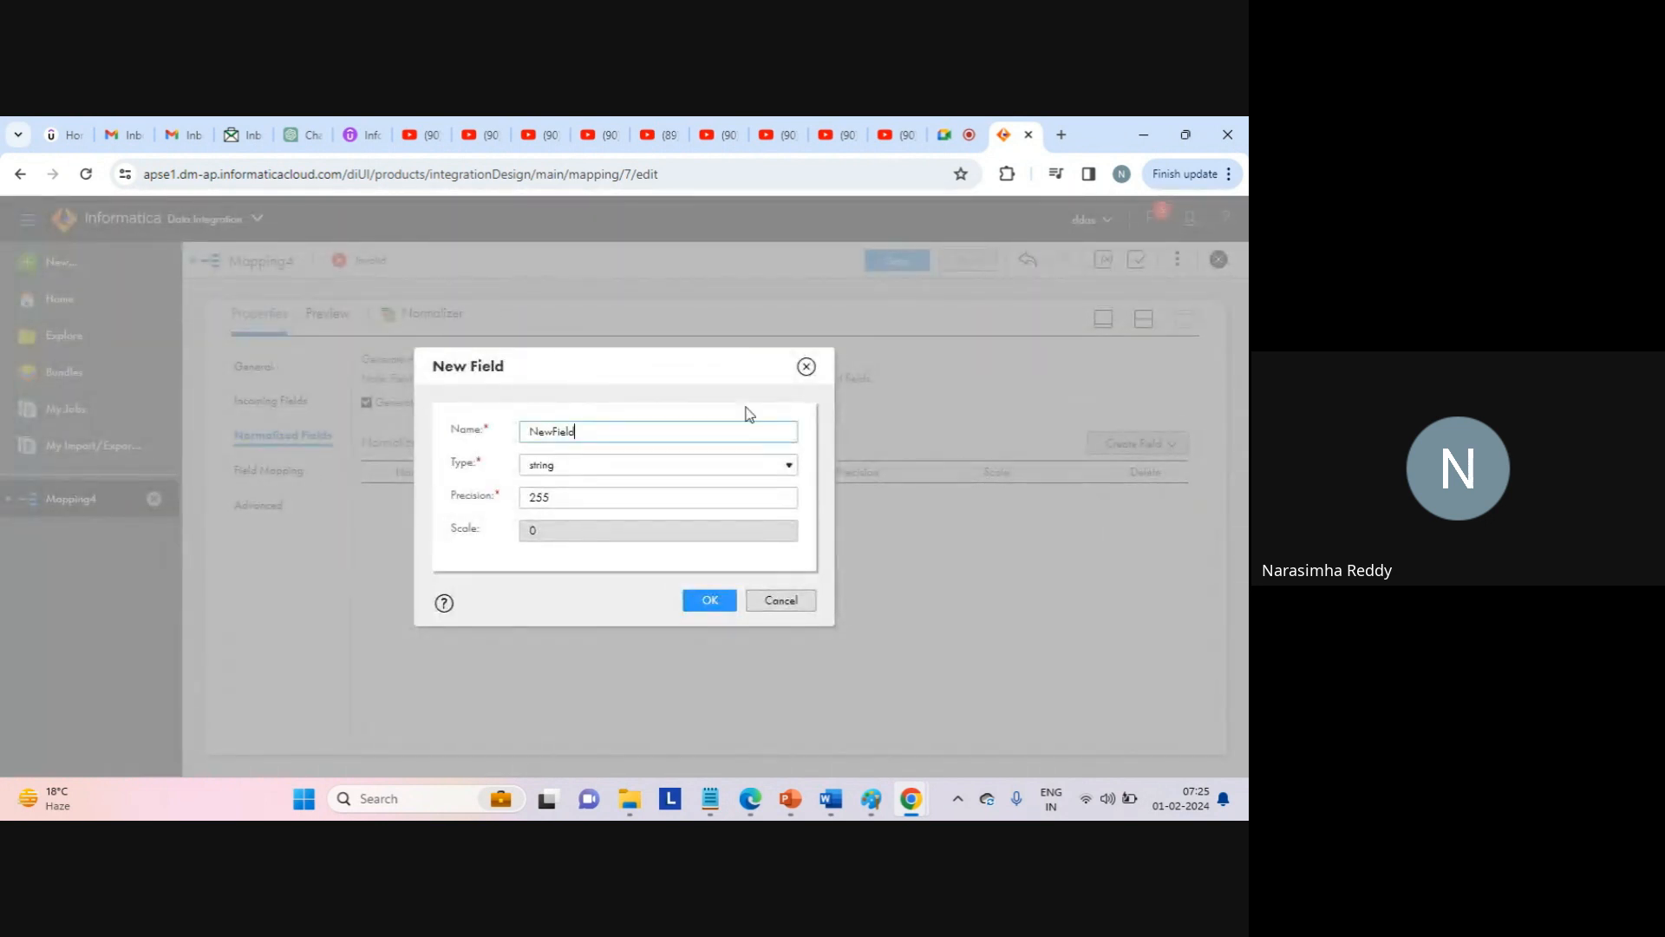
double_click(553, 426)
text(pivot_1)
key(BackSpace)
key(BackSpace)
click(707, 600)
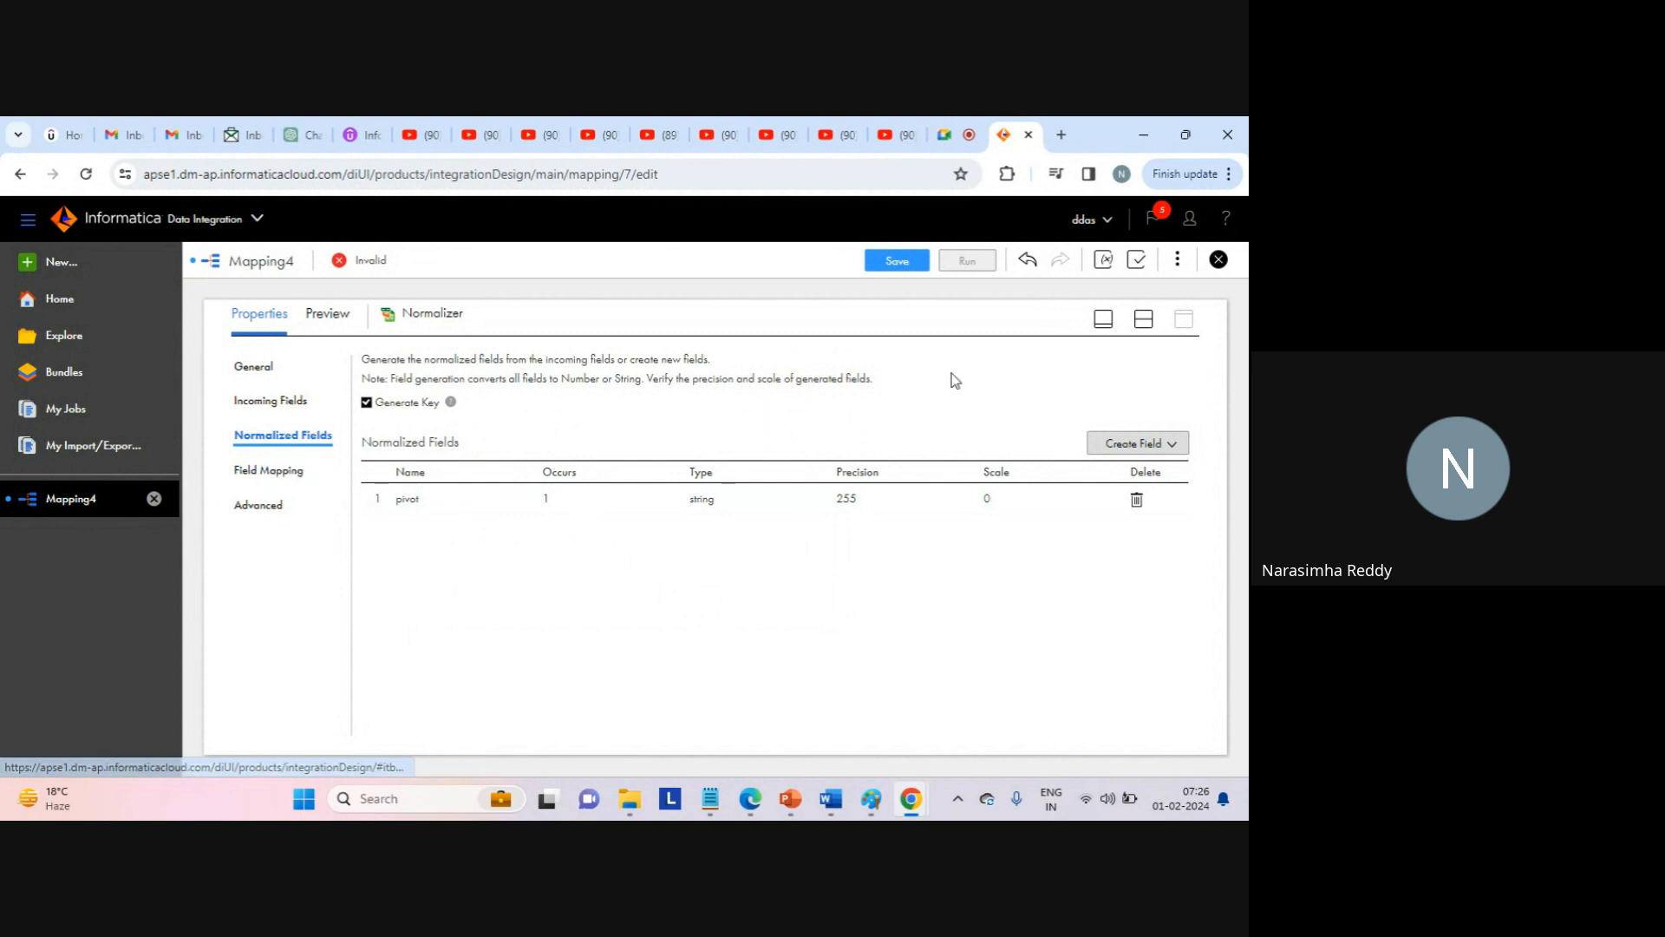
In Field Mapping, map incoming c1 onto pivot, then select the Target node.
click(295, 484)
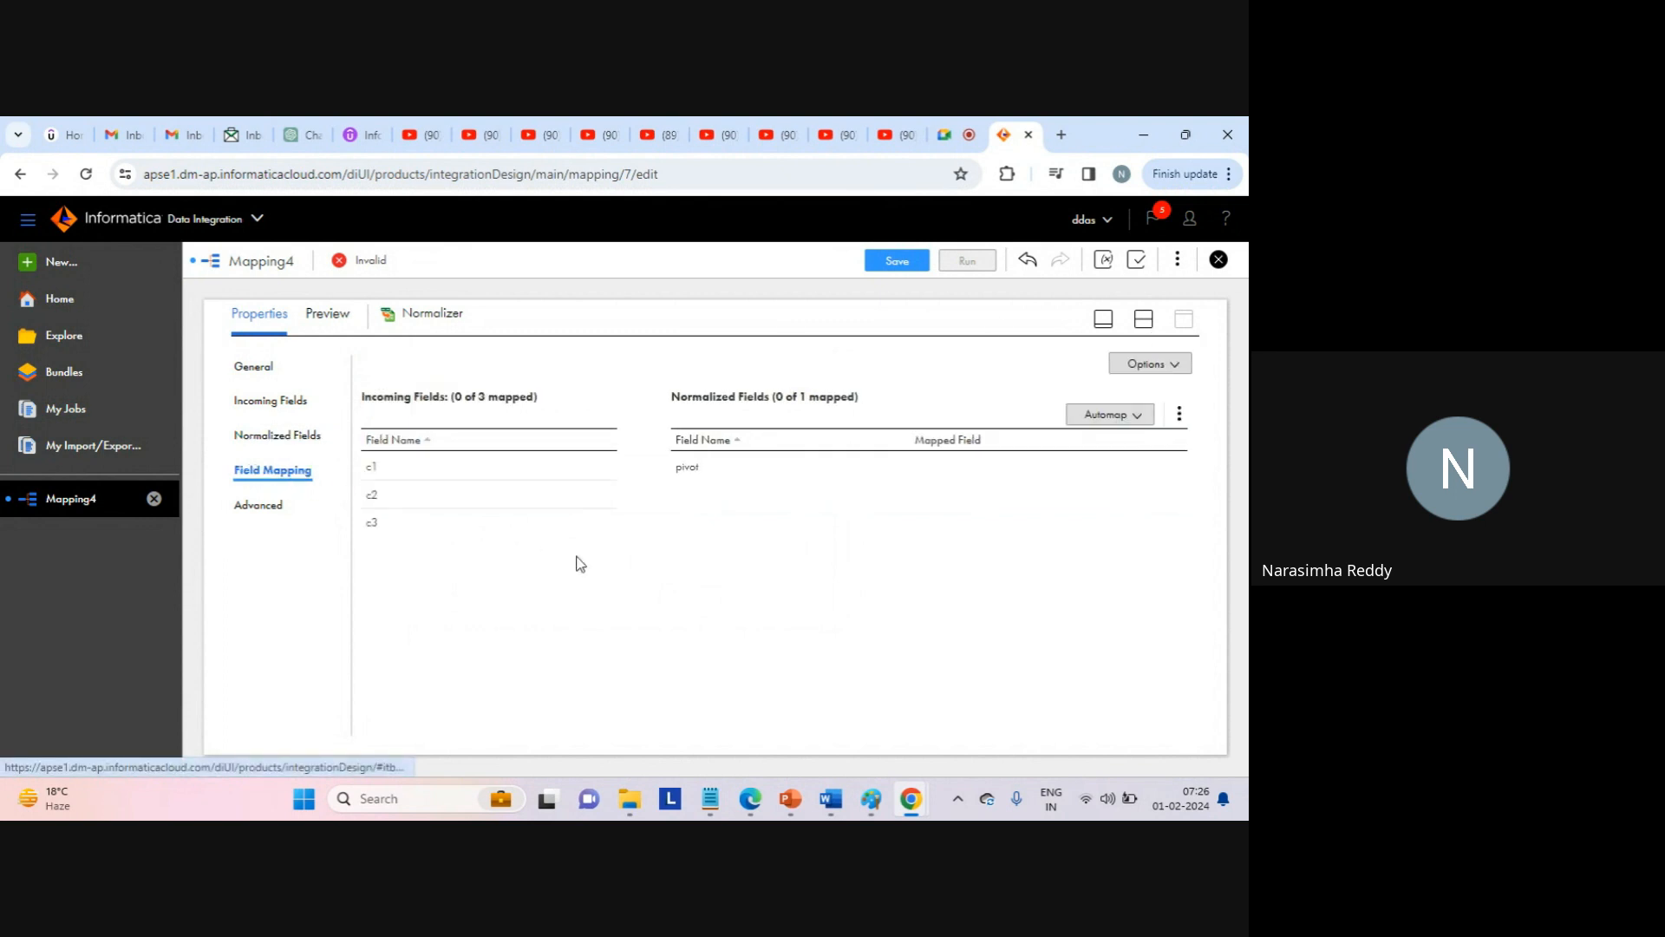
click(526, 470)
drag(524, 465, 668, 472)
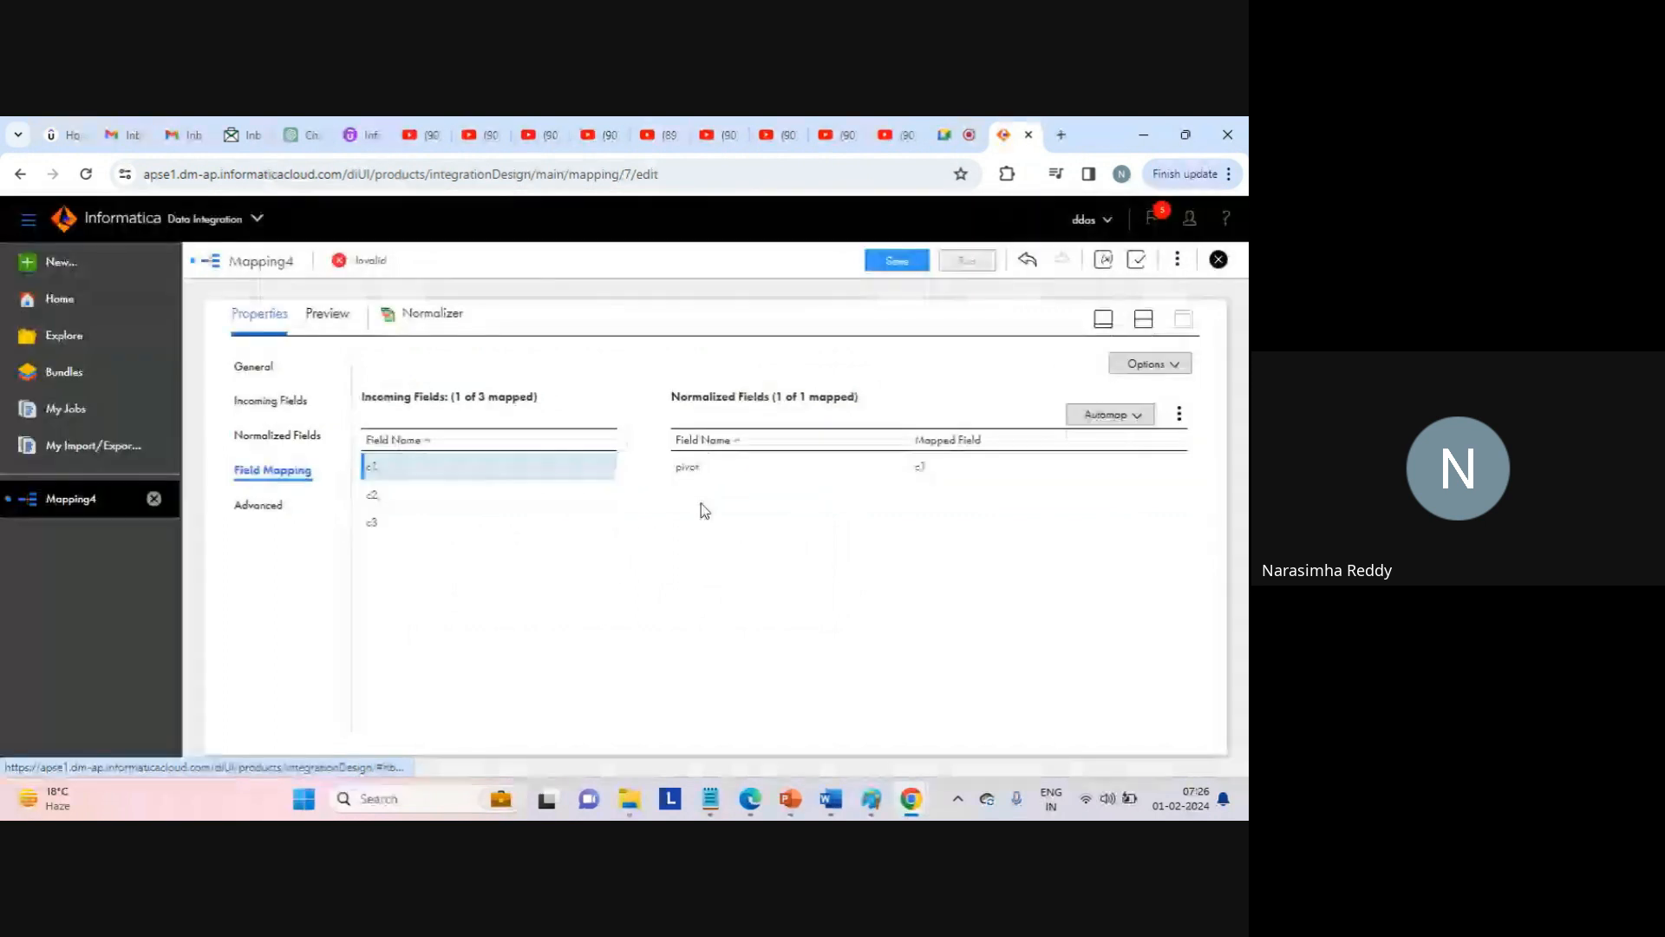
click(1143, 319)
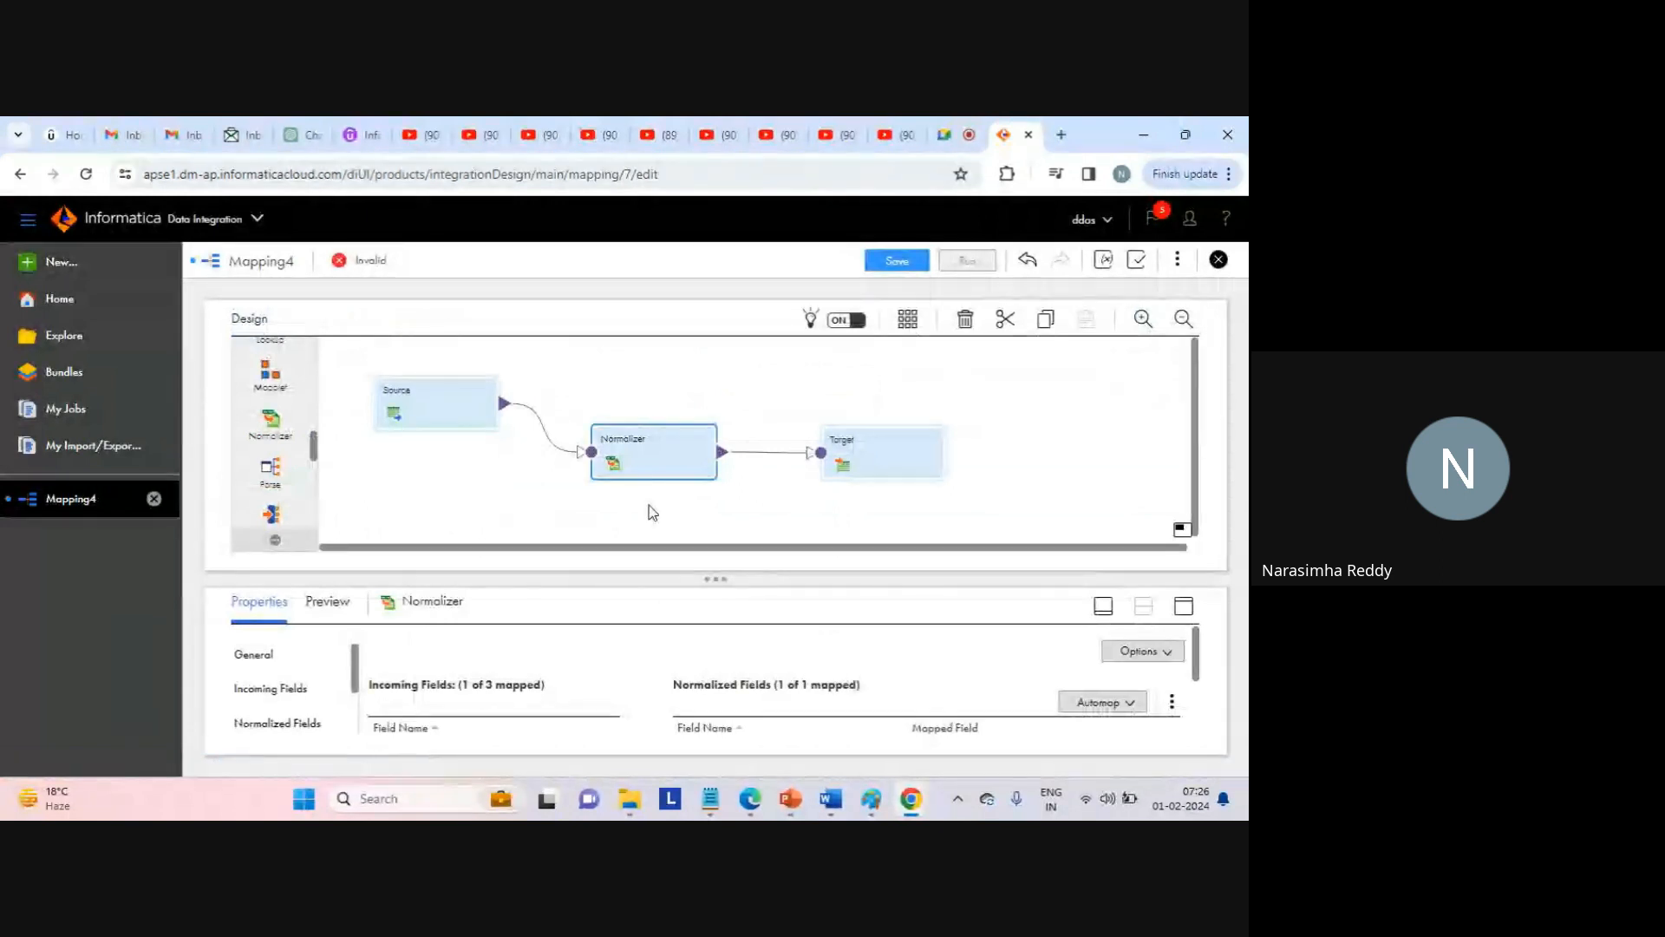
click(869, 458)
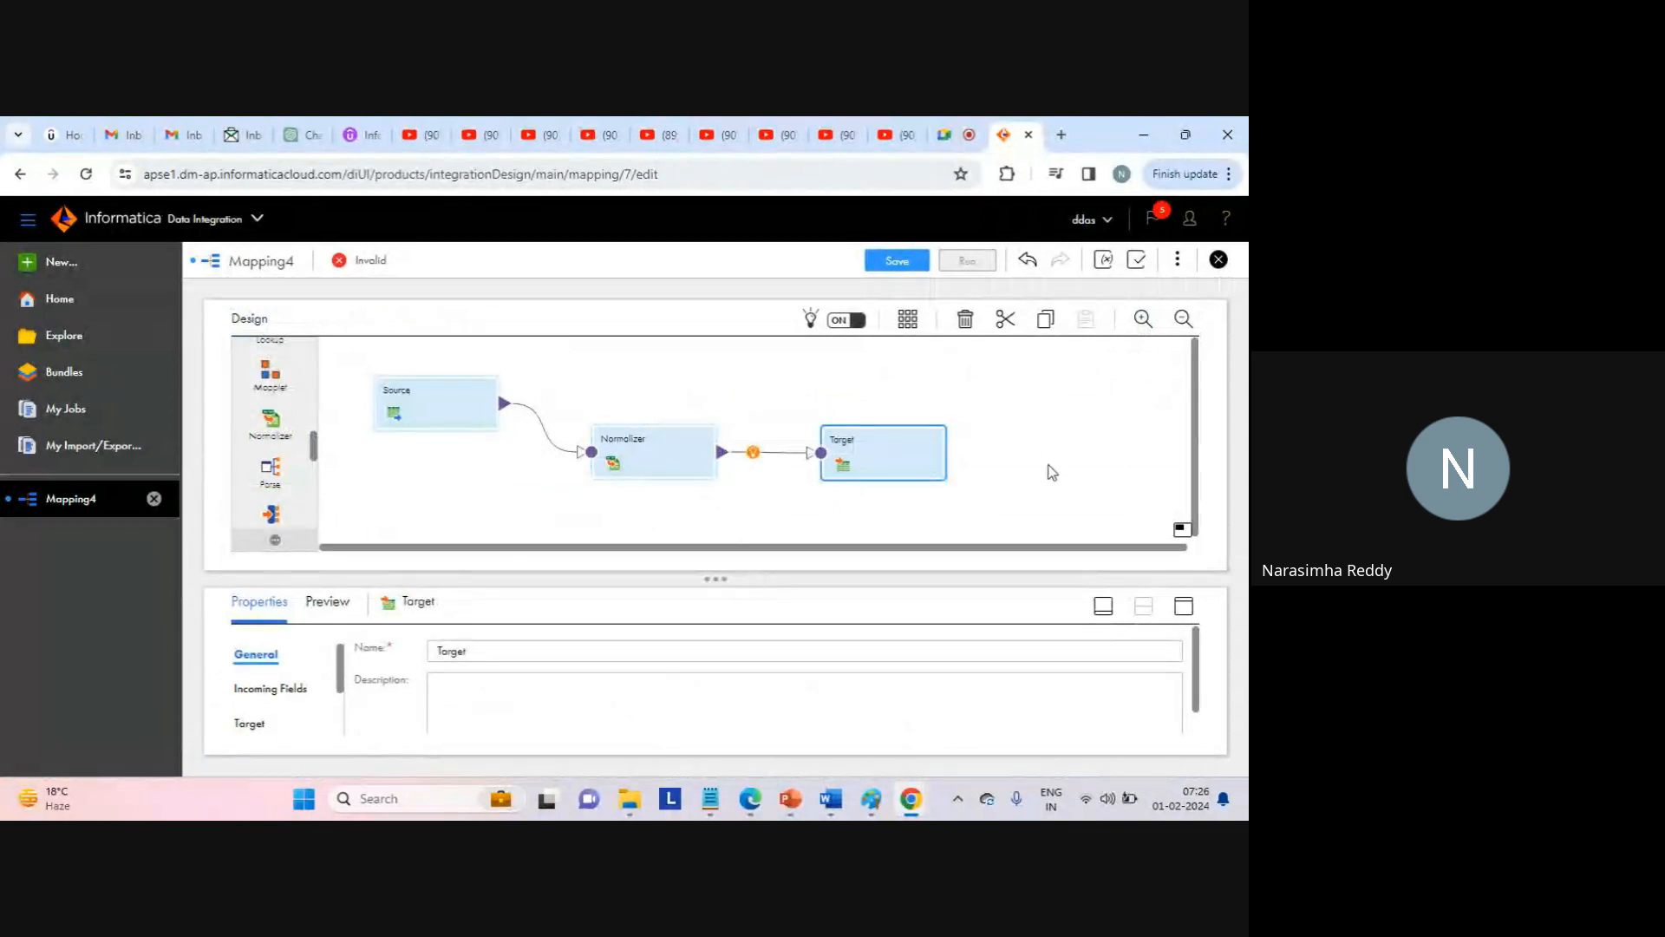
Set the Target connection to web_target_file_connection (Flat File).
click(1184, 607)
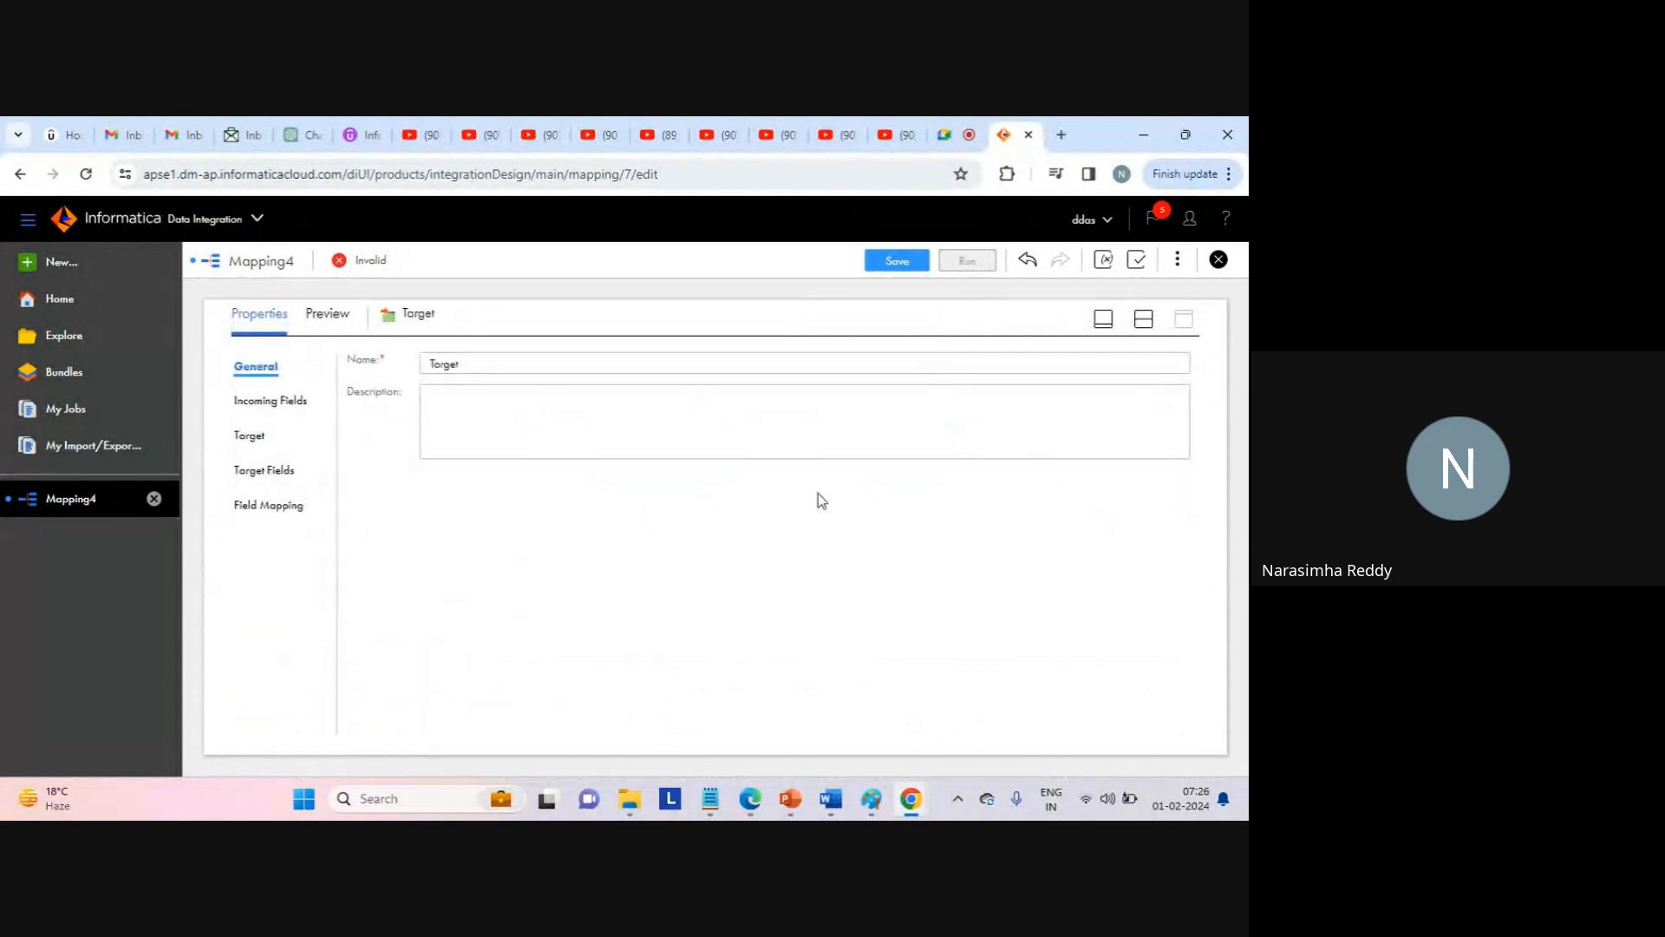
click(249, 437)
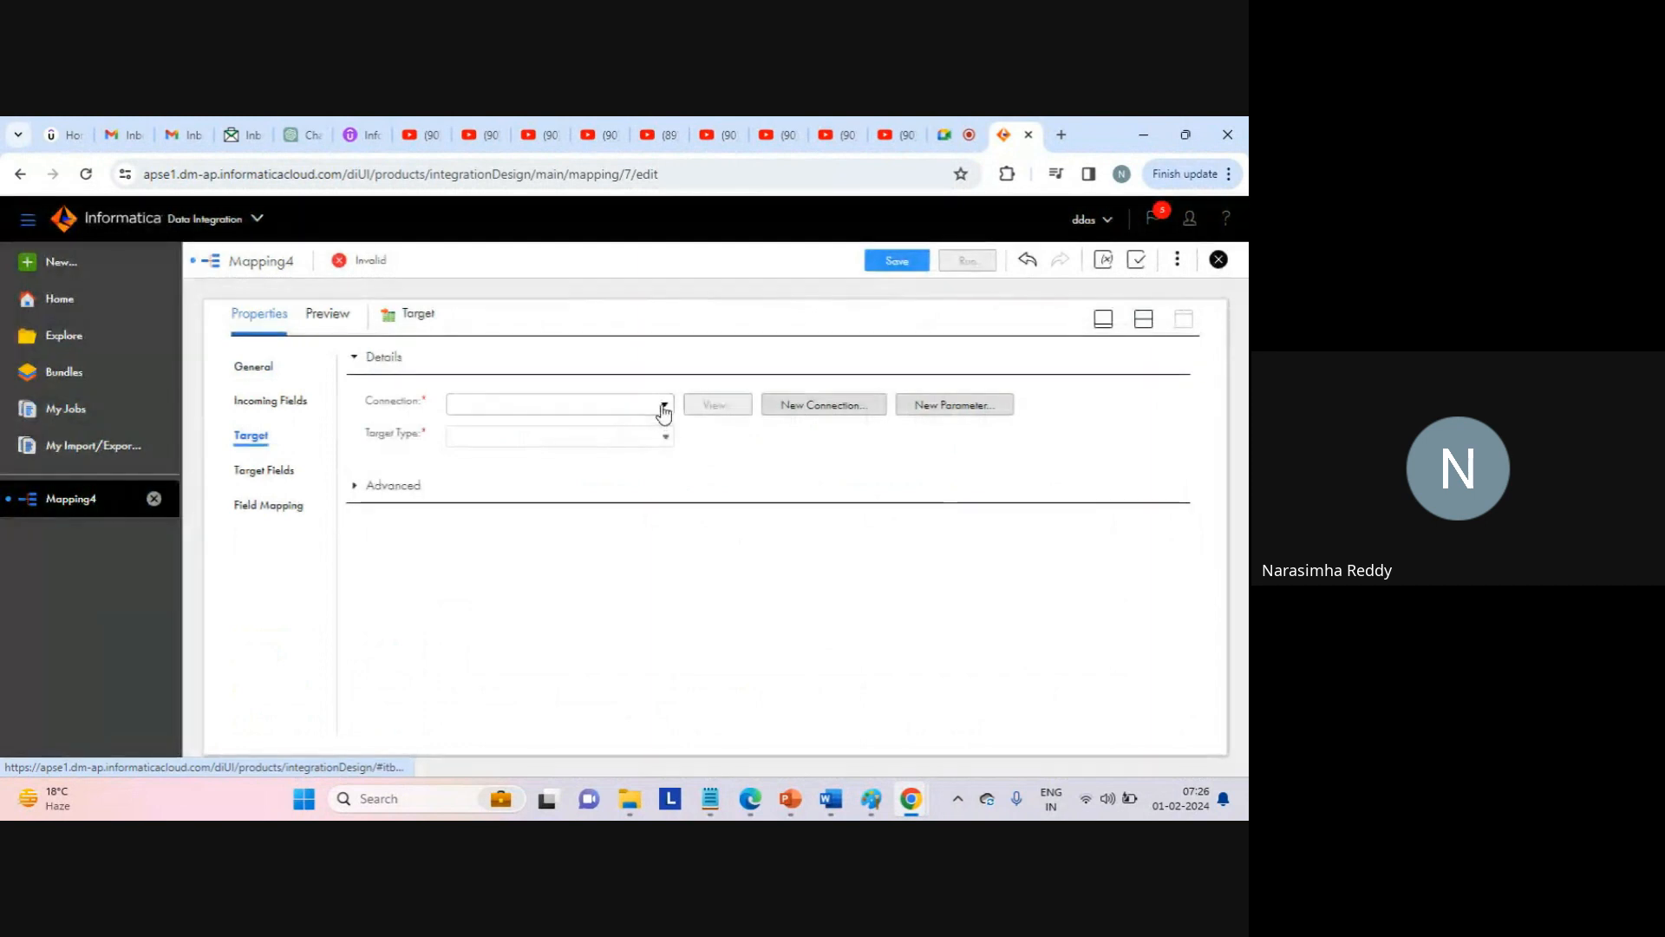
click(663, 407)
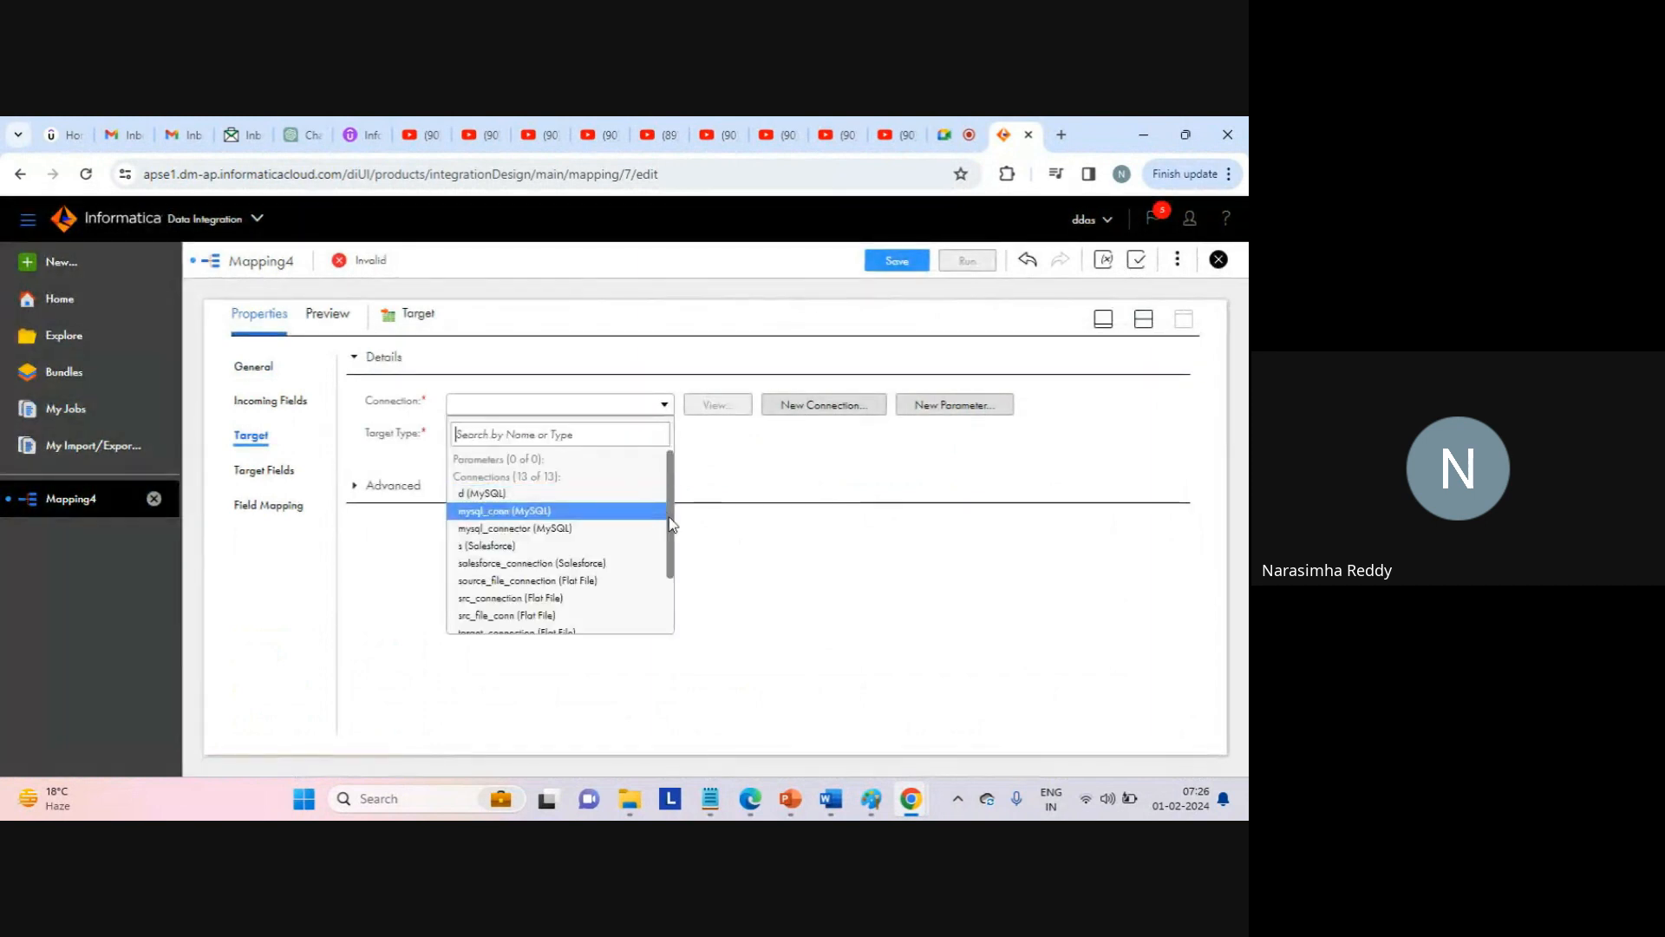
drag(667, 520, 673, 607)
click(560, 626)
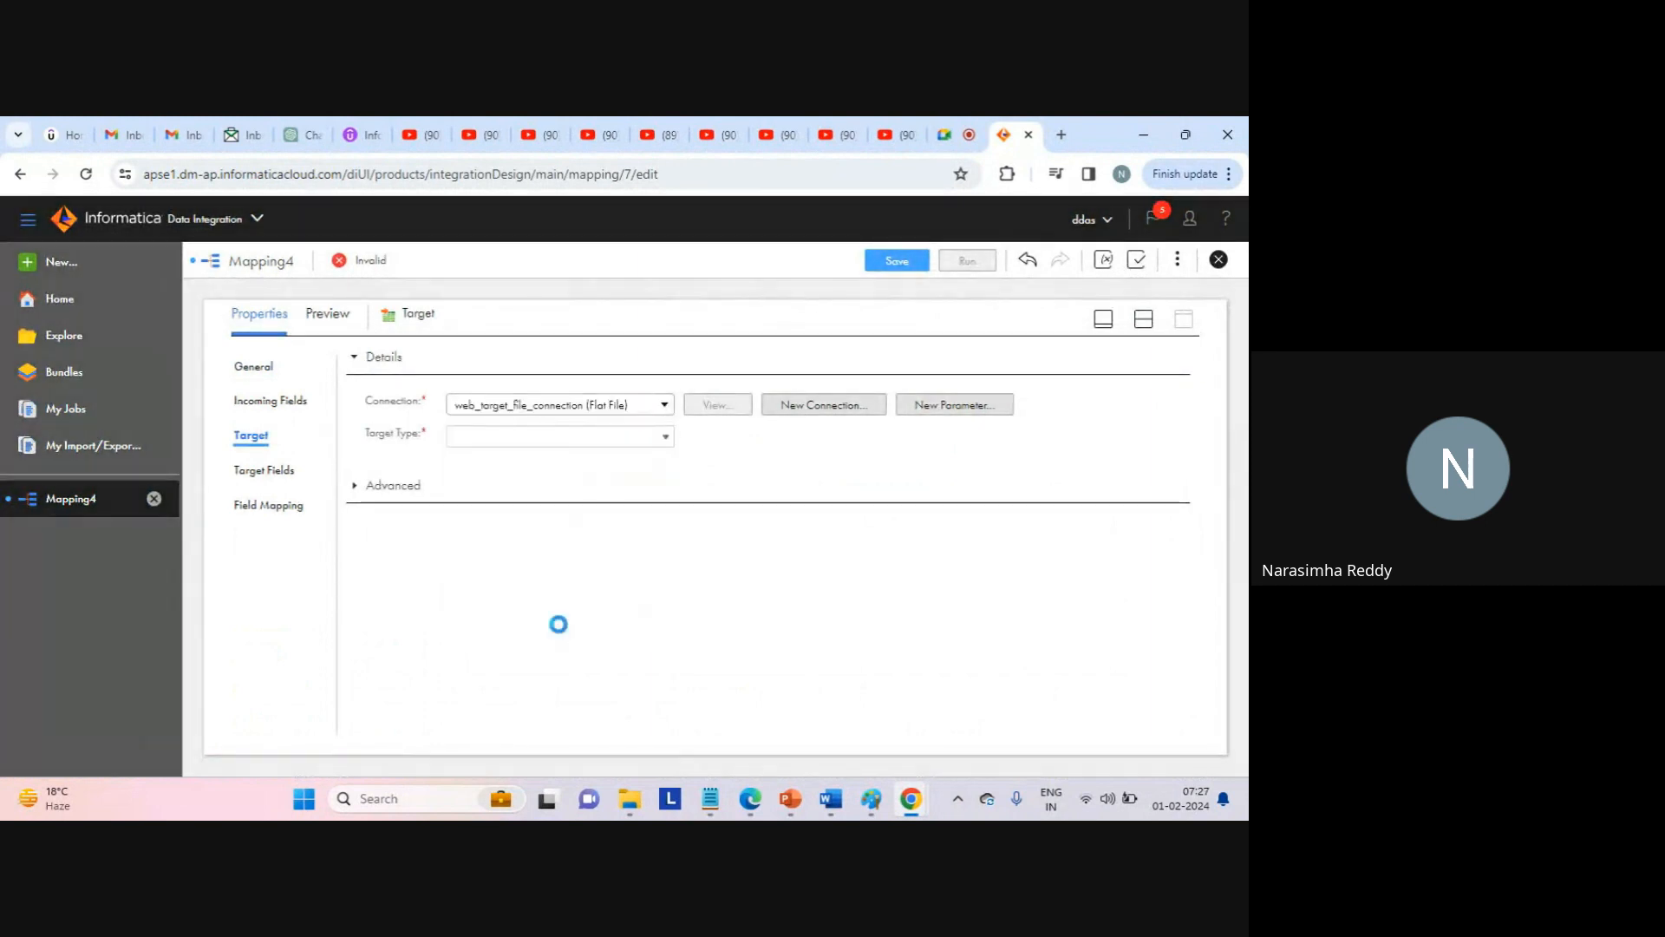
Mute and unmute the microphone in the video call, then return to the mapping.
click(953, 136)
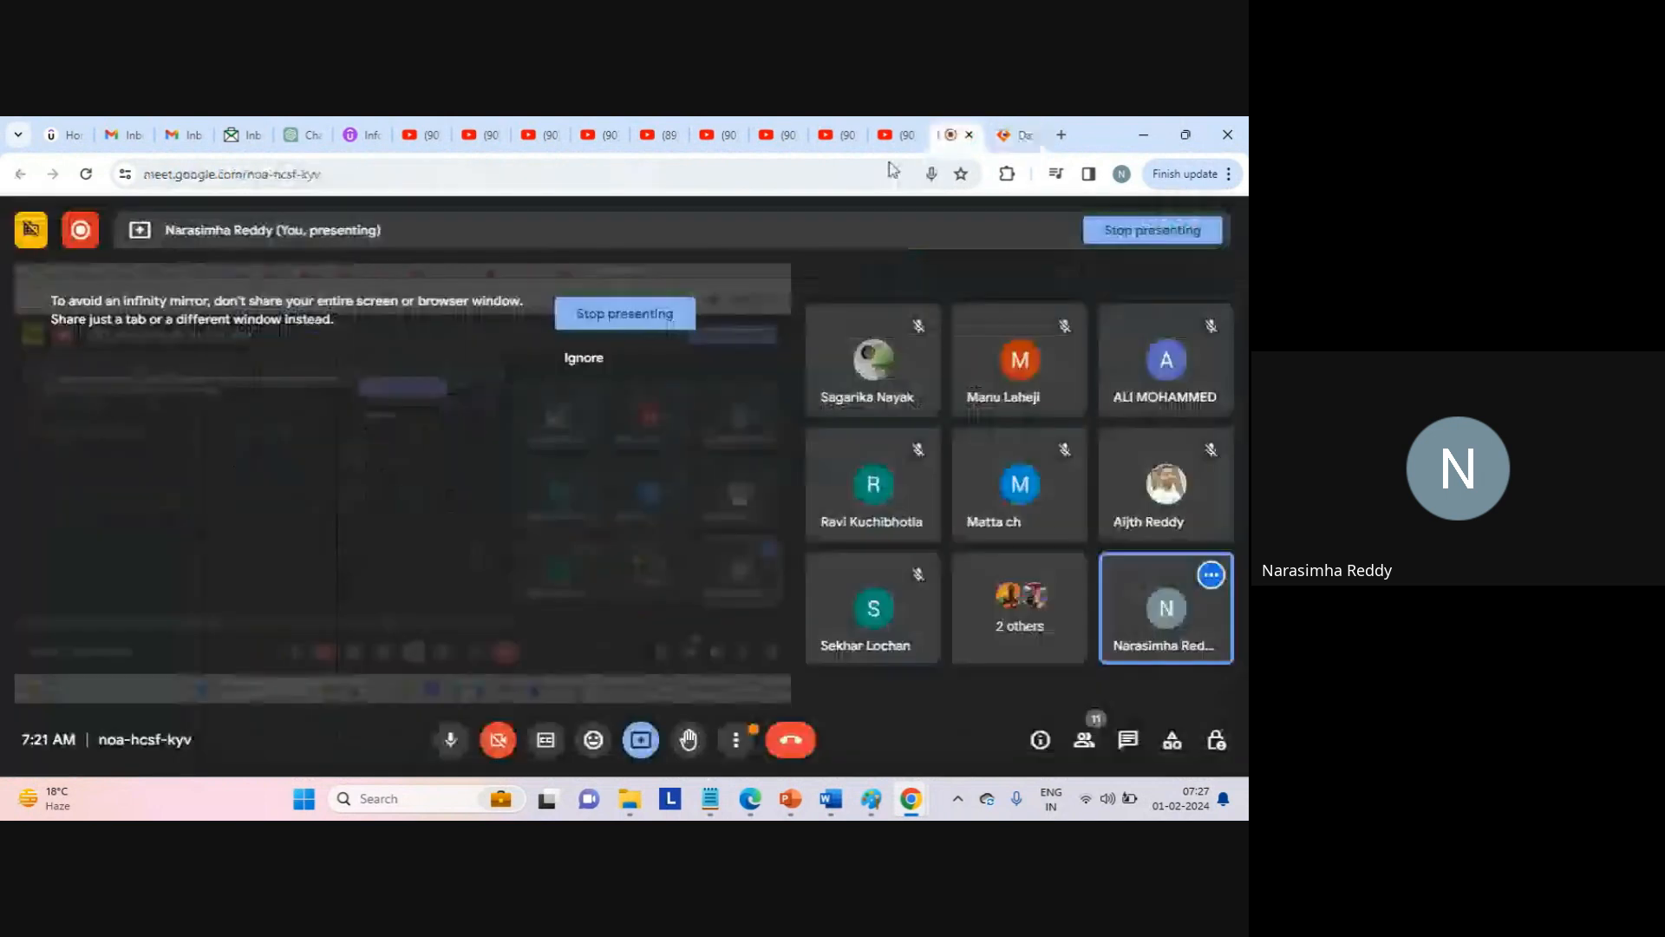
click(450, 741)
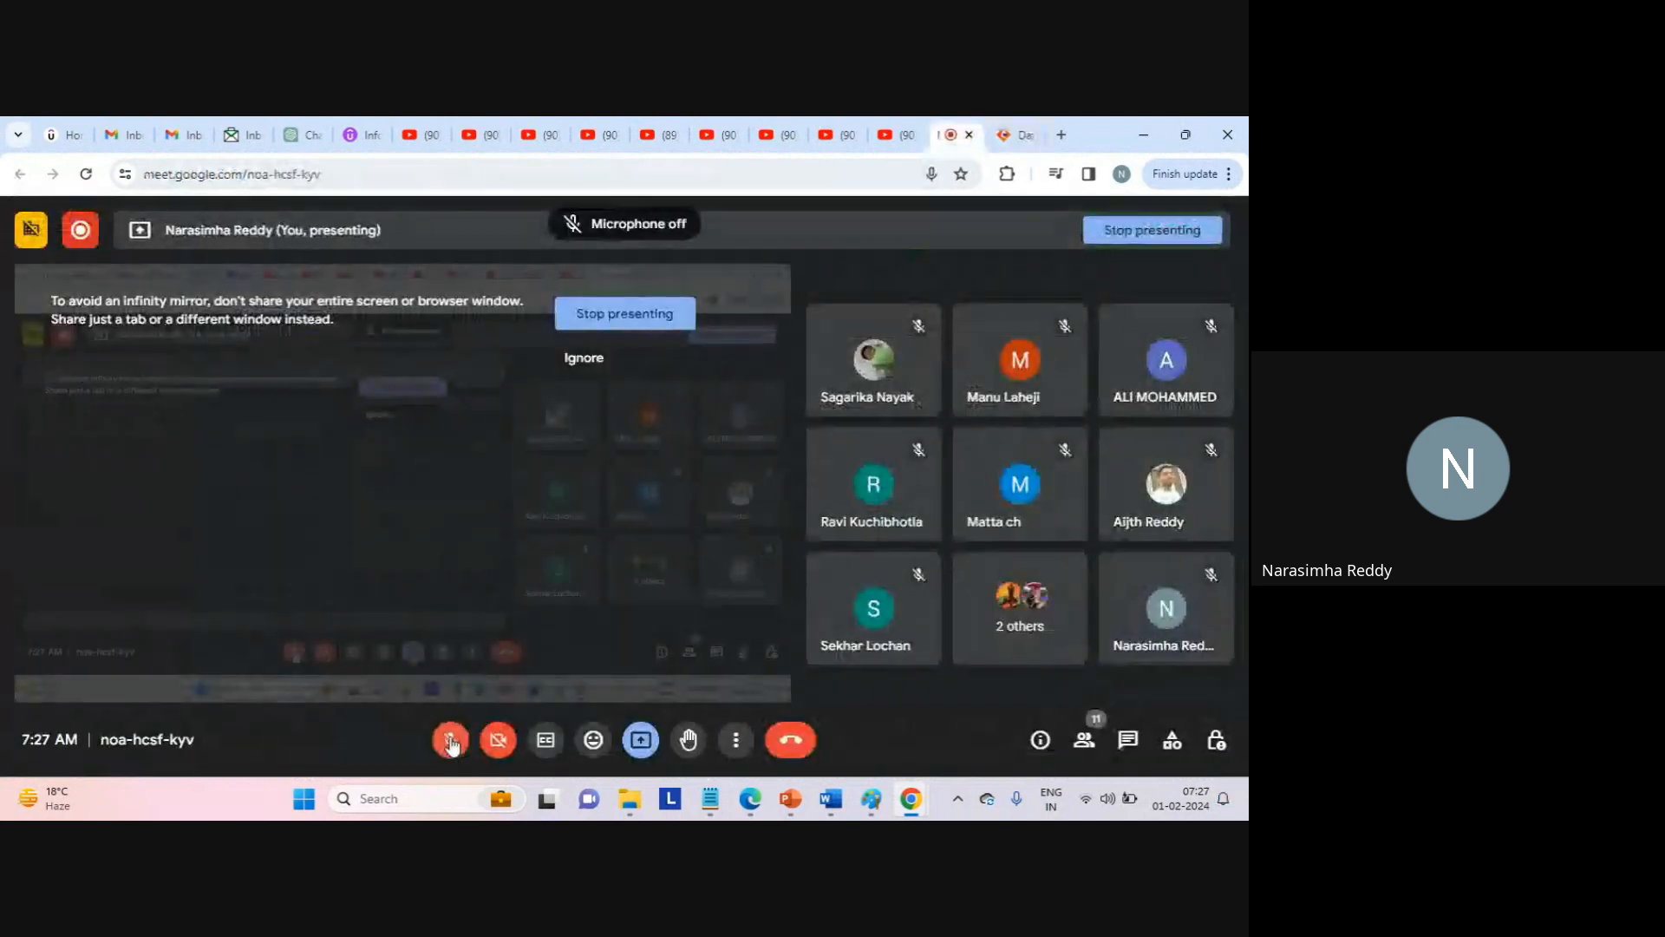
click(450, 740)
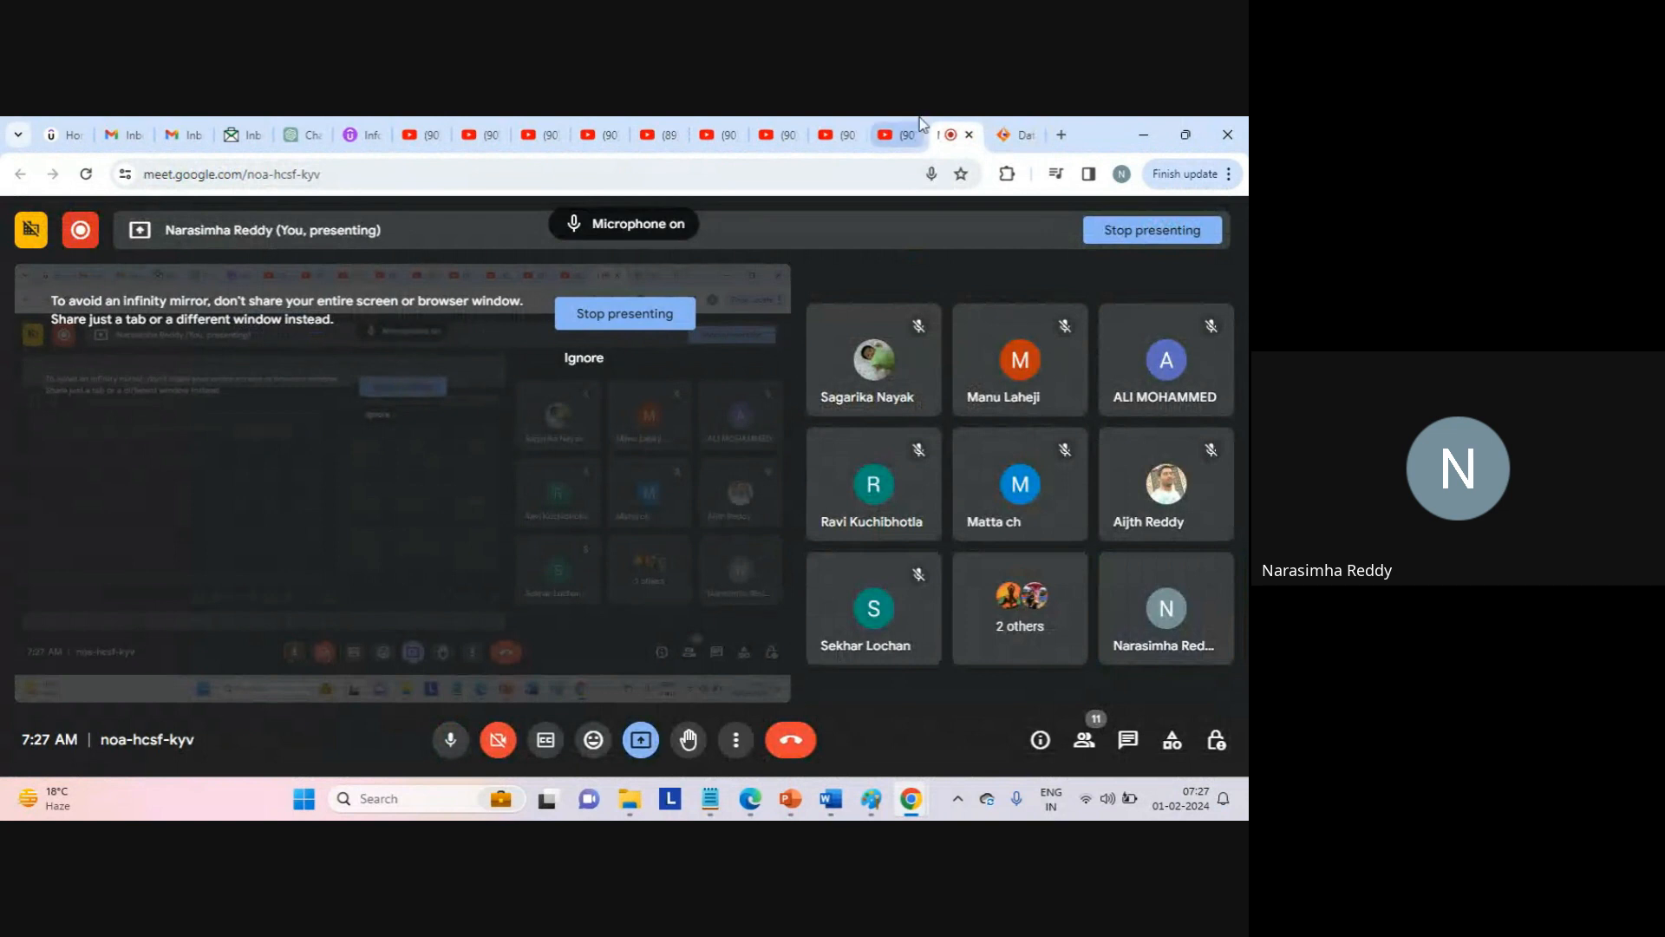
click(999, 134)
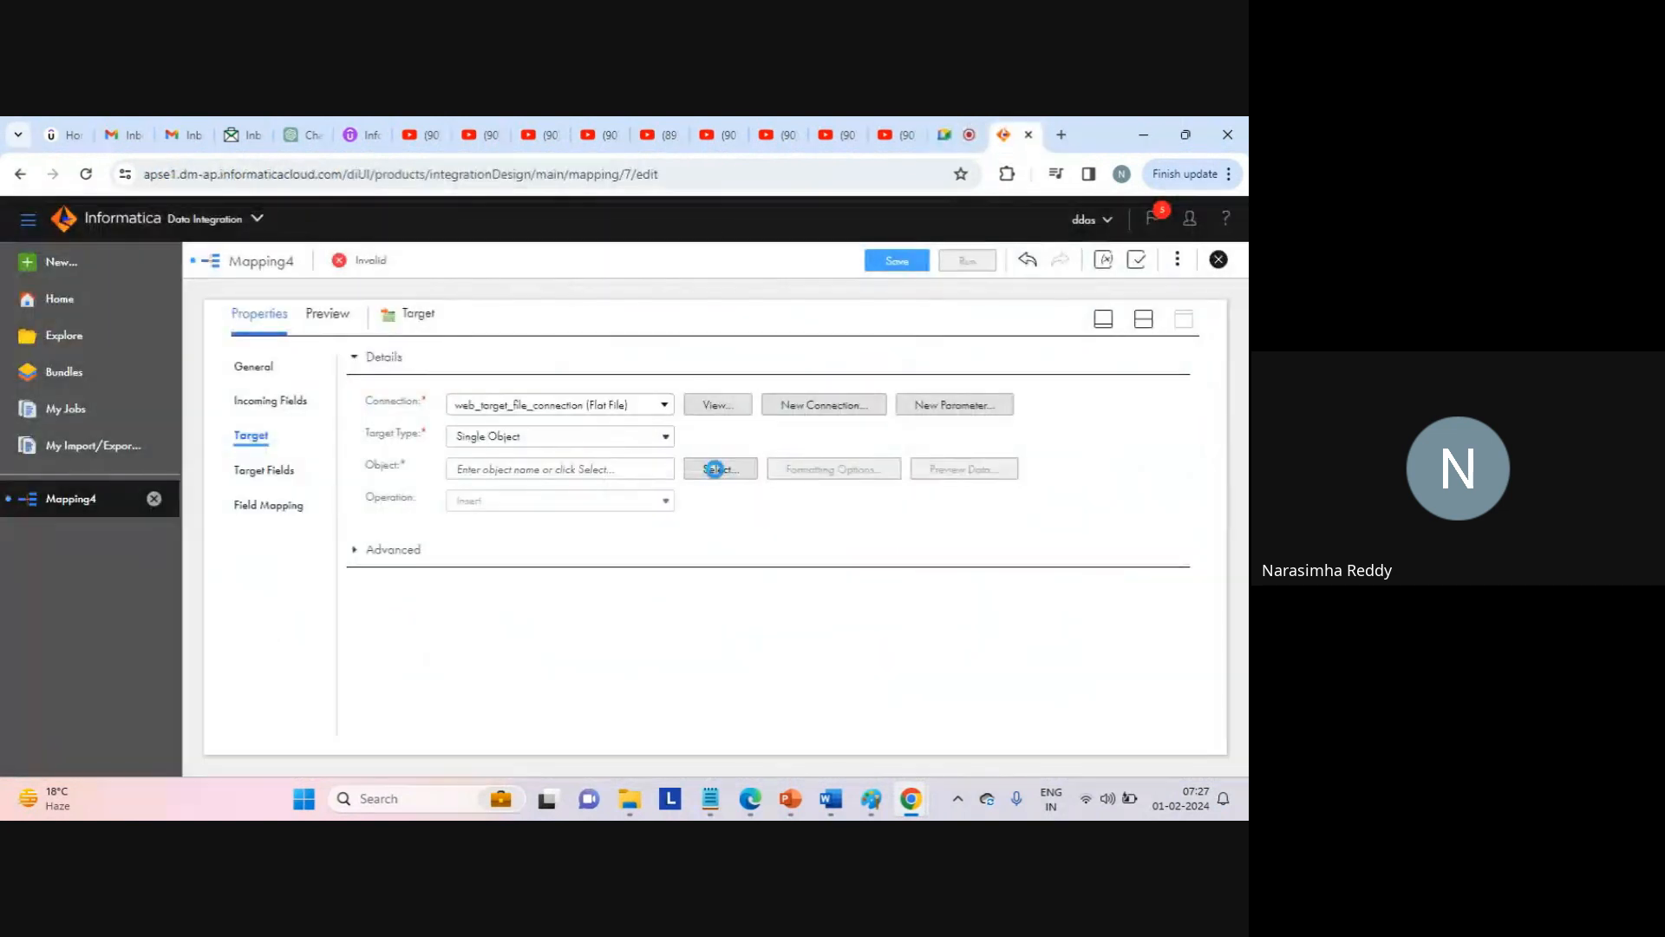
Choose Create New at Runtime for the target with static file name normalizer_res_1.txt.
click(714, 468)
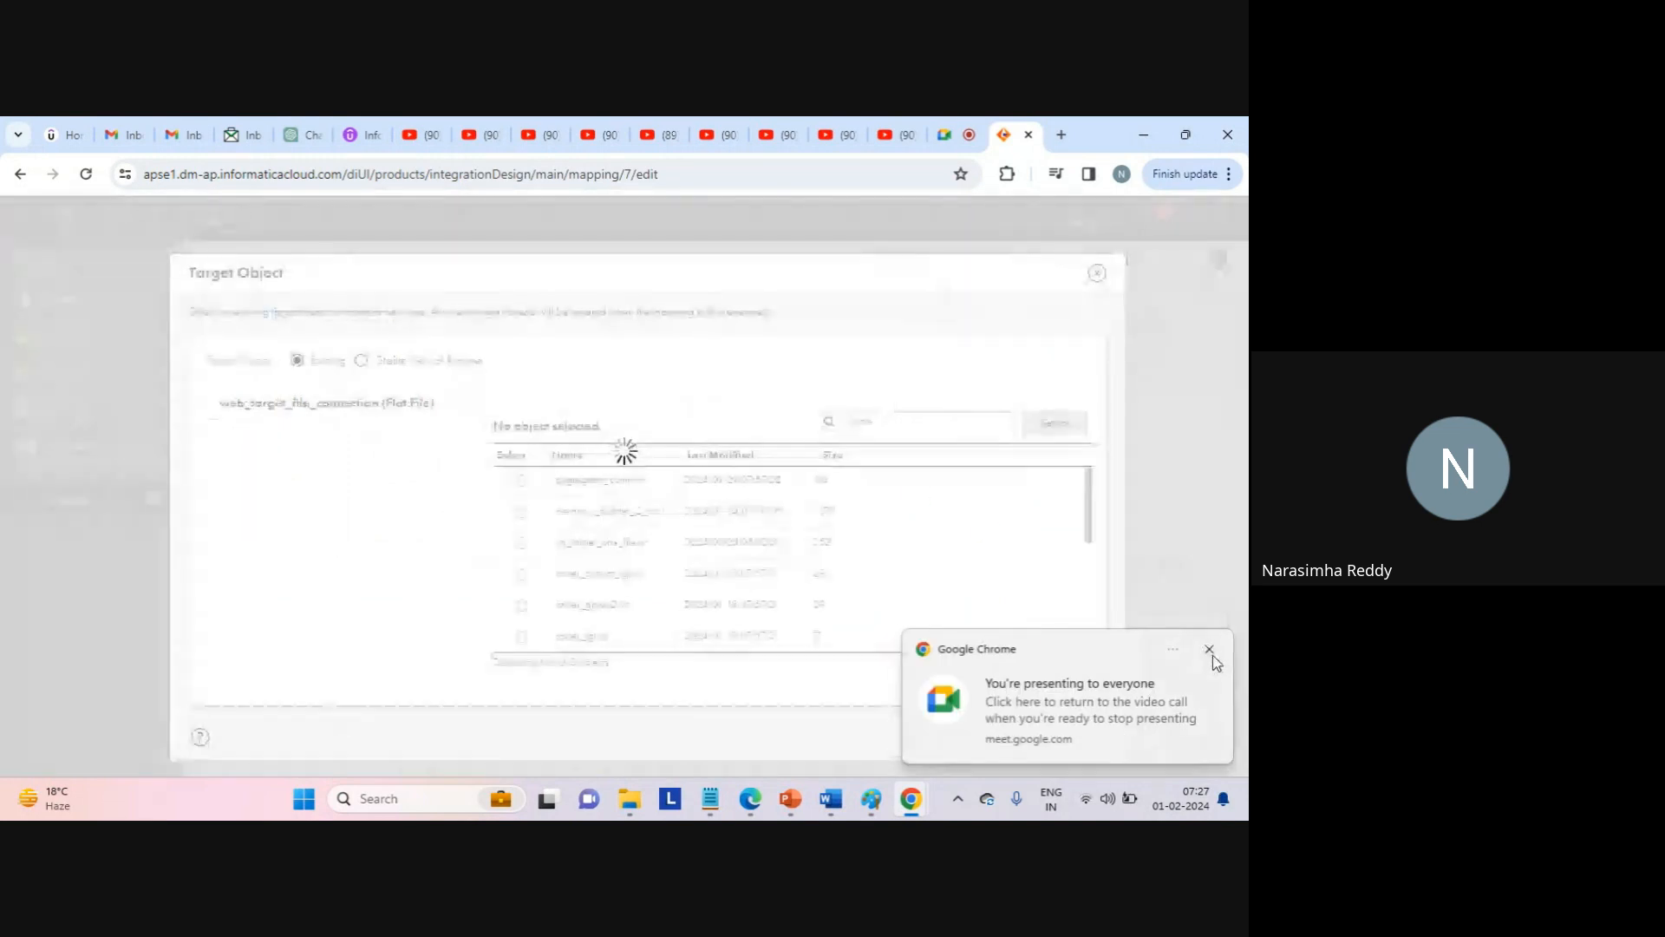
click(361, 363)
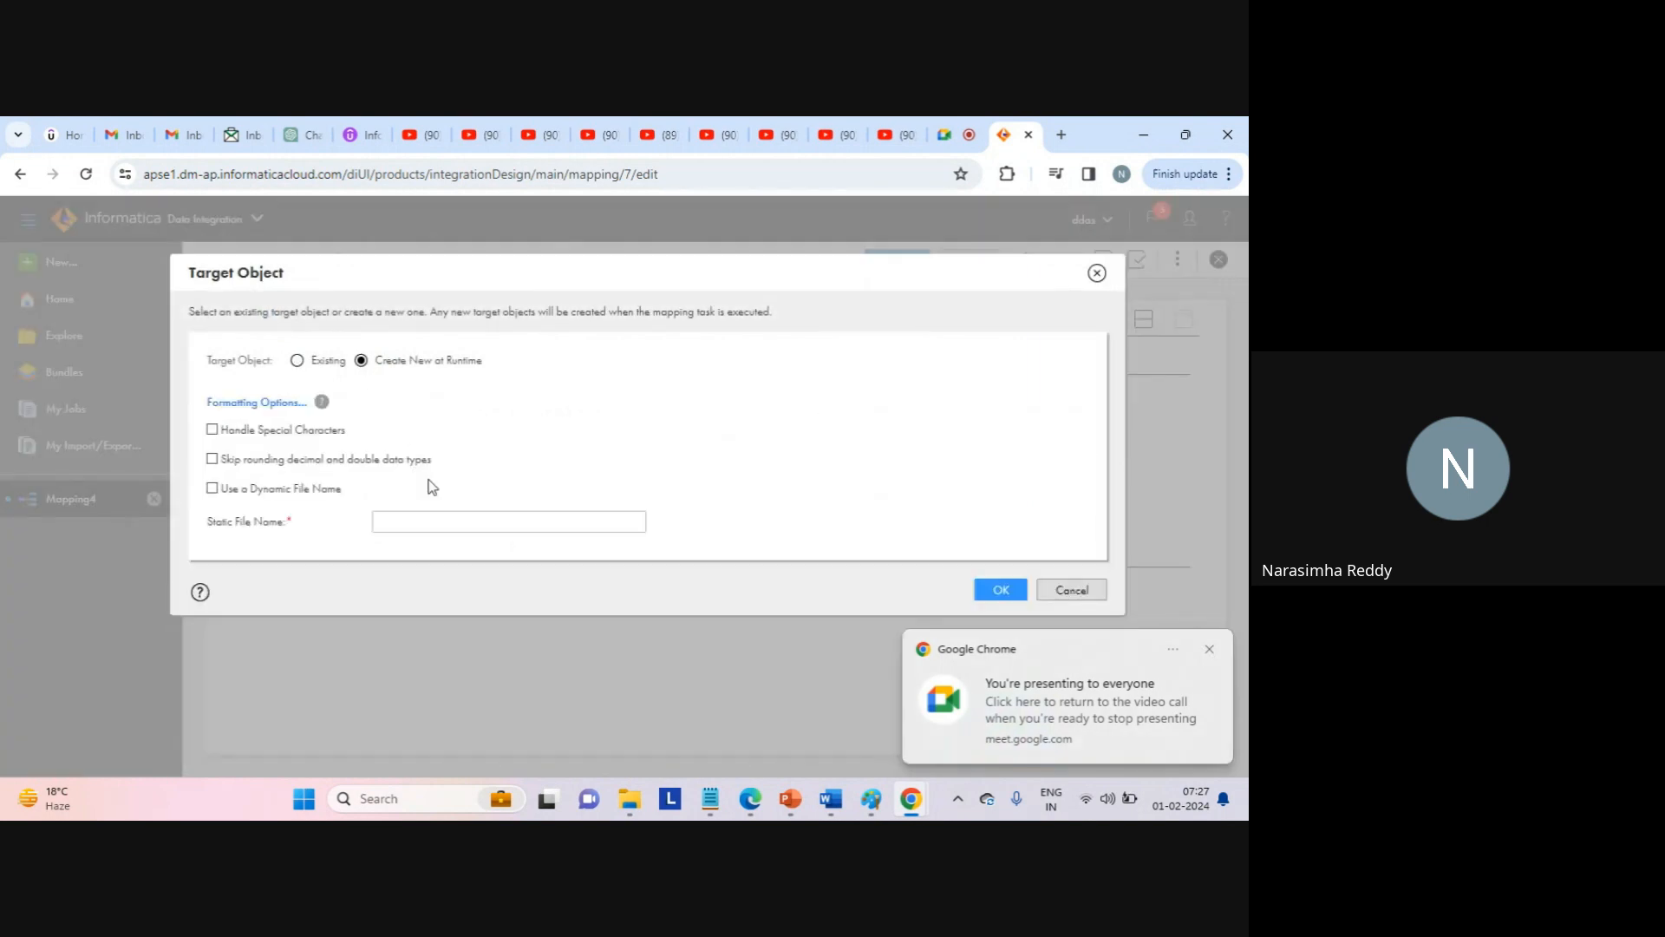
click(412, 521)
text(normalizer)
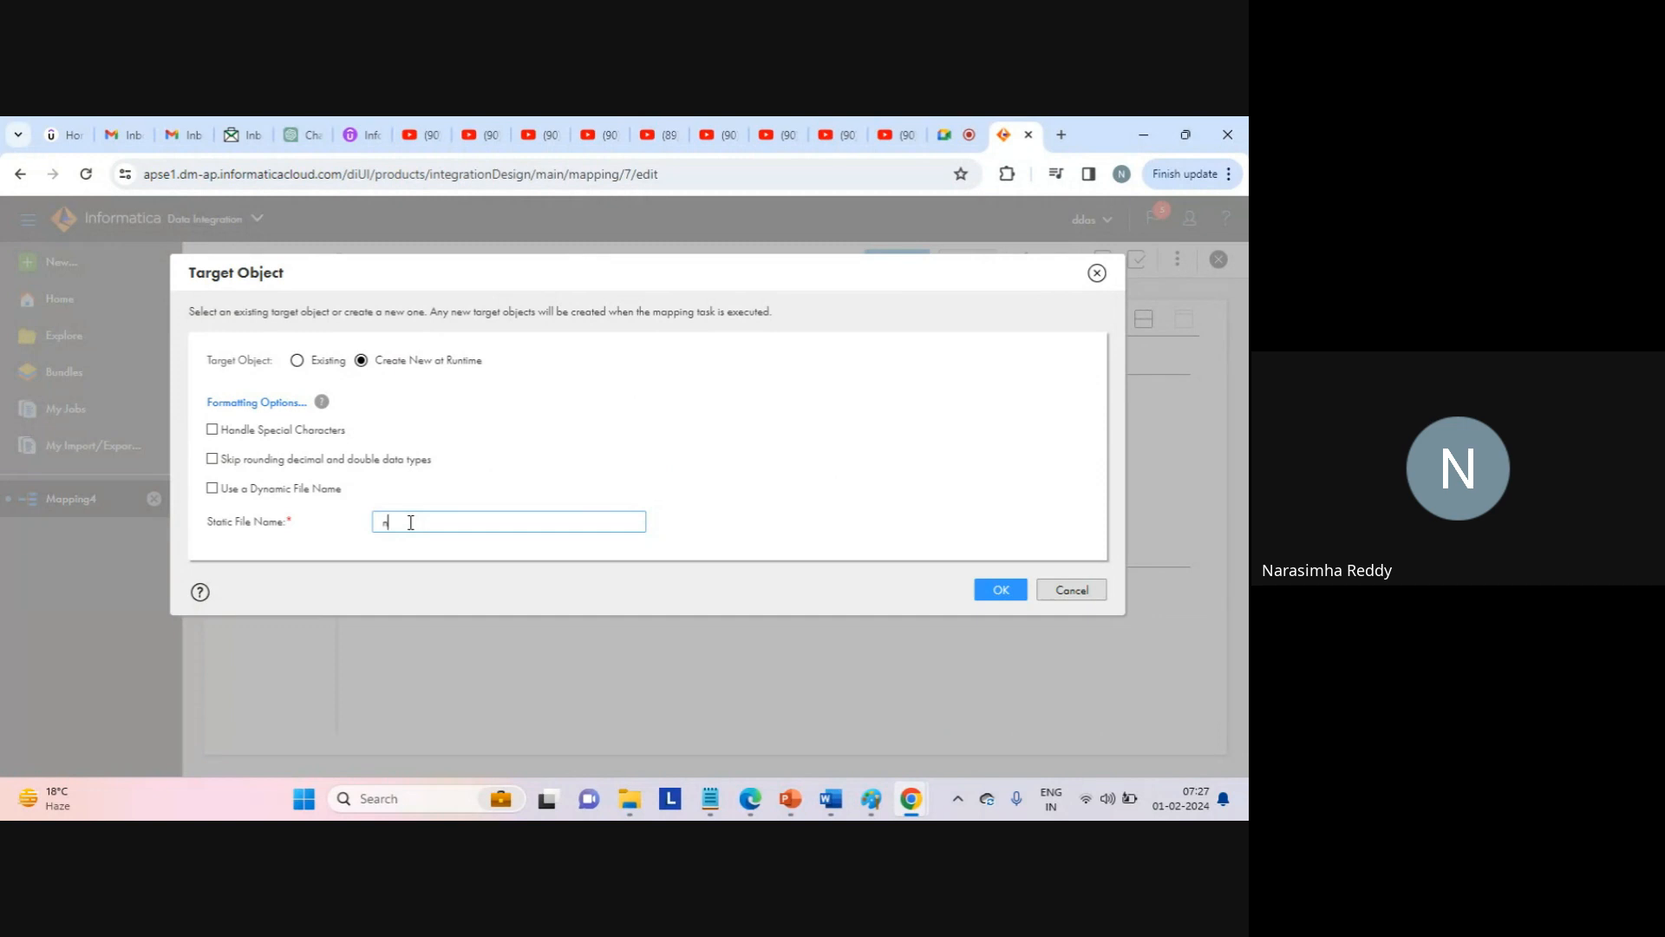
text(_res_1.txt)
click(1002, 589)
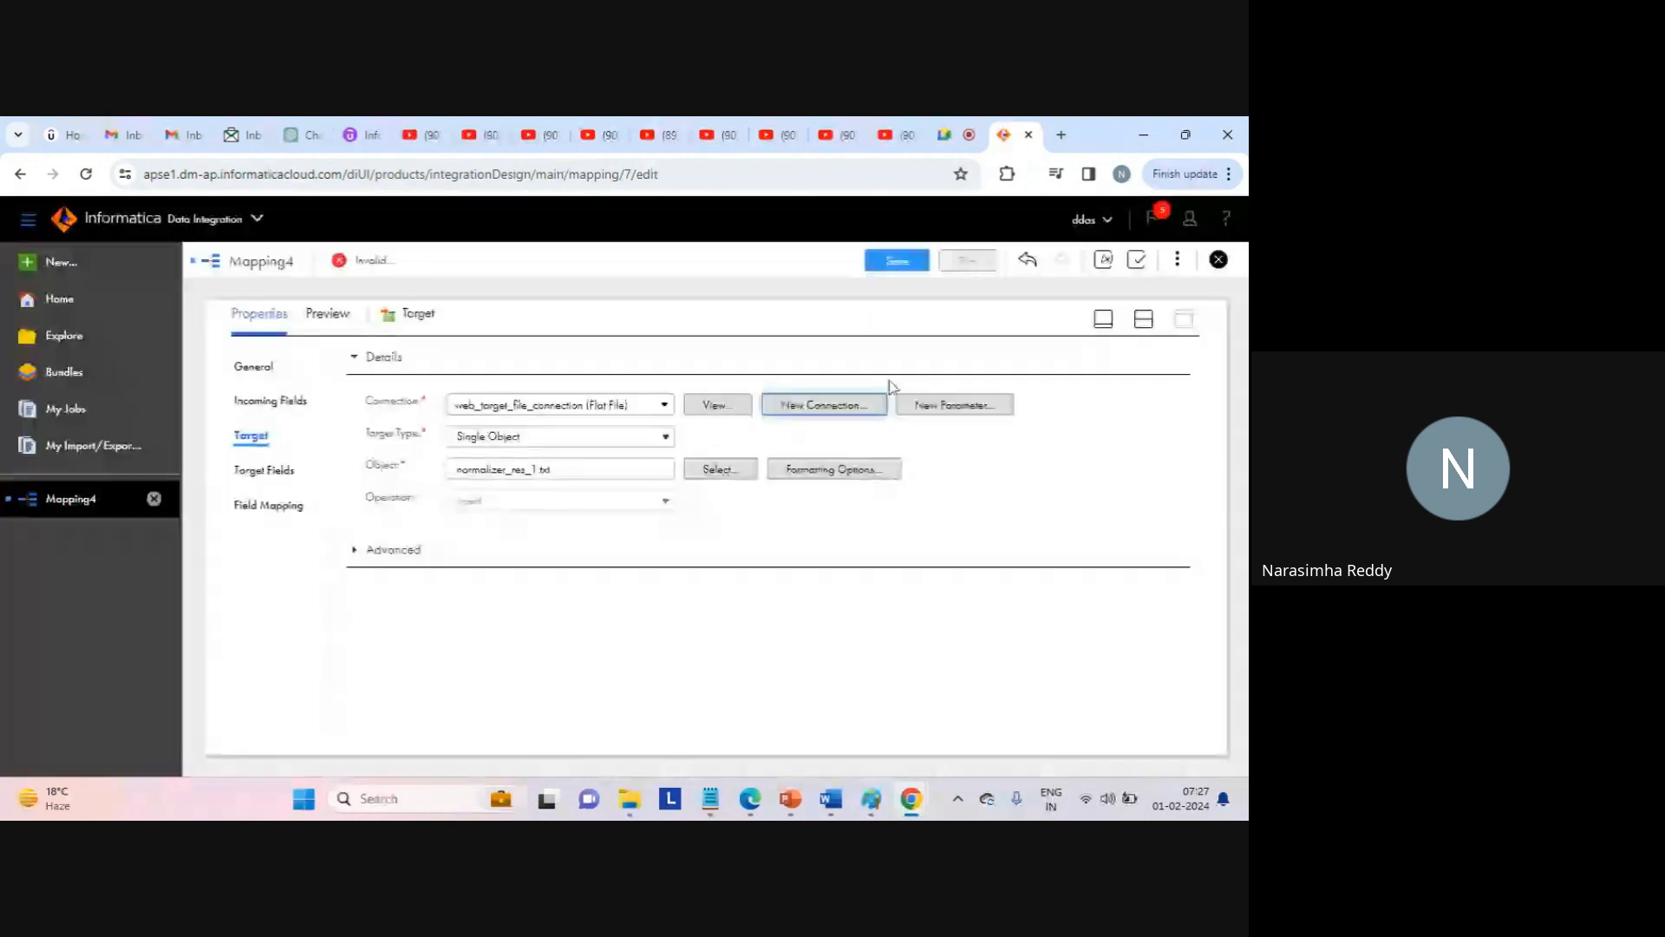
Rename Mapping4 to Mapping_normalizer_1.
click(1143, 320)
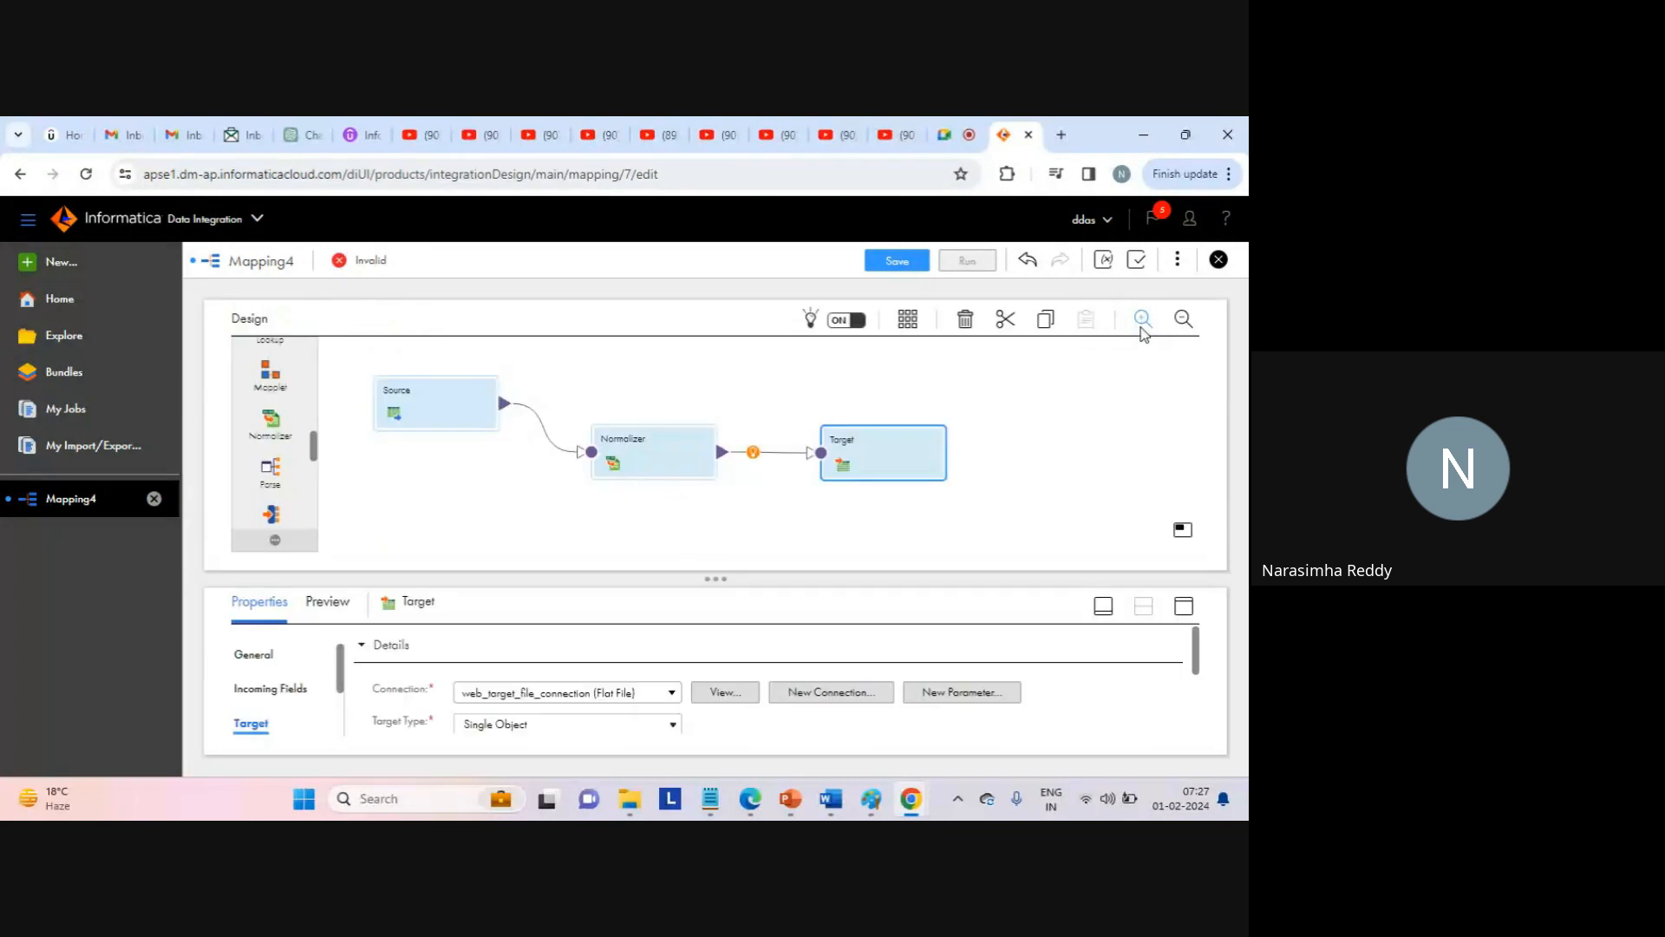
click(705, 364)
click(397, 644)
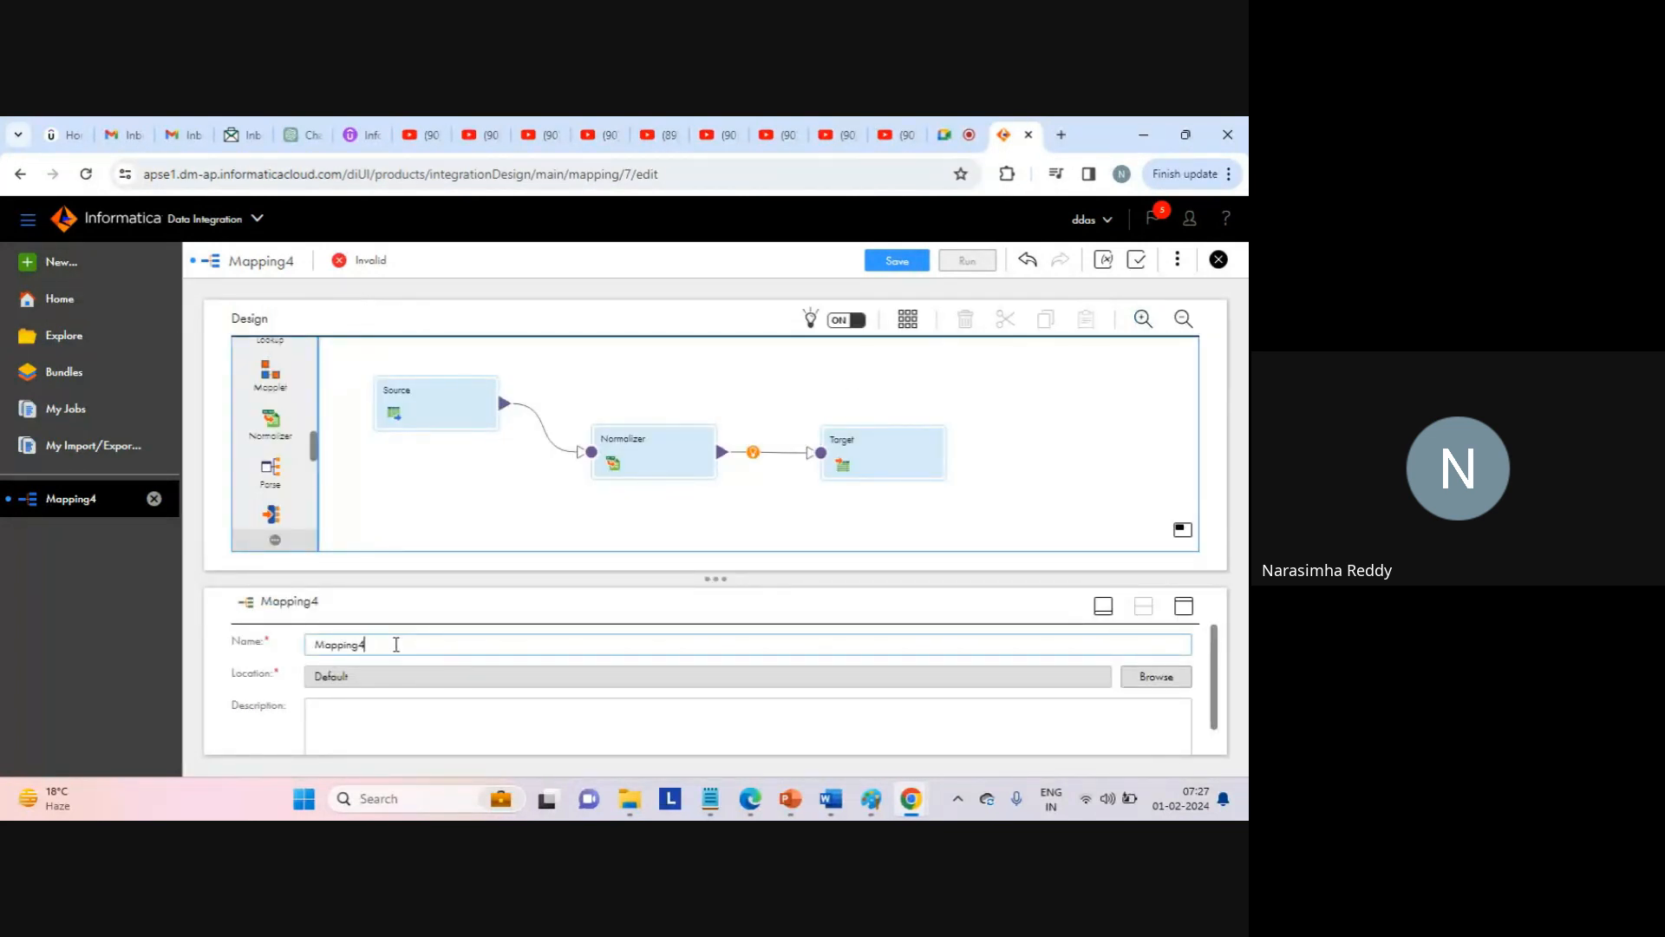
text(_)
key(BackSpace)
key(BackSpace)
text(_normalizer_1)
Set the mapping location to qa\extract and save it.
click(1150, 677)
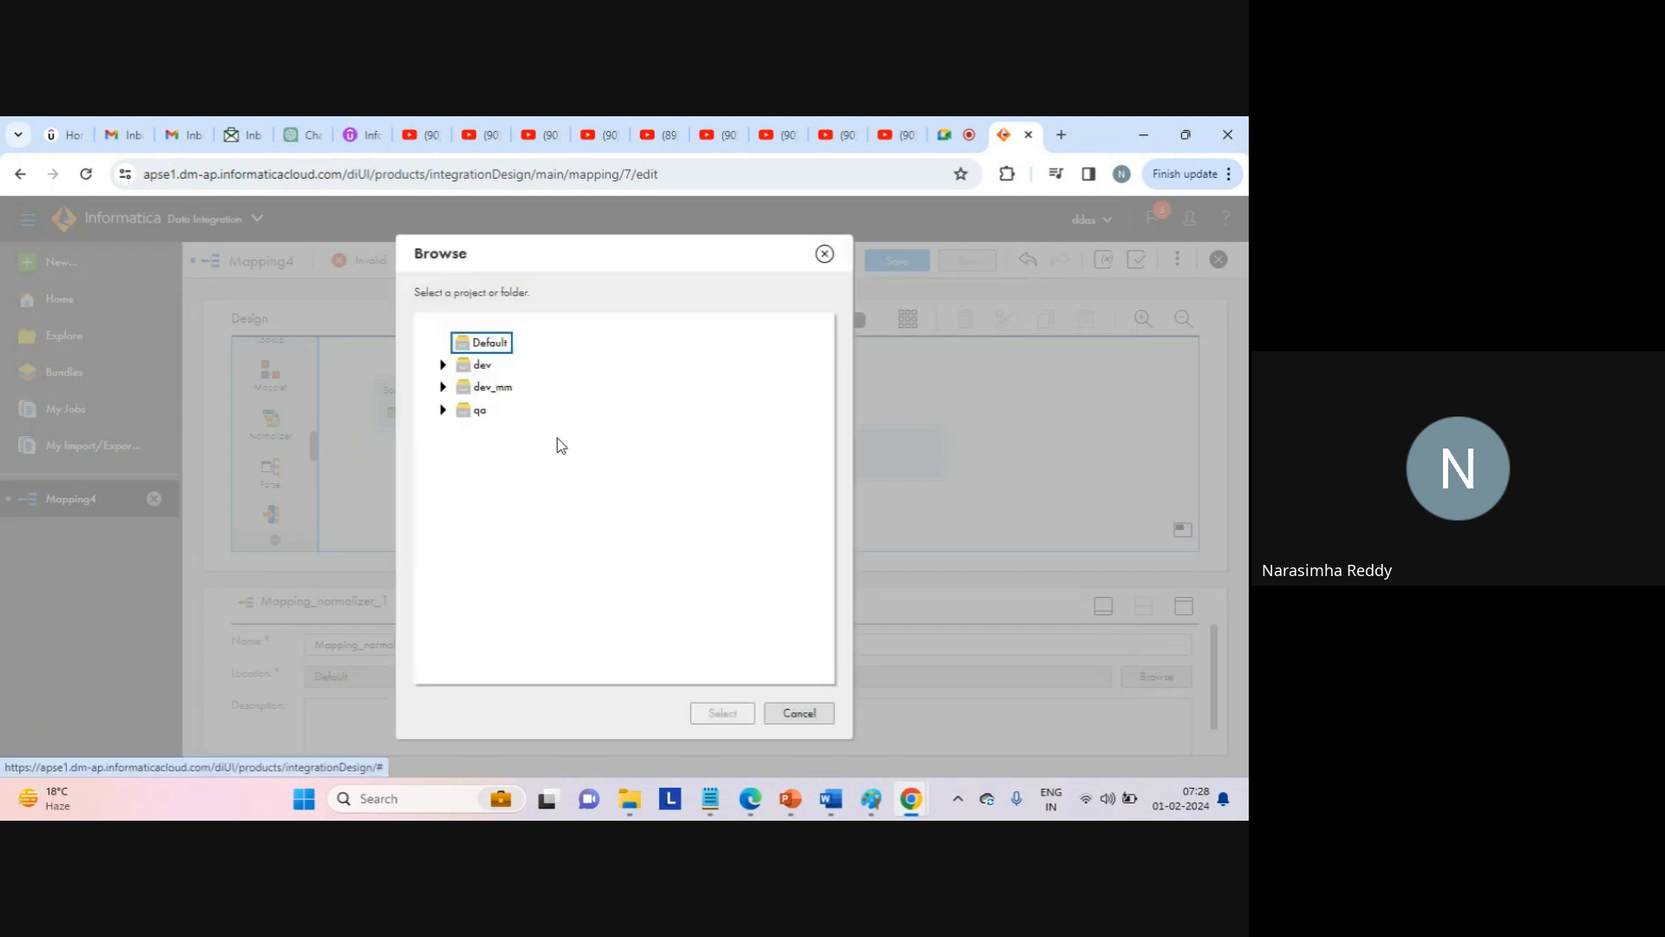
click(443, 413)
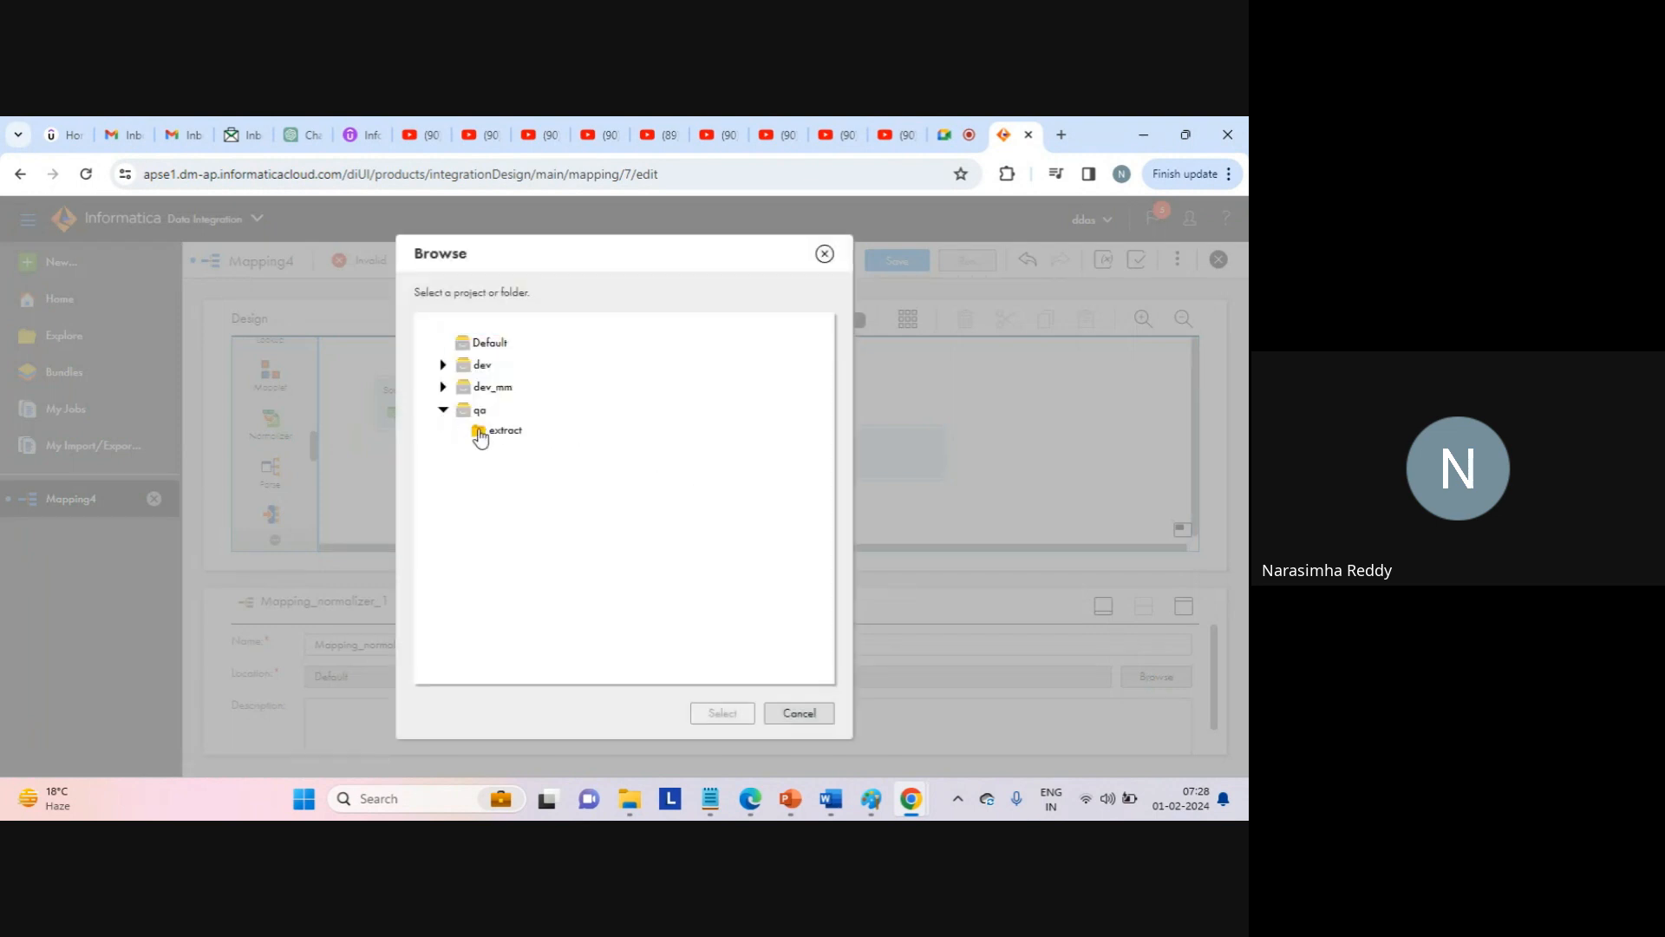
click(481, 432)
click(718, 714)
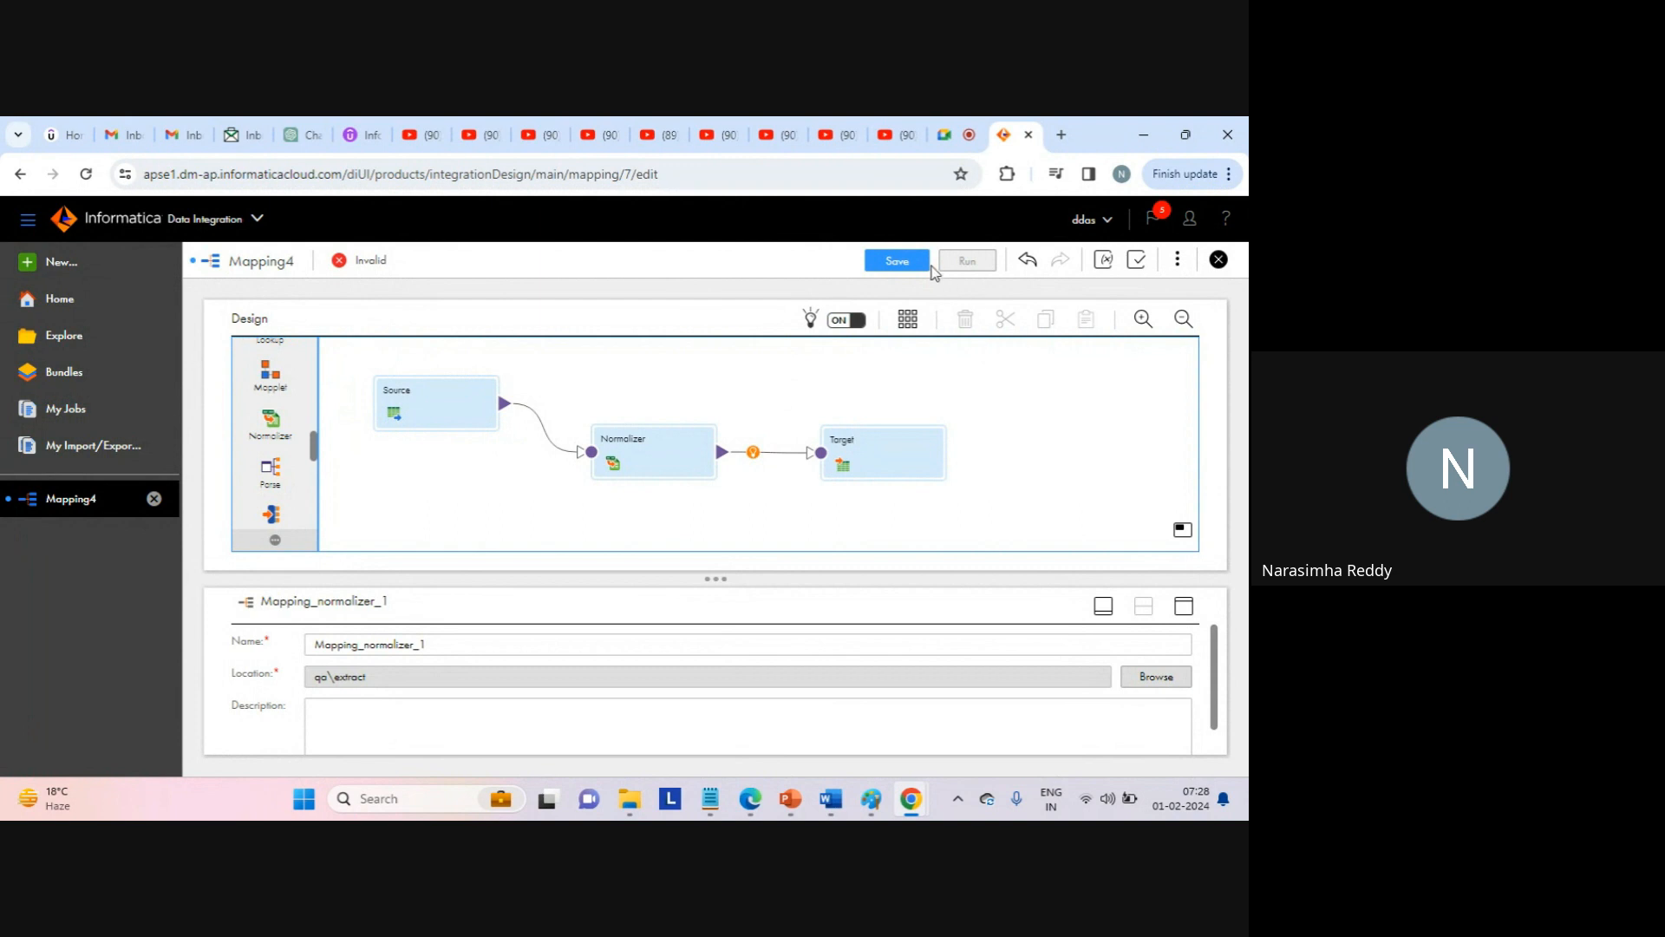
click(898, 263)
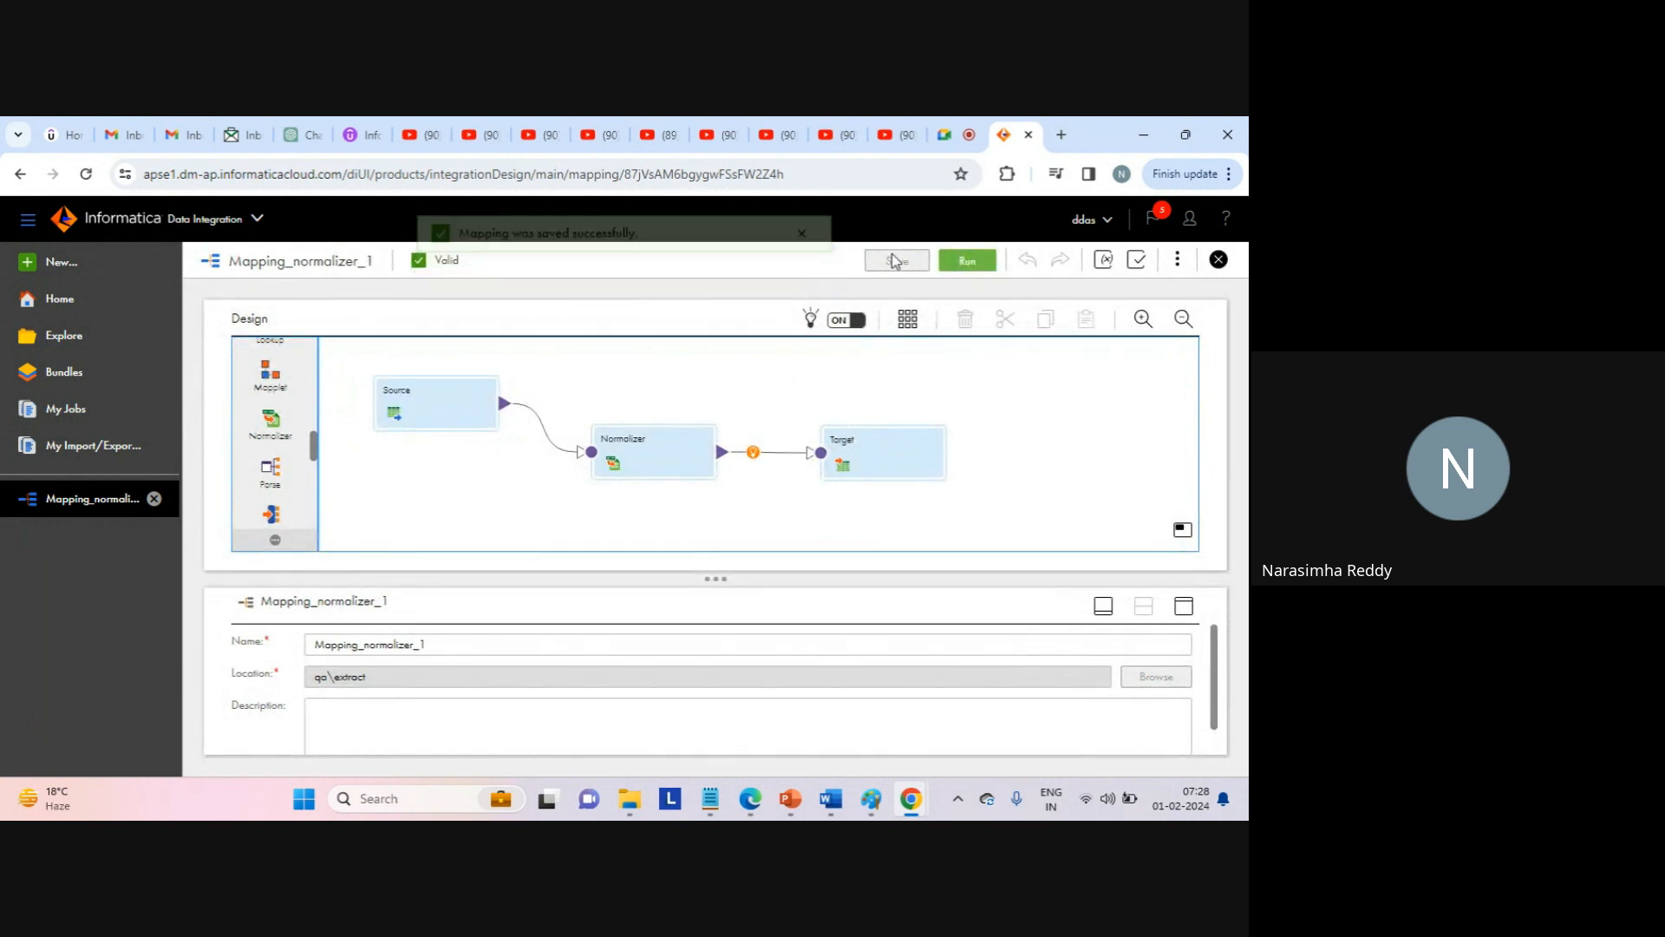
Run Mapping_normalizer_1 on LAPTOP-AFKA5ASC, check My Jobs, then return to the designer.
click(969, 269)
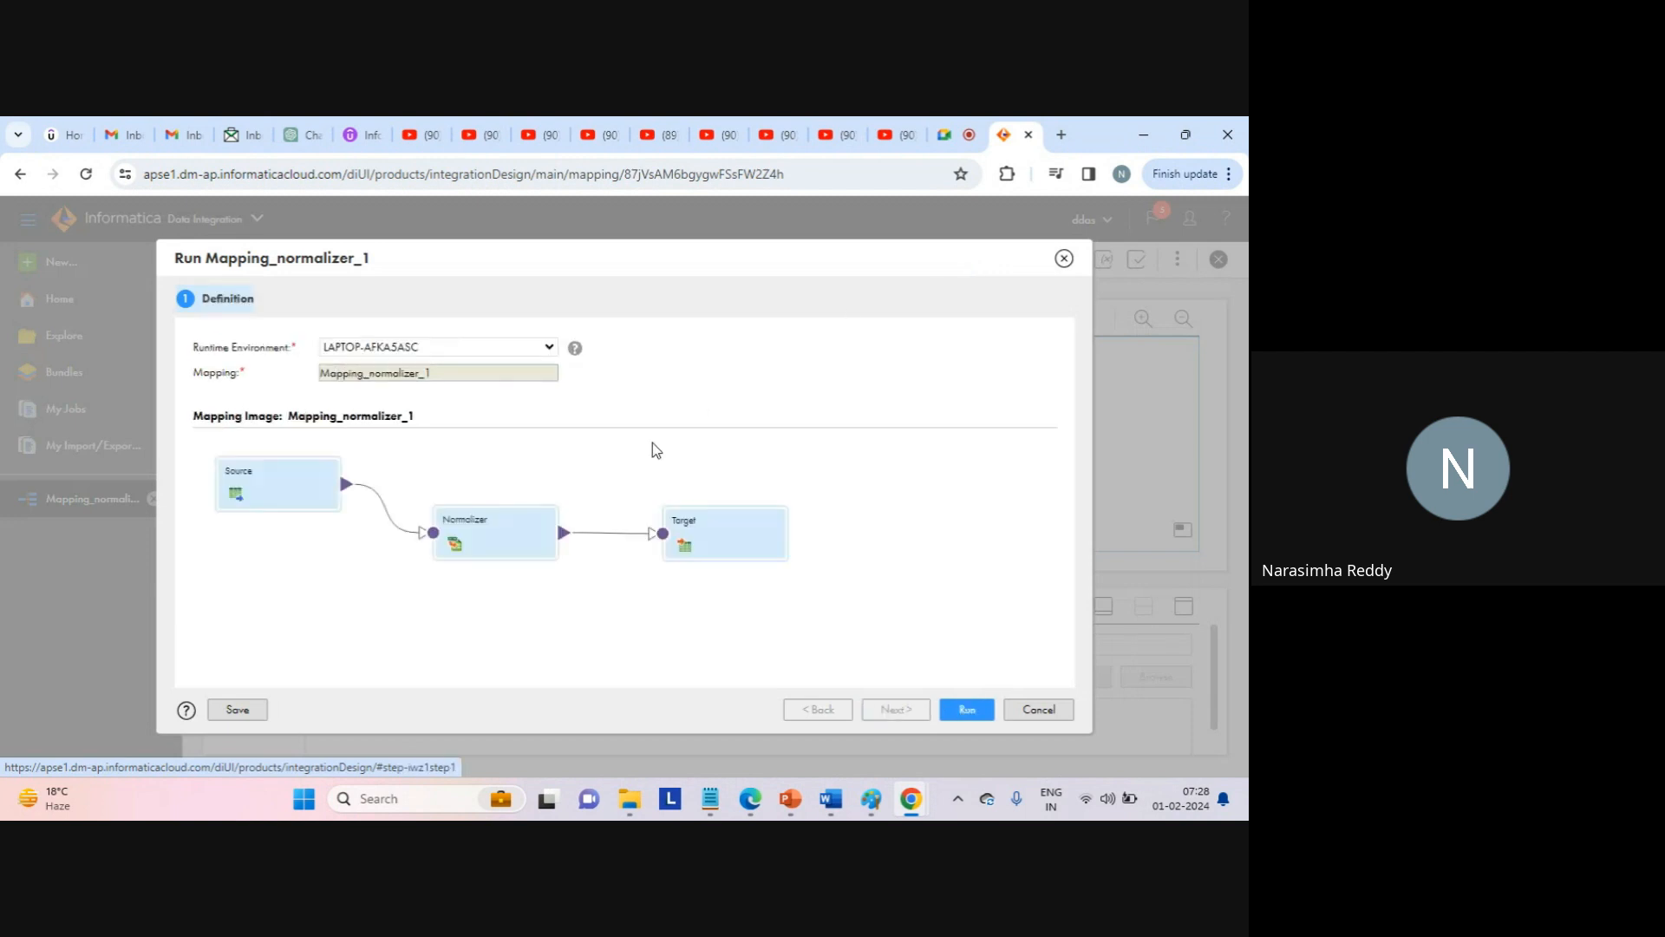
click(546, 351)
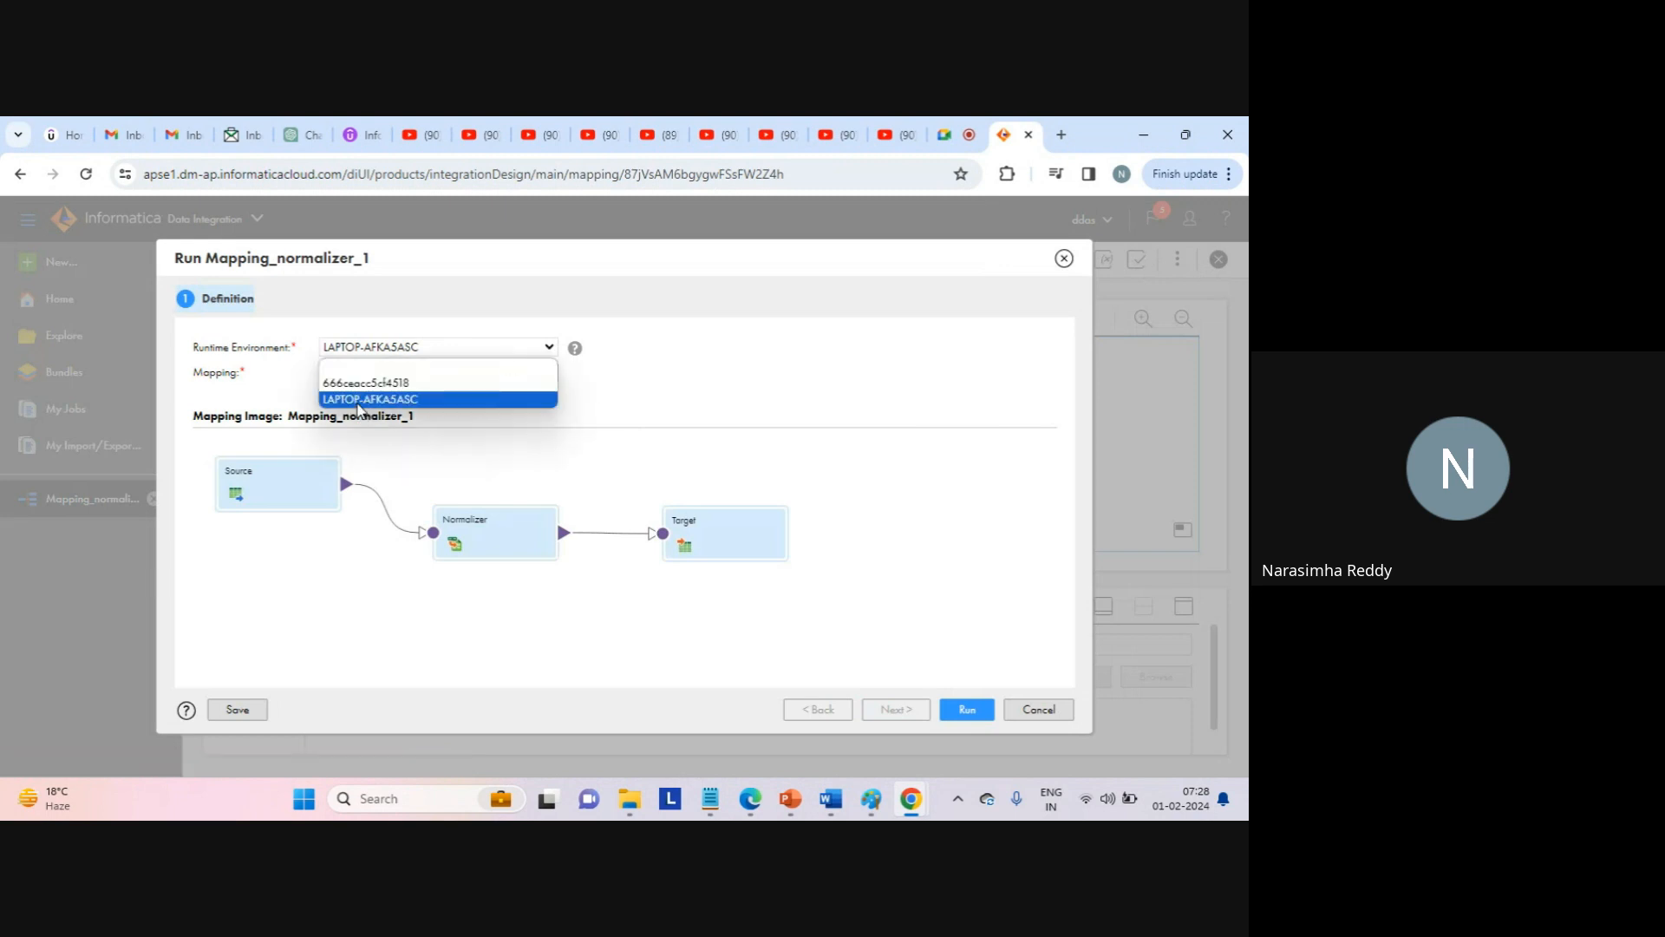
click(364, 401)
click(965, 709)
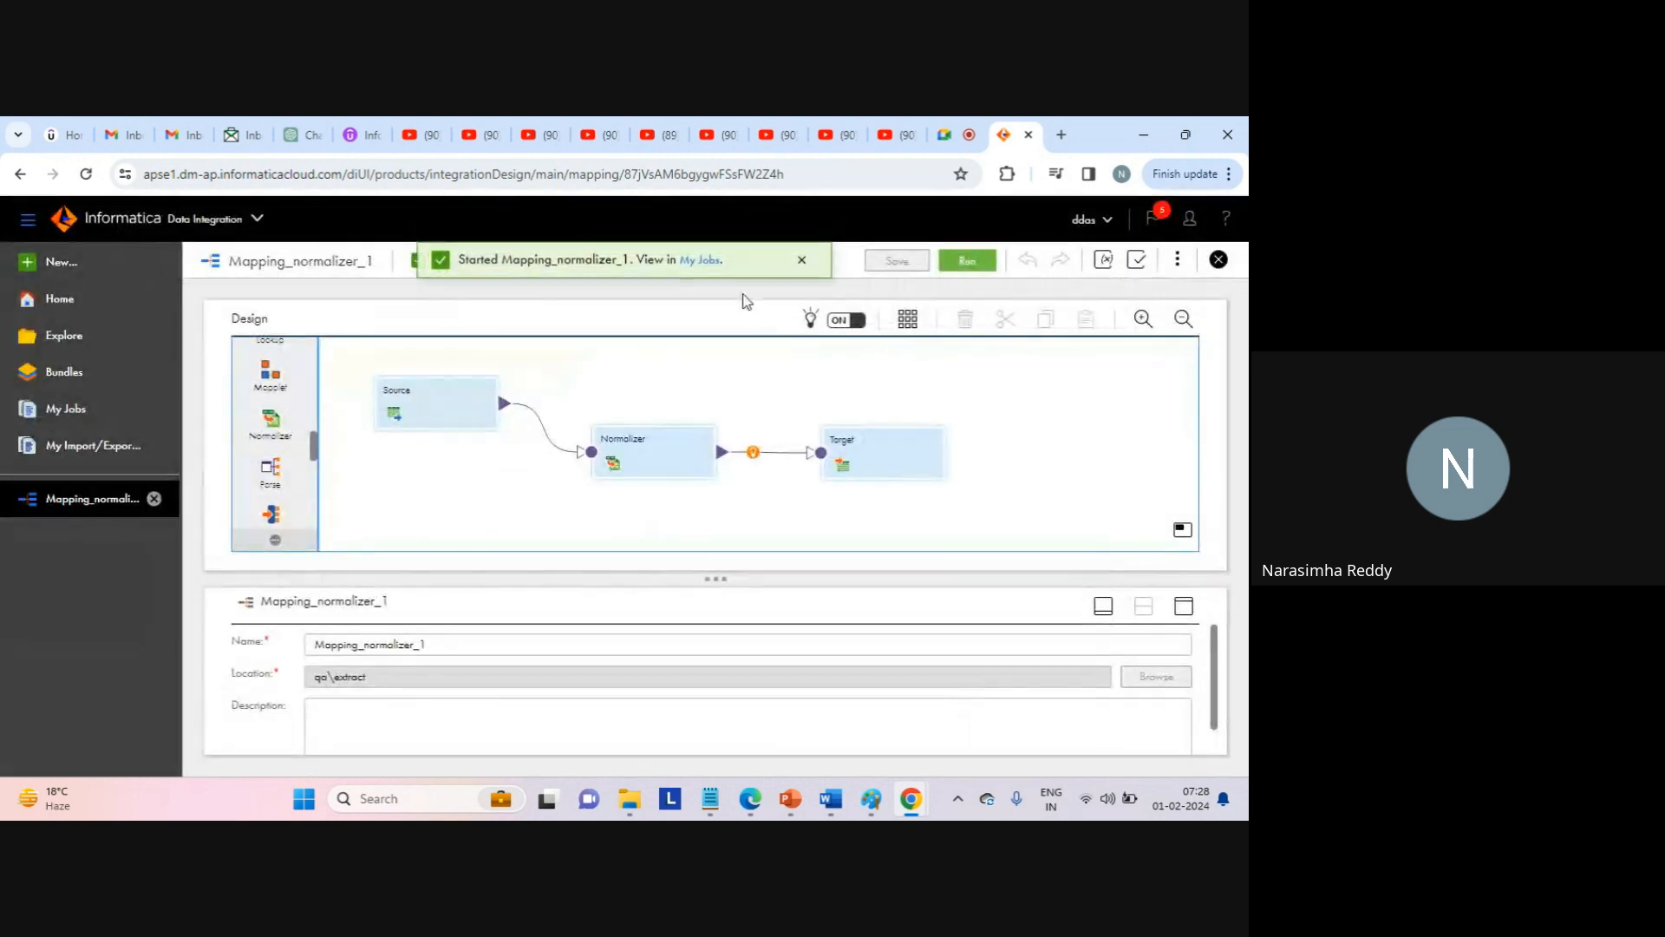
click(699, 260)
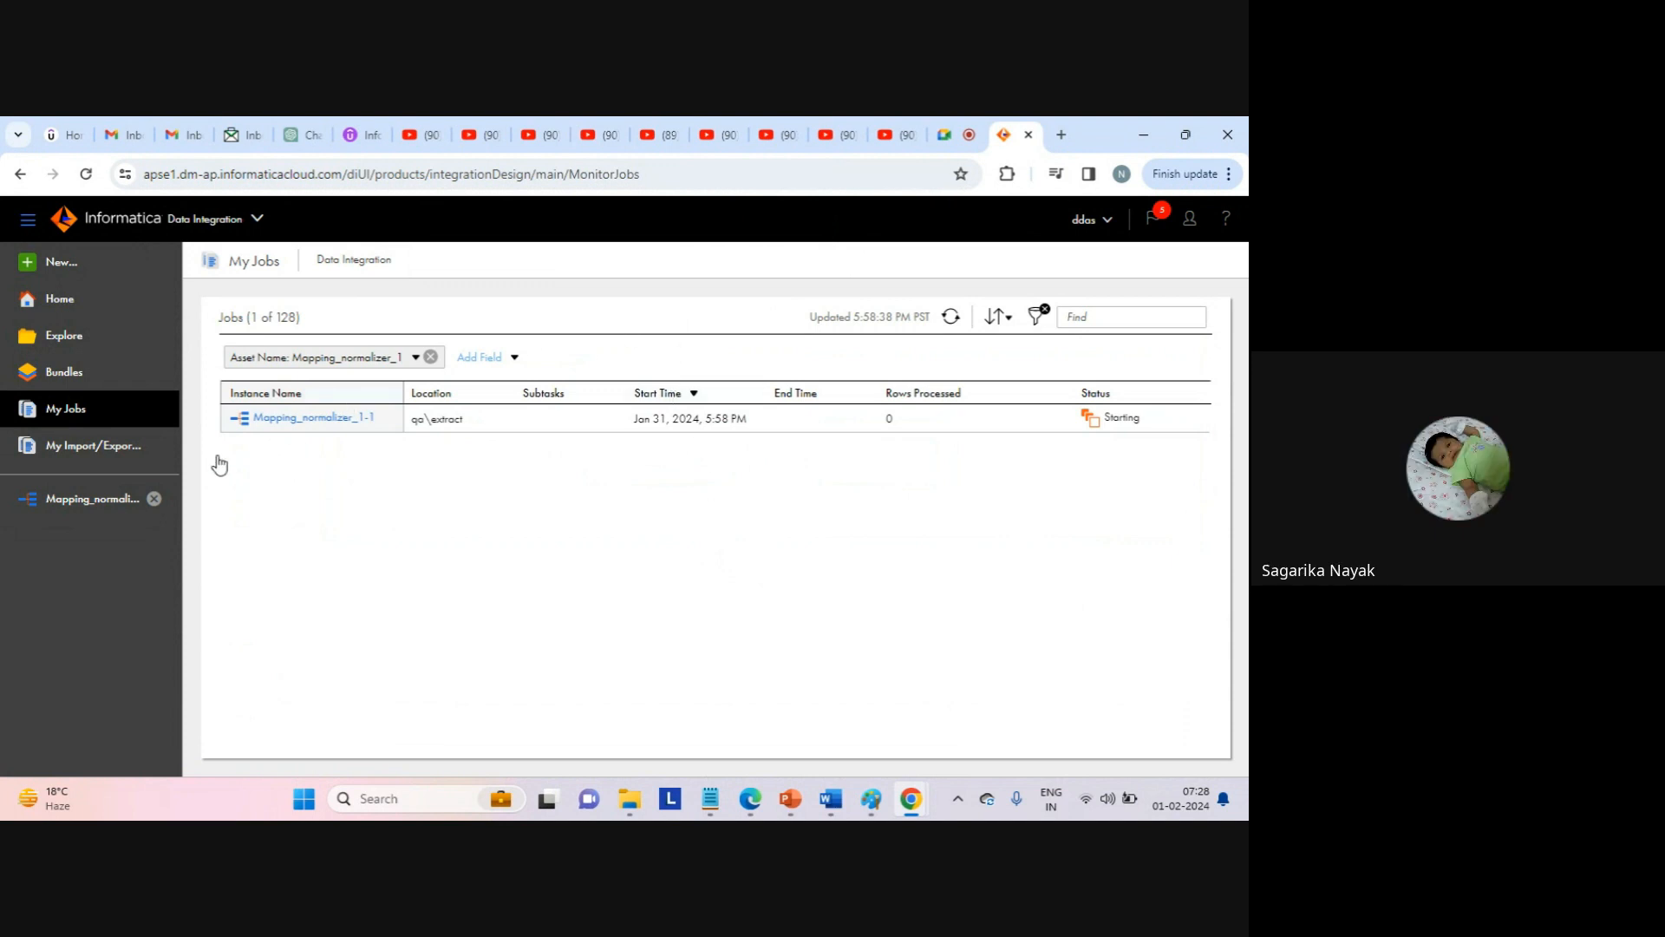
click(97, 497)
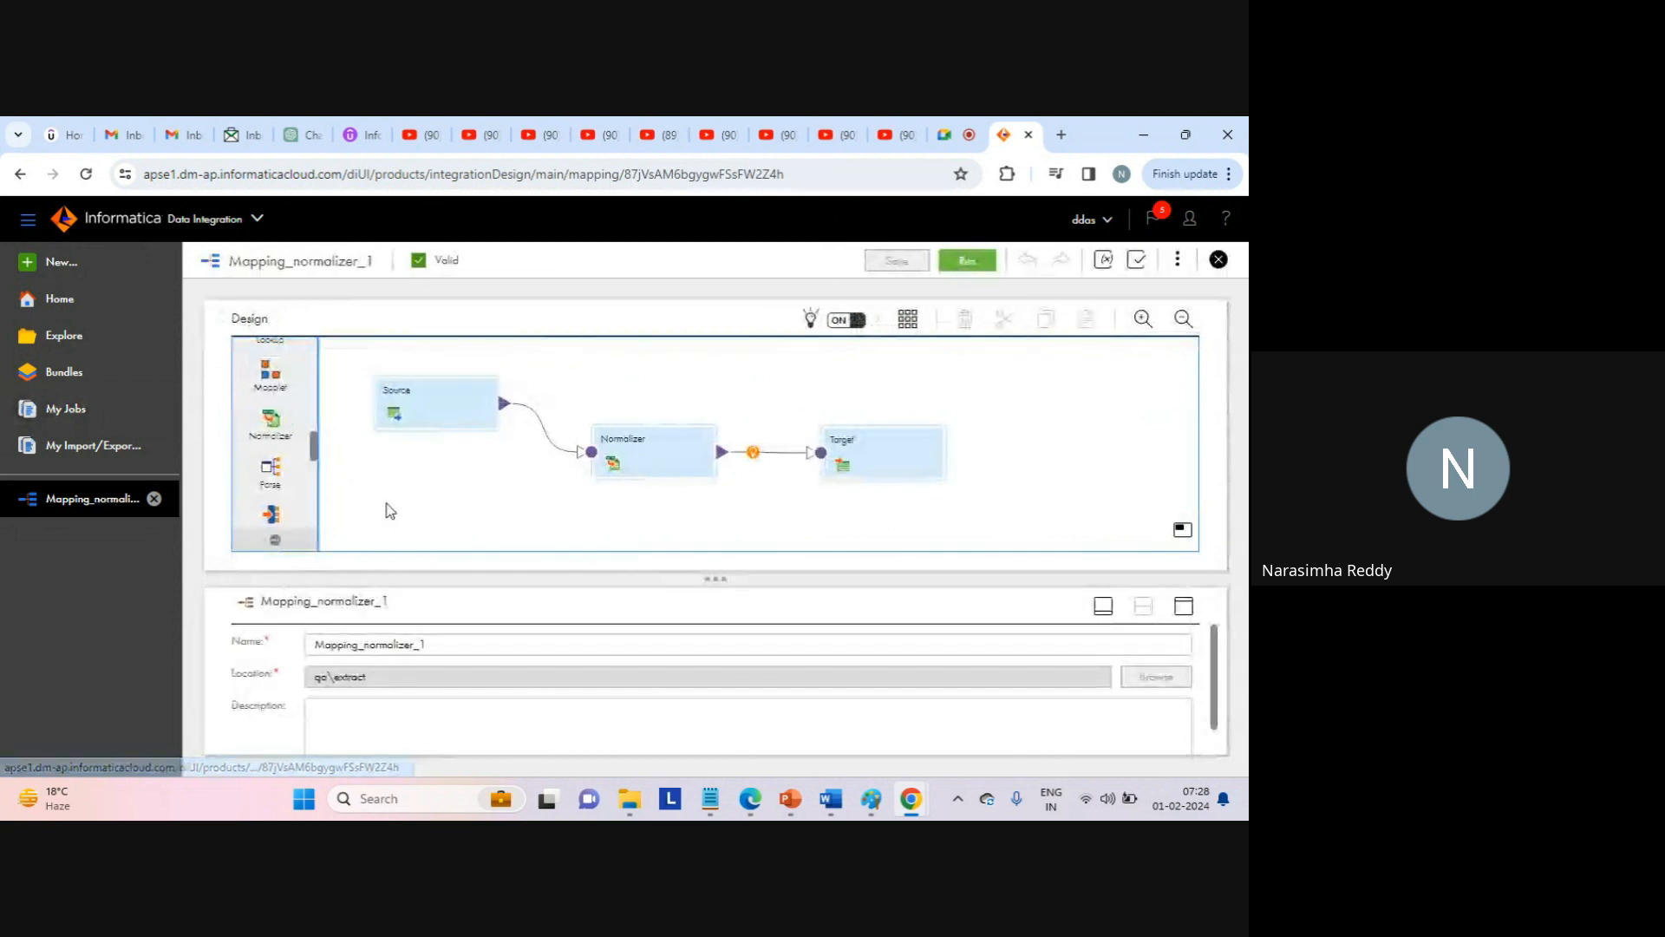
View the Normalizer's Field Mapping and Normalized Fields; try Select From Incoming Fields with c1, then cancel.
click(653, 454)
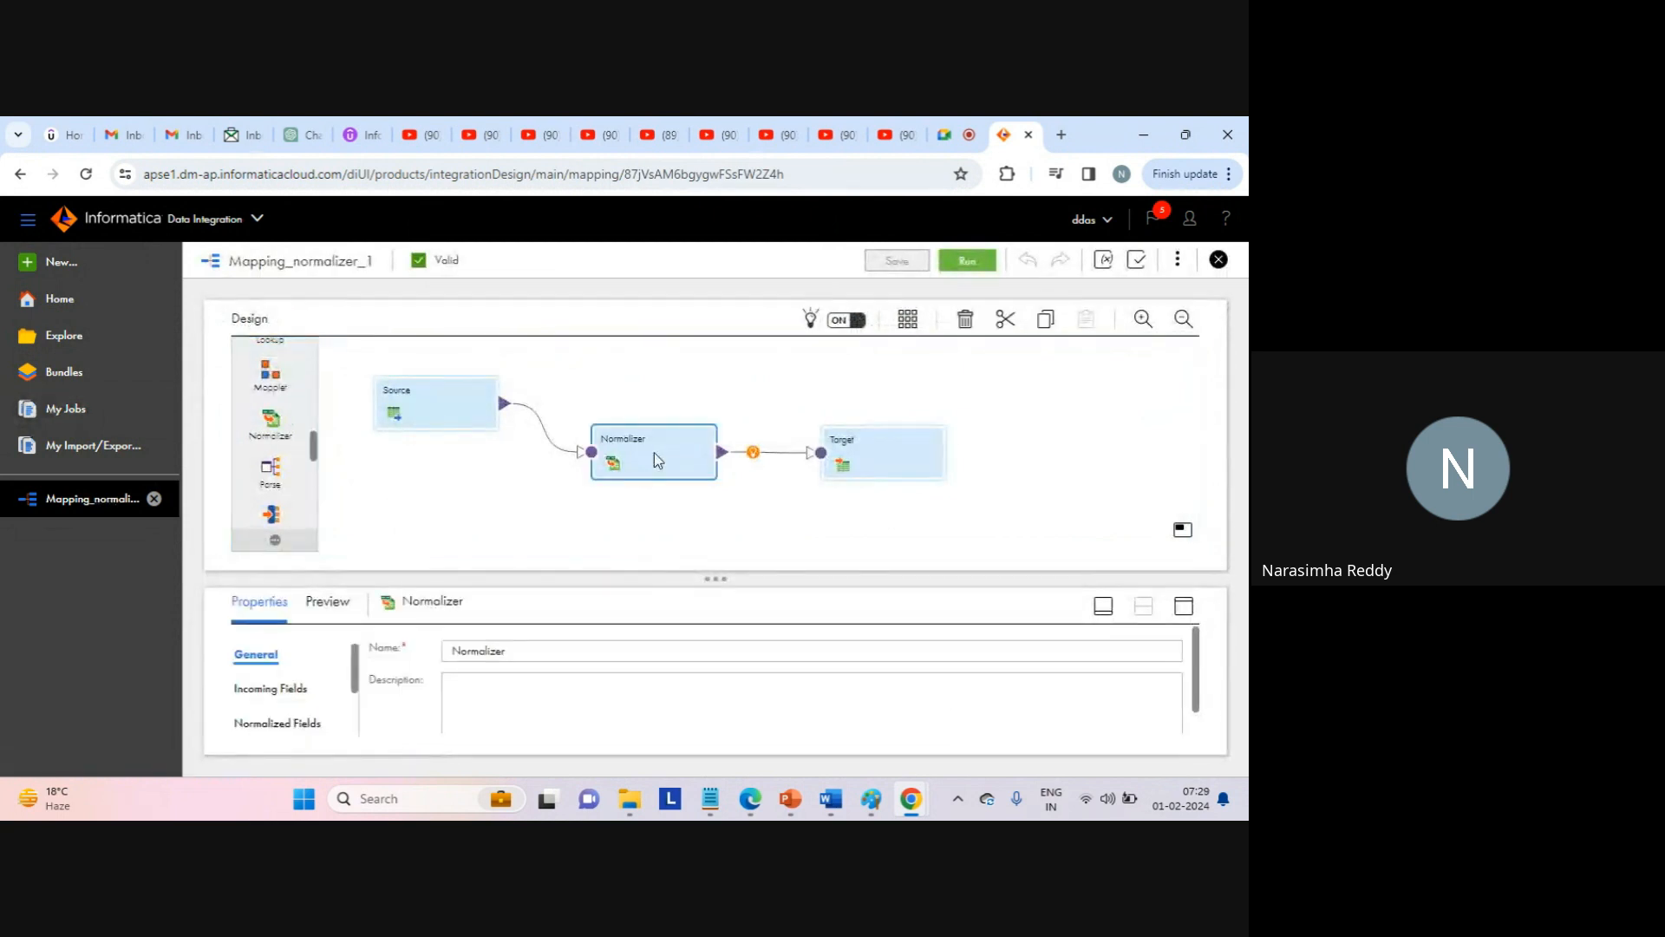
click(1182, 606)
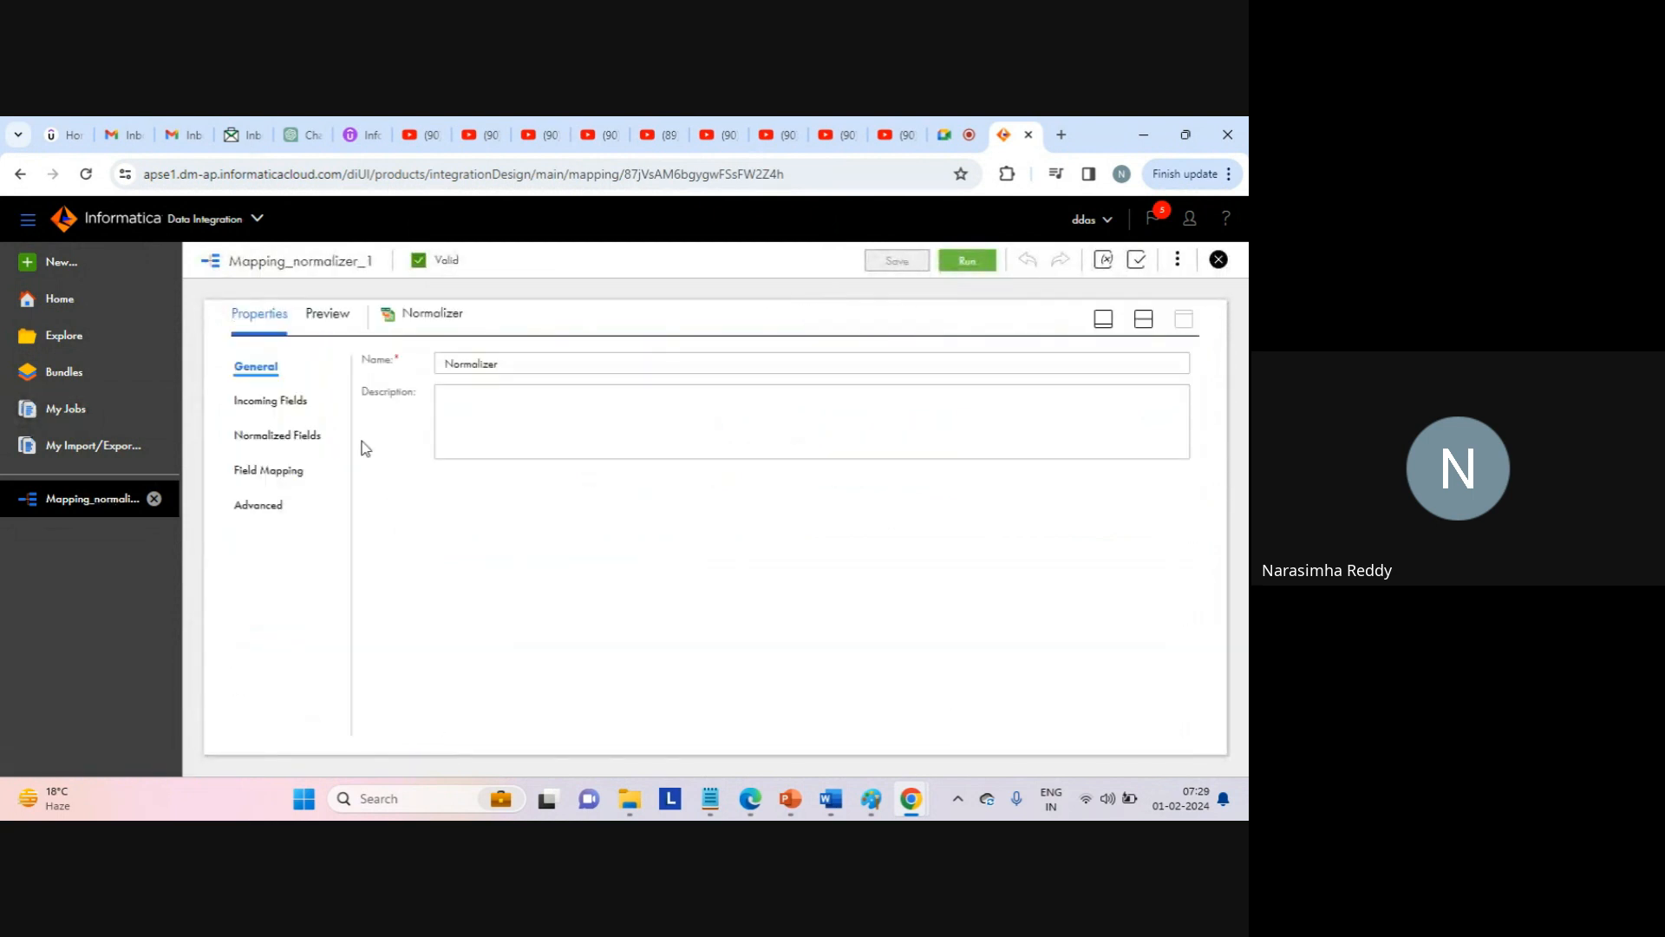
click(271, 471)
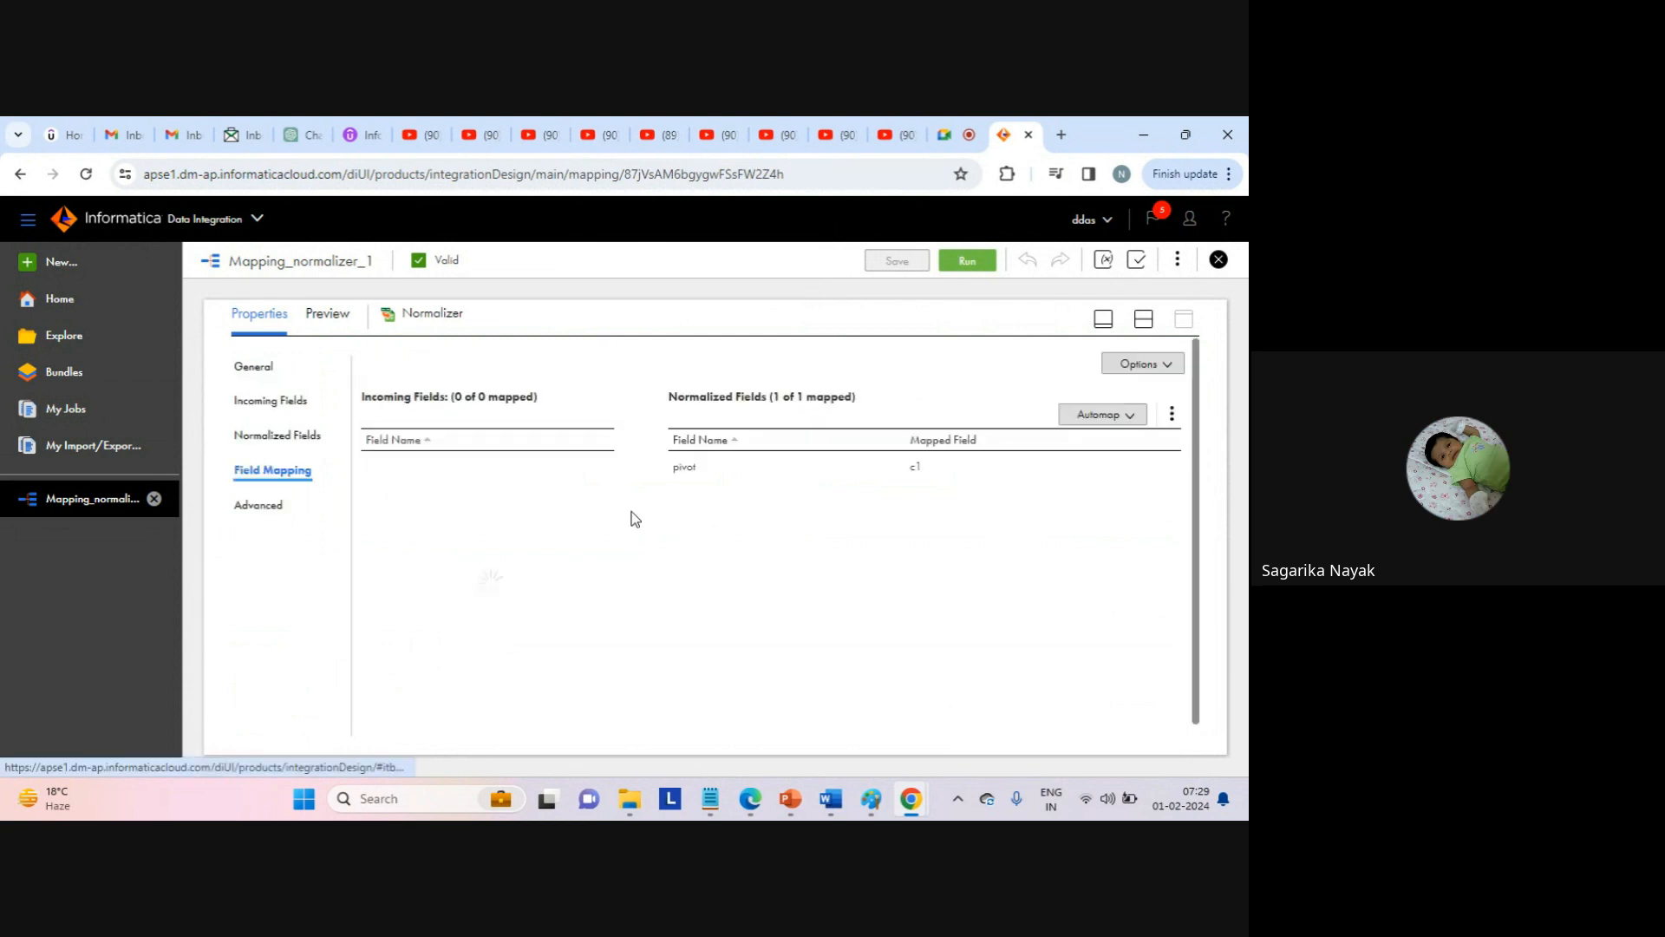
click(271, 434)
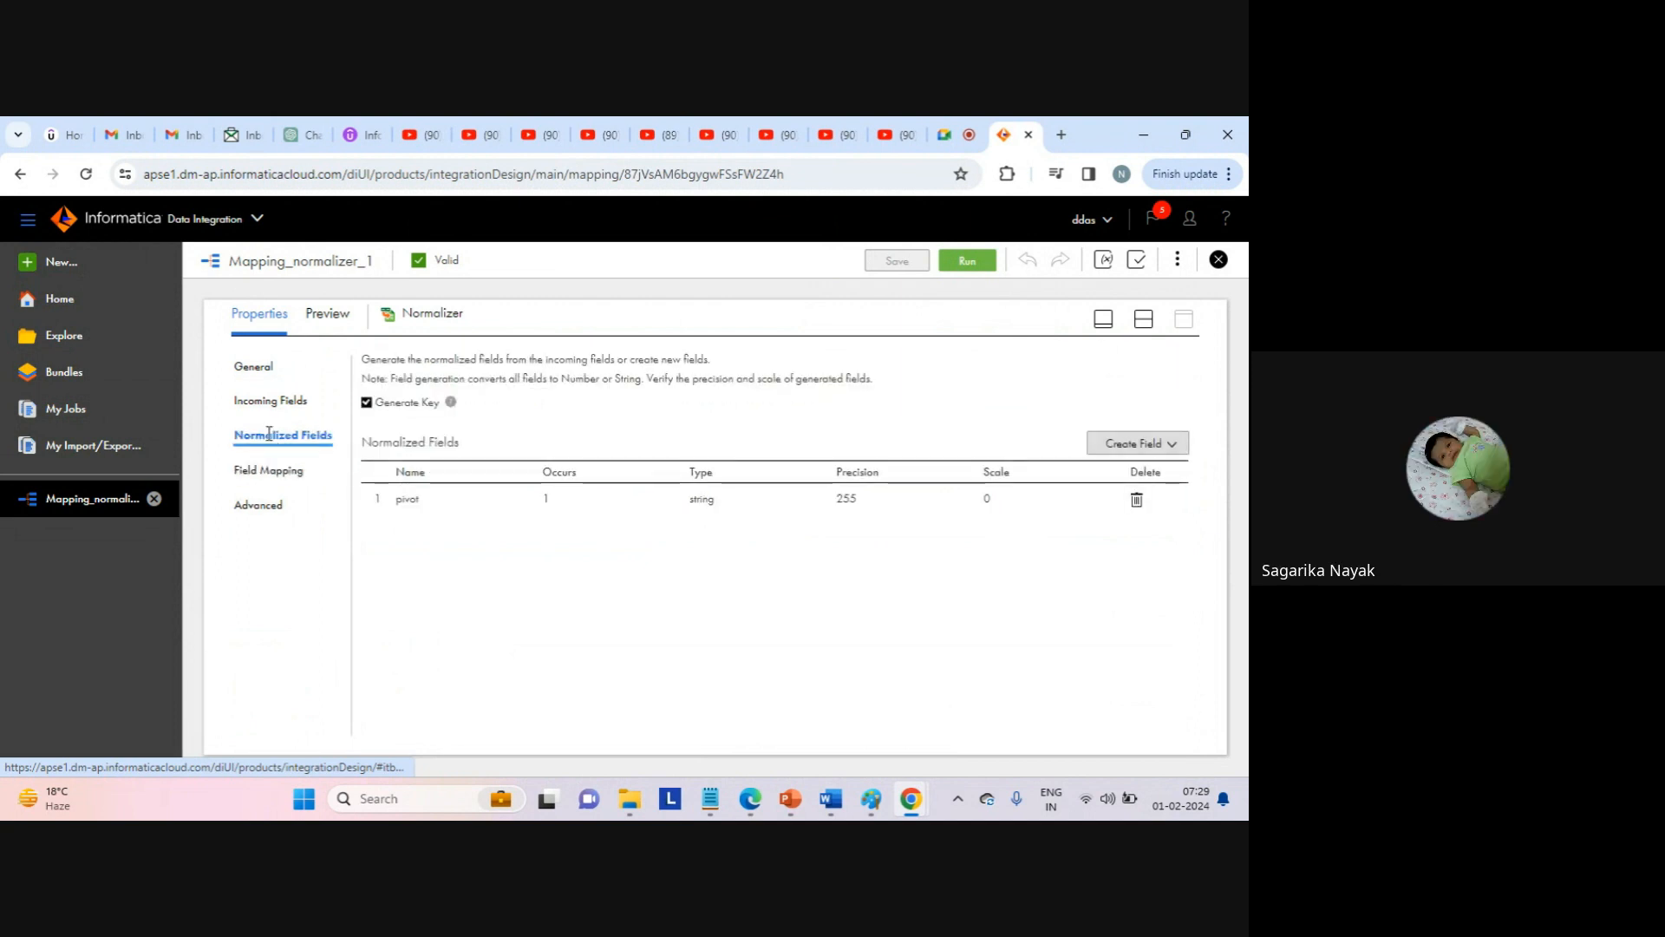
click(1175, 445)
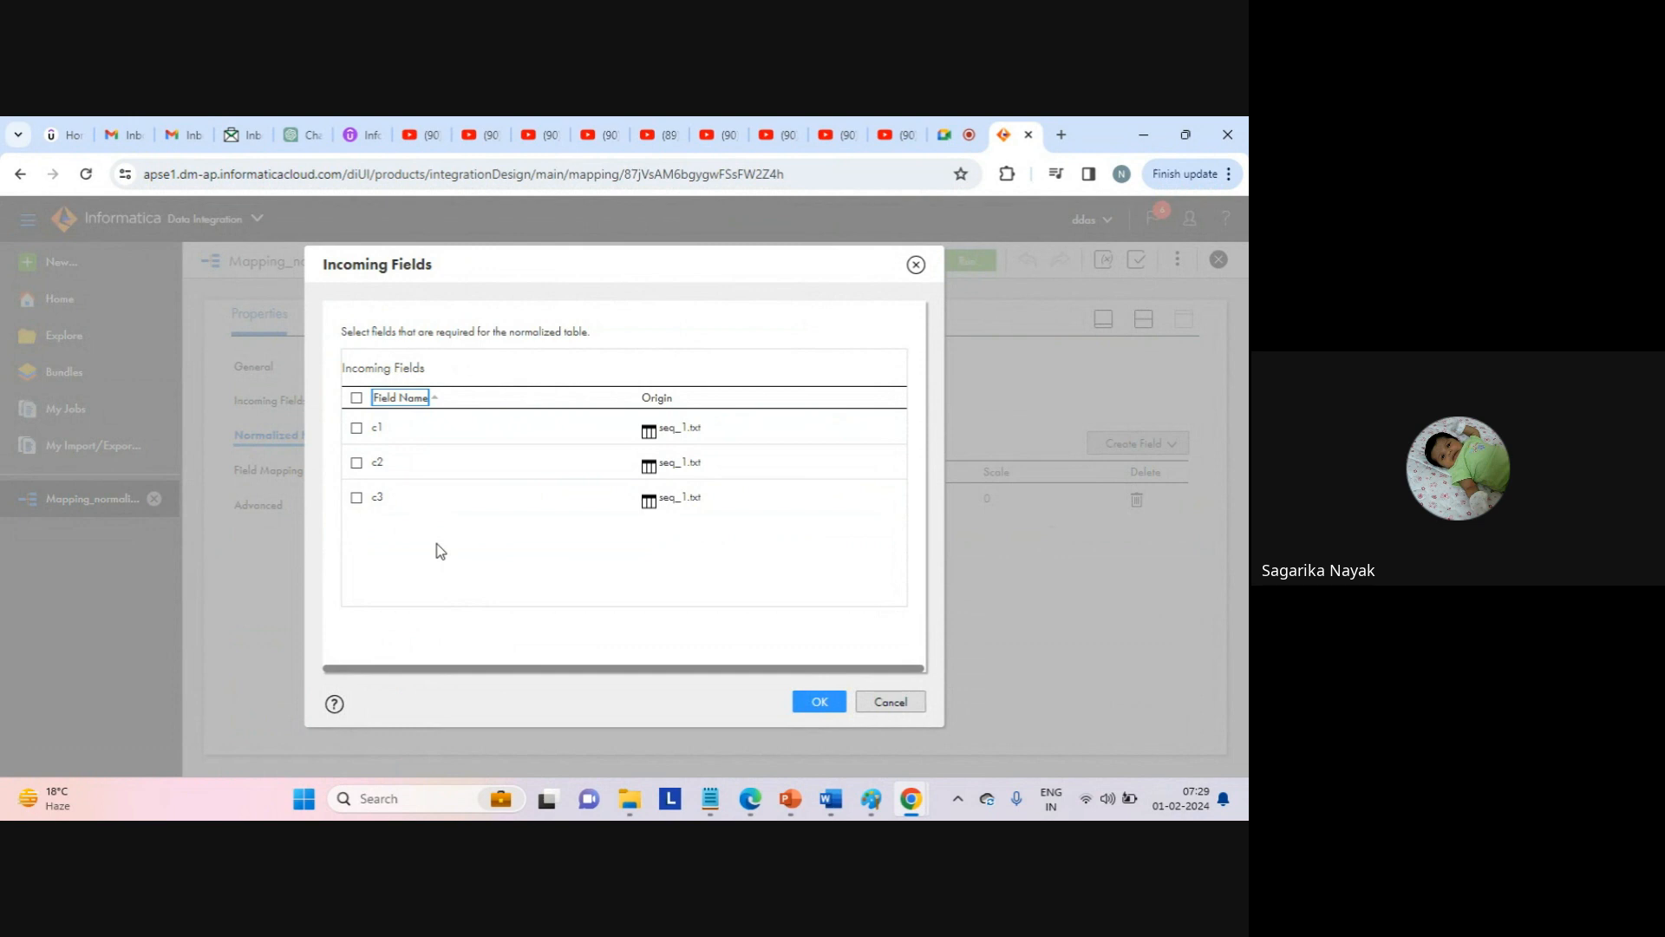
click(356, 427)
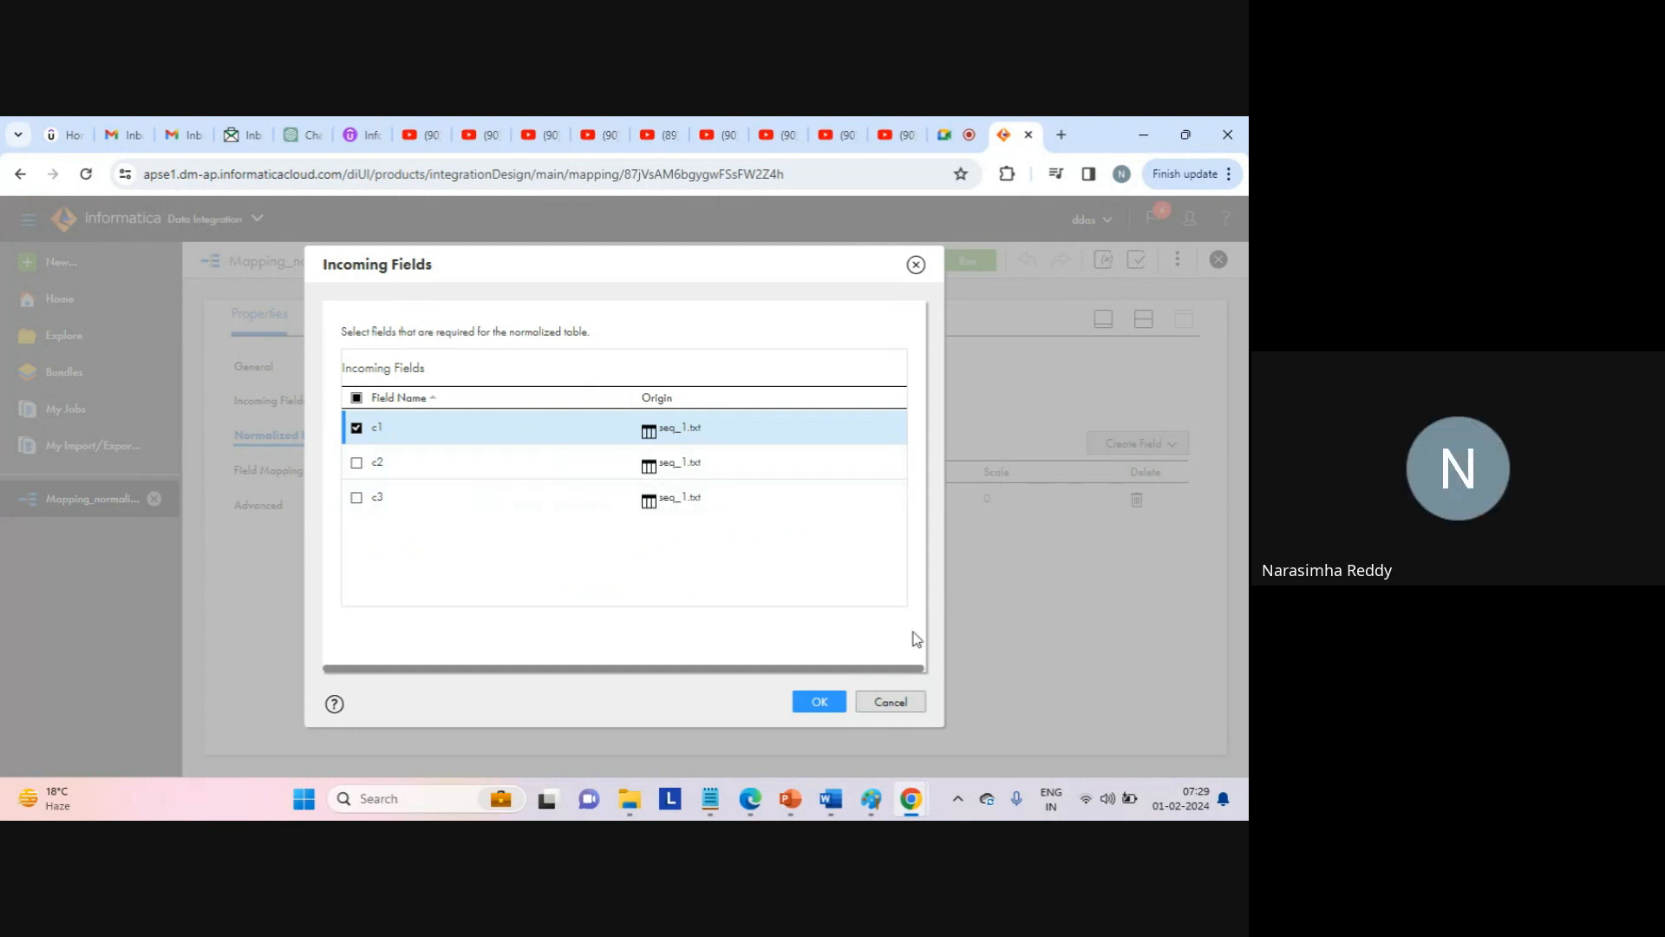
click(892, 702)
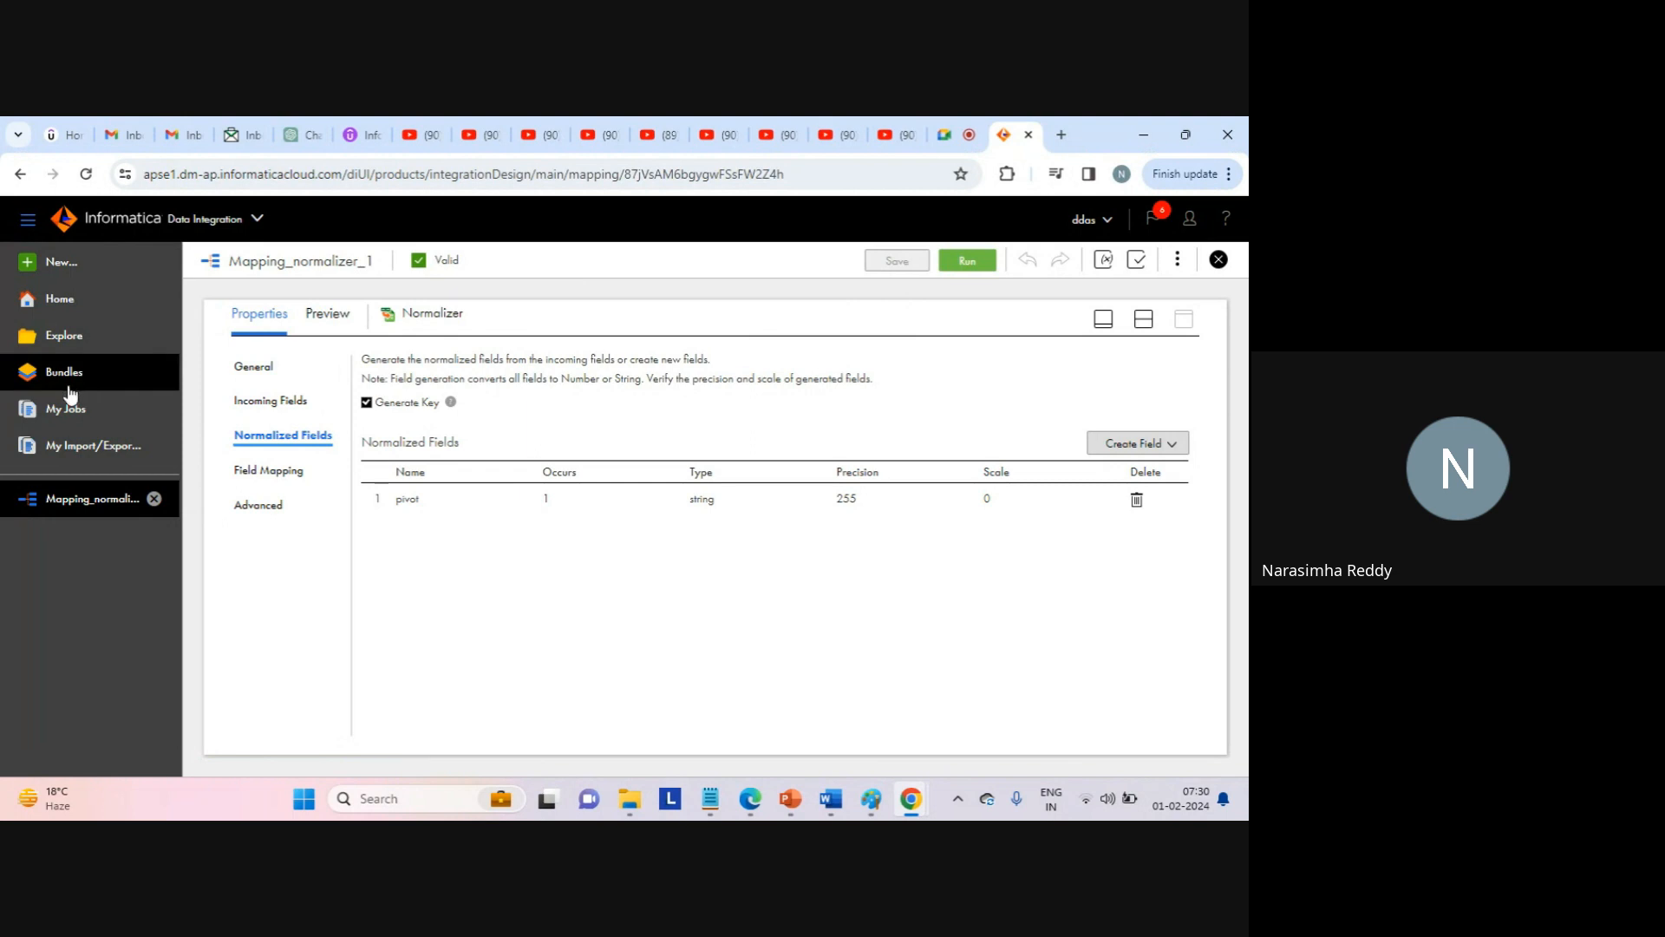
Confirm in My Jobs that Mapping_normalizer_1-1 processed 6 rows, then return to the folder window.
click(77, 407)
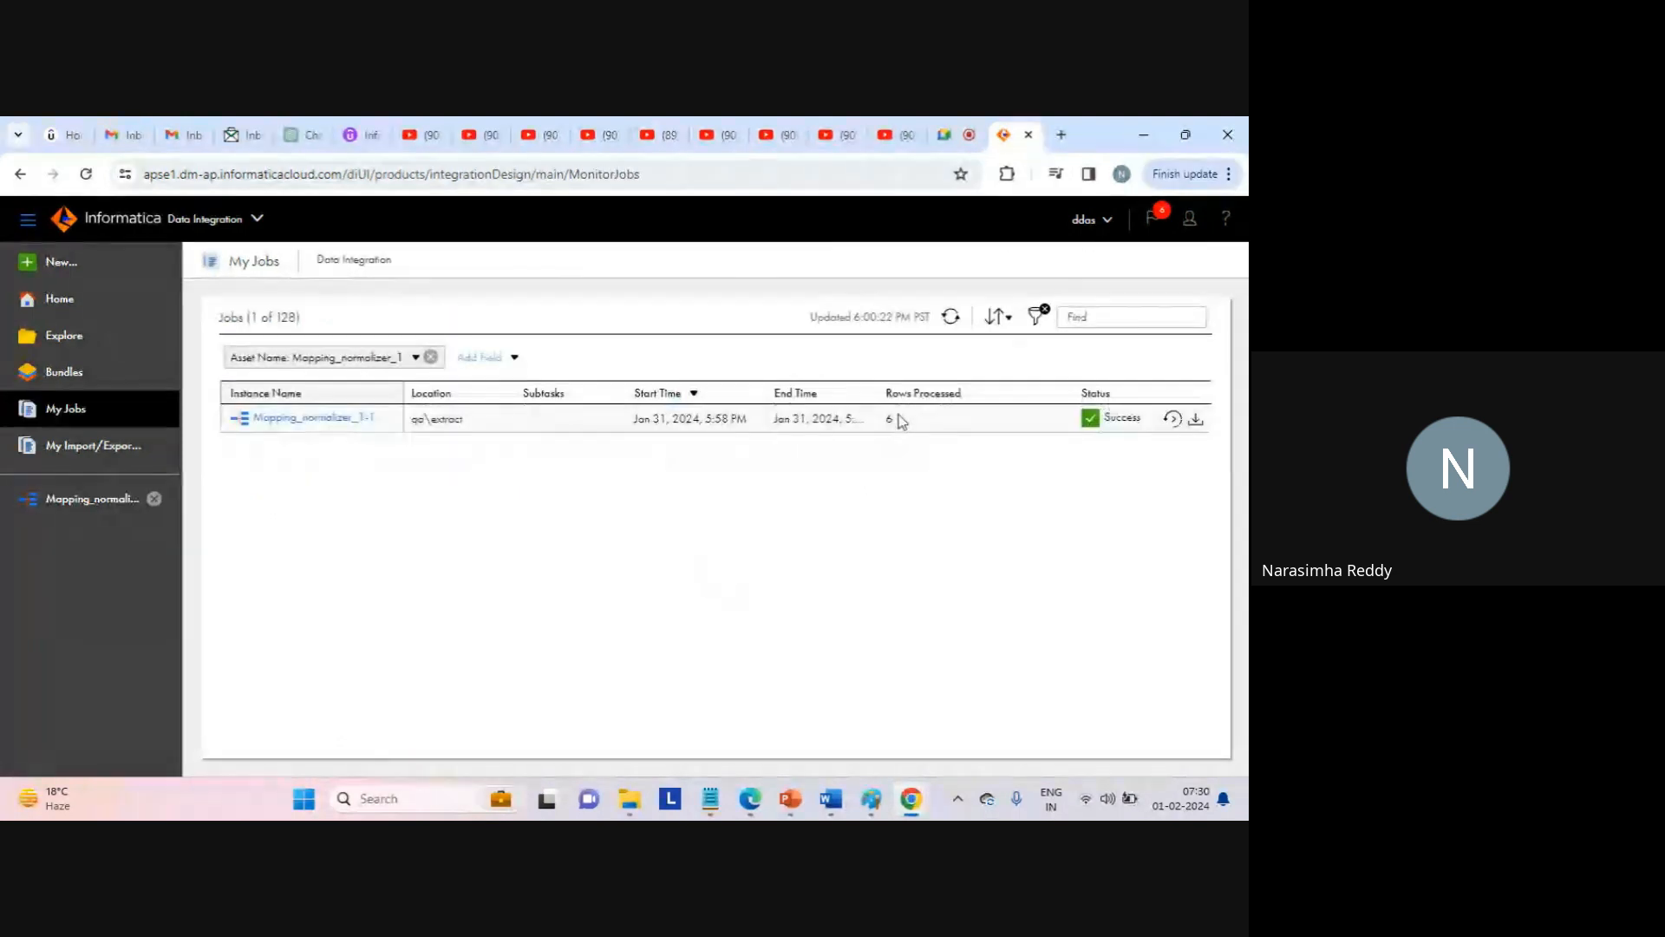
double_click(889, 419)
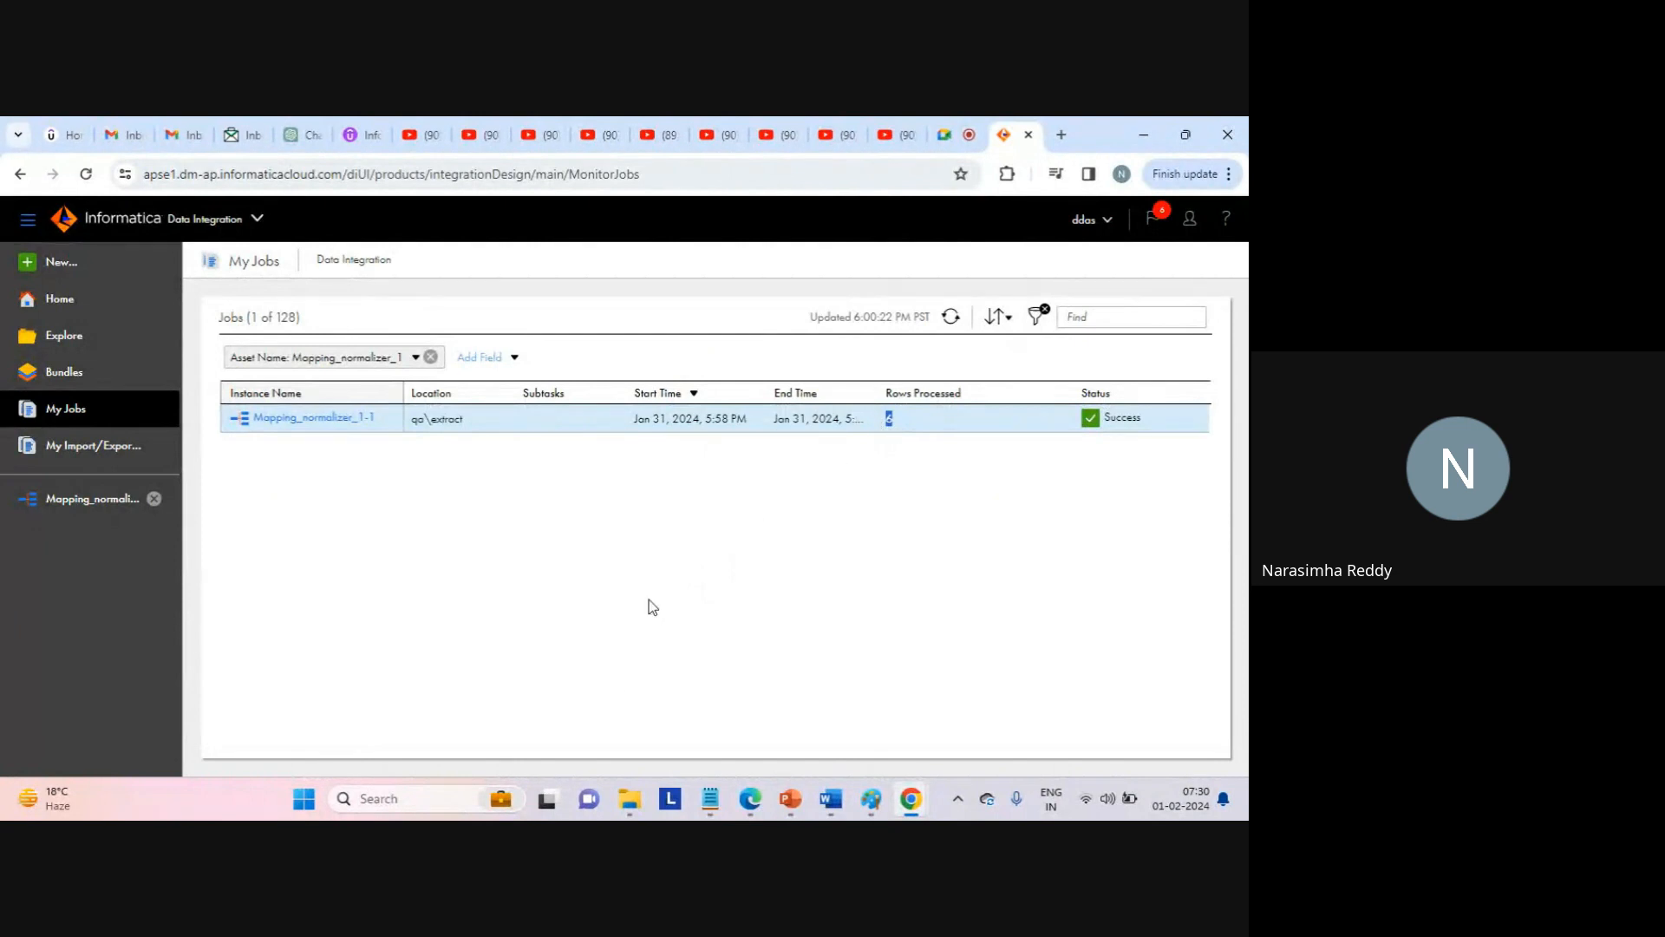
mouse_move(627, 806)
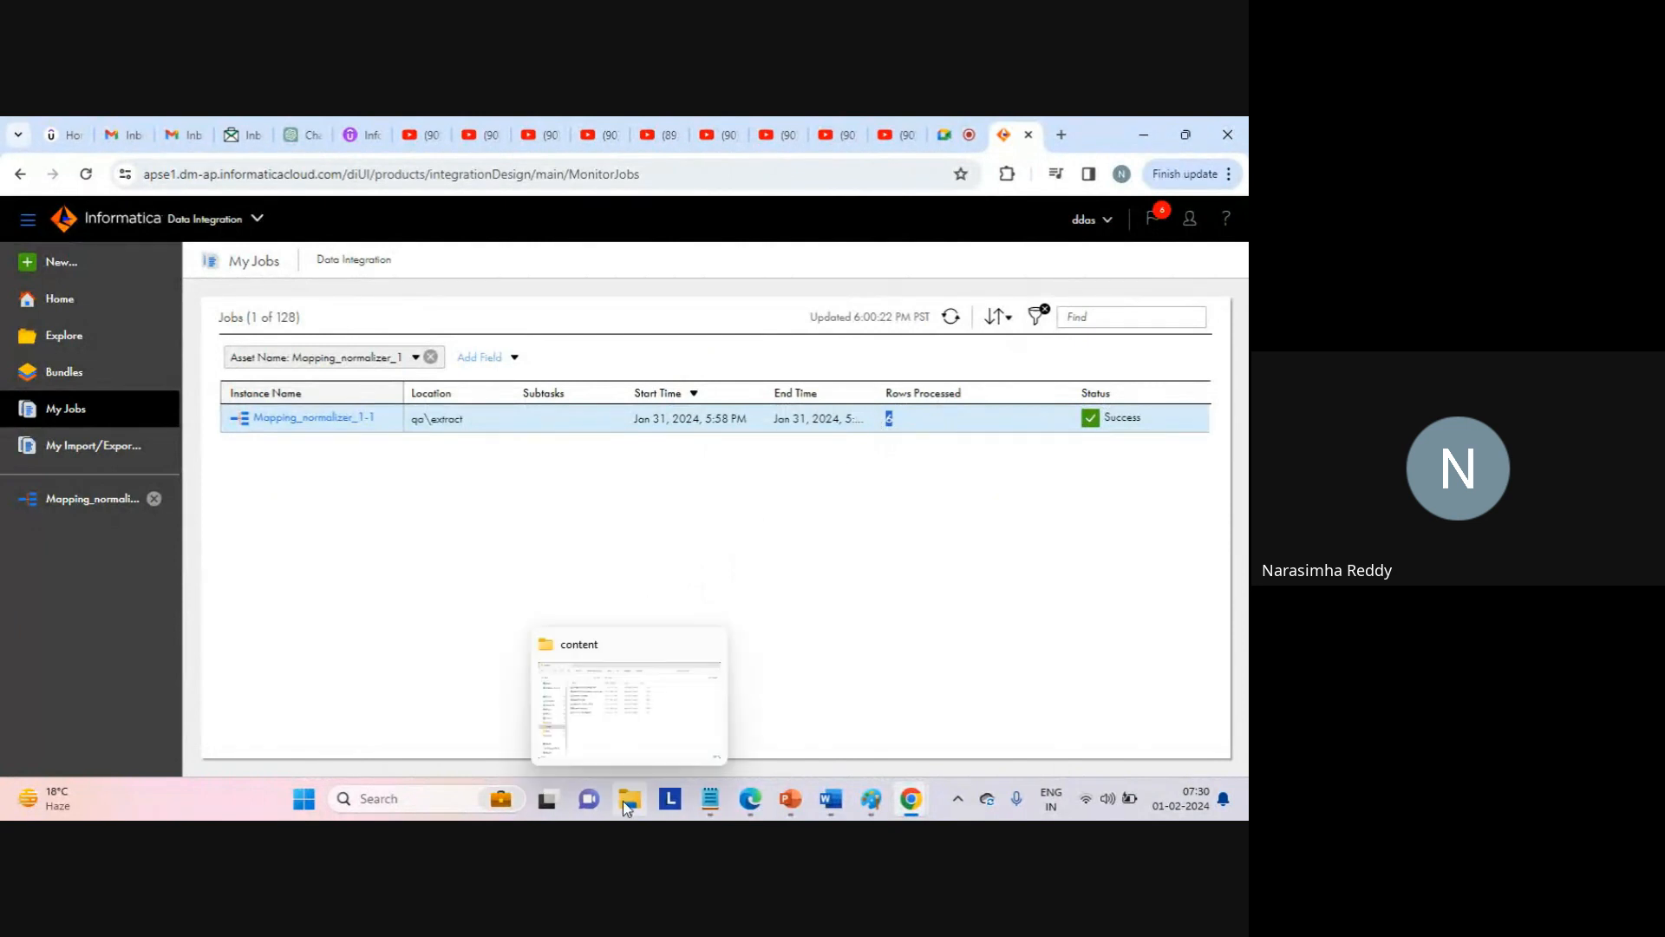
click(643, 721)
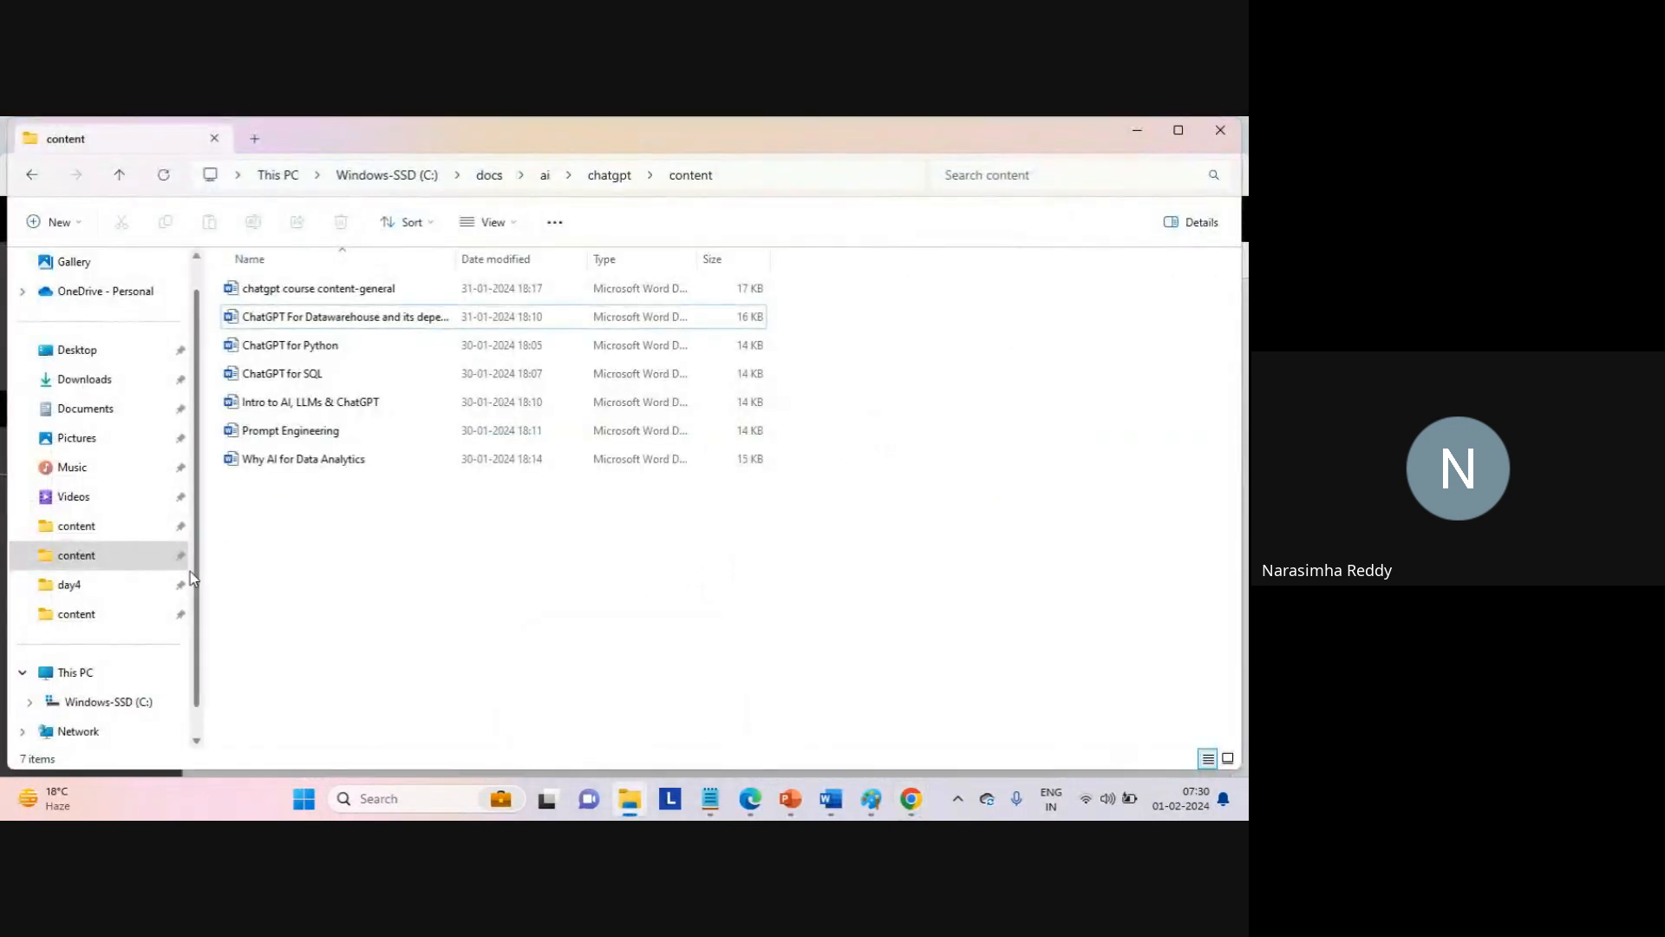
Navigate to the target folder on the Windows-SSD (C:) drive.
click(164, 673)
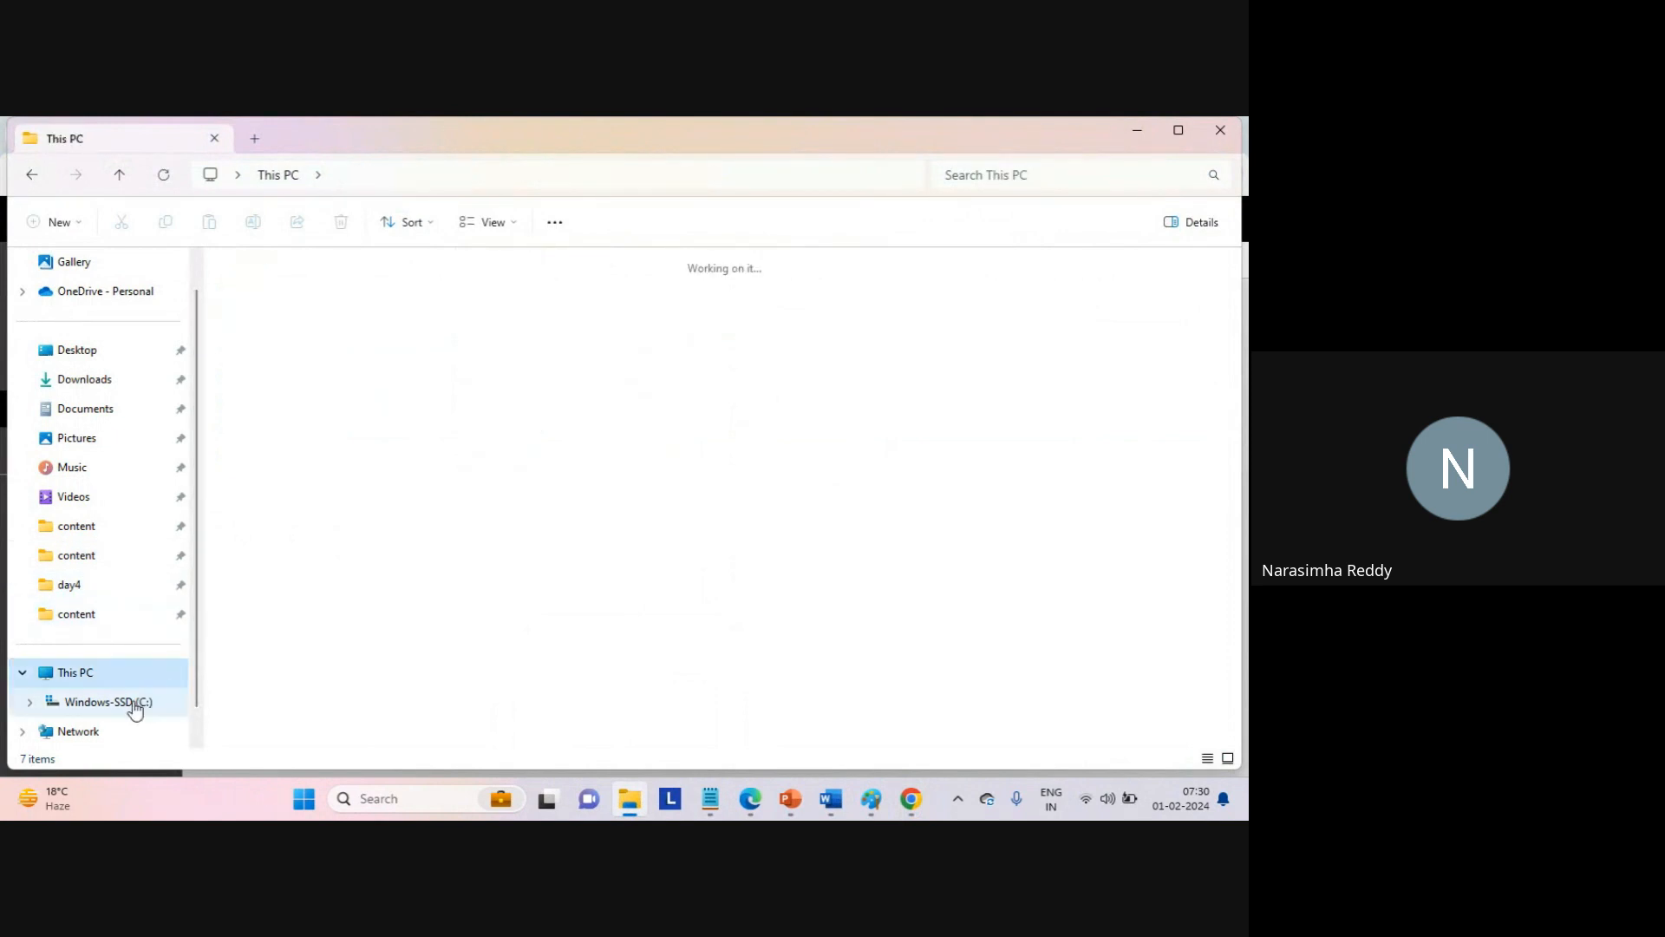
click(134, 704)
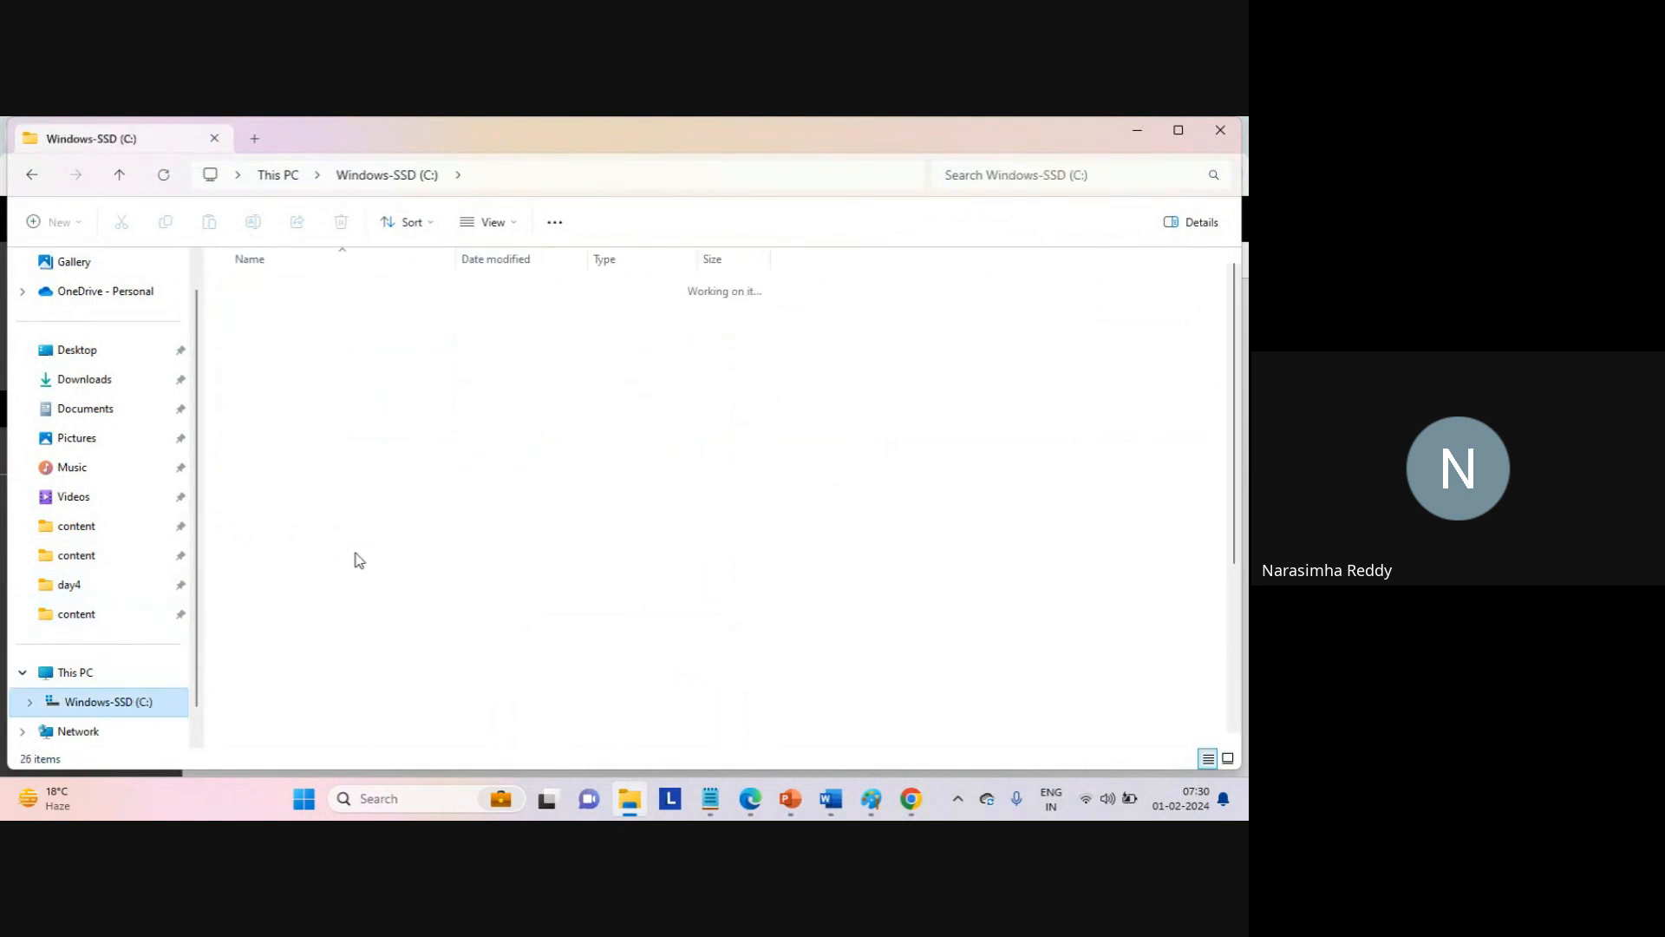
click(243, 373)
key(t)
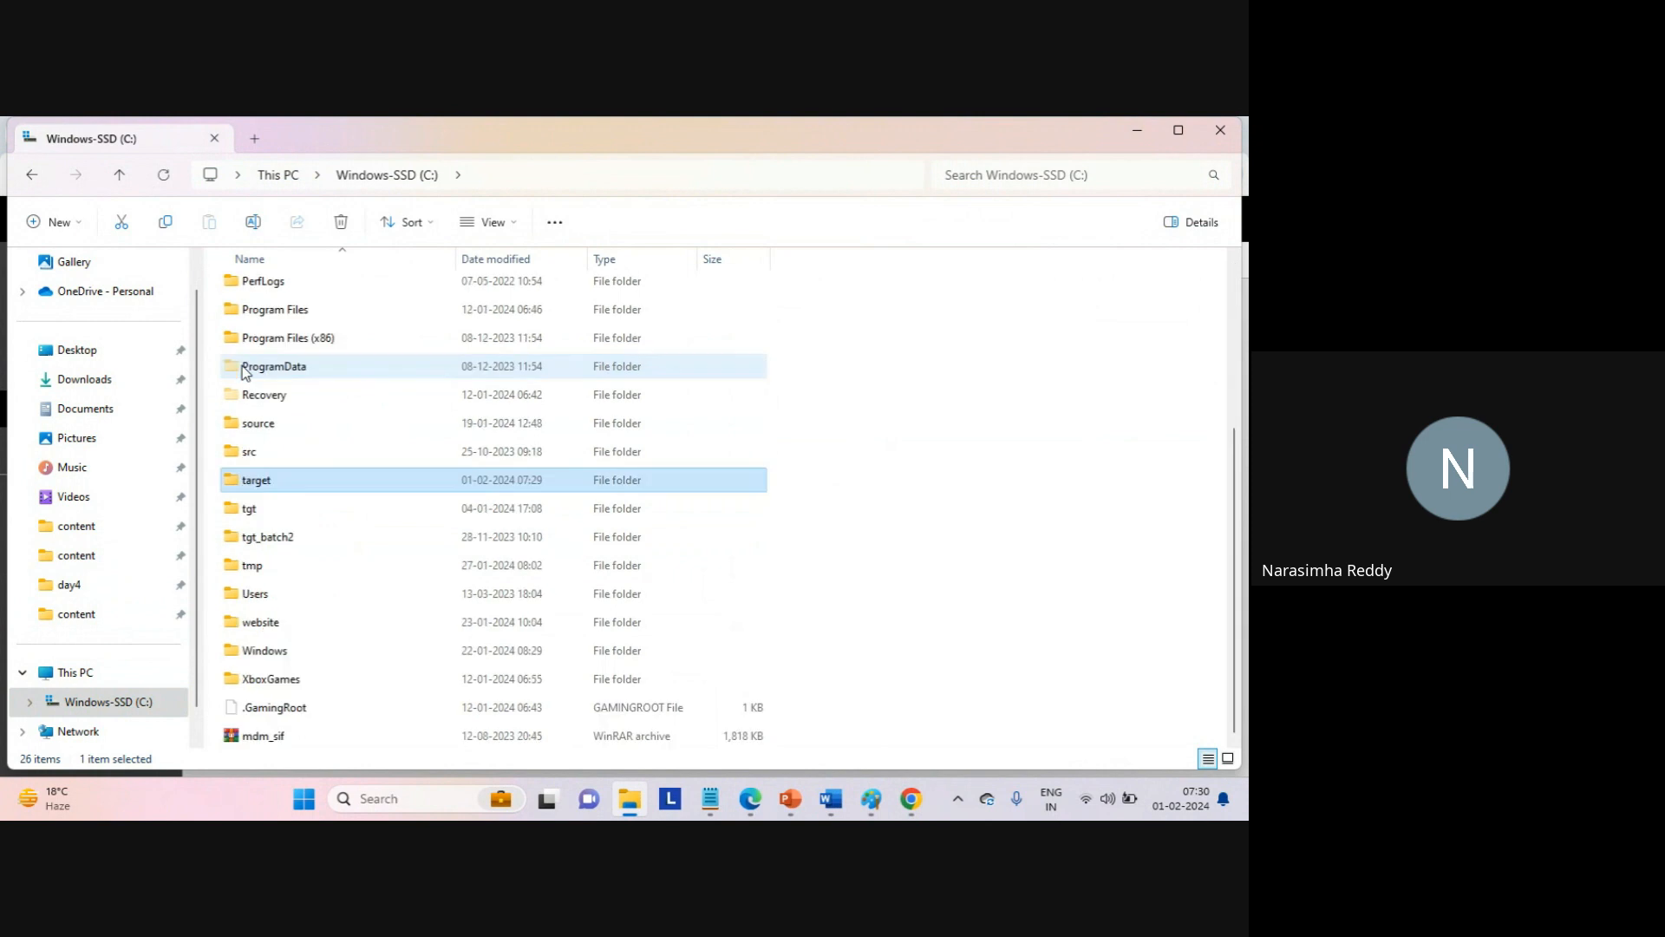
key(Return)
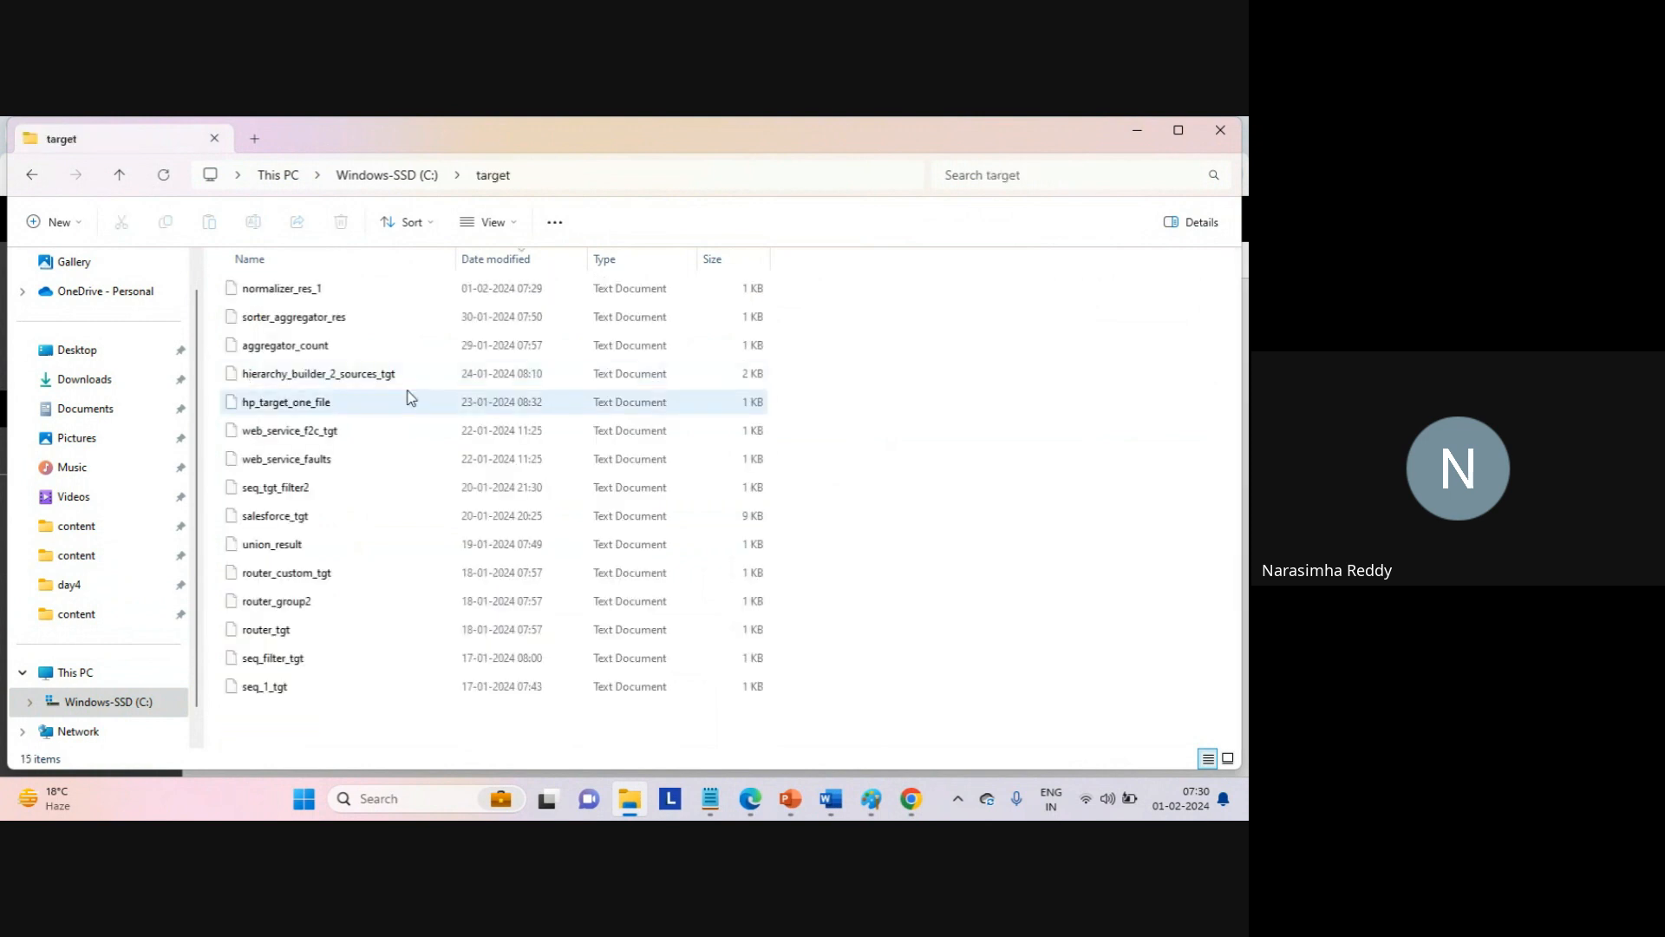
Open normalizer_res_1 in Notepad and review the pivot values on lines 2–7.
double_click(300, 295)
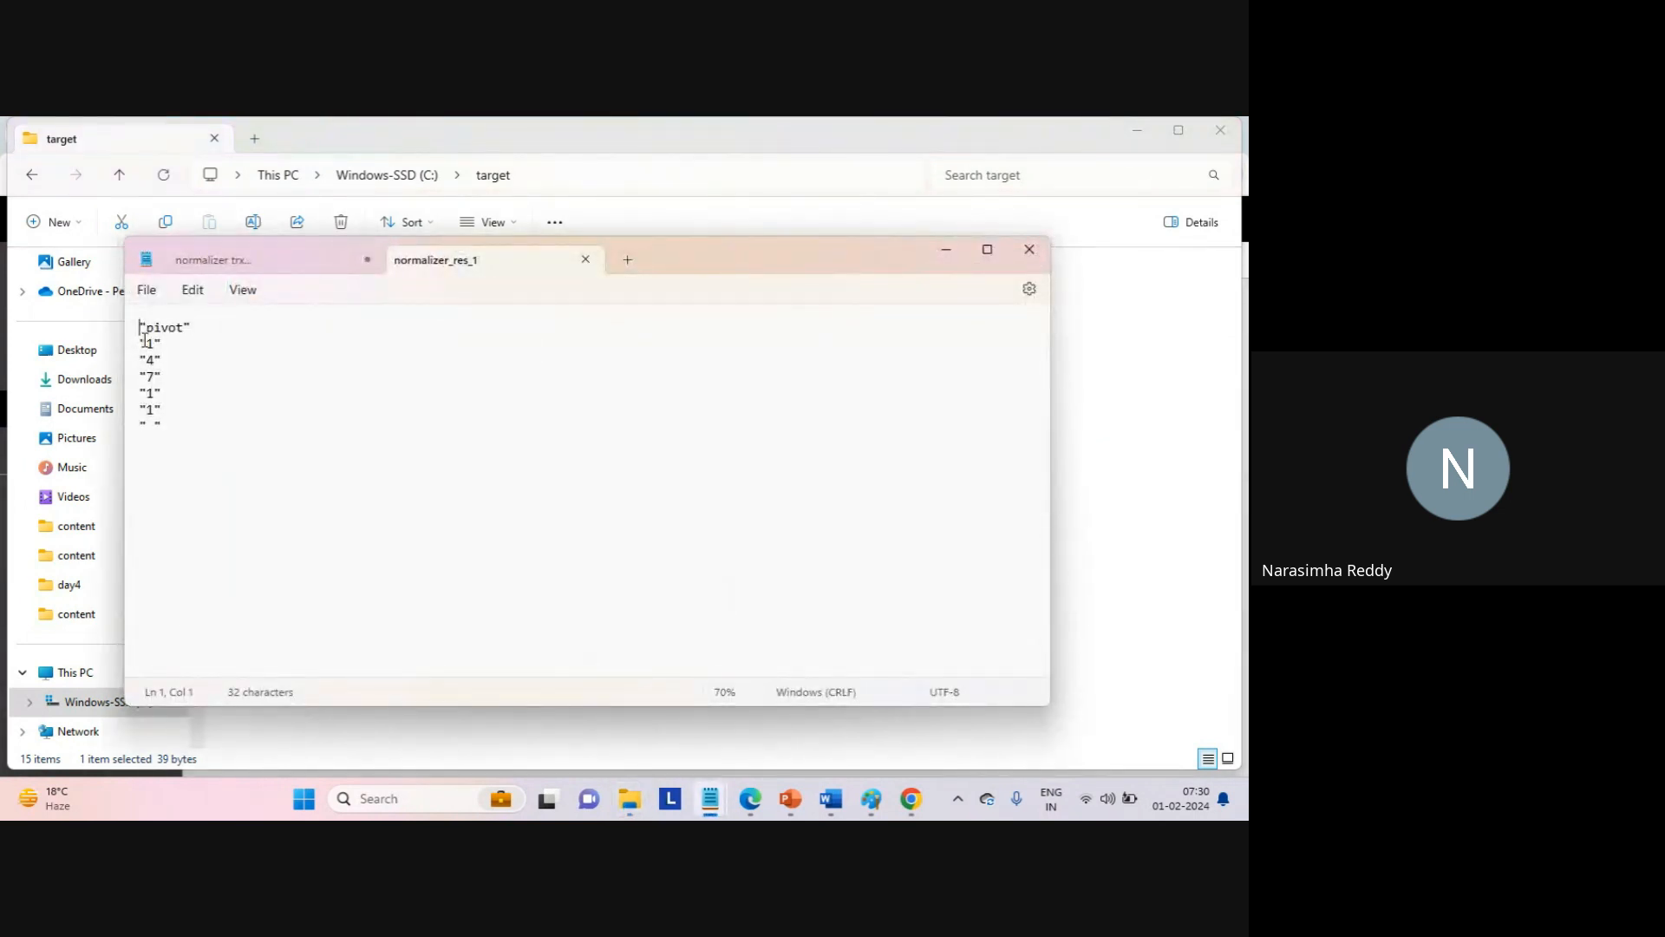
drag(144, 342, 246, 478)
click(246, 479)
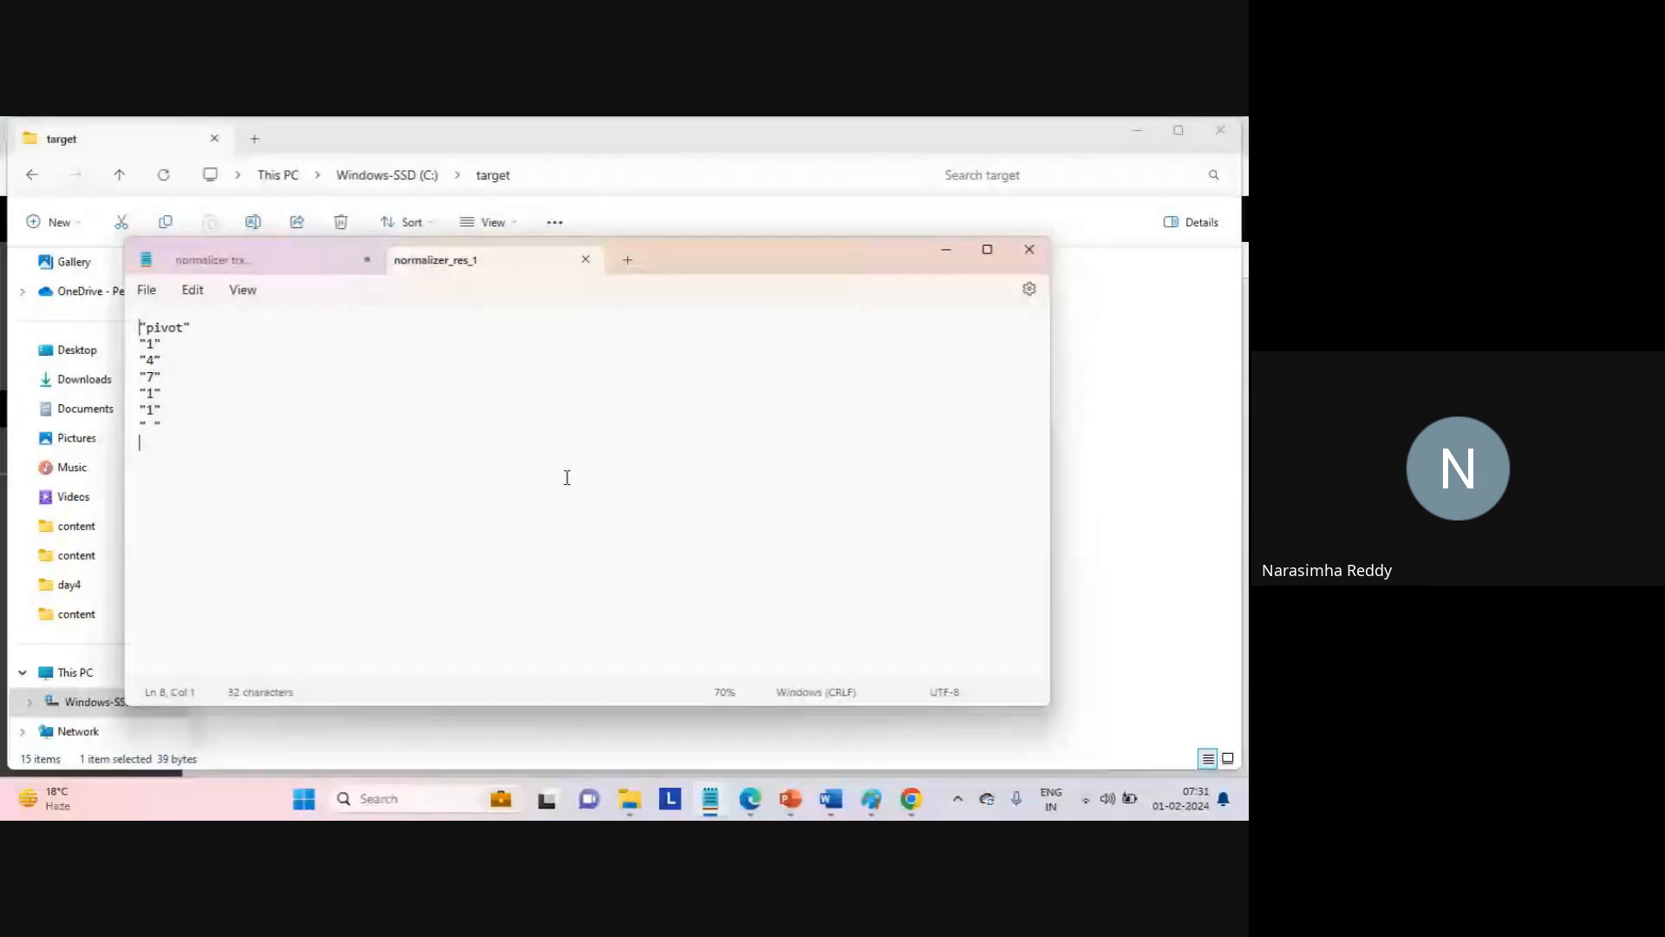
Add two blank lines after the values and move Notepad aside to reach the target folder.
key(Return)
key(Return)
drag(668, 260, 888, 277)
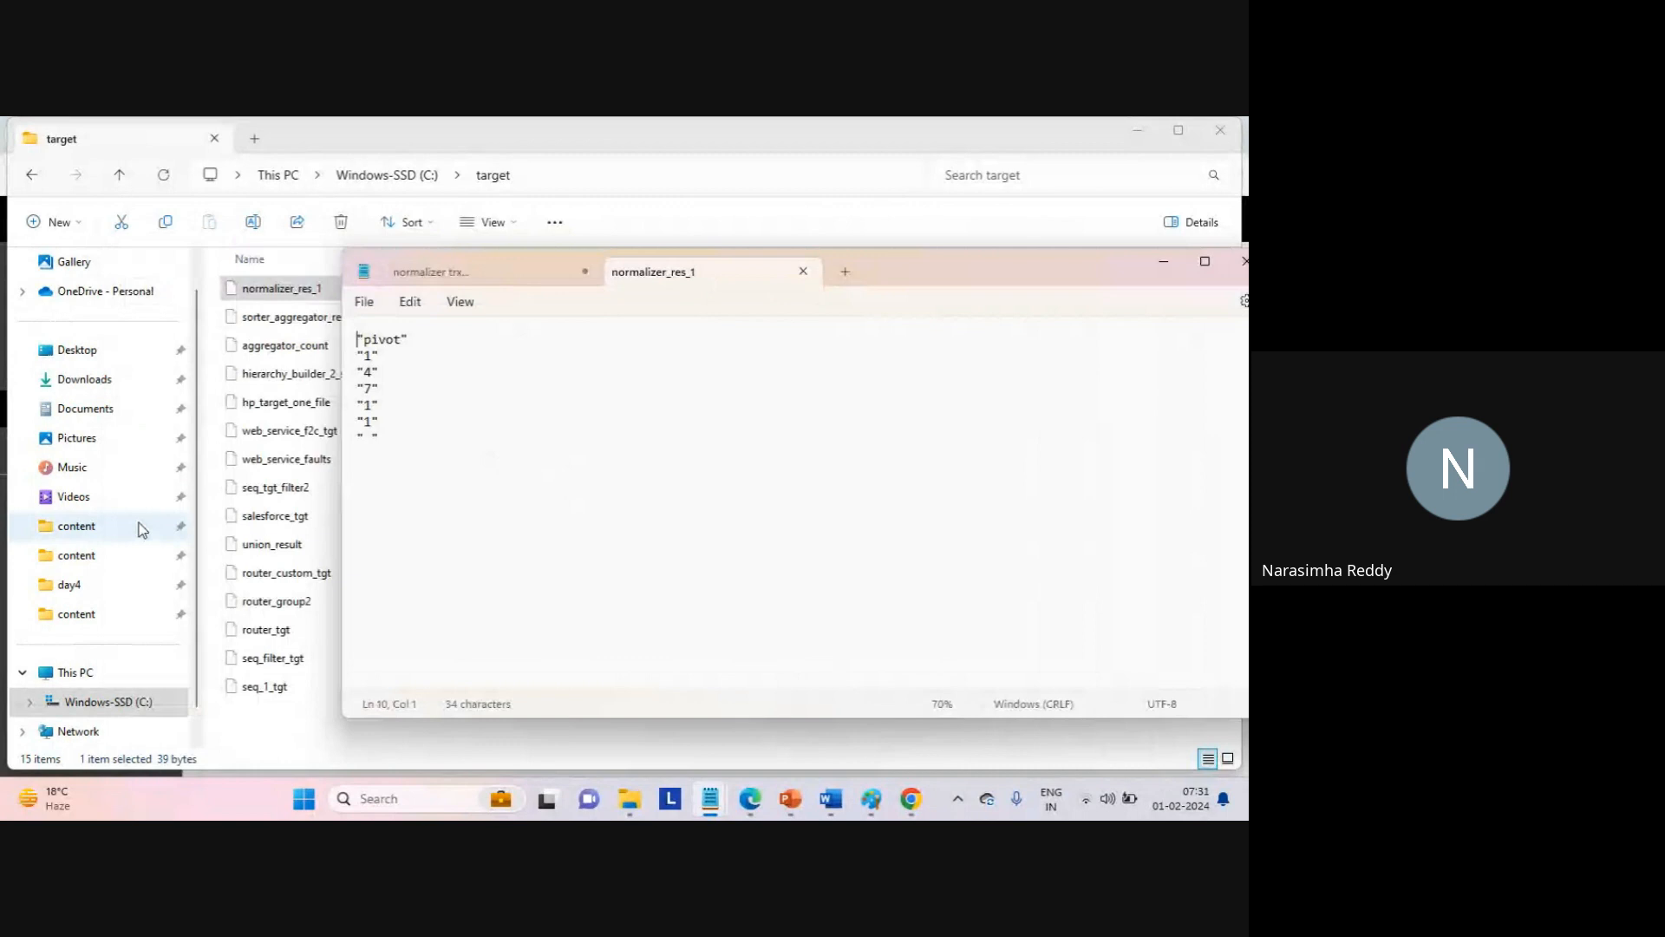
click(422, 180)
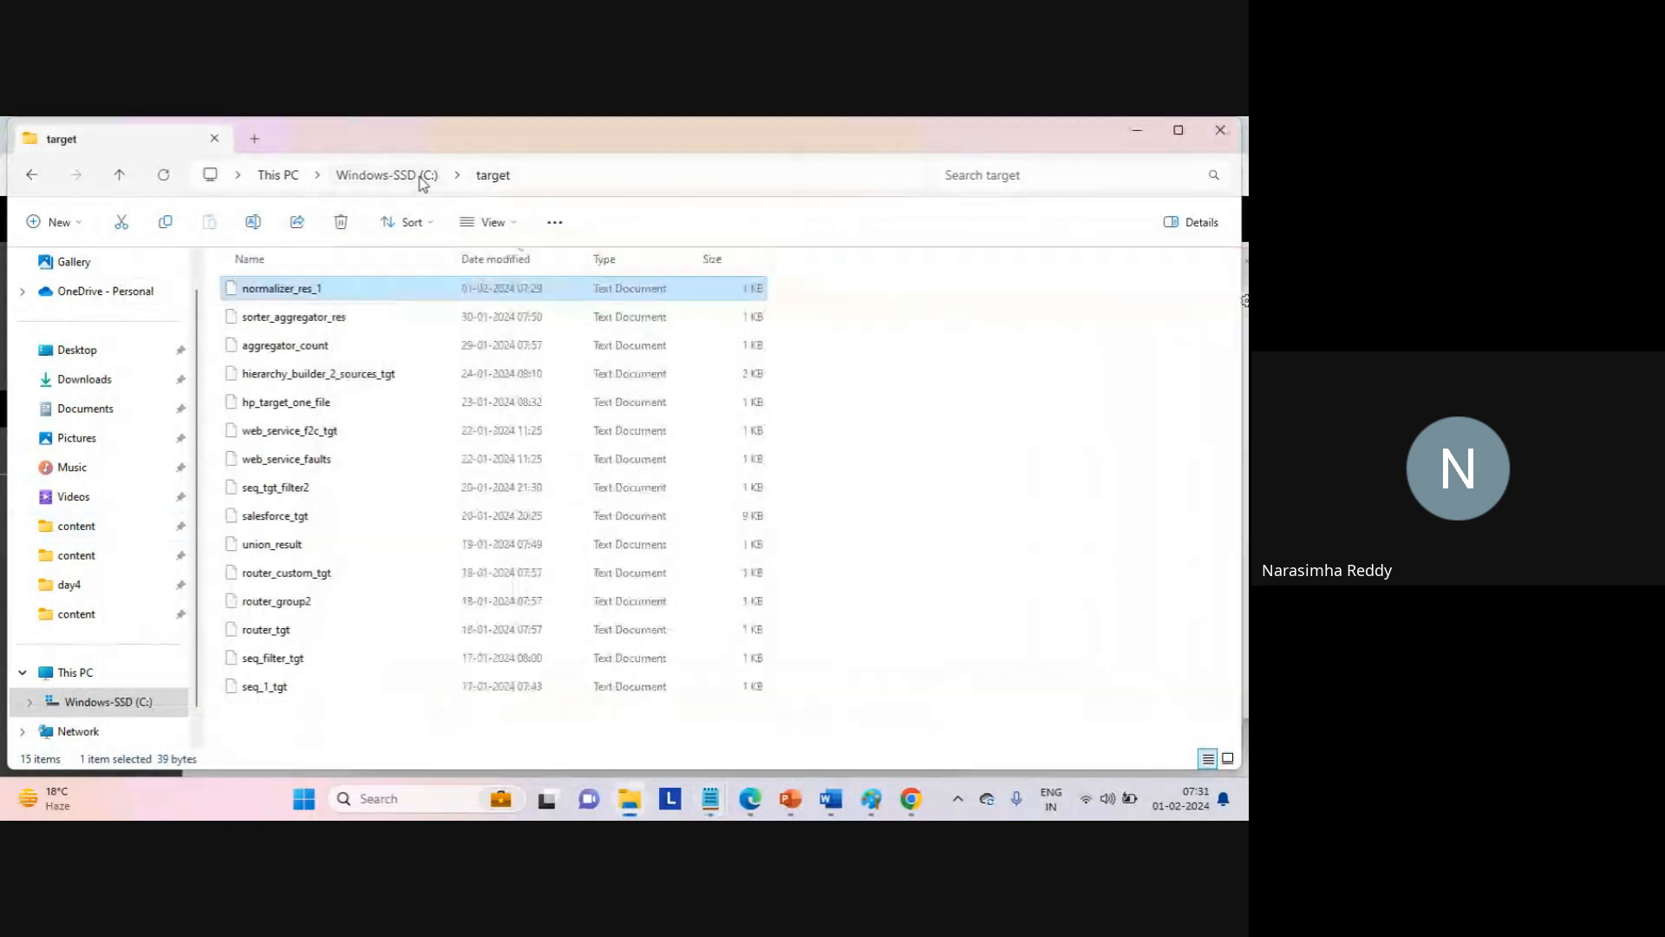
Open the seq_1 source file from the C:\source folder.
click(422, 177)
click(246, 395)
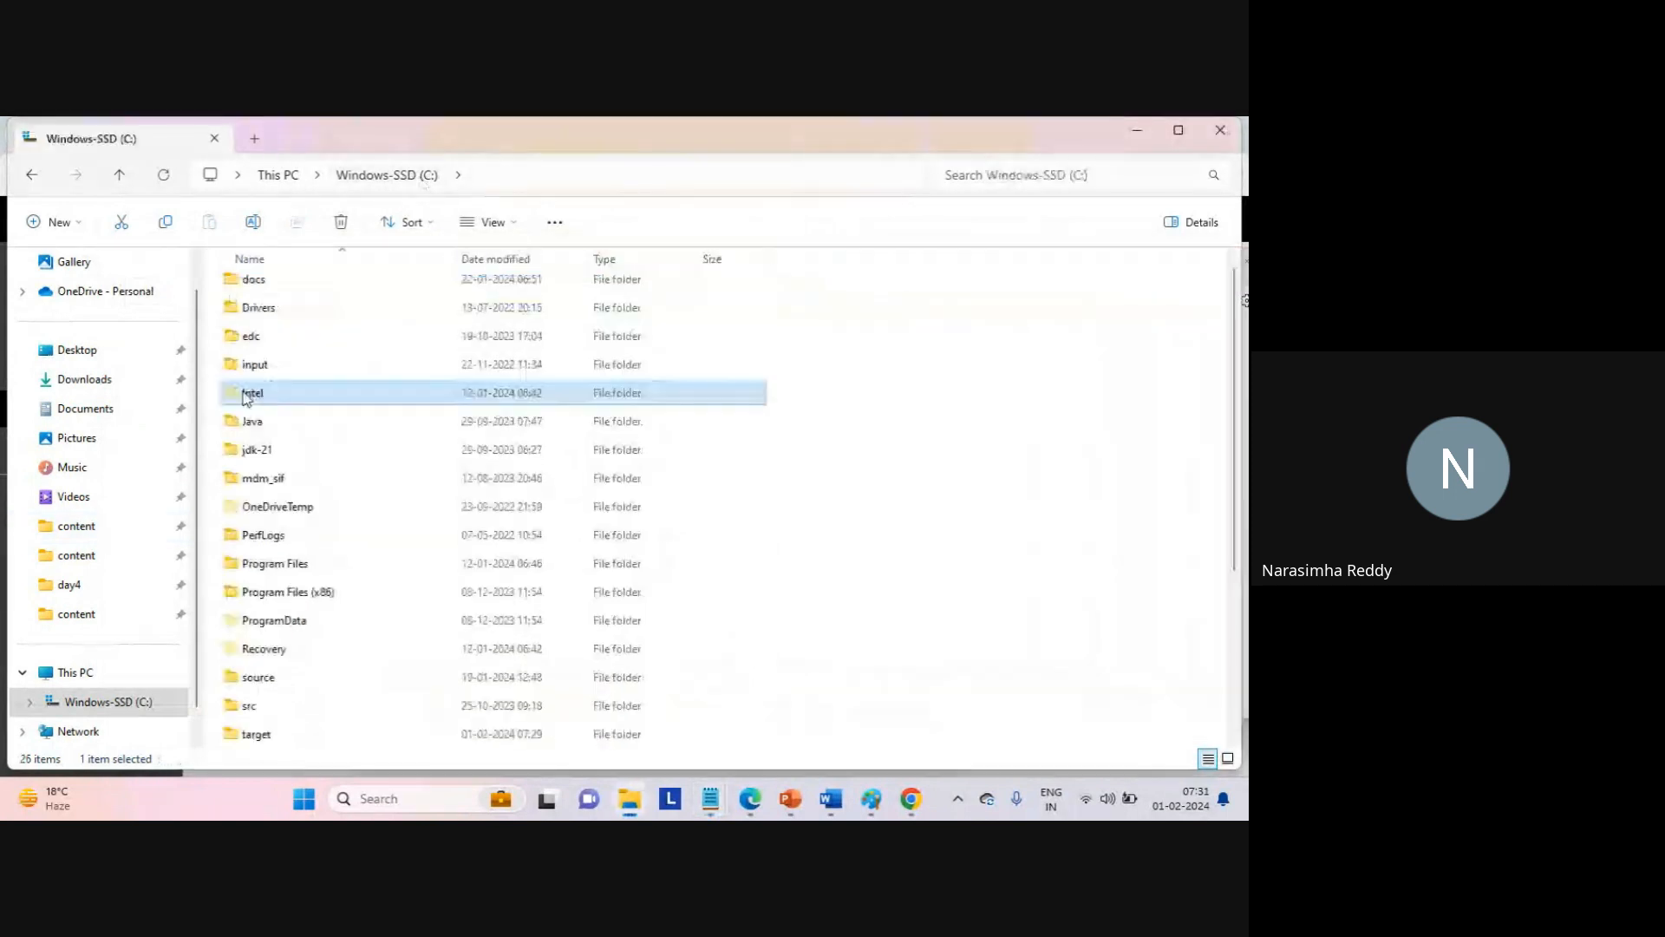
key(s)
key(s)
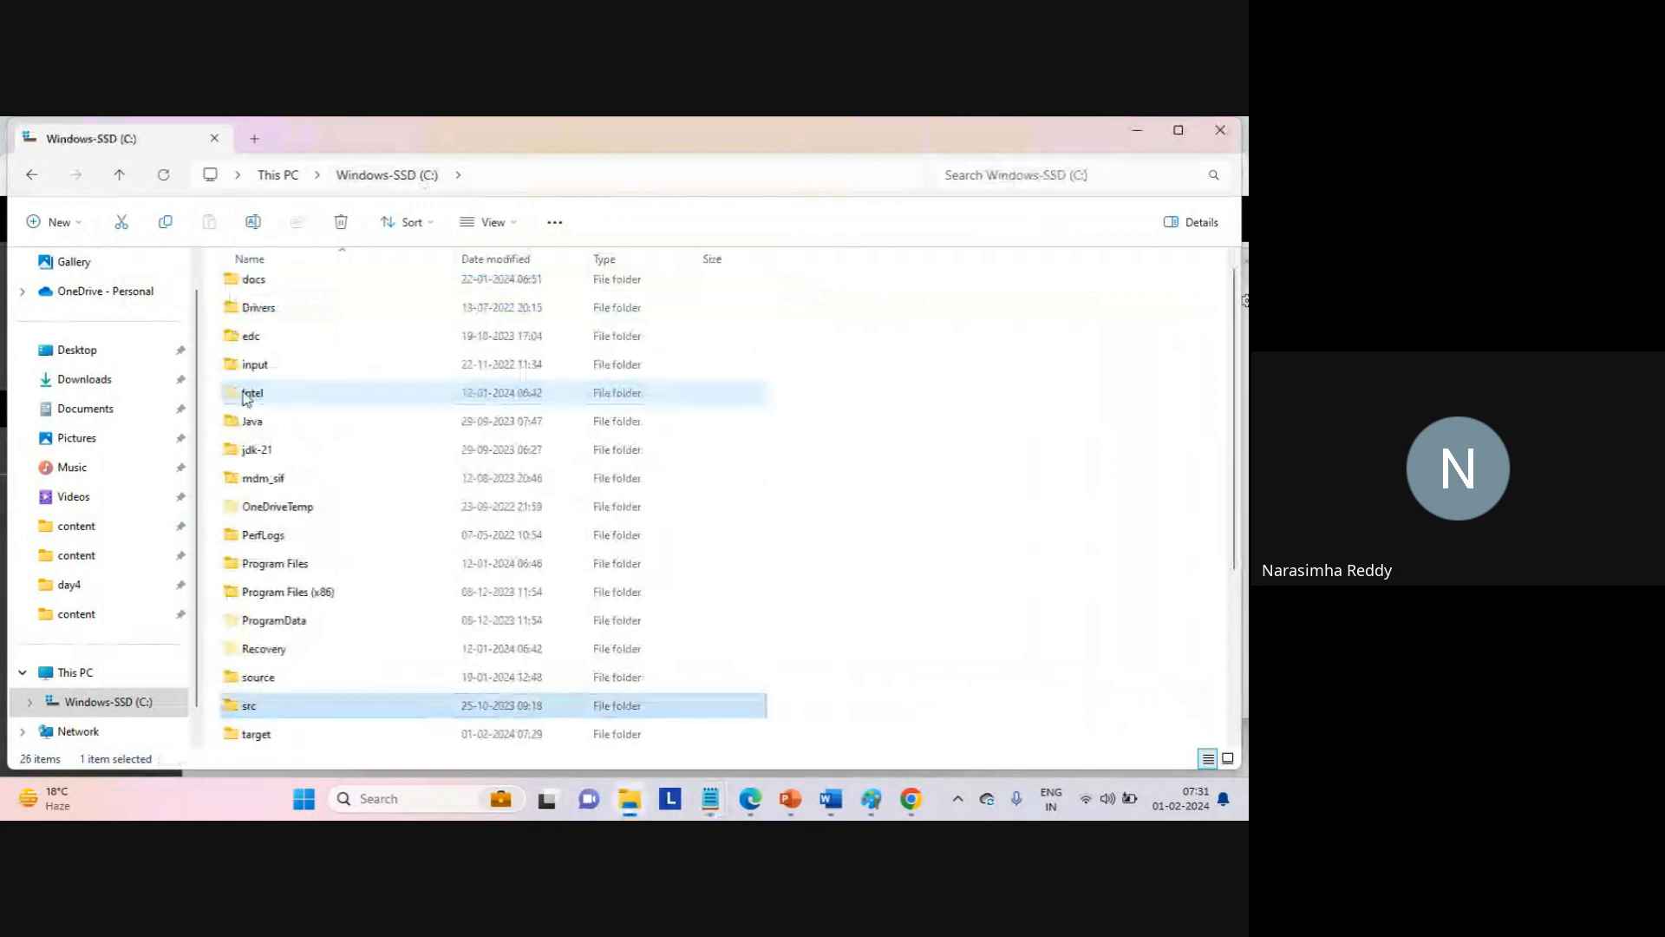
key(s)
key(Return)
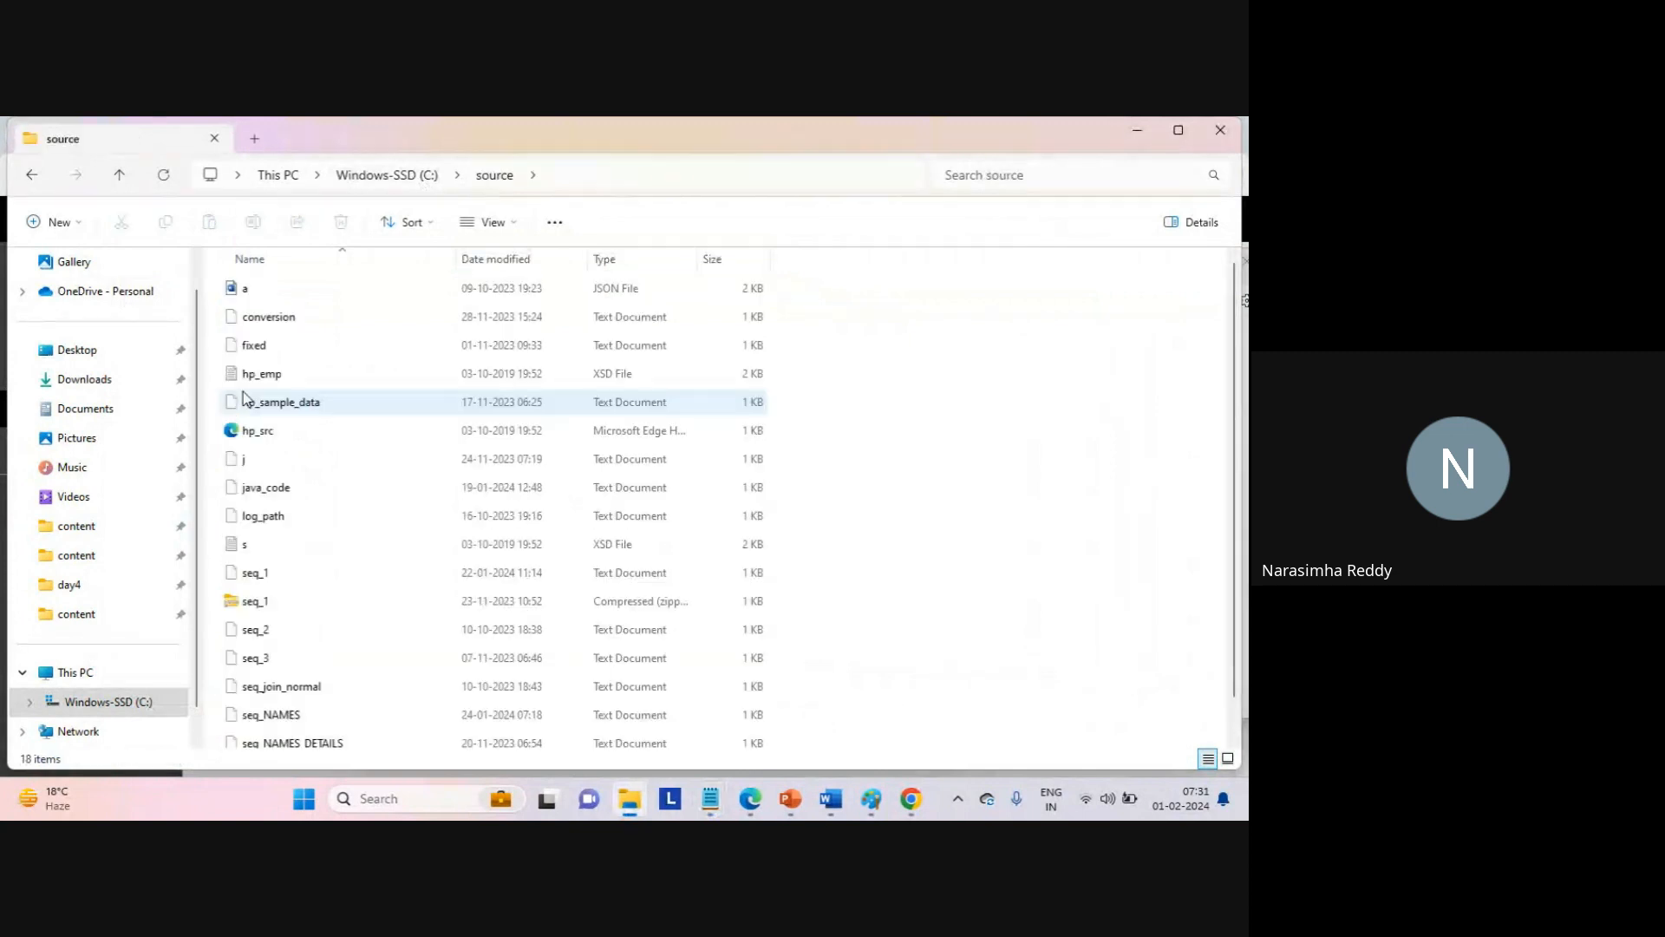
double_click(256, 573)
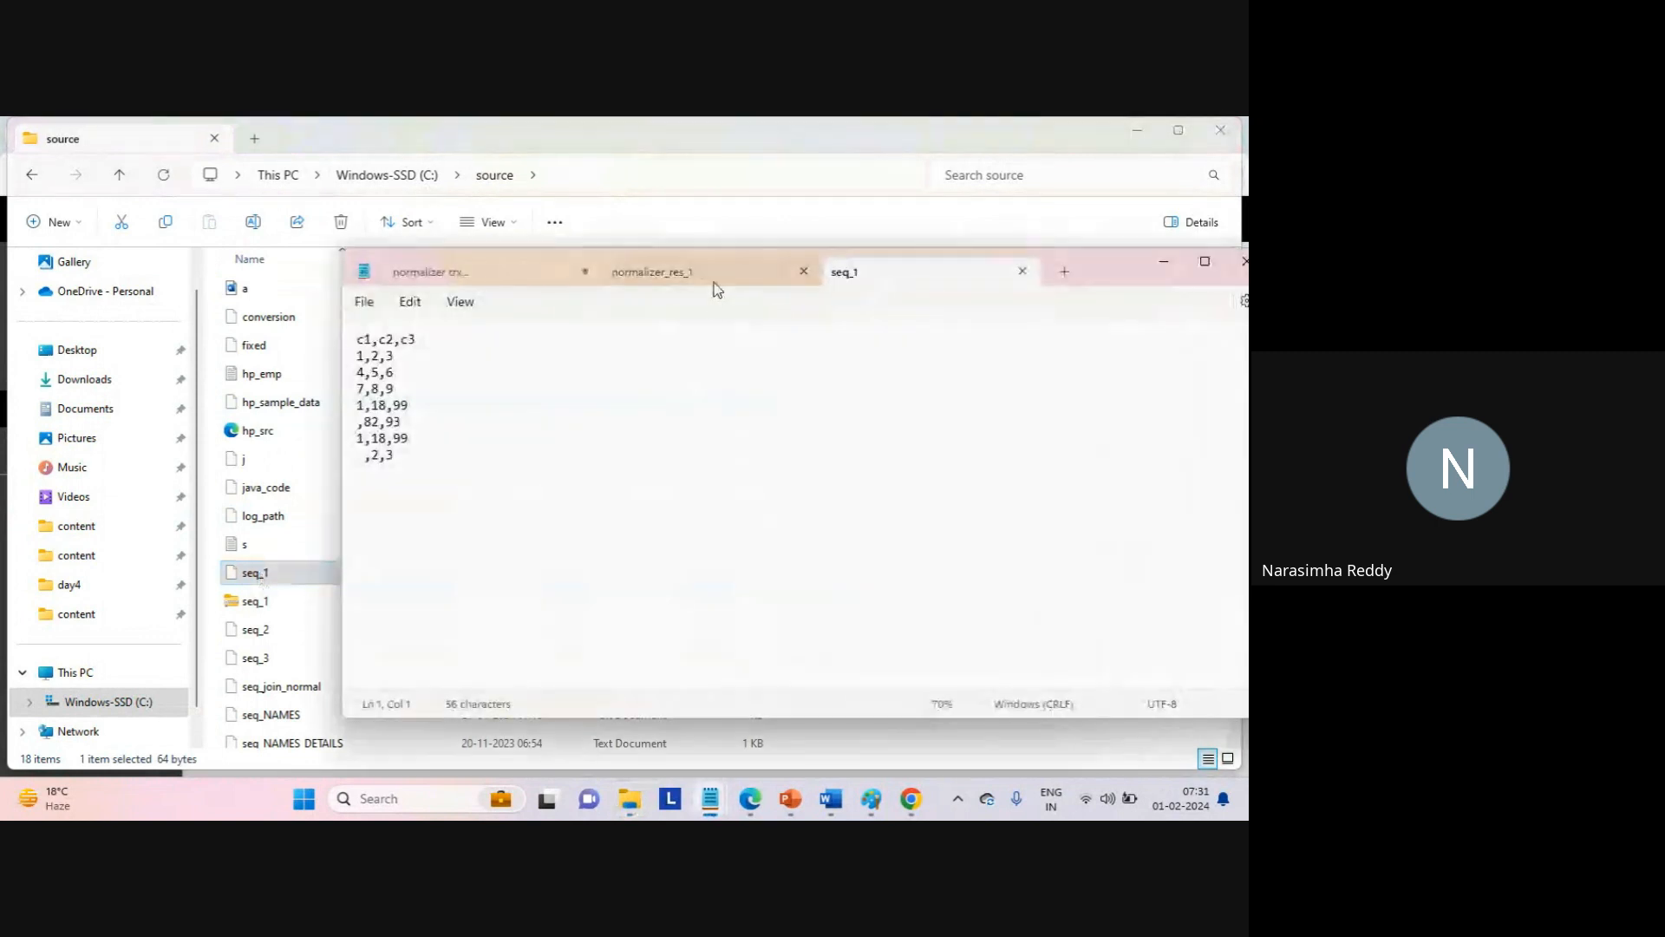
Put normalizer_res_1 in its own window and compare its six pivot values with seq_1's ,82,93 row.
drag(713, 278, 652, 296)
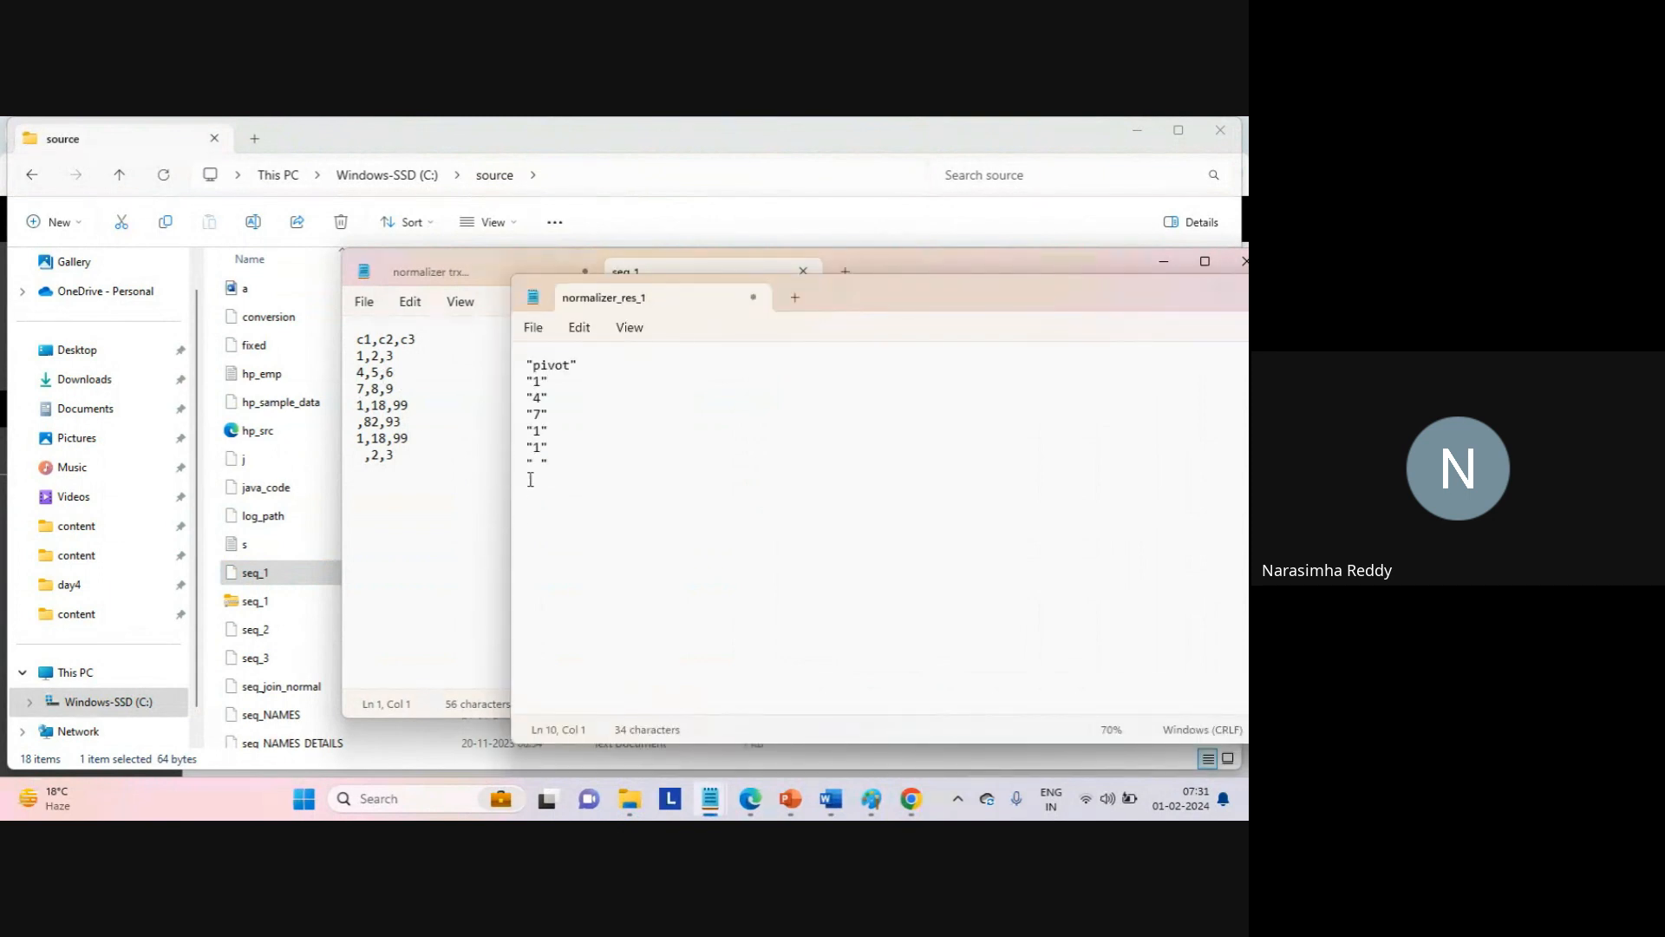
click(570, 461)
drag(570, 460, 521, 378)
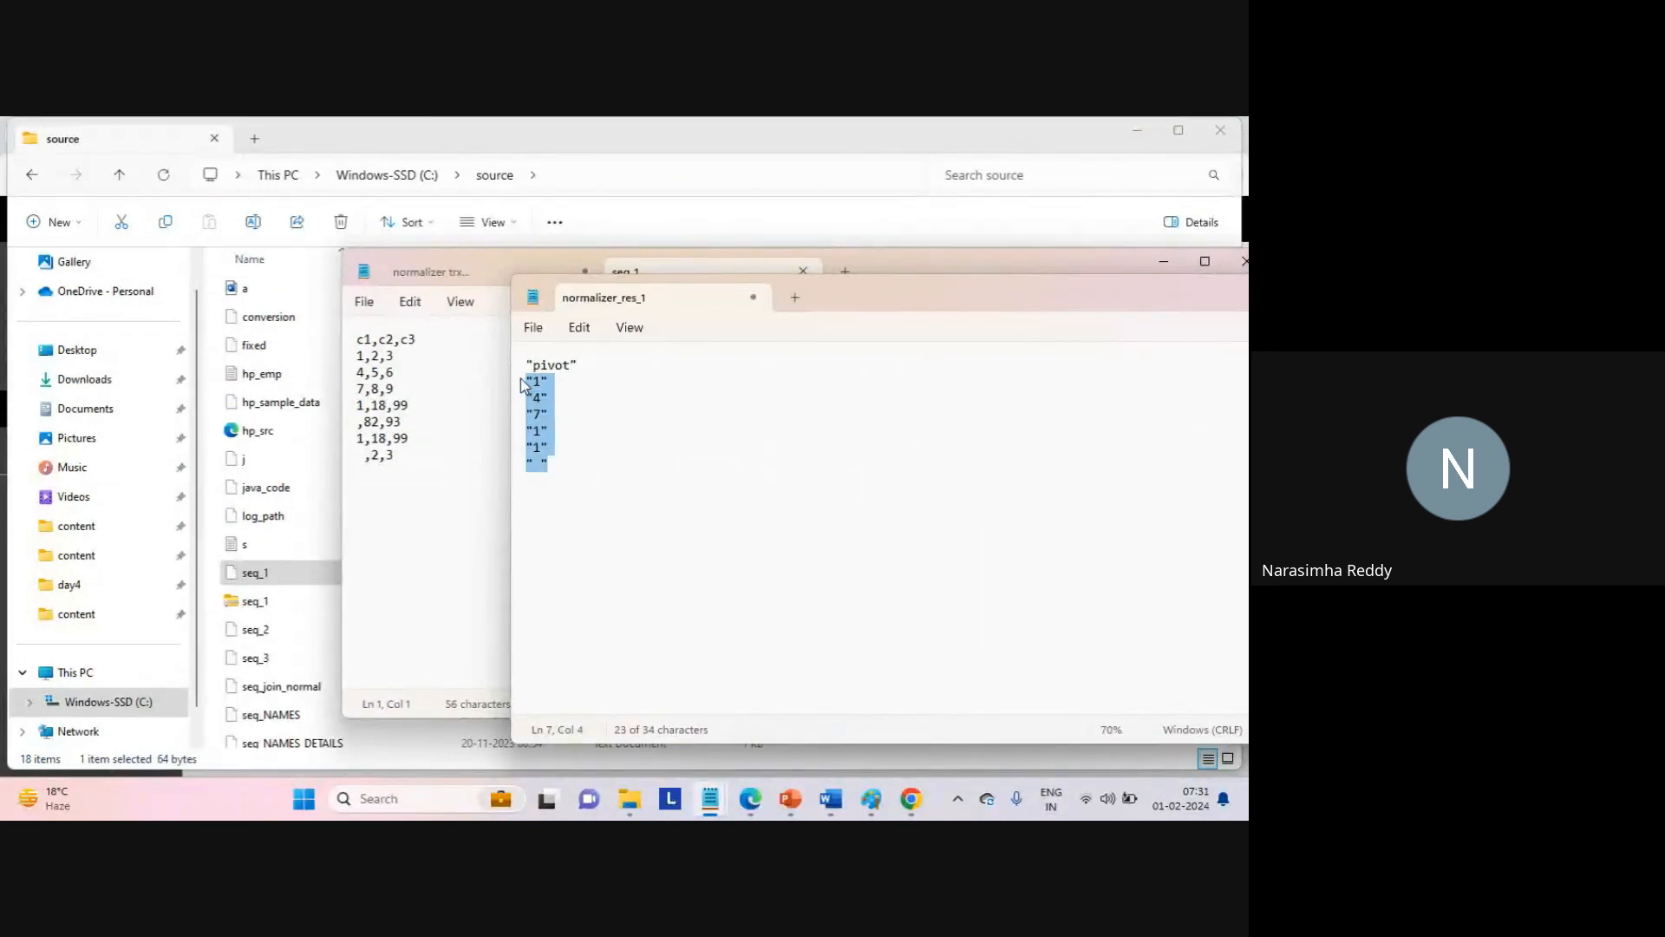
click(616, 439)
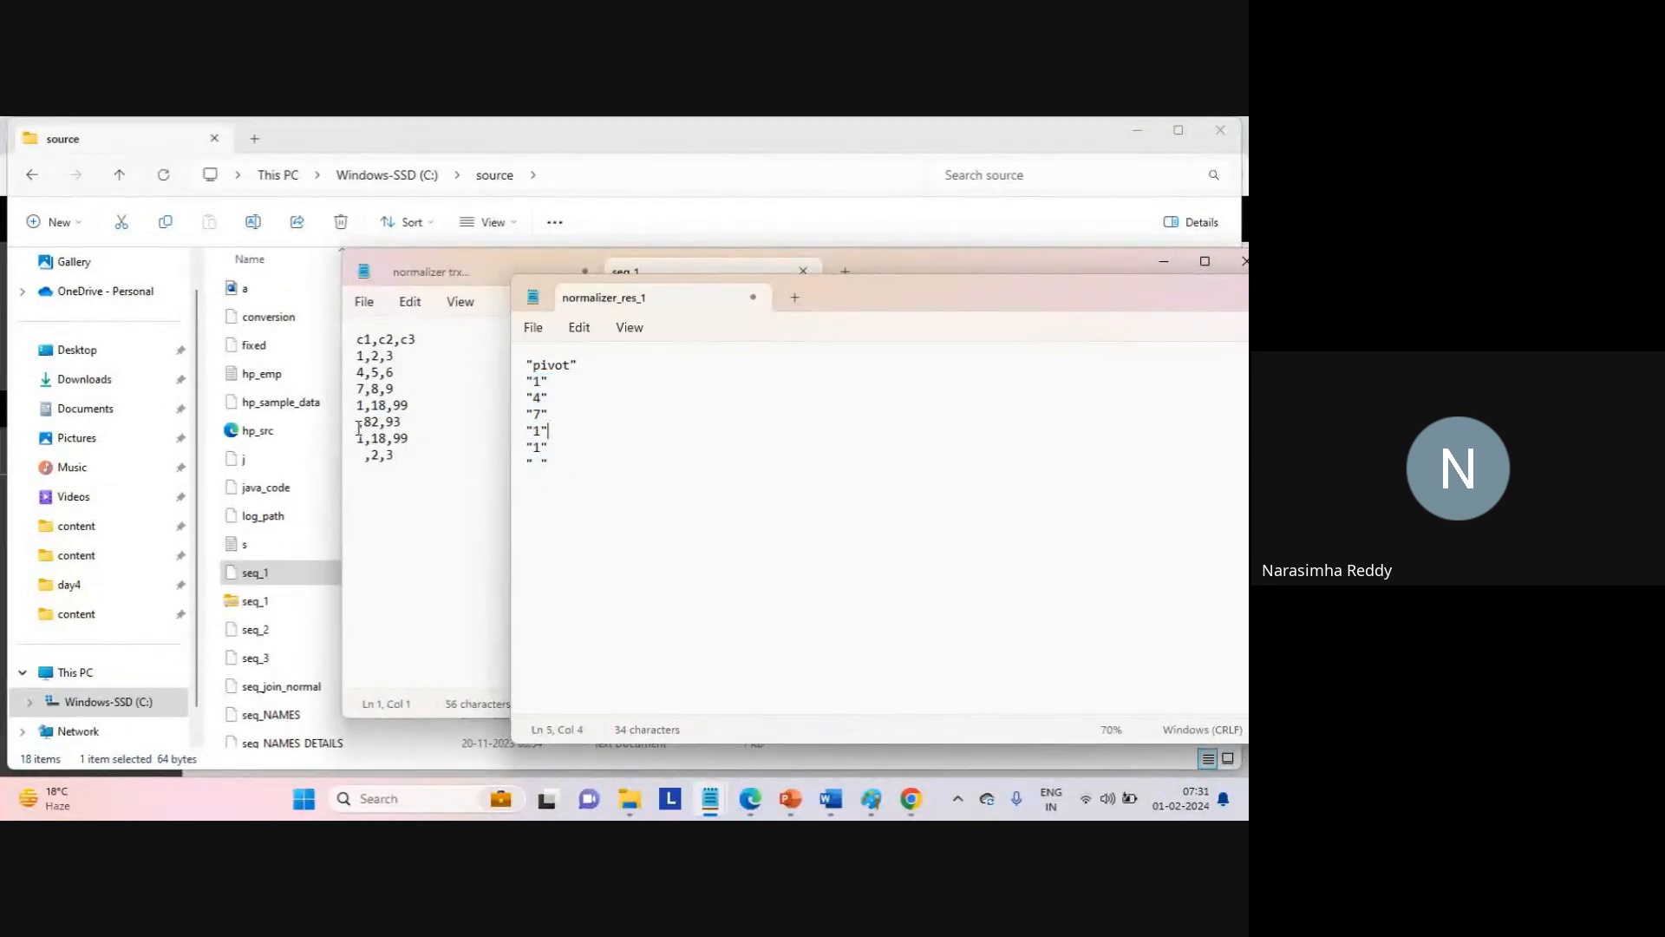
drag(357, 423, 429, 424)
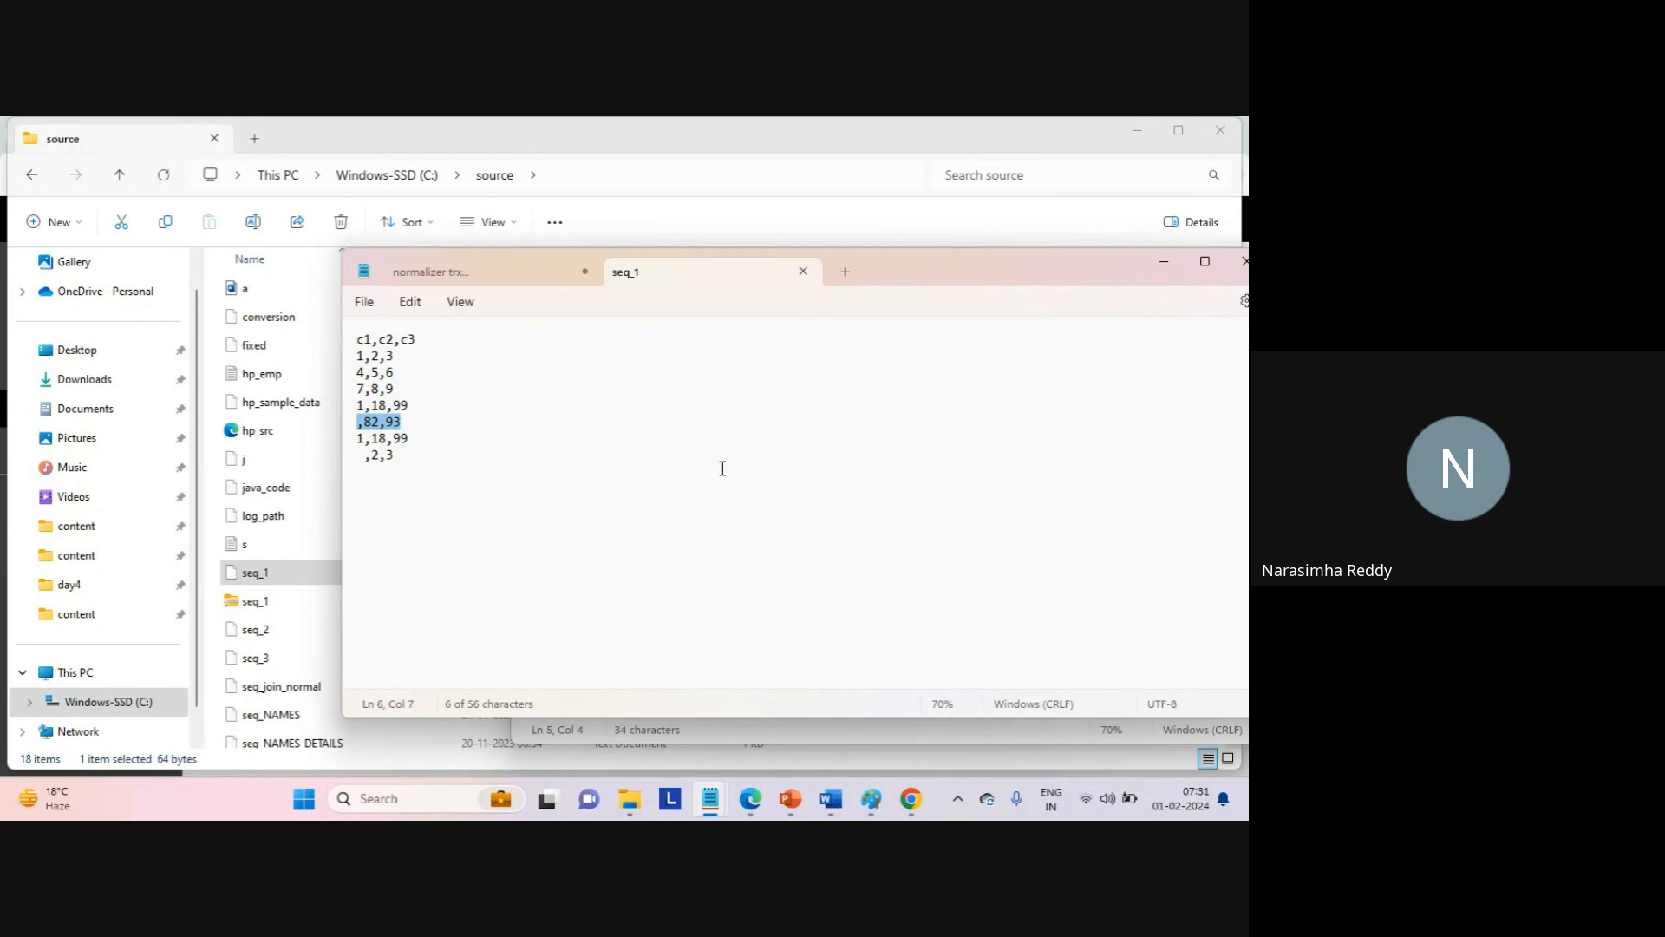
key(alt+Tab)
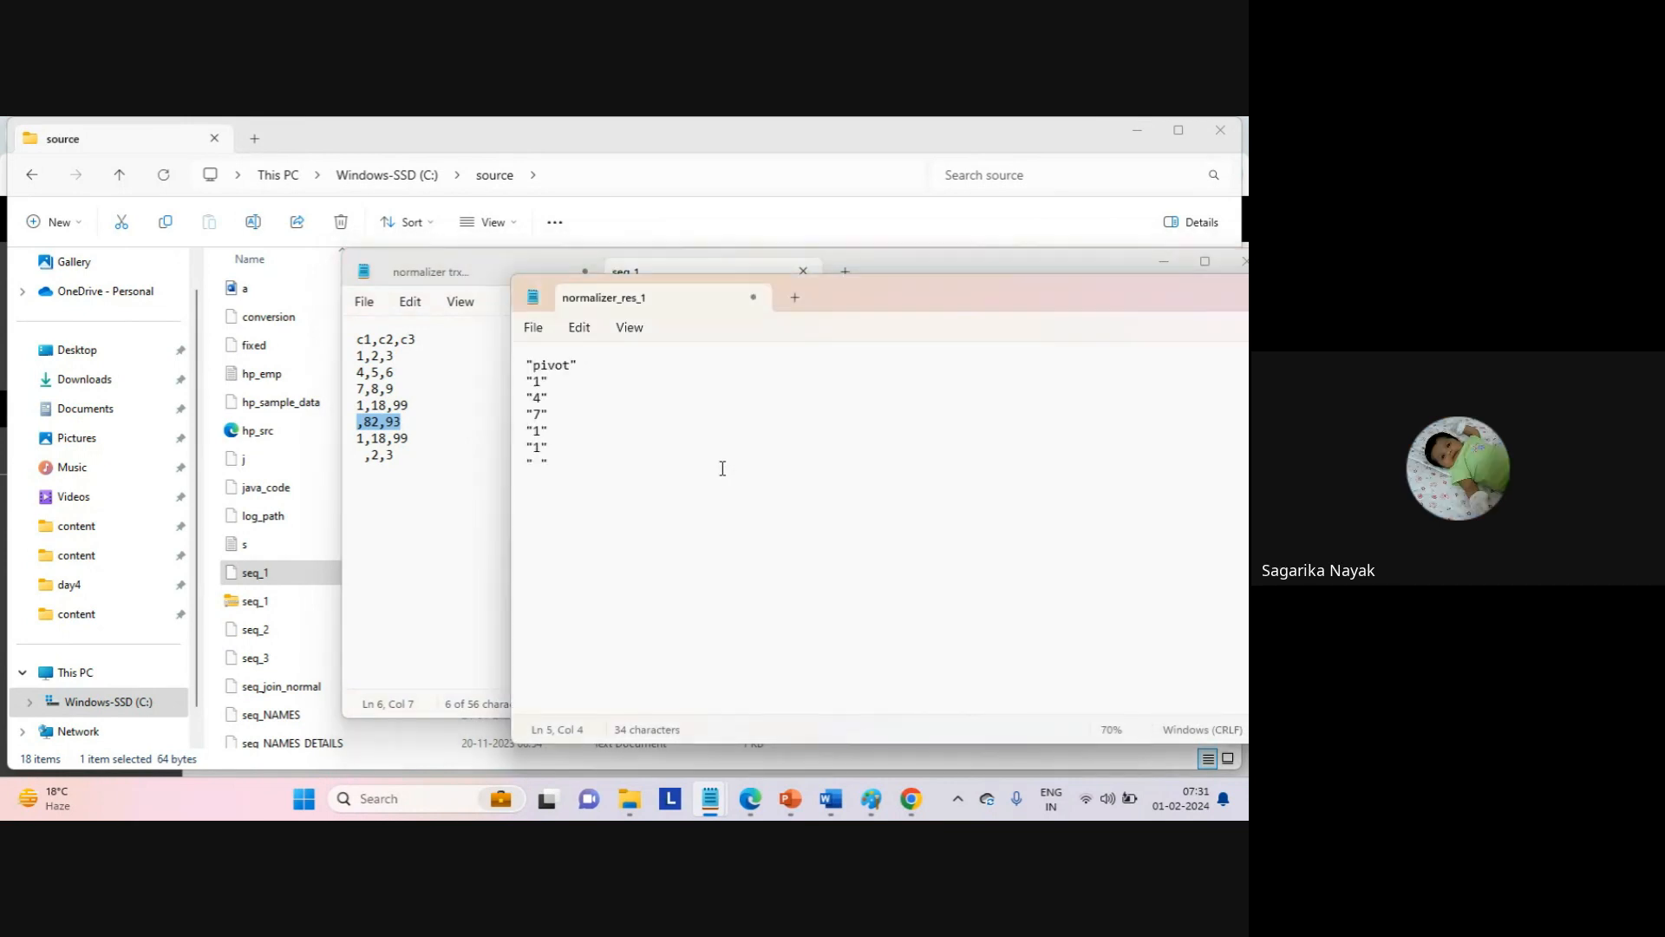
click(614, 490)
Match the blank pivot values to the leading blanks of seq_1's ,2,3 and ,82,93 rows.
drag(530, 464, 534, 465)
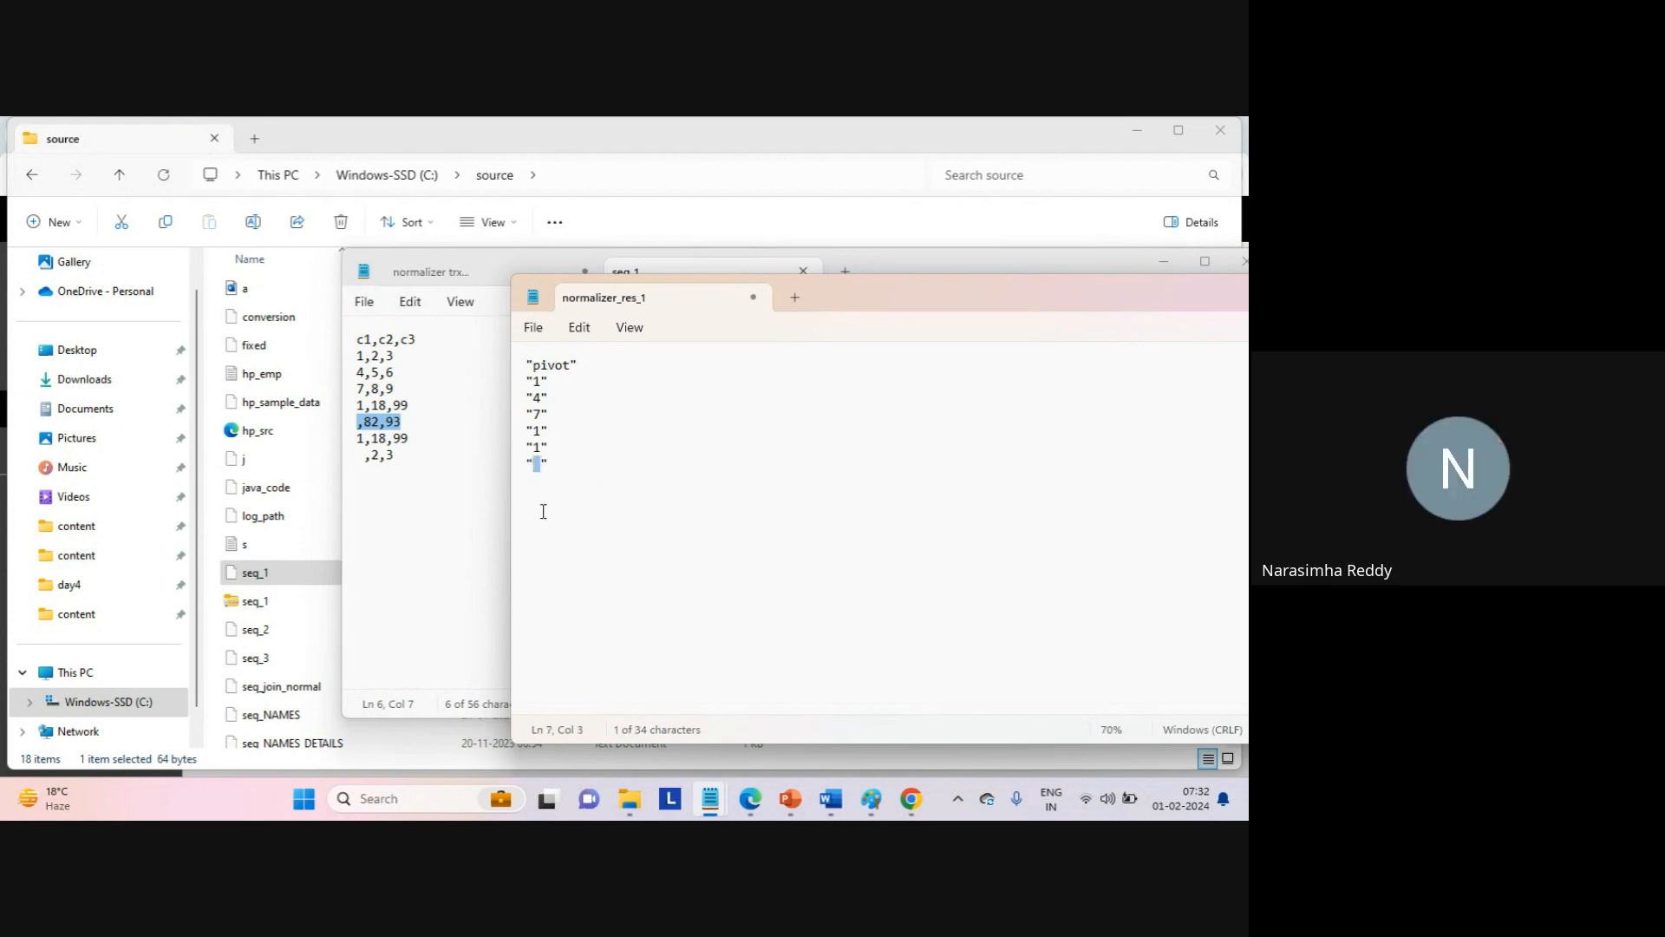
double_click(362, 462)
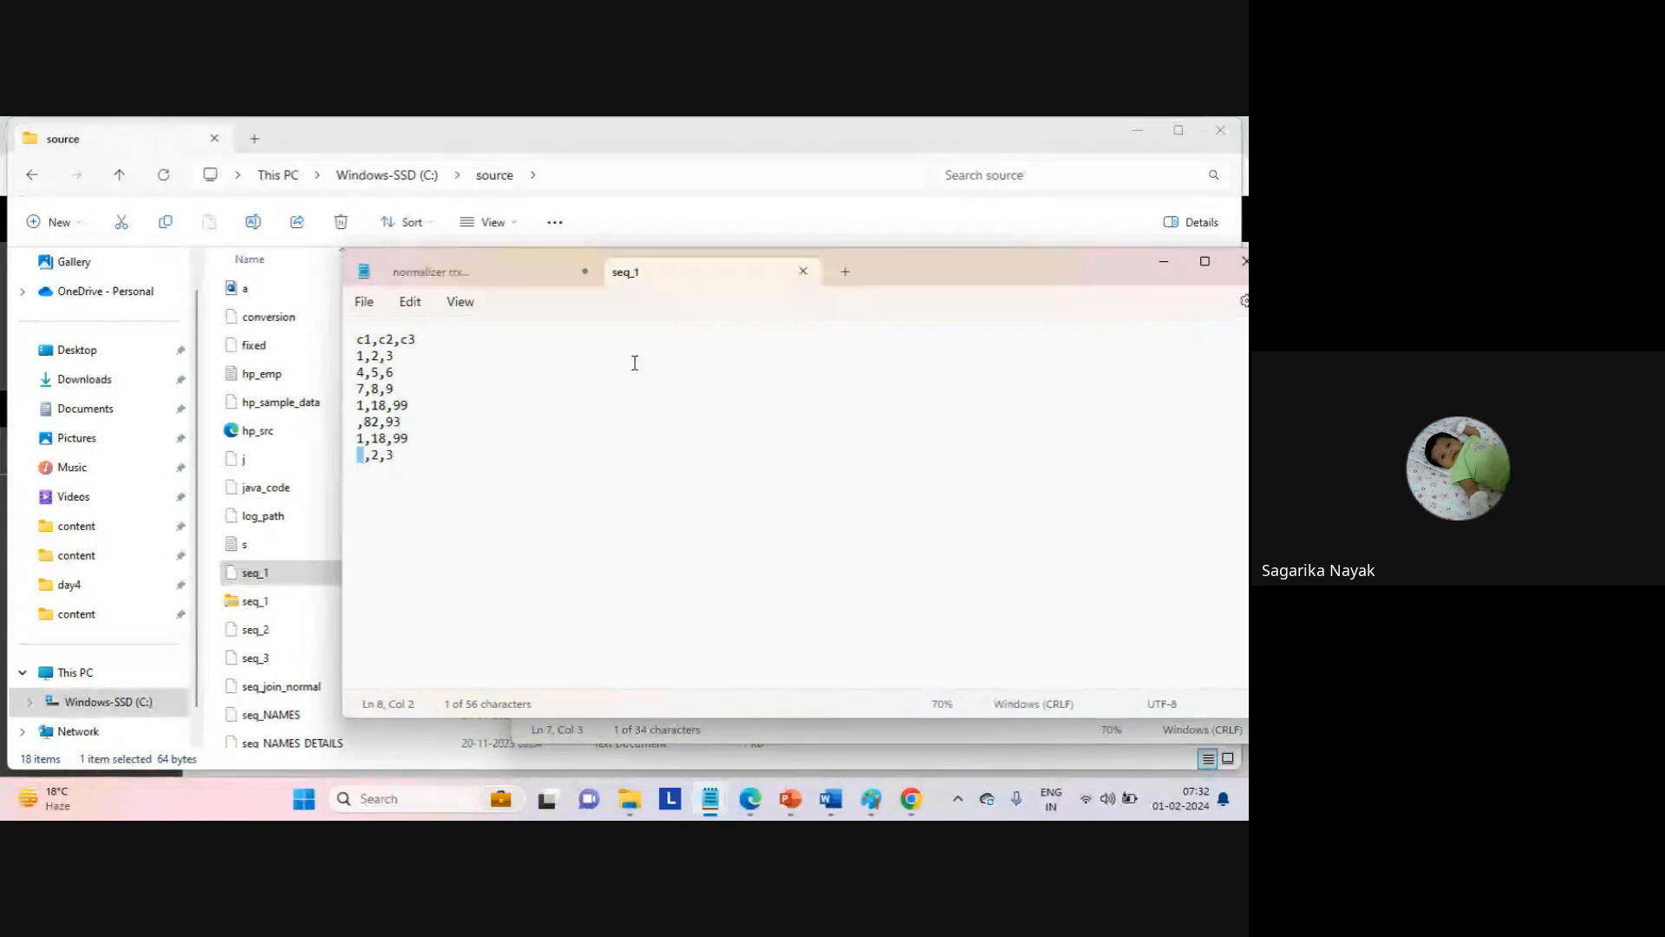
key(alt+Tab)
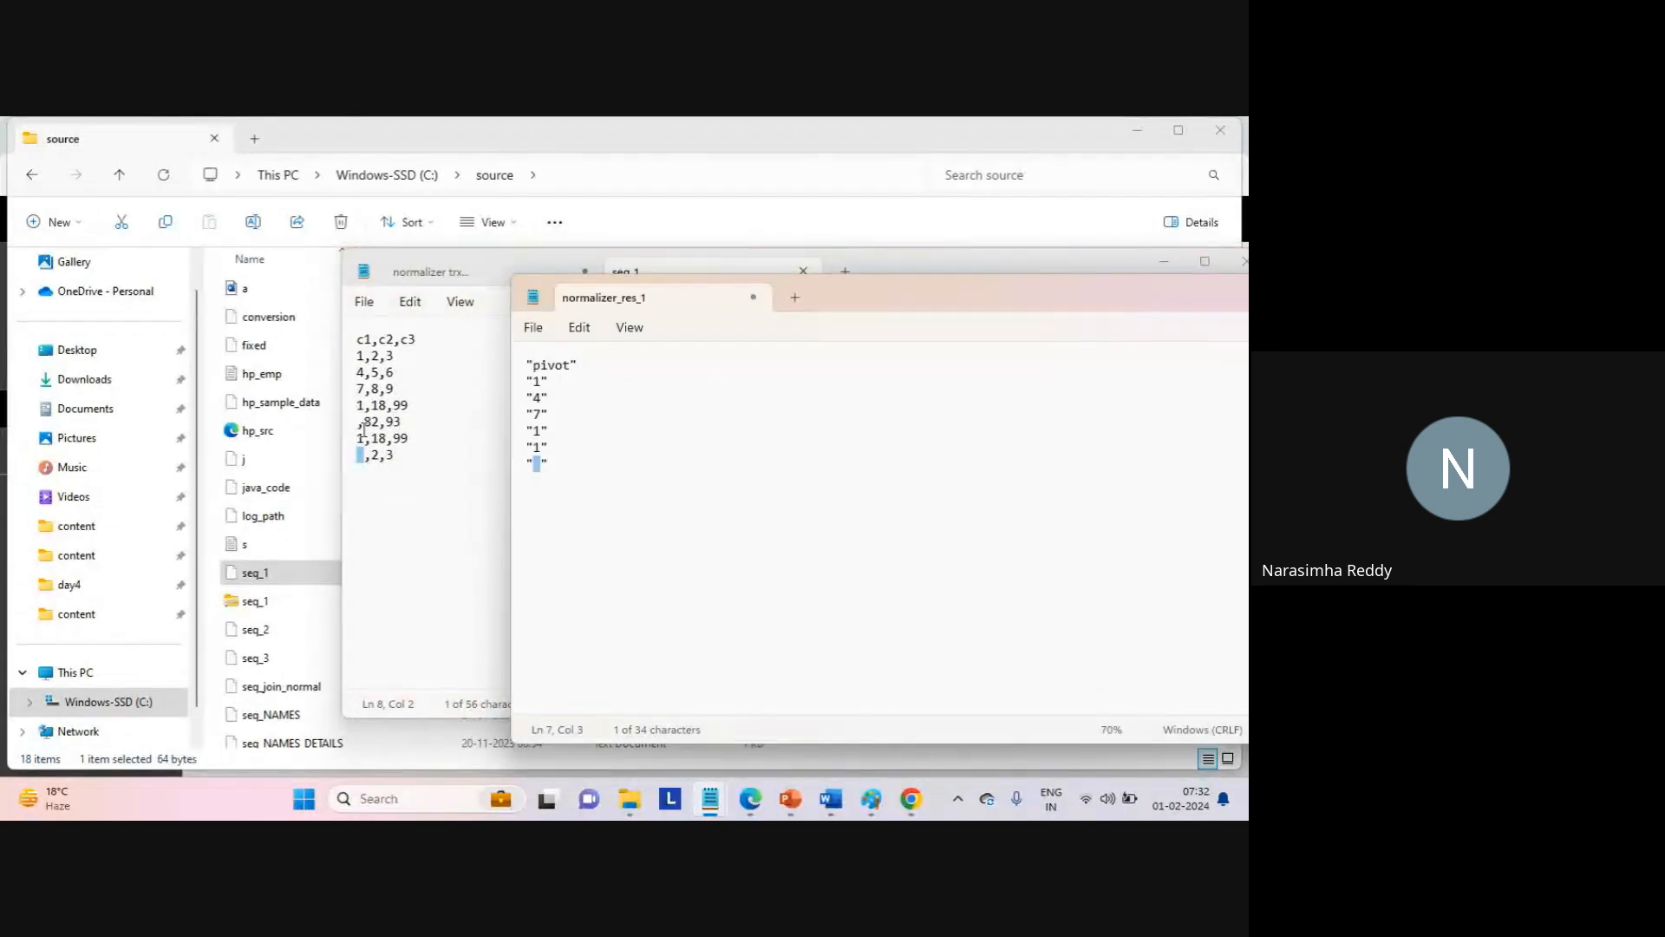
drag(359, 428, 341, 438)
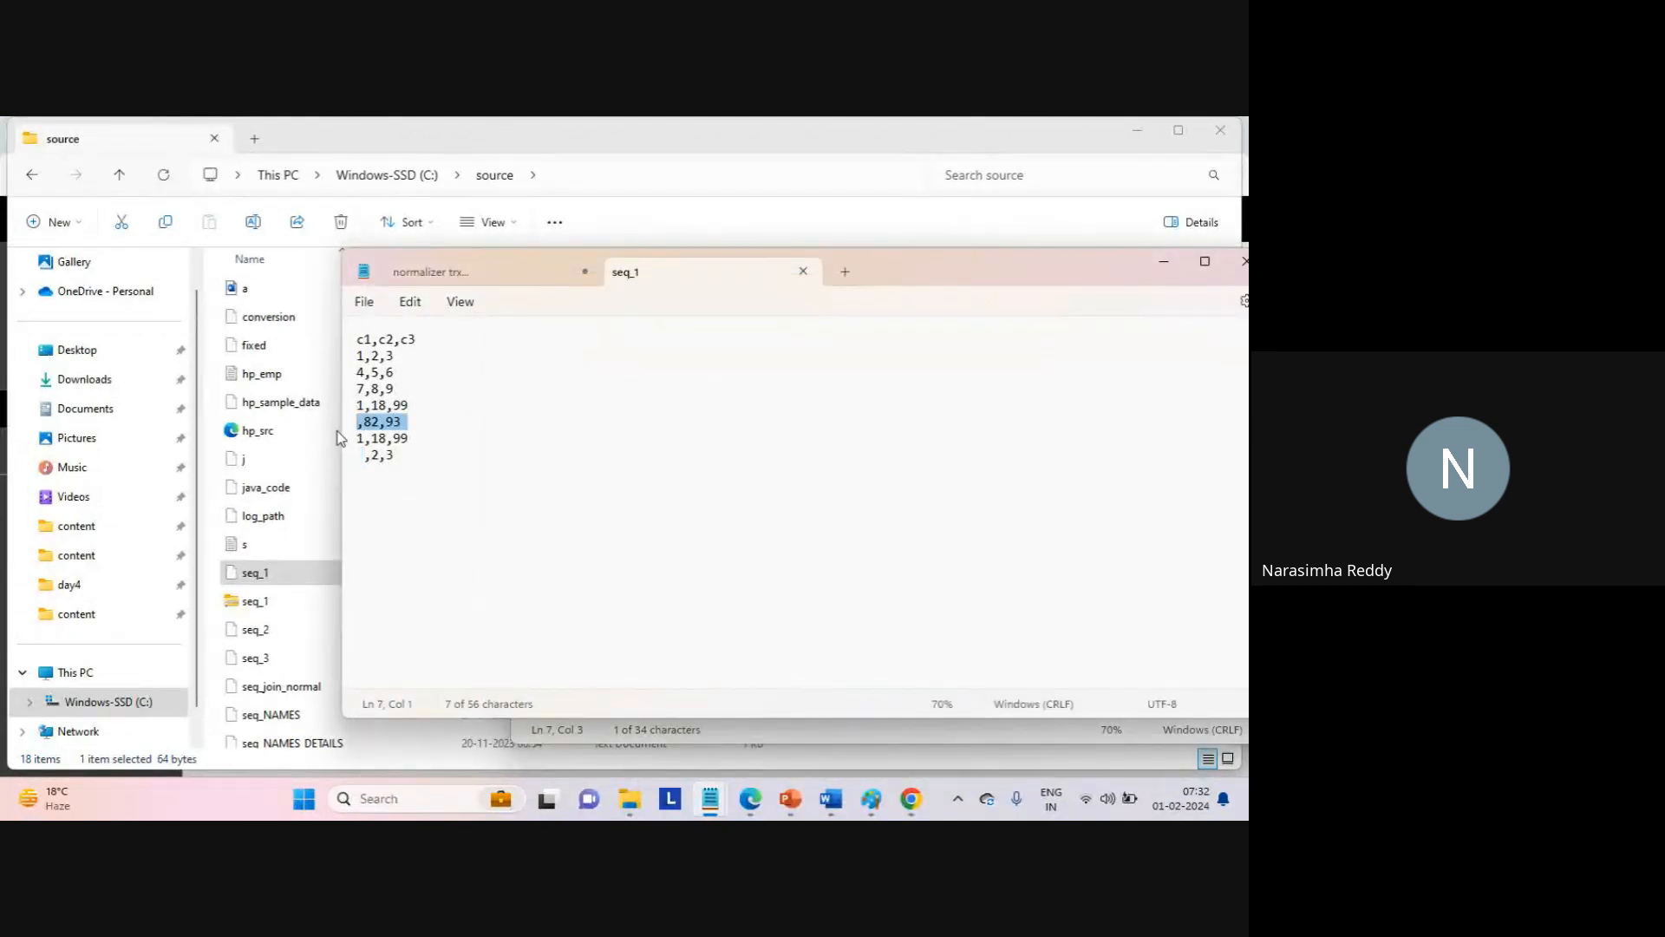
click(447, 437)
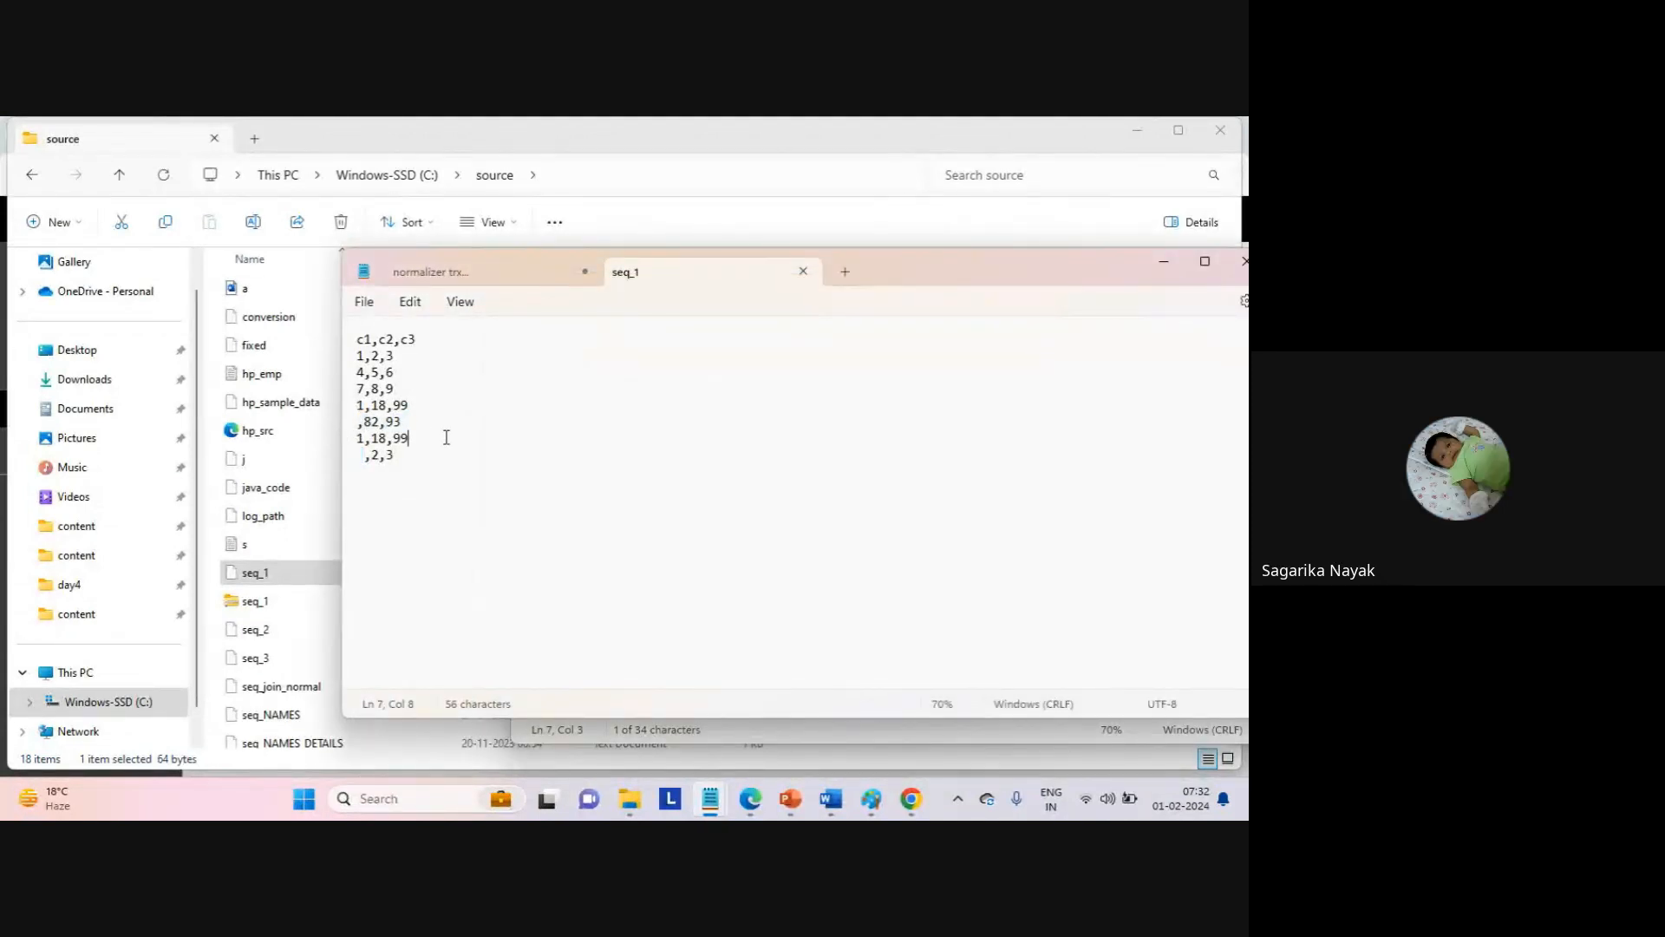
key(alt+Tab)
click(661, 492)
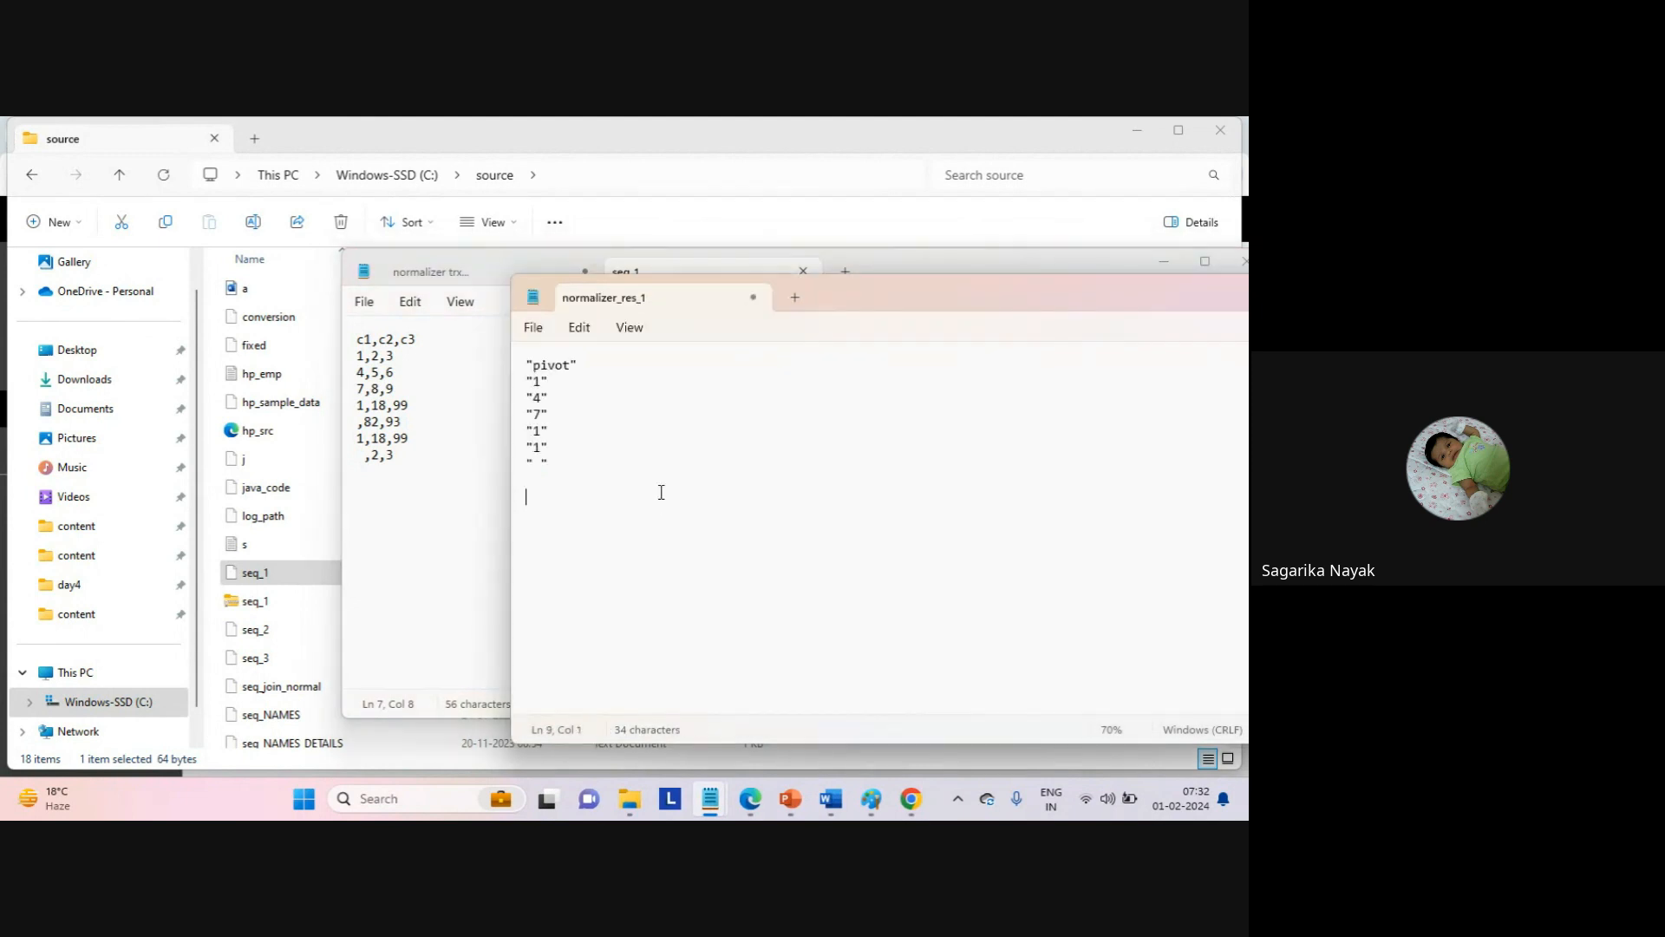
Close normalizer_res_1 without saving the edits.
click(753, 297)
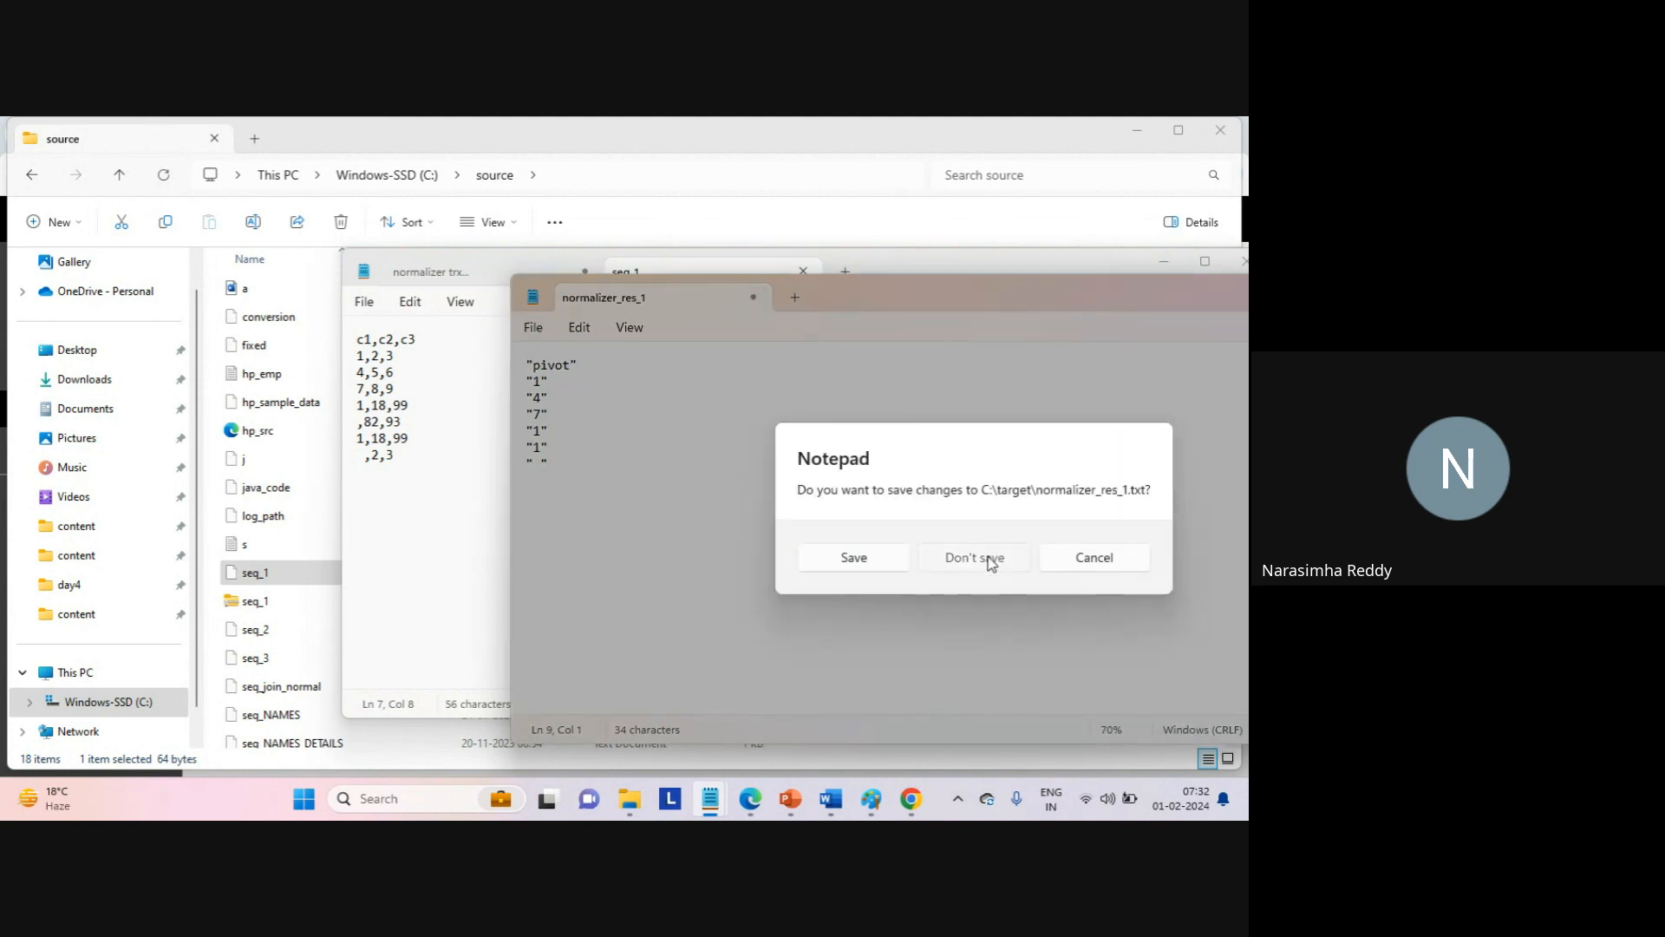
click(991, 559)
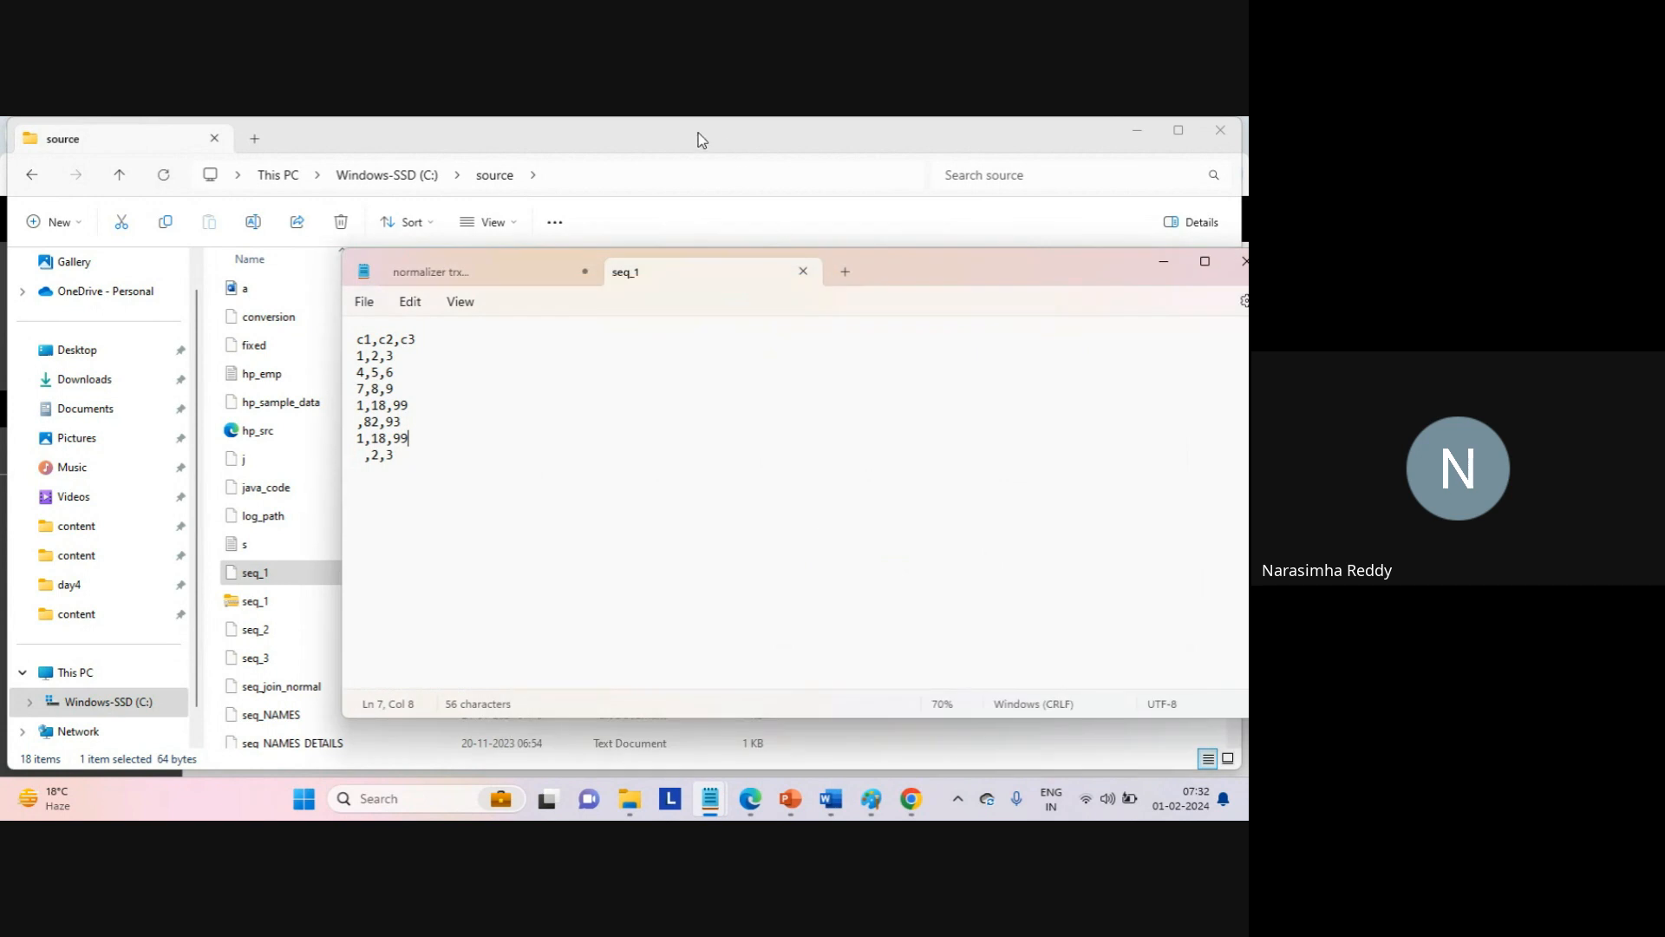
click(699, 139)
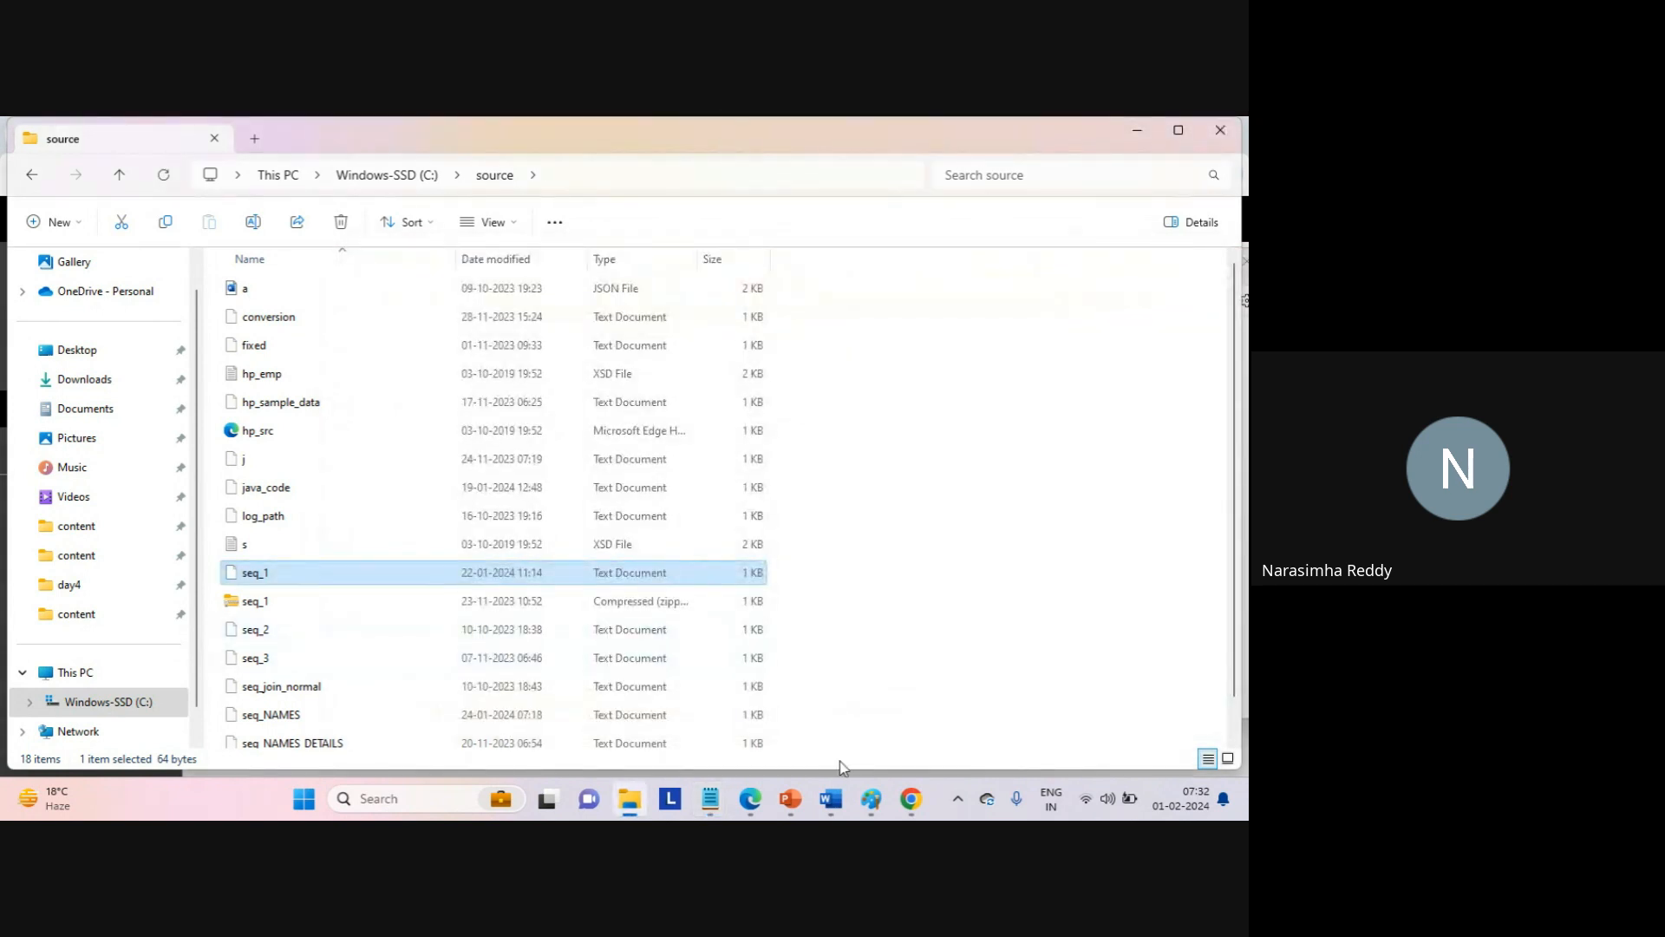
Open Mapping_normalizer_1 and change the pivot field's Occurs from 1 to 2.
mouse_move(910, 798)
click(849, 718)
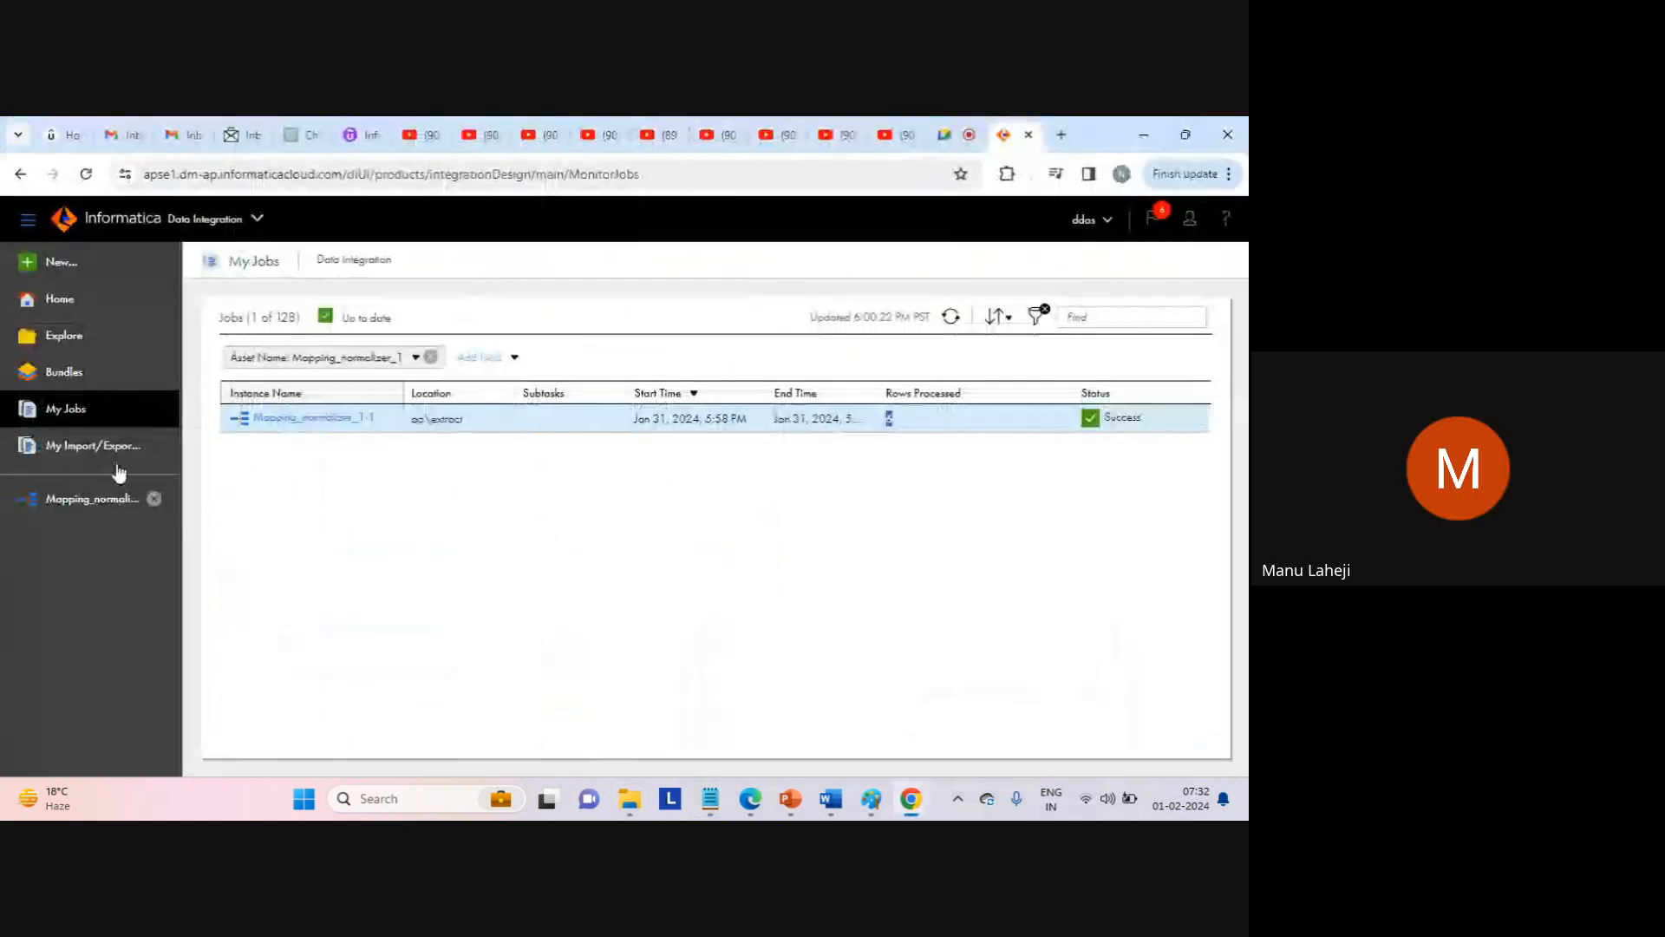
click(80, 501)
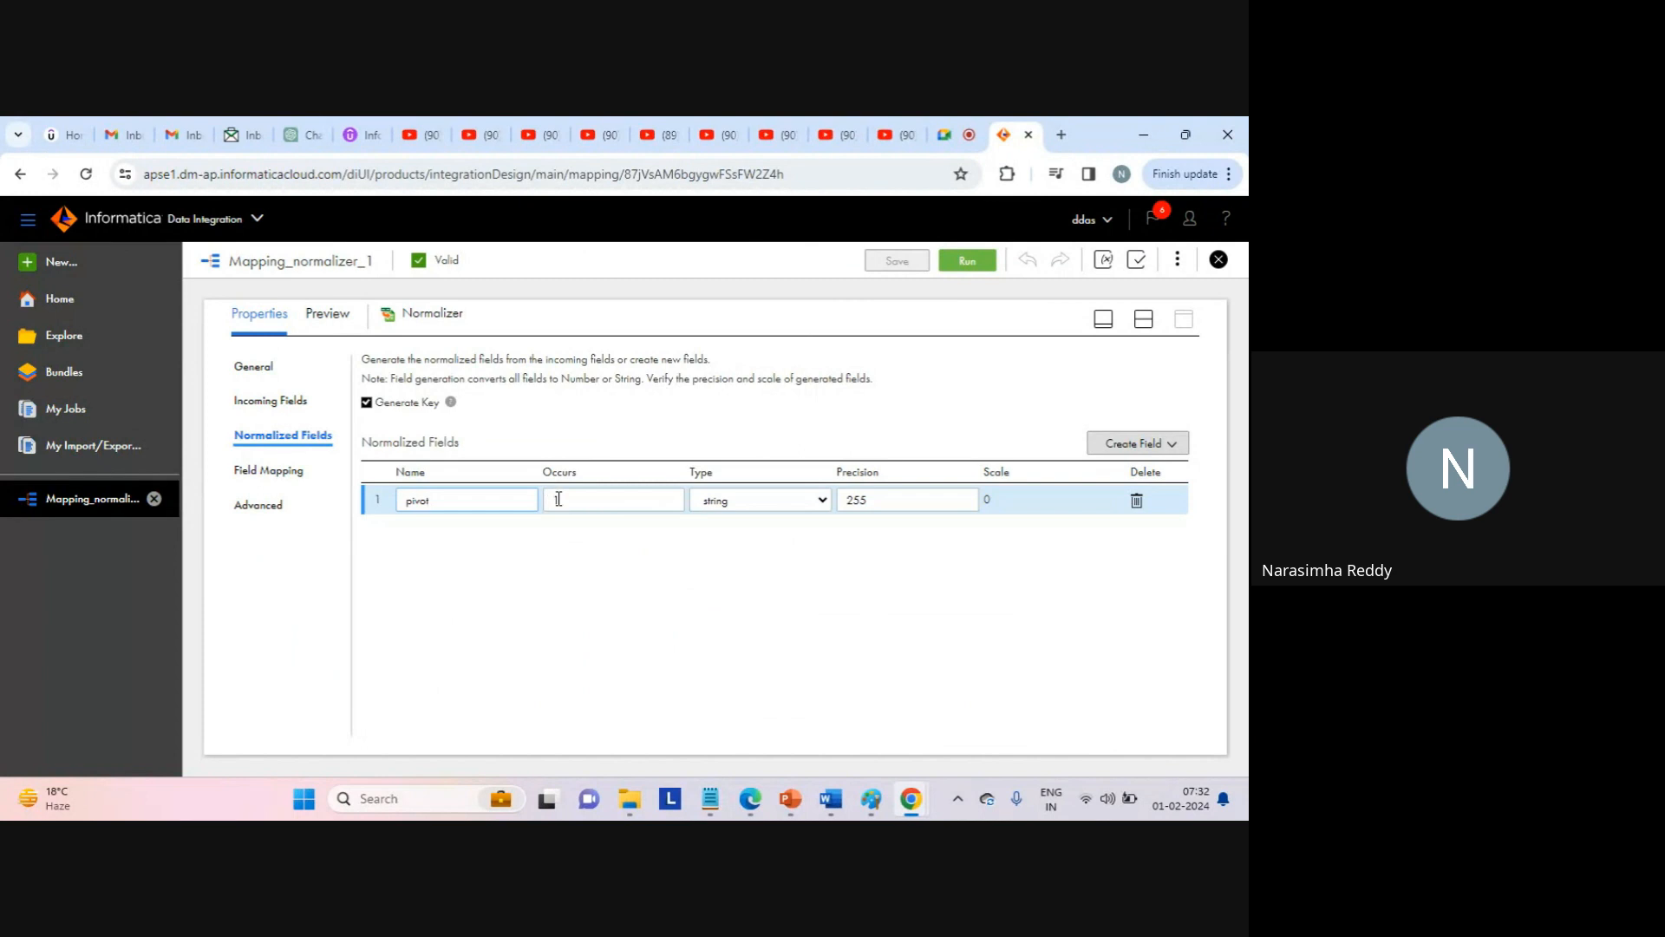
click(575, 498)
drag(590, 505, 555, 498)
click(566, 504)
click(568, 500)
key(BackSpace)
text(2)
click(730, 617)
Compare the Normalizer's Field Mapping and Normalized Fields tabs.
click(268, 473)
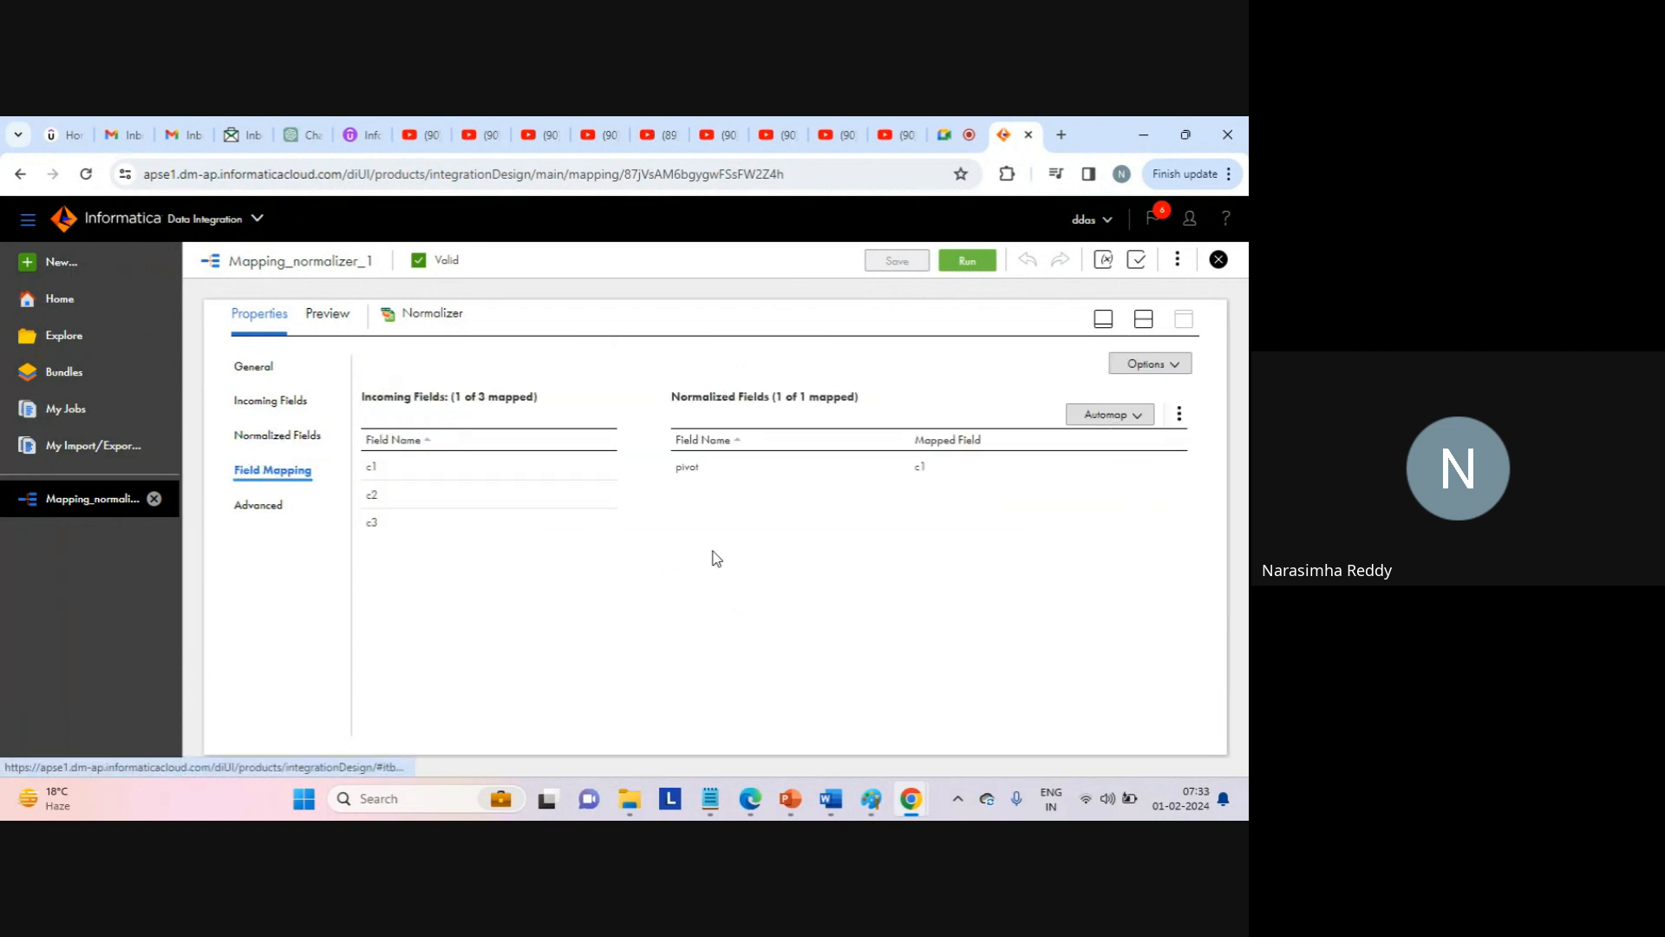
click(288, 436)
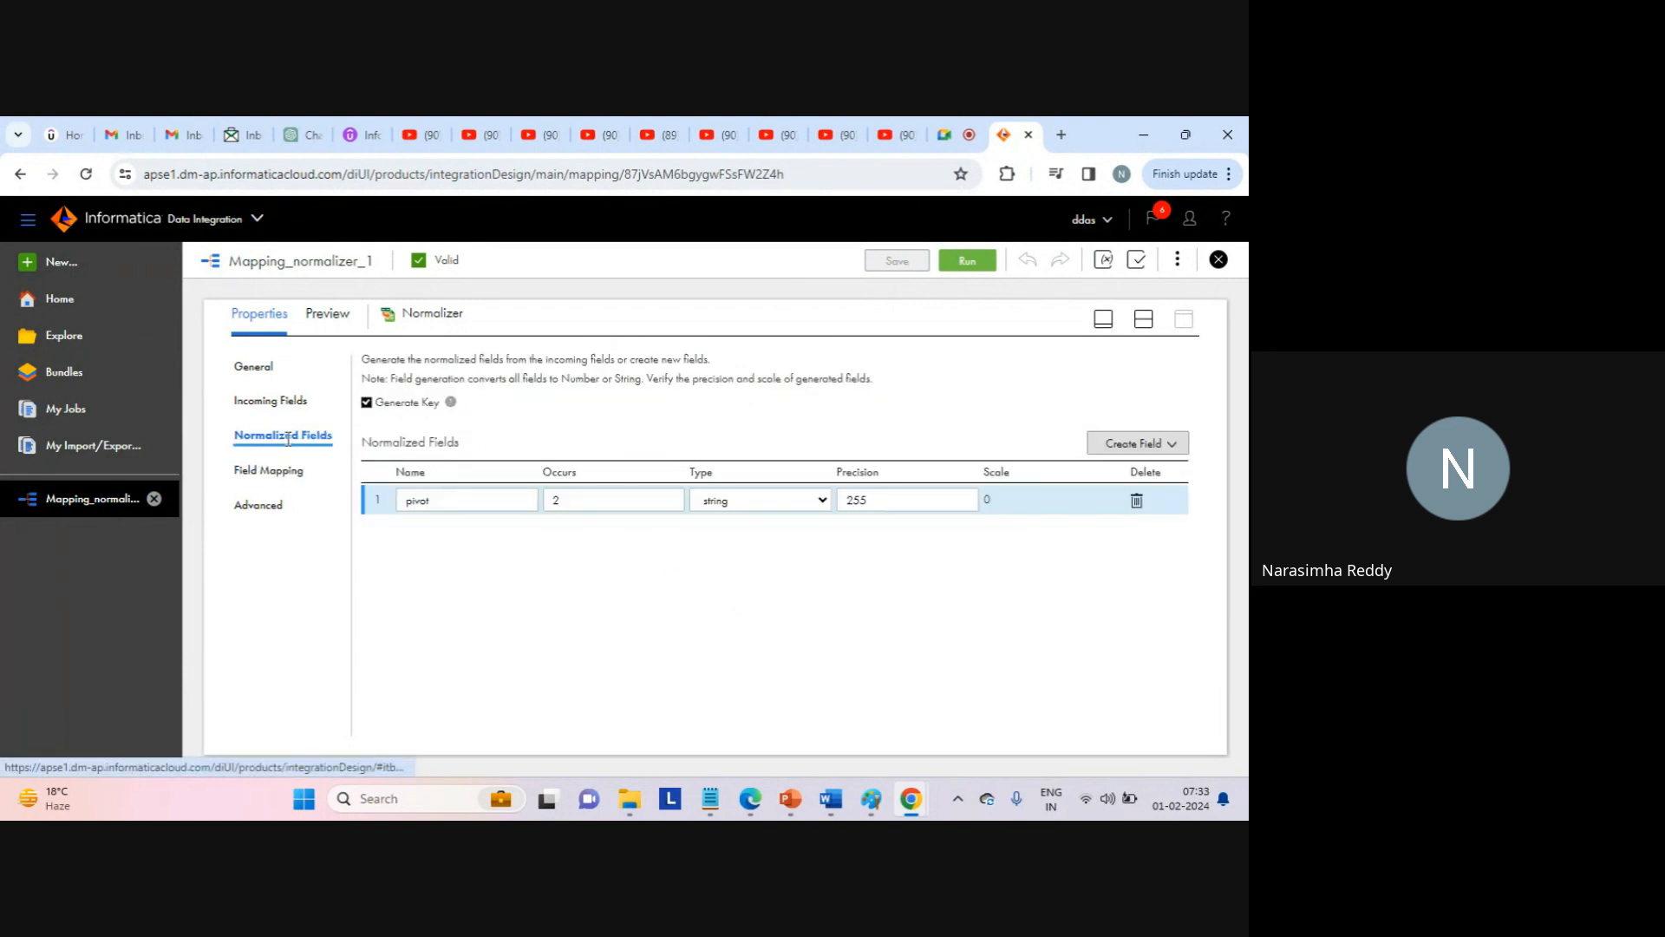
click(274, 470)
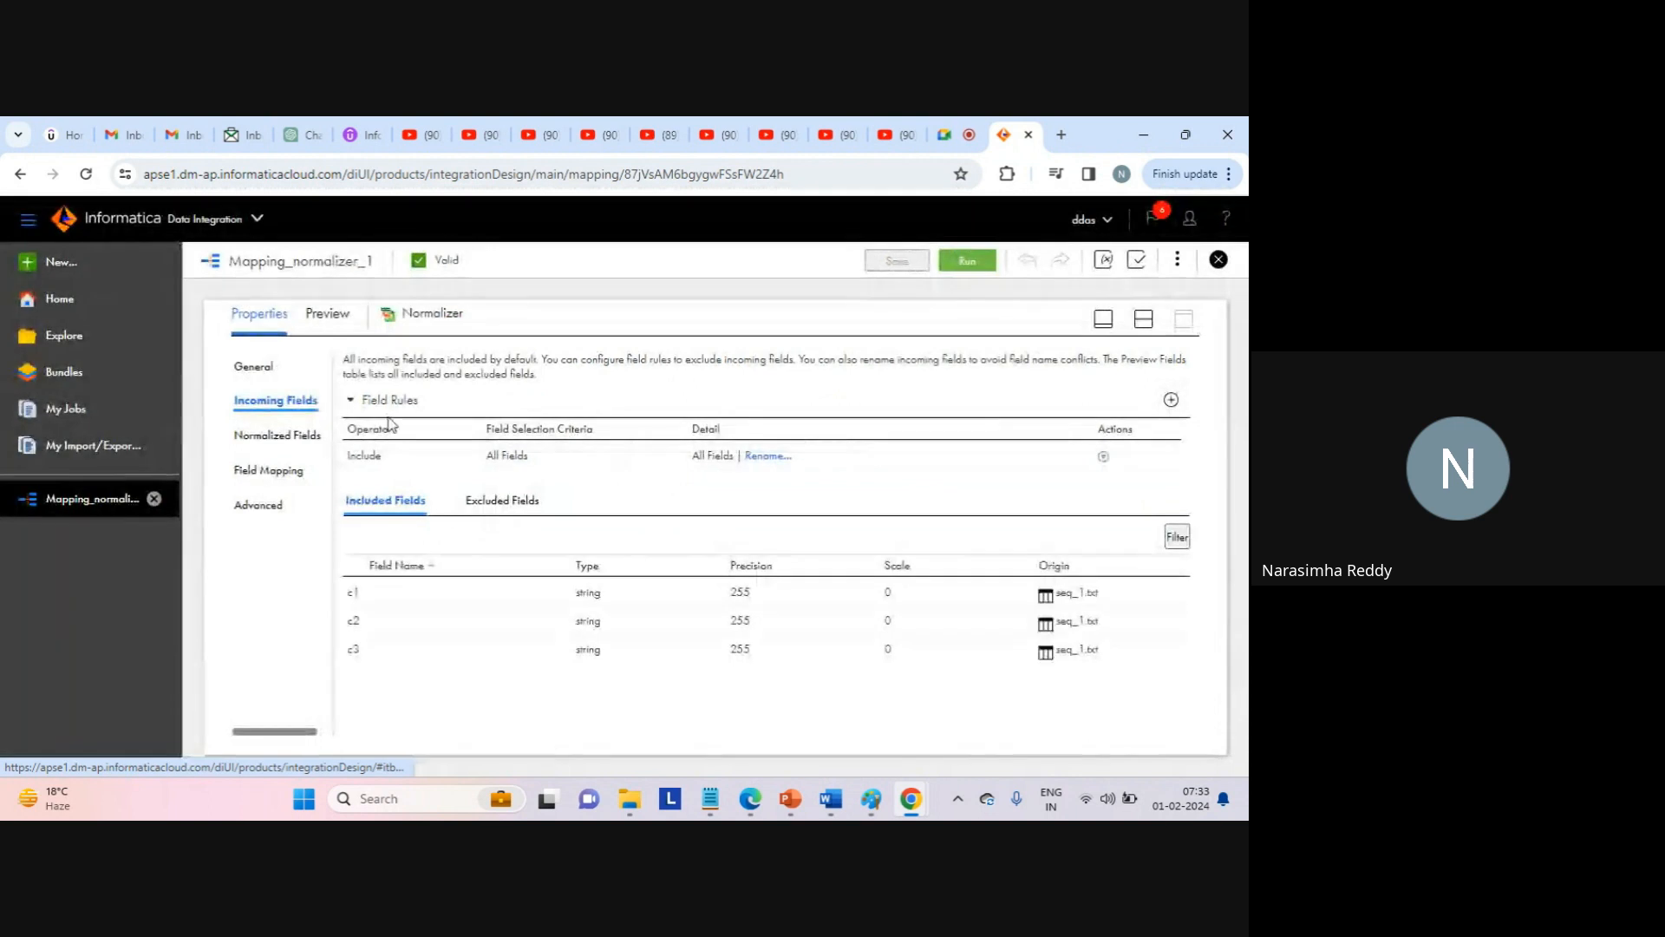
click(275, 436)
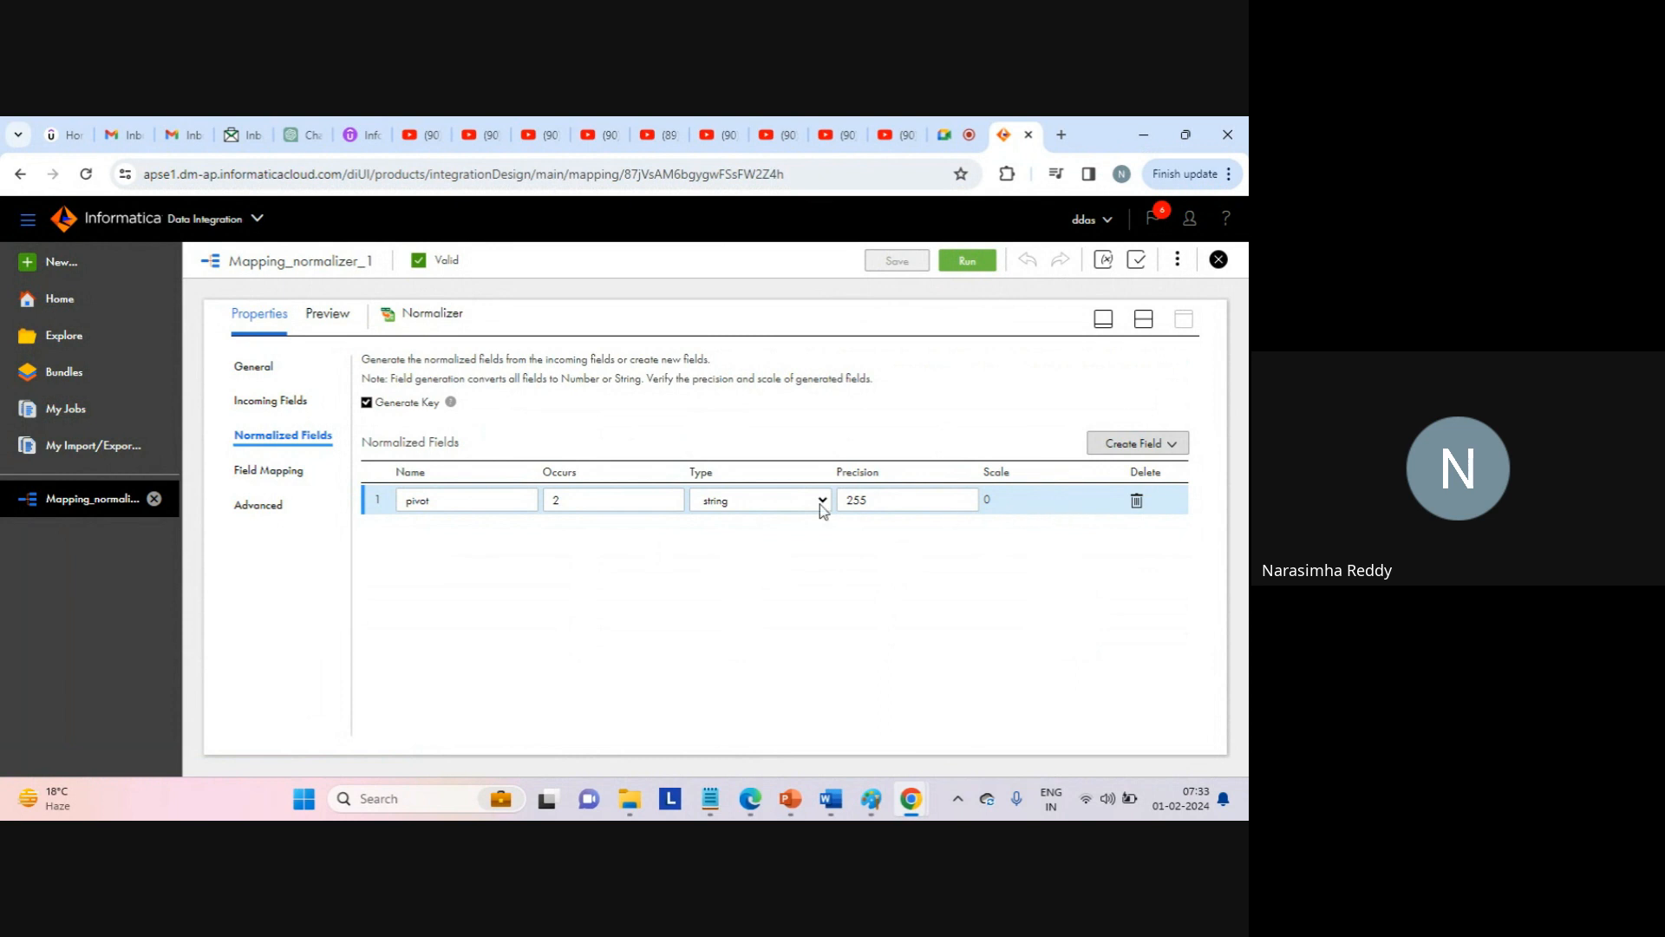
Set the pivot field's Occurs to 3, recheck the field mapping, and select the address bar to reload.
click(608, 499)
key(BackSpace)
text(3)
click(255, 468)
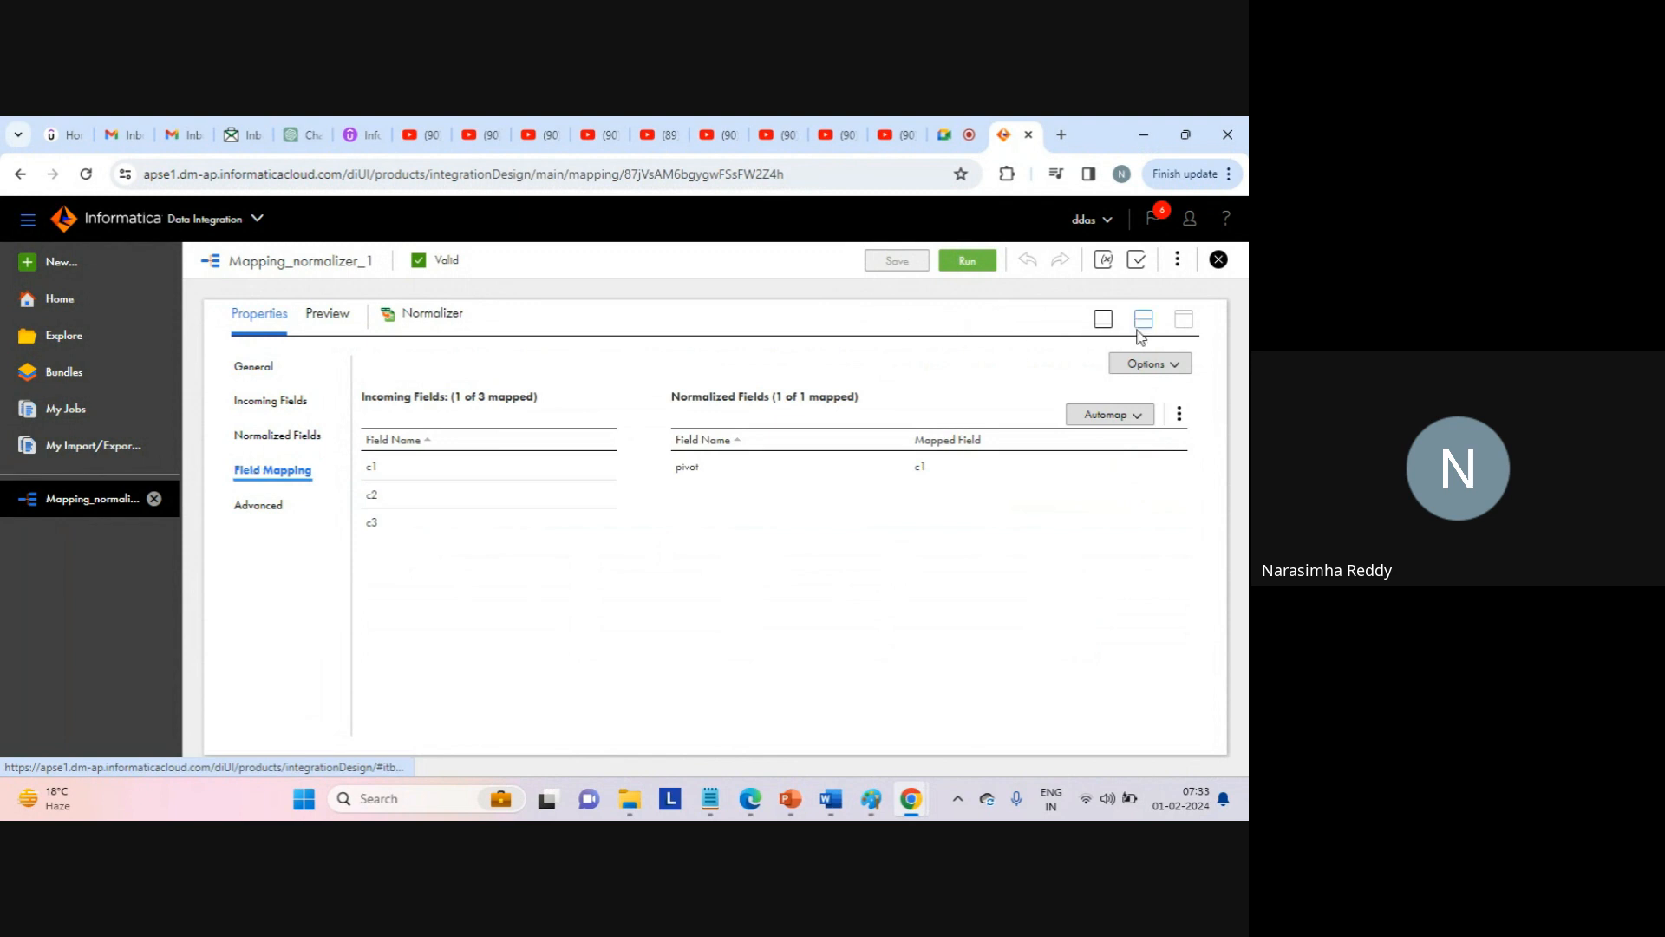
click(276, 438)
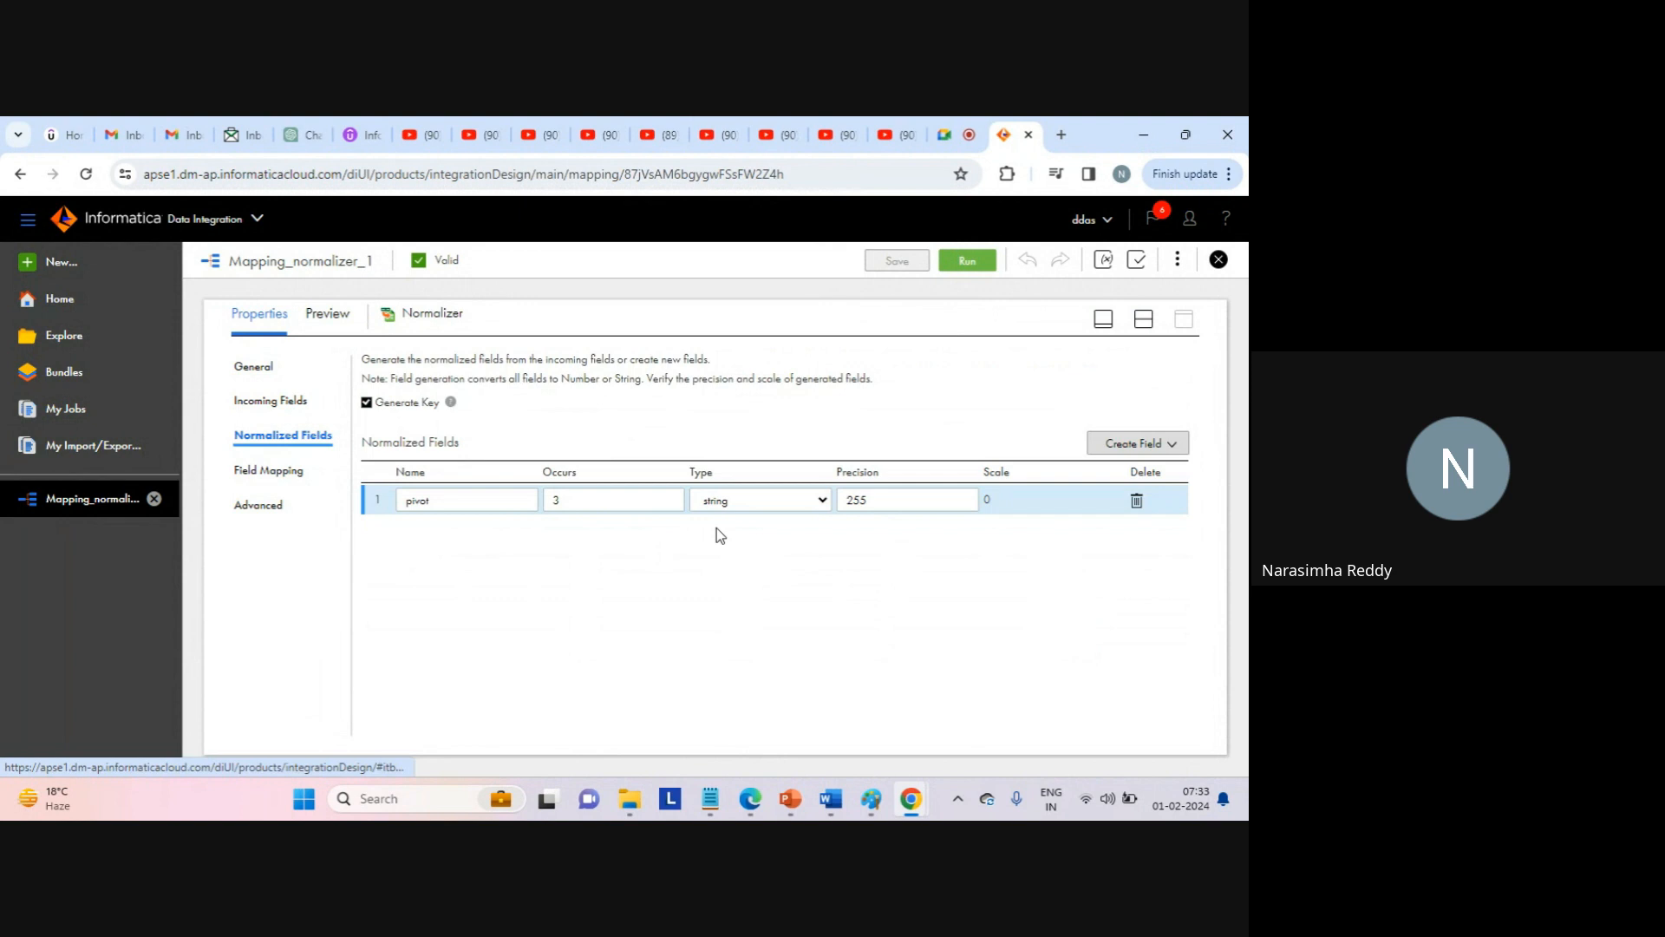
click(282, 470)
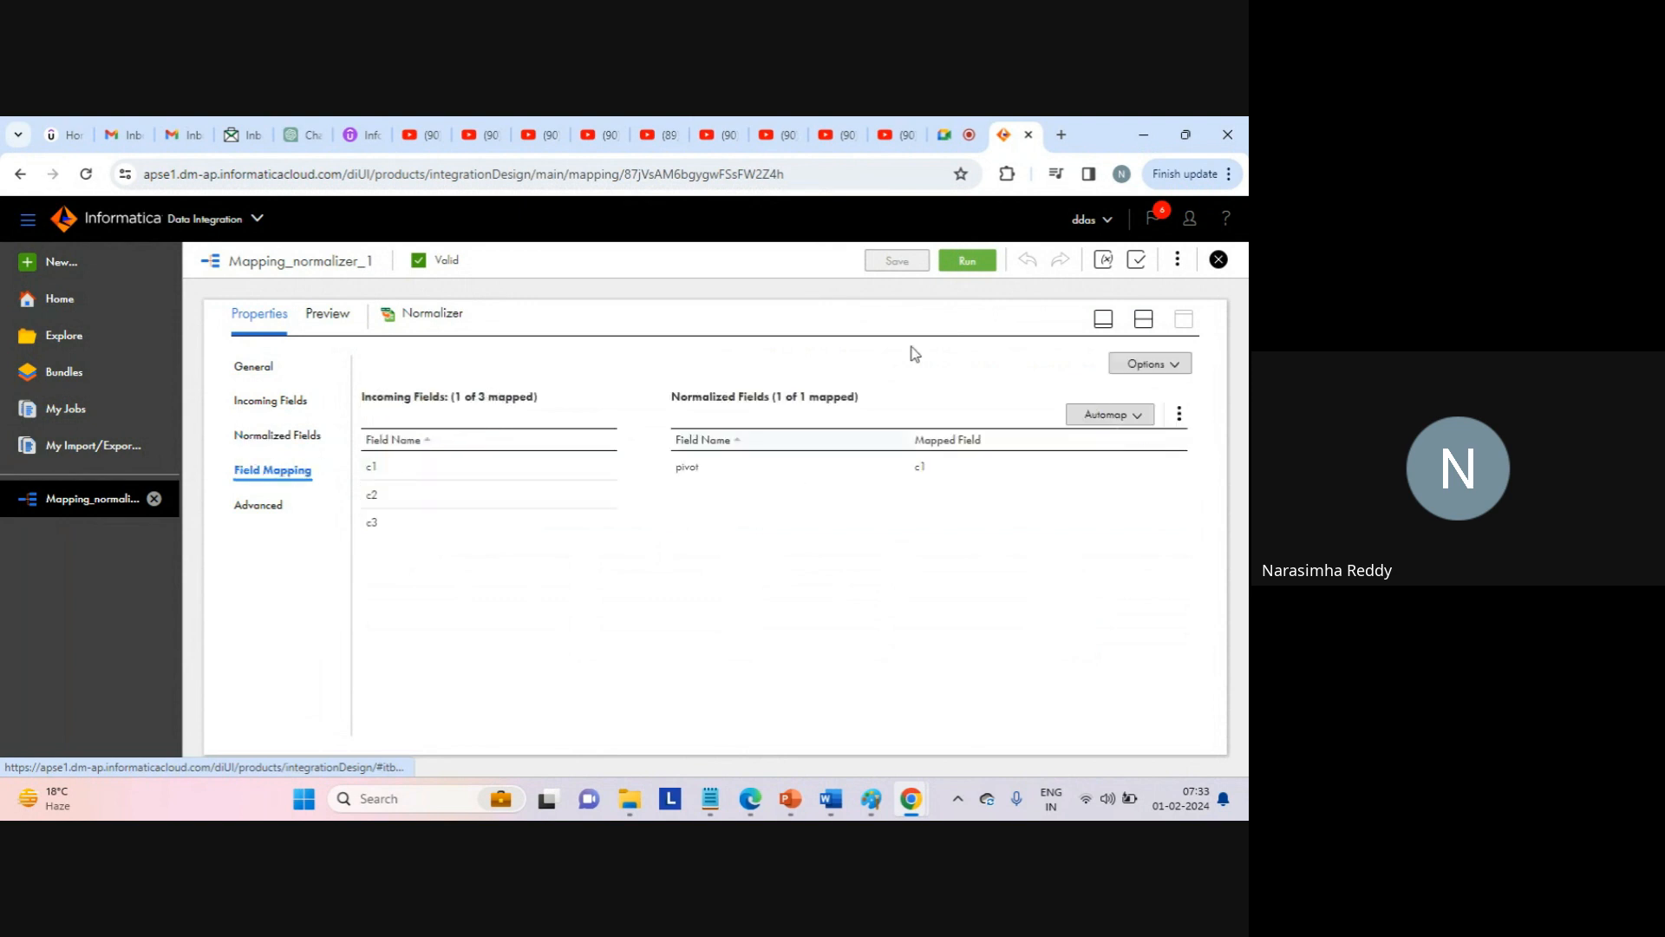
click(514, 174)
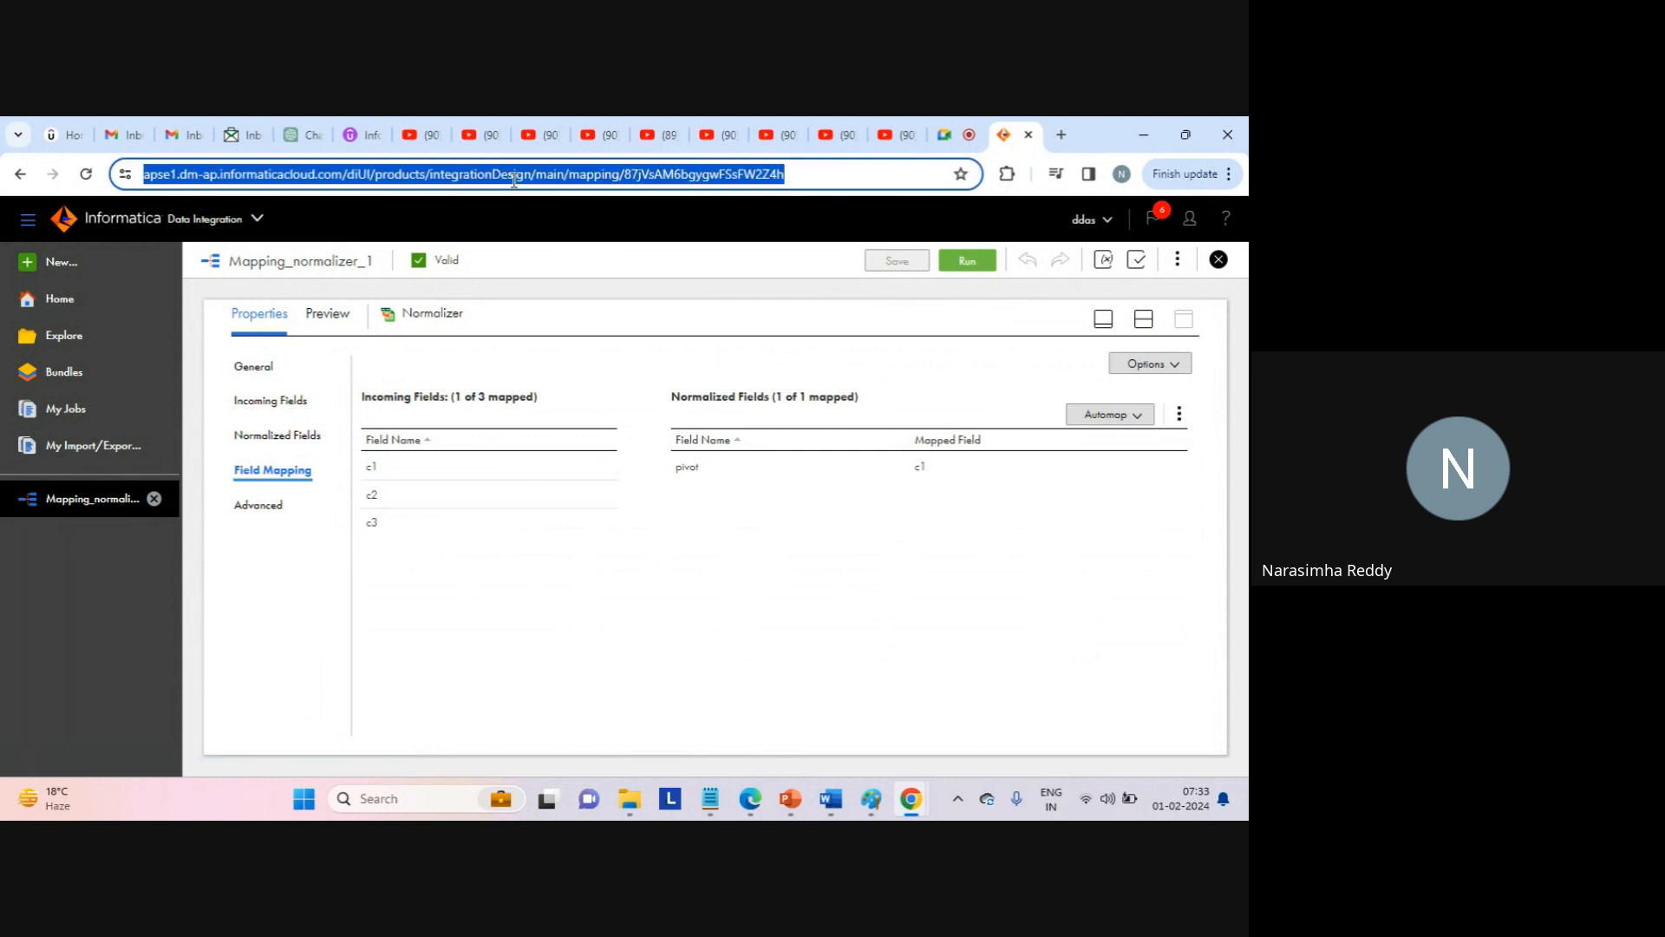
Reload the page, select the Normalizer, and set the pivot field's Occurs to 2.
key(Return)
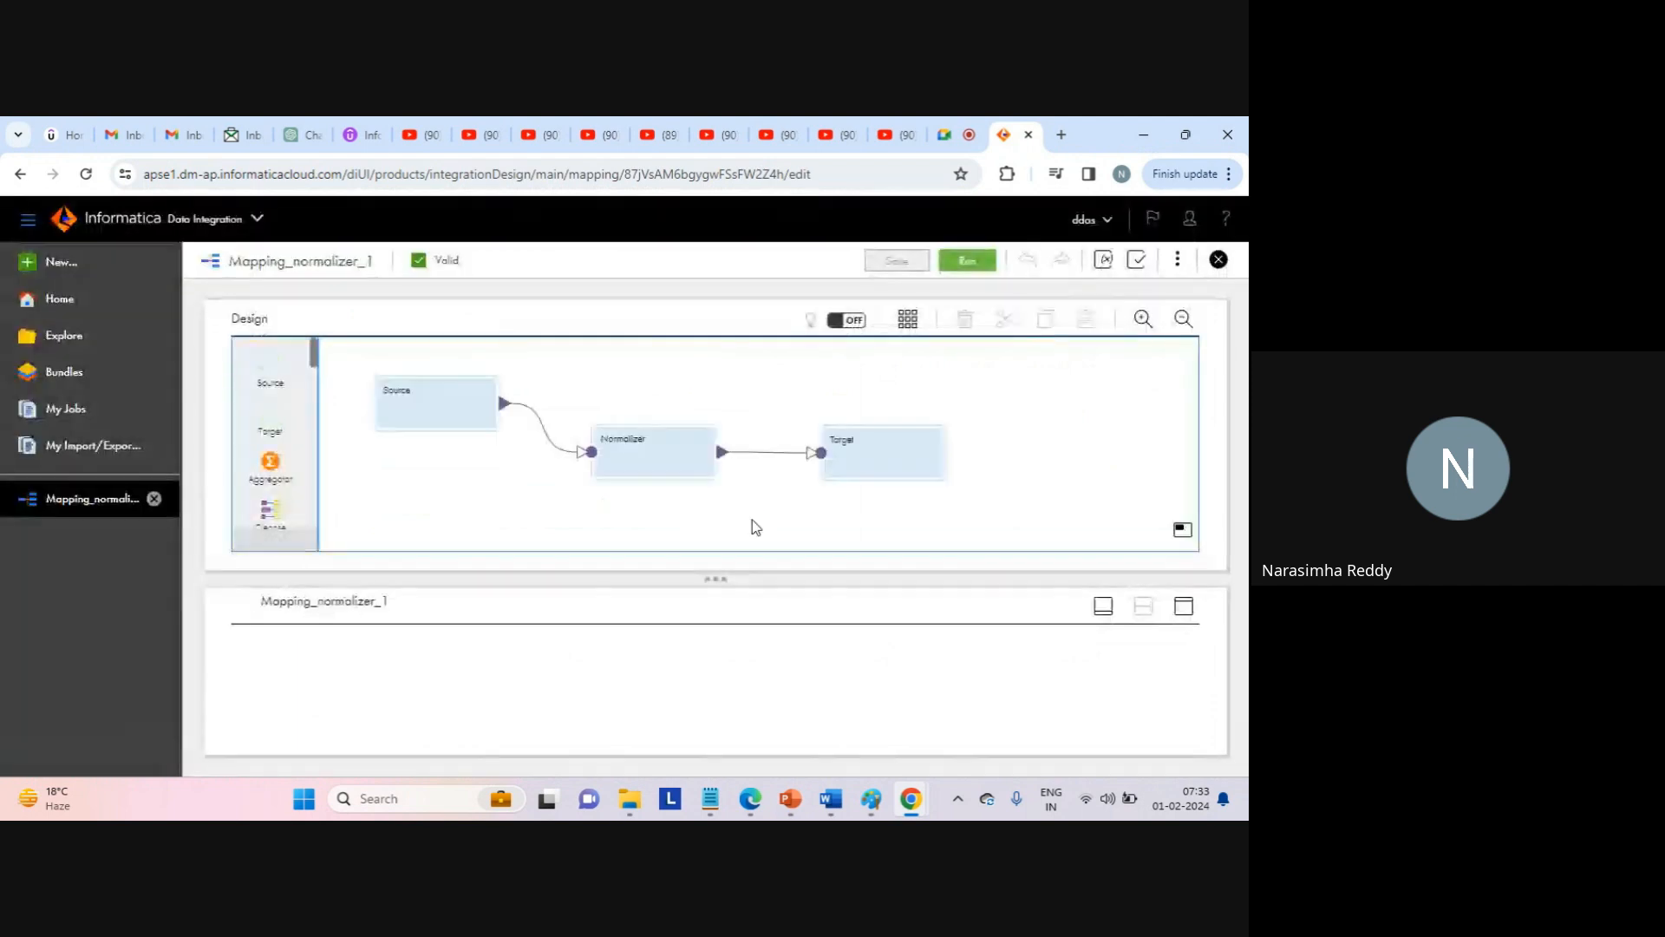
click(653, 450)
click(1184, 606)
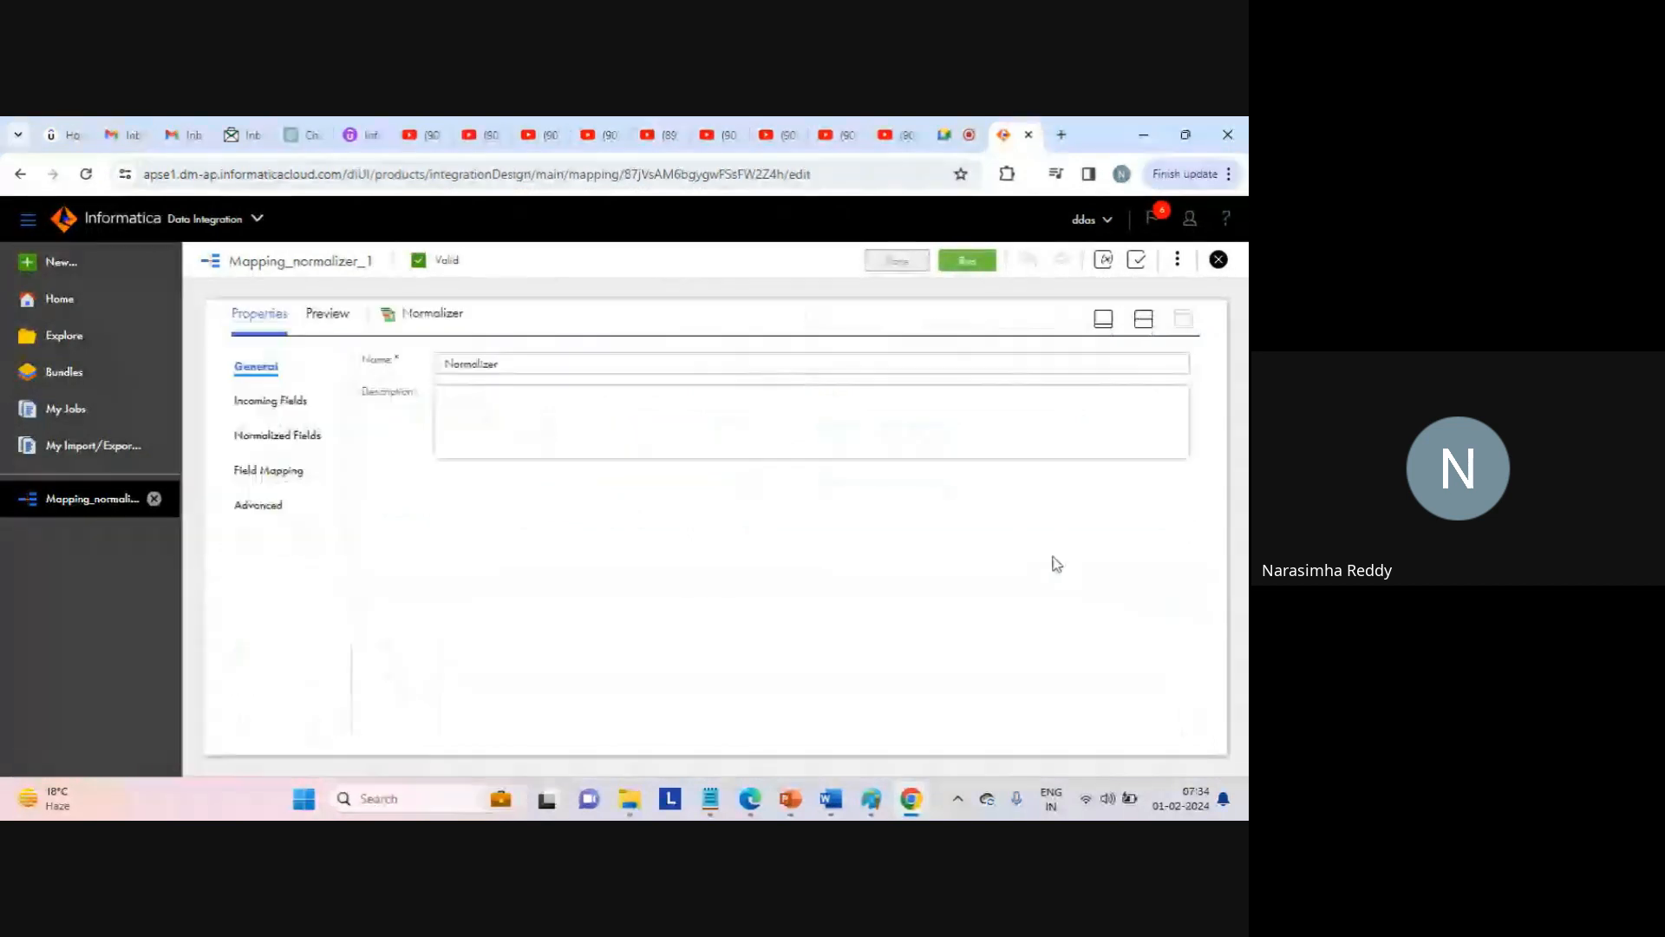
click(263, 436)
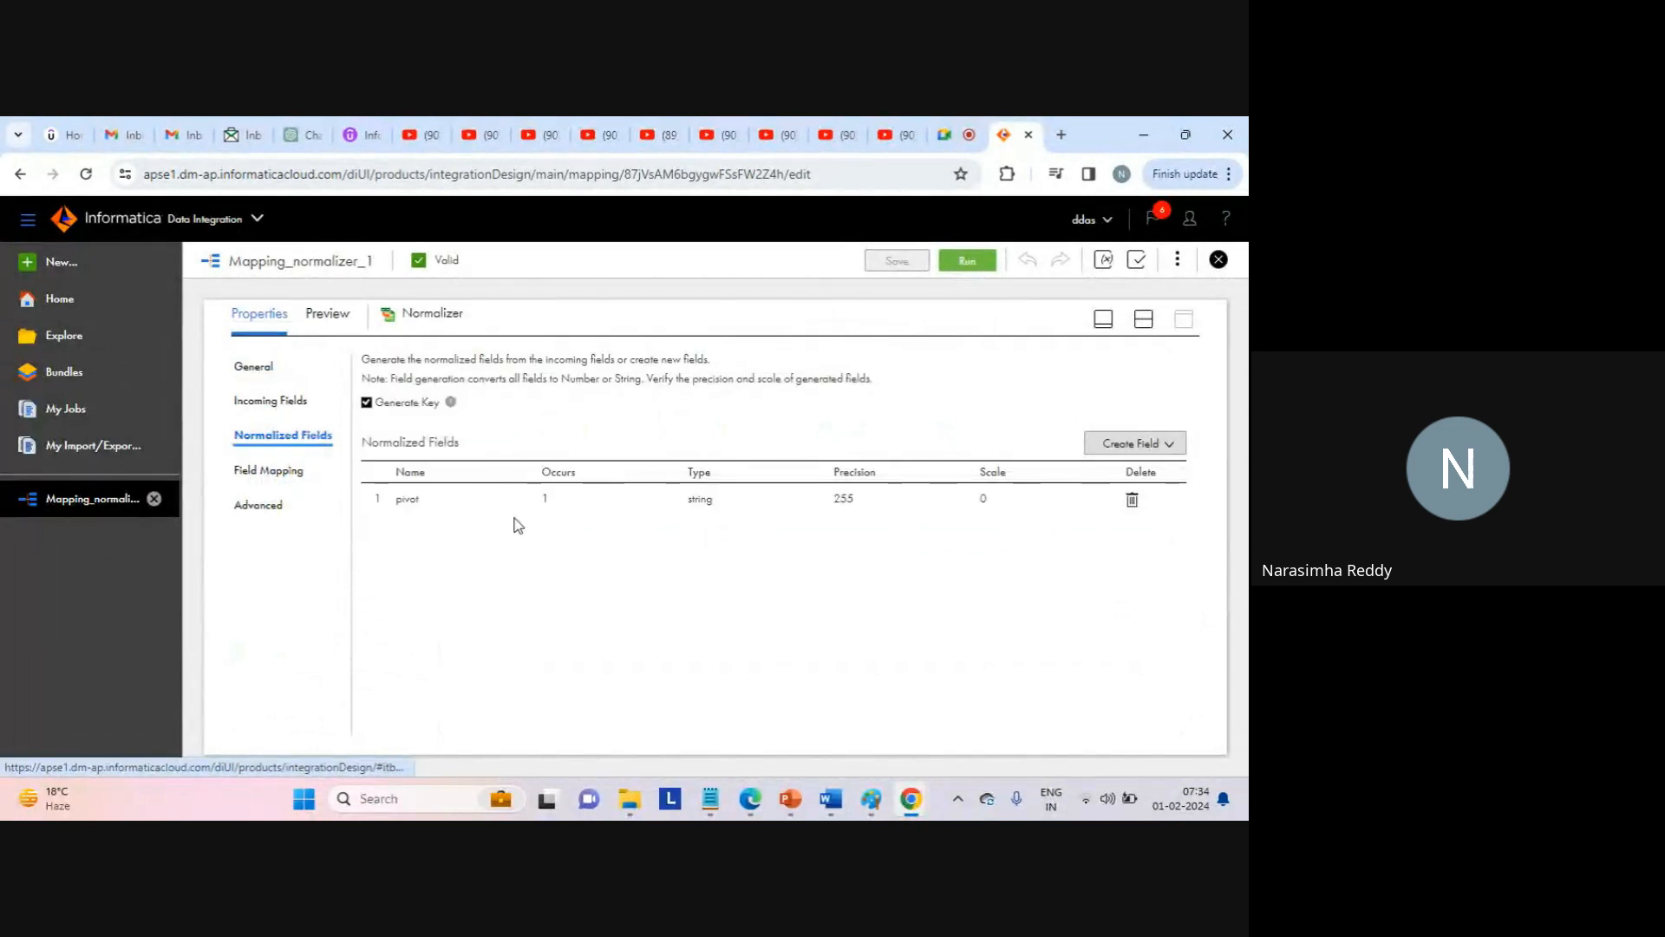
click(566, 503)
key(BackSpace)
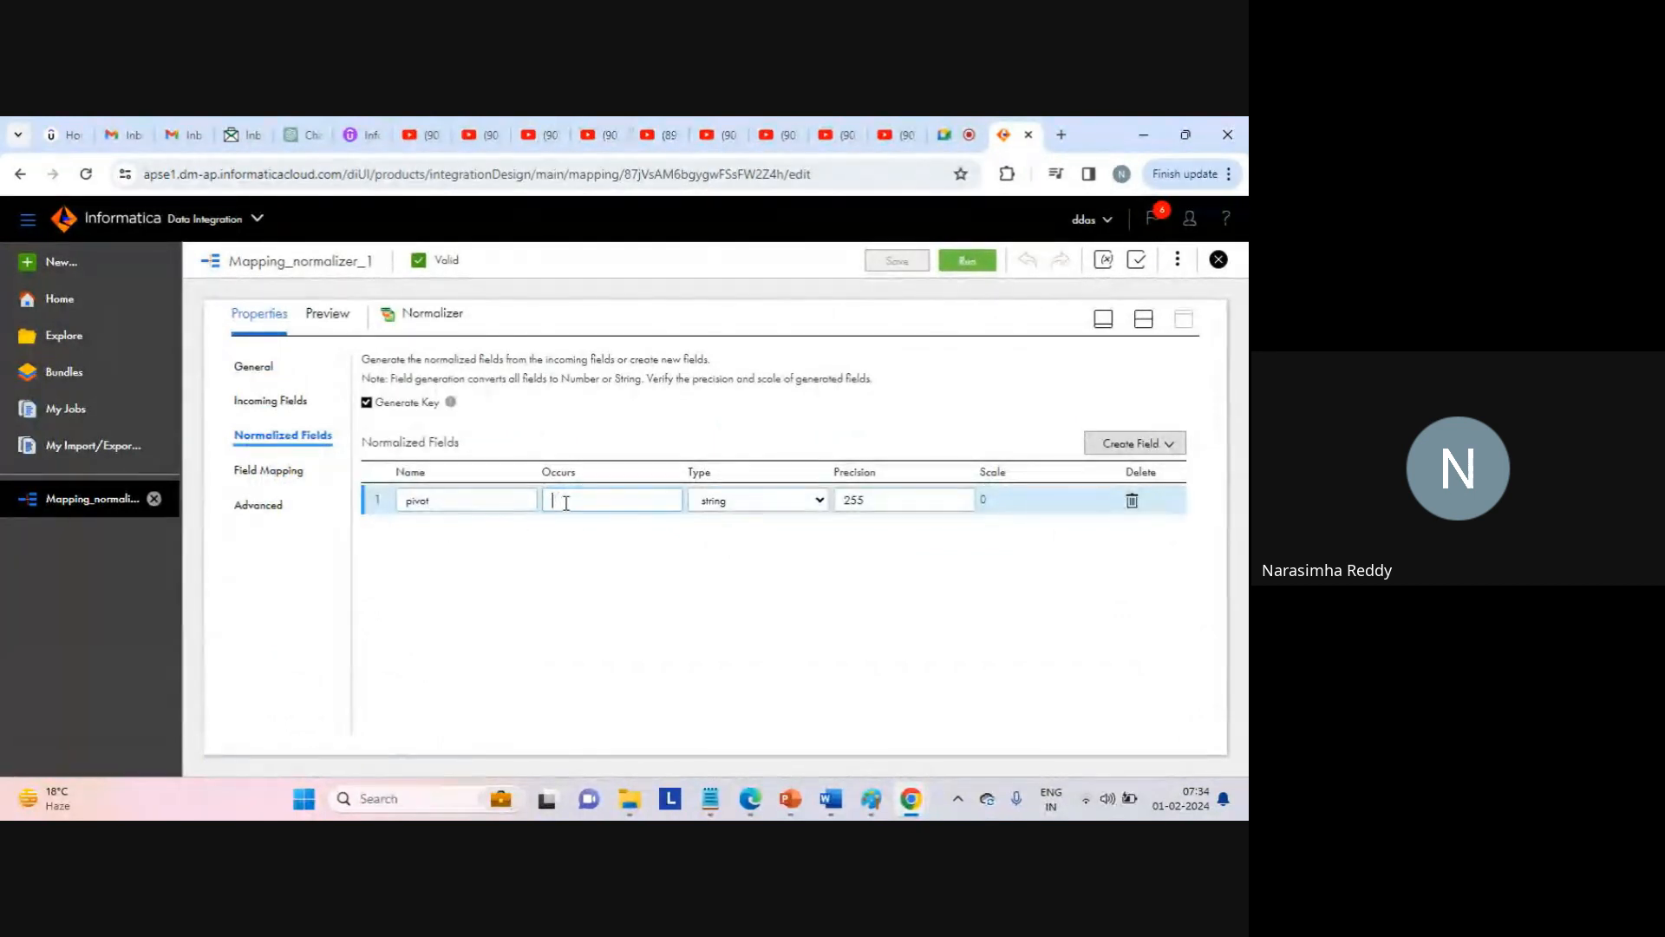
text(2)
Map c1 to pivot_1 and c2 to pivot_2 in Field Mapping, then save the mapping.
click(274, 472)
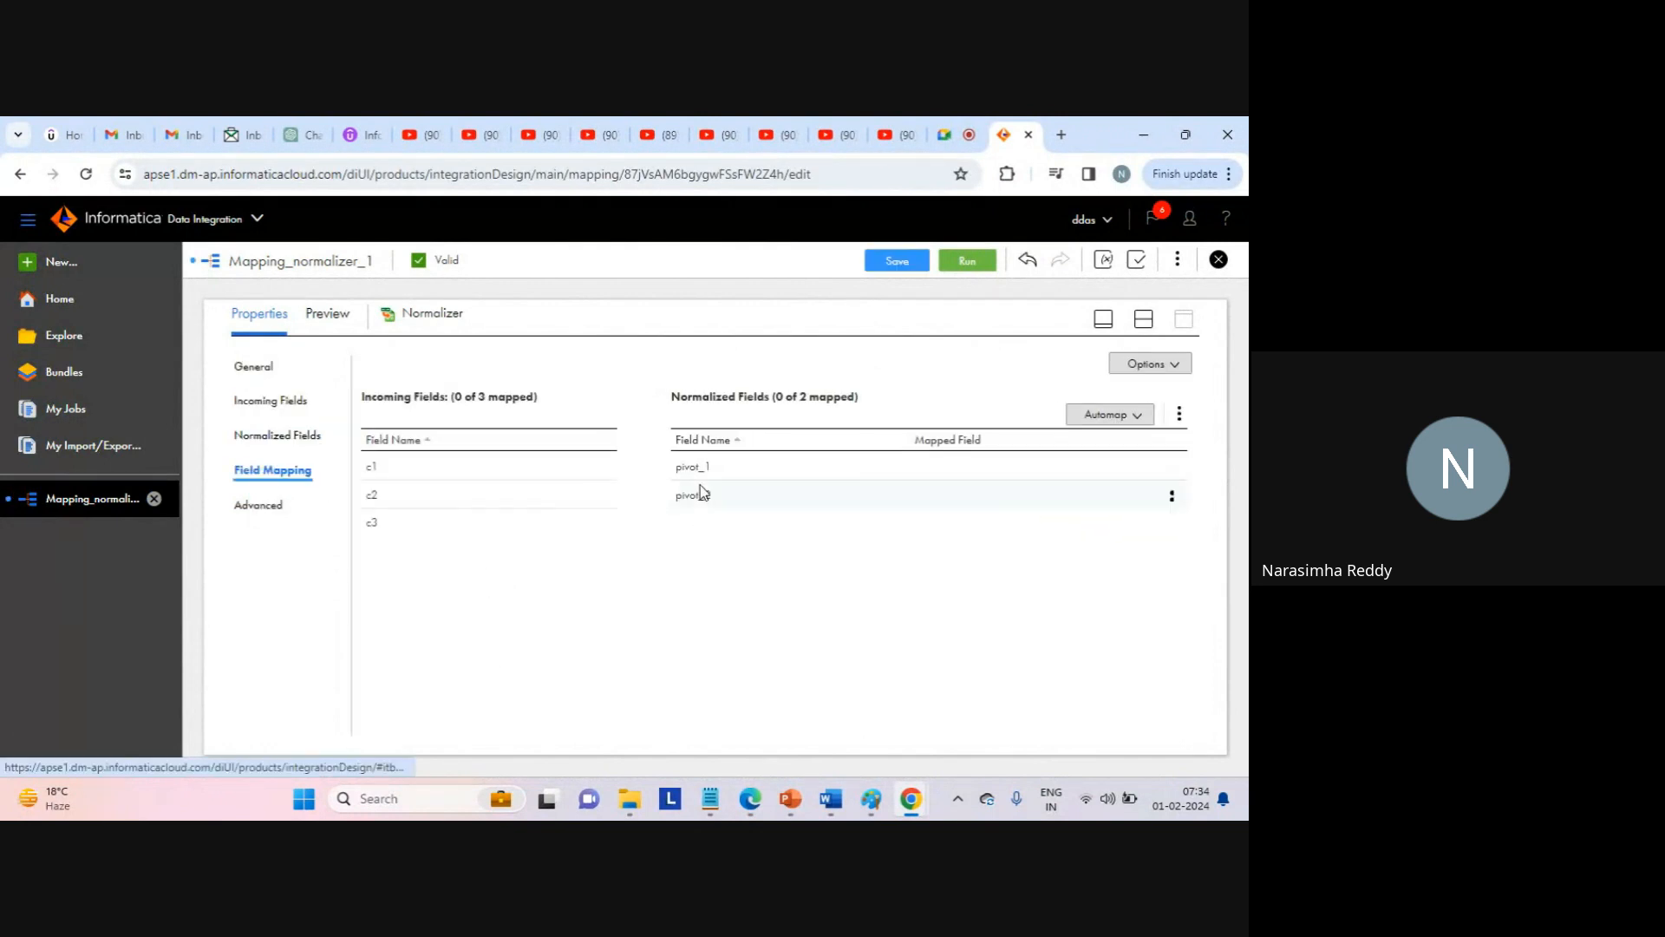
drag(539, 470, 746, 471)
drag(570, 494, 755, 499)
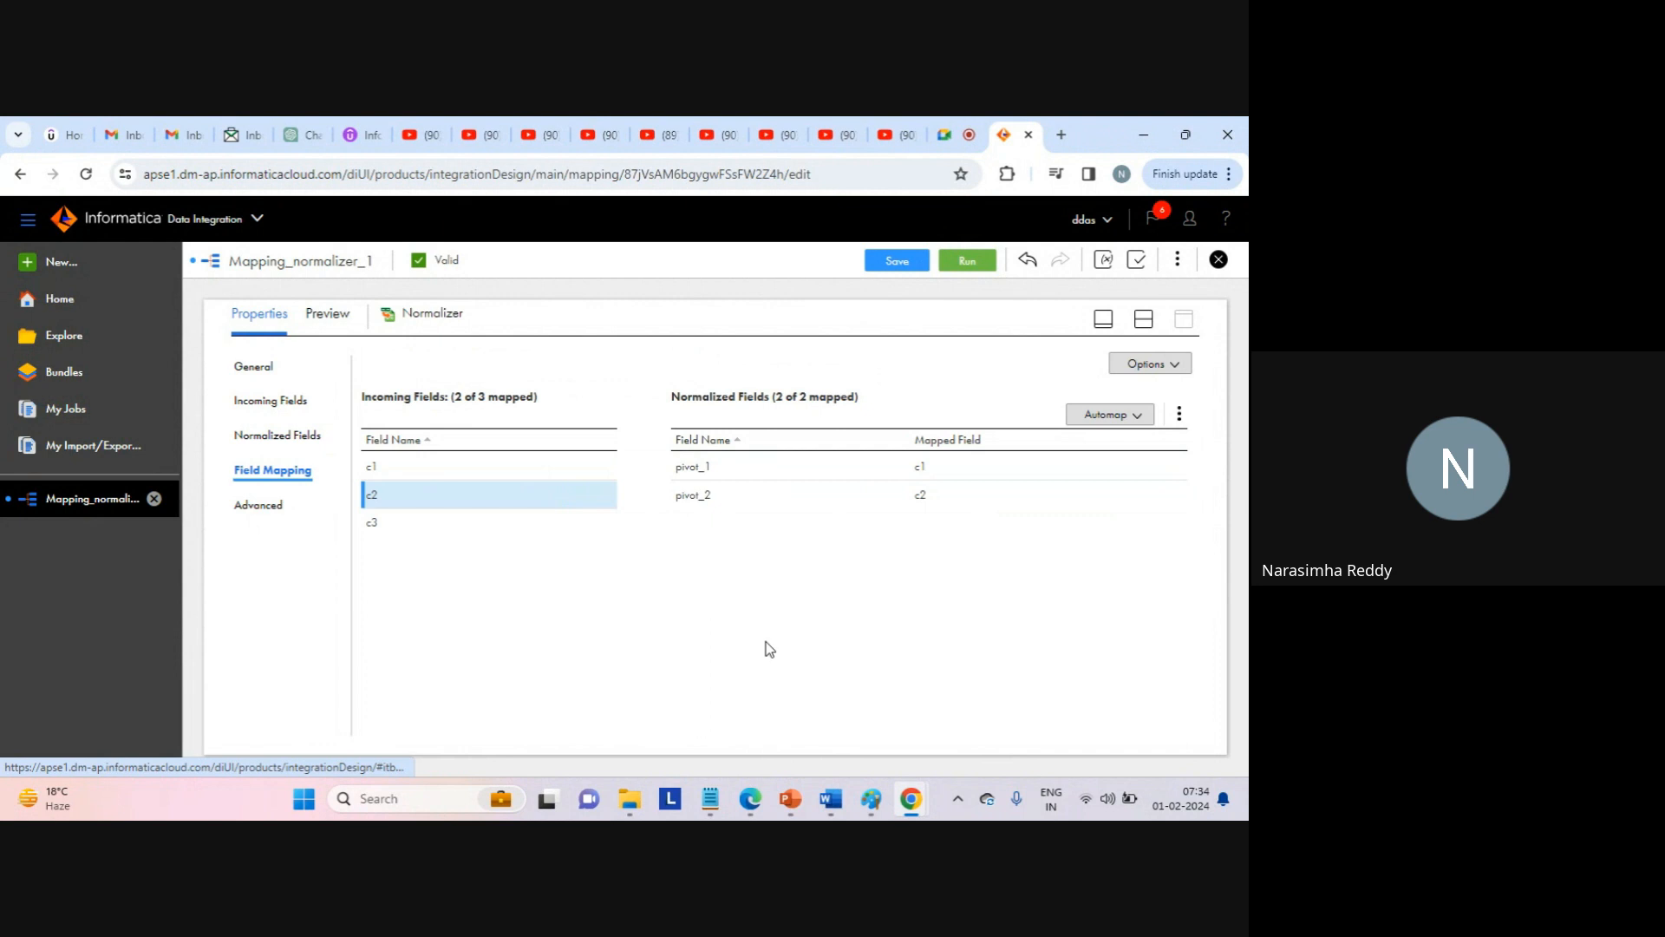
click(1143, 321)
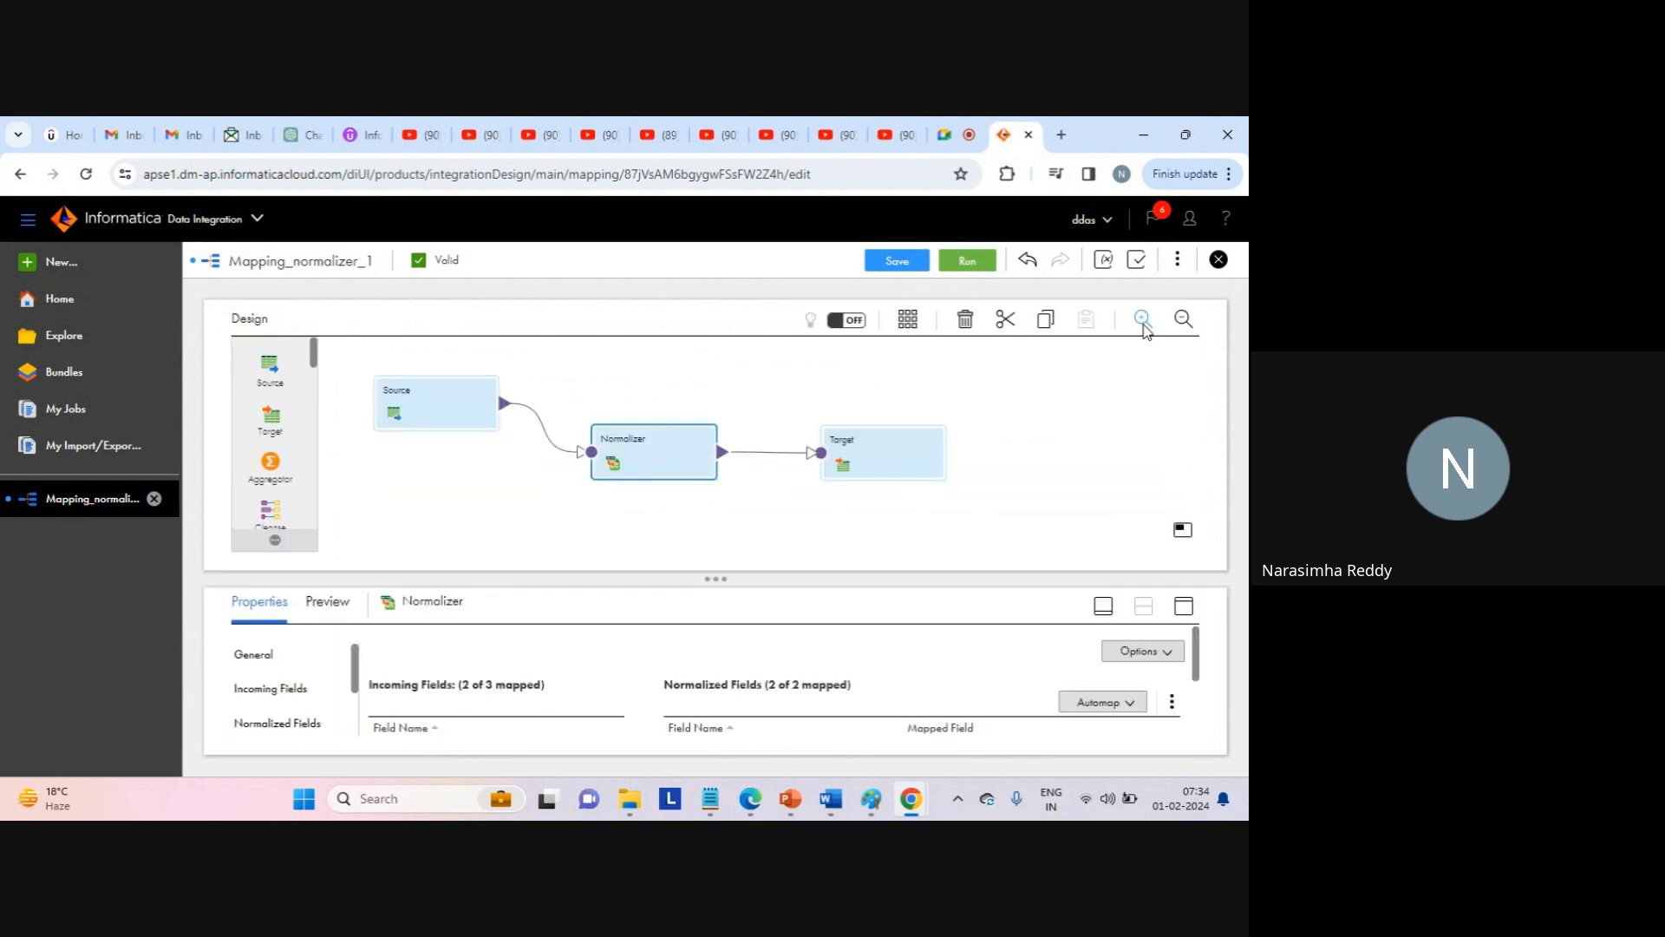
click(897, 265)
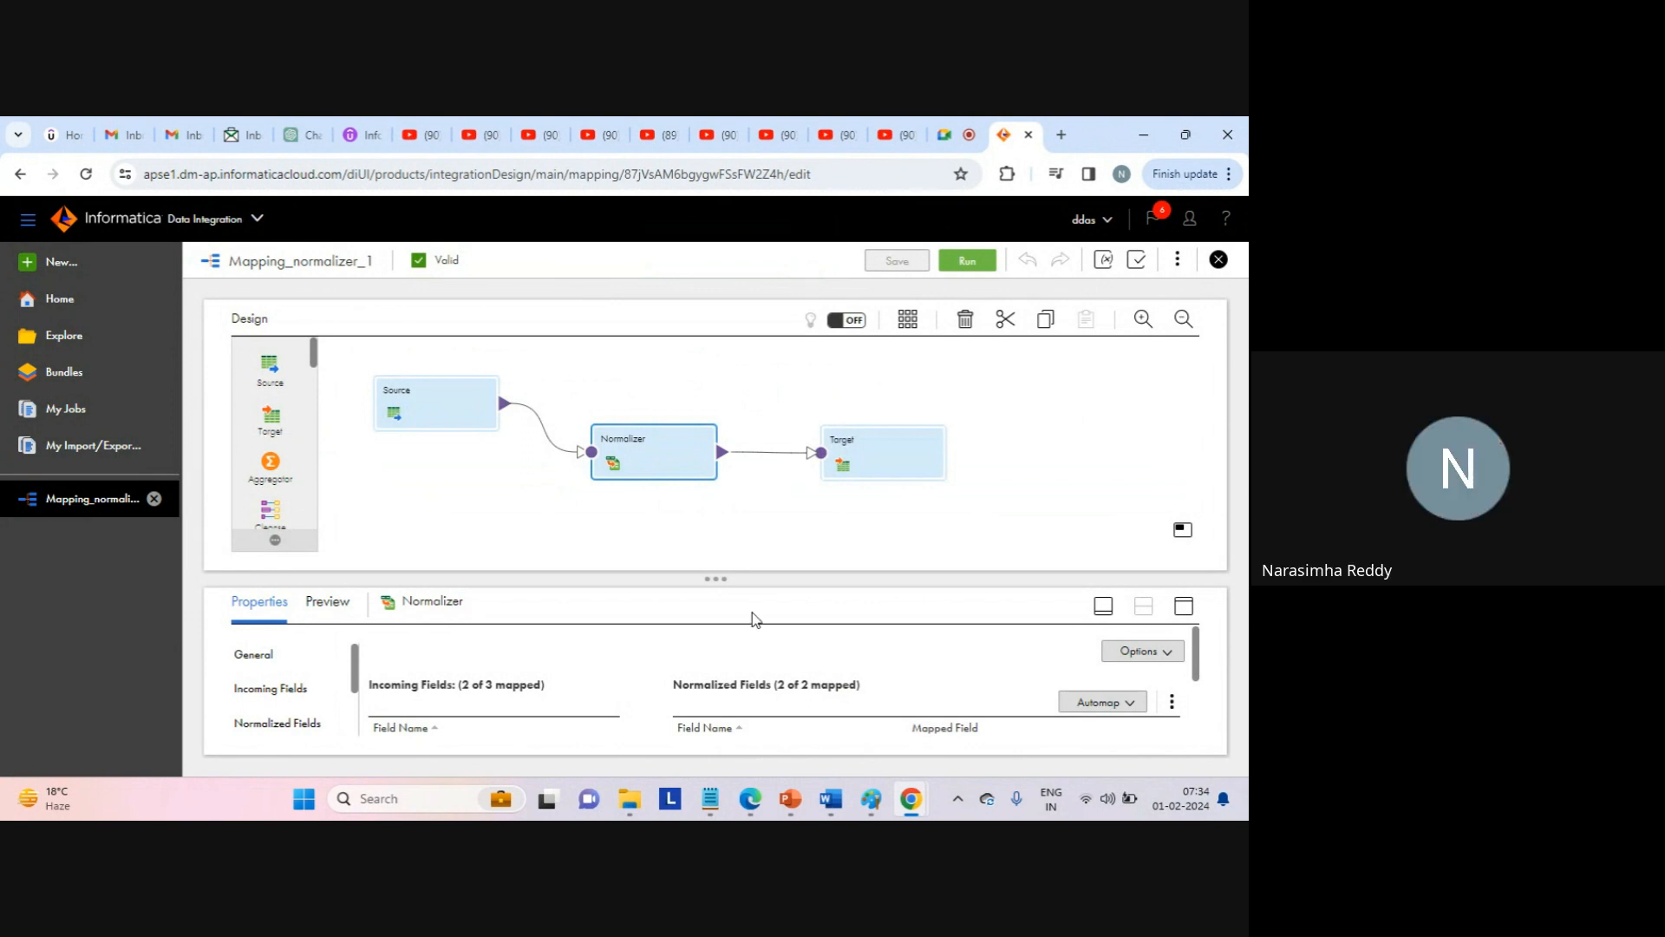
mouse_move(717, 796)
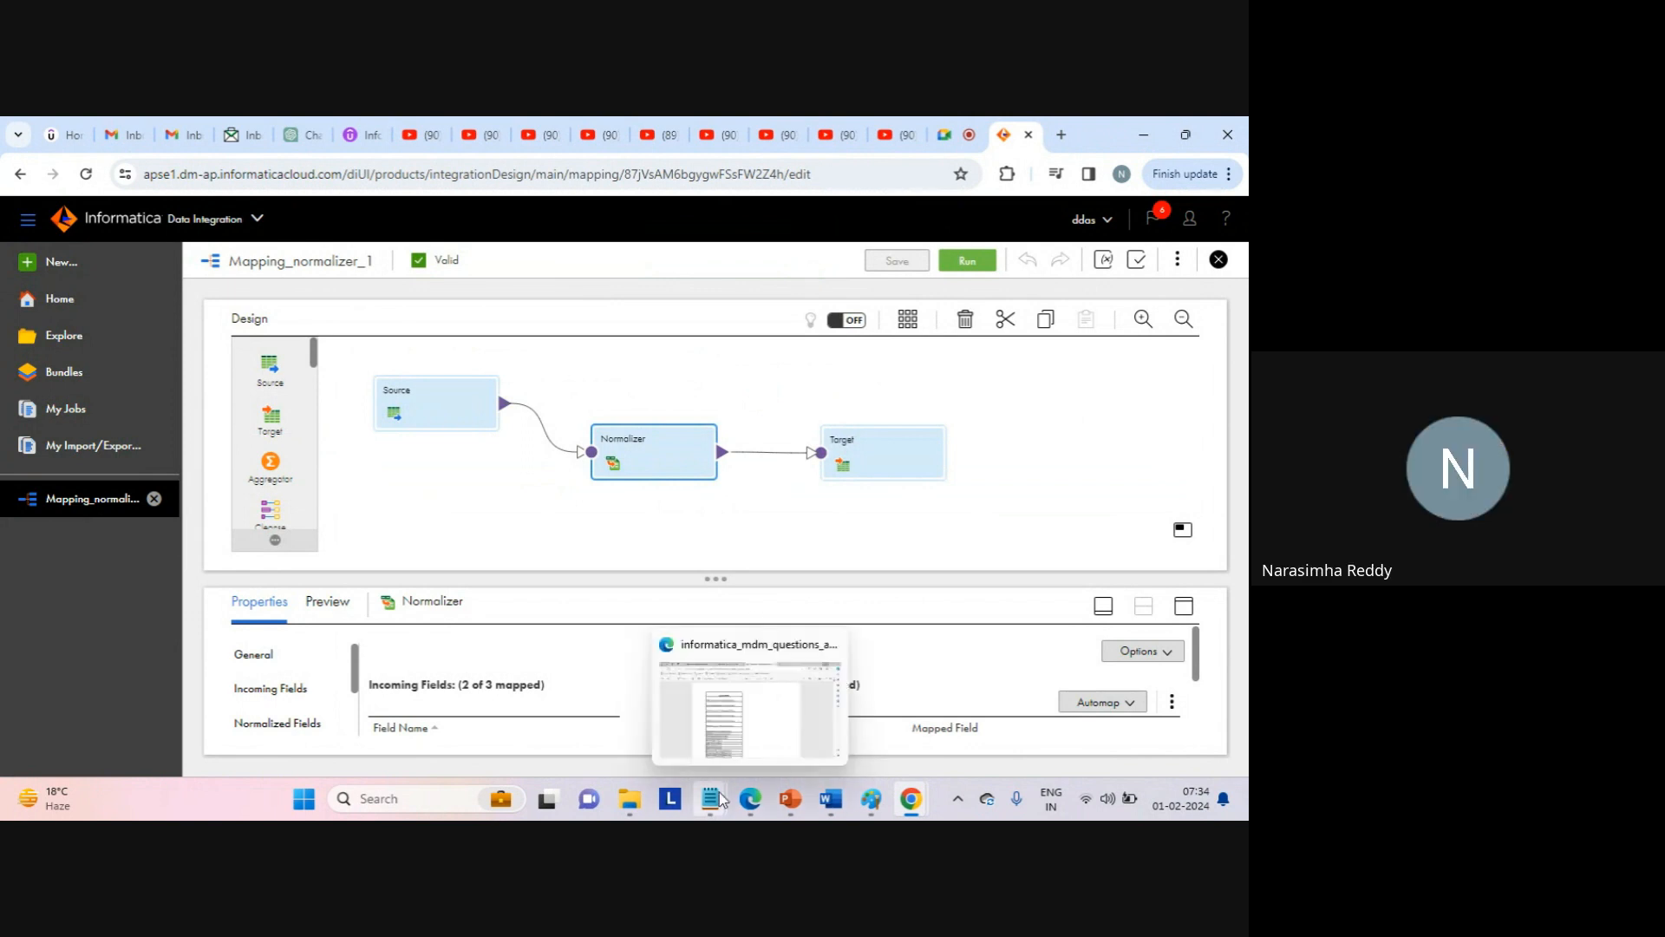
click(773, 720)
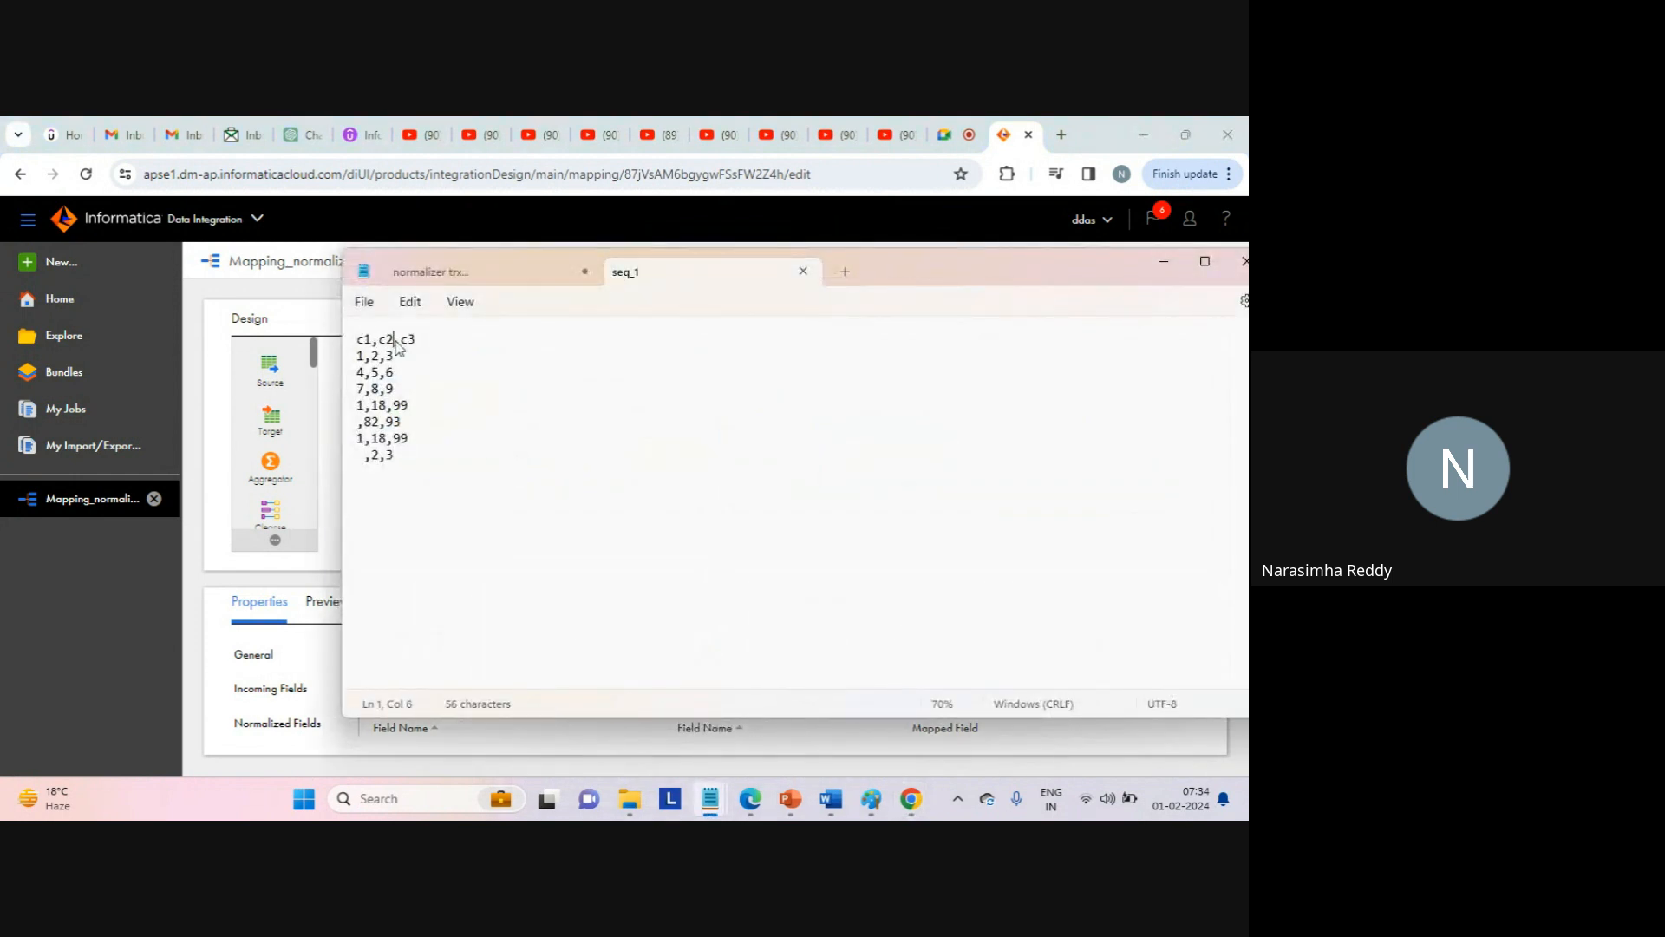
drag(393, 339, 358, 343)
click(481, 545)
key(Return)
text(1)
key(Return)
text(2)
key(Return)
click(379, 505)
drag(366, 510, 346, 515)
click(387, 516)
text(4)
key(Return)
text(5)
key(Return)
click(368, 523)
double_click(363, 521)
double_click(362, 537)
click(383, 544)
key(Return)
text(7)
key(Return)
text(8)
key(Return)
click(403, 470)
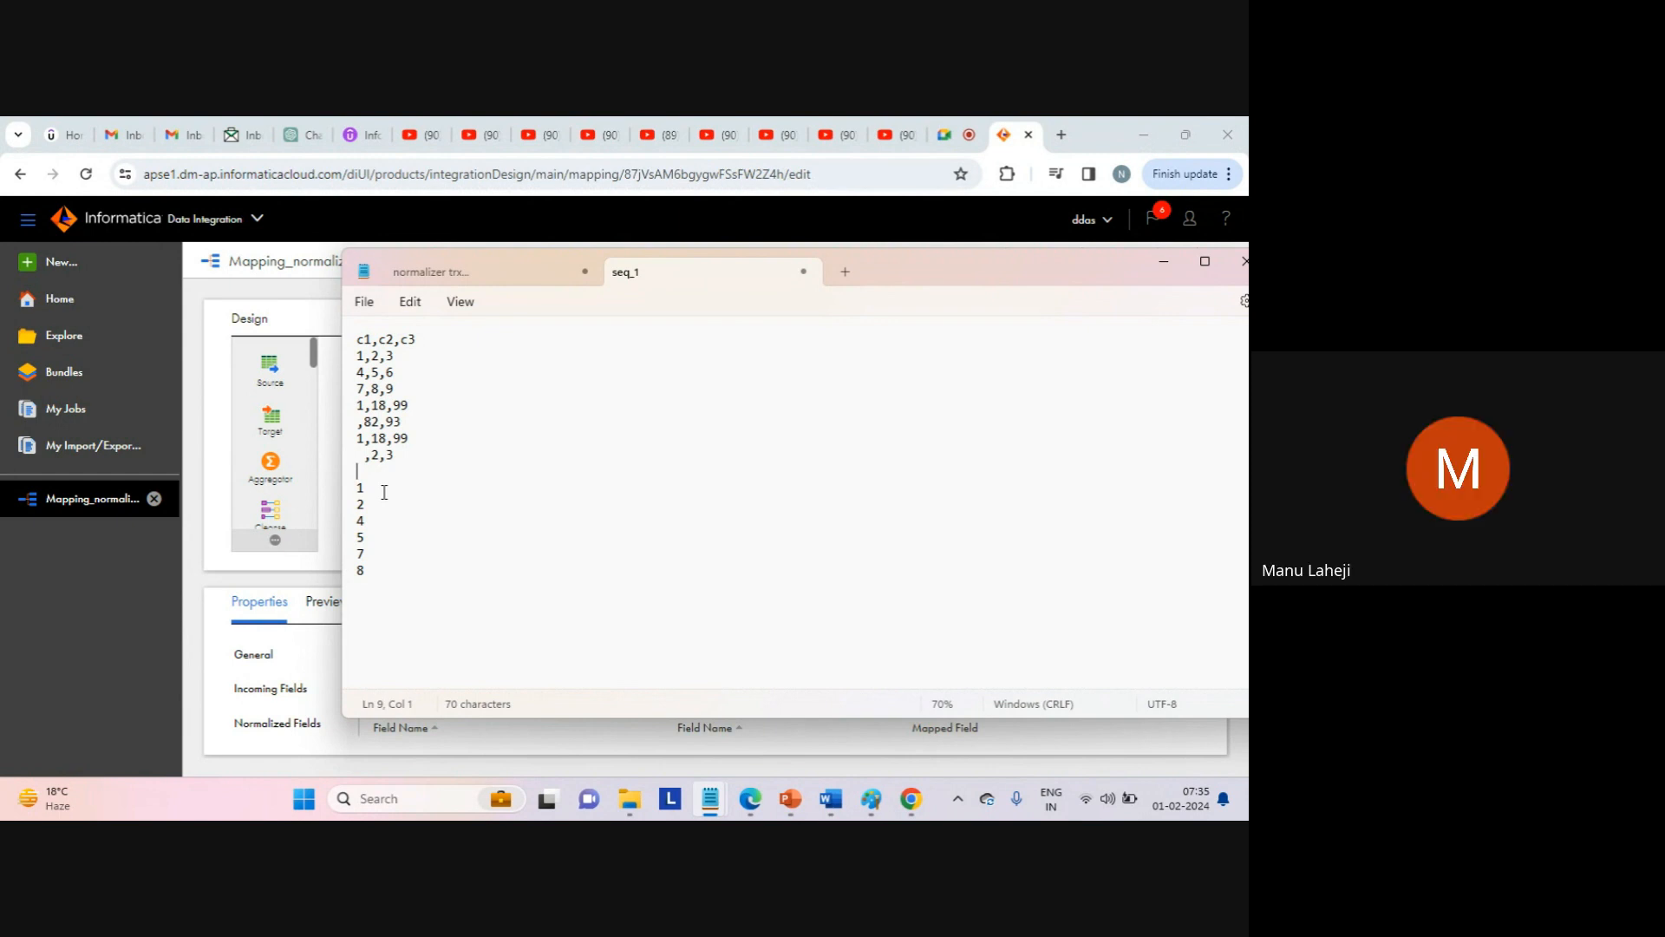
drag(362, 472, 386, 621)
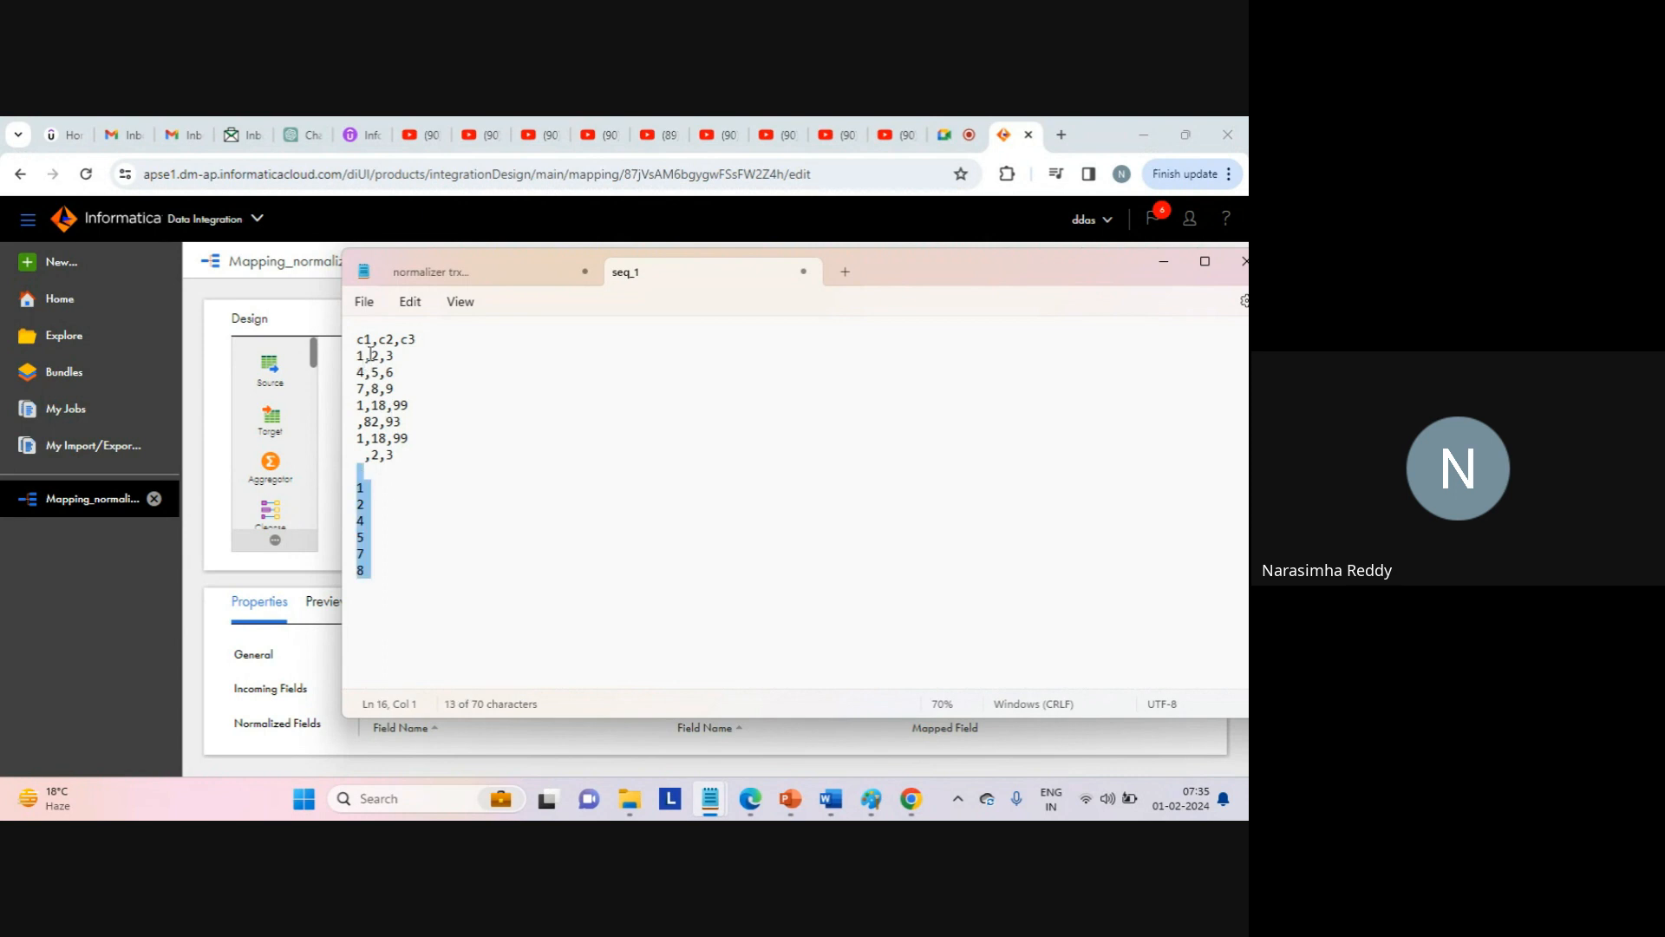
drag(357, 356, 373, 355)
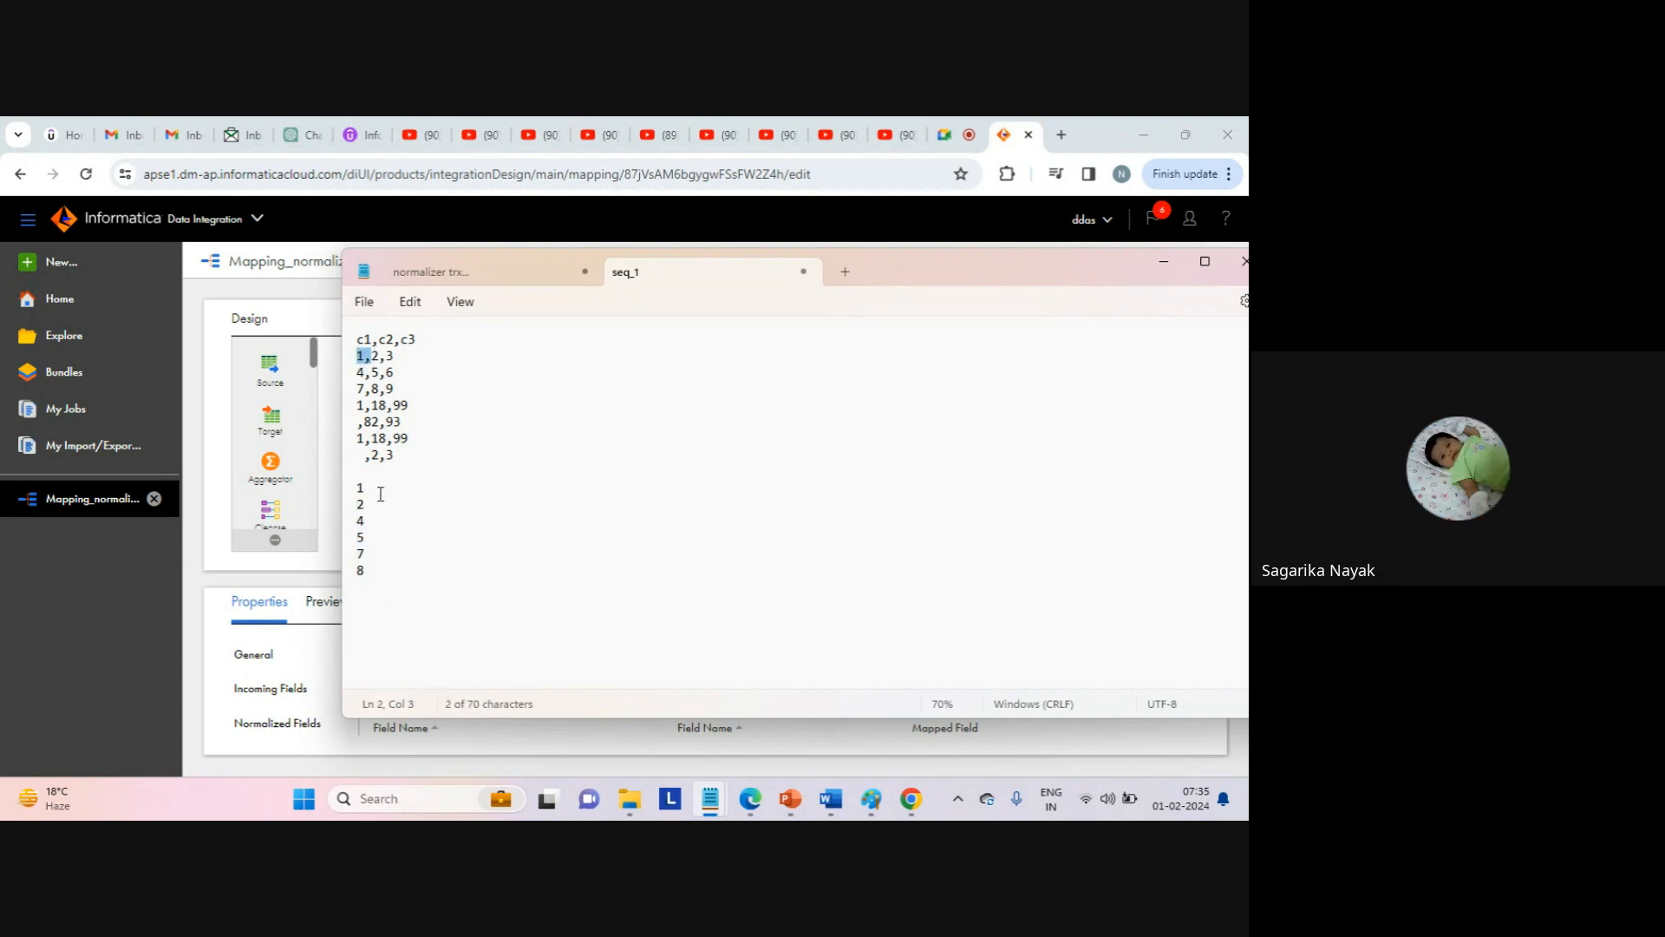
click(390, 607)
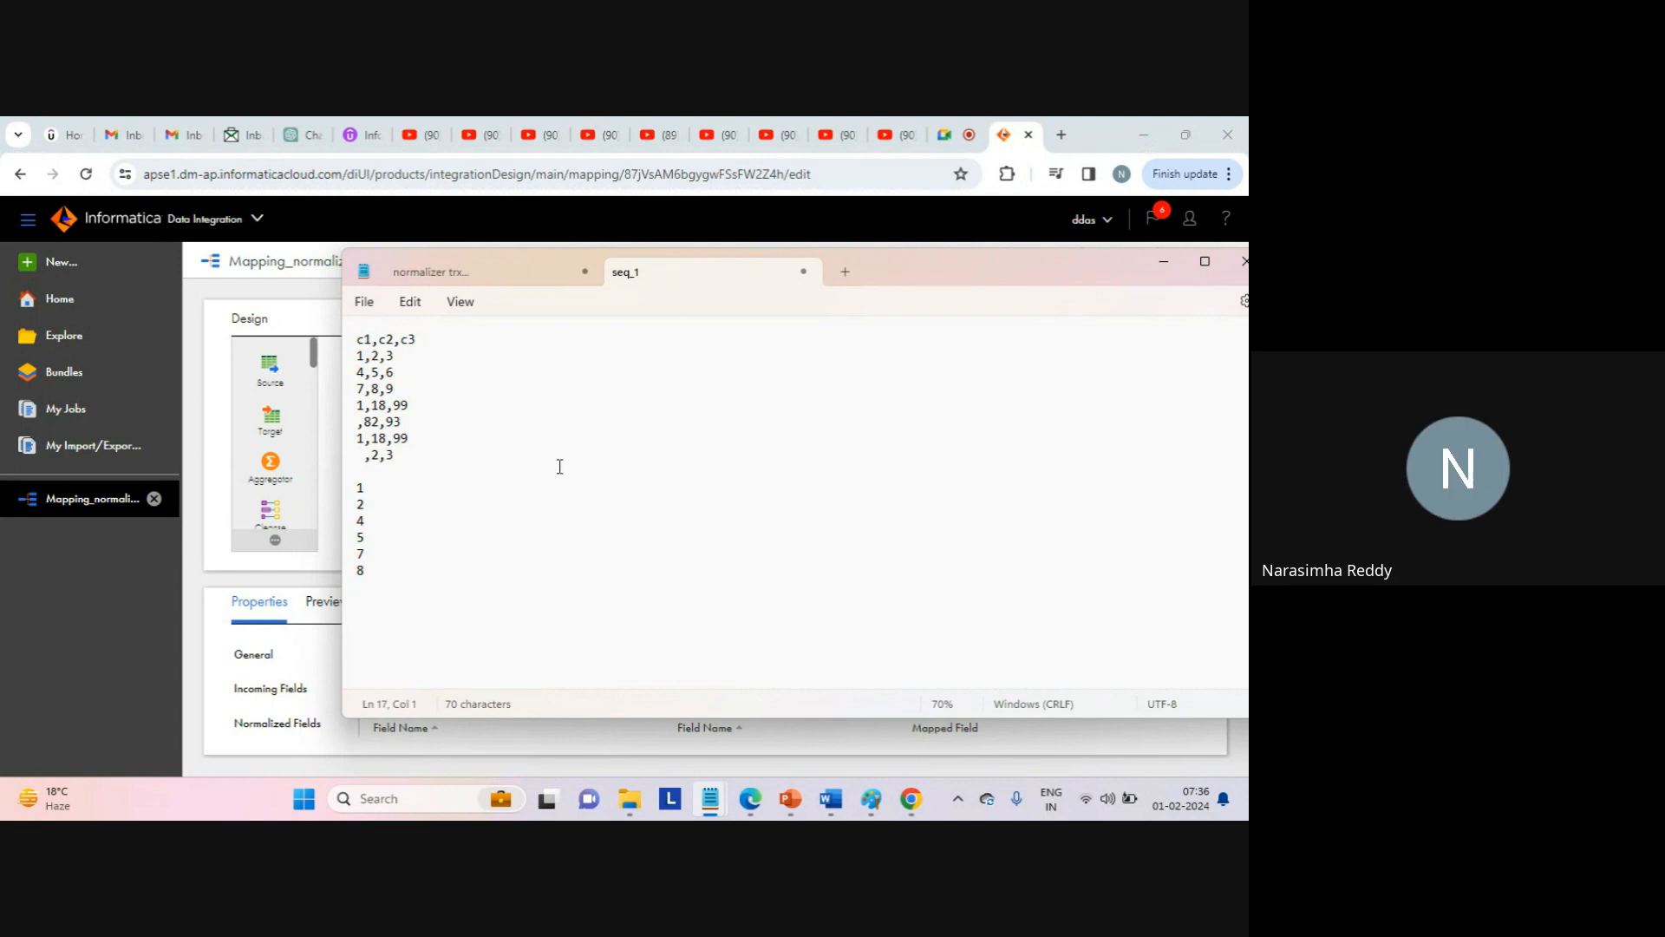
drag(361, 524, 341, 483)
key(BackSpace)
click(293, 262)
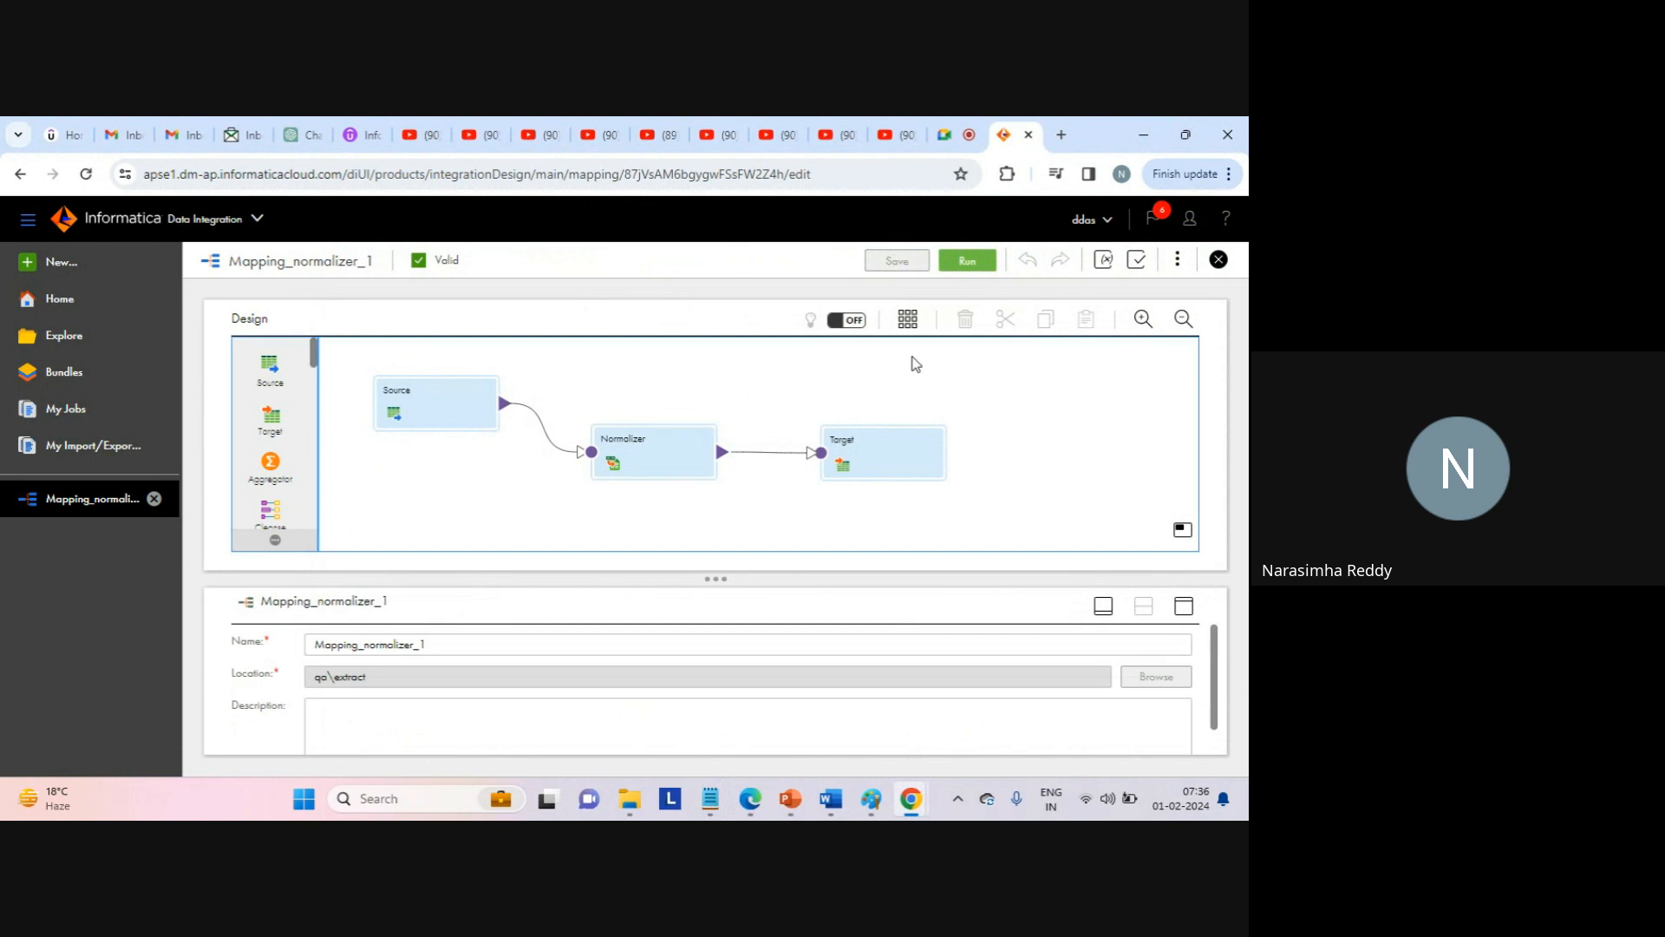
Run Mapping_normalizer_1 and follow it to My Jobs, where job Mapping_normalizer_1-2 is starting.
click(960, 267)
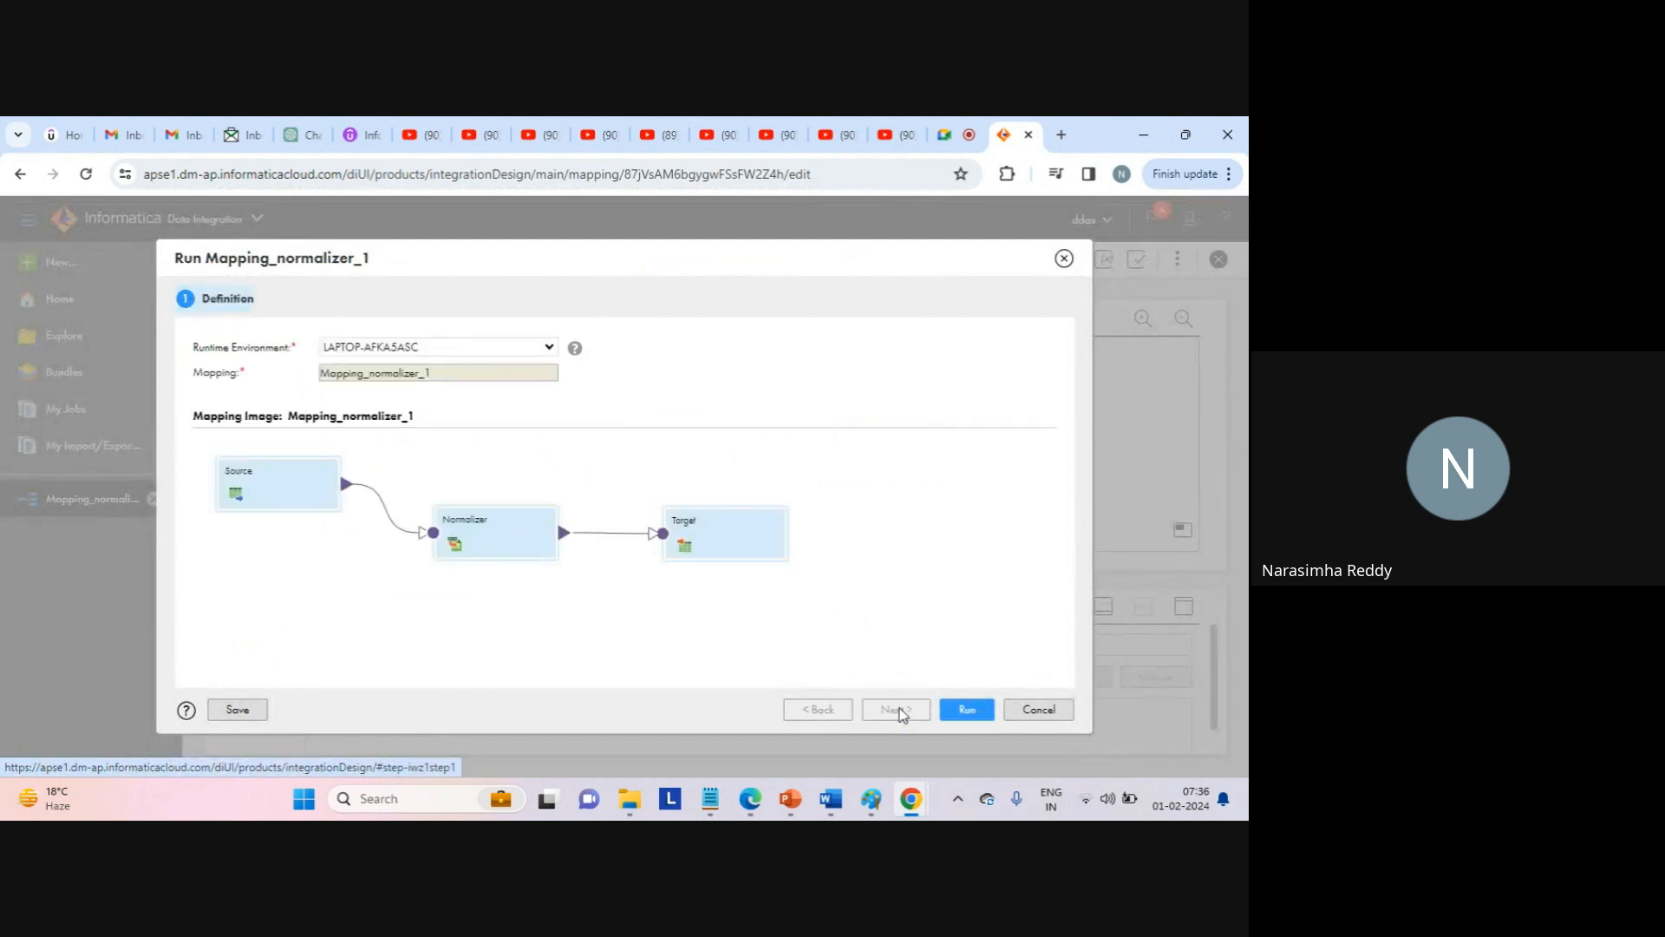
click(967, 711)
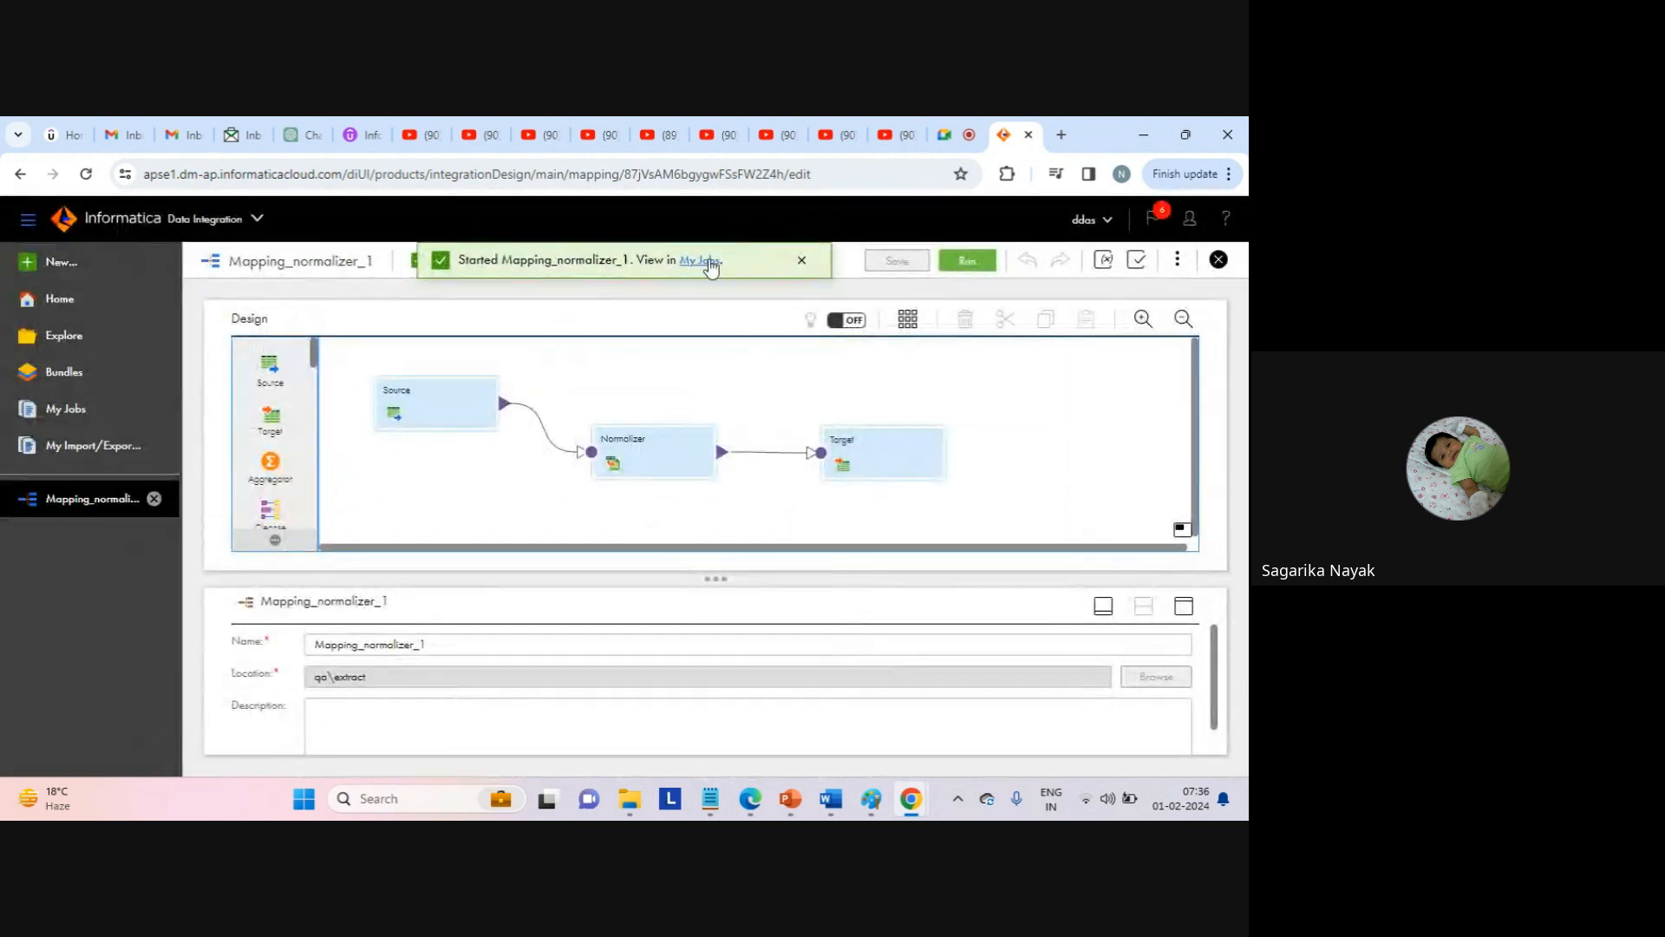
click(710, 263)
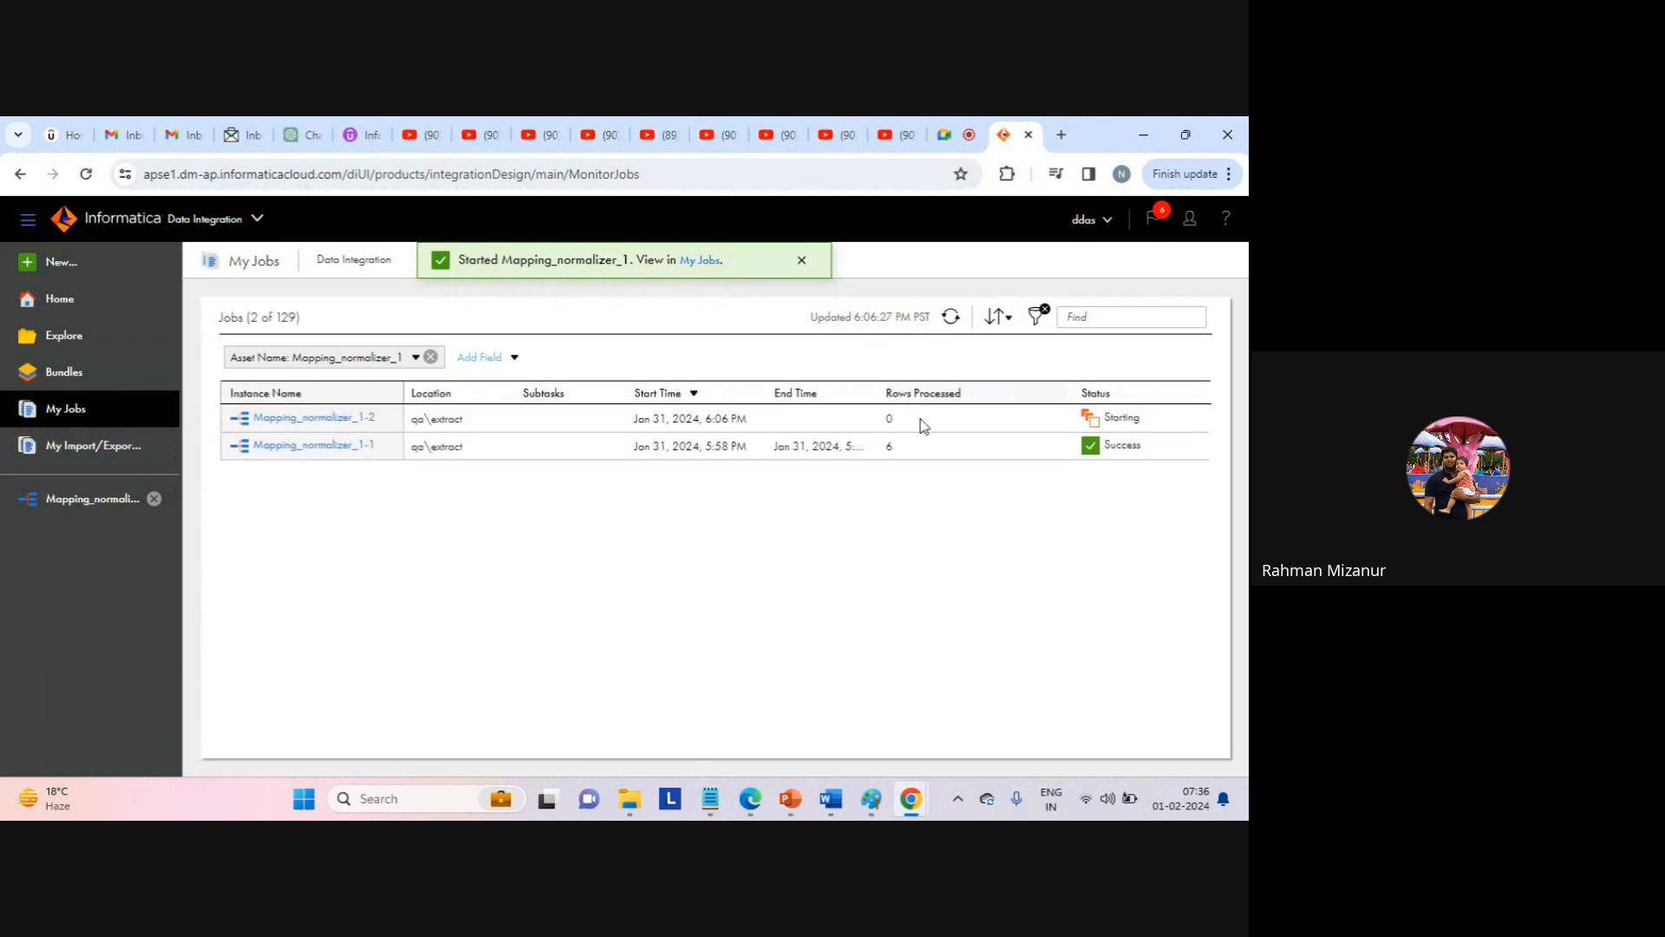
click(803, 262)
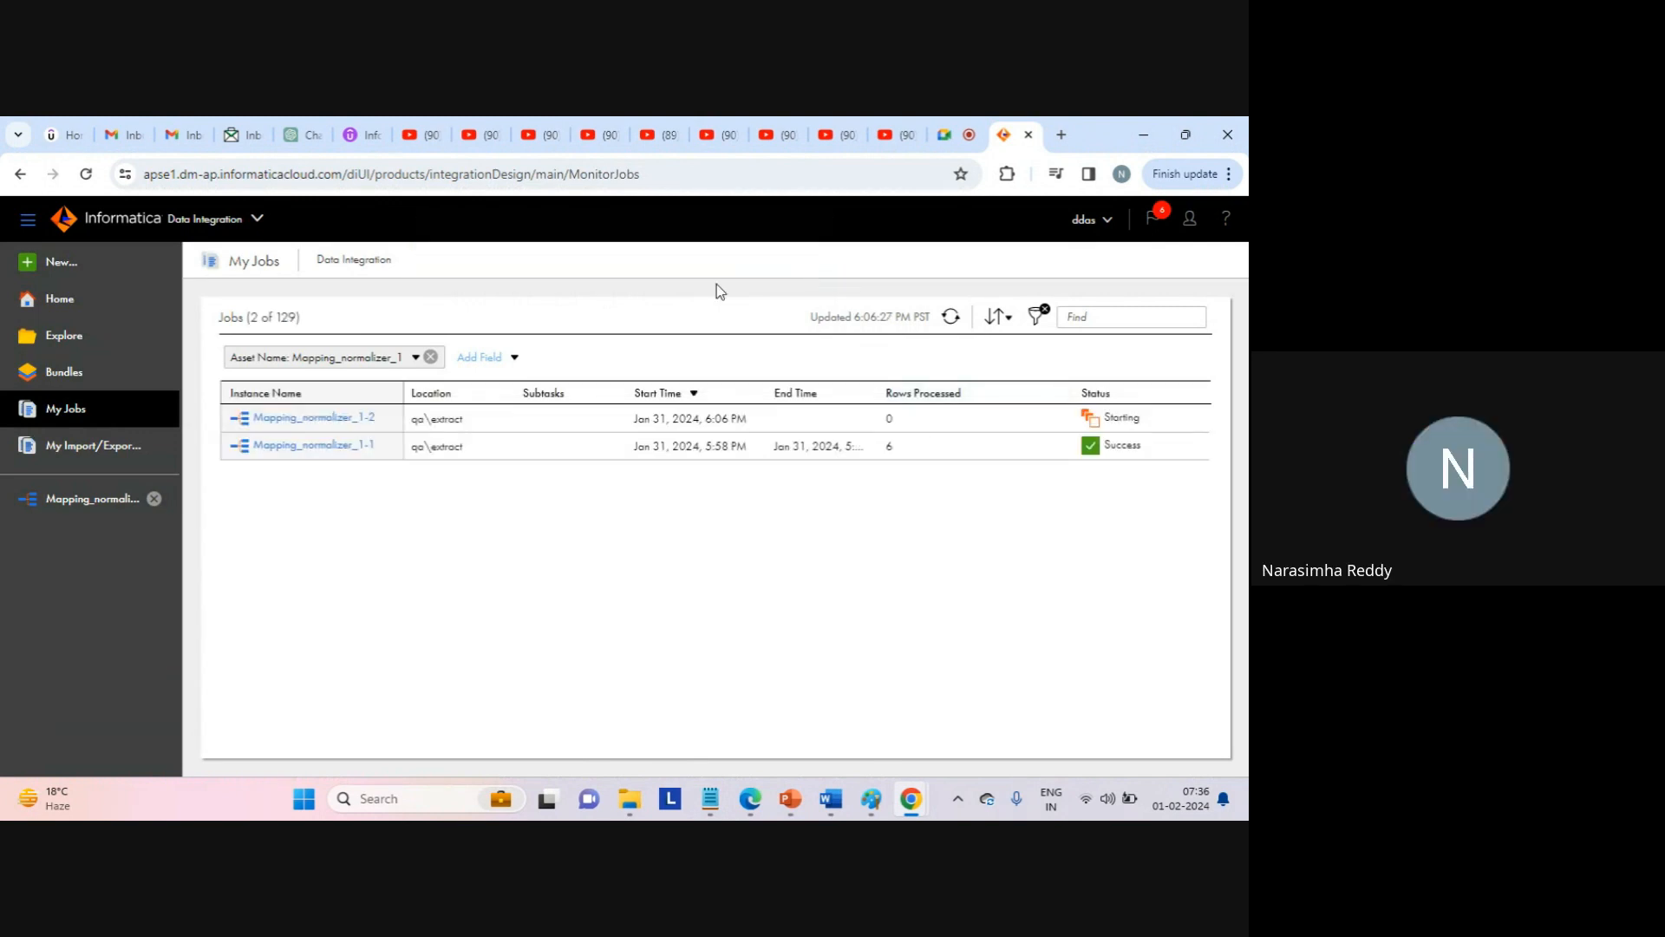
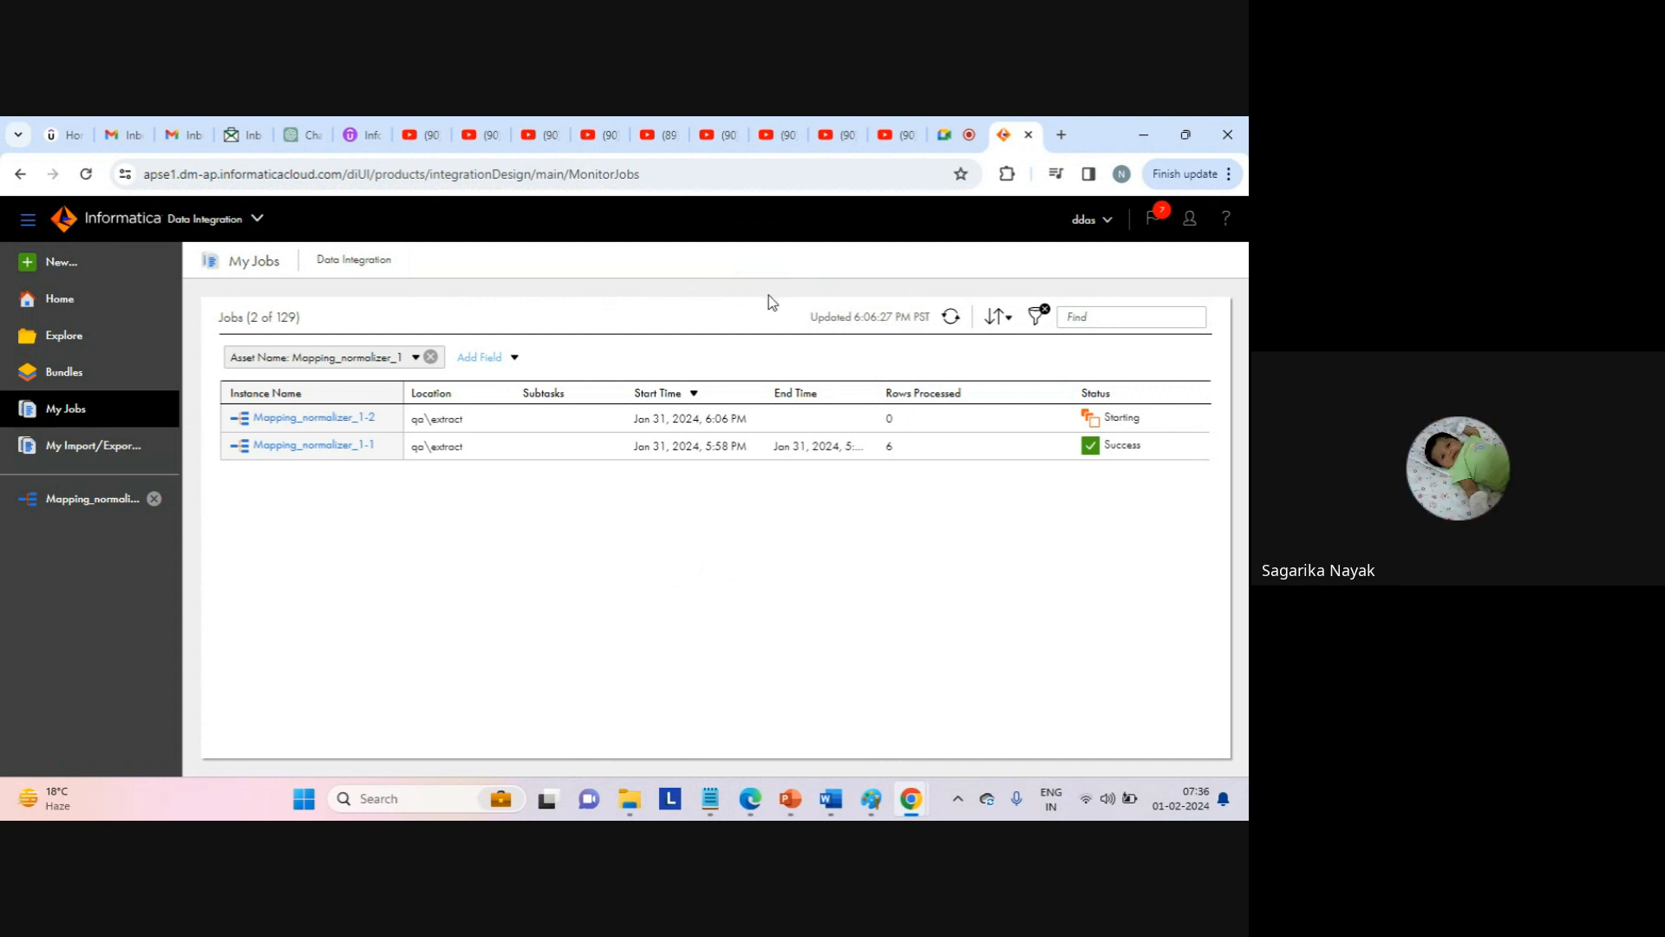
Refresh My Jobs to confirm Mapping_normalizer_1-2 succeeded with 14 rows processed, versus 6 earlier.
click(950, 318)
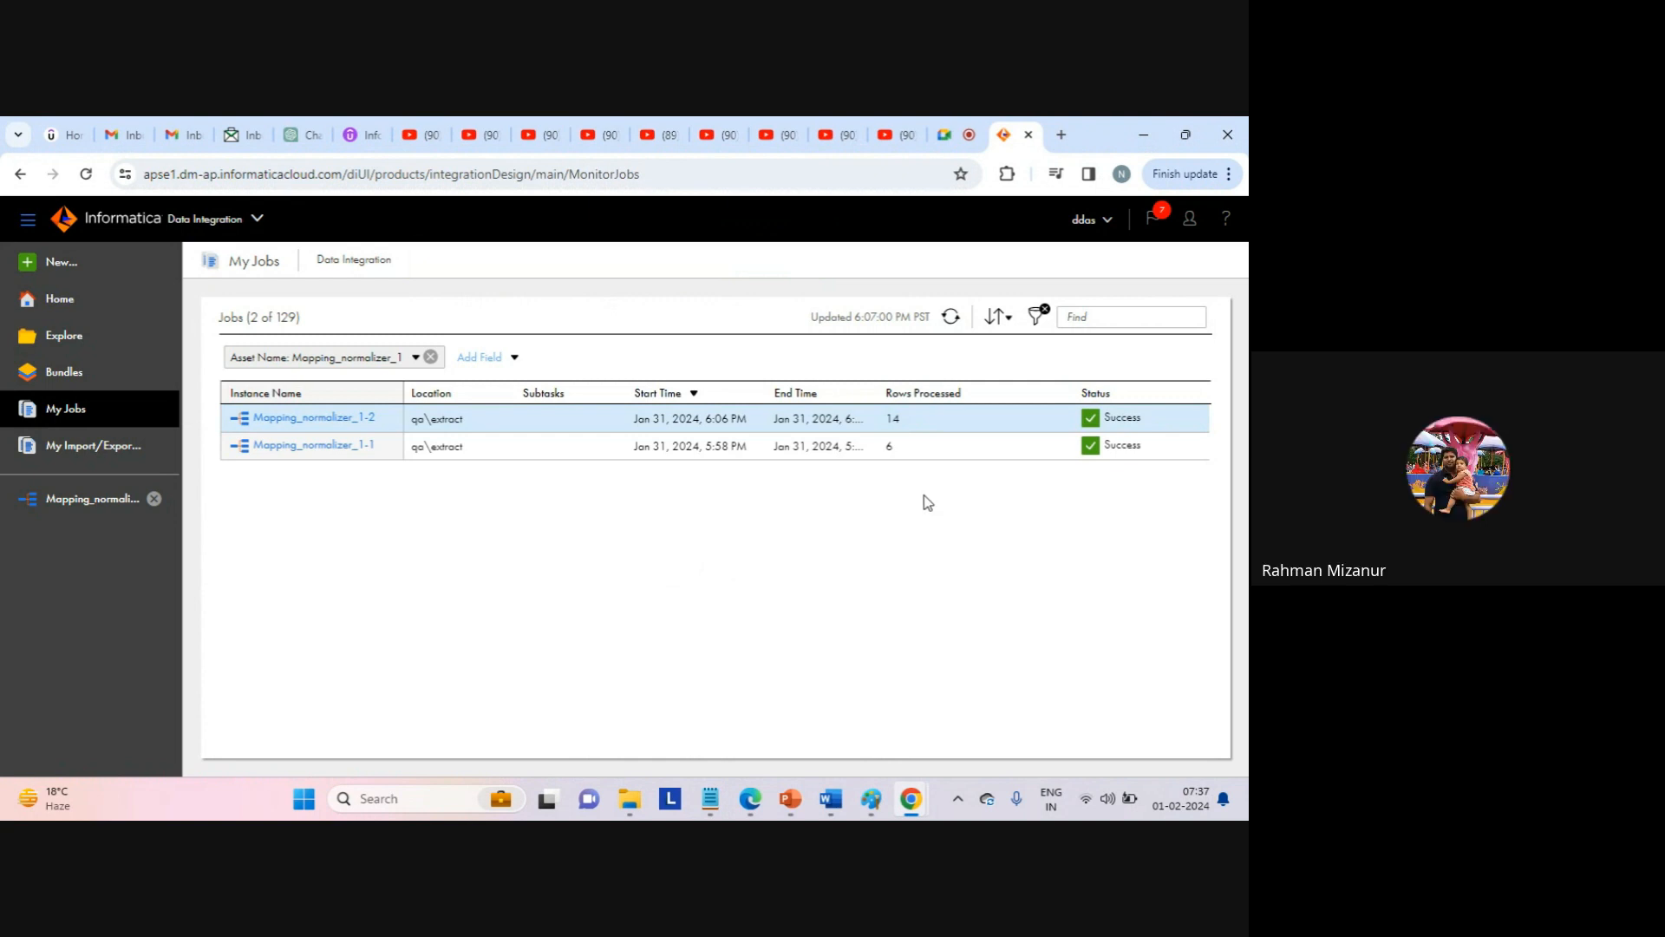
drag(885, 420, 896, 425)
click(907, 527)
mouse_move(710, 798)
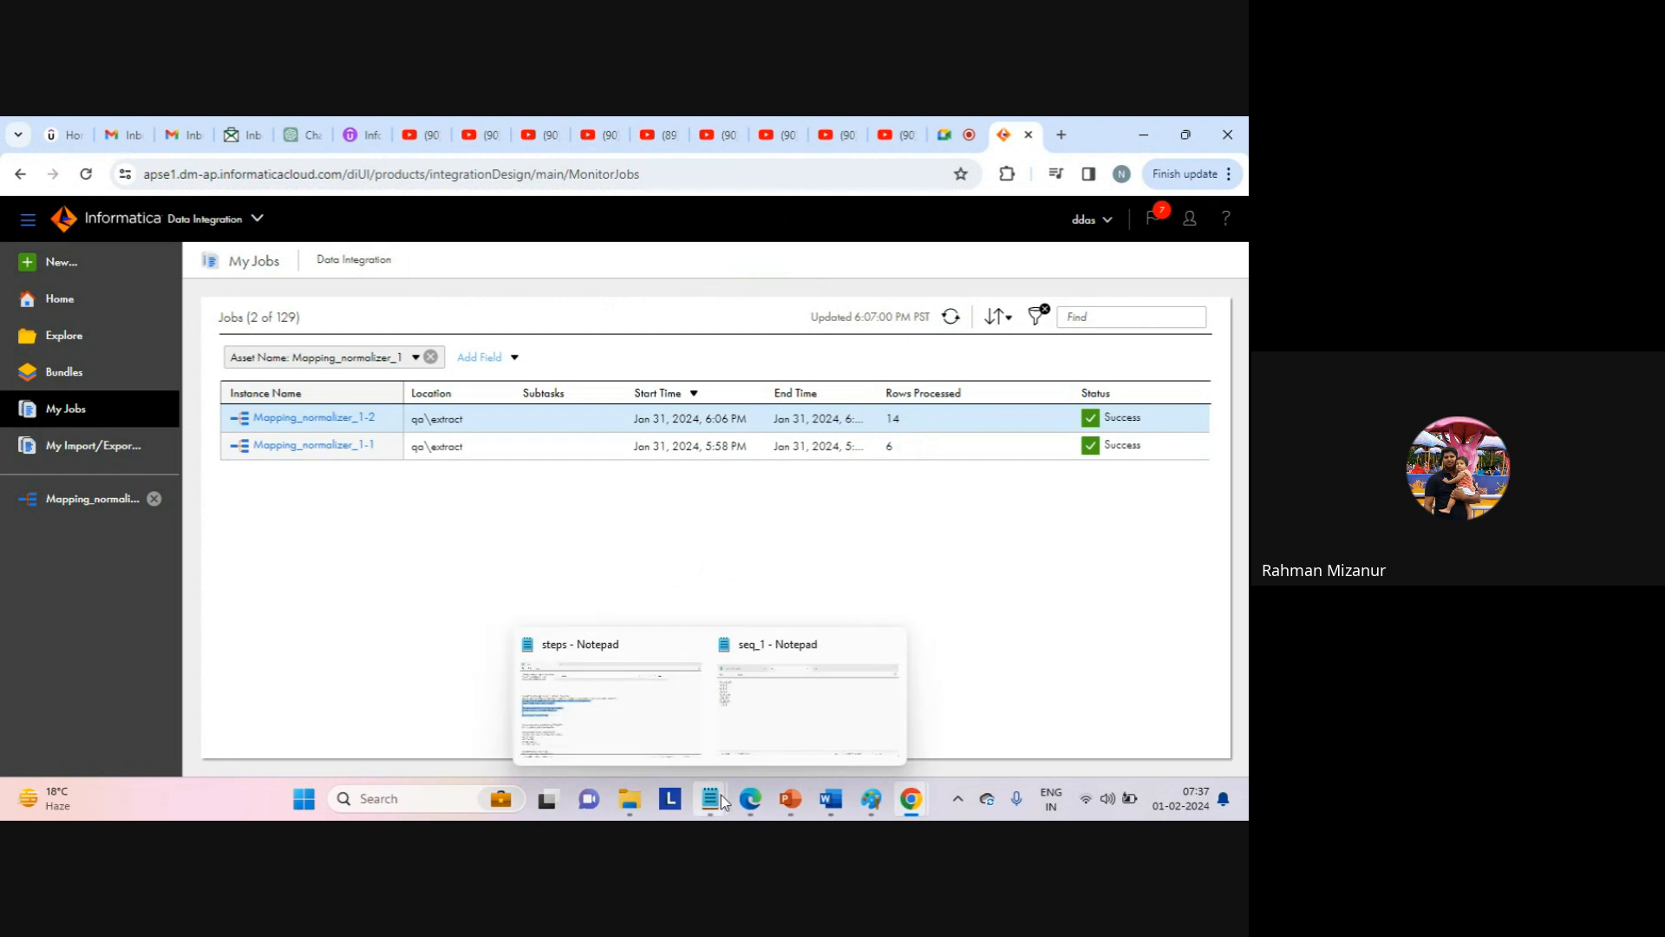
click(771, 713)
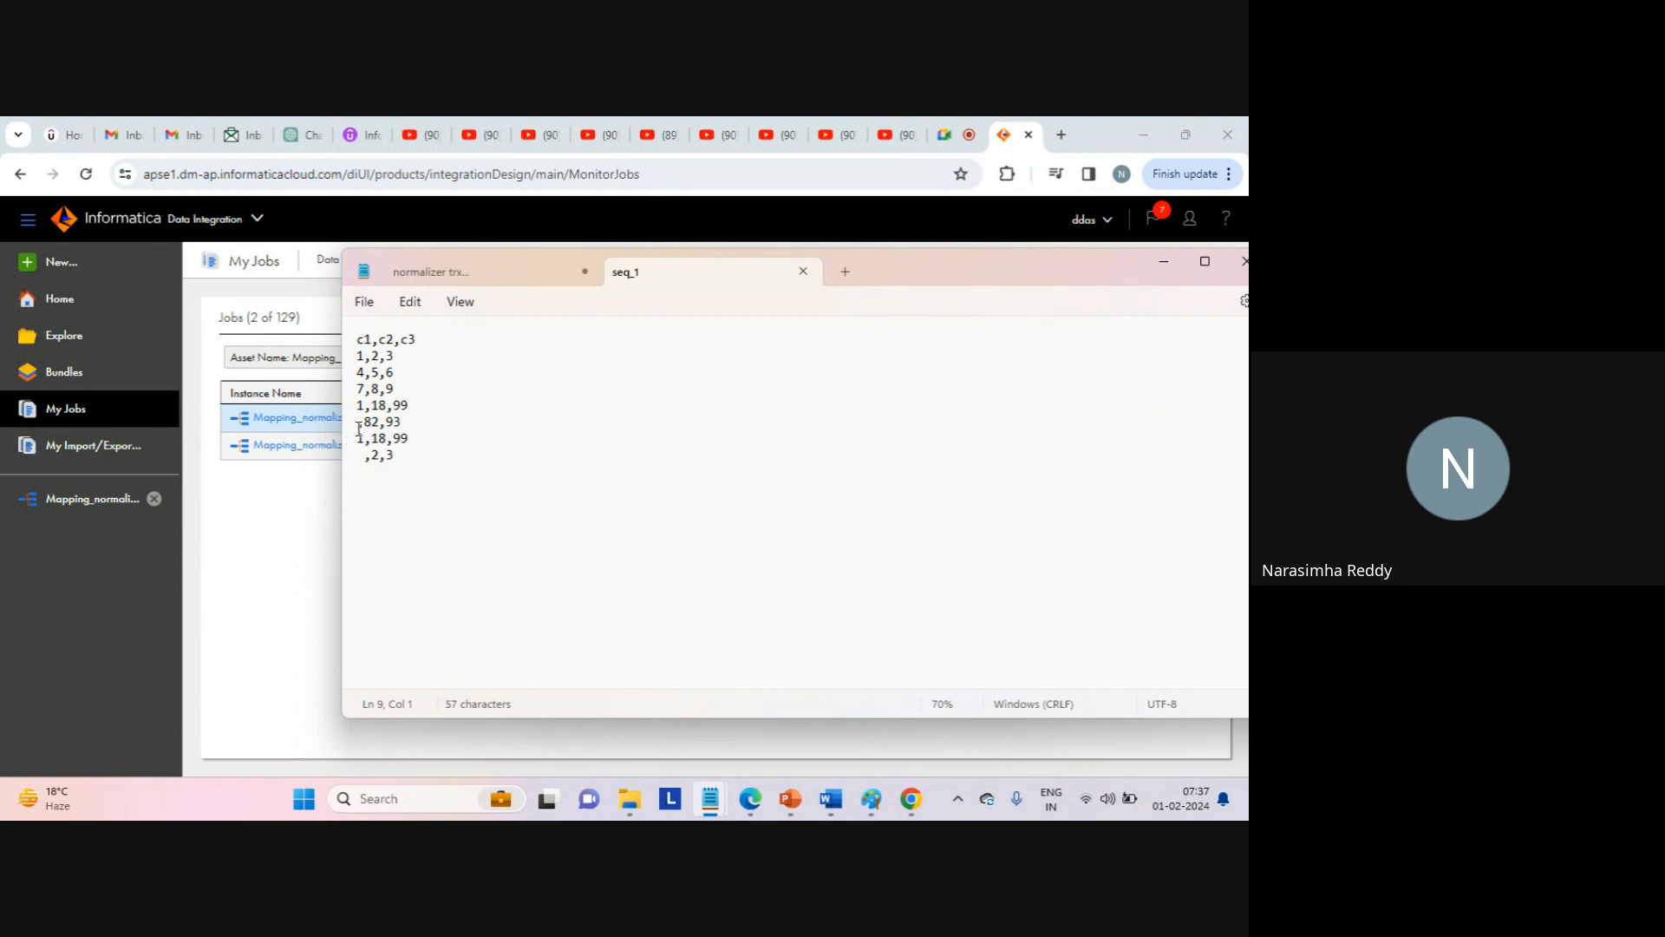
key(Down)
key(shift+Up)
click(402, 493)
drag(357, 471, 347, 486)
click(296, 513)
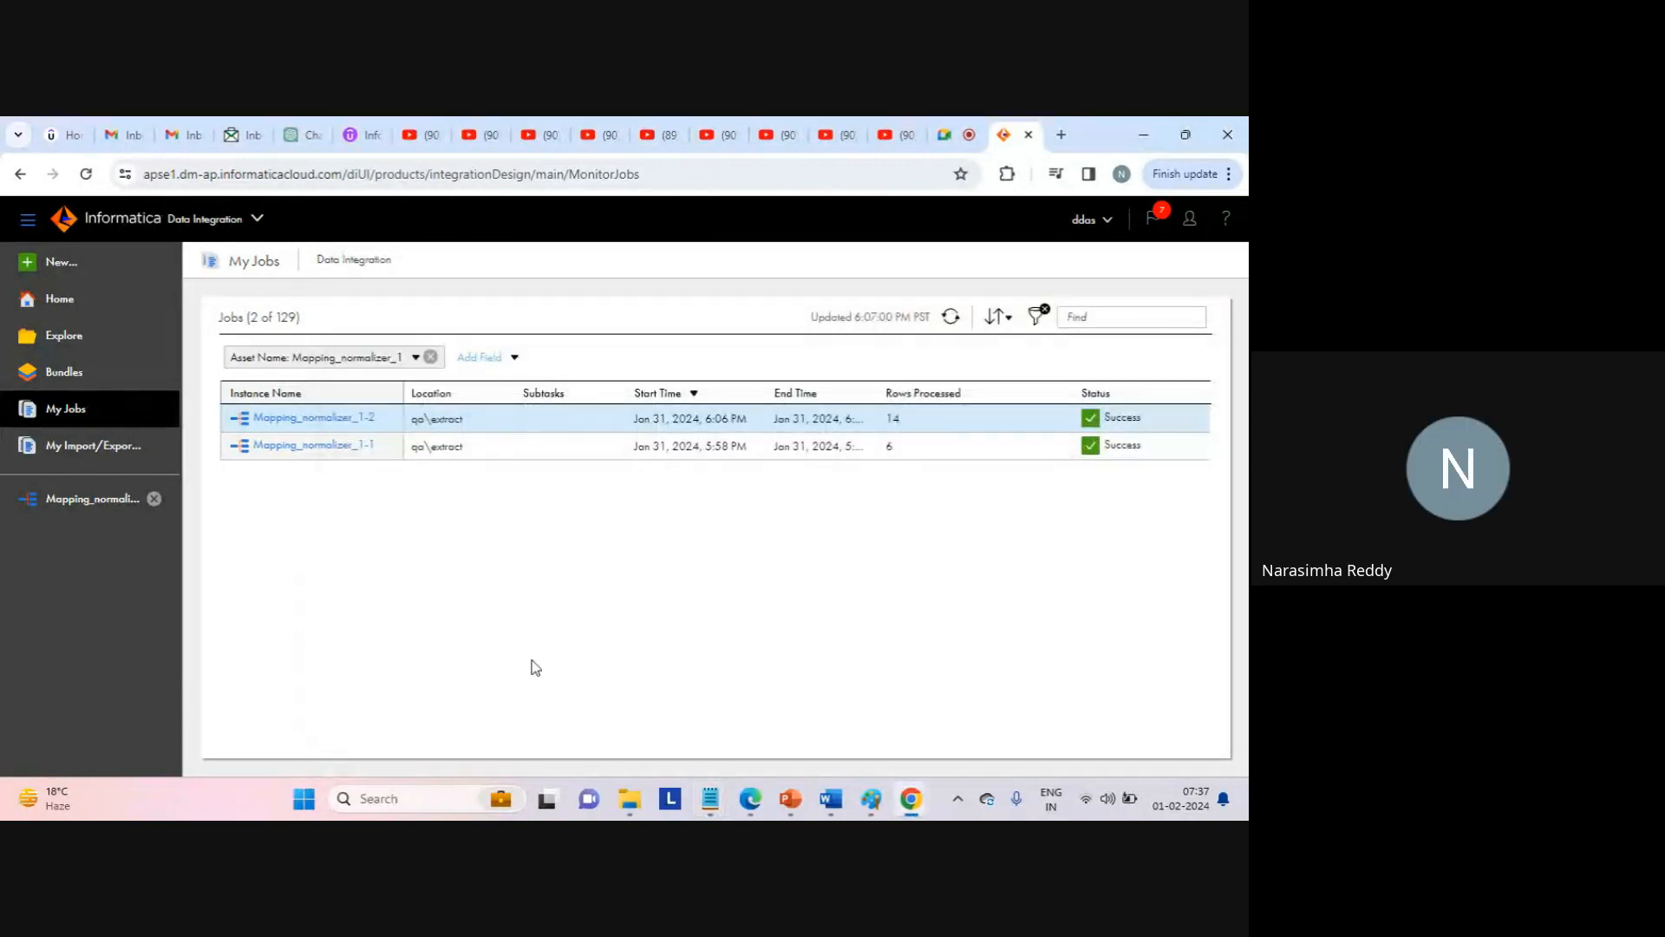
mouse_move(629, 798)
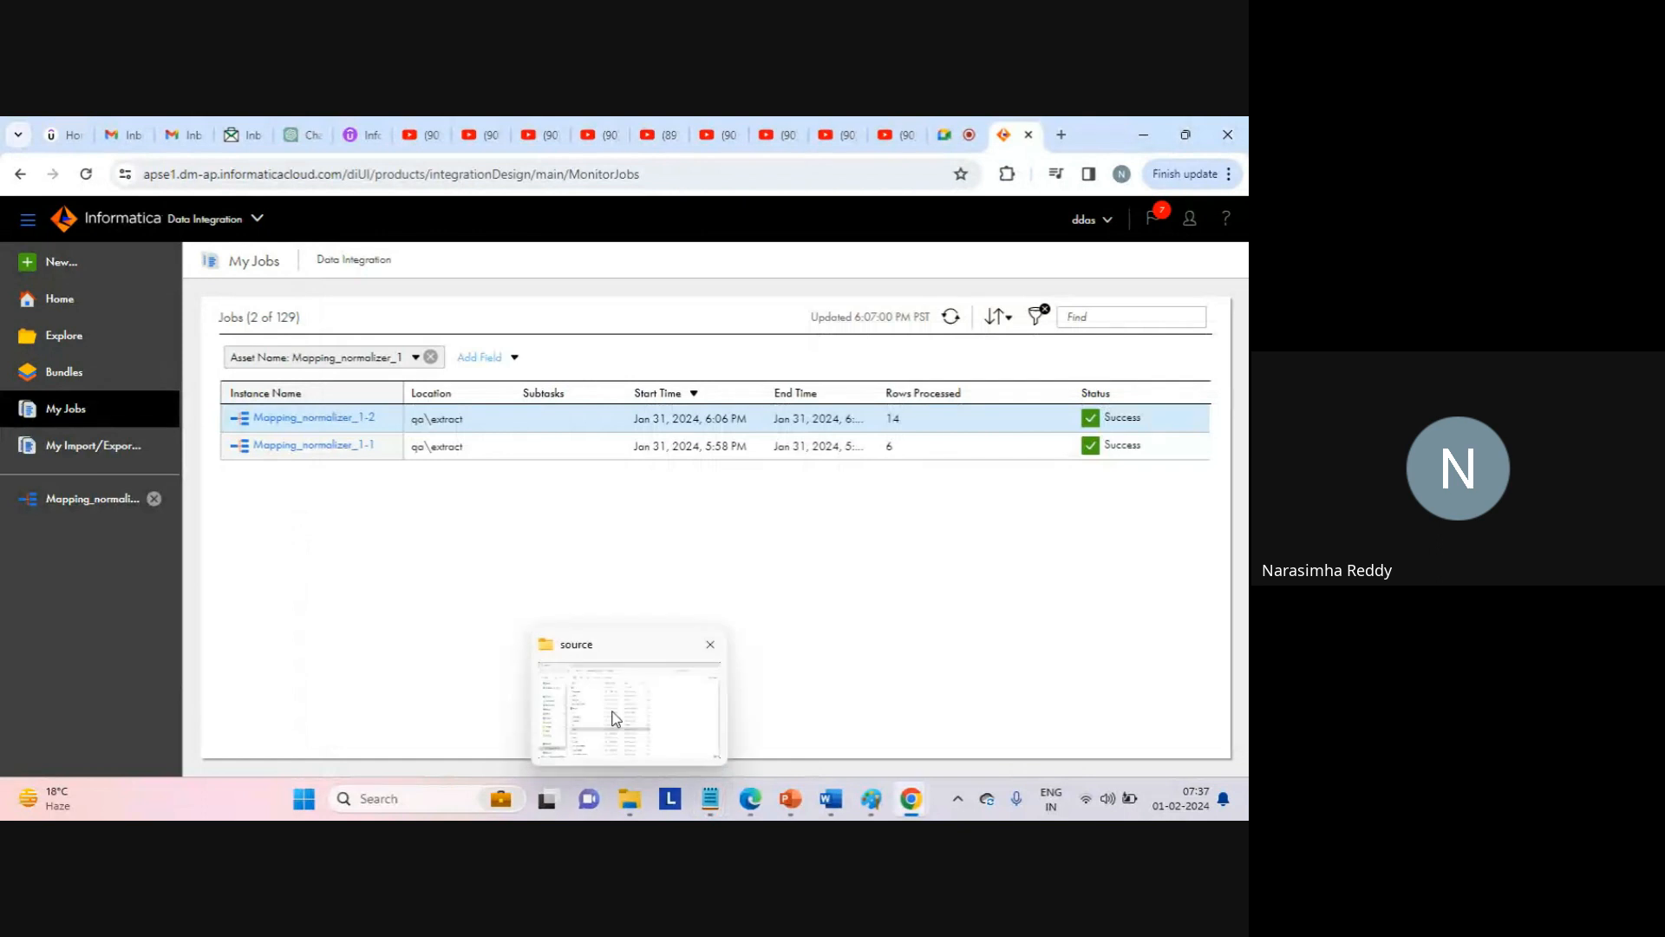
Go from the C: drive into the target folder and open normalizer_res_1 in Notepad.
click(615, 718)
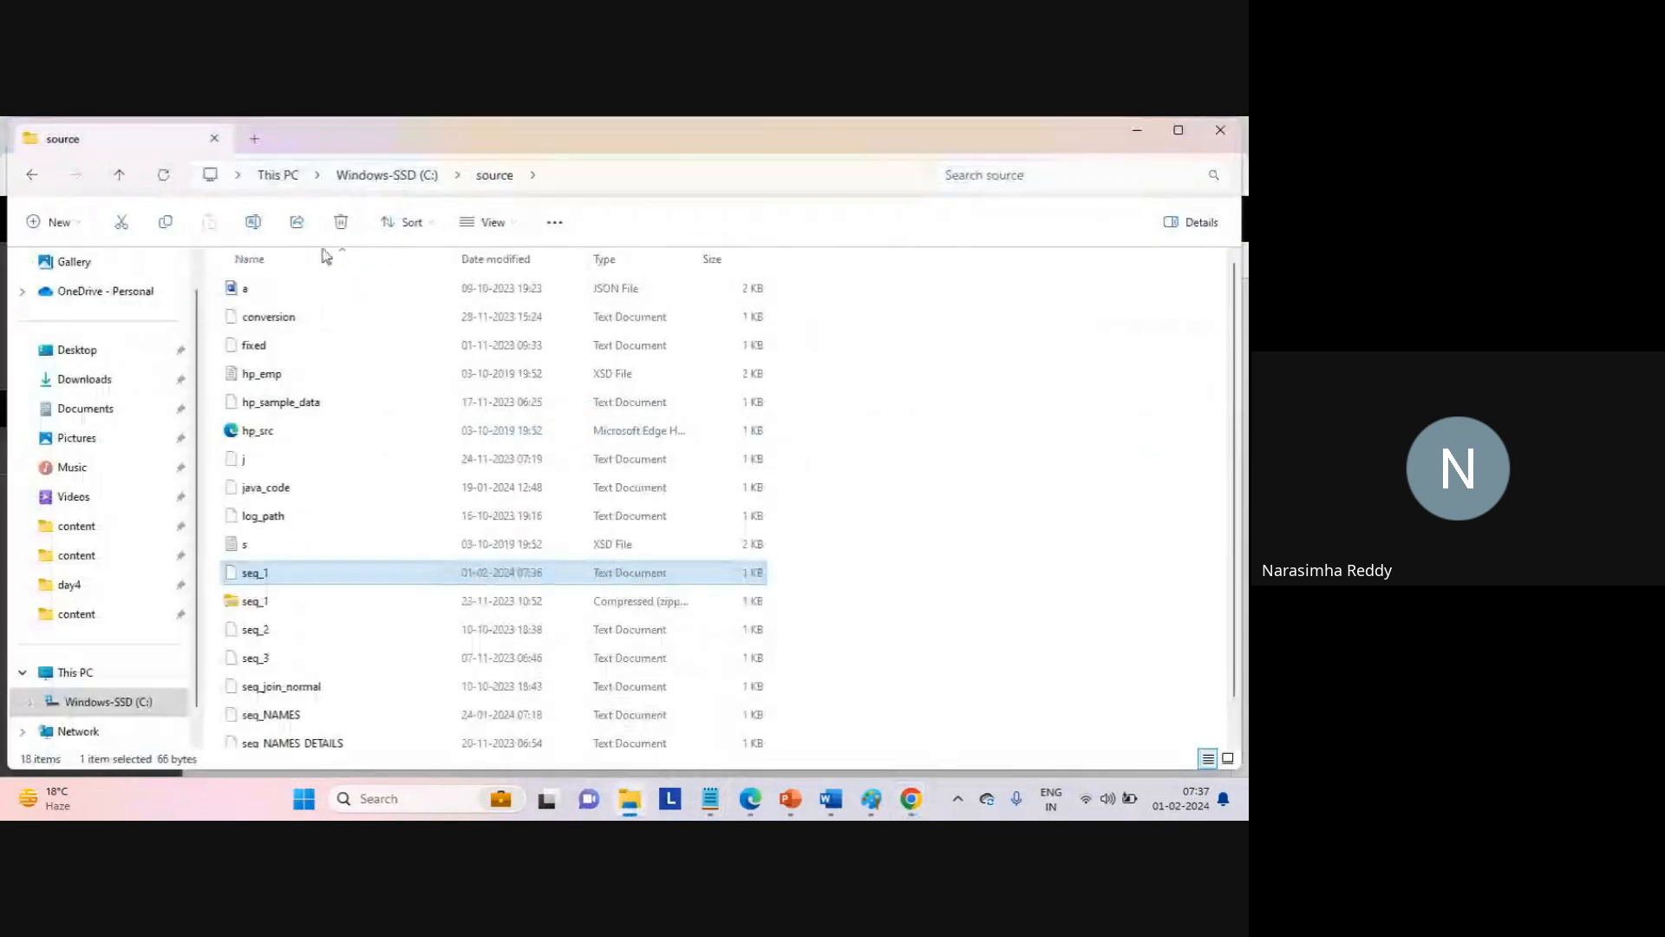
click(401, 174)
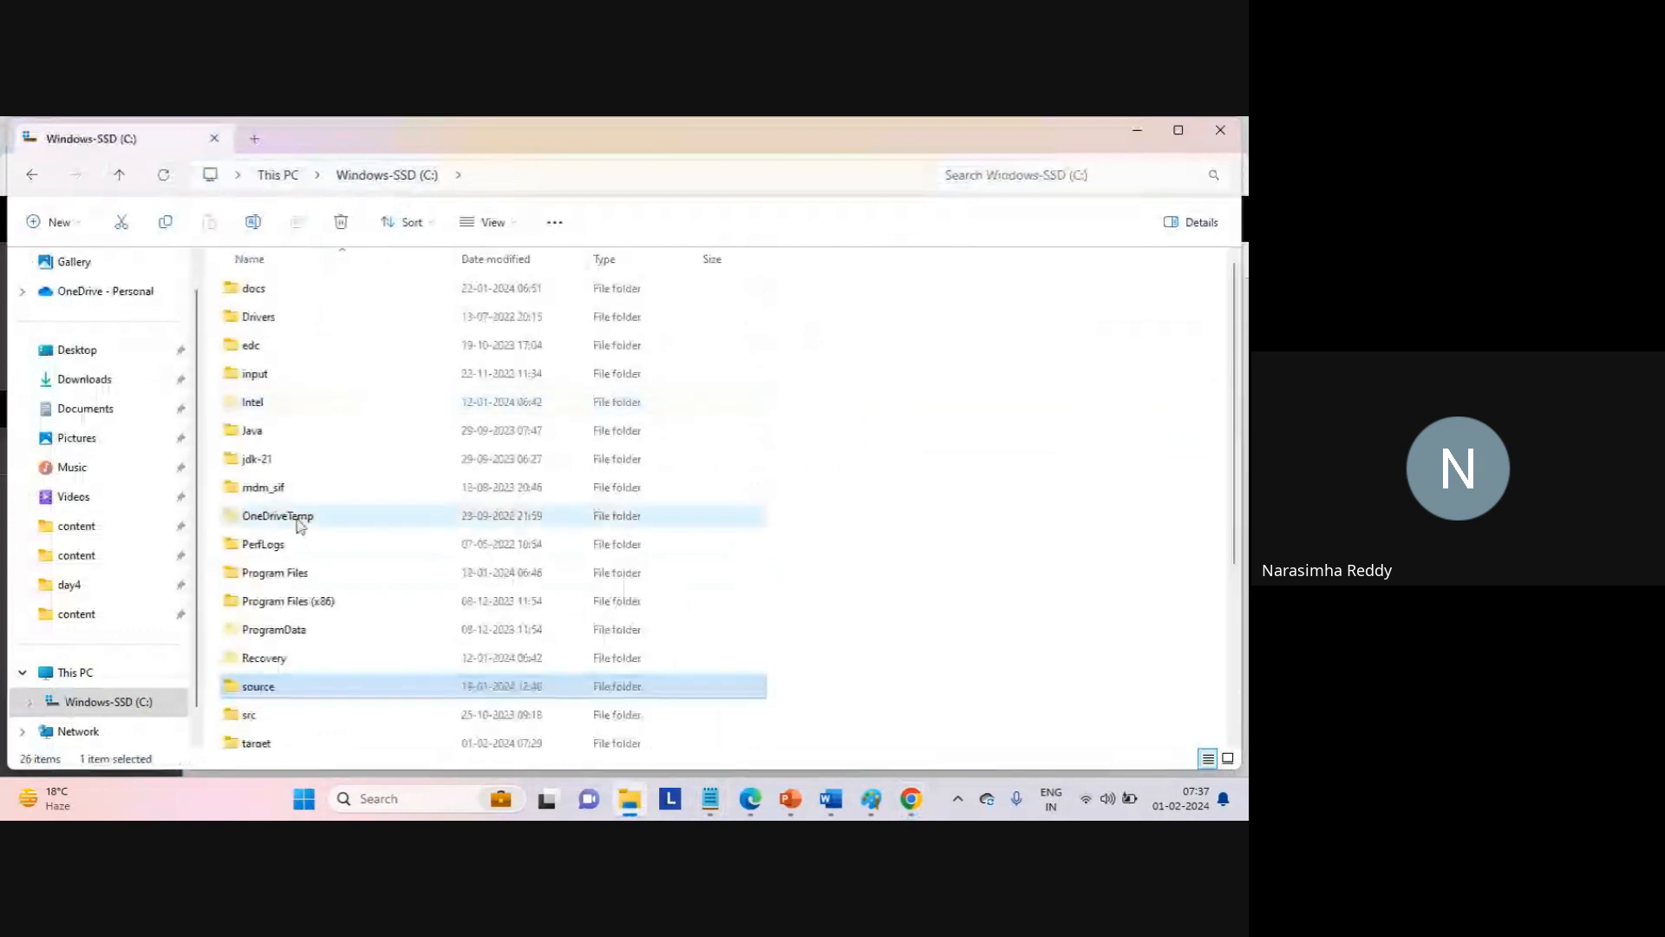
double_click(258, 744)
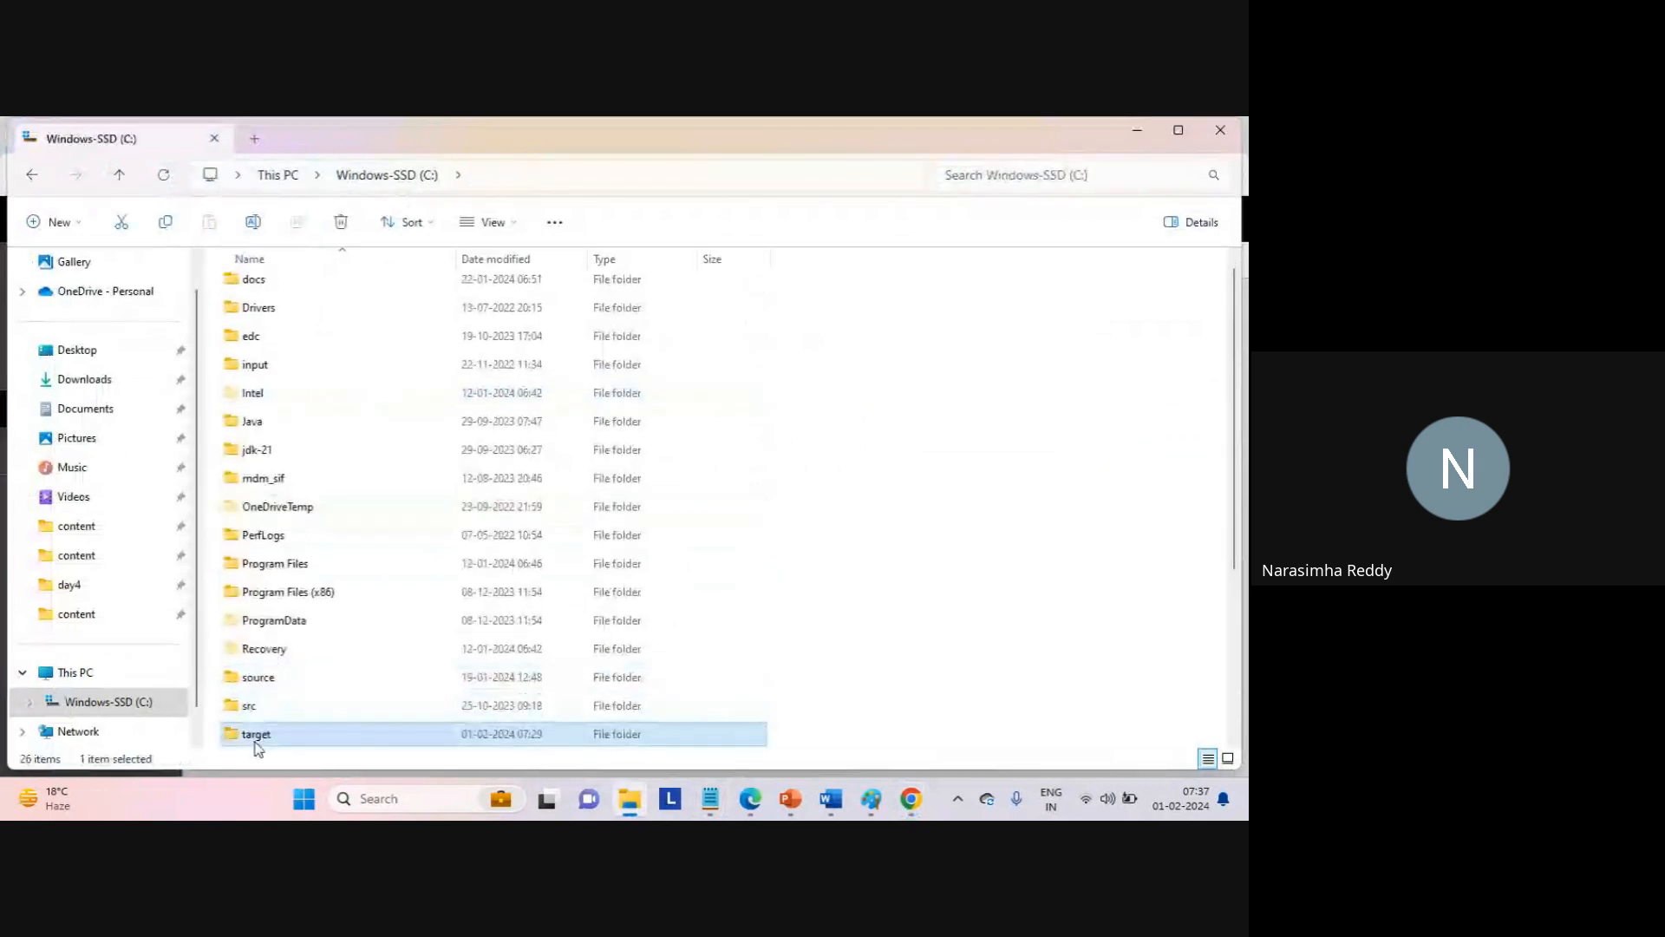
click(290, 292)
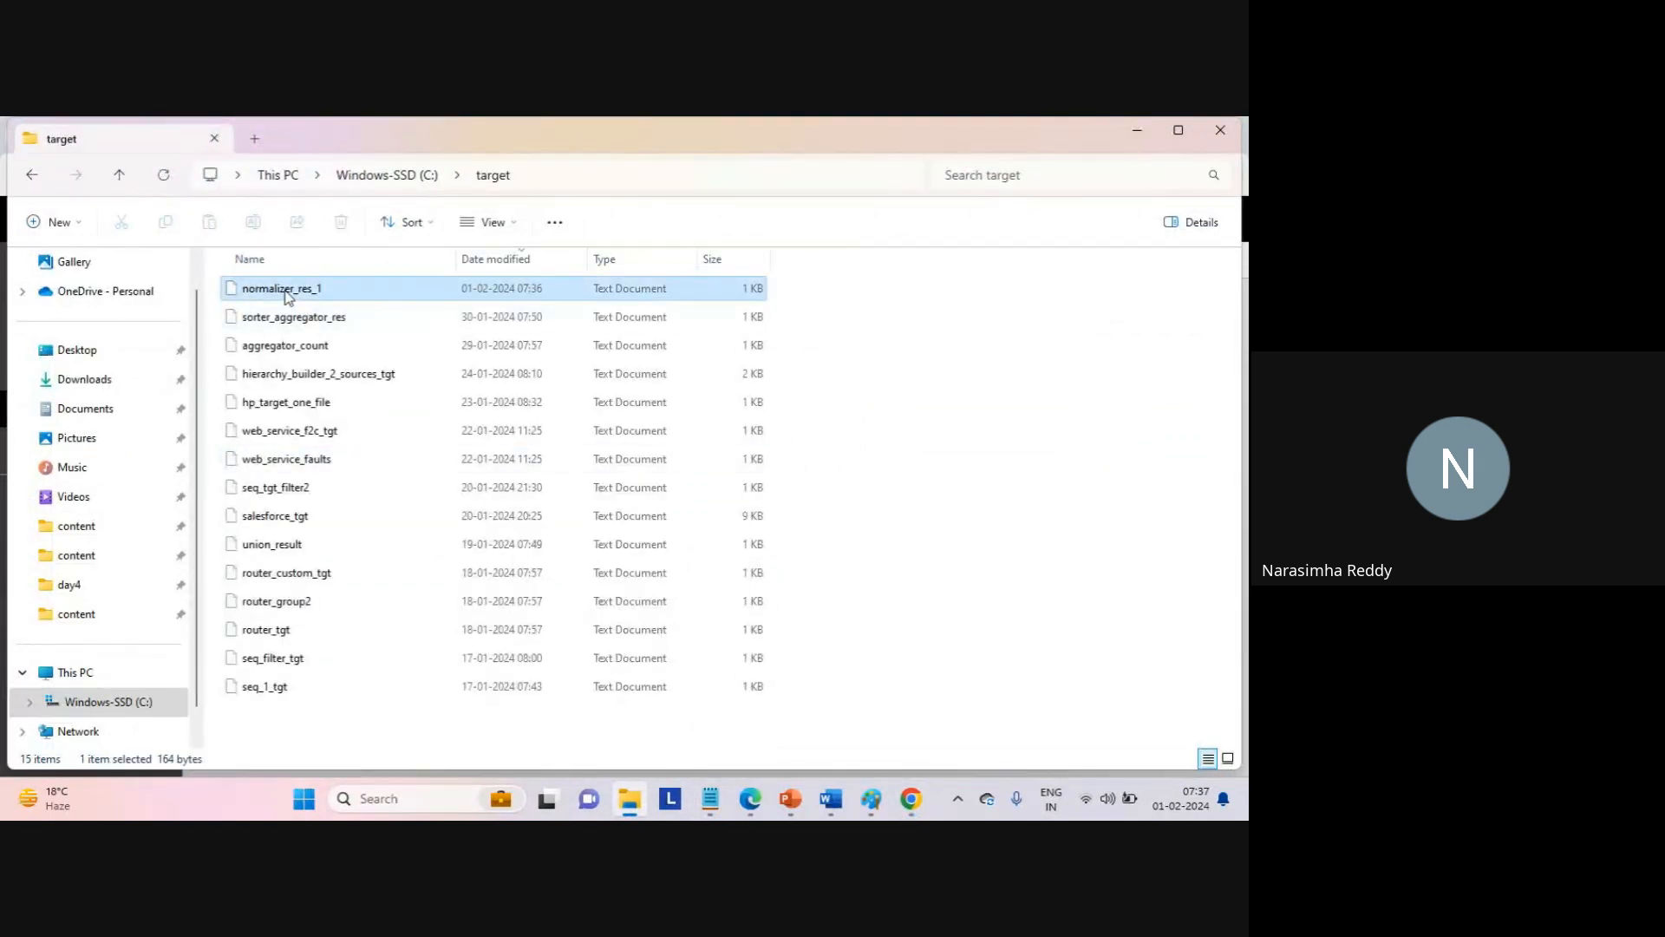
click(514, 536)
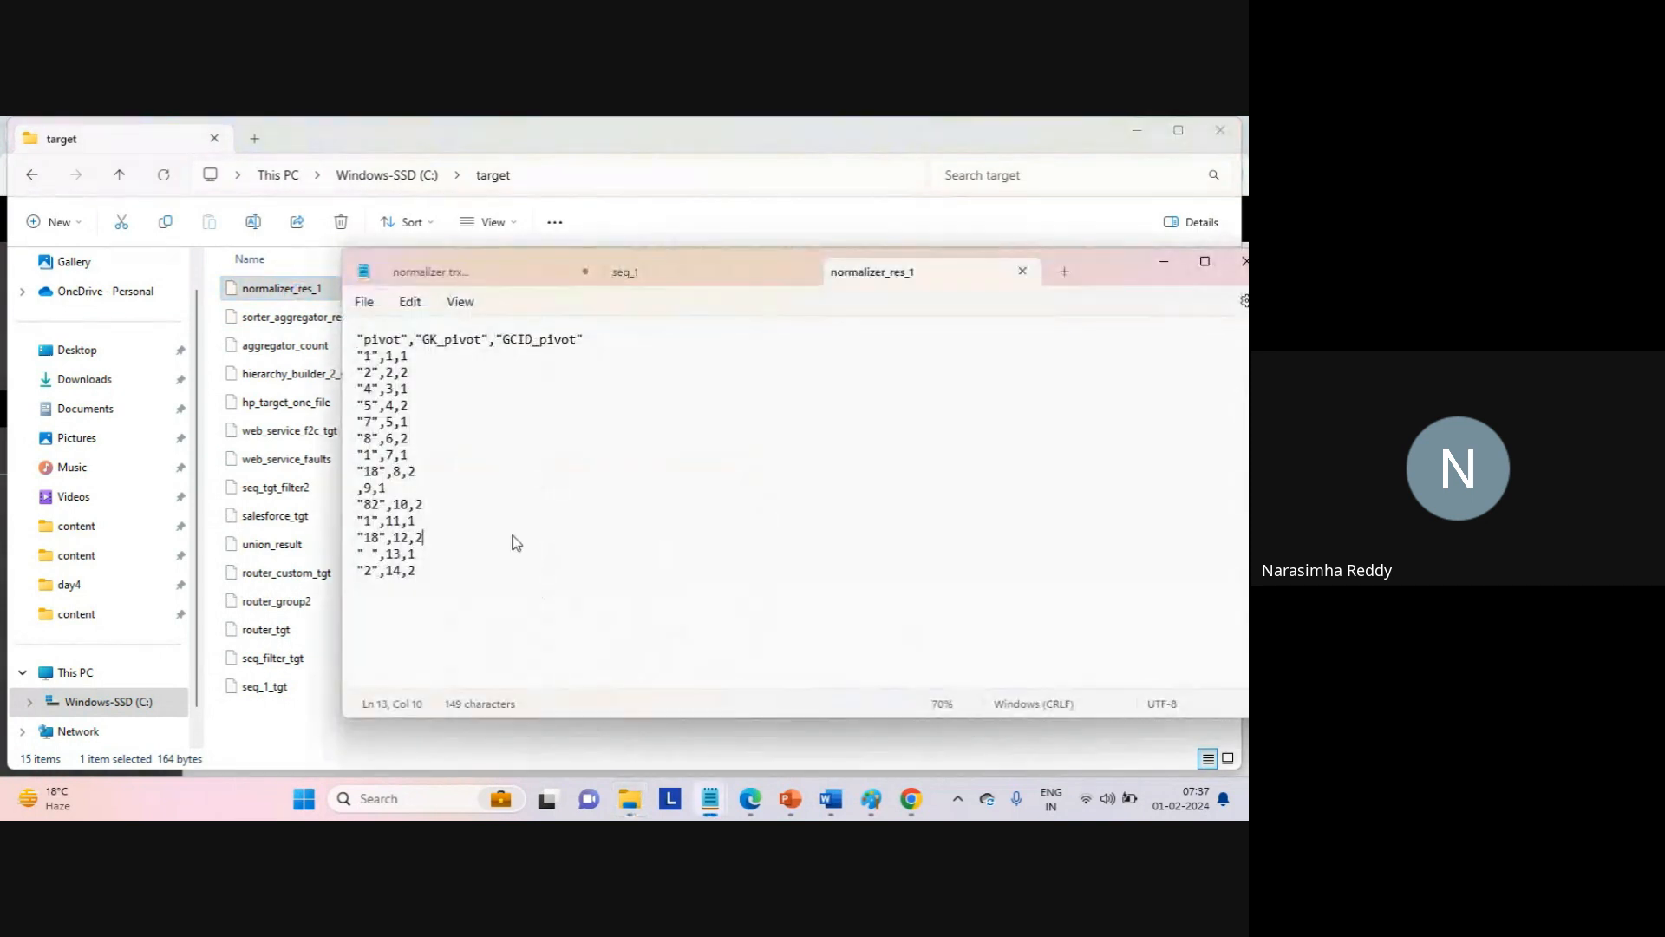
Split the normalizer_res_1 tab into its own Notepad window beside seq_1.
click(486, 598)
click(731, 276)
drag(867, 272, 774, 299)
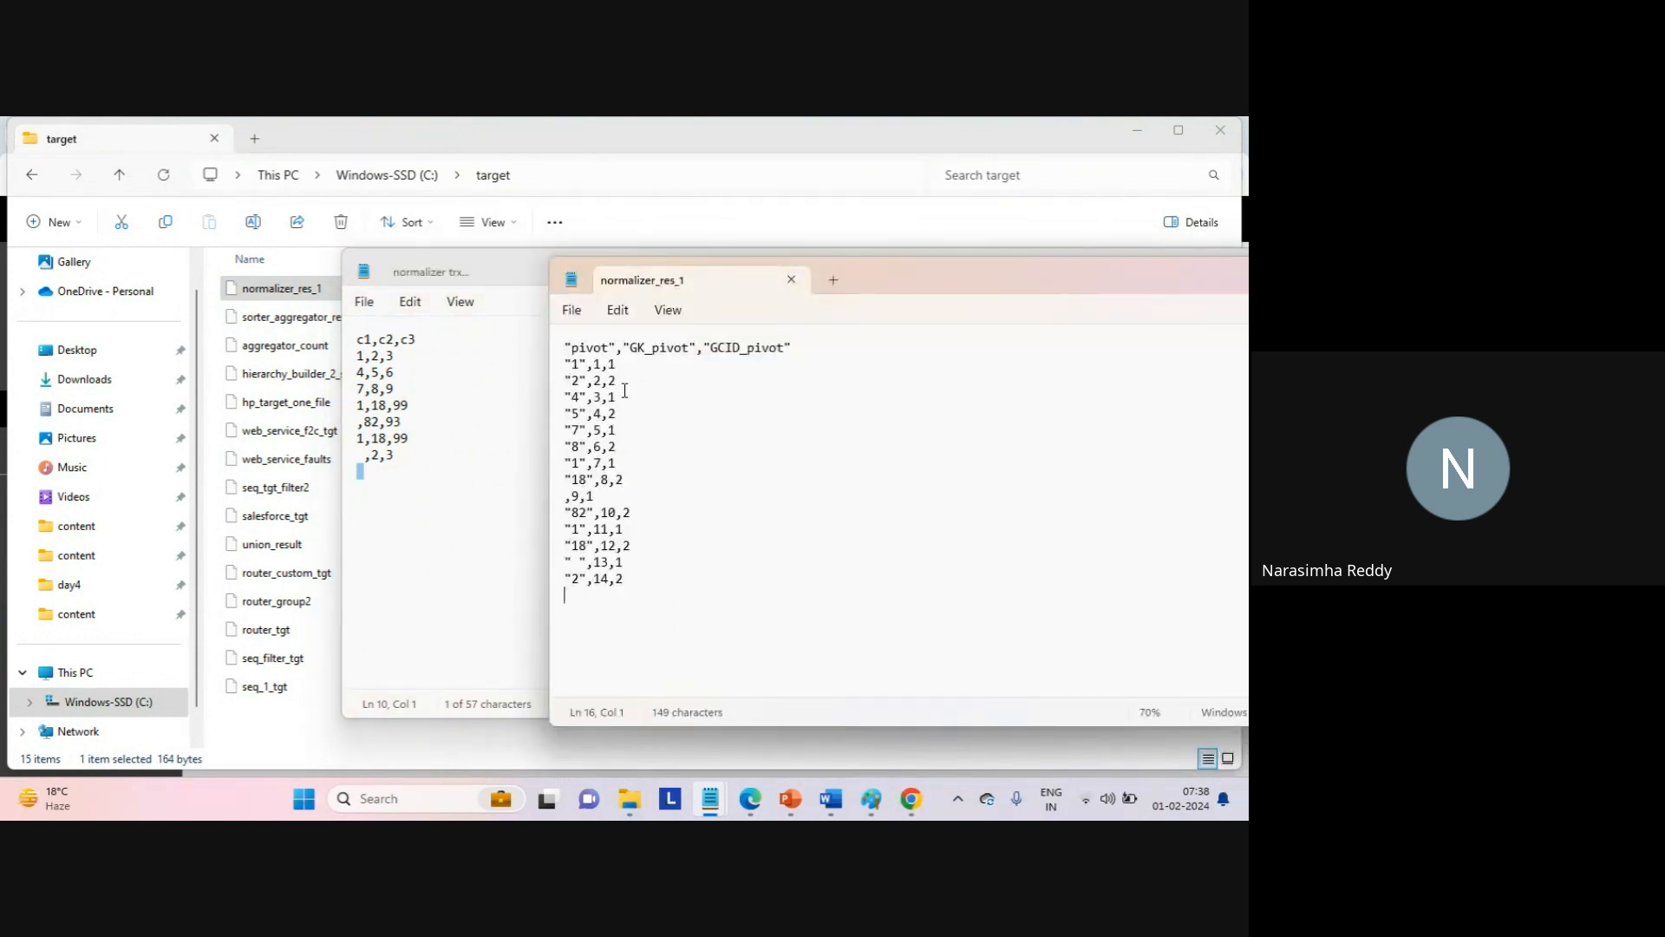
Compare seq_1 source values with the pivot values in the normalizer_res_1 output, such as 4 on line 4.
click(360, 363)
key(shift+Right)
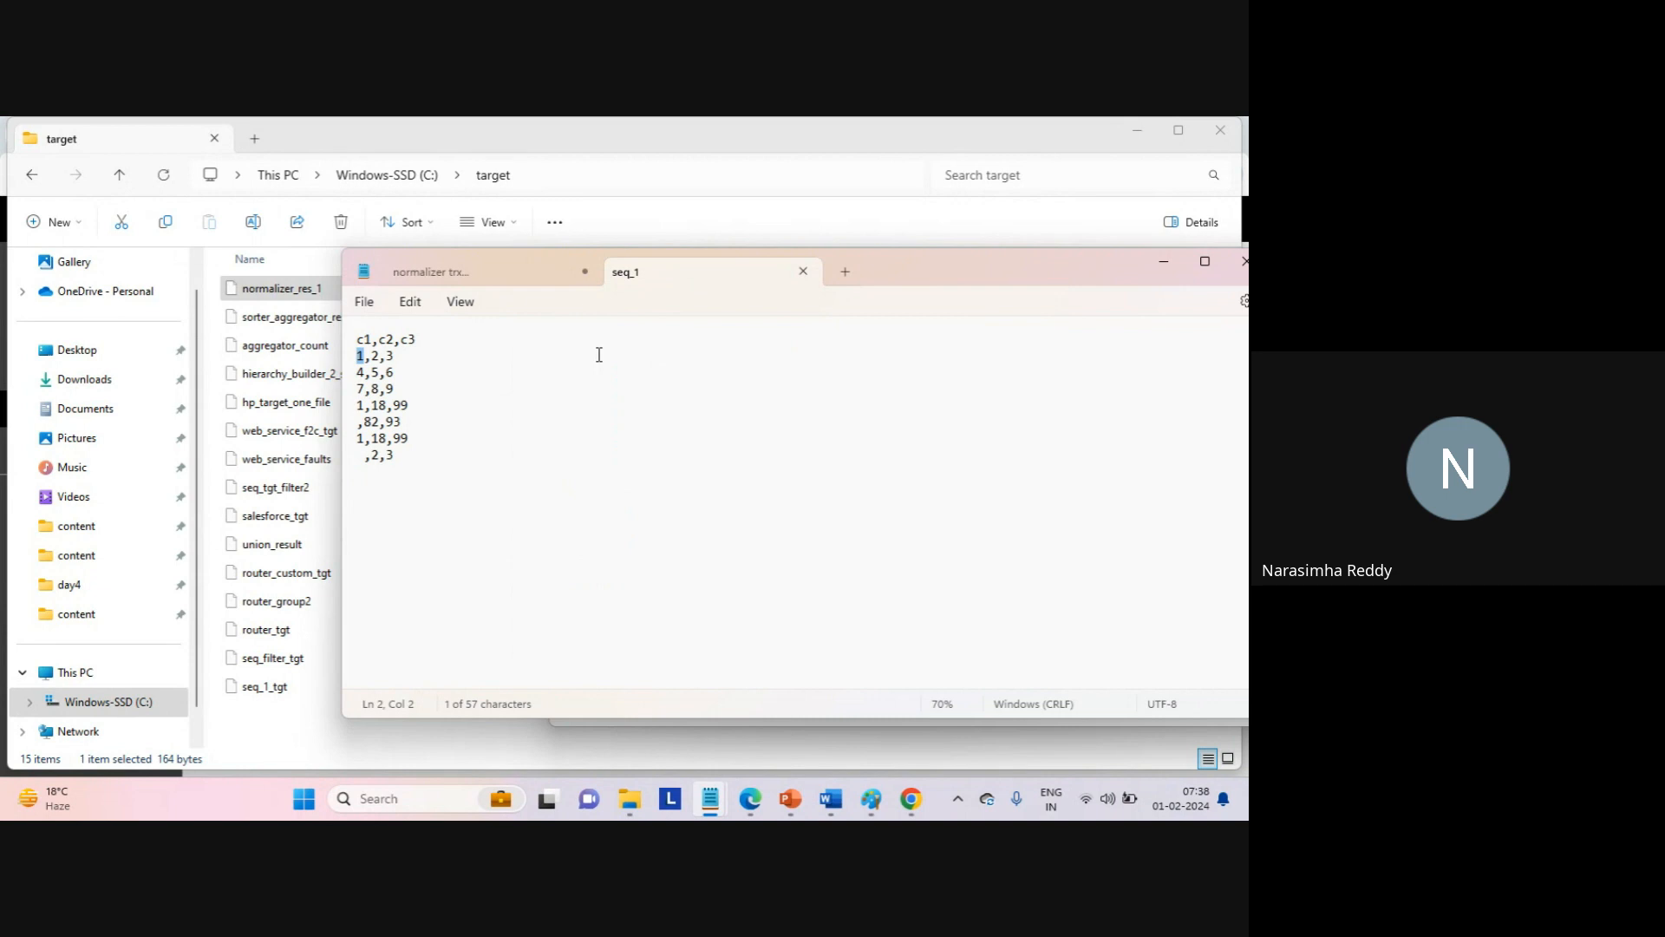
key(alt+Tab)
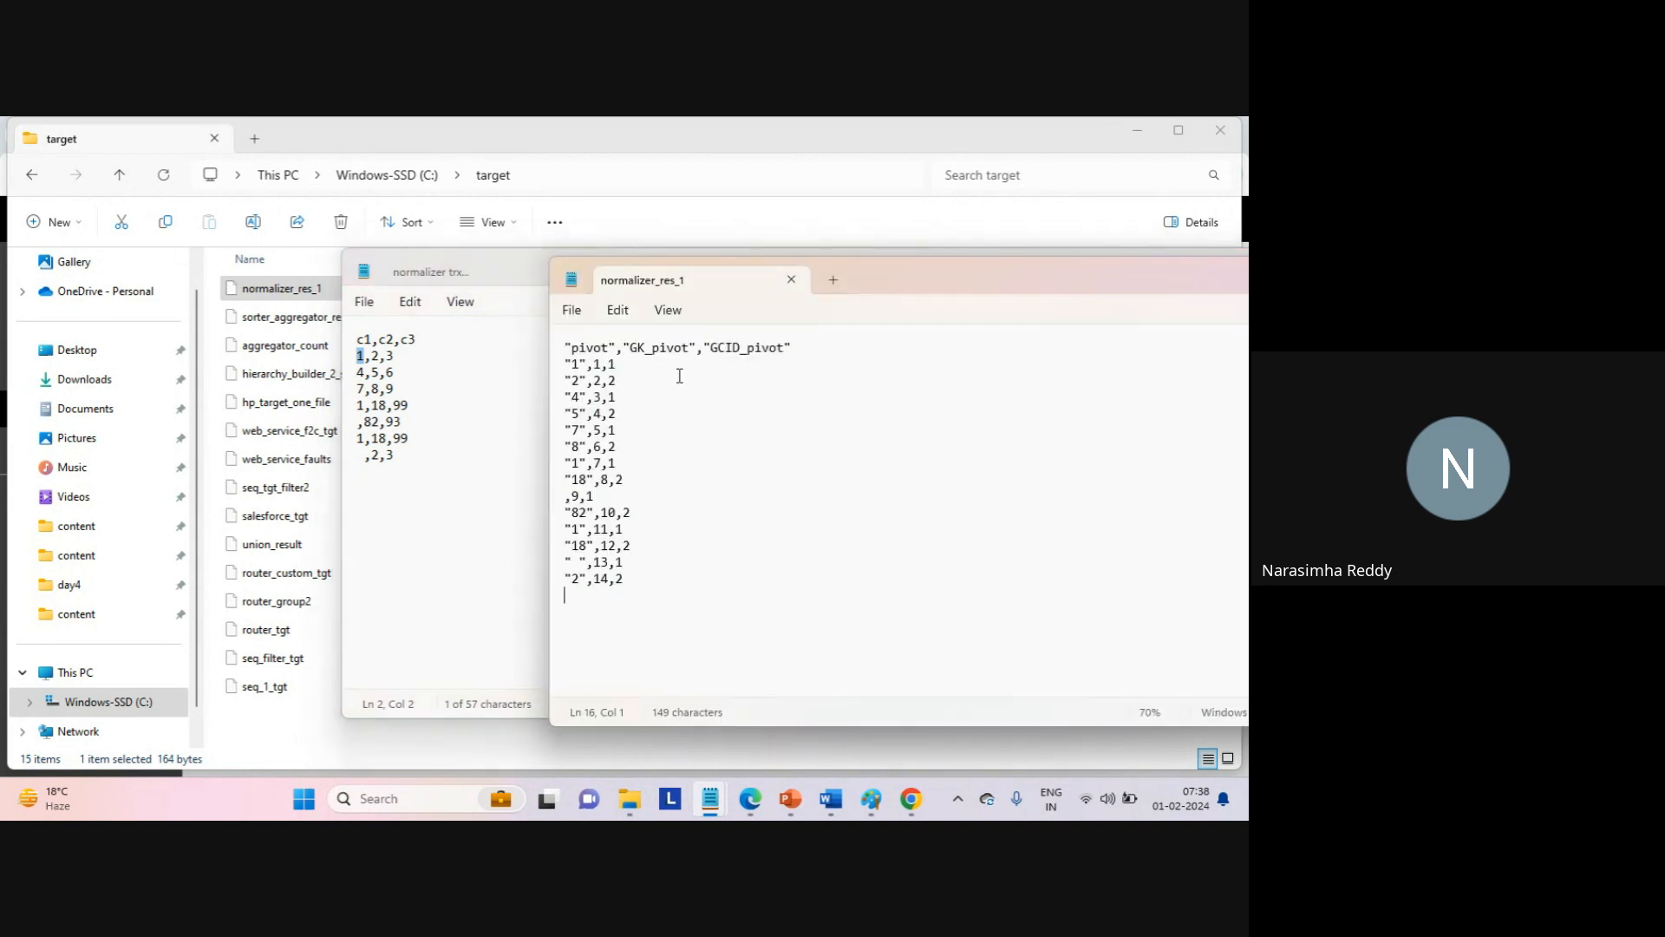
drag(572, 365, 578, 390)
click(572, 382)
drag(572, 397, 587, 415)
click(712, 612)
Highlight the GK_pivot and GCID_pivot headers, then return to the My Jobs page.
drag(625, 350, 815, 350)
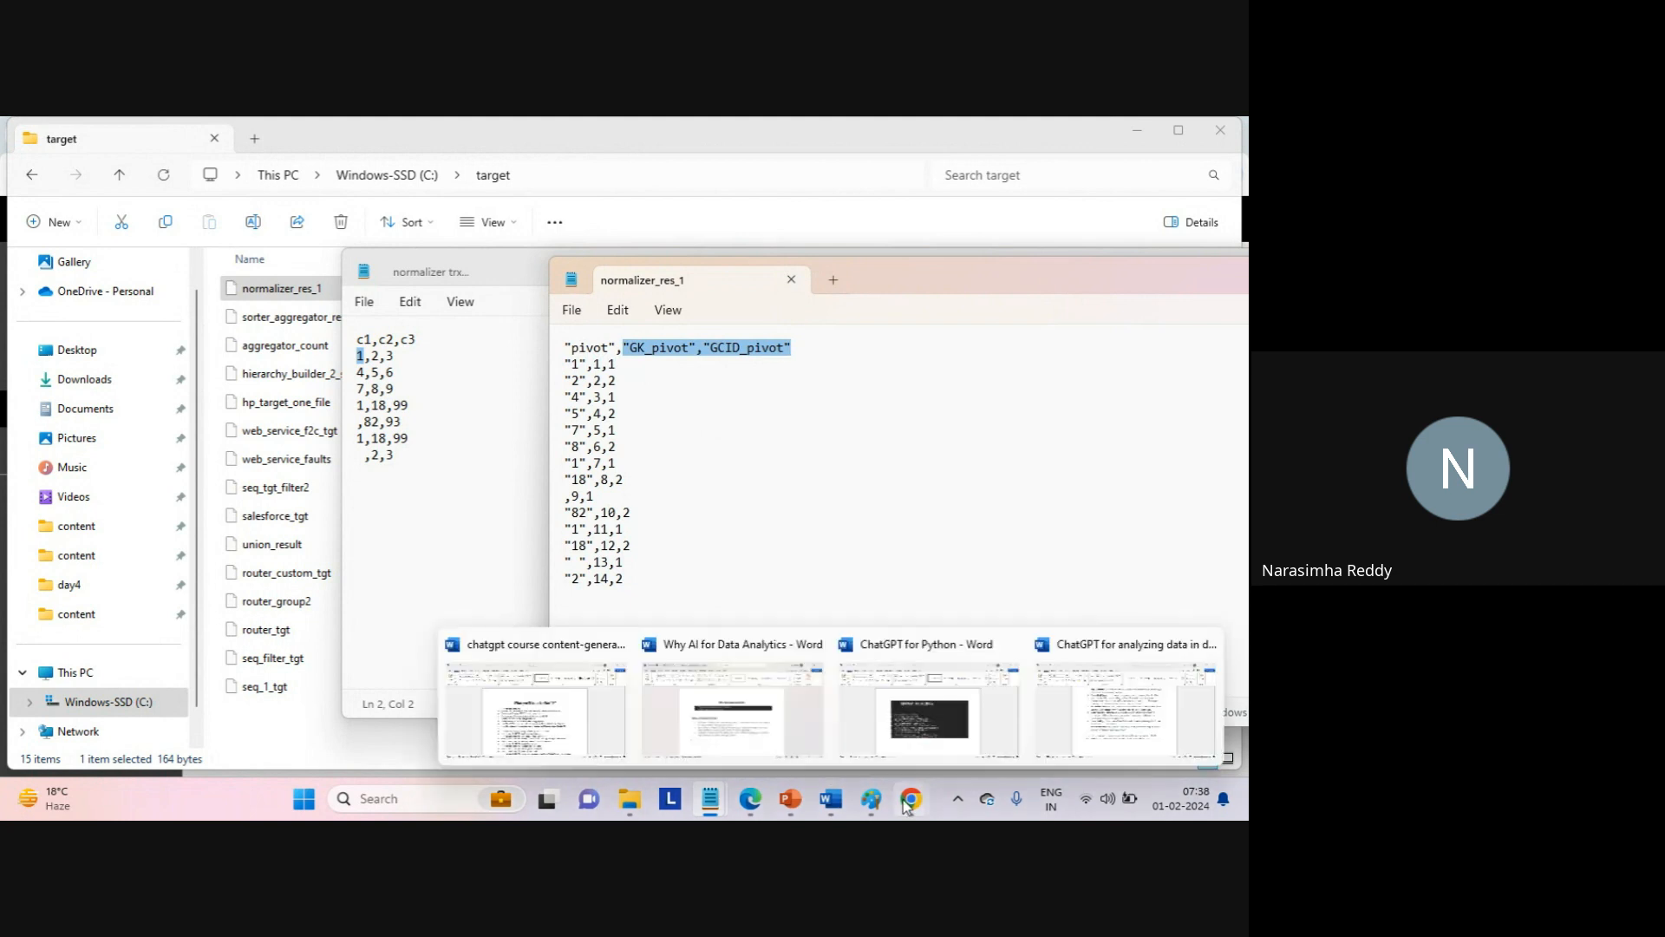
mouse_move(910, 797)
click(820, 716)
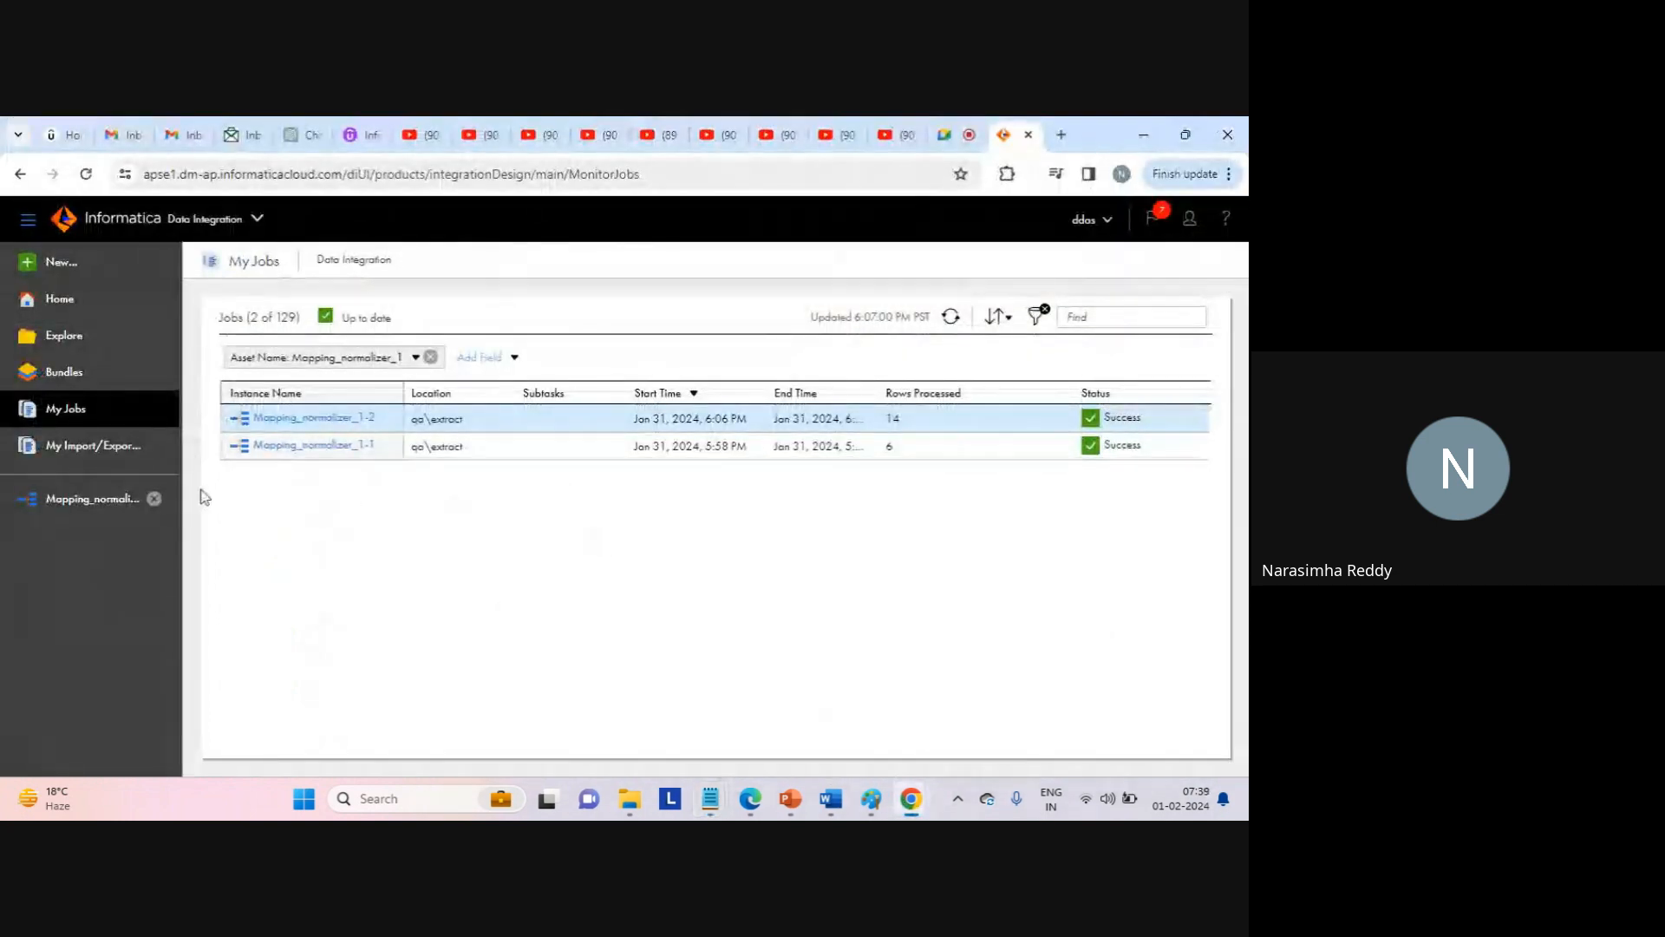
In Mapping_normalizer_1, maximize the Normalizer properties and view Normalized Fields: pivot, GCID_pivot, GK_pivot.
click(106, 500)
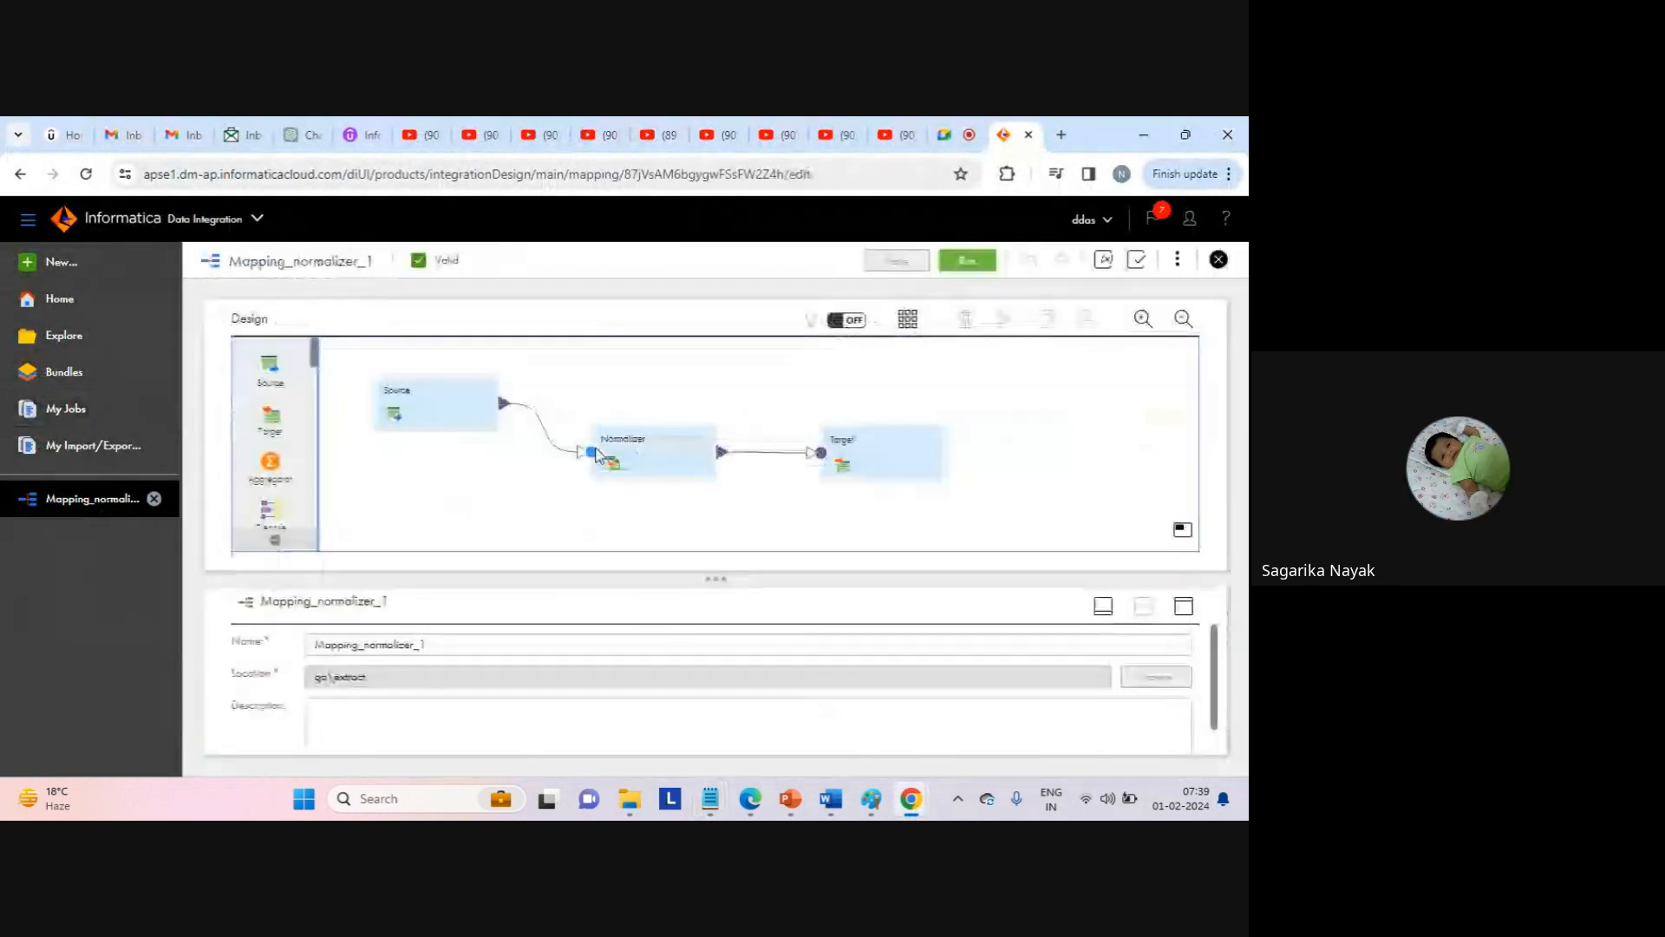
click(653, 448)
click(1184, 606)
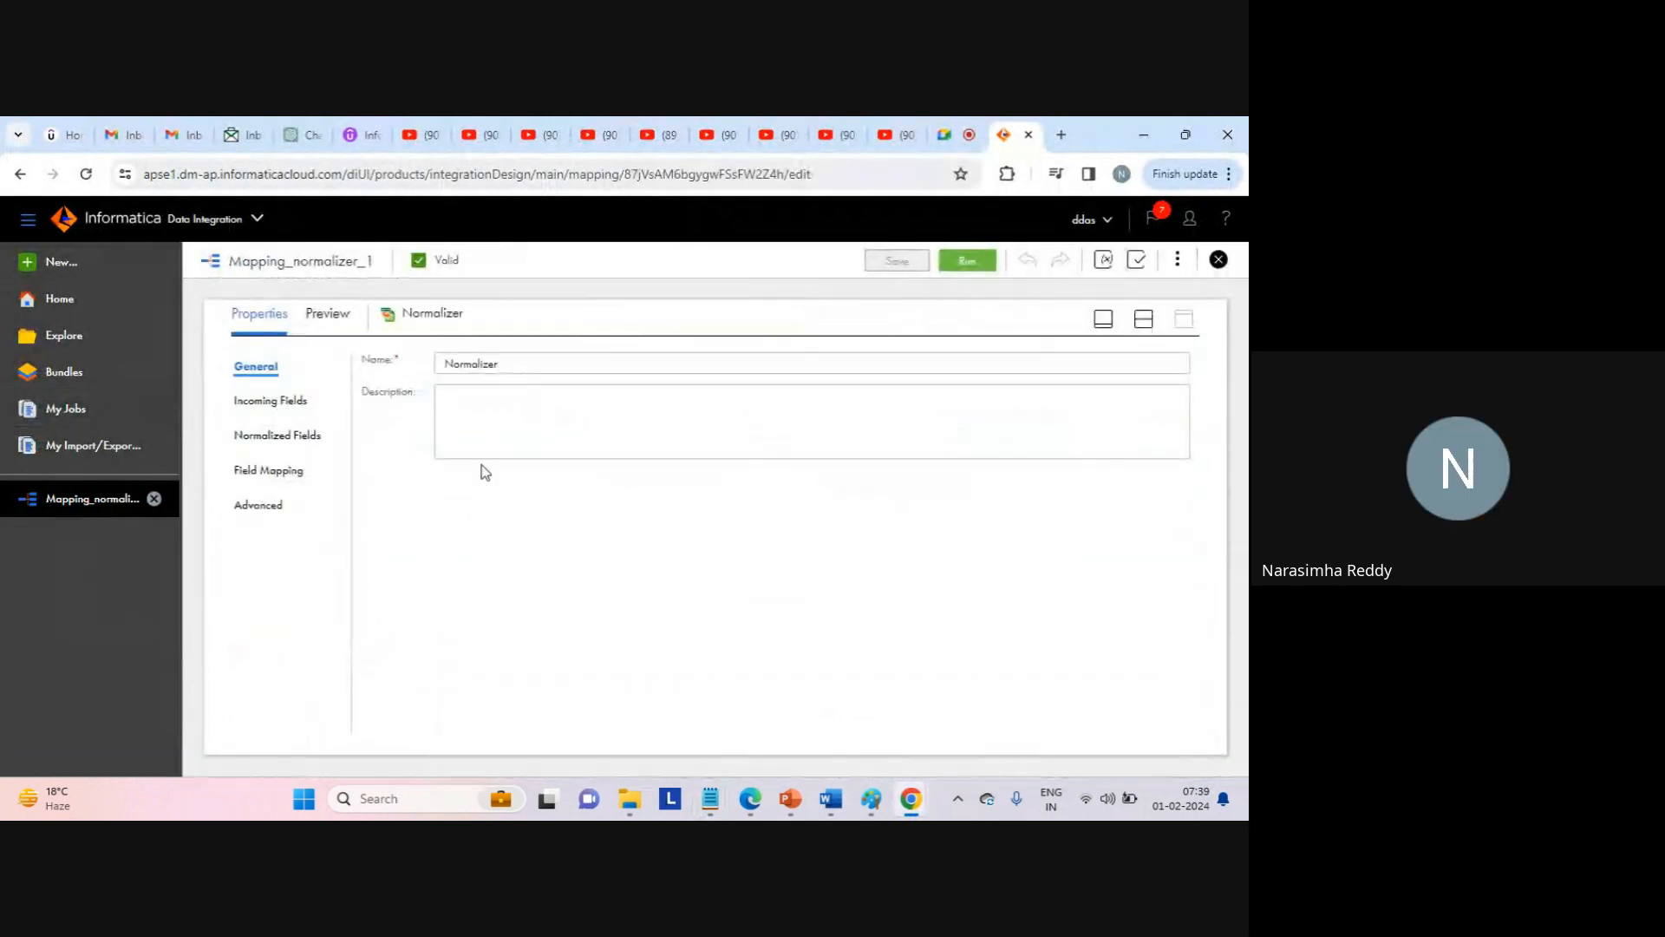
click(264, 469)
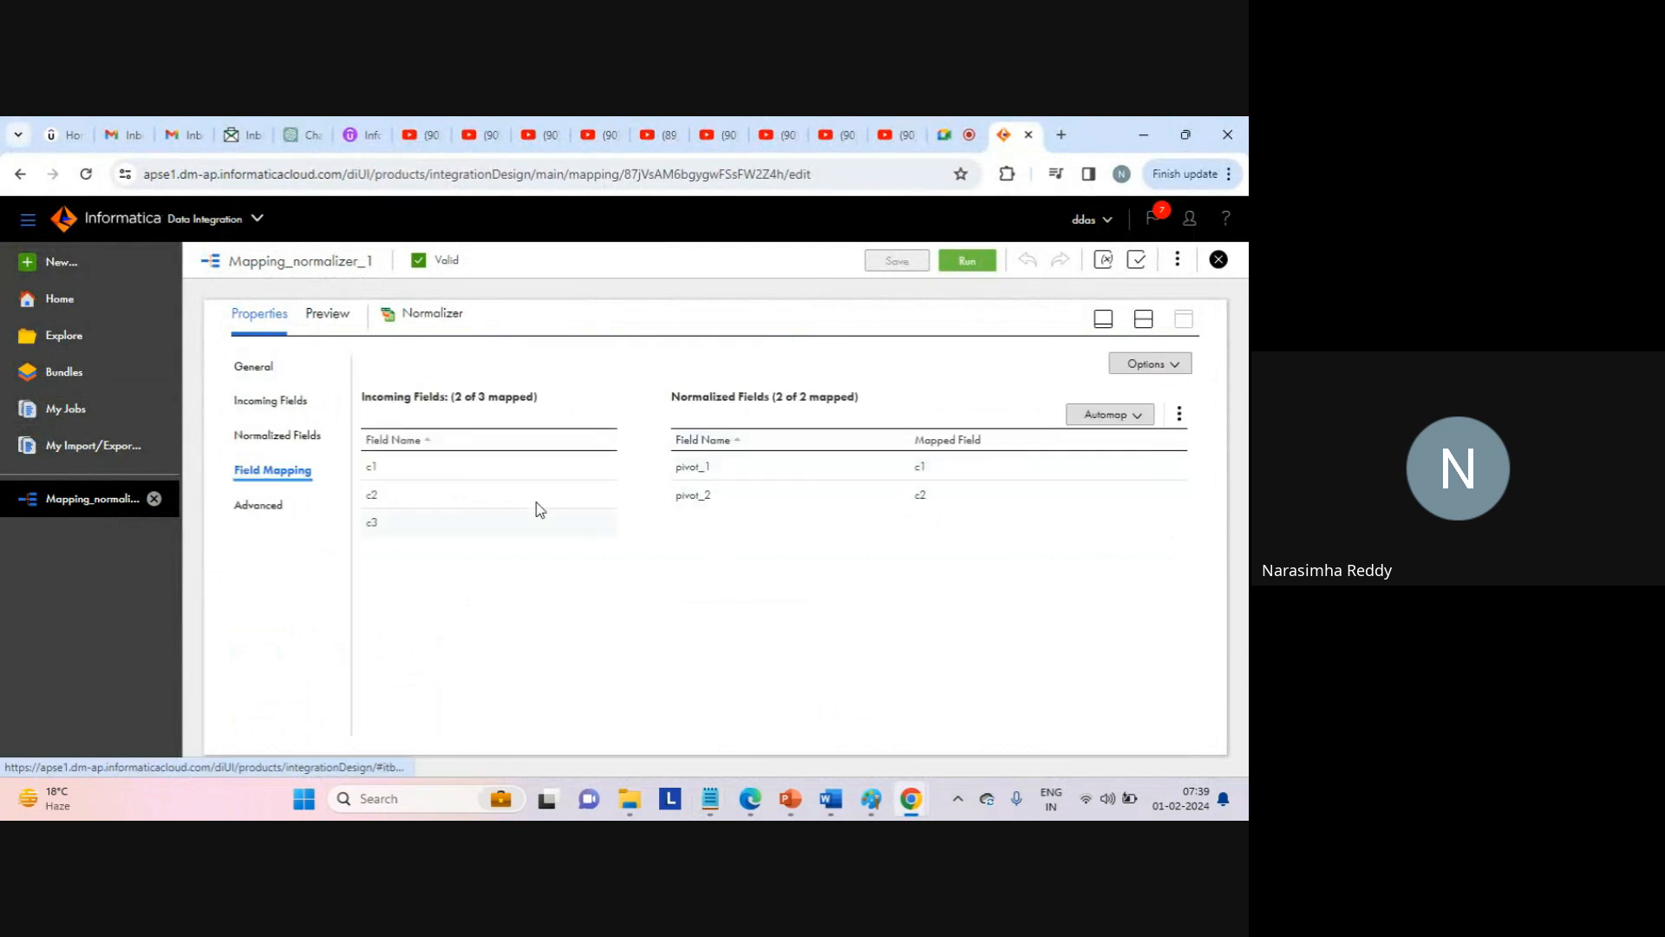
click(276, 436)
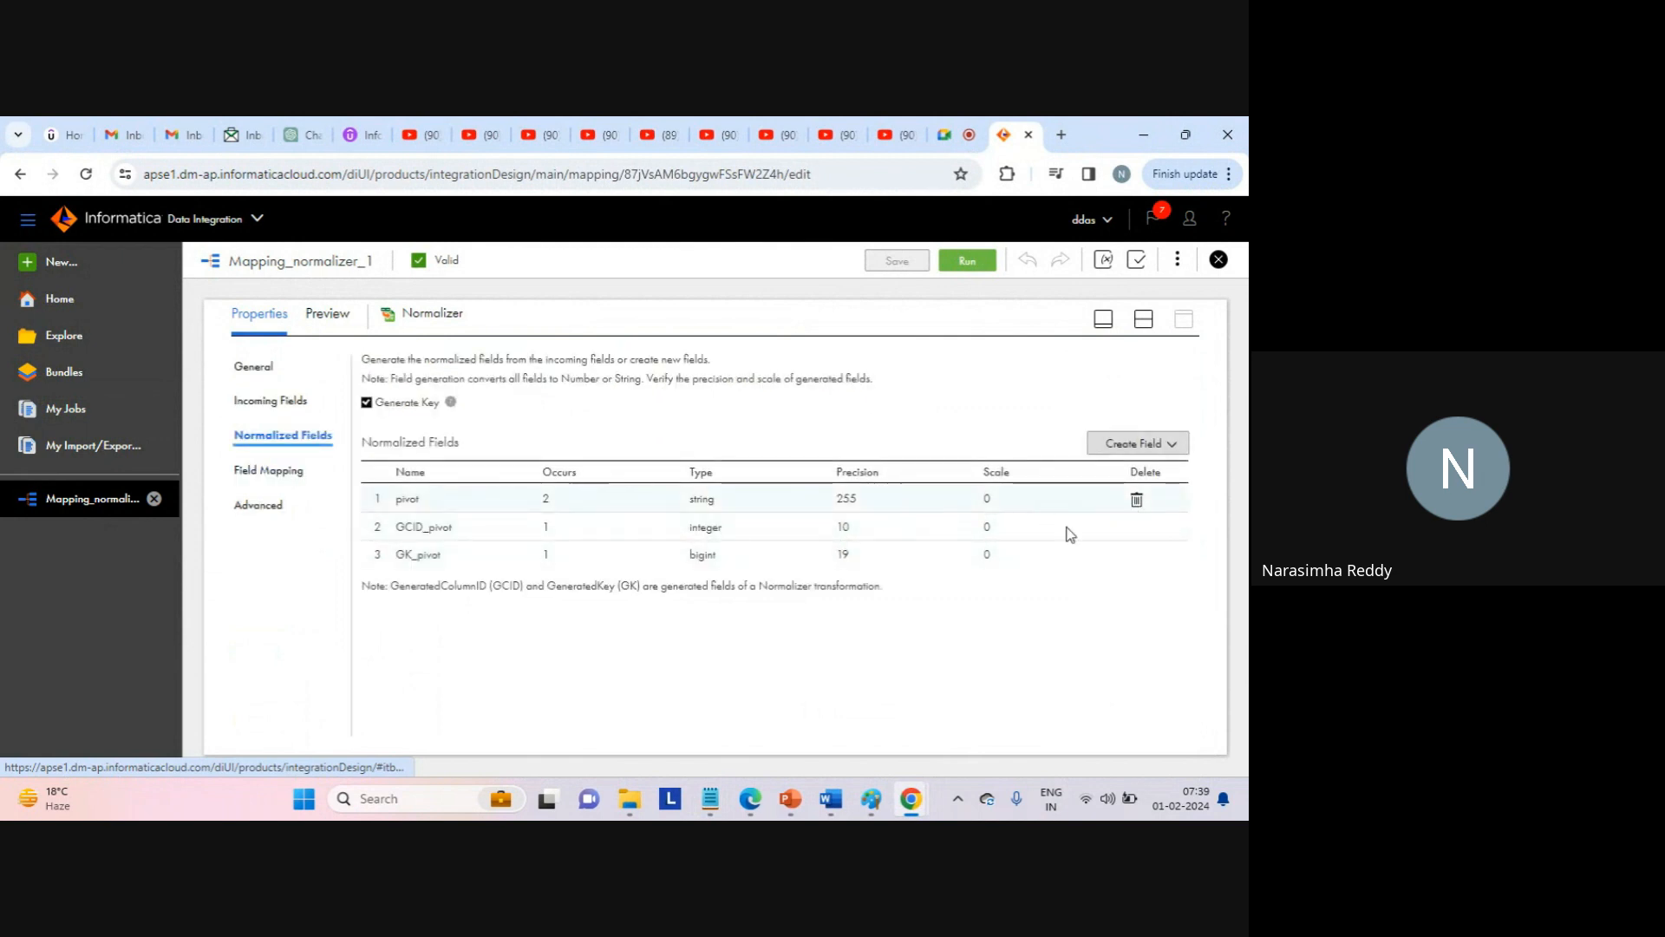
double_click(422, 526)
double_click(404, 554)
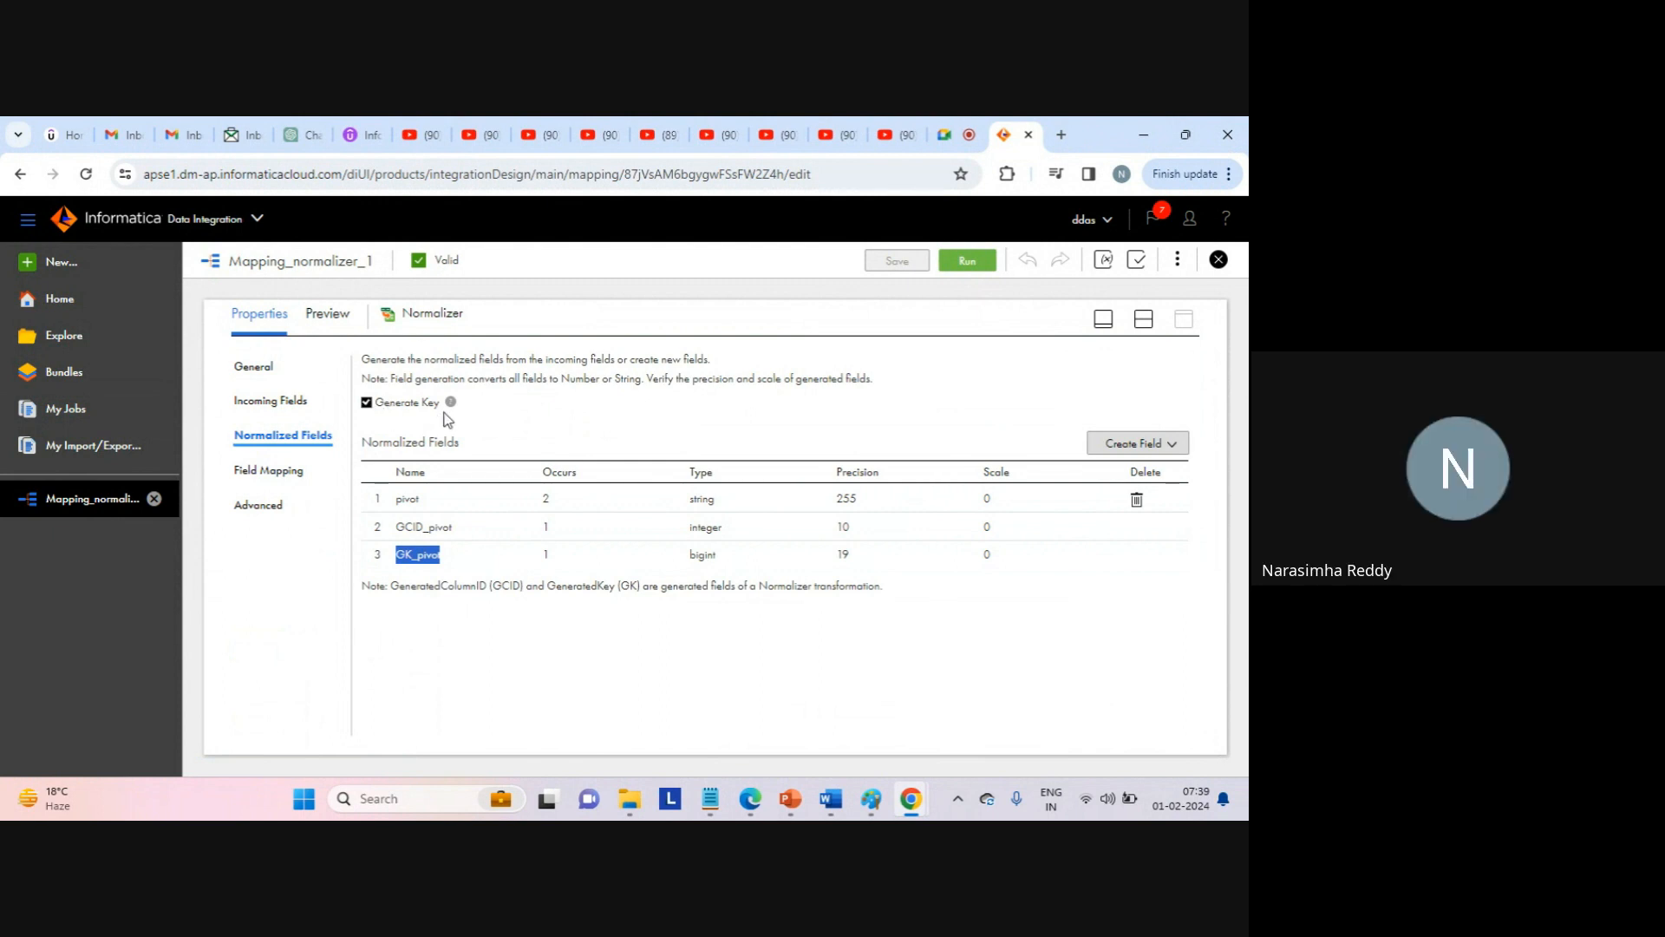
click(438, 605)
drag(397, 555, 446, 560)
click(437, 558)
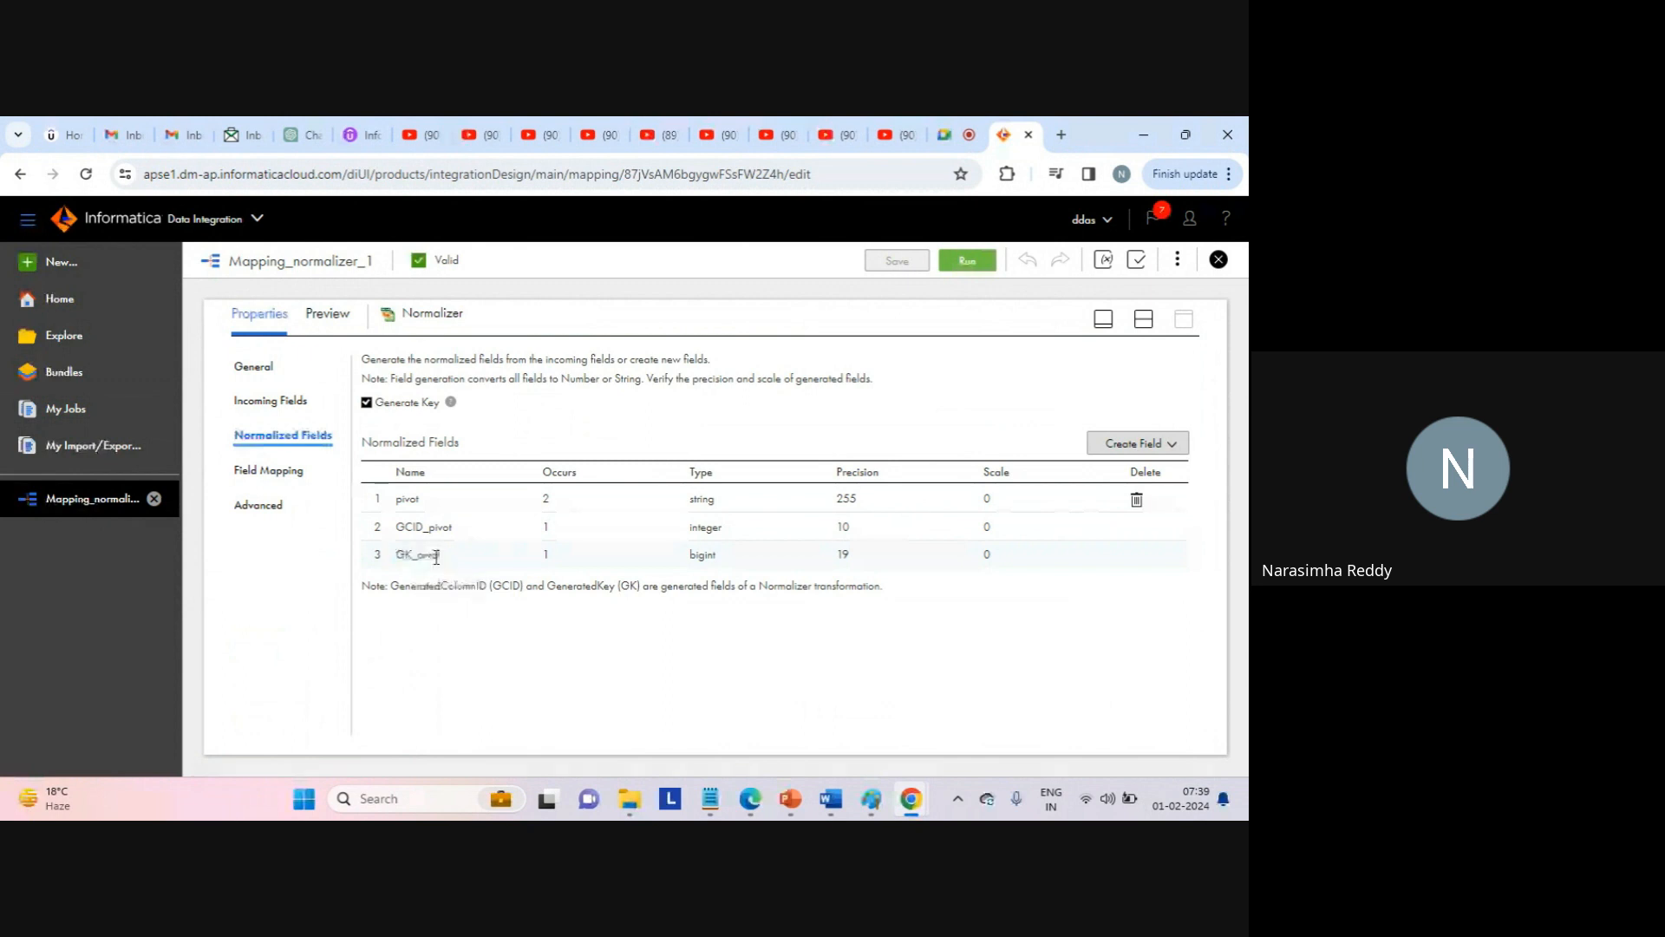
double_click(412, 527)
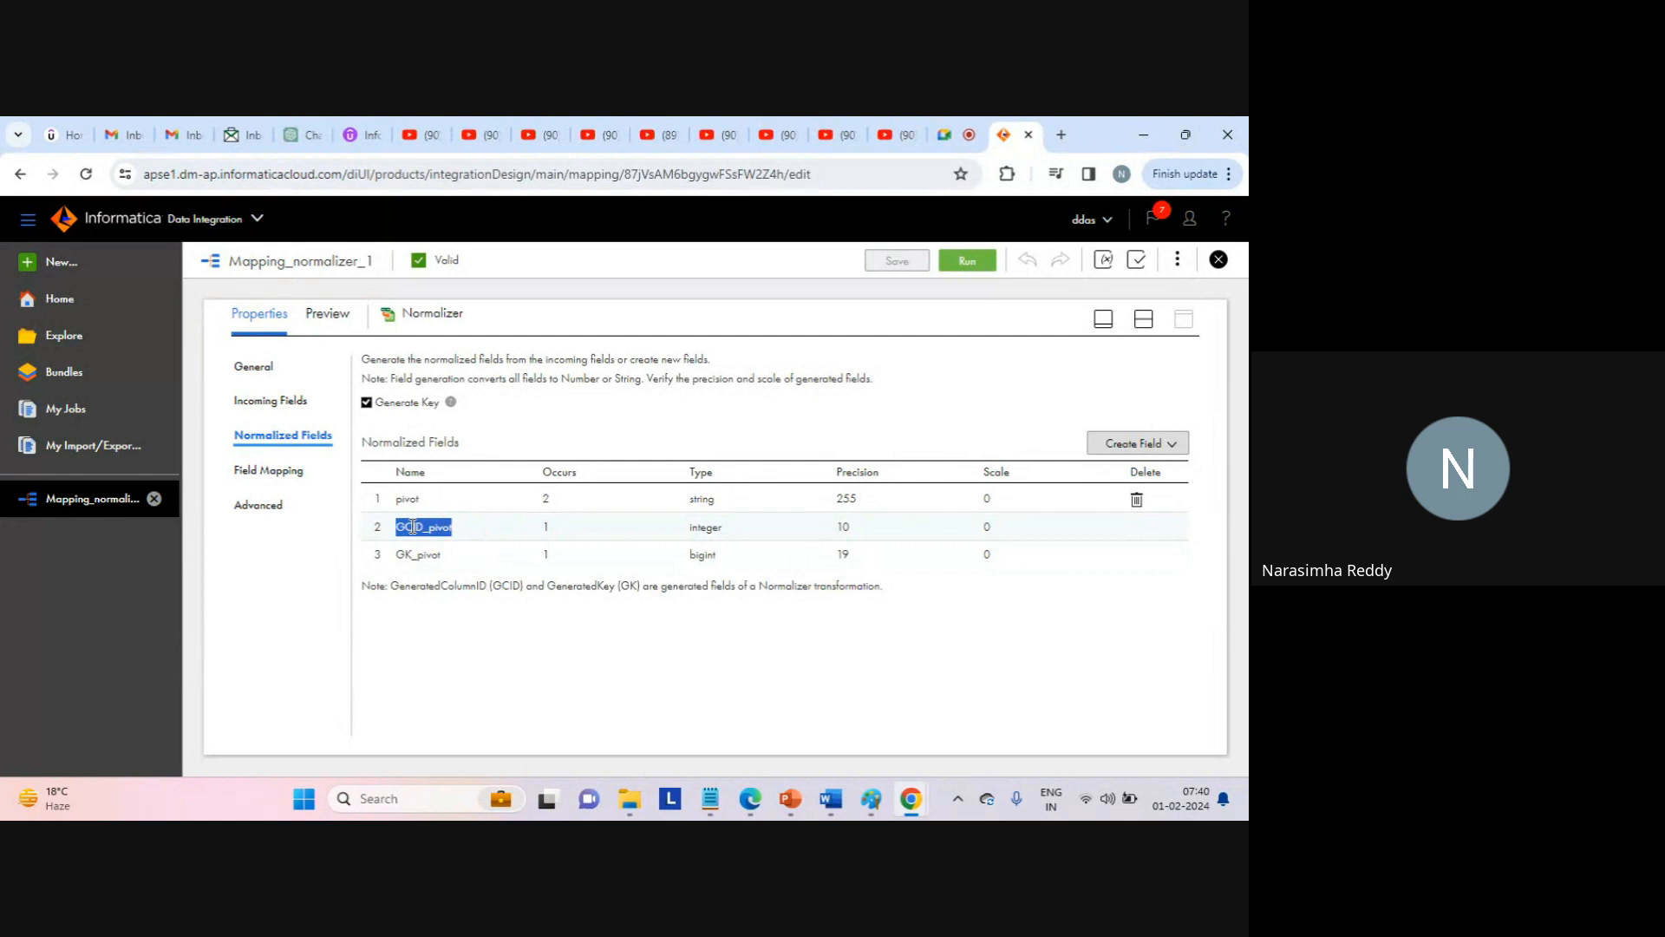
mouse_move(714, 812)
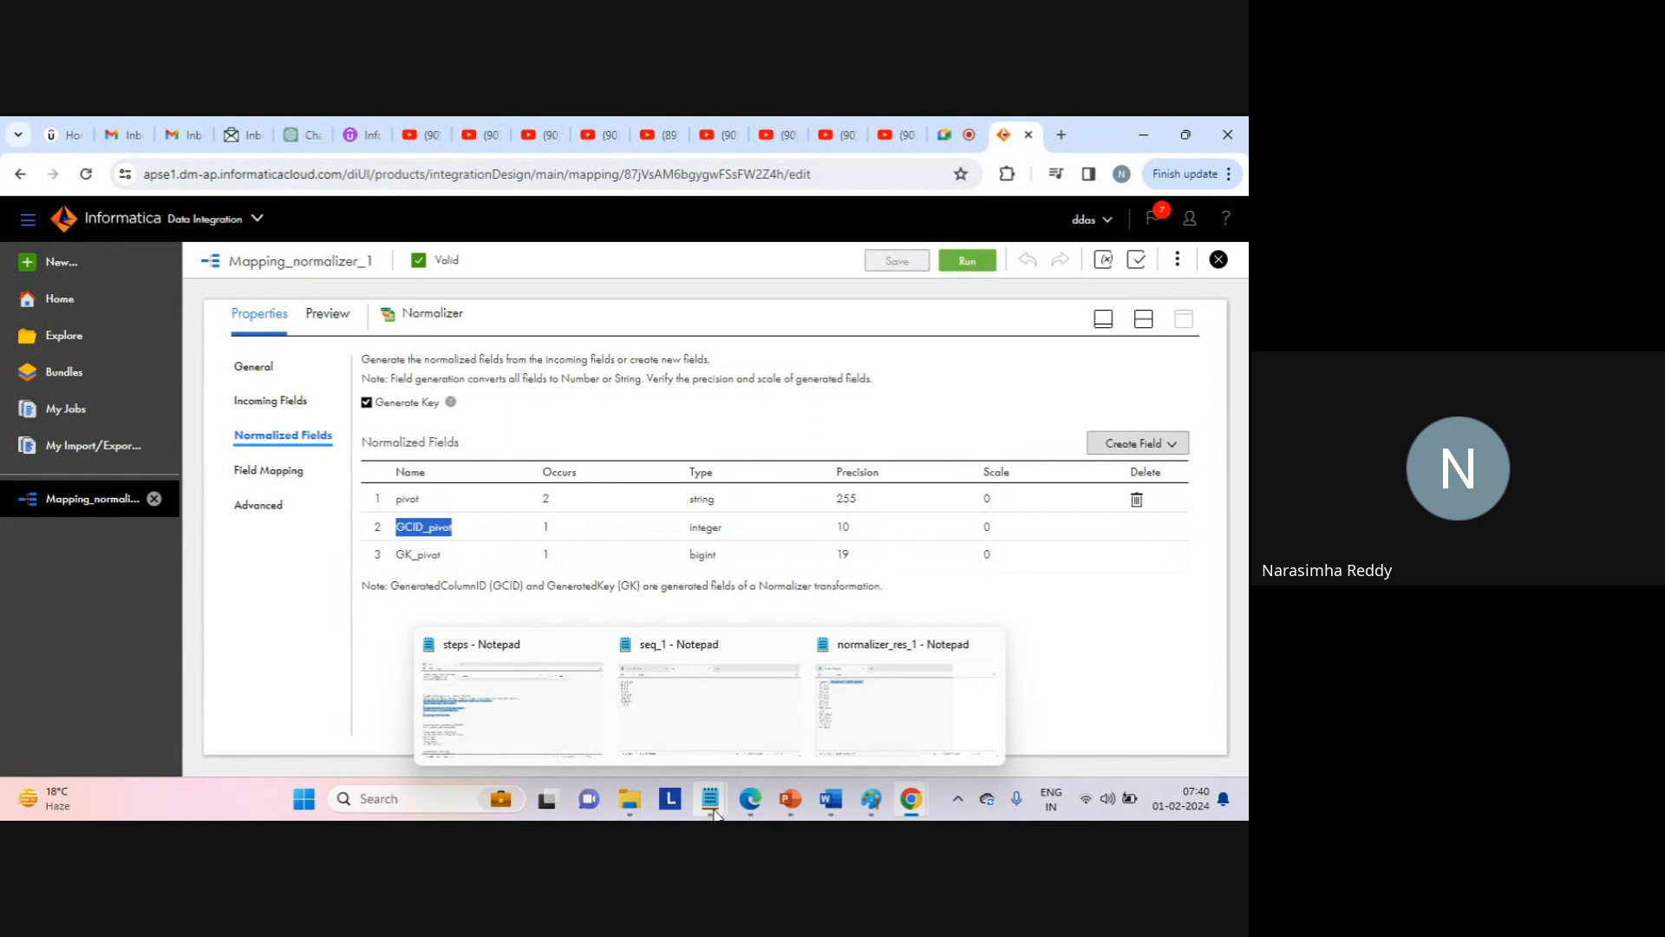
click(836, 748)
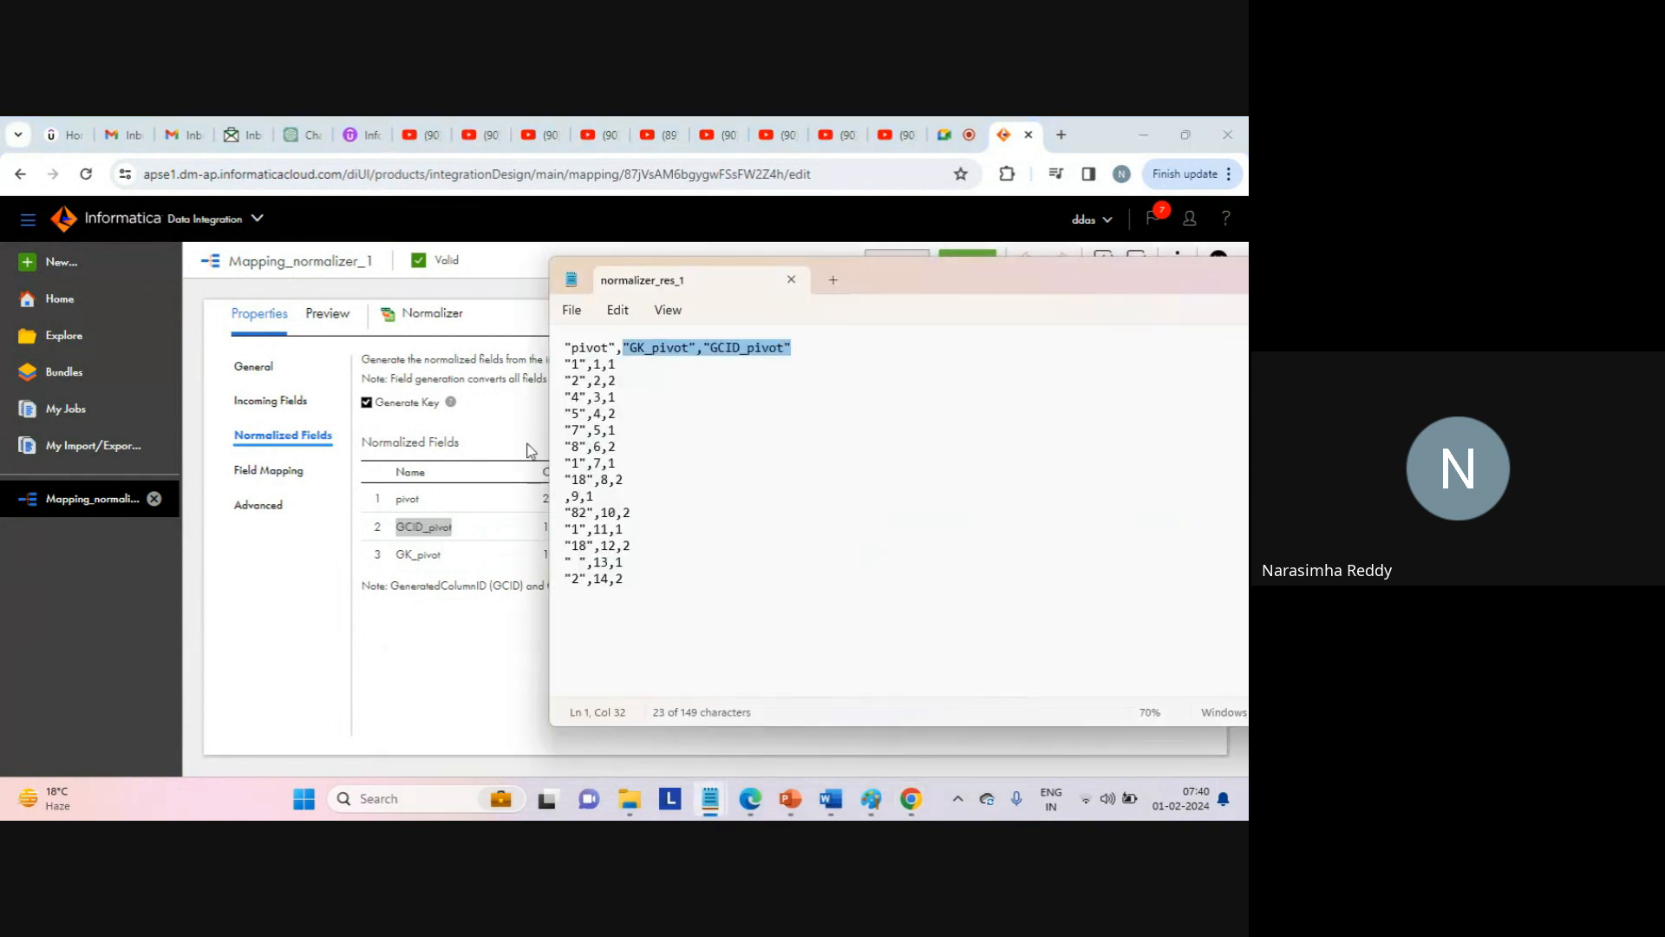
click(597, 363)
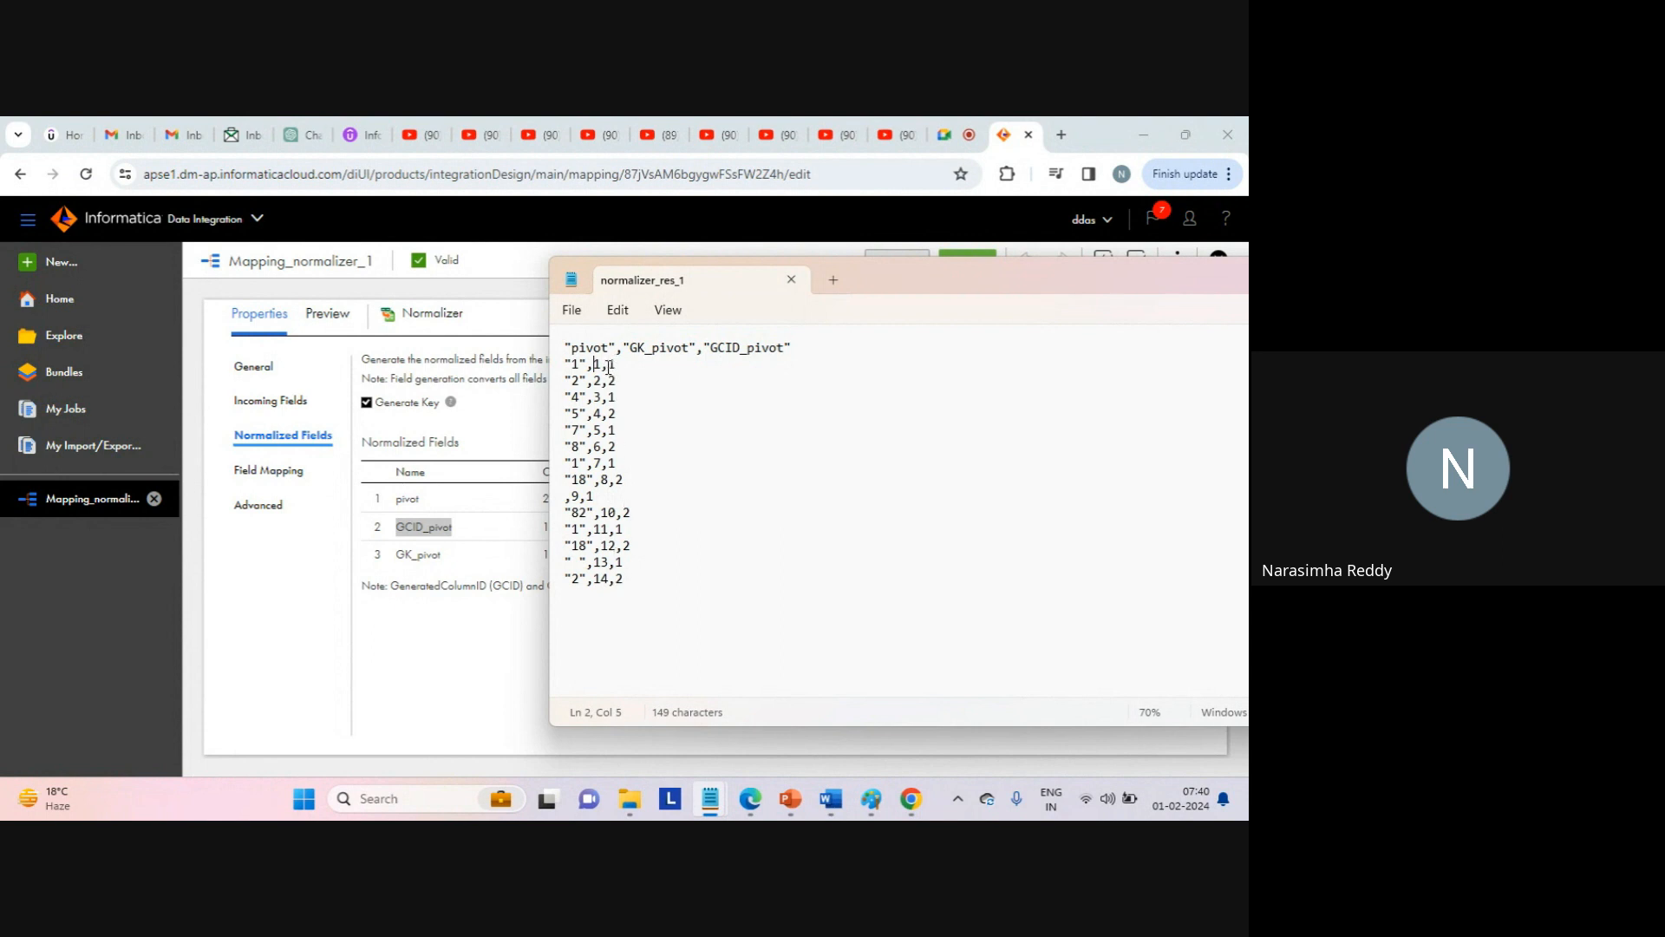
drag(609, 365, 614, 365)
click(626, 366)
double_click(612, 365)
click(618, 380)
double_click(613, 382)
click(623, 398)
double_click(612, 397)
double_click(613, 414)
Show the Source → Normalizer → Target design canvas with the Normalizer's General properties below.
click(487, 659)
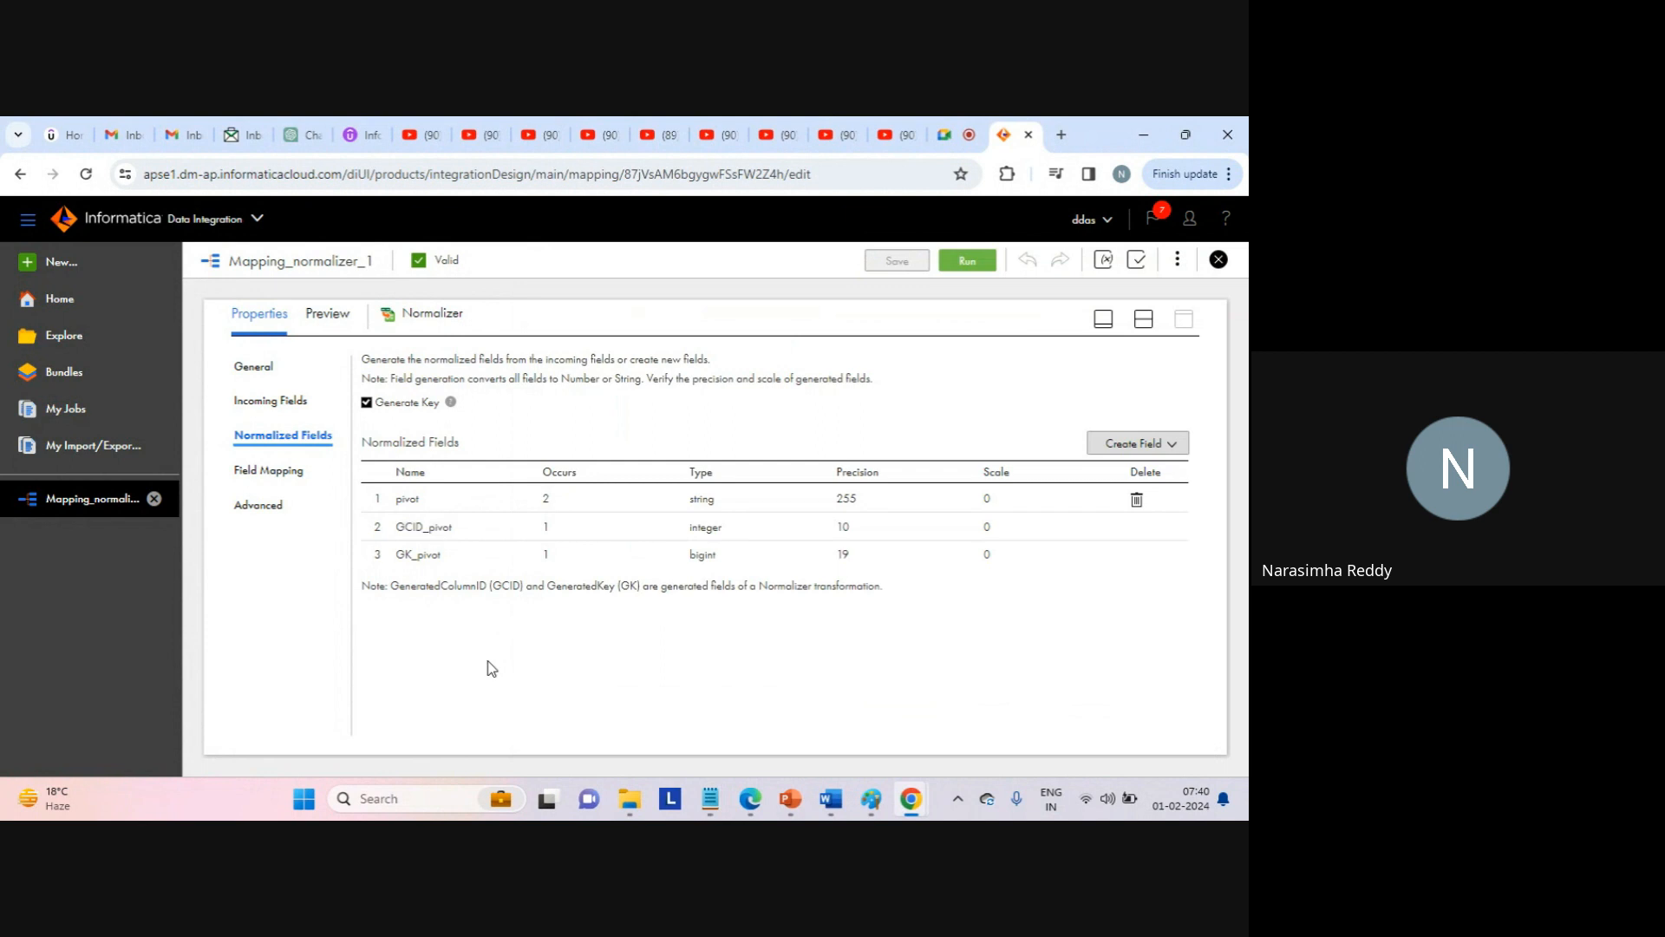
click(284, 471)
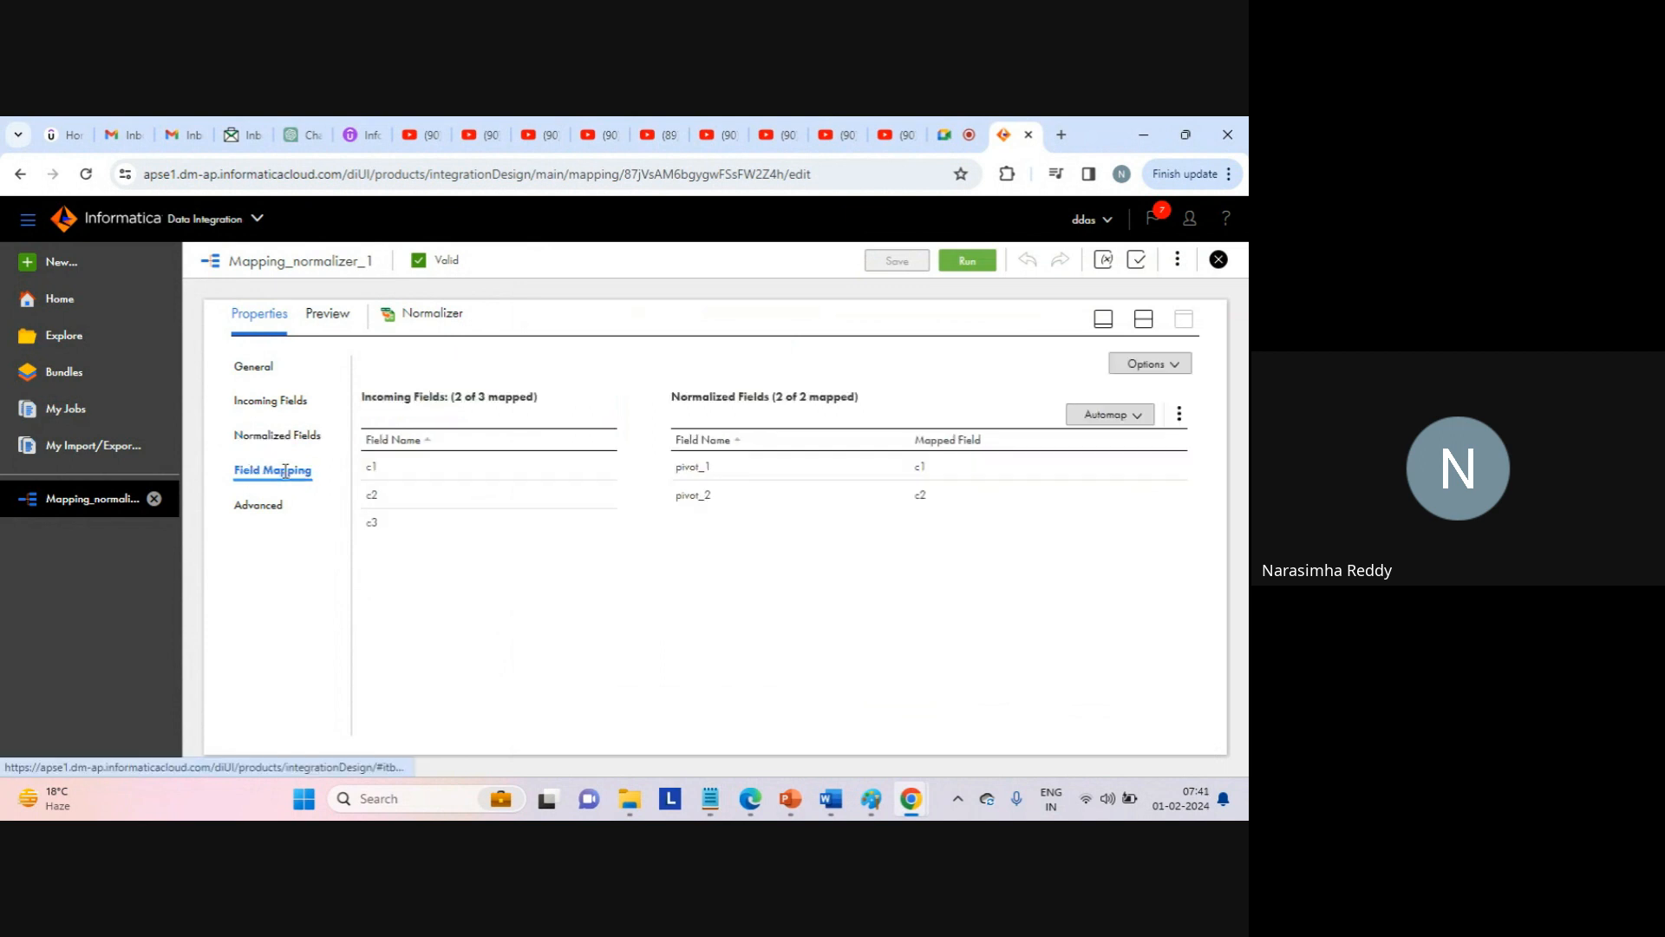
click(1143, 319)
click(1040, 409)
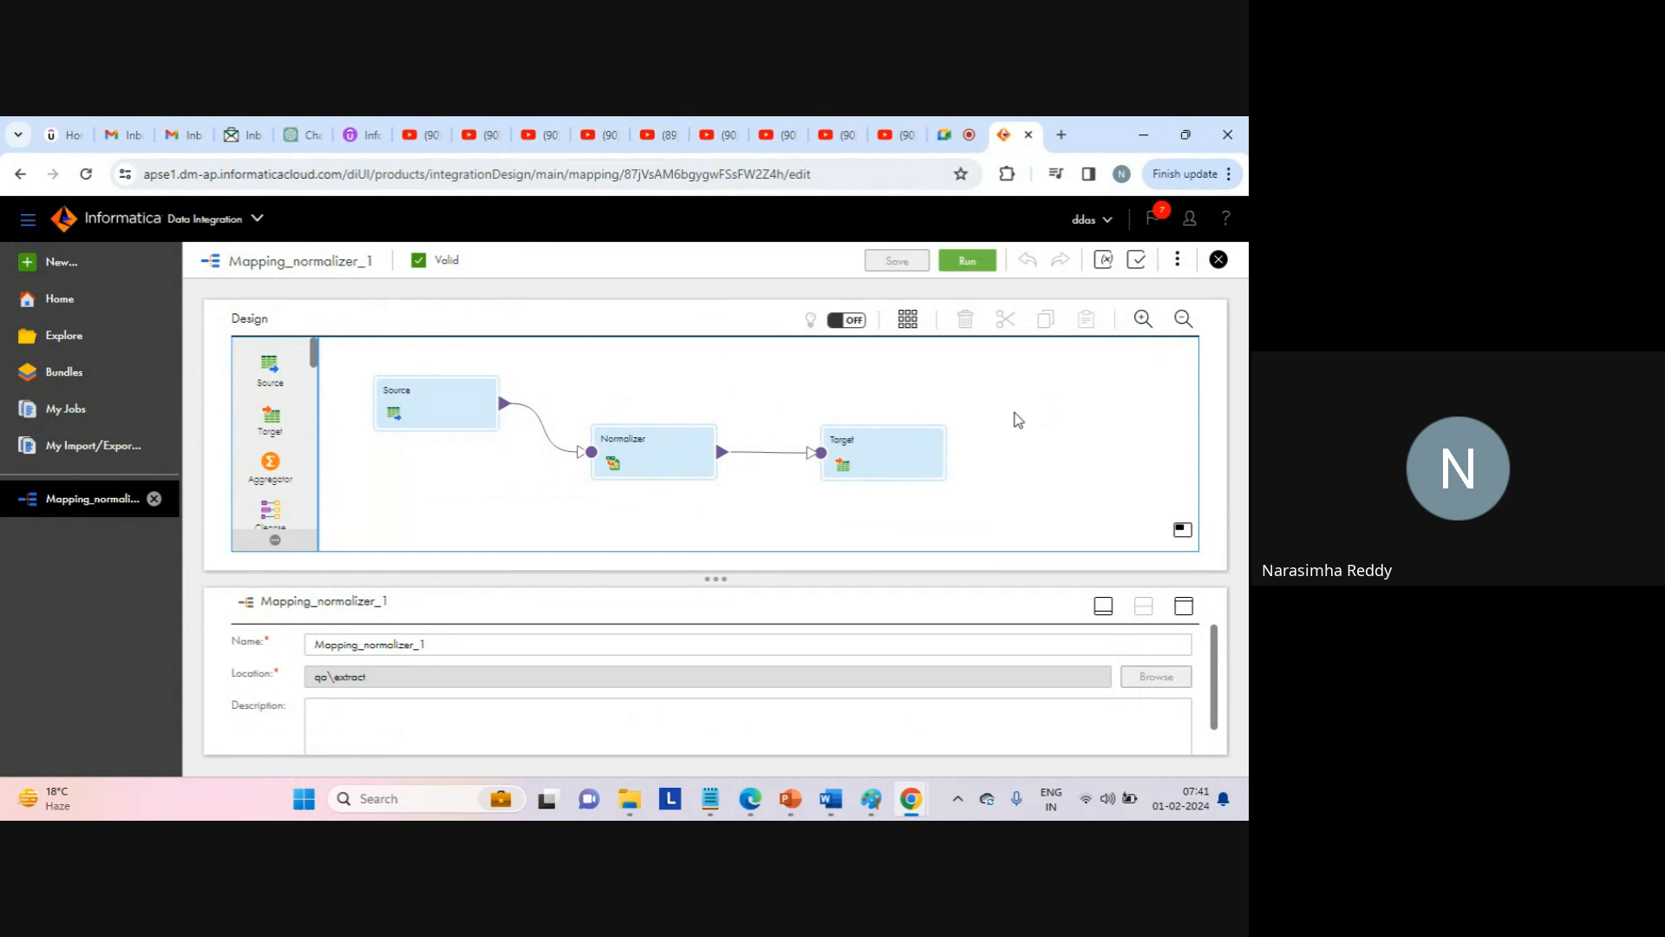
click(639, 468)
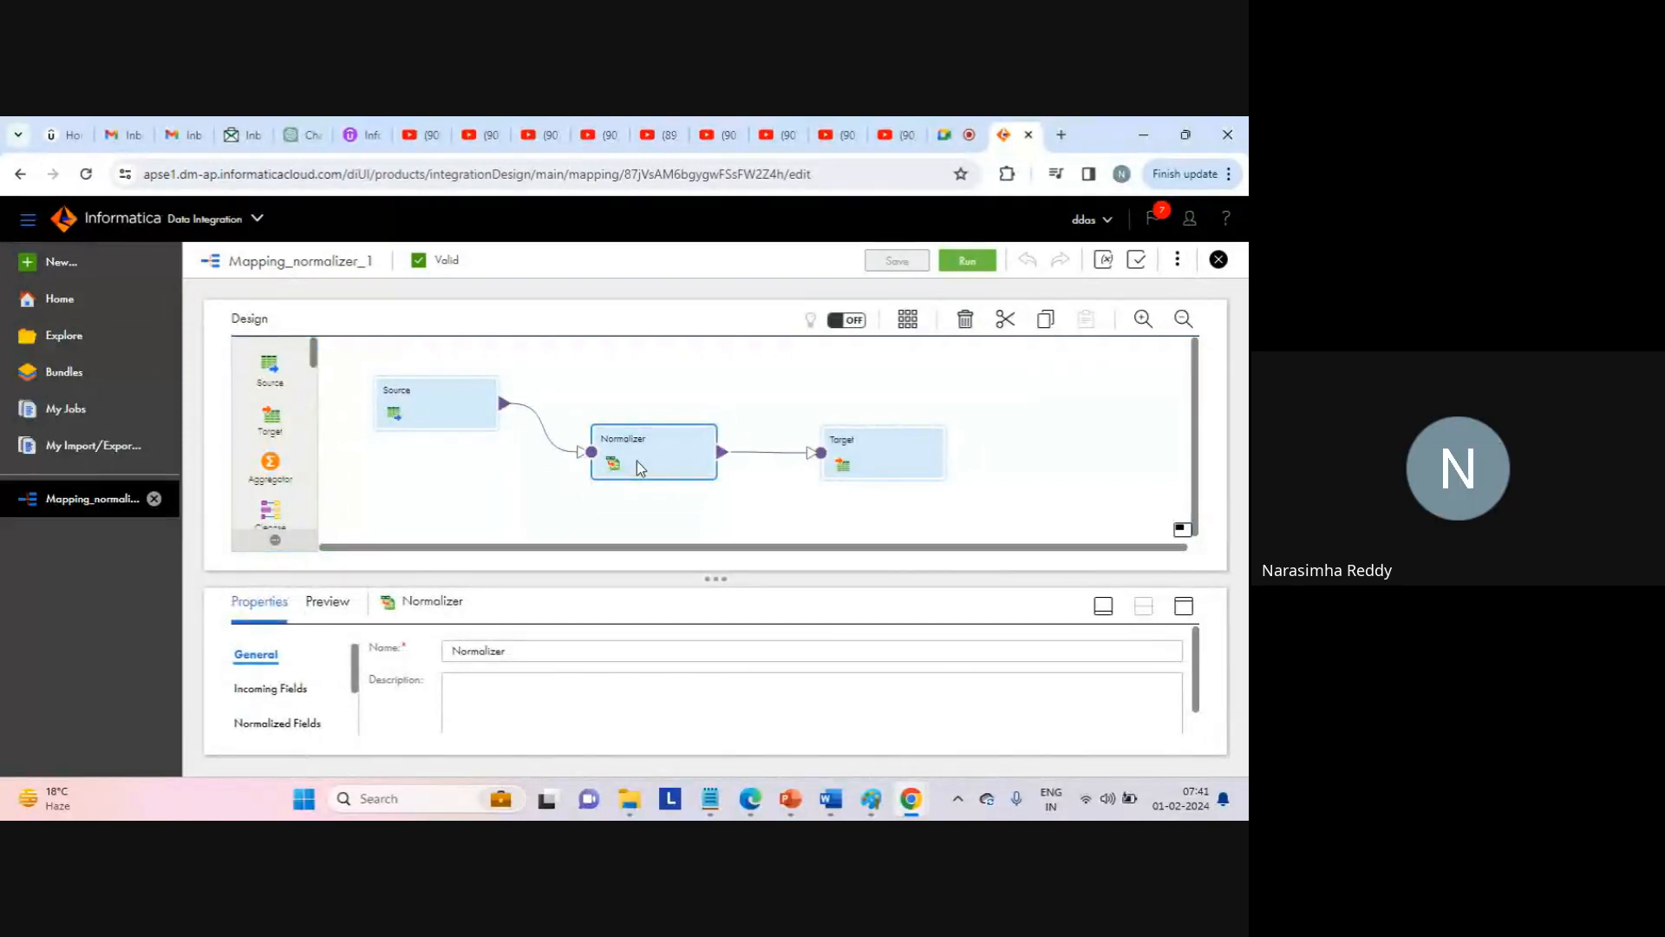
Deselect the Normalizer and open the New Asset dialog listing Mapping, Synchronization and Replication tasks.
click(732, 393)
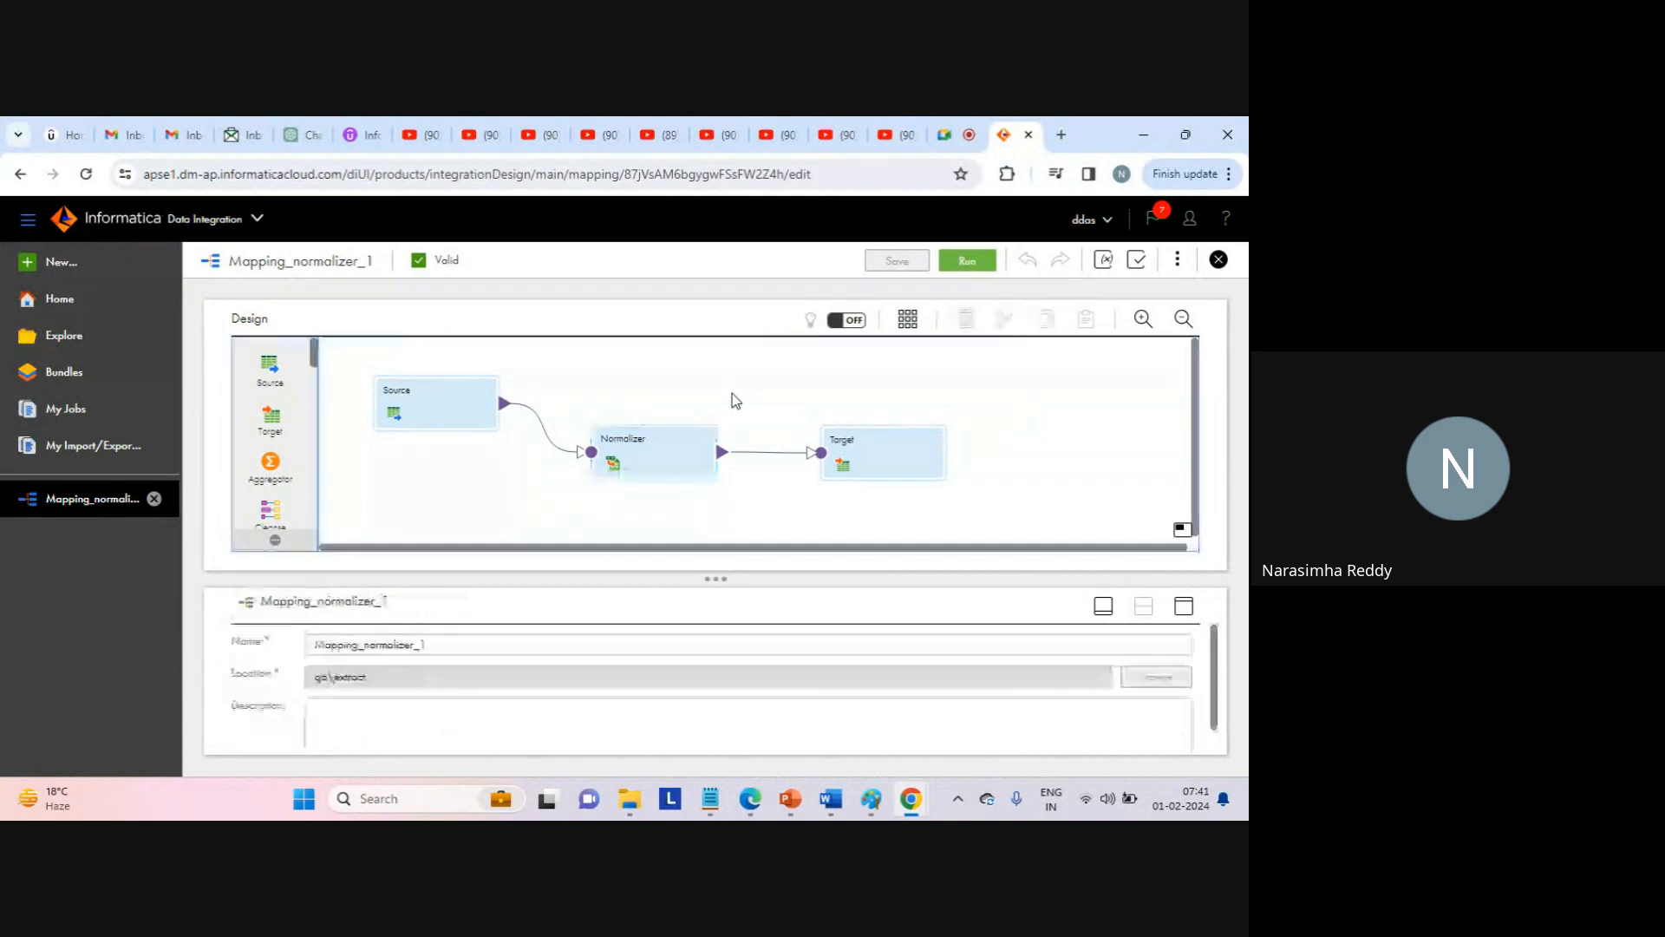
click(70, 267)
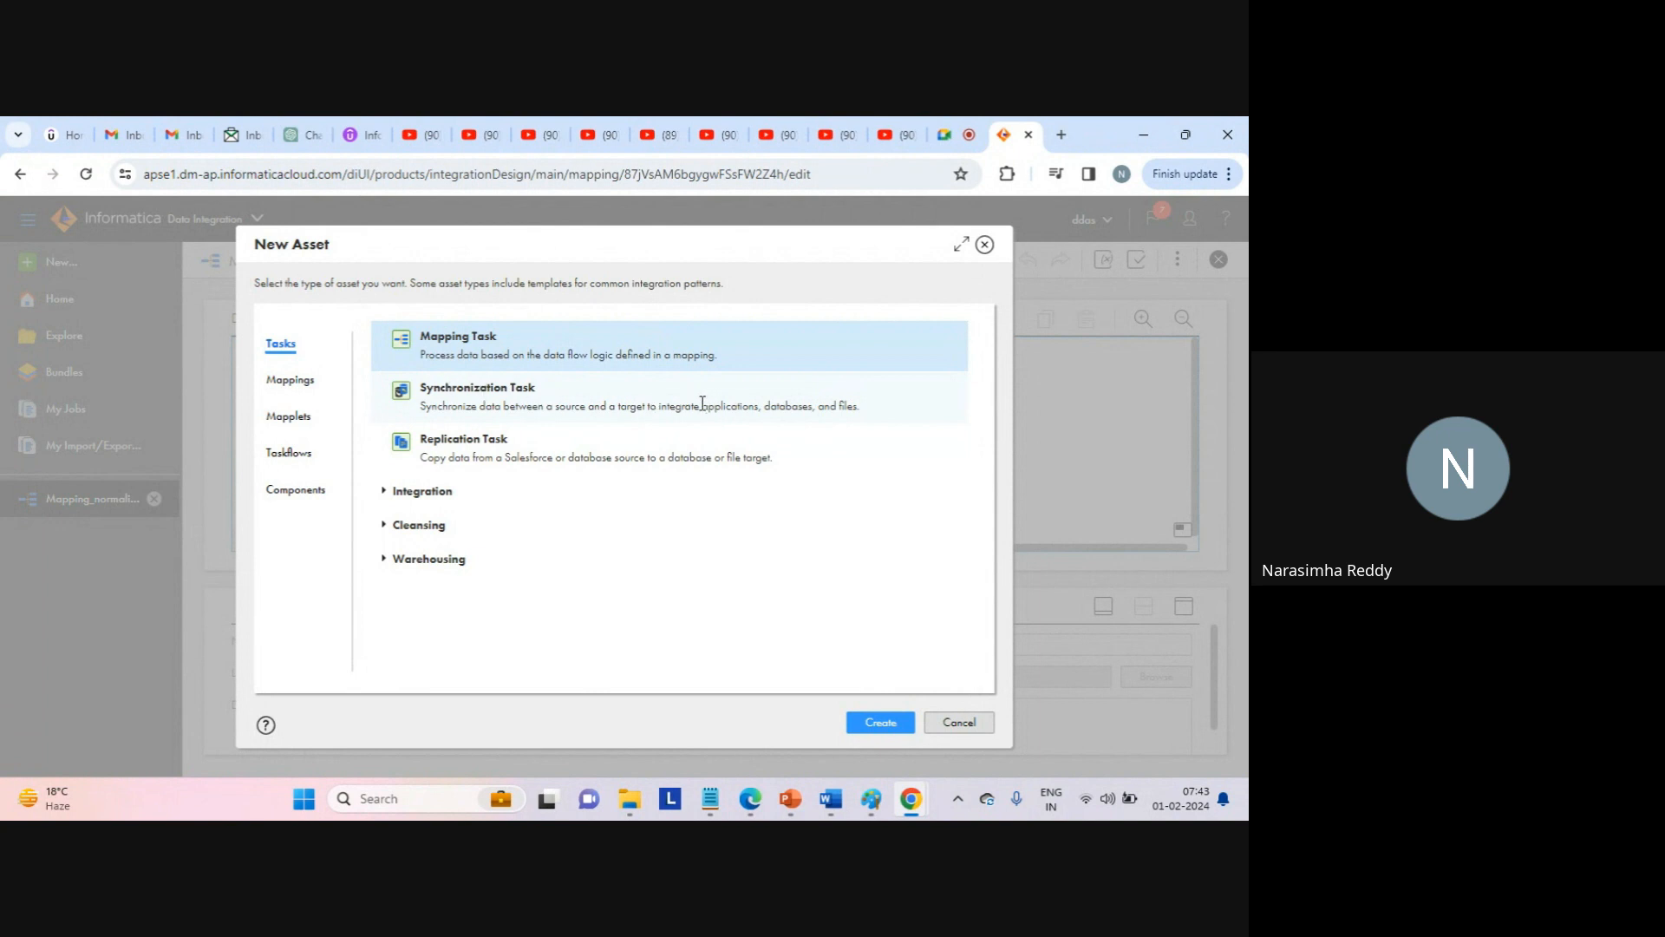
Create a Synchronization Task, opening New Synchronization Task1 at its Definition step in qa\extract.
drag(699, 405, 877, 408)
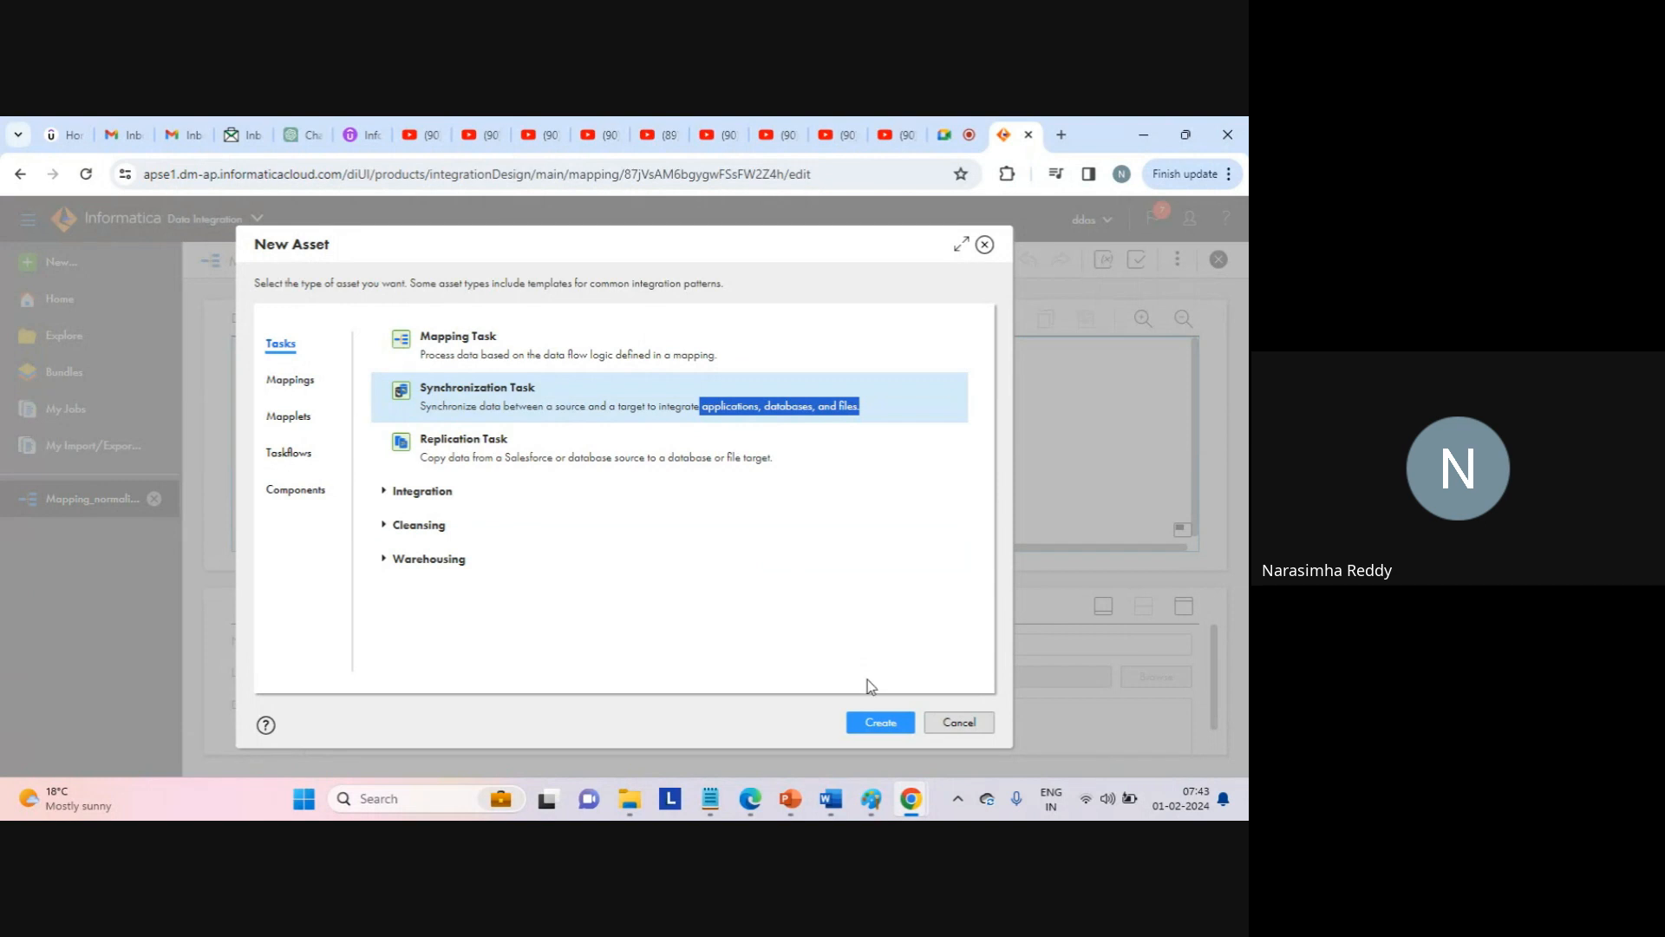
click(879, 721)
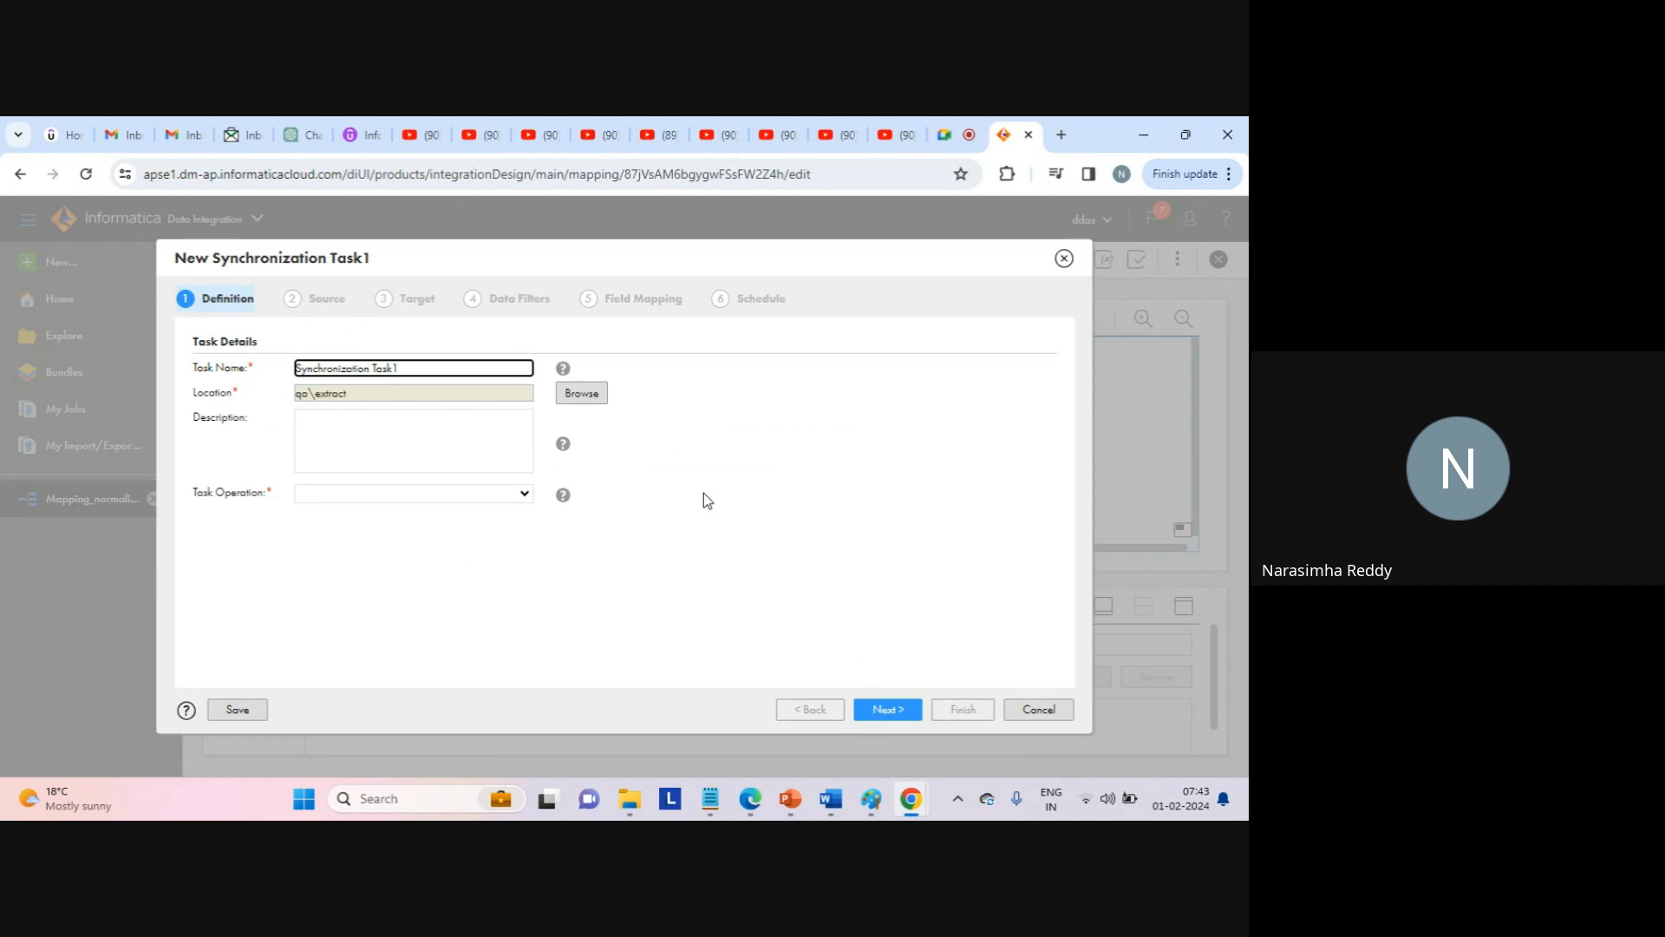
click(704, 492)
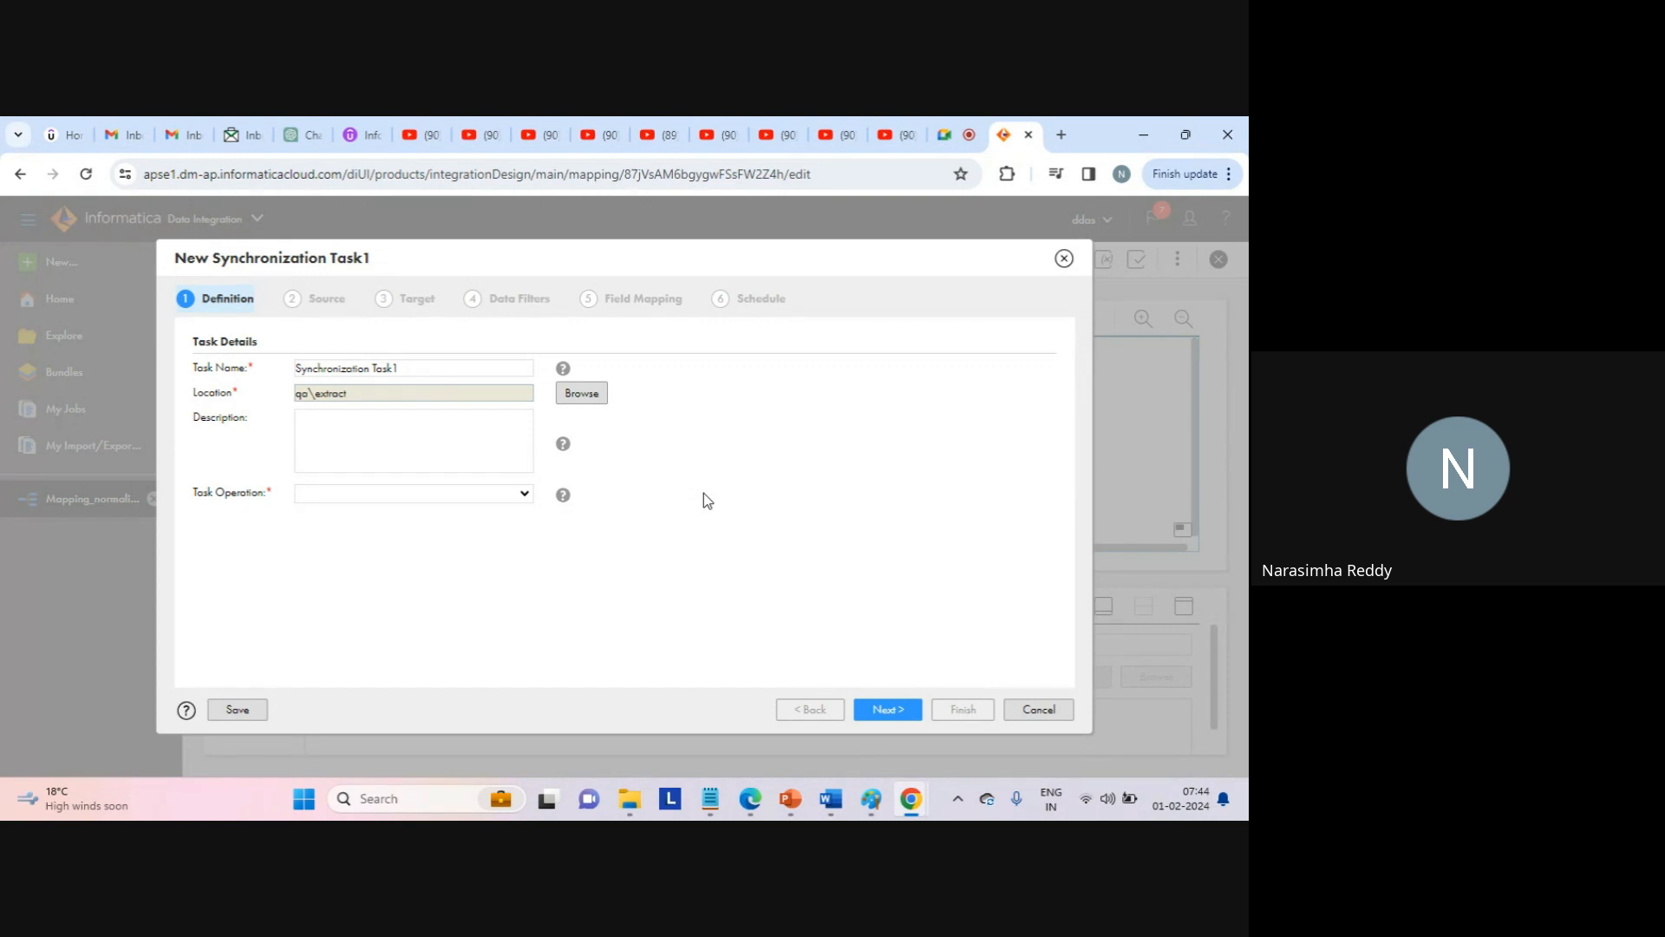
Rename the task to Synchronization Task_2_regions, keeping the qa\extract location.
click(427, 371)
key(BackSpace)
text(_)
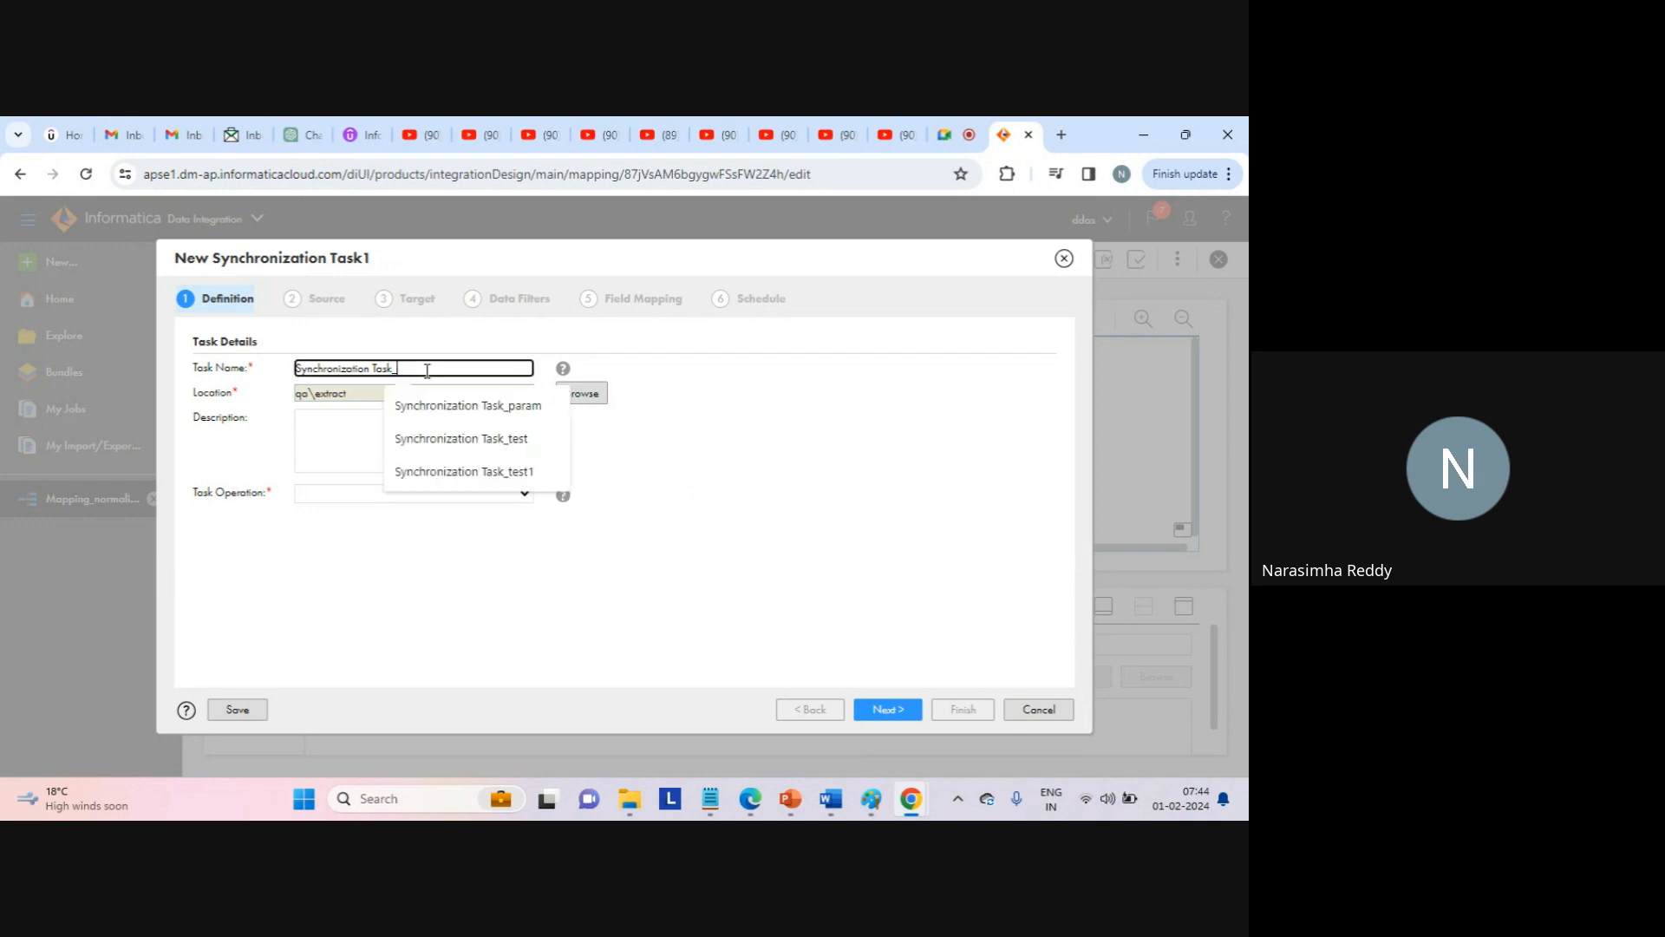
text(2)
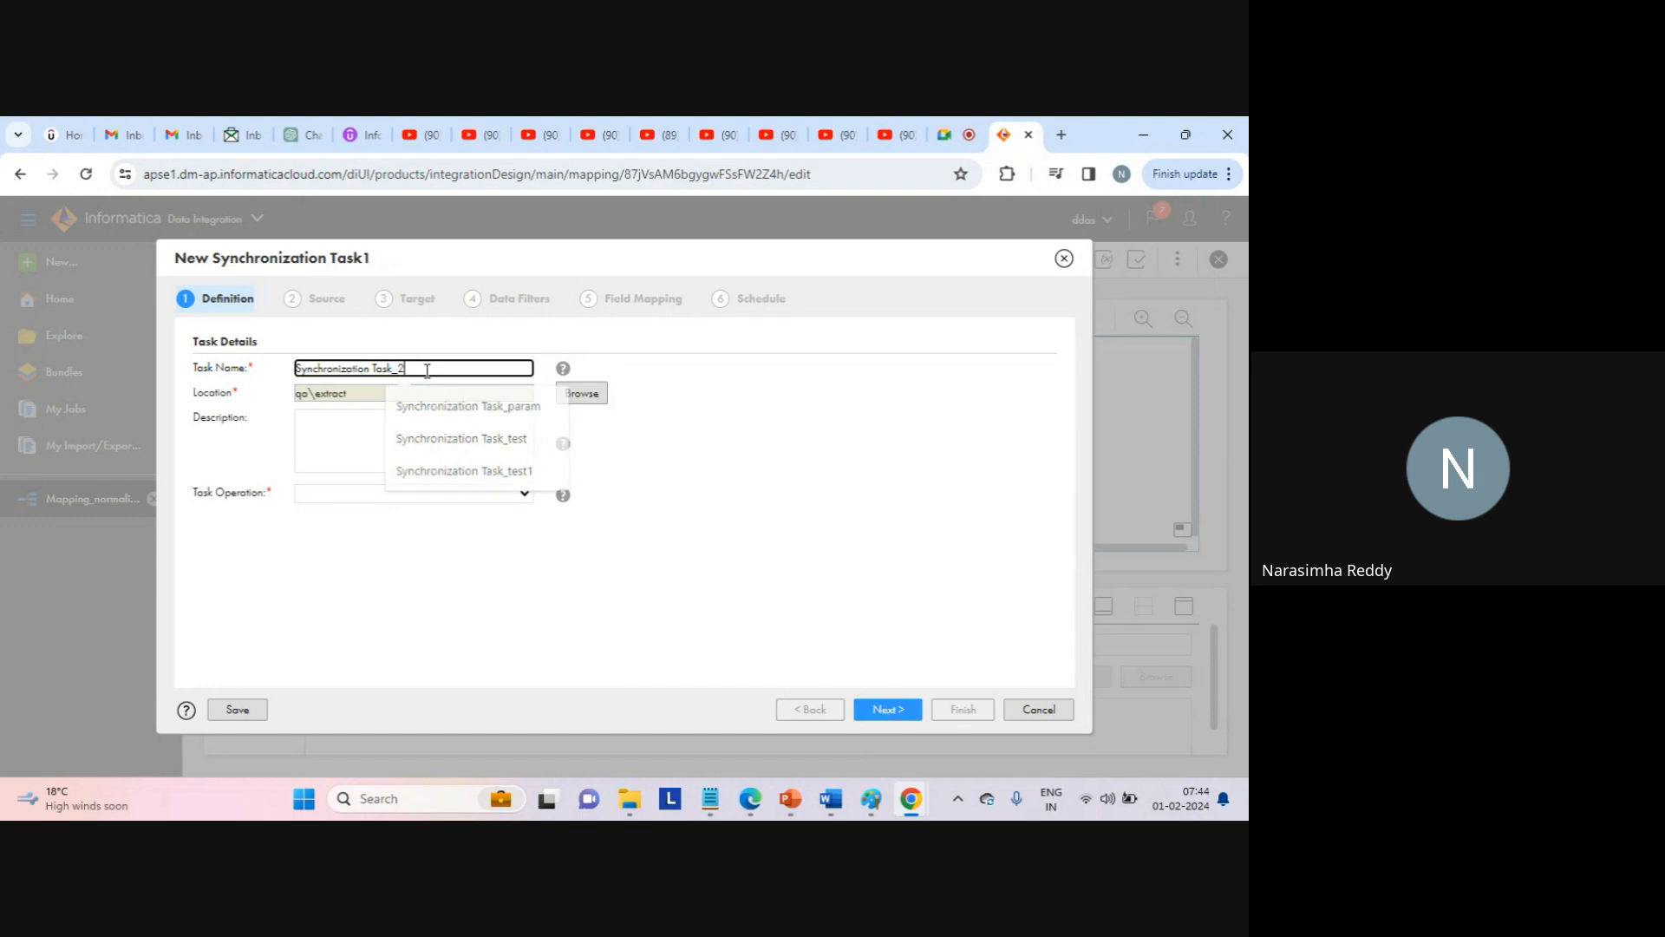
text(_regio)
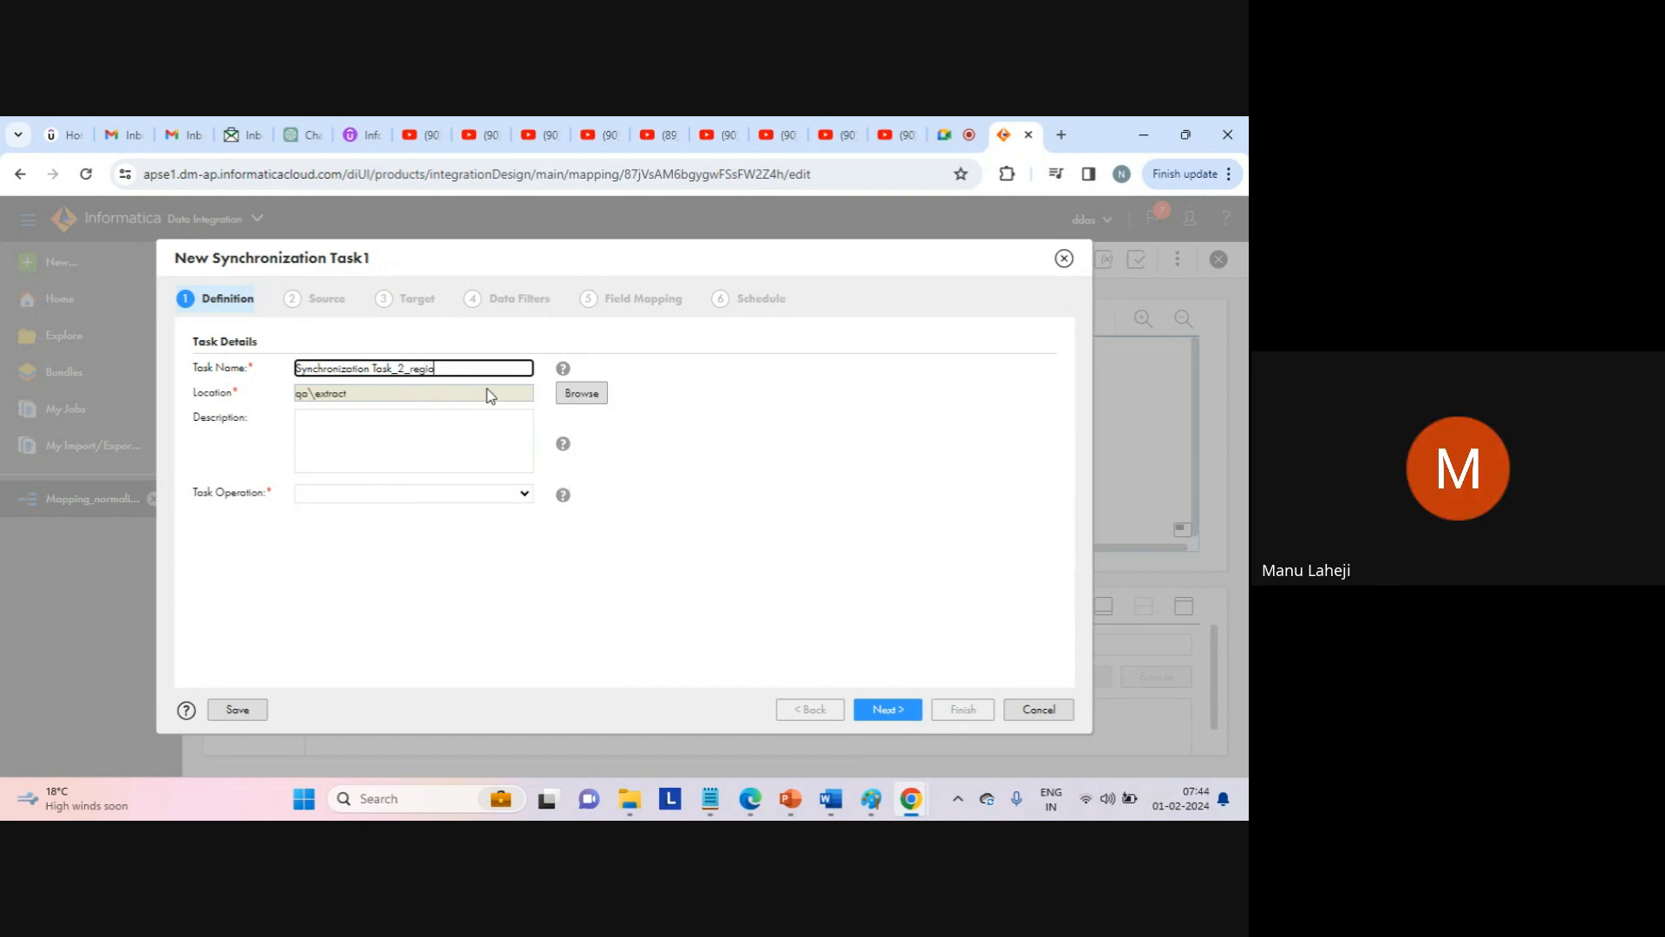
text(ns)
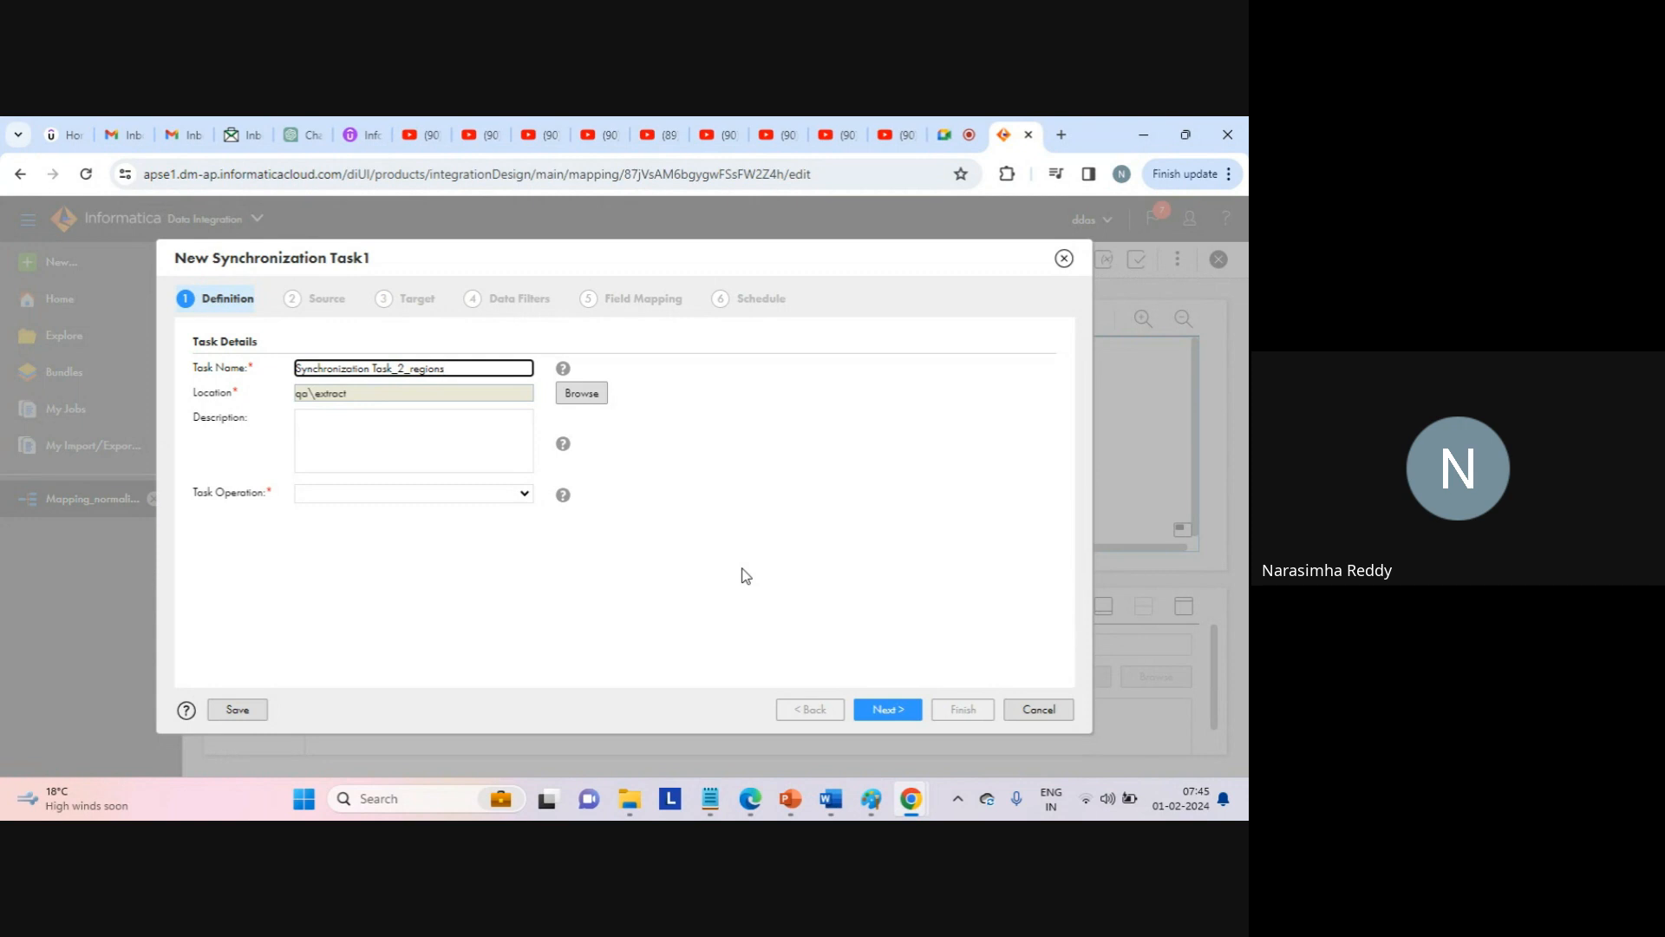
click(724, 526)
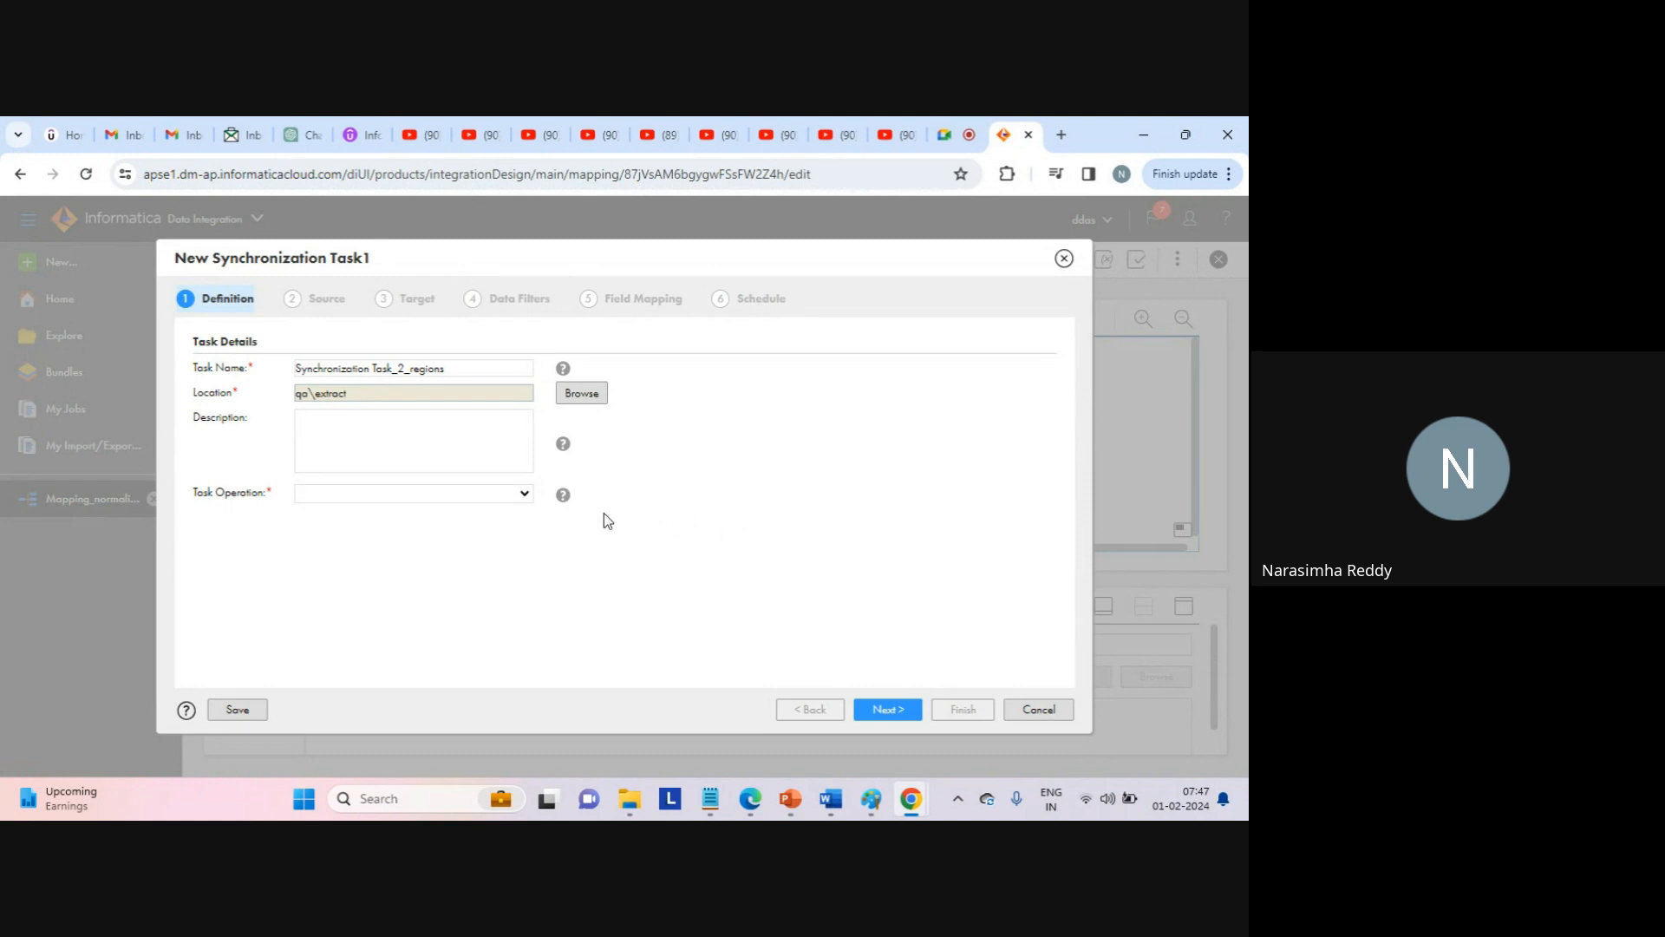
Set the task operation to Insert and advance to the Source Details step.
click(524, 494)
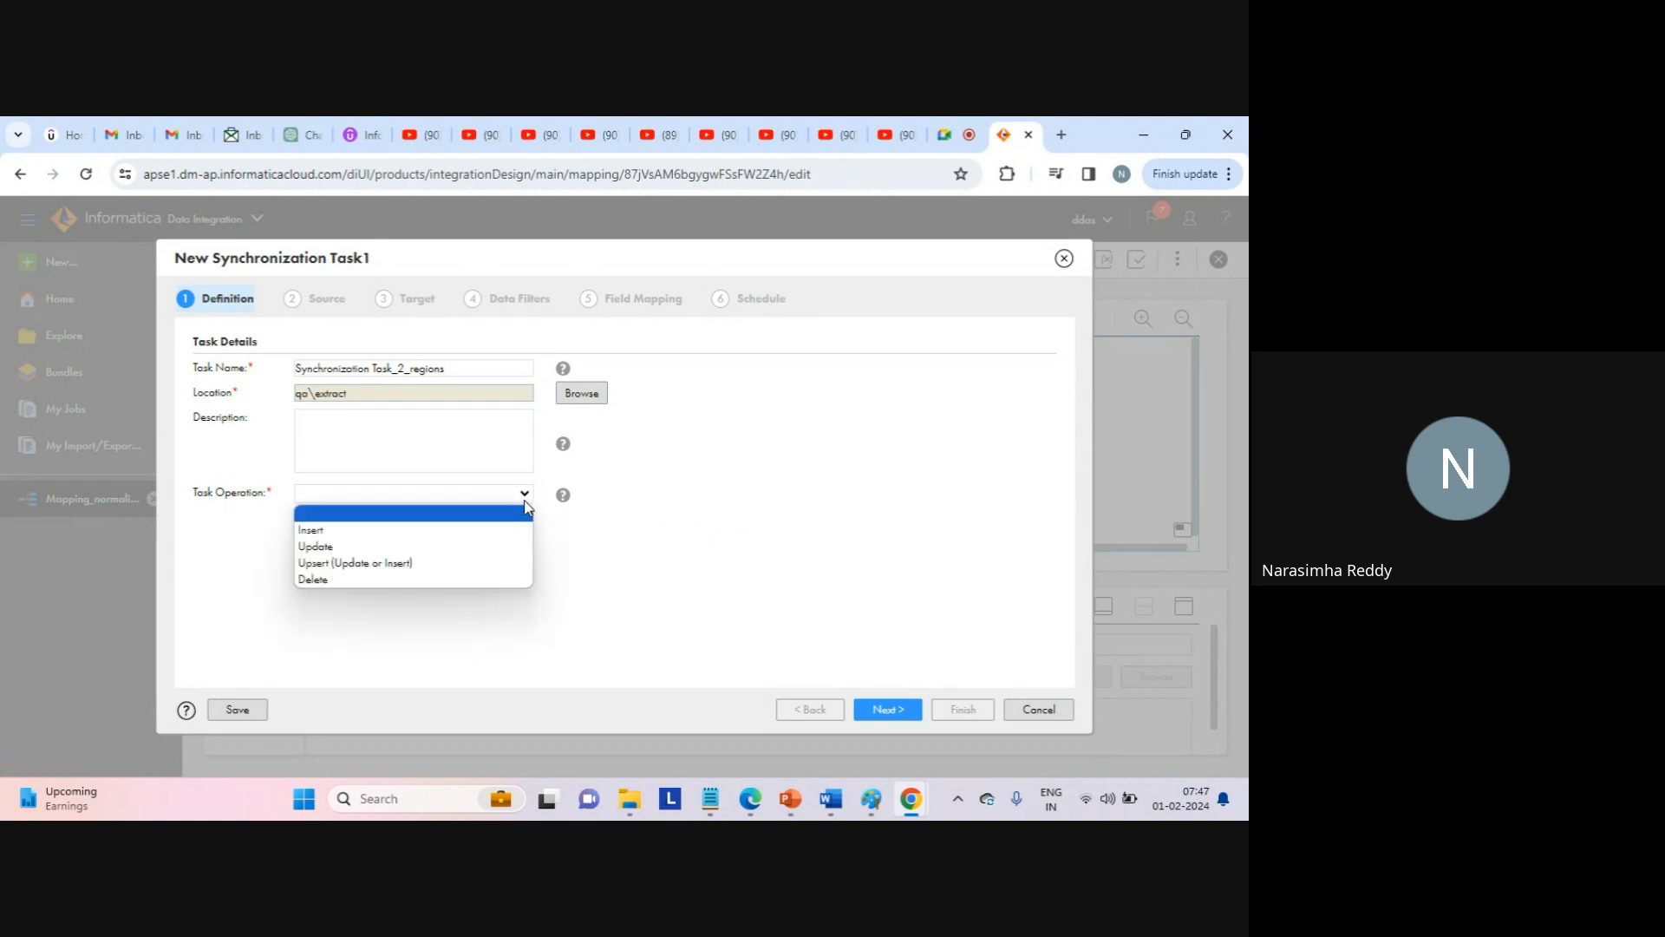
click(400, 530)
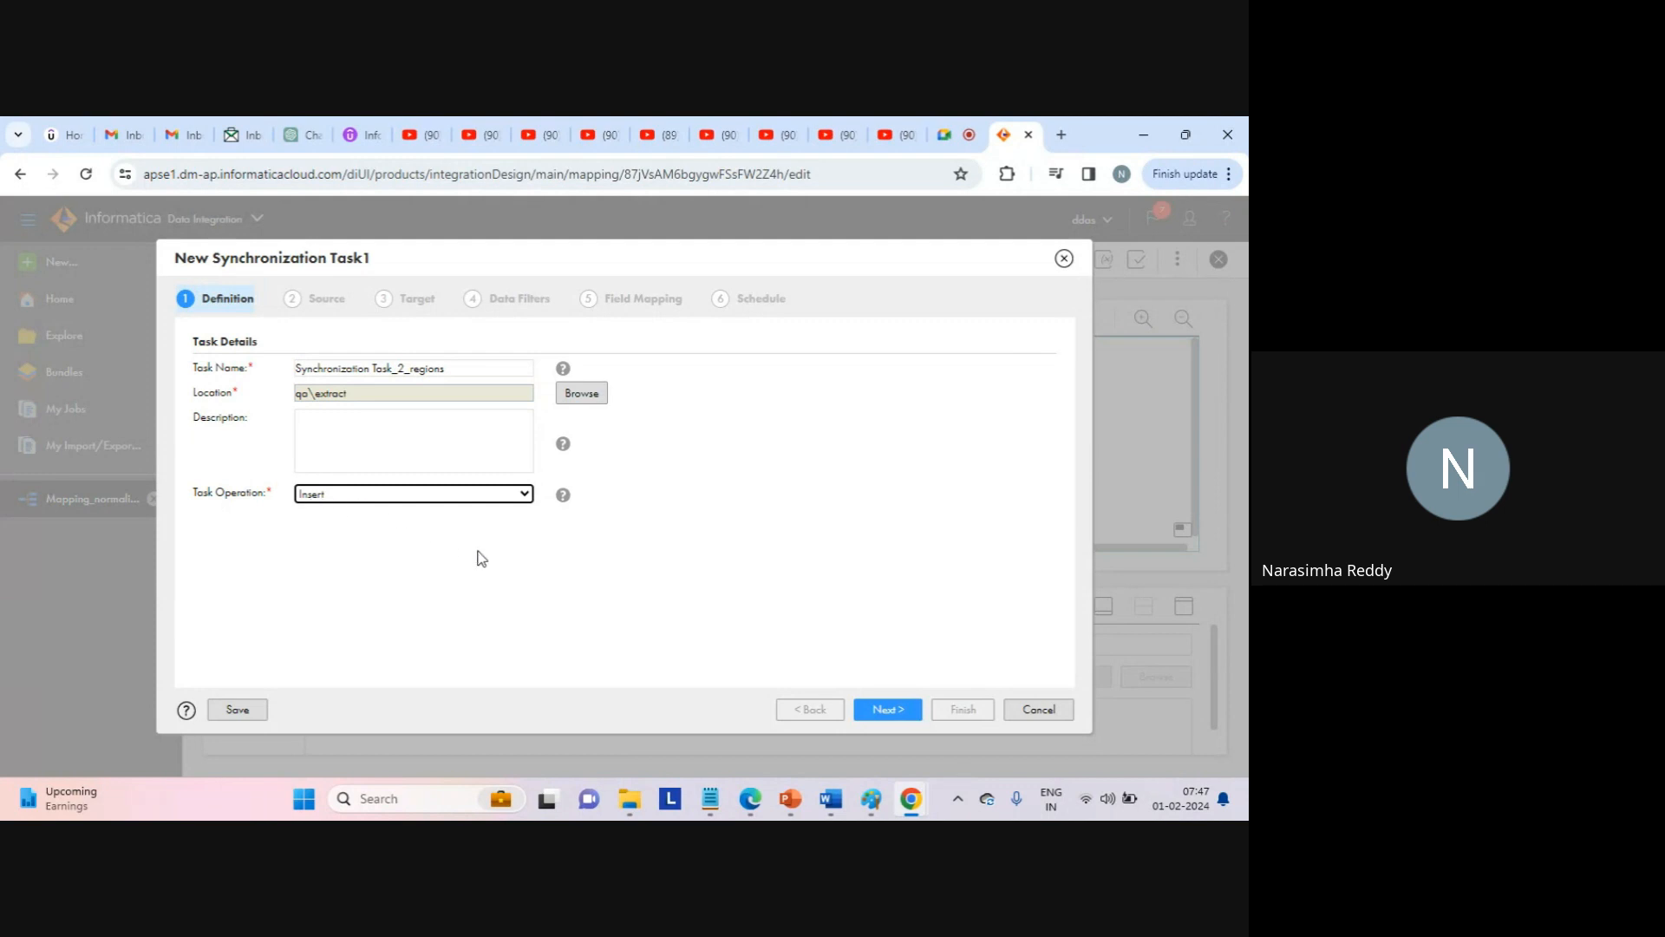
click(885, 710)
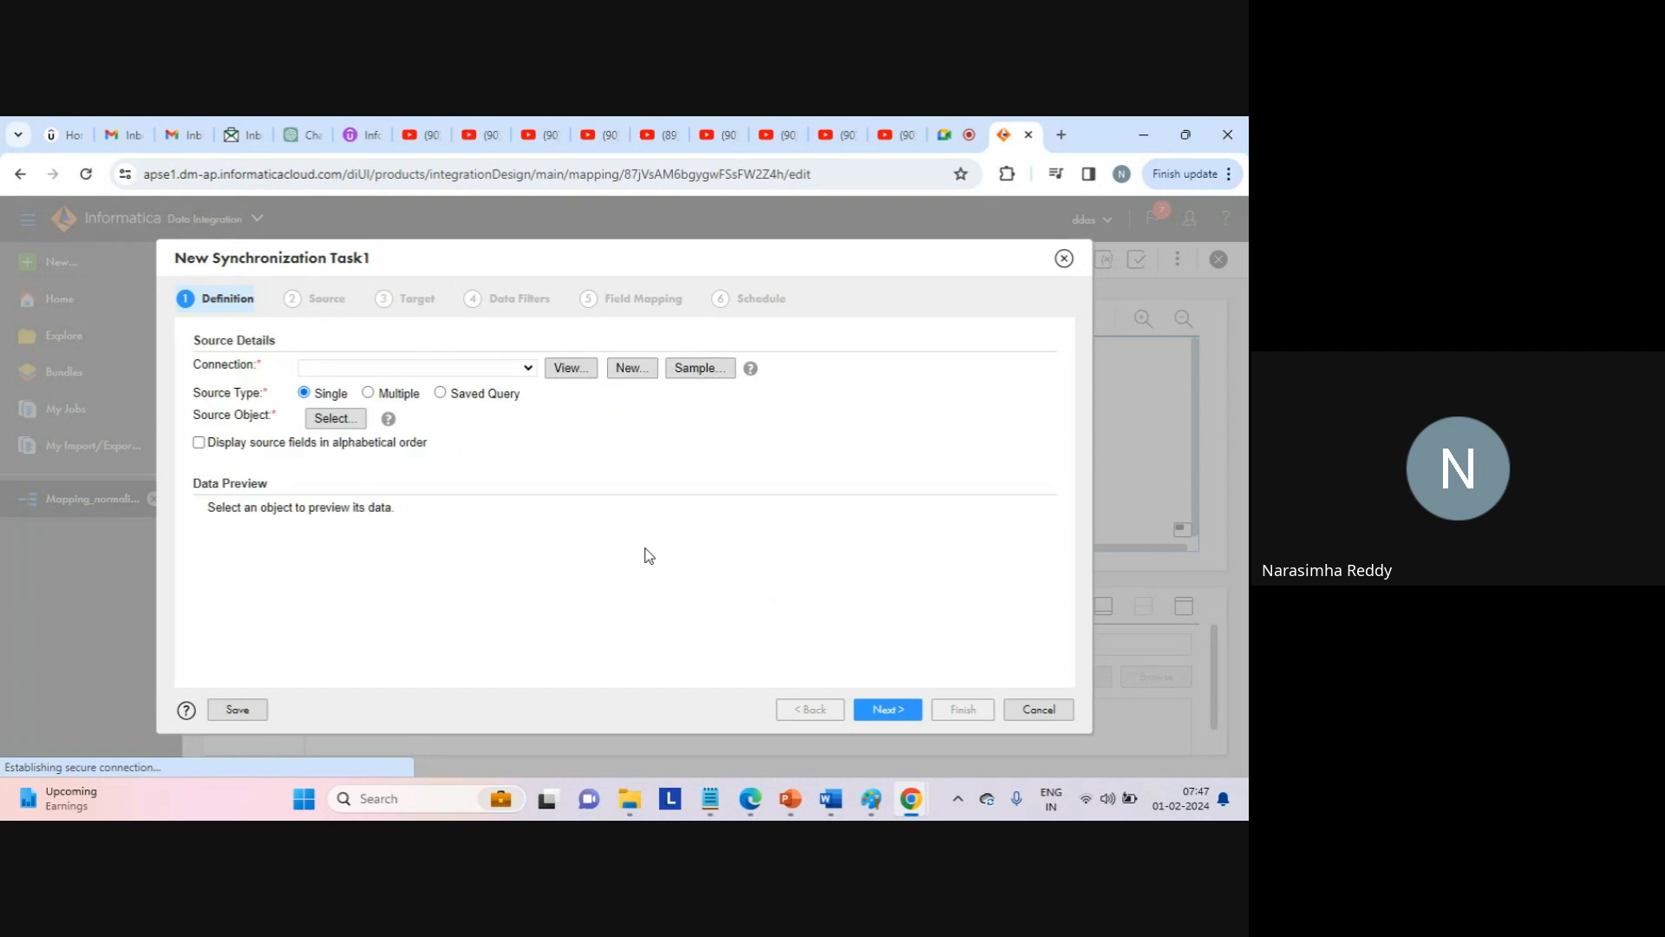
Pick web_source_file_connection (Flat File) as the source connection for Synchronization Task_2_regions.
click(530, 372)
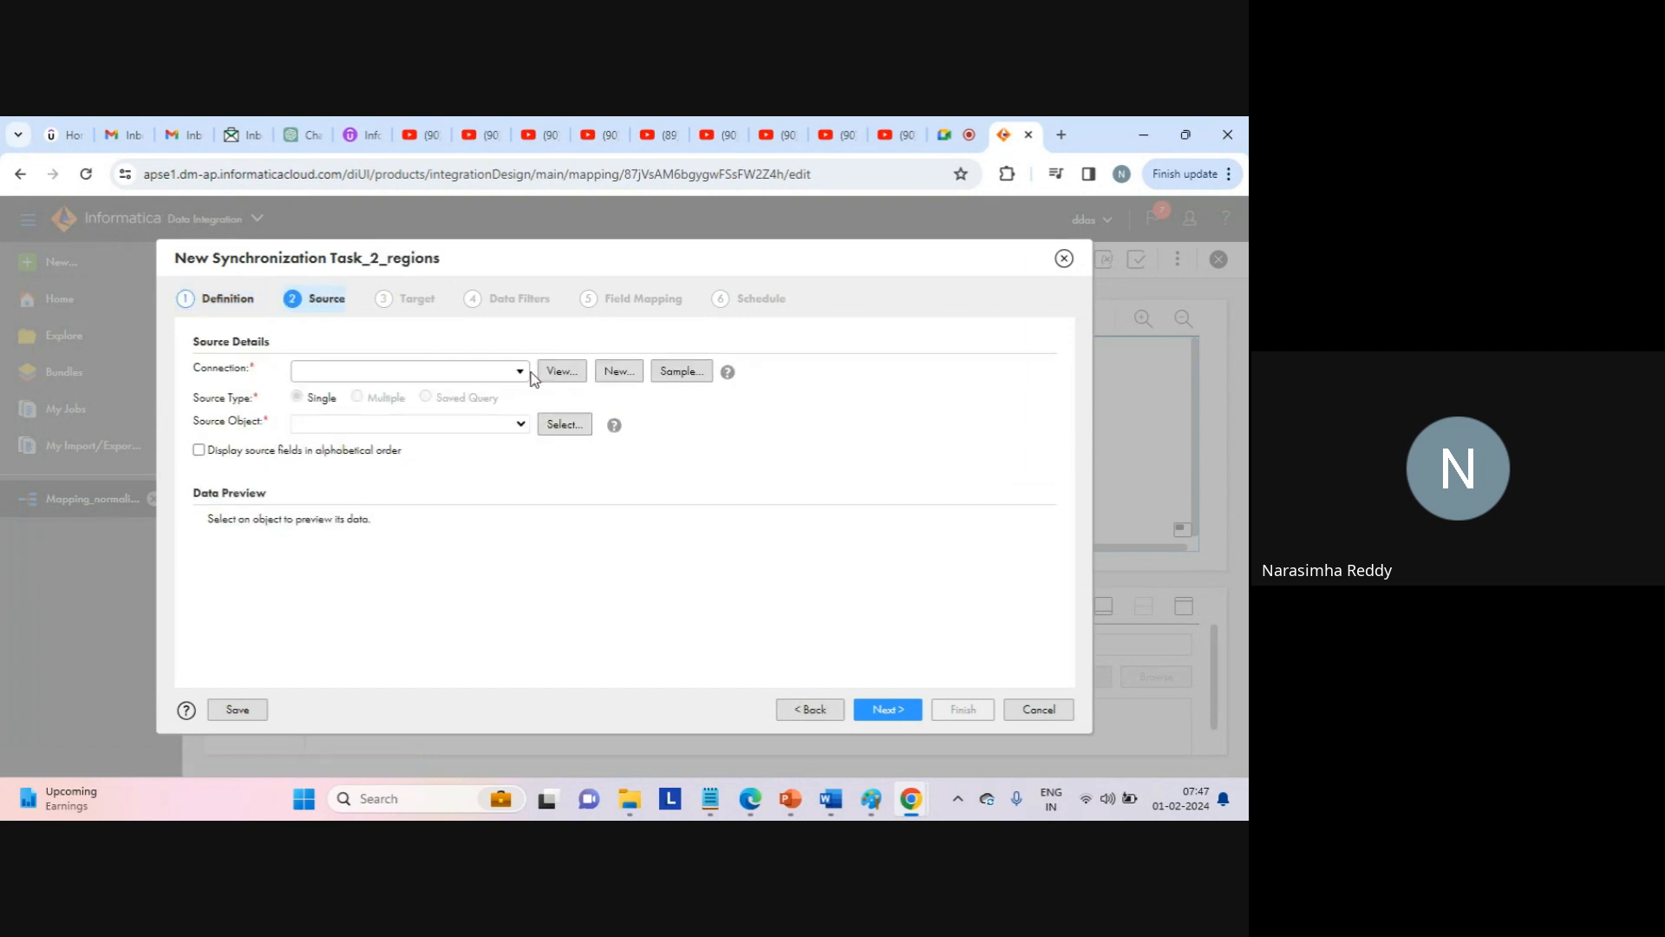
click(519, 373)
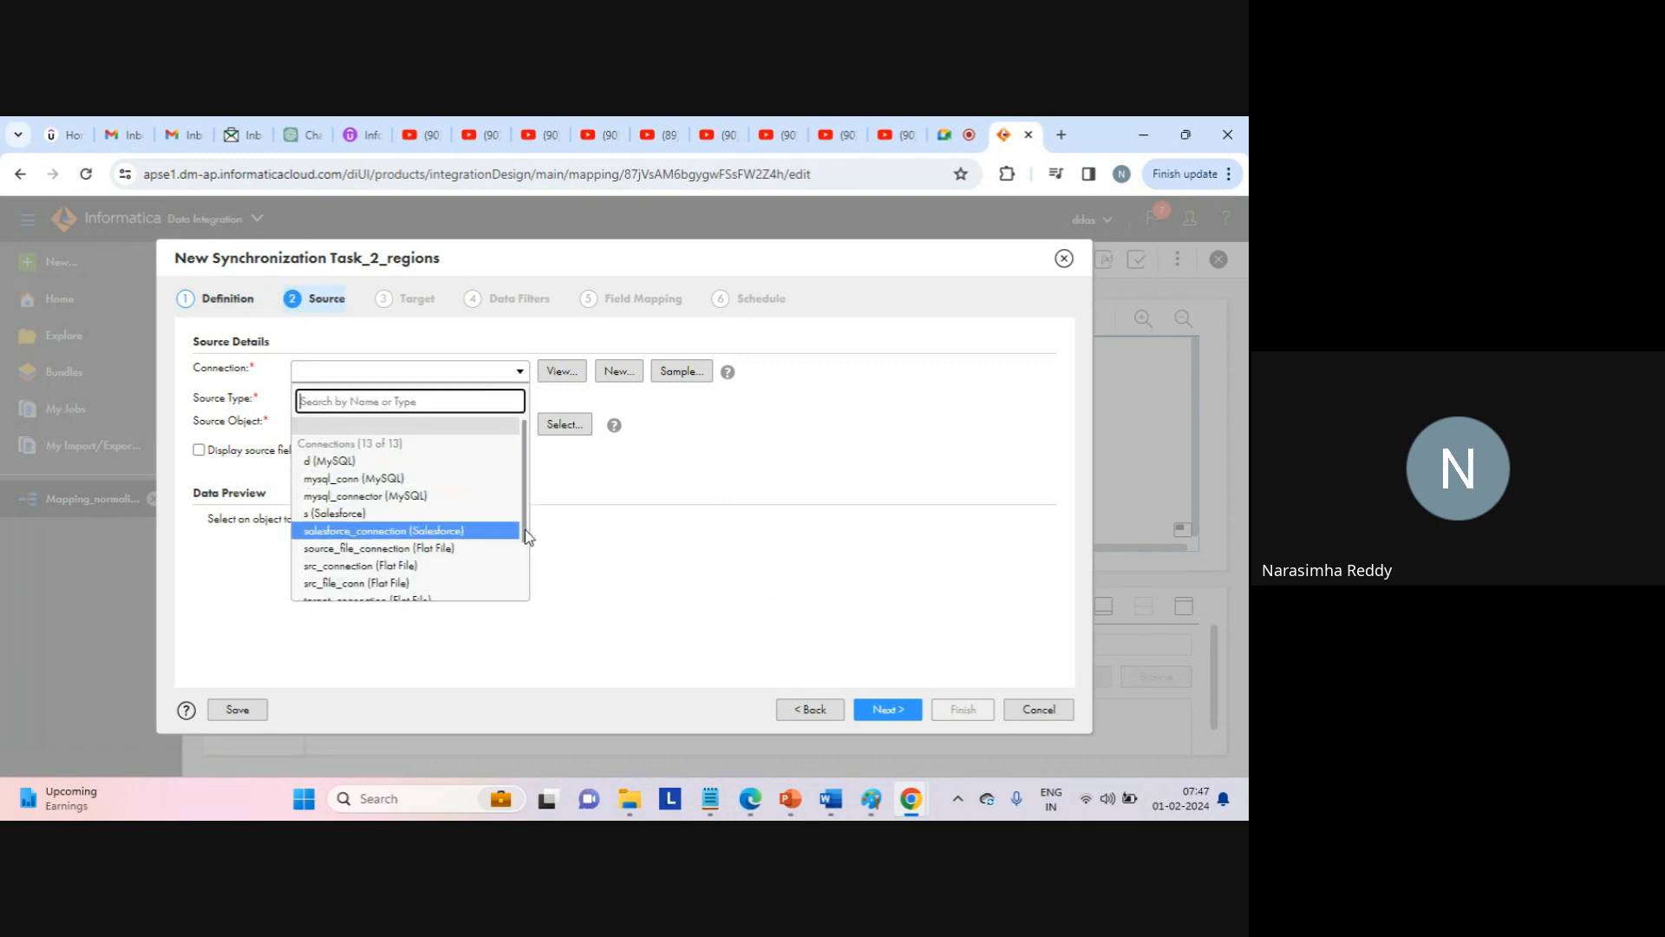
drag(524, 529, 518, 602)
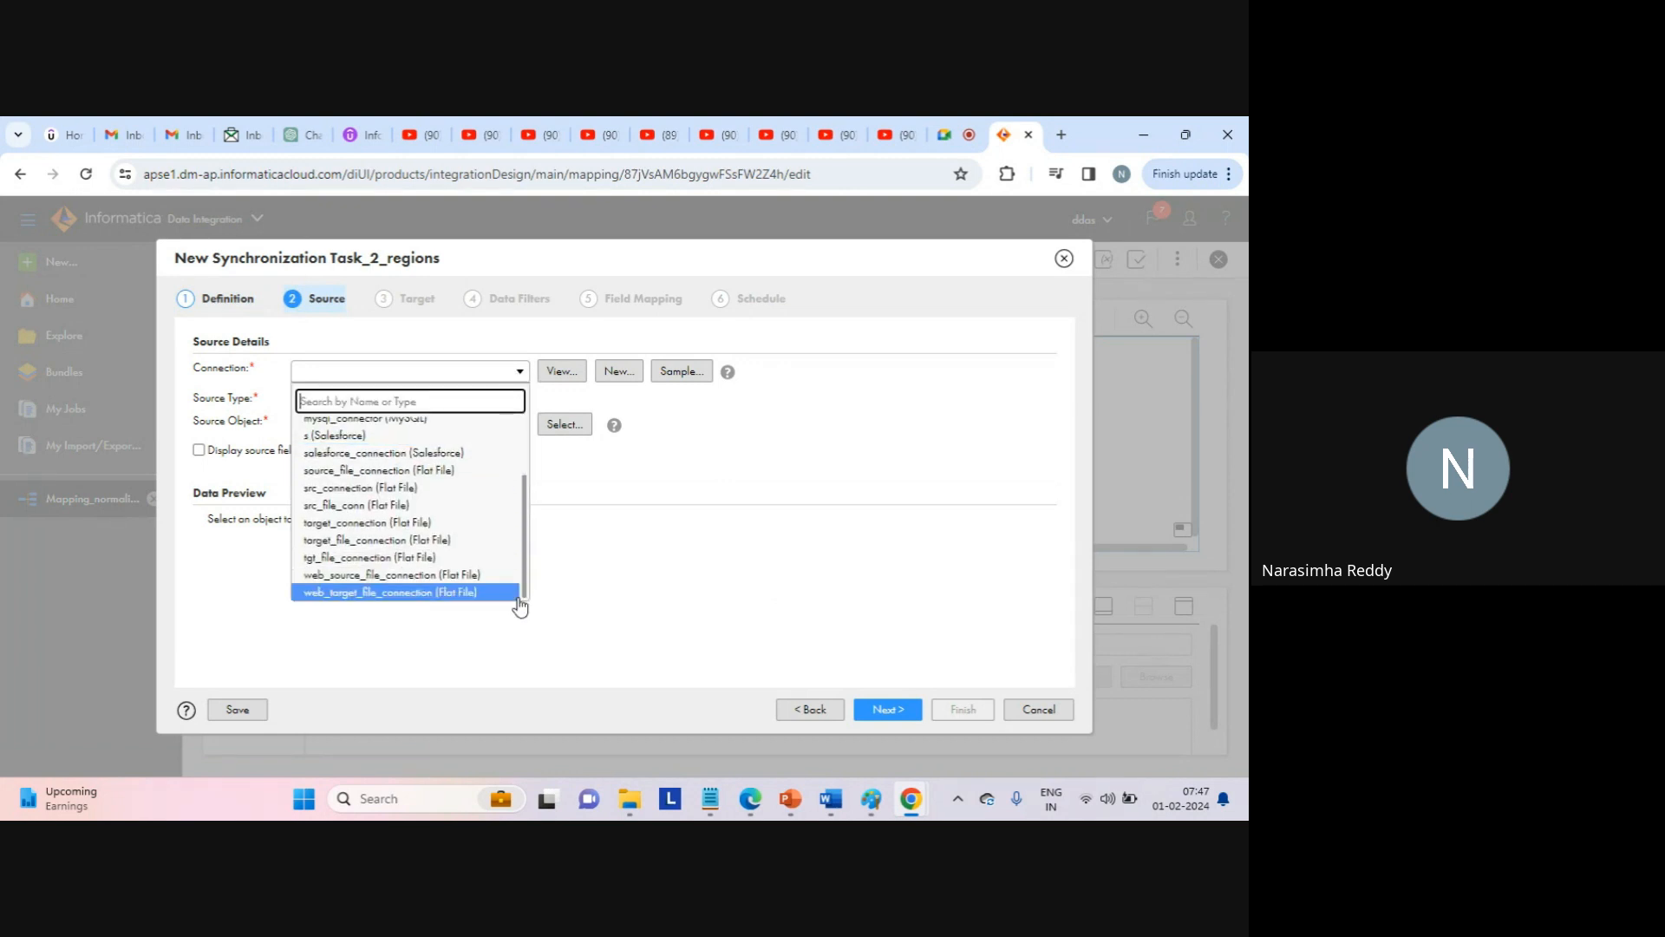
click(392, 577)
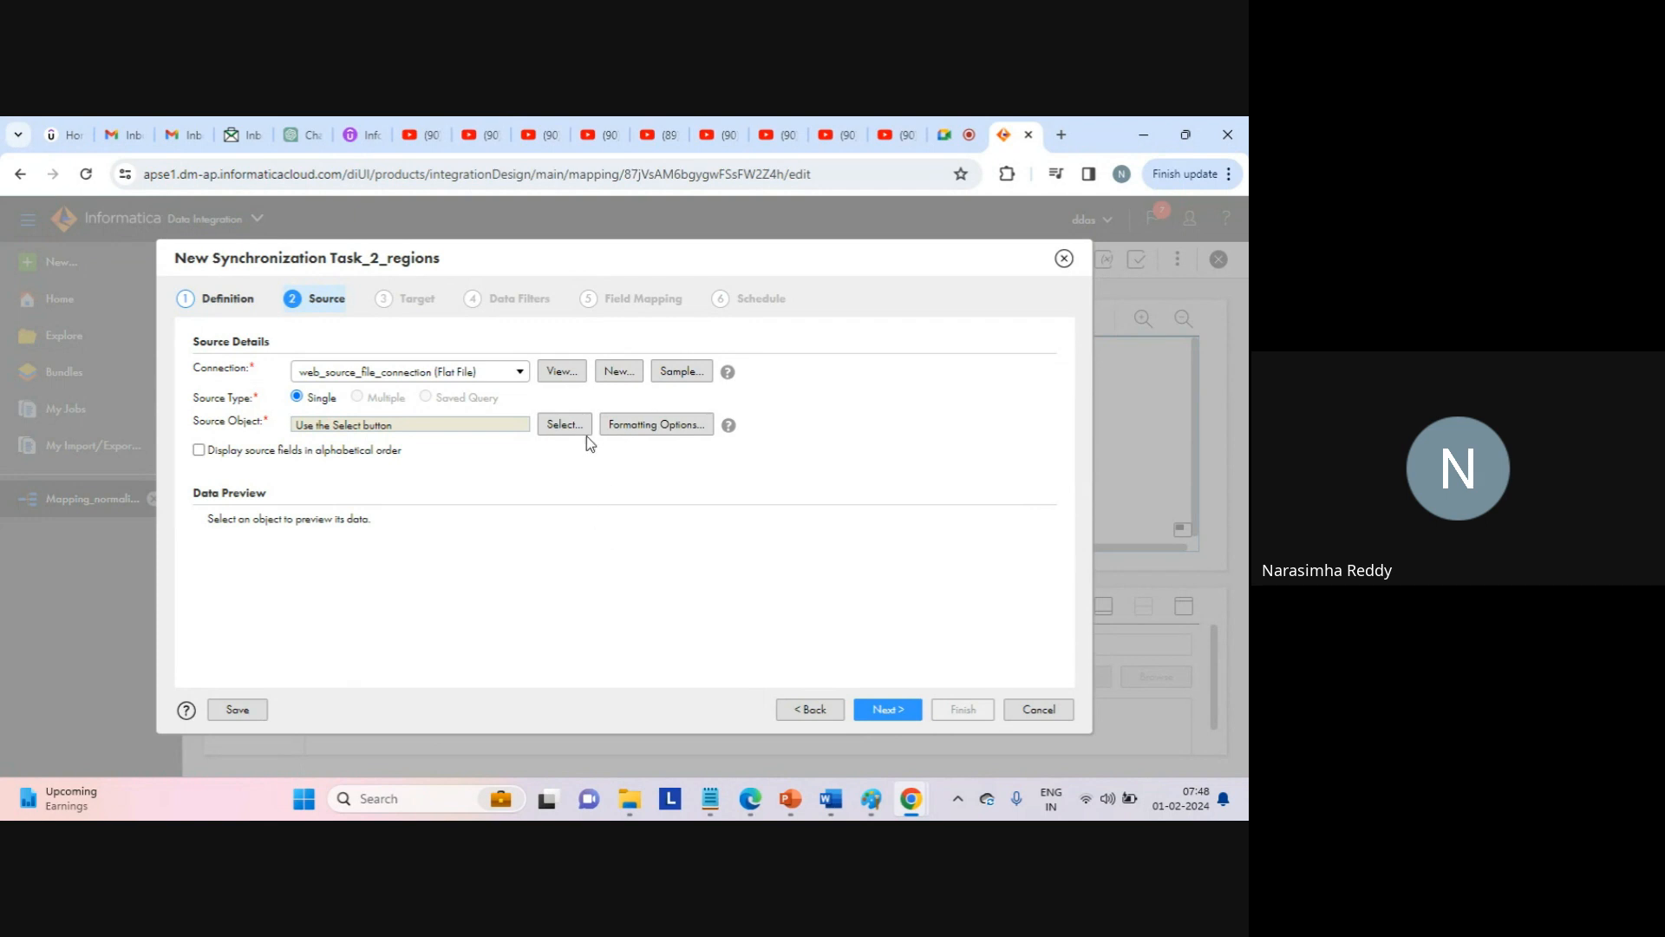
Search the source objects and select seq_1.txt as the task's source object.
click(565, 424)
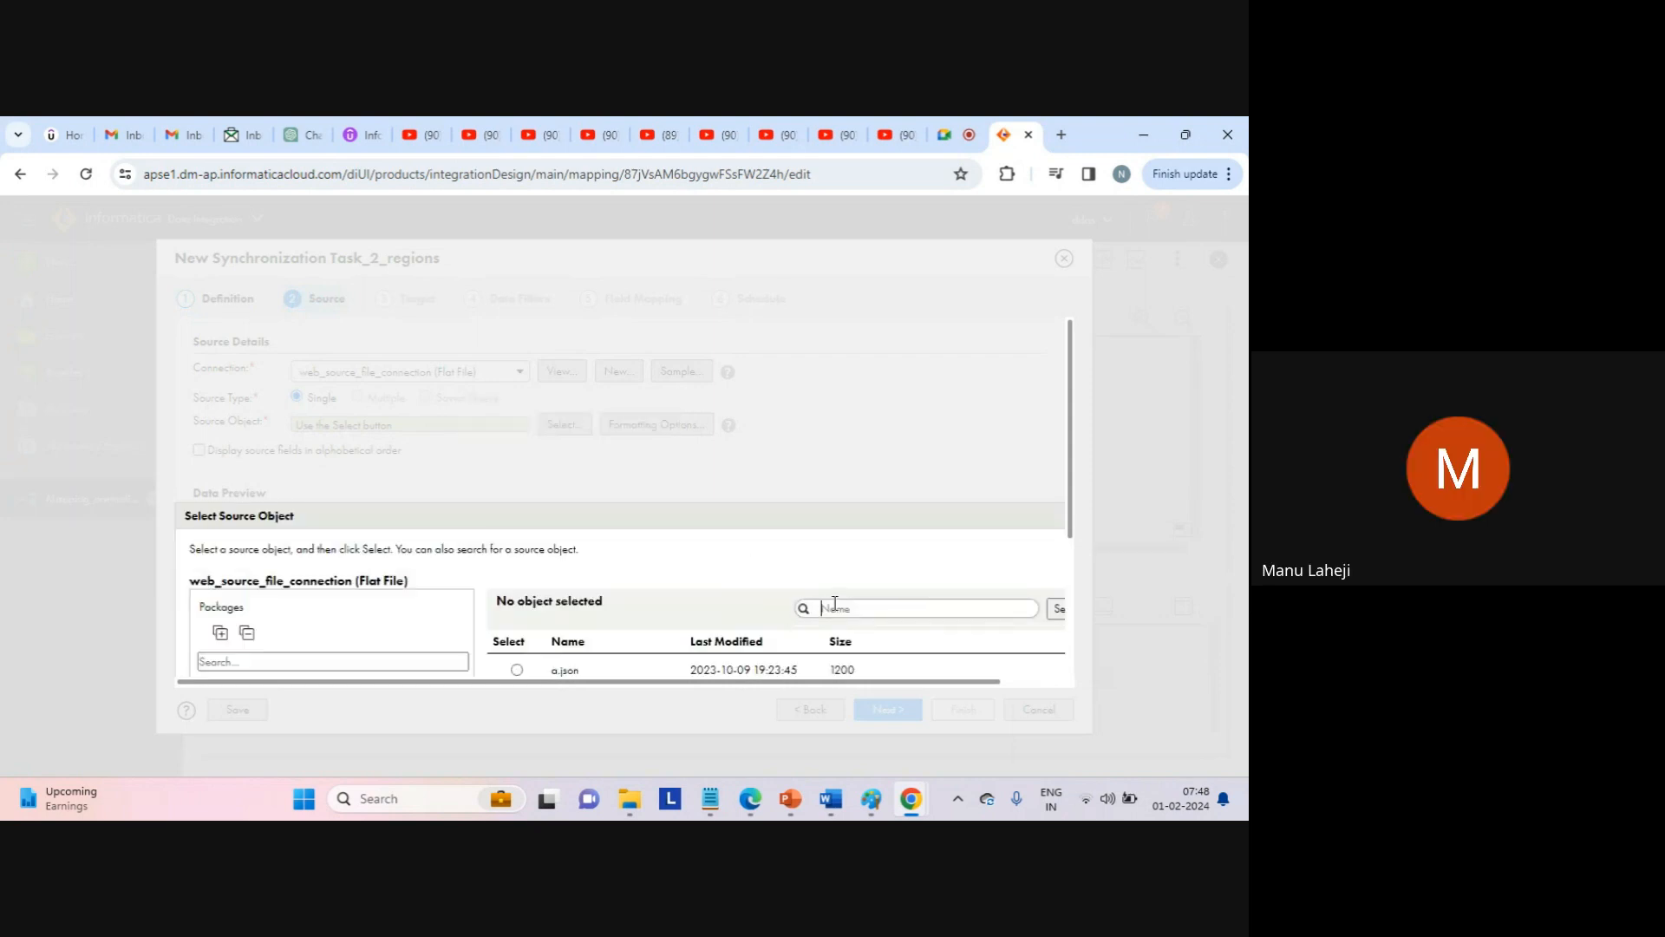
text(sea)
click(1058, 608)
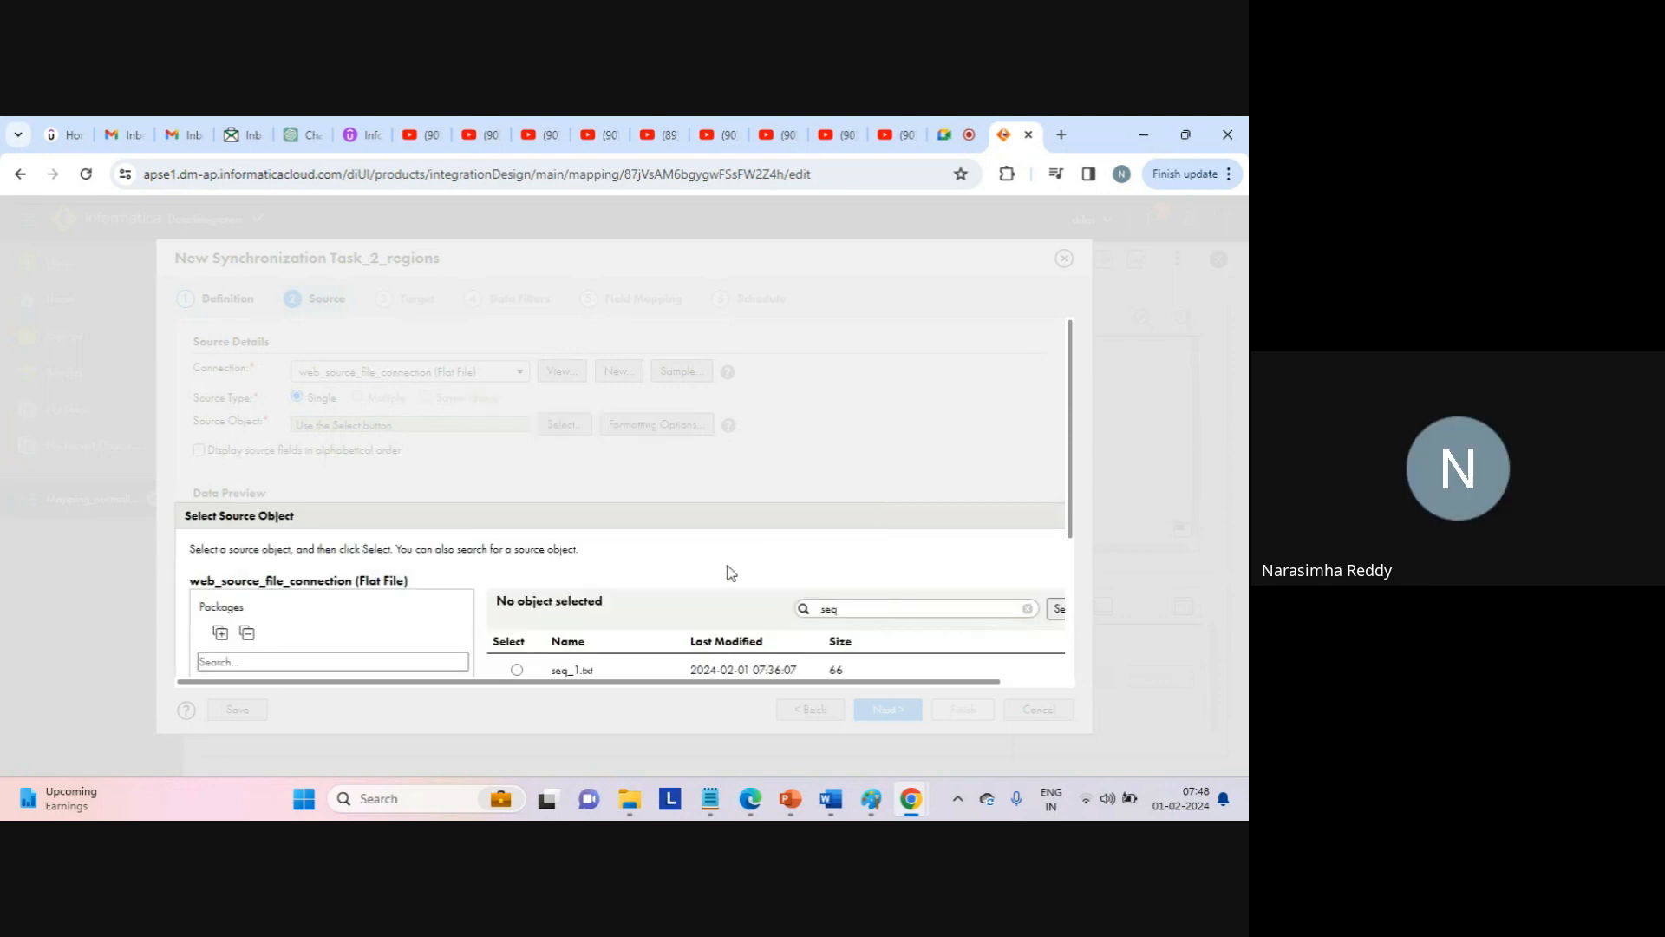
click(517, 669)
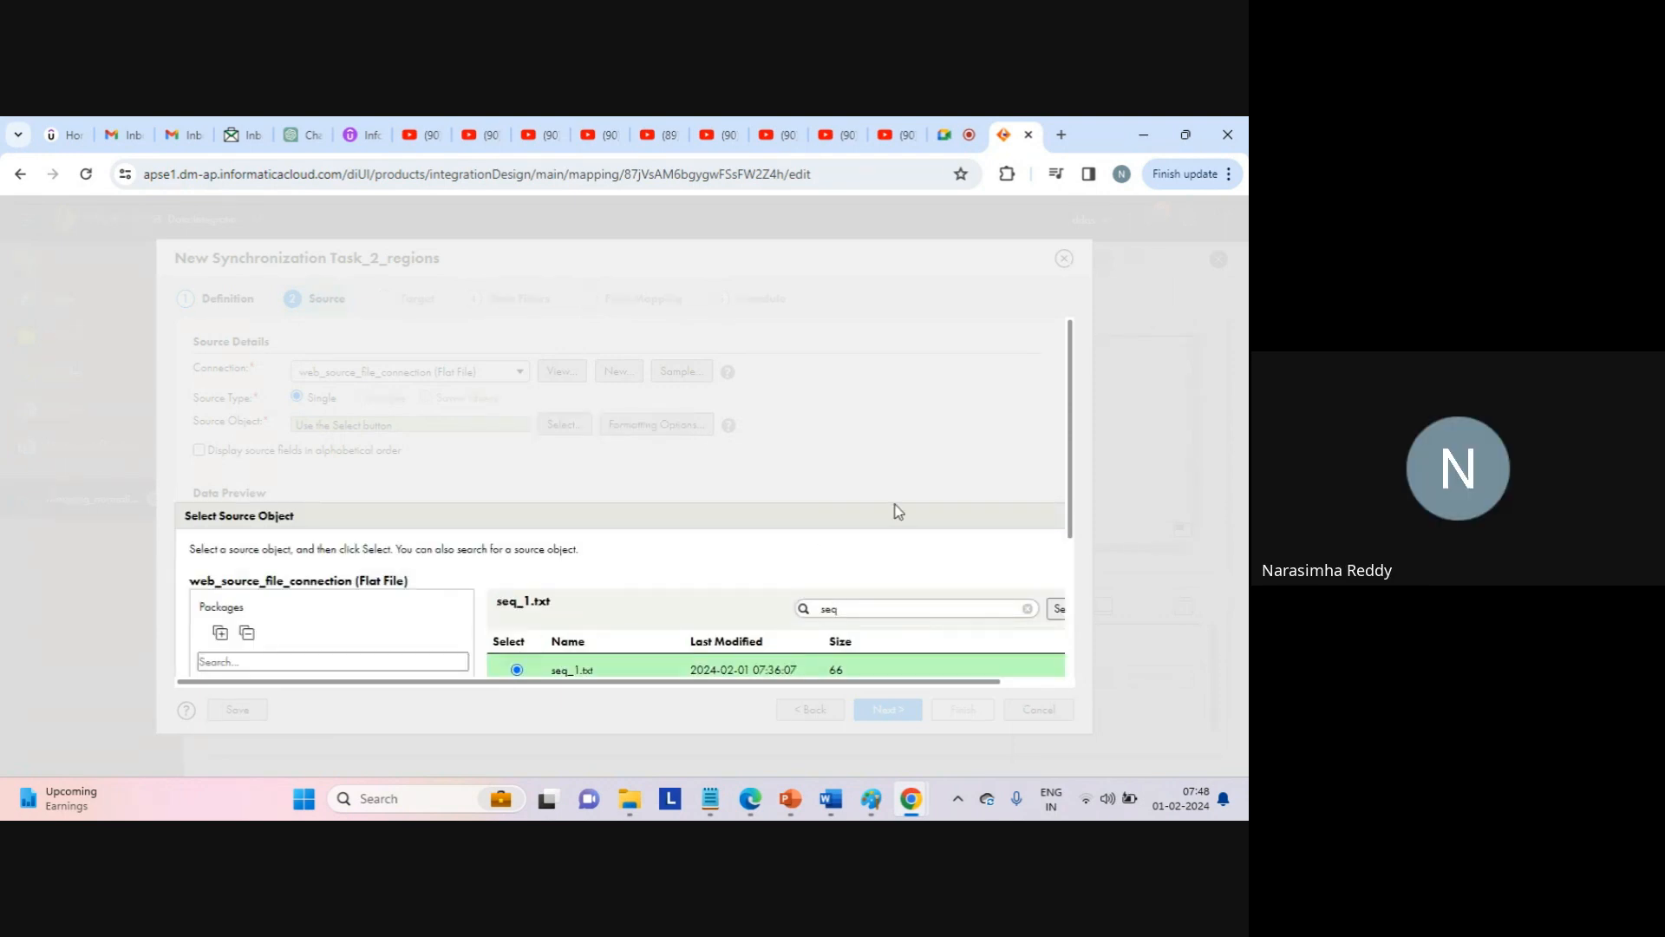
drag(1073, 480, 1069, 572)
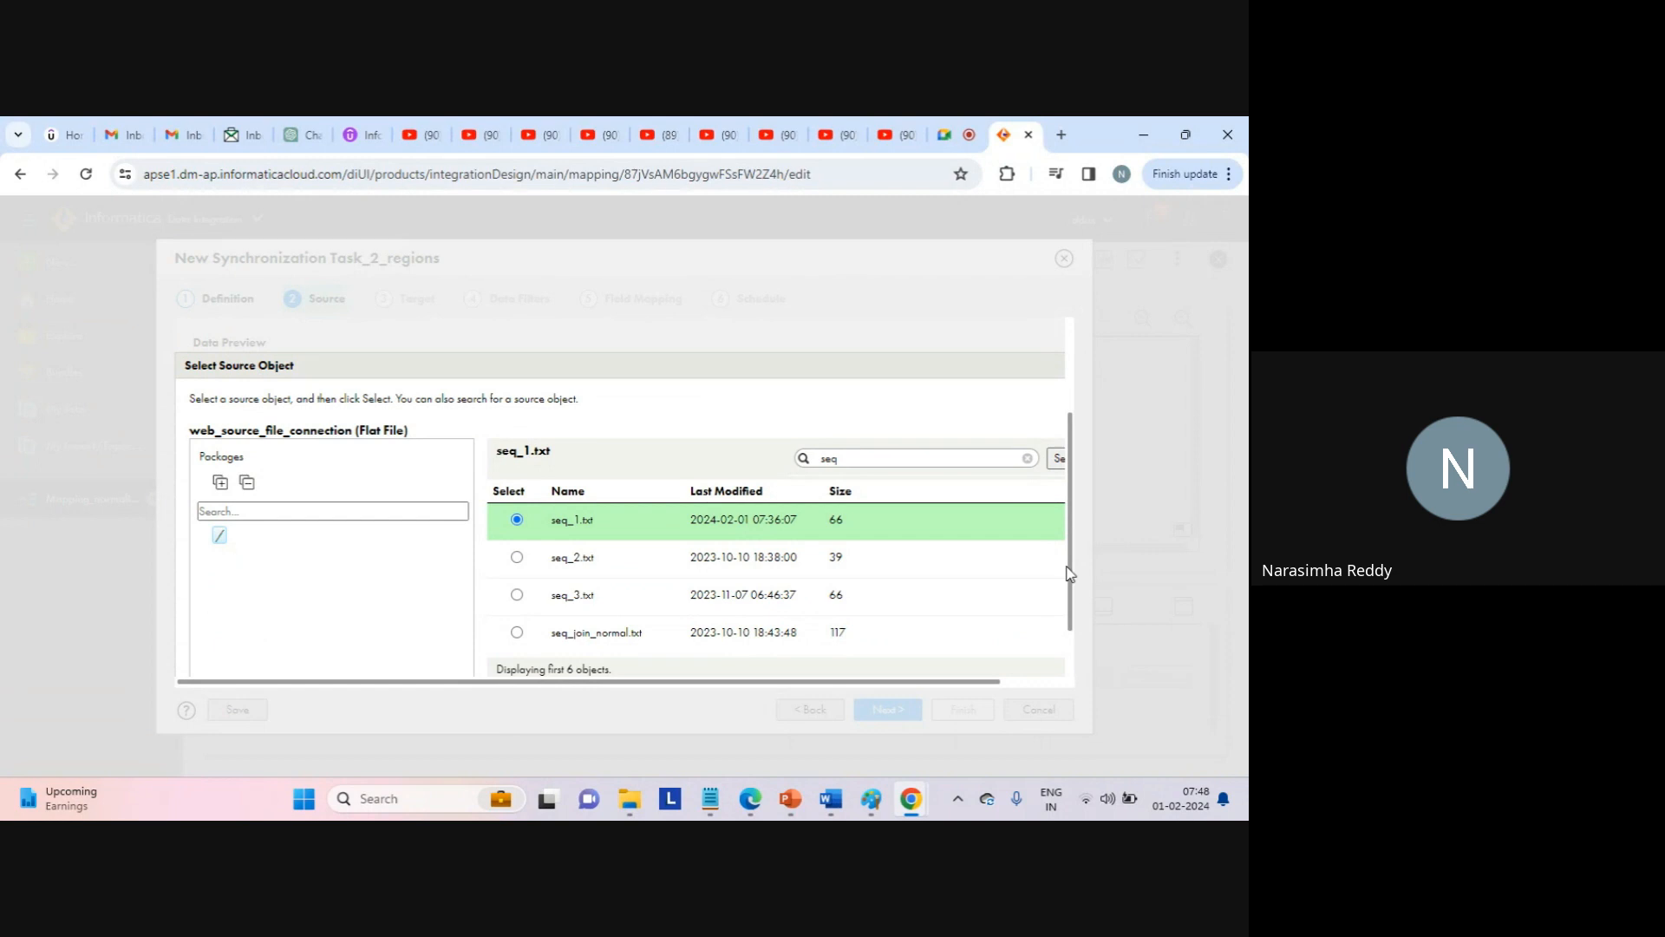
scroll(1072, 576, down, 1)
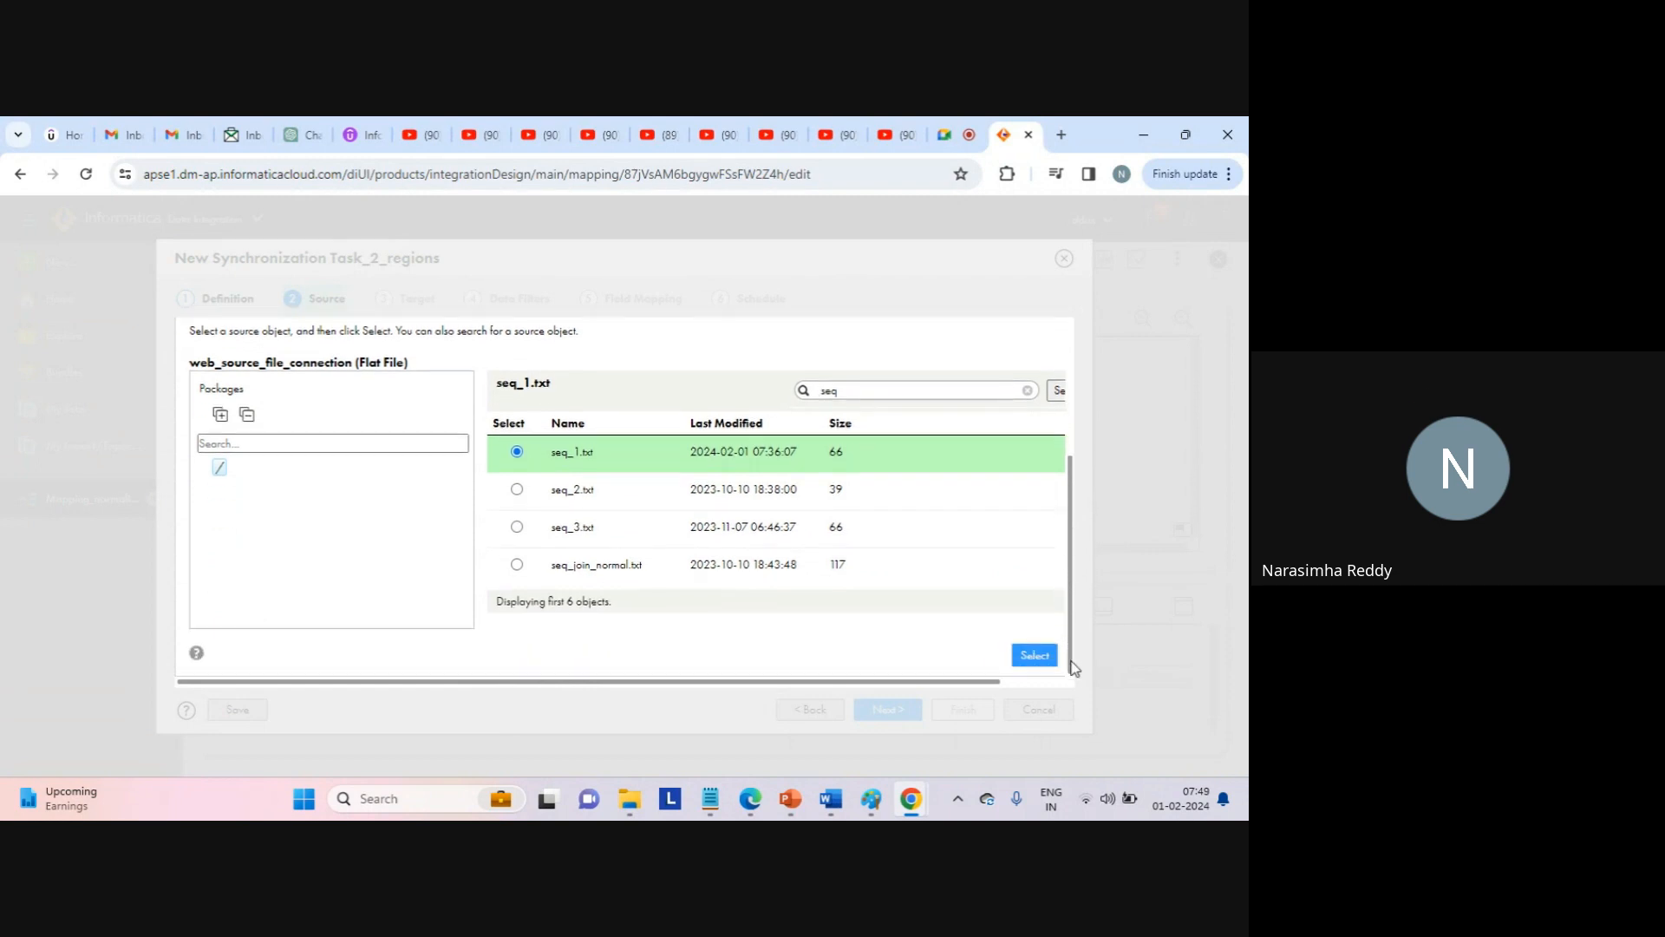
click(1033, 657)
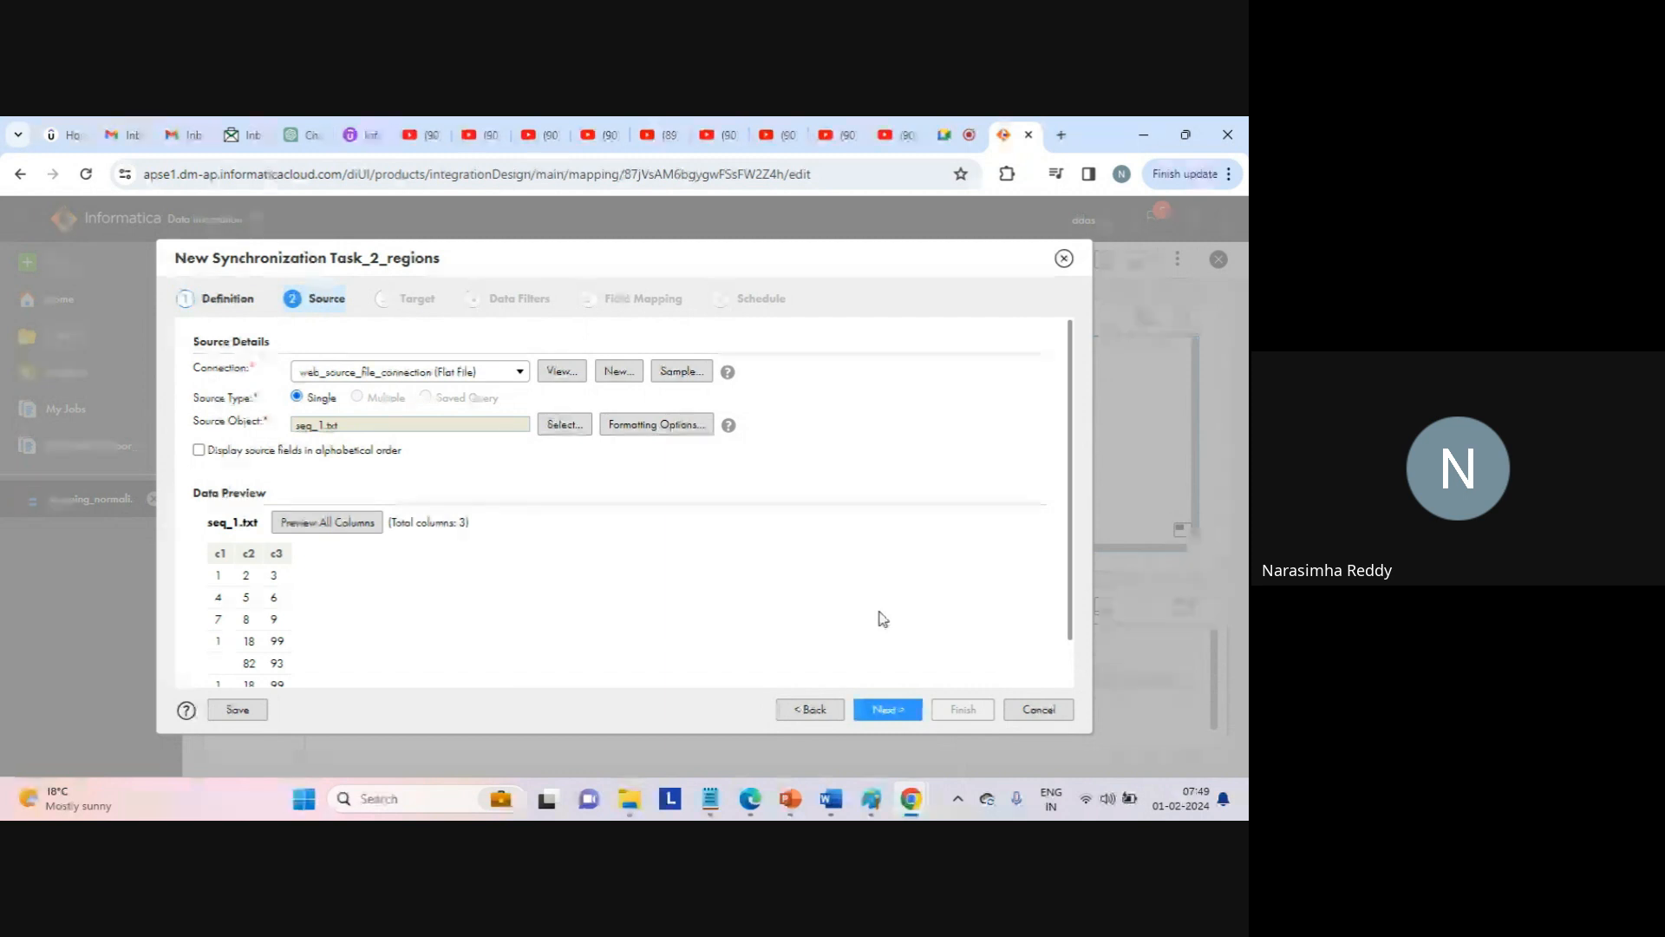
Advance past the seq_1.txt c1, c2, c3 preview to Target Details.
click(889, 709)
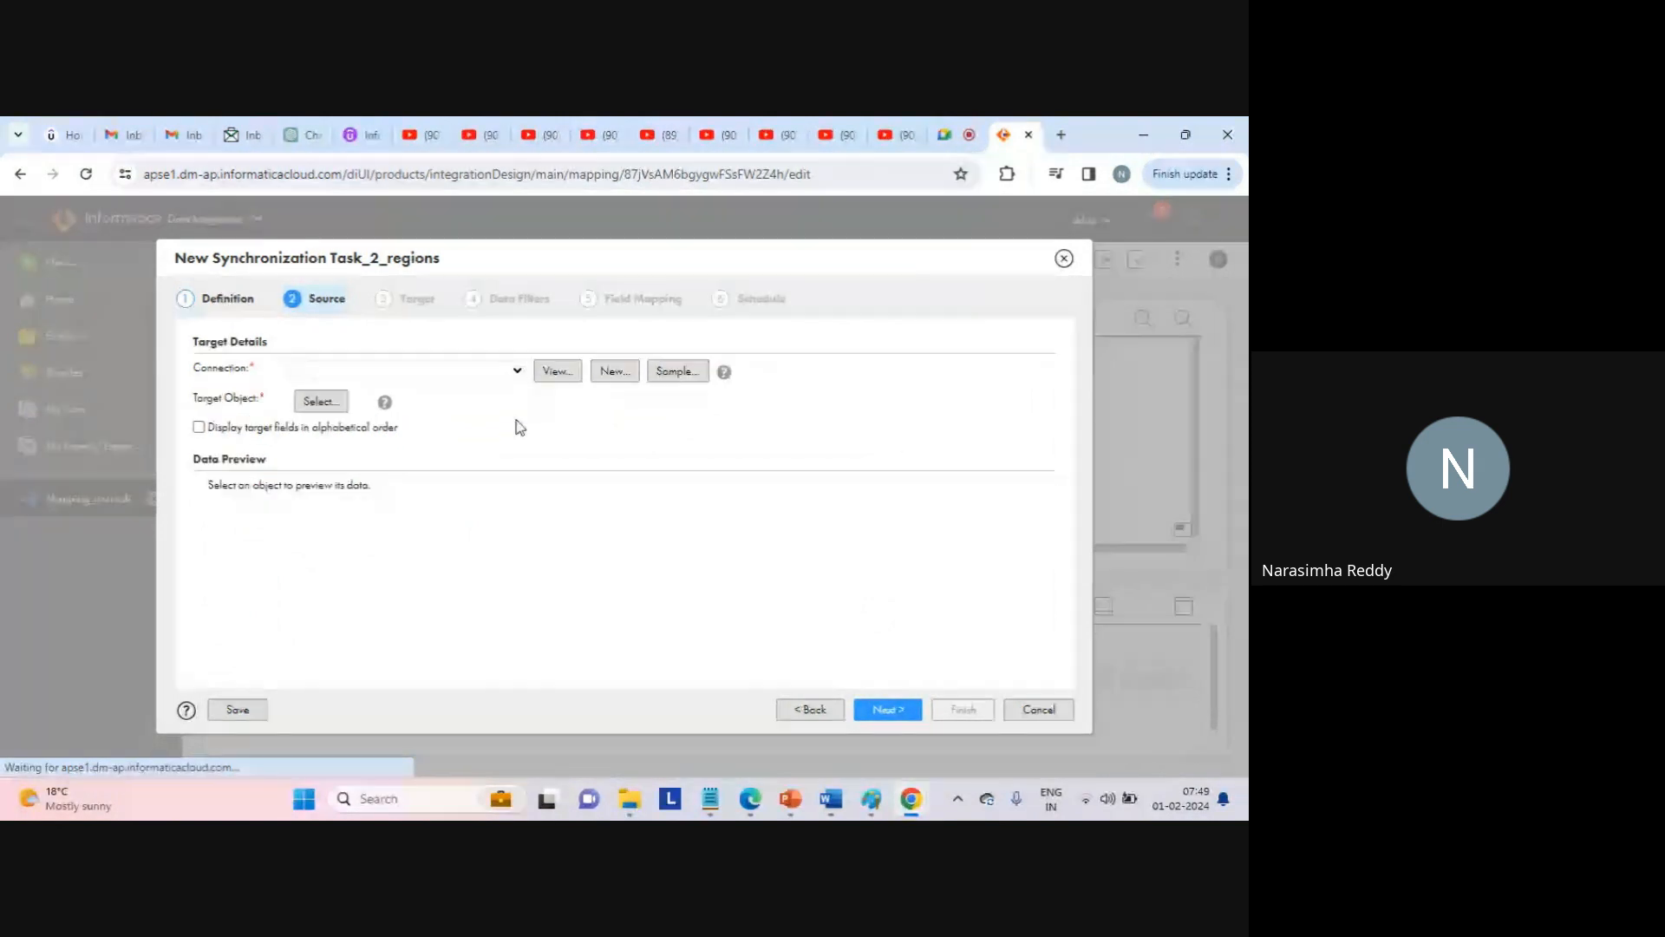
Use web_target_file_connection as the target connection and aggregator_count.txt as the target object.
click(487, 371)
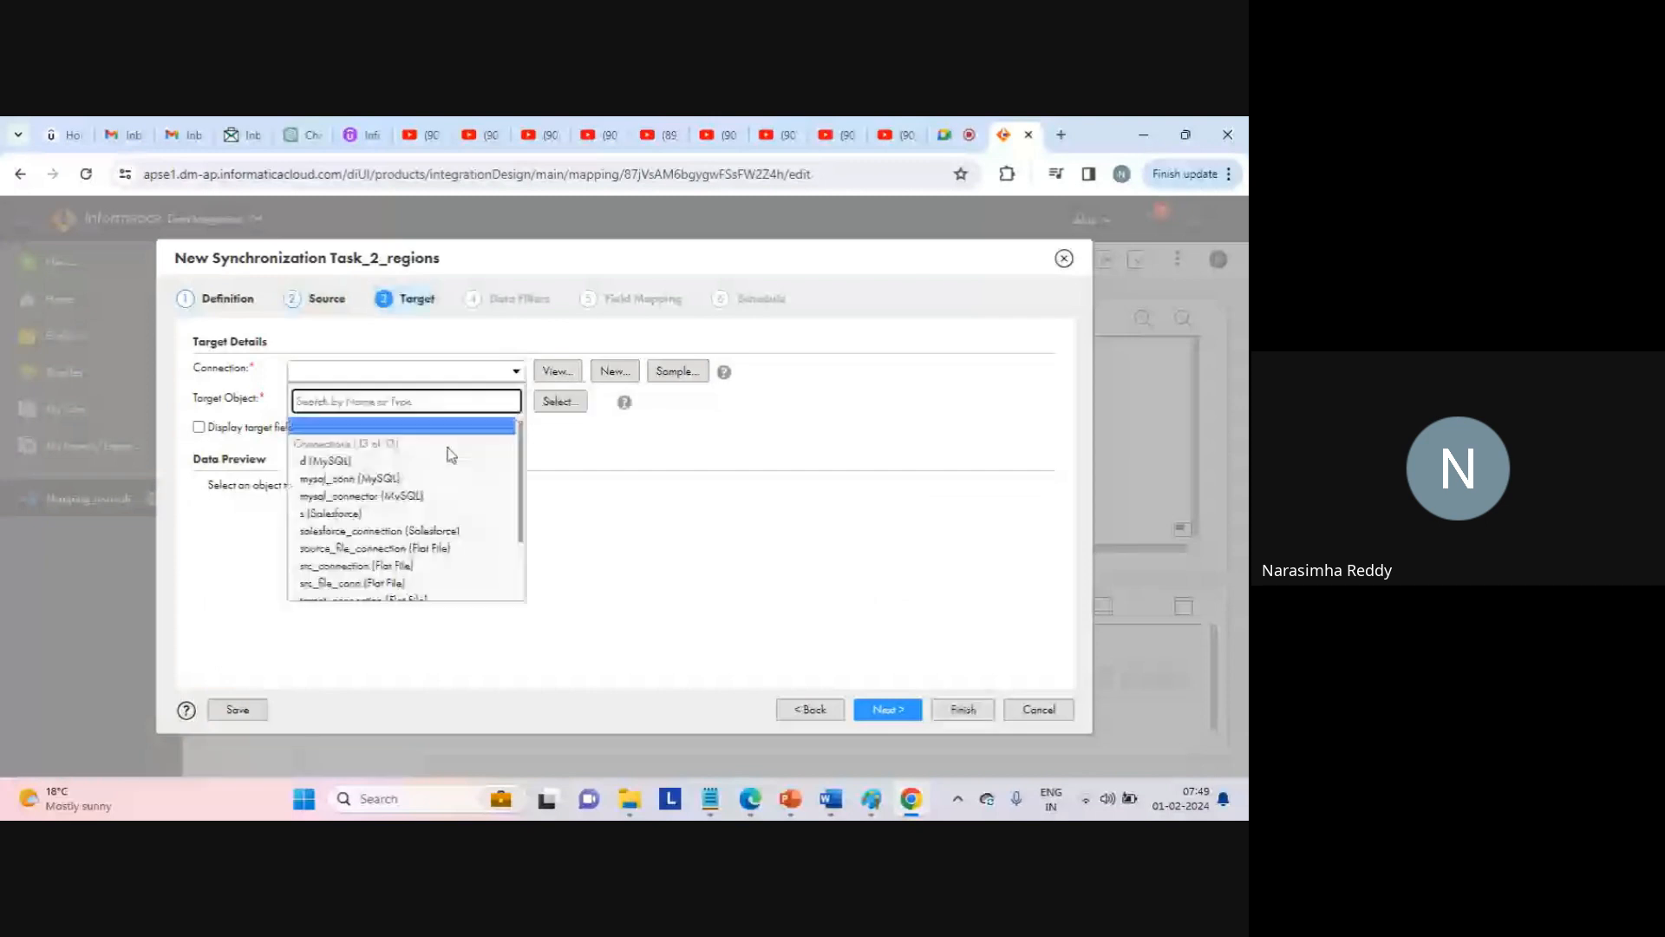
scroll(517, 523, down, 3)
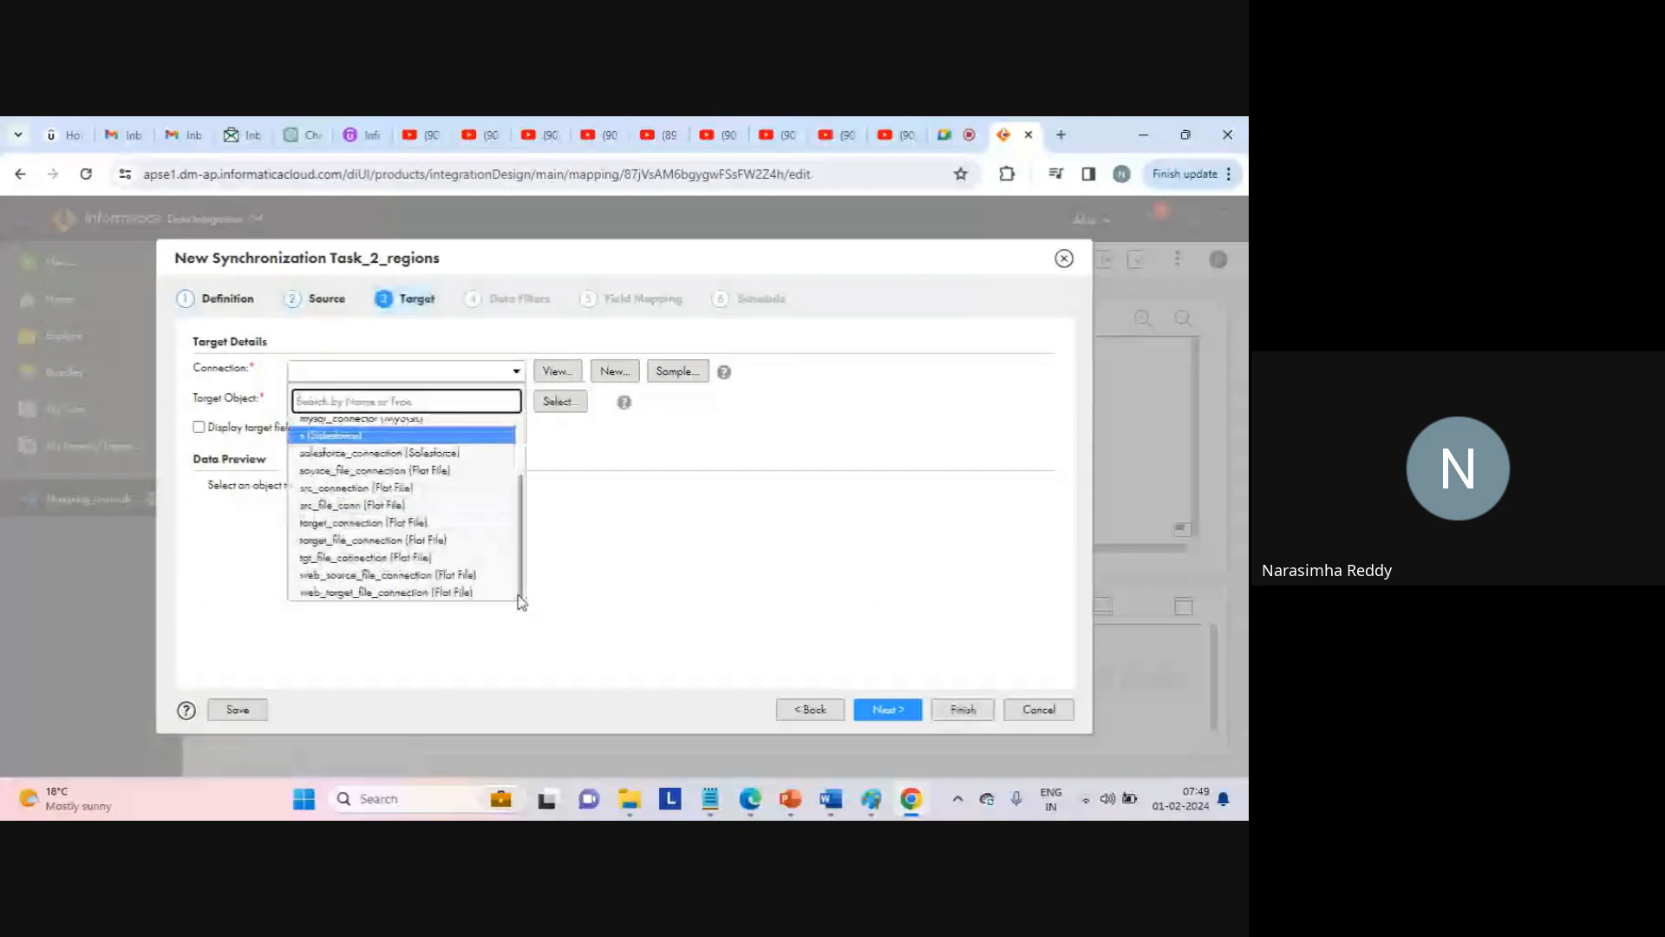
click(408, 552)
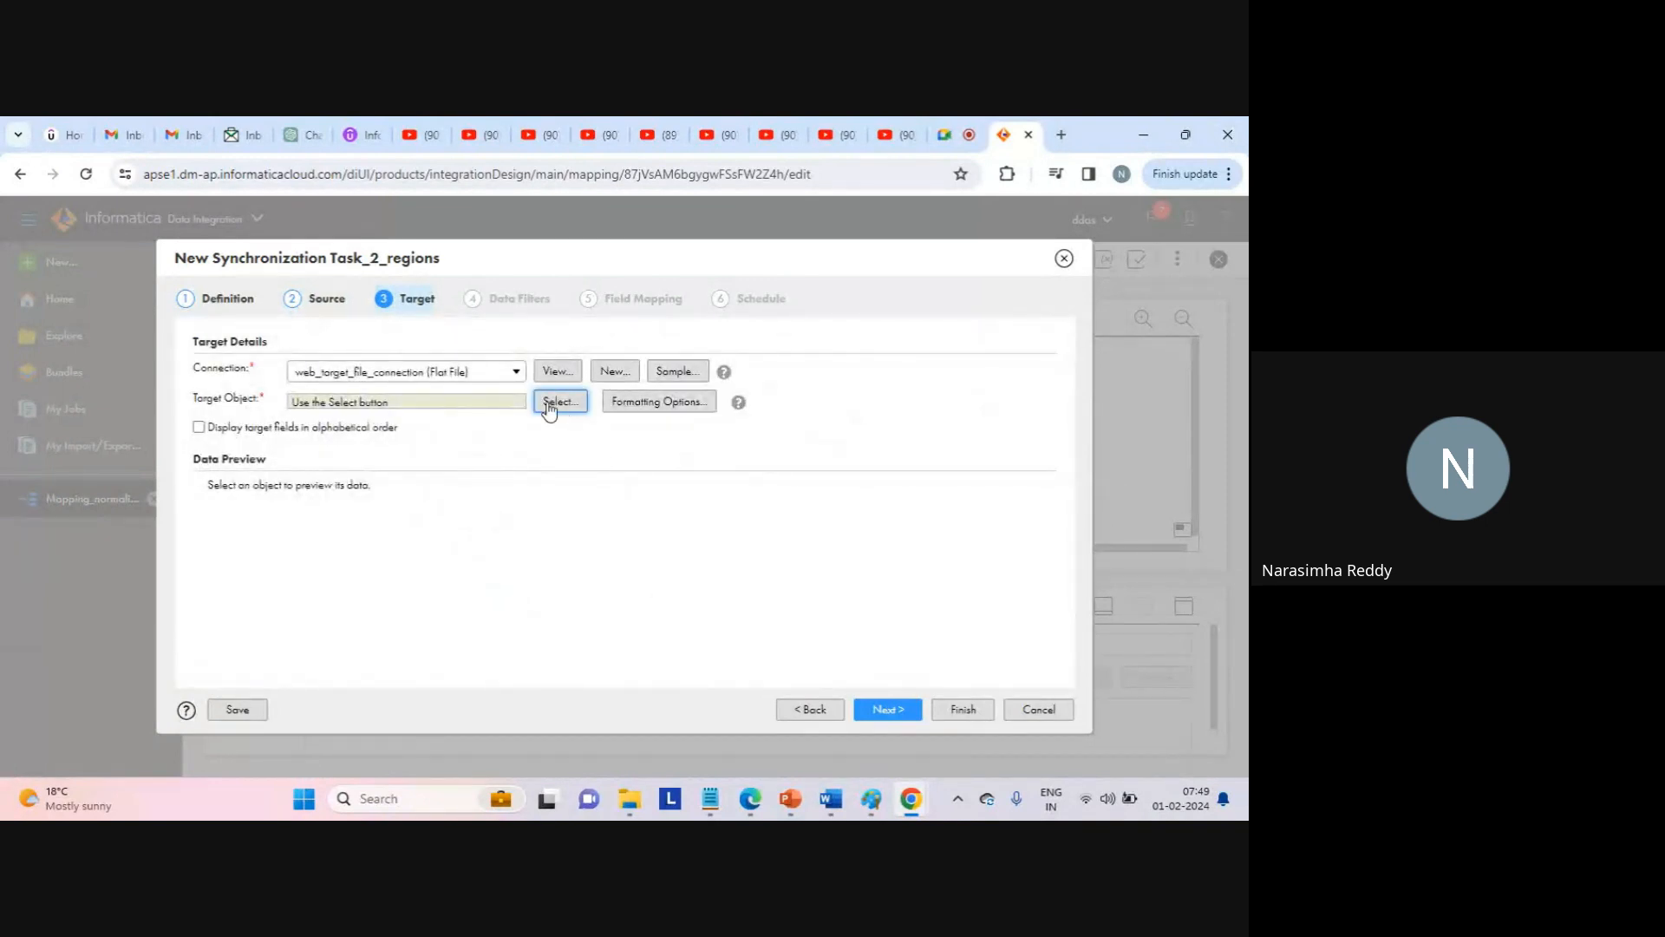
click(548, 403)
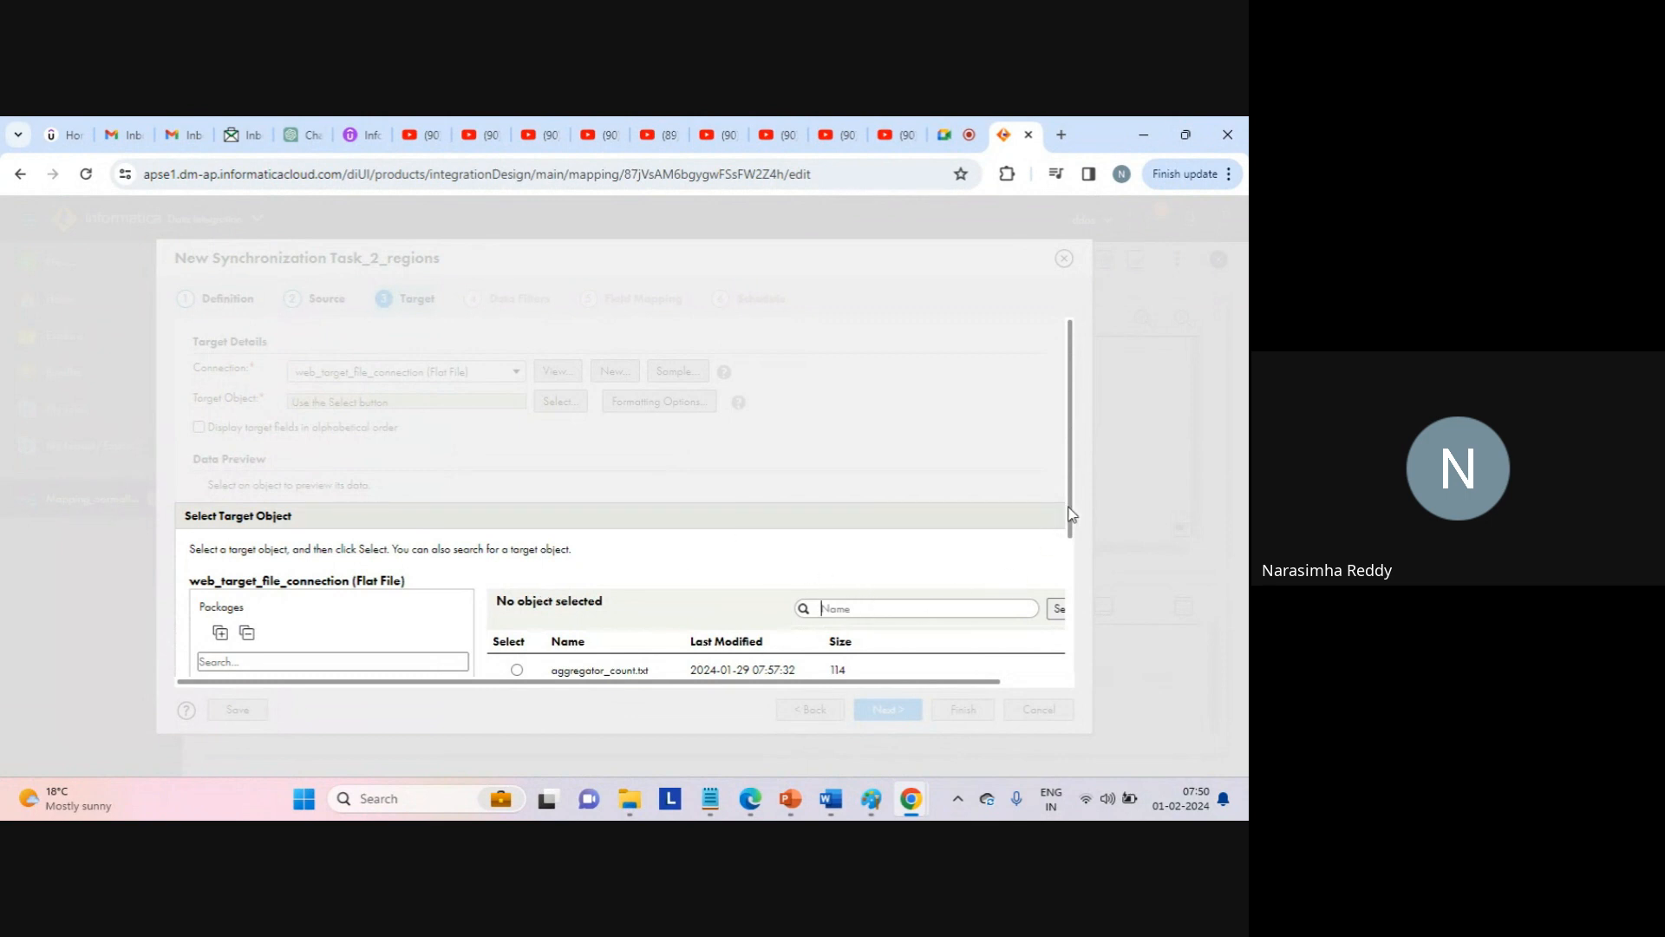
scroll(1070, 520, down, 1)
click(518, 614)
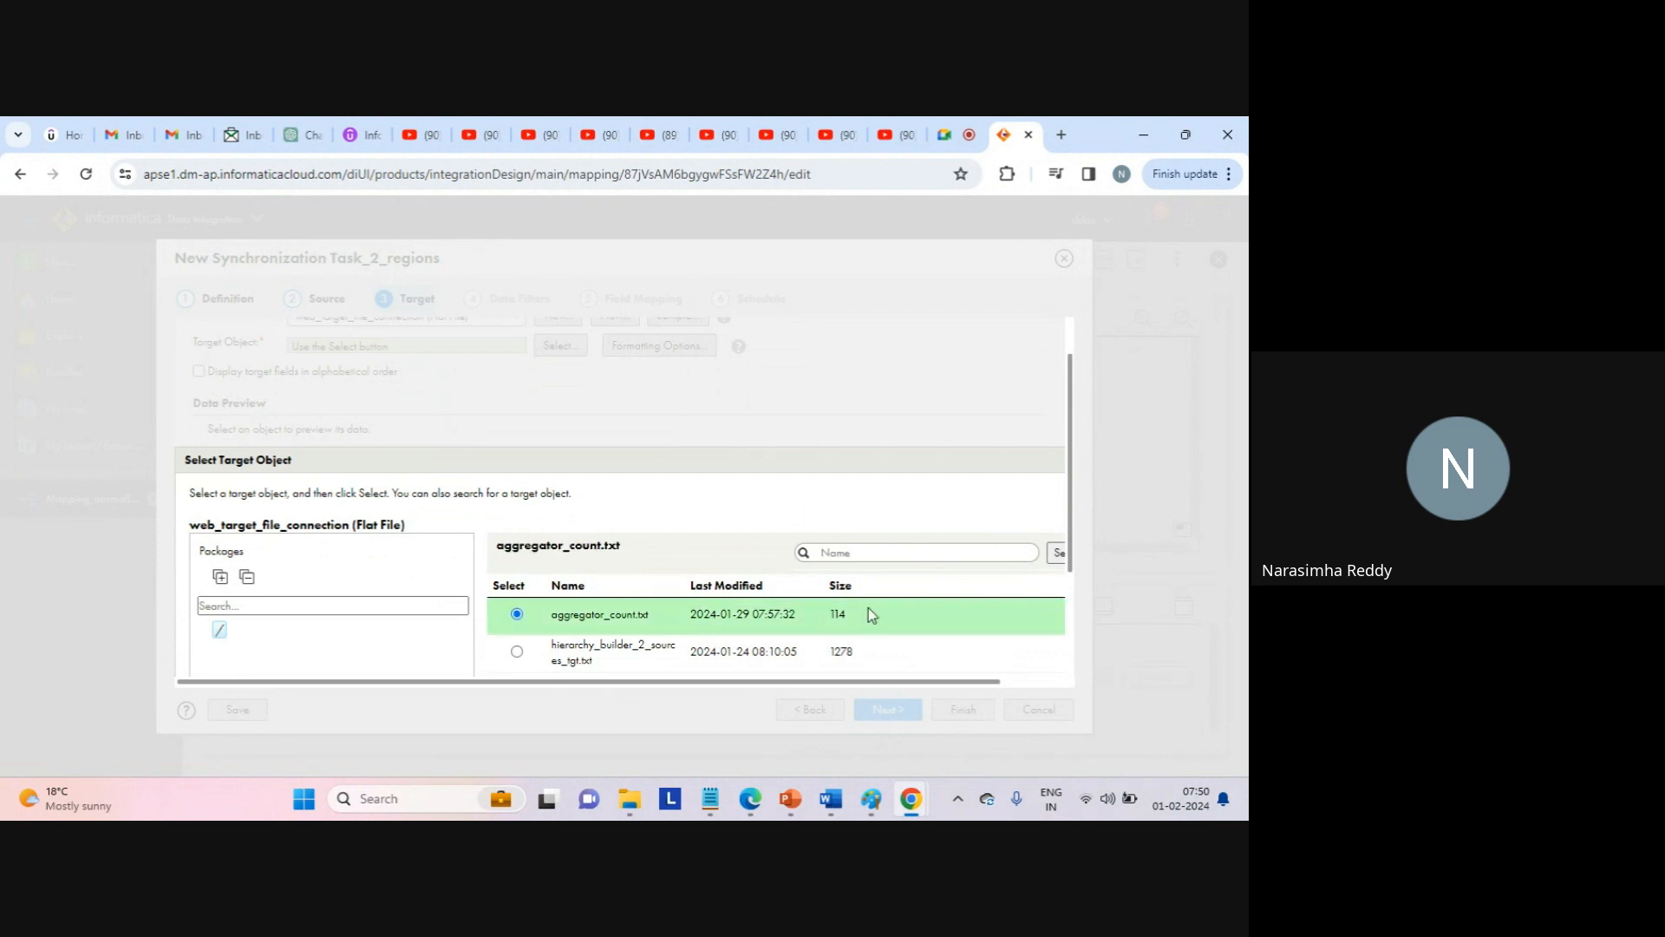
scroll(1075, 520, down, 3)
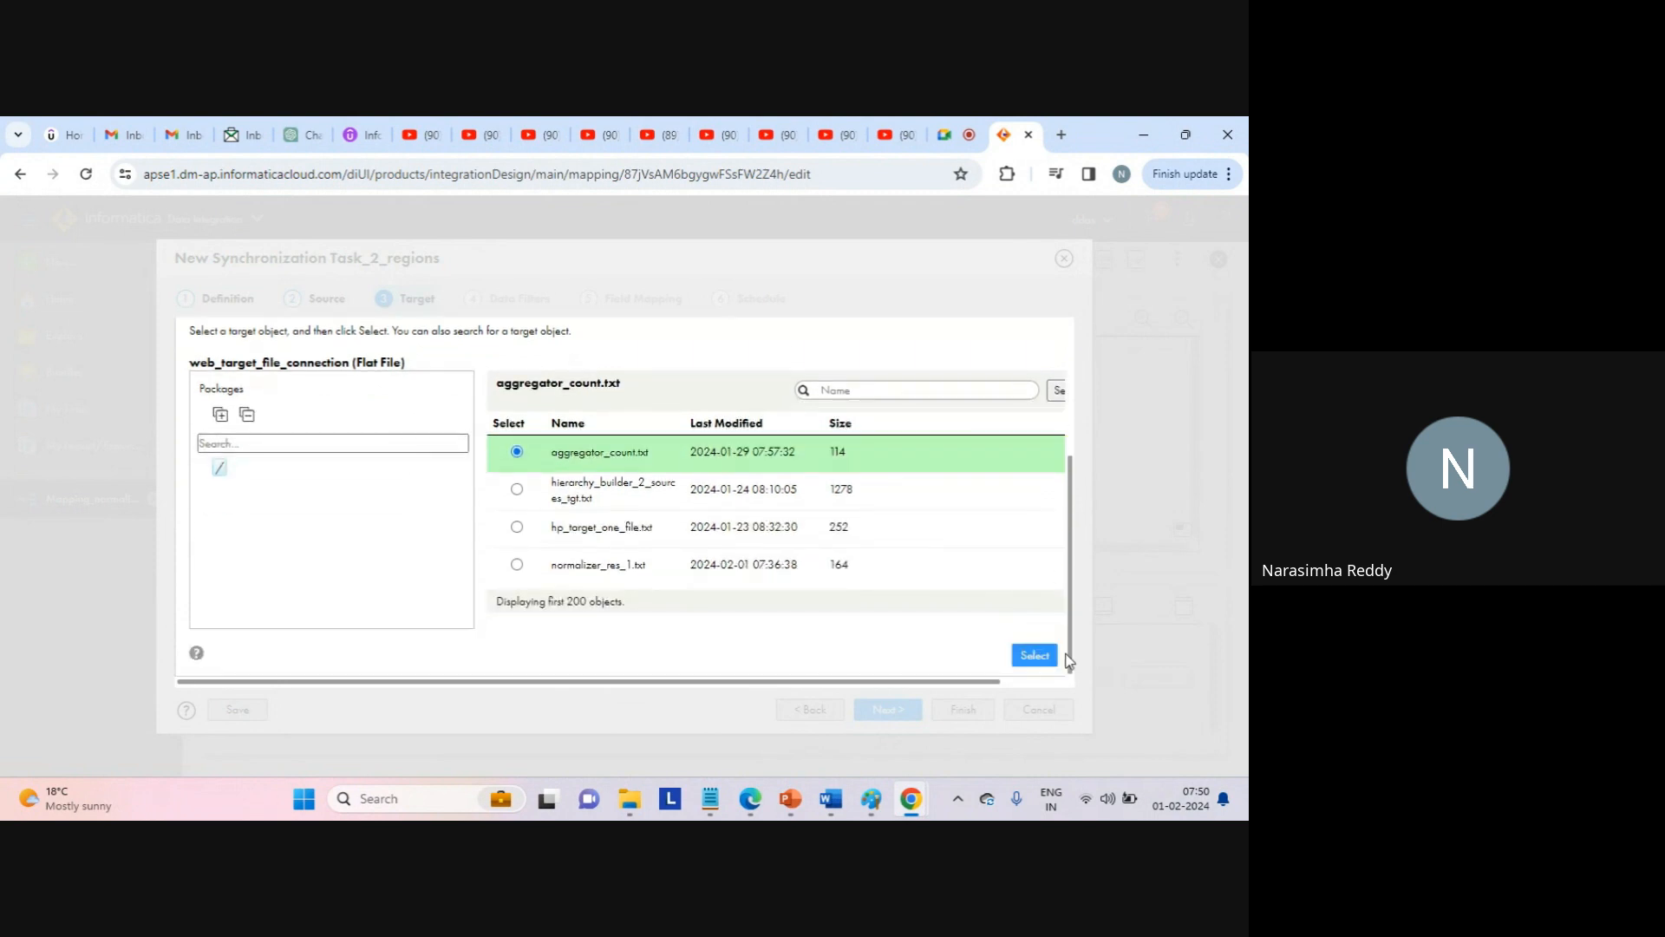
click(1034, 656)
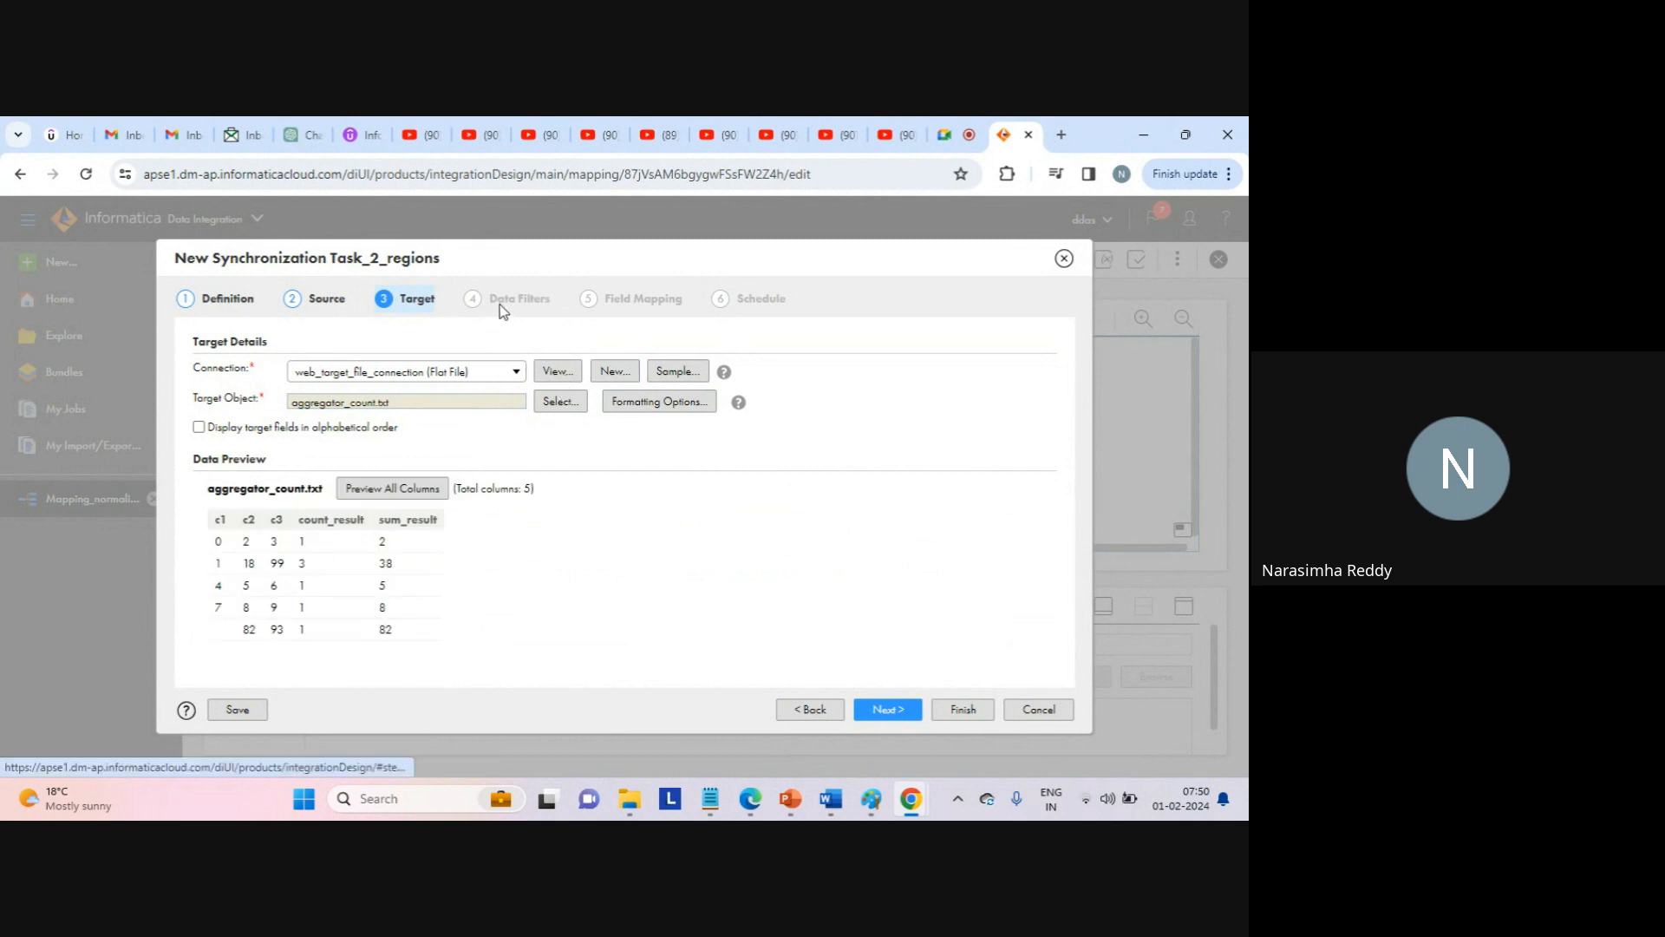
Create a c1>1 data filter on seq_1.txt, then advance to Field Mapping.
click(878, 711)
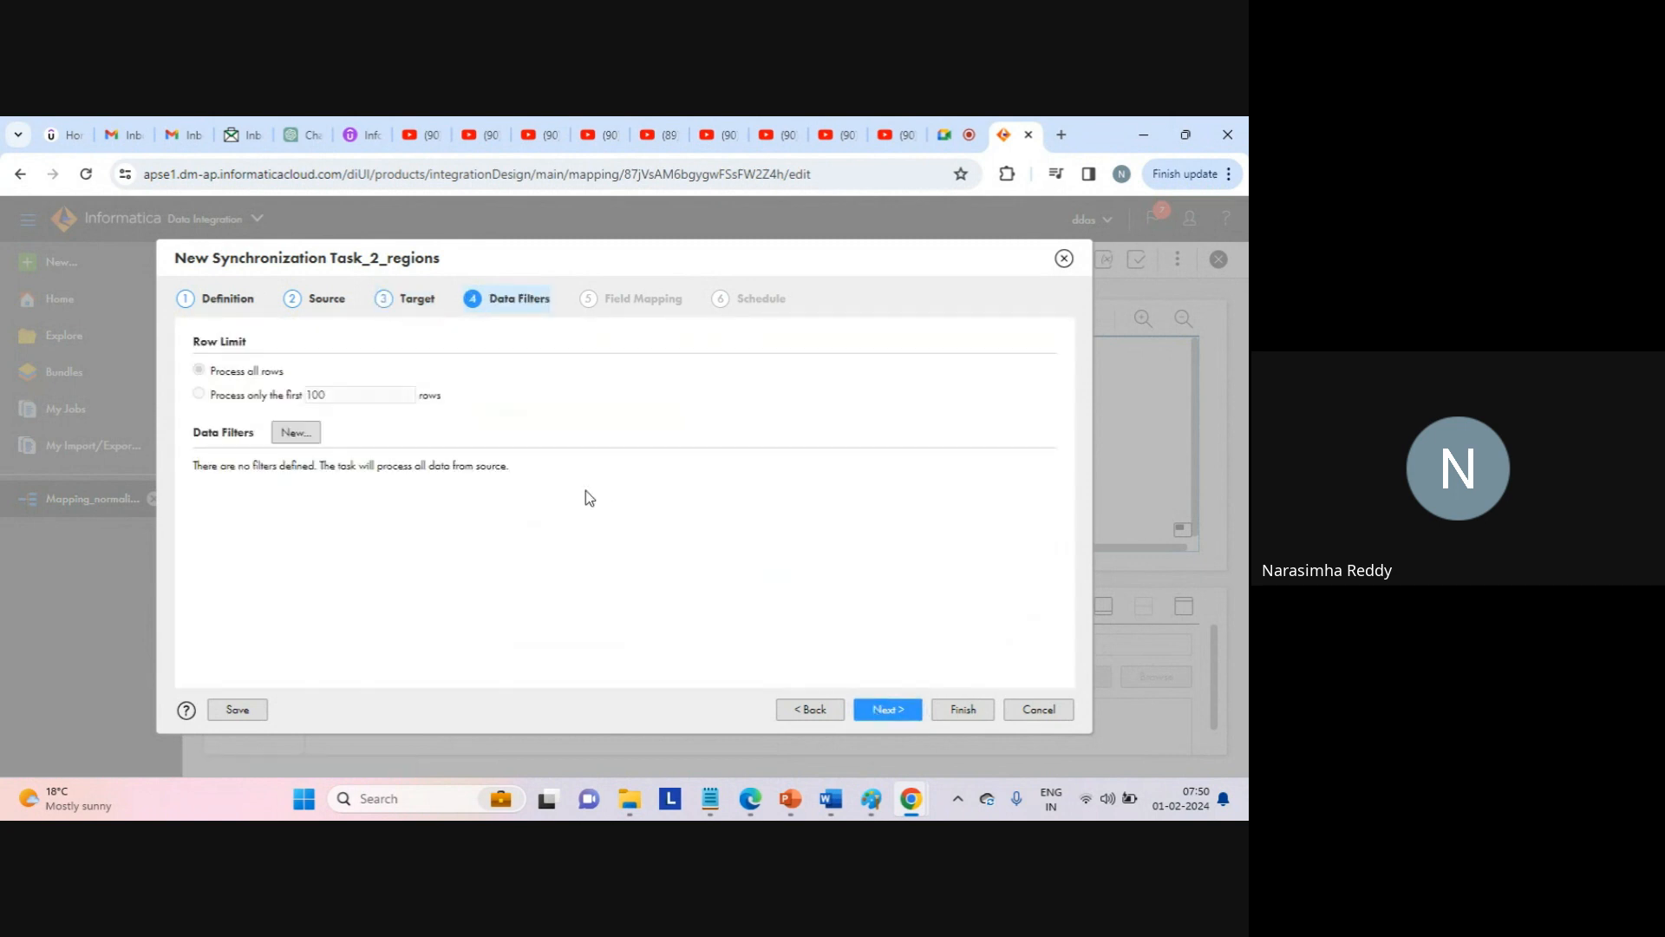
click(298, 438)
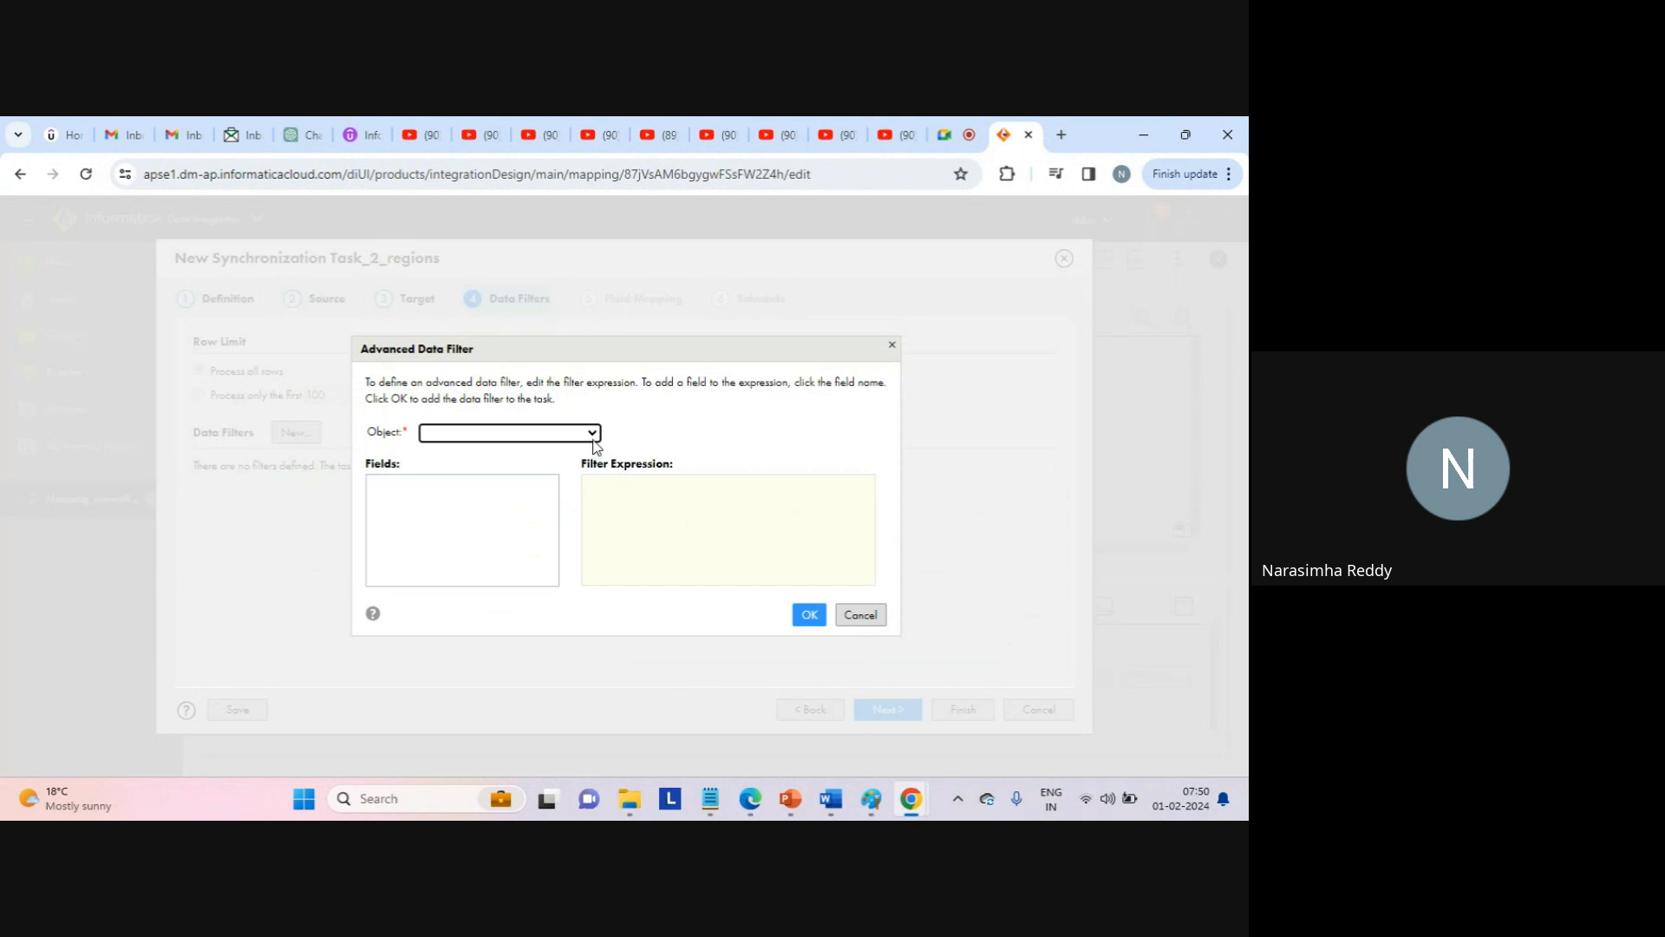
click(595, 432)
click(476, 470)
click(430, 488)
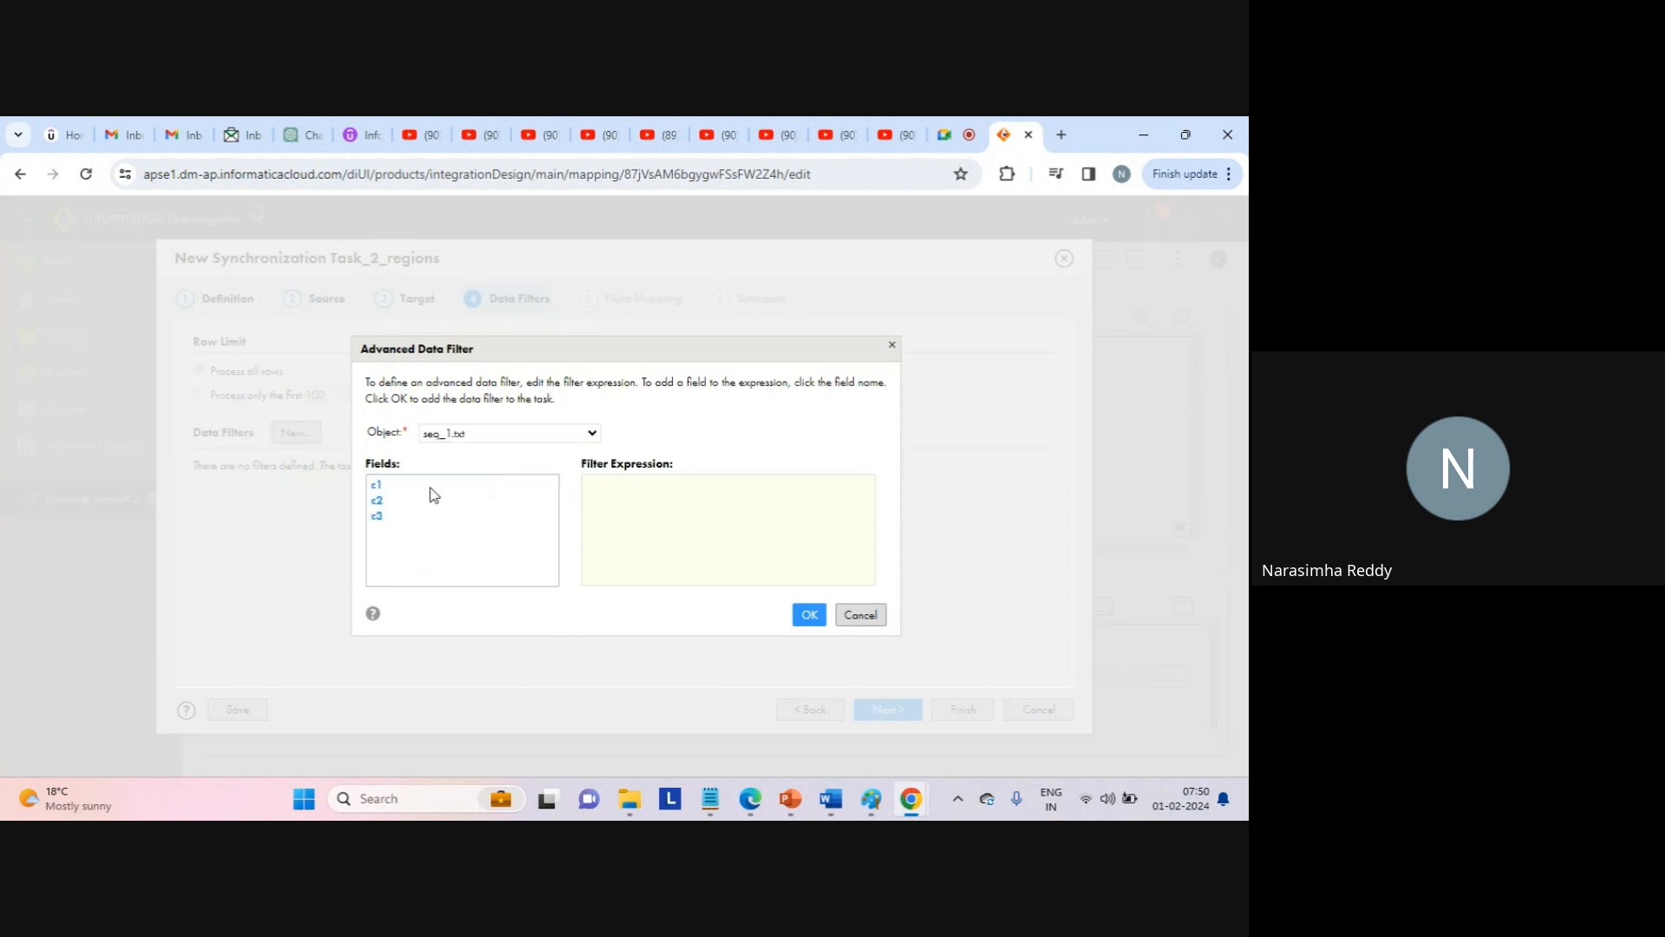
click(377, 485)
click(625, 486)
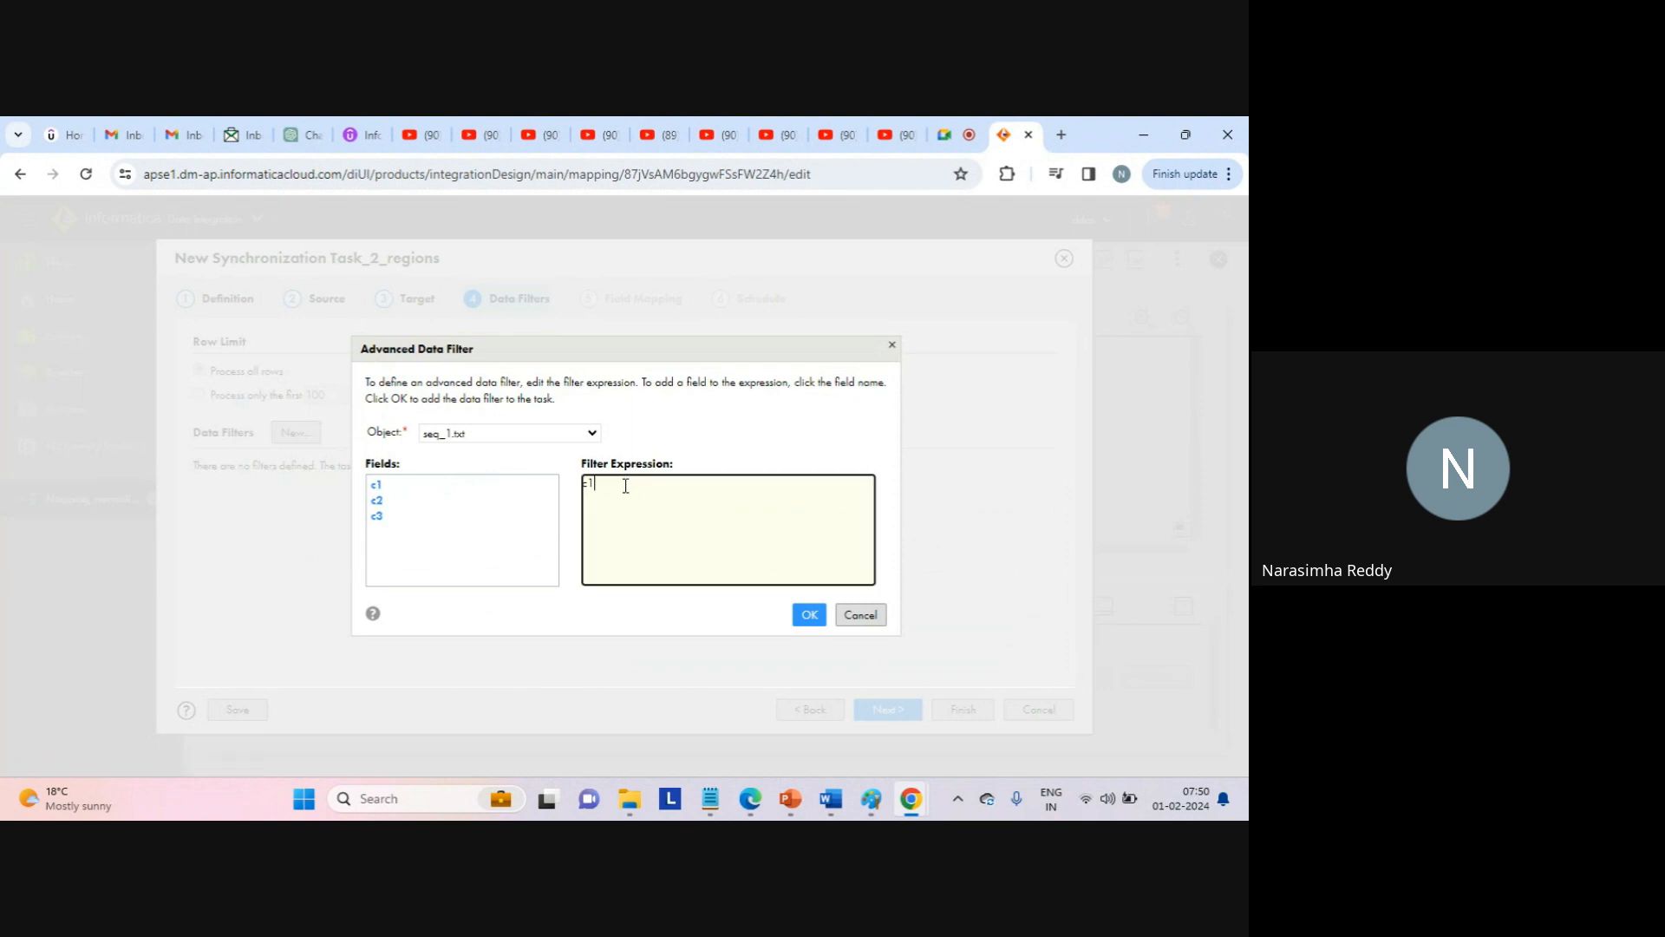
text(>1)
click(810, 617)
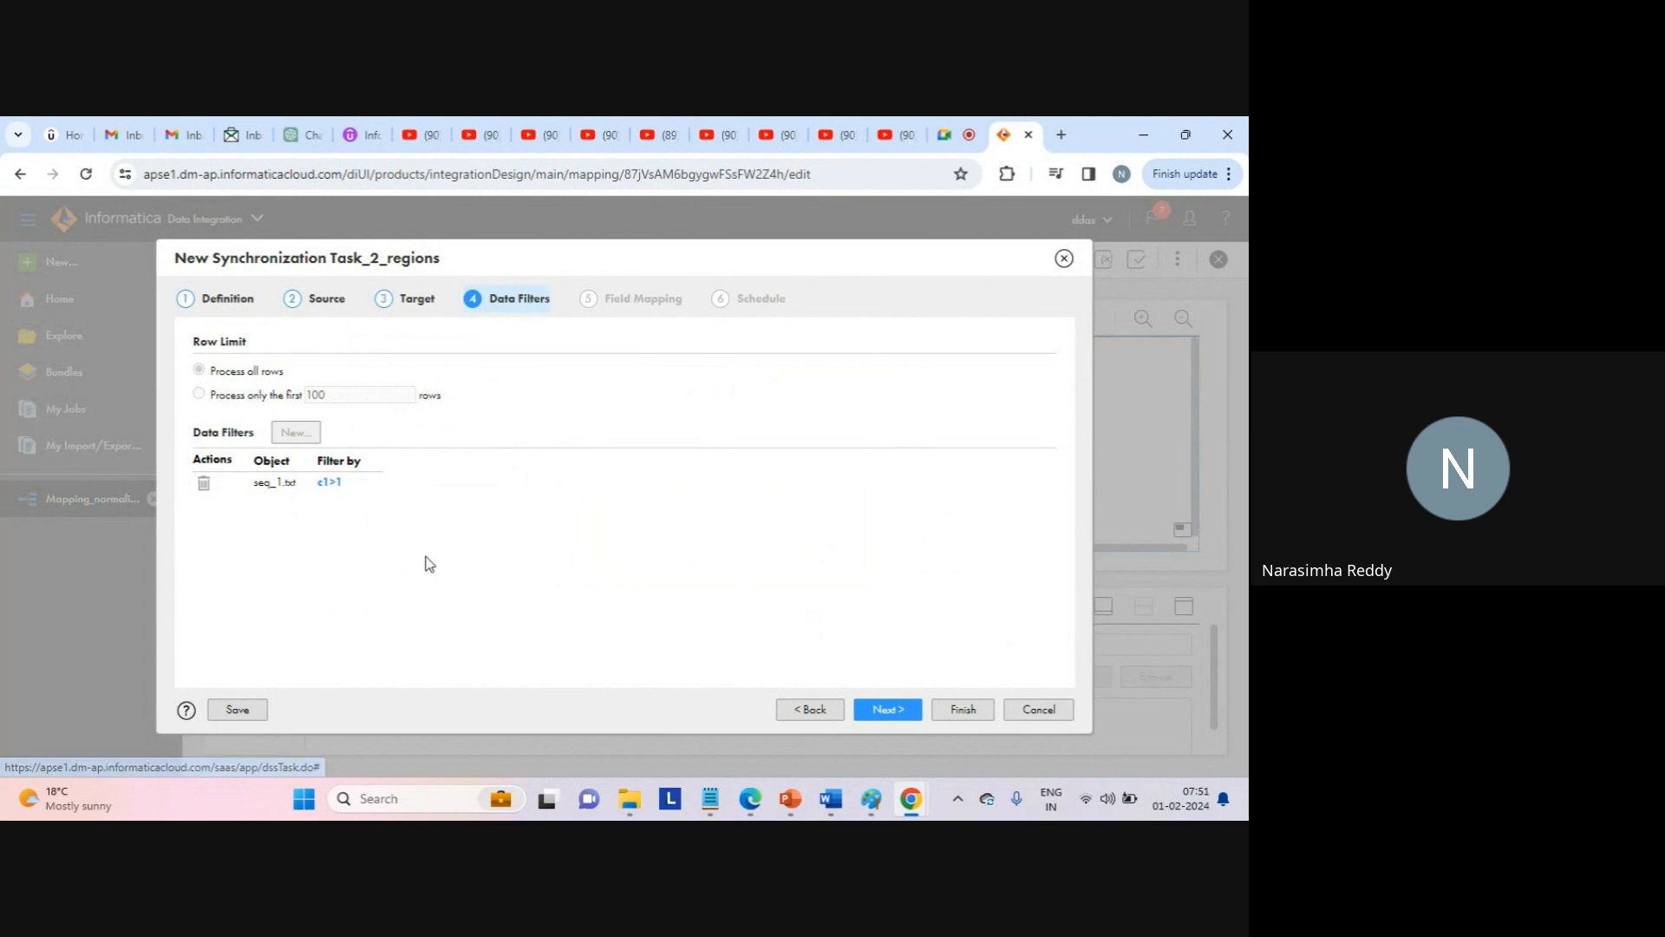
click(885, 710)
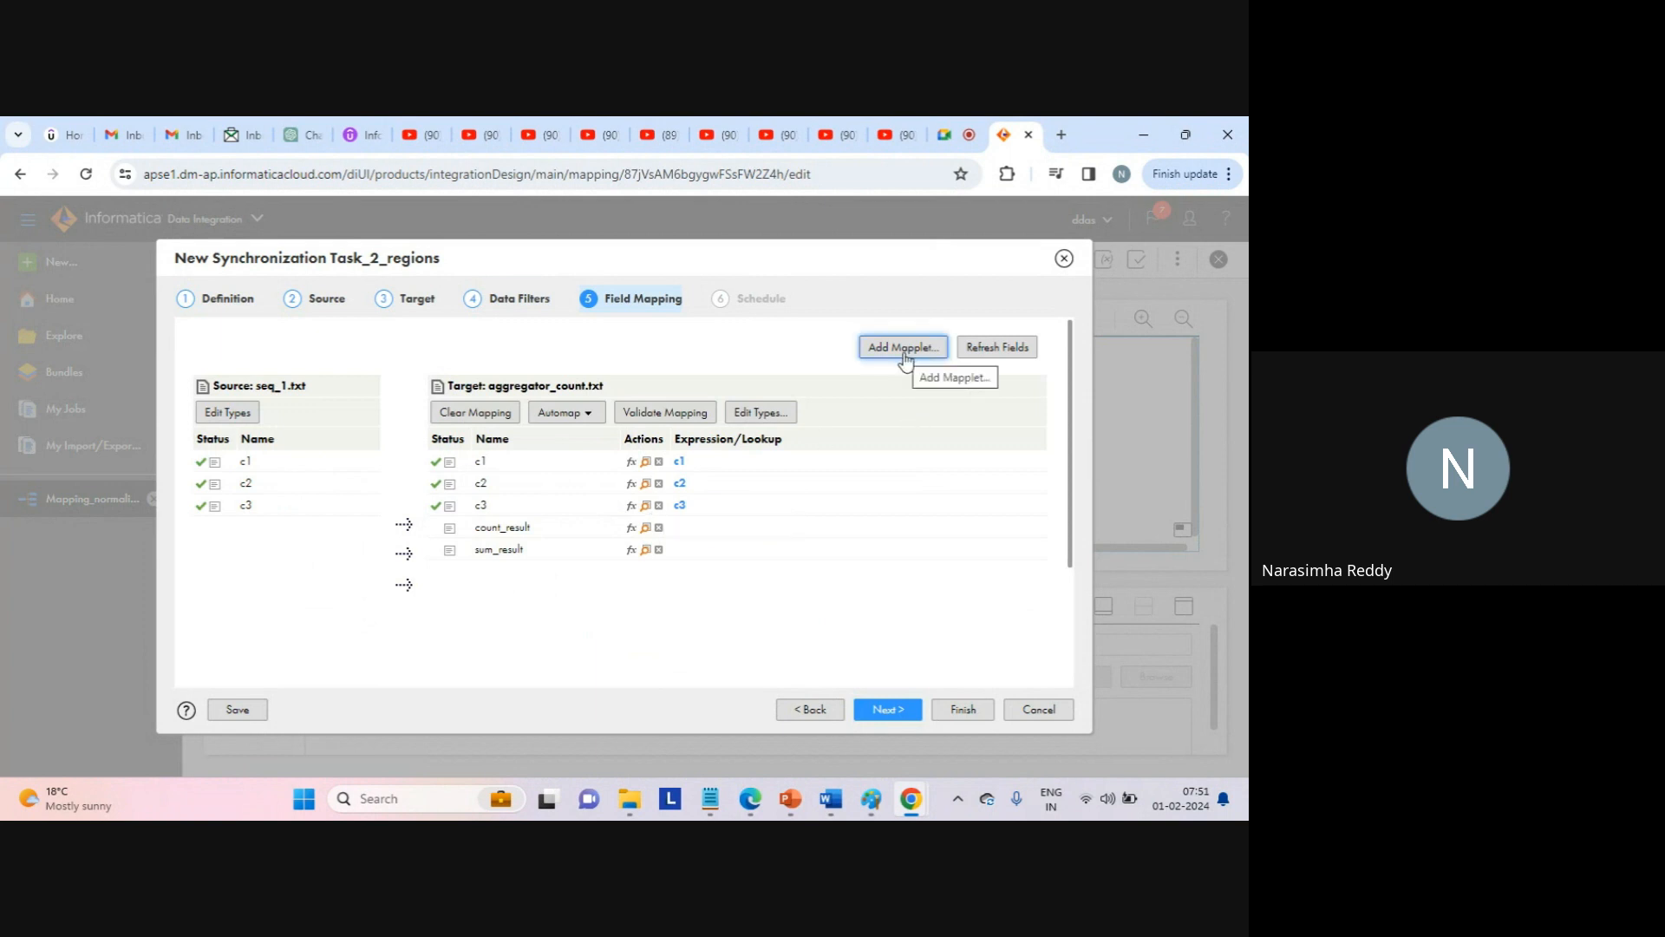
Accept the c1, c2, c3 mapping to aggregator_count.txt and advance to Schedule.
click(886, 708)
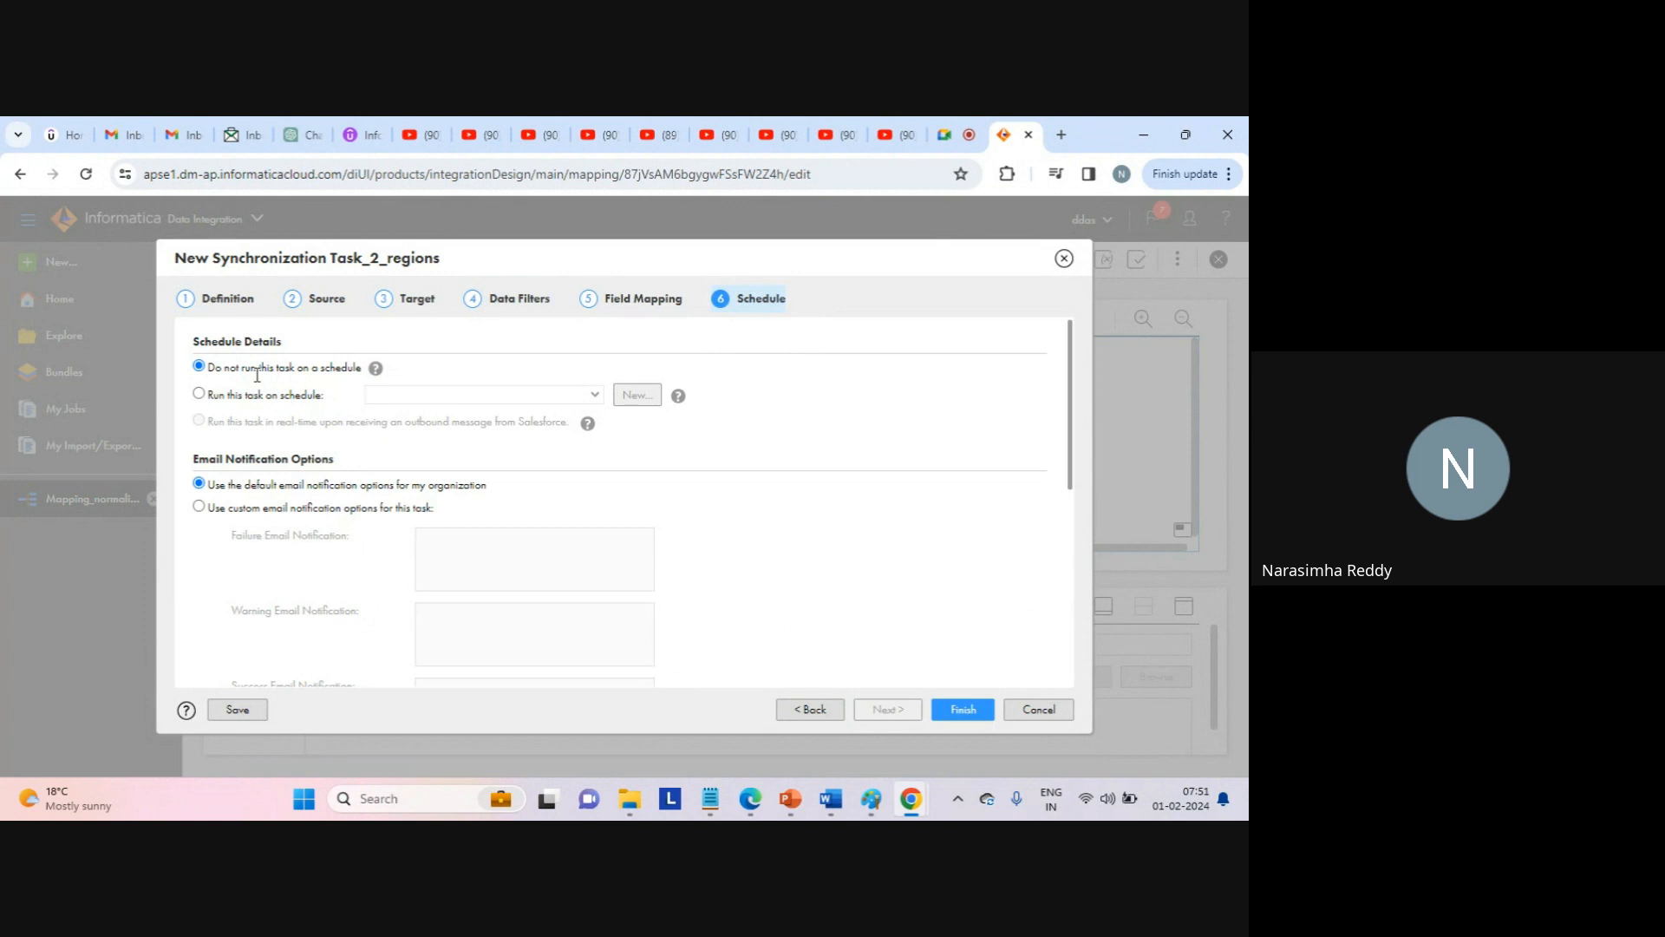
Check the schedule options, then set the task to not run on a schedule.
drag(229, 368, 359, 372)
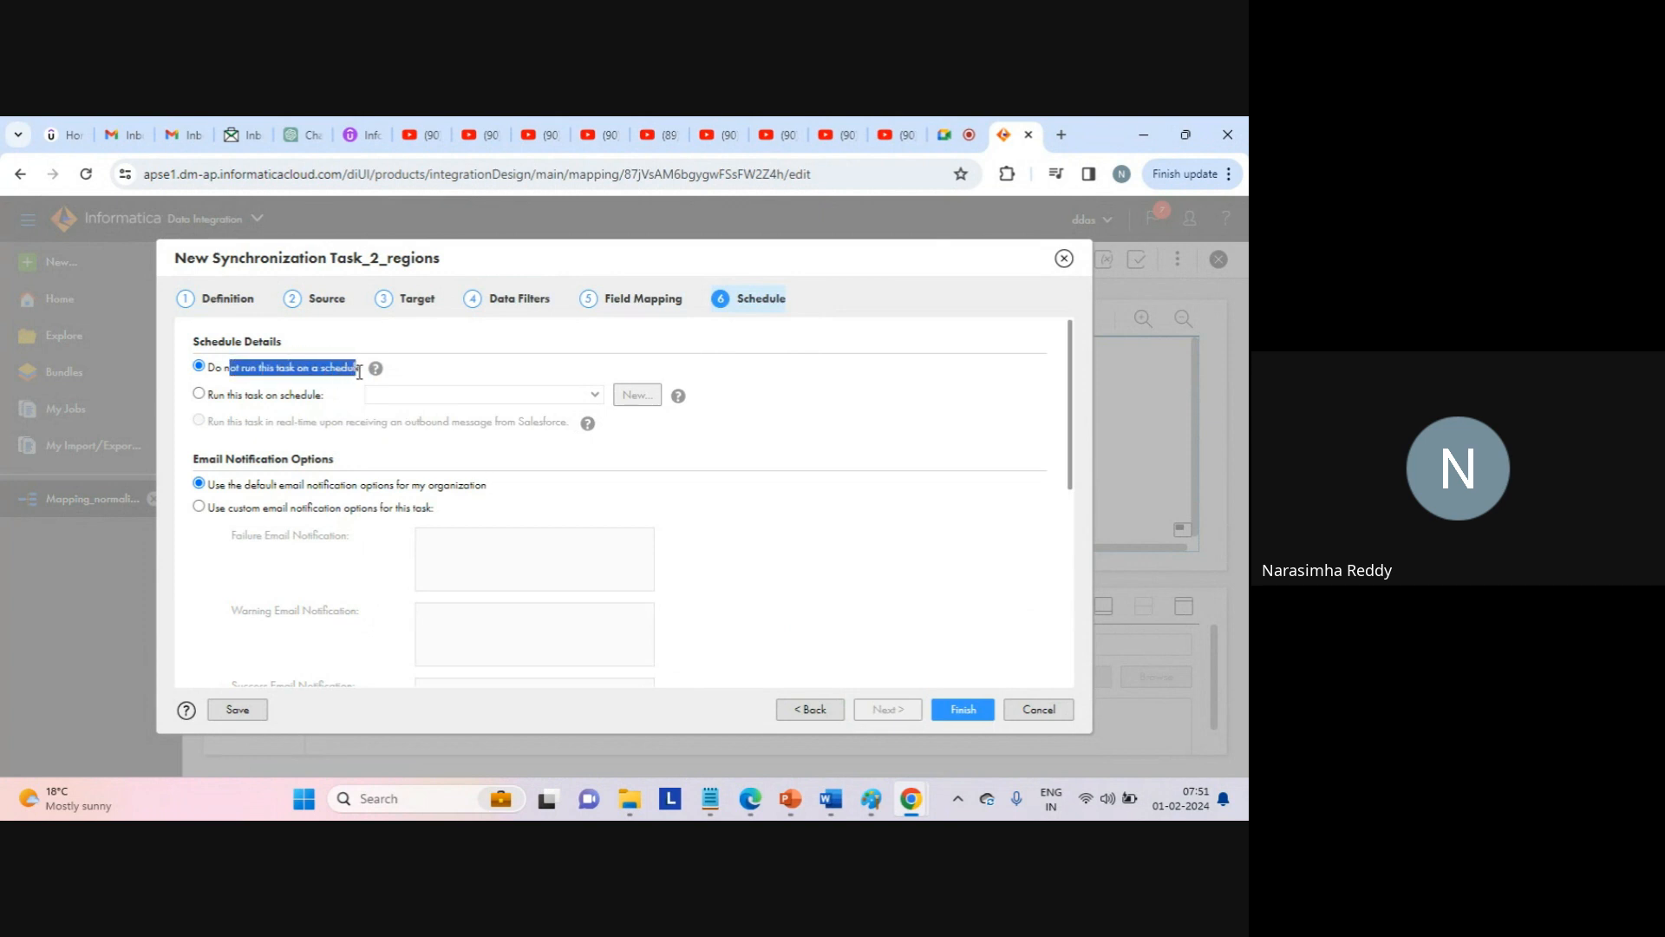
click(327, 387)
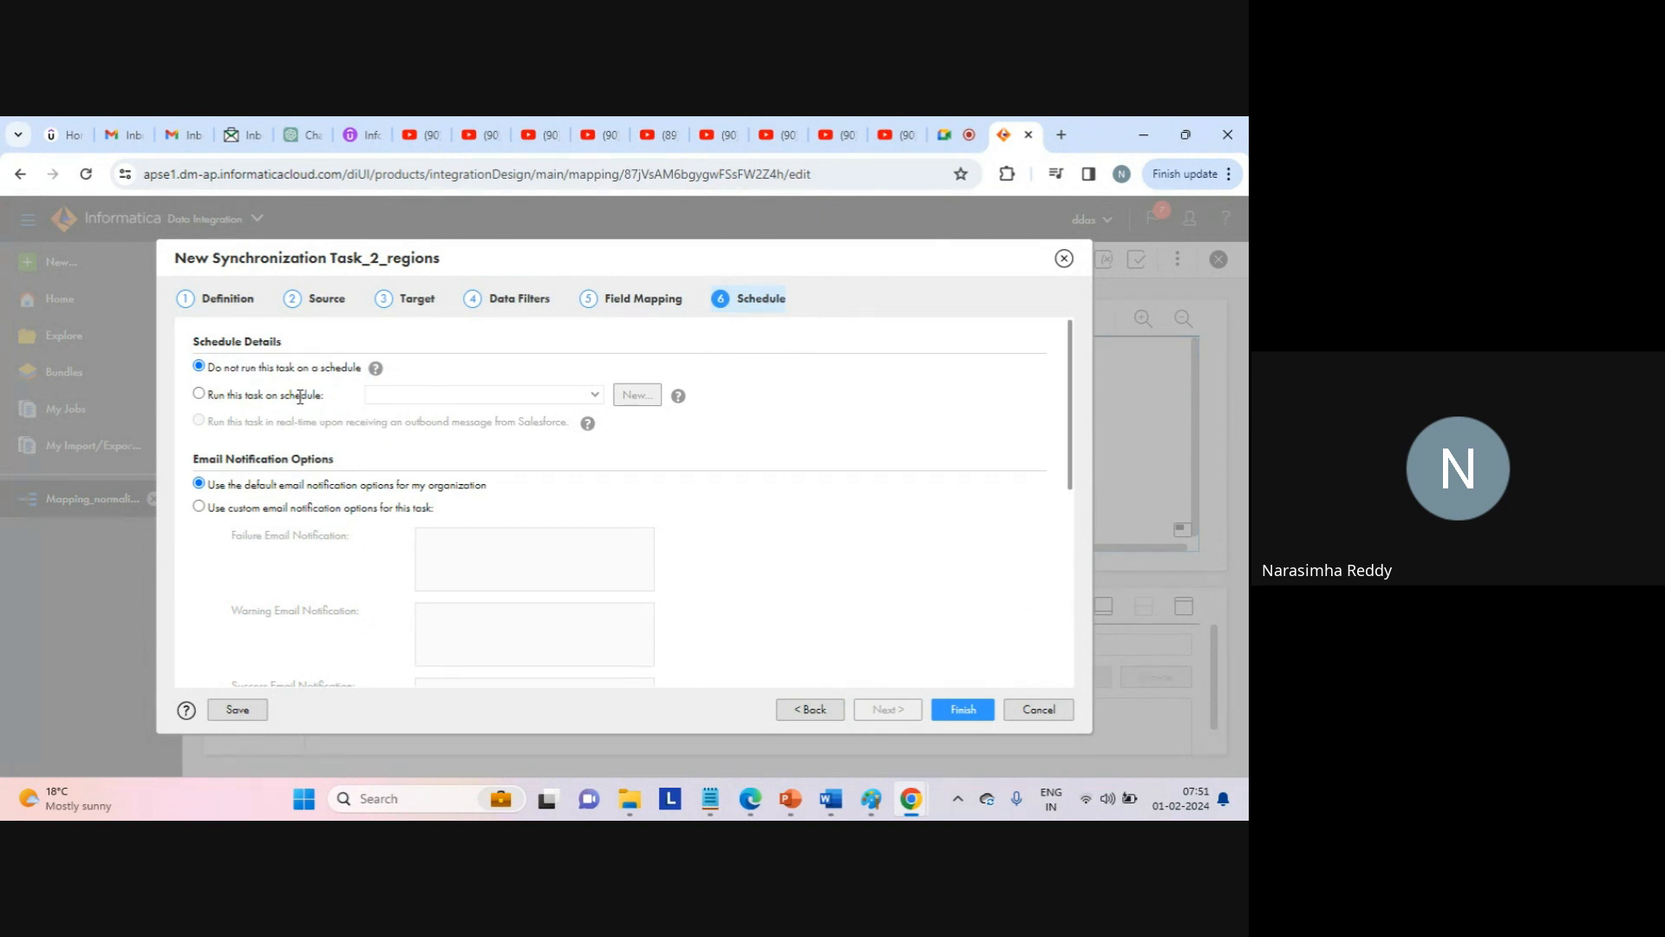
double_click(300, 397)
click(198, 393)
click(597, 397)
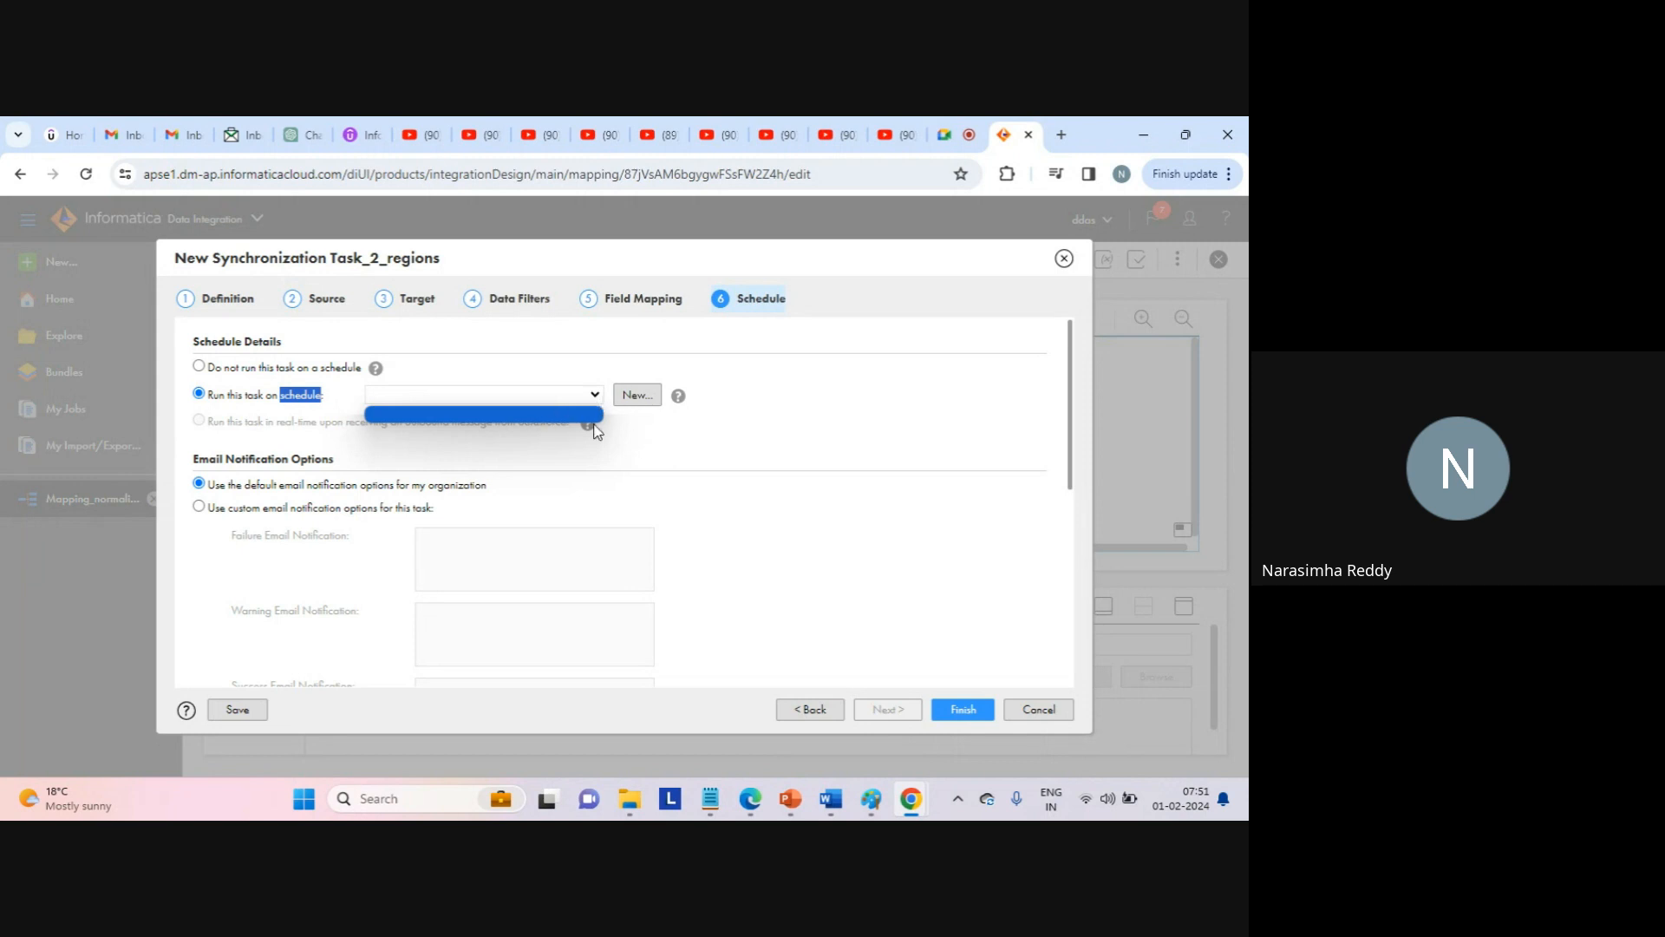
click(650, 443)
click(636, 397)
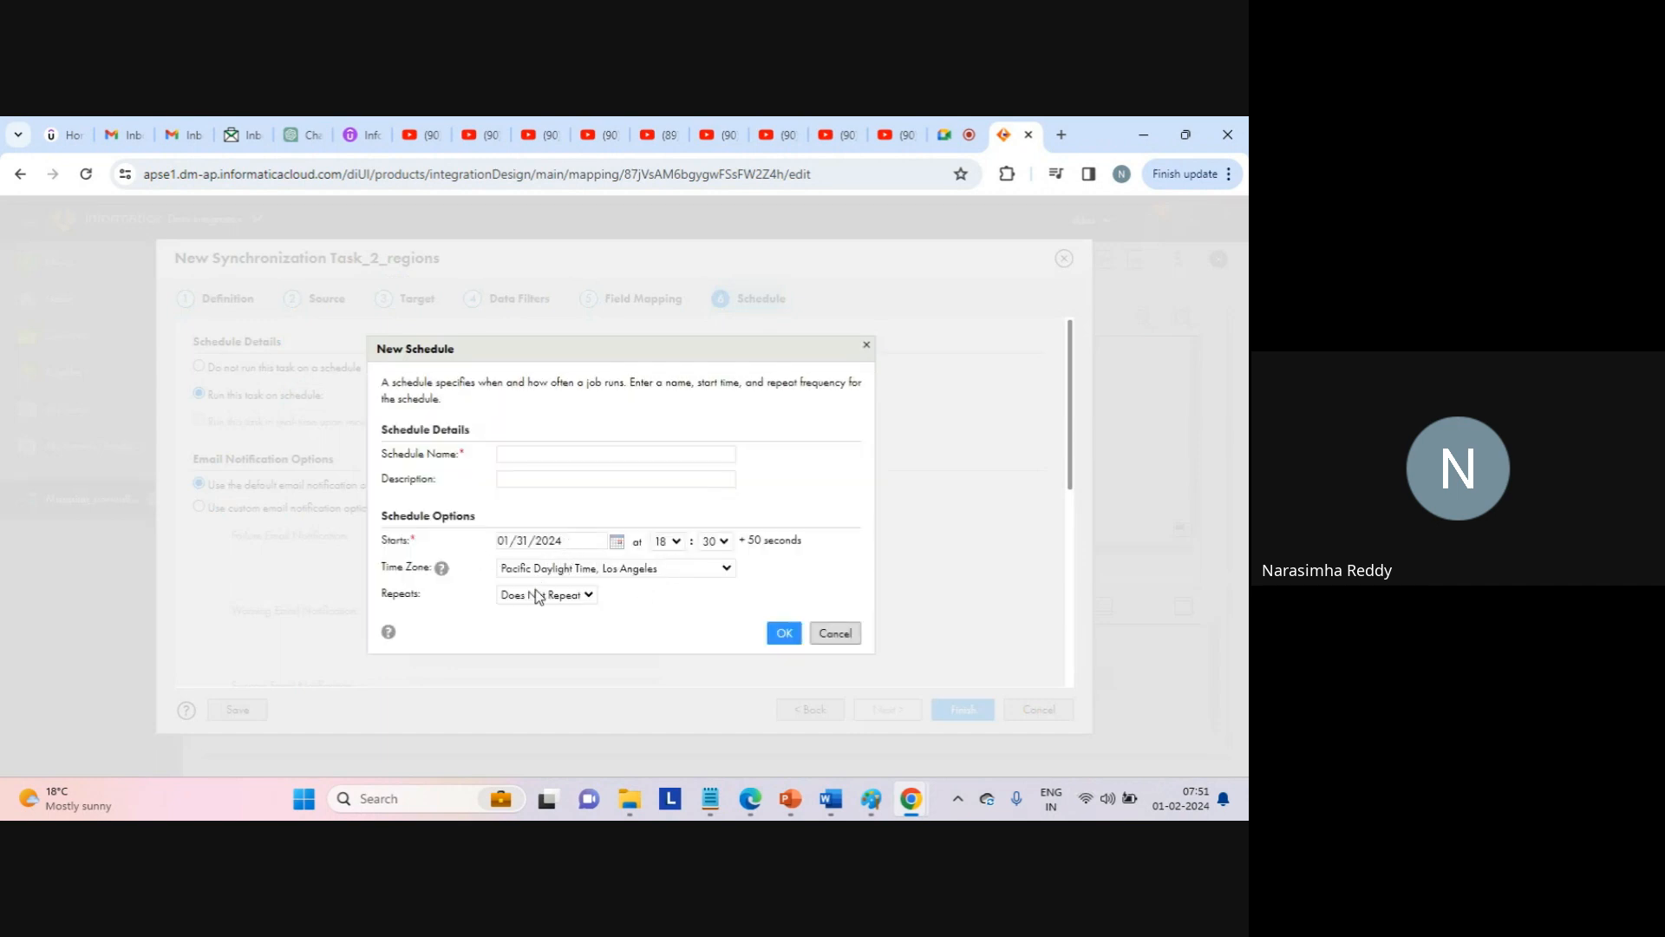
click(833, 632)
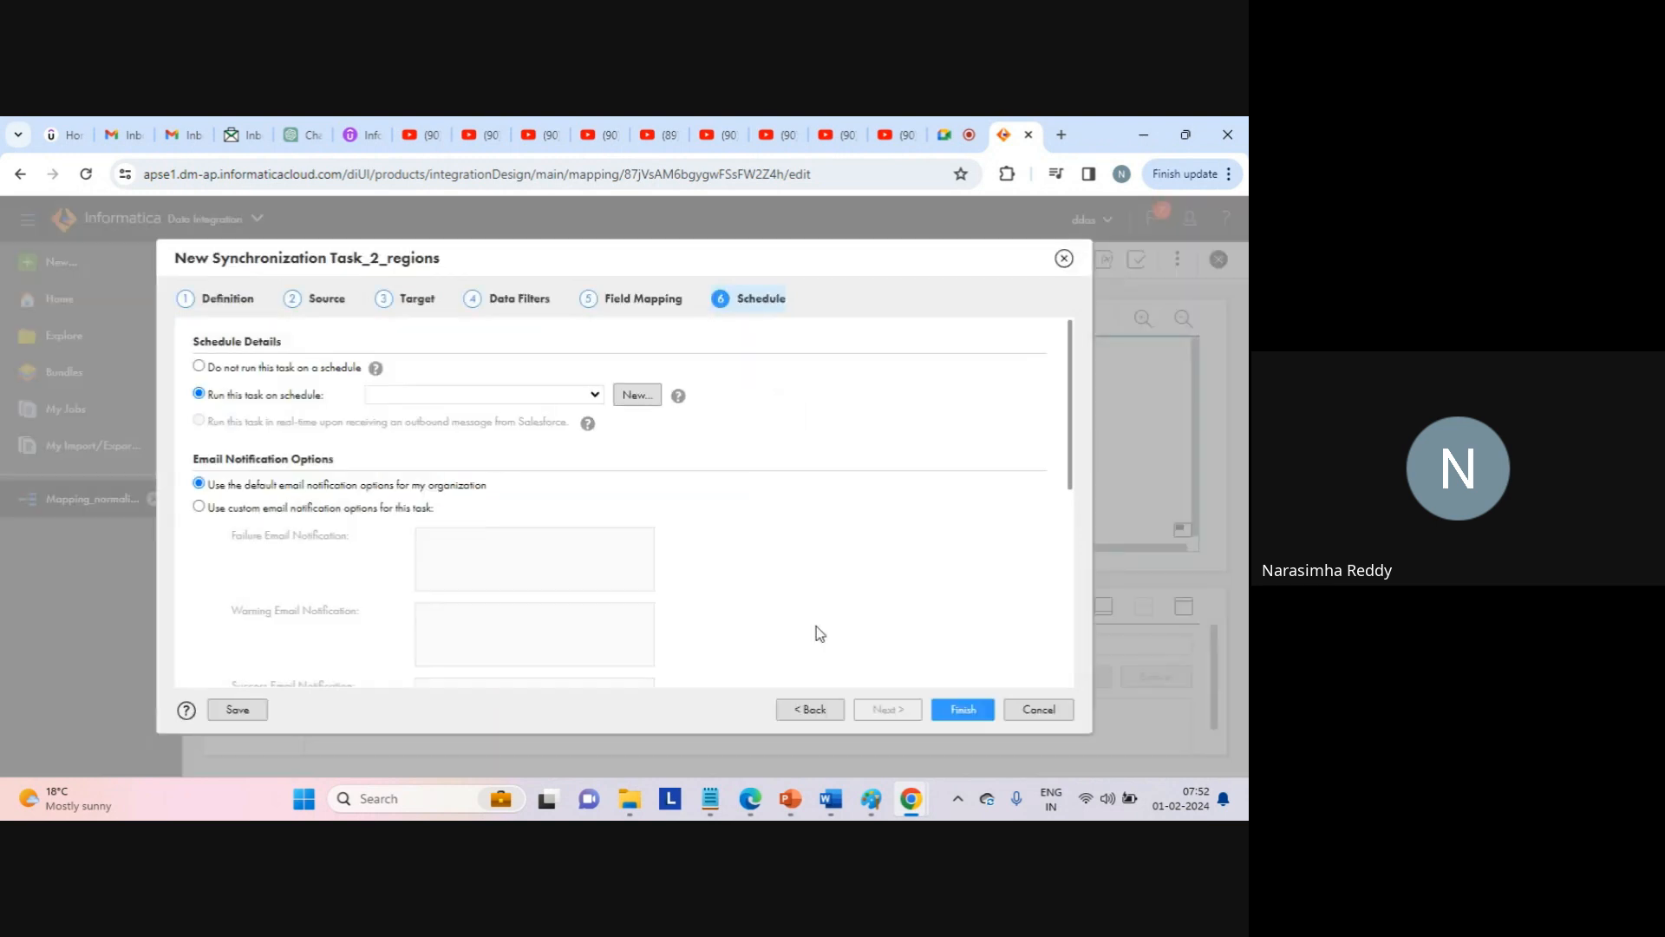
click(200, 367)
Switch to custom e-mail notifications and enter the success notification e-mail address.
mouse_move(1073, 398)
mouse_down()
mouse_move(1073, 455)
mouse_move(1071, 428)
mouse_up()
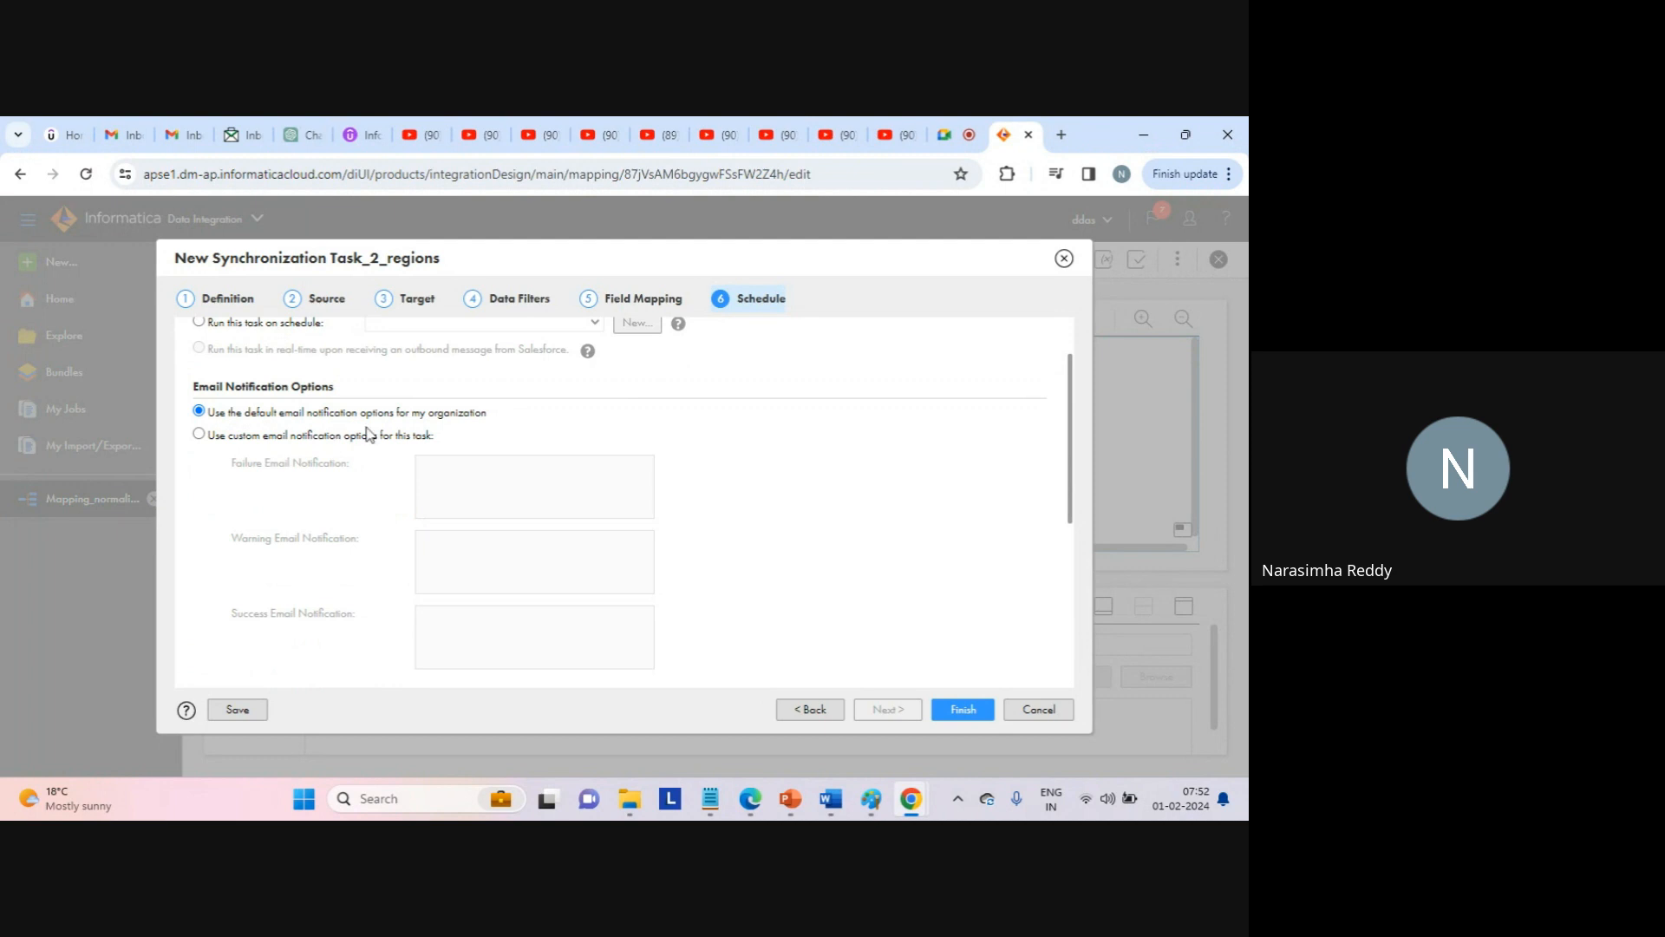
click(199, 435)
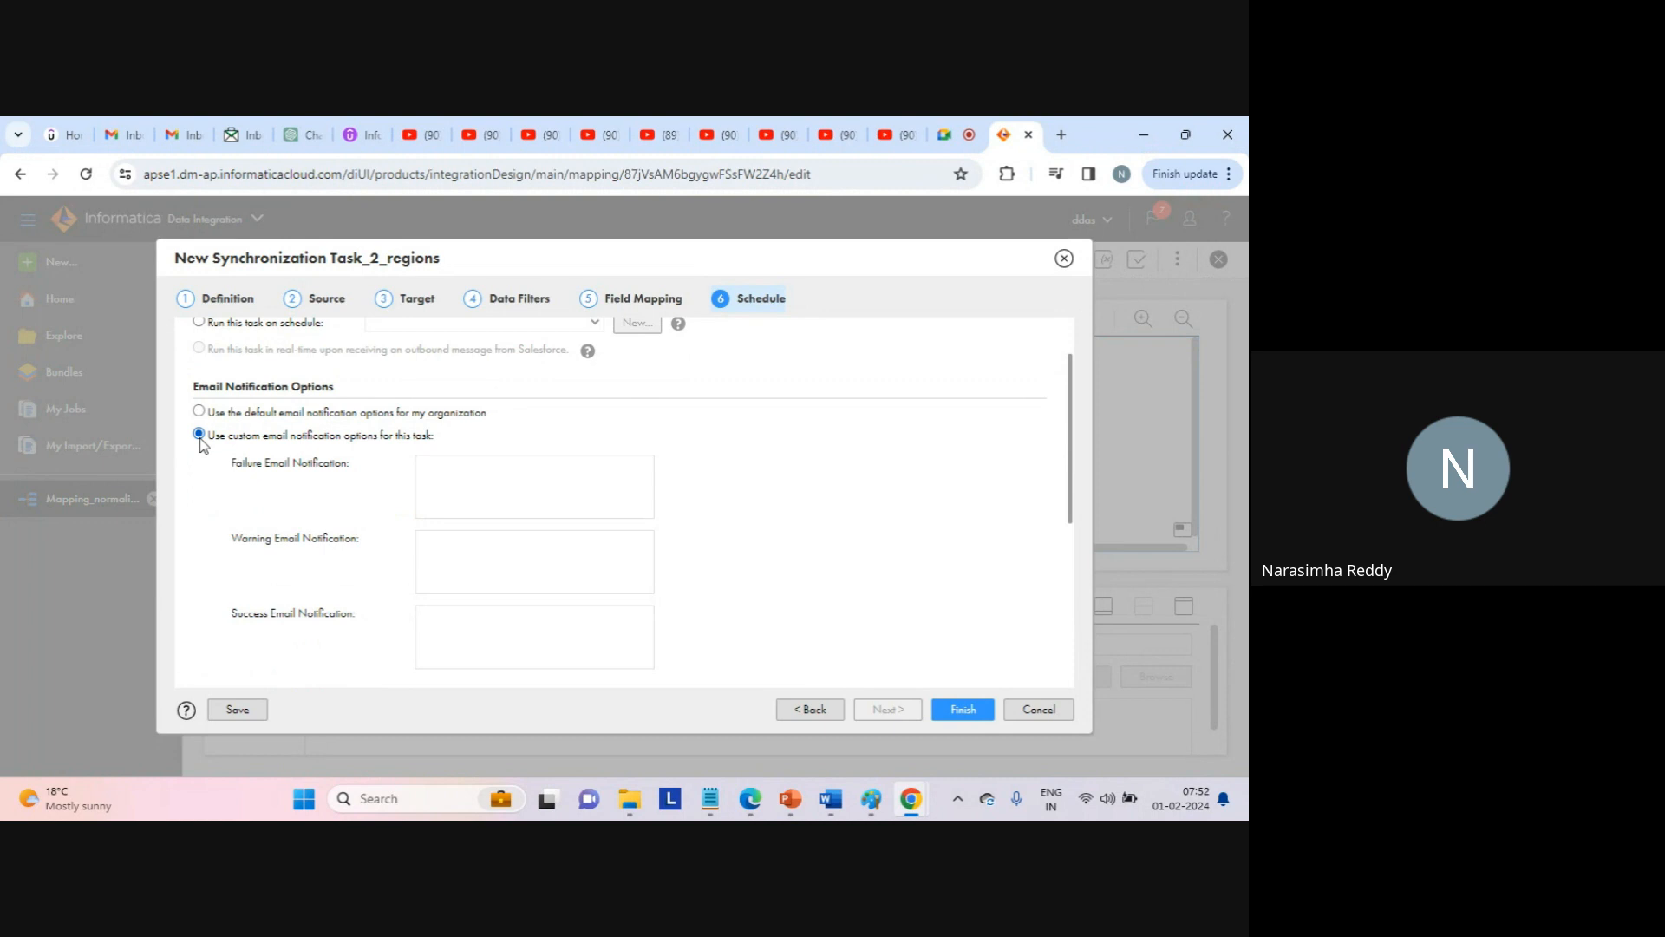
click(475, 626)
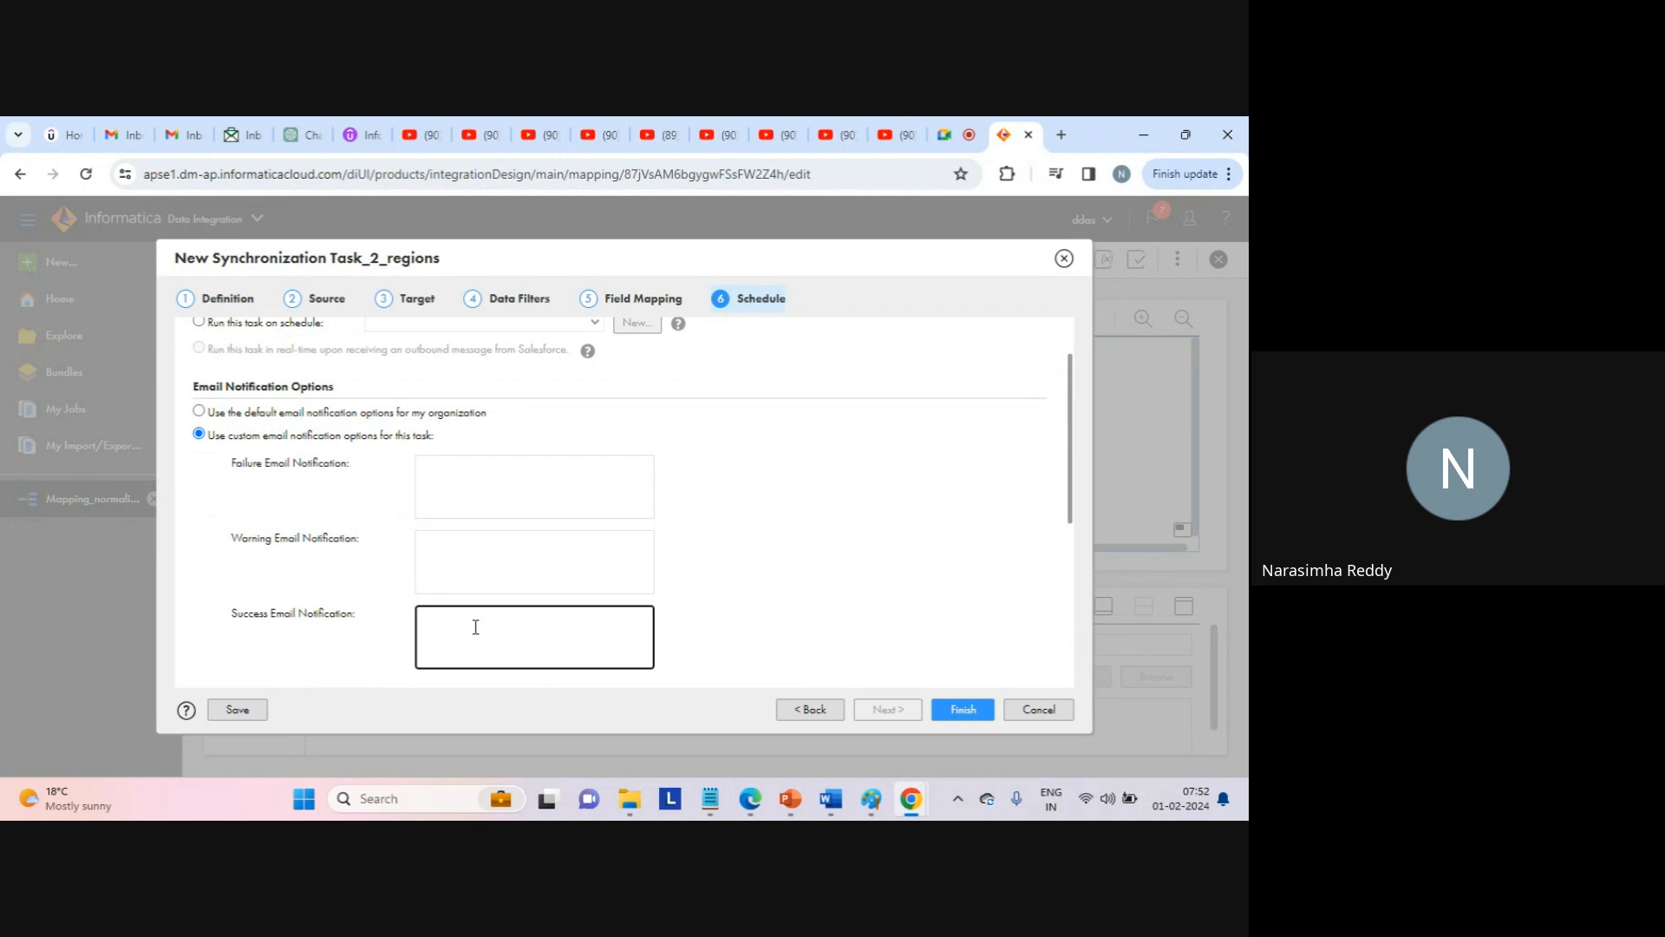
triple_click(474, 614)
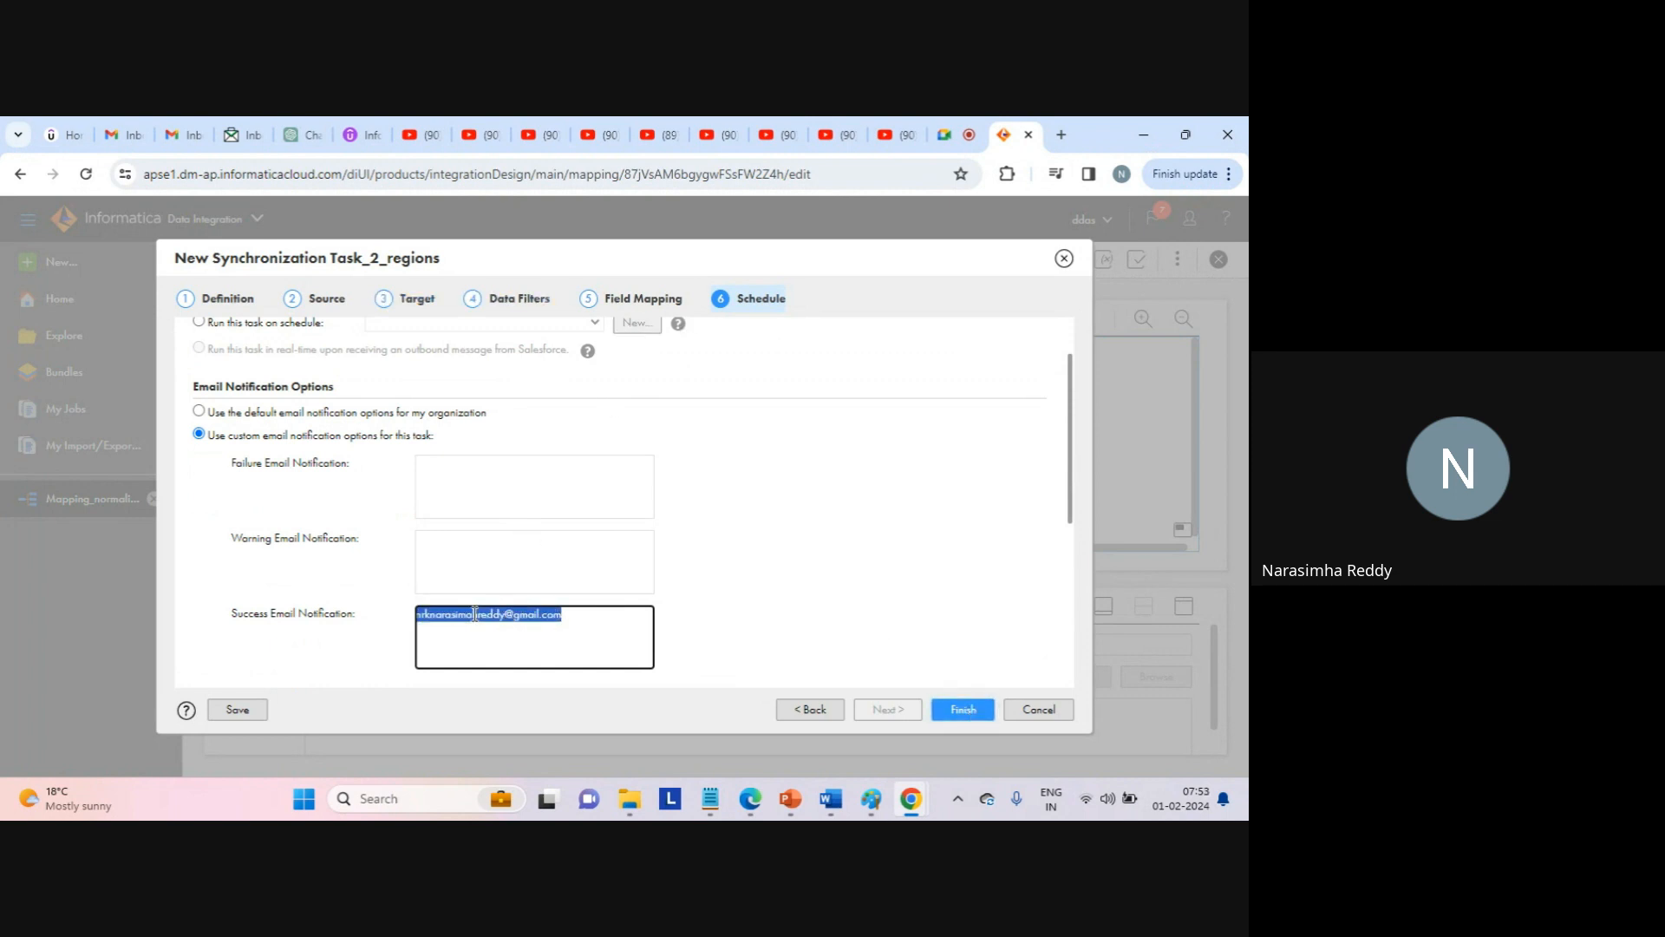
Finish and save Synchronization Task_2_regions.
click(964, 710)
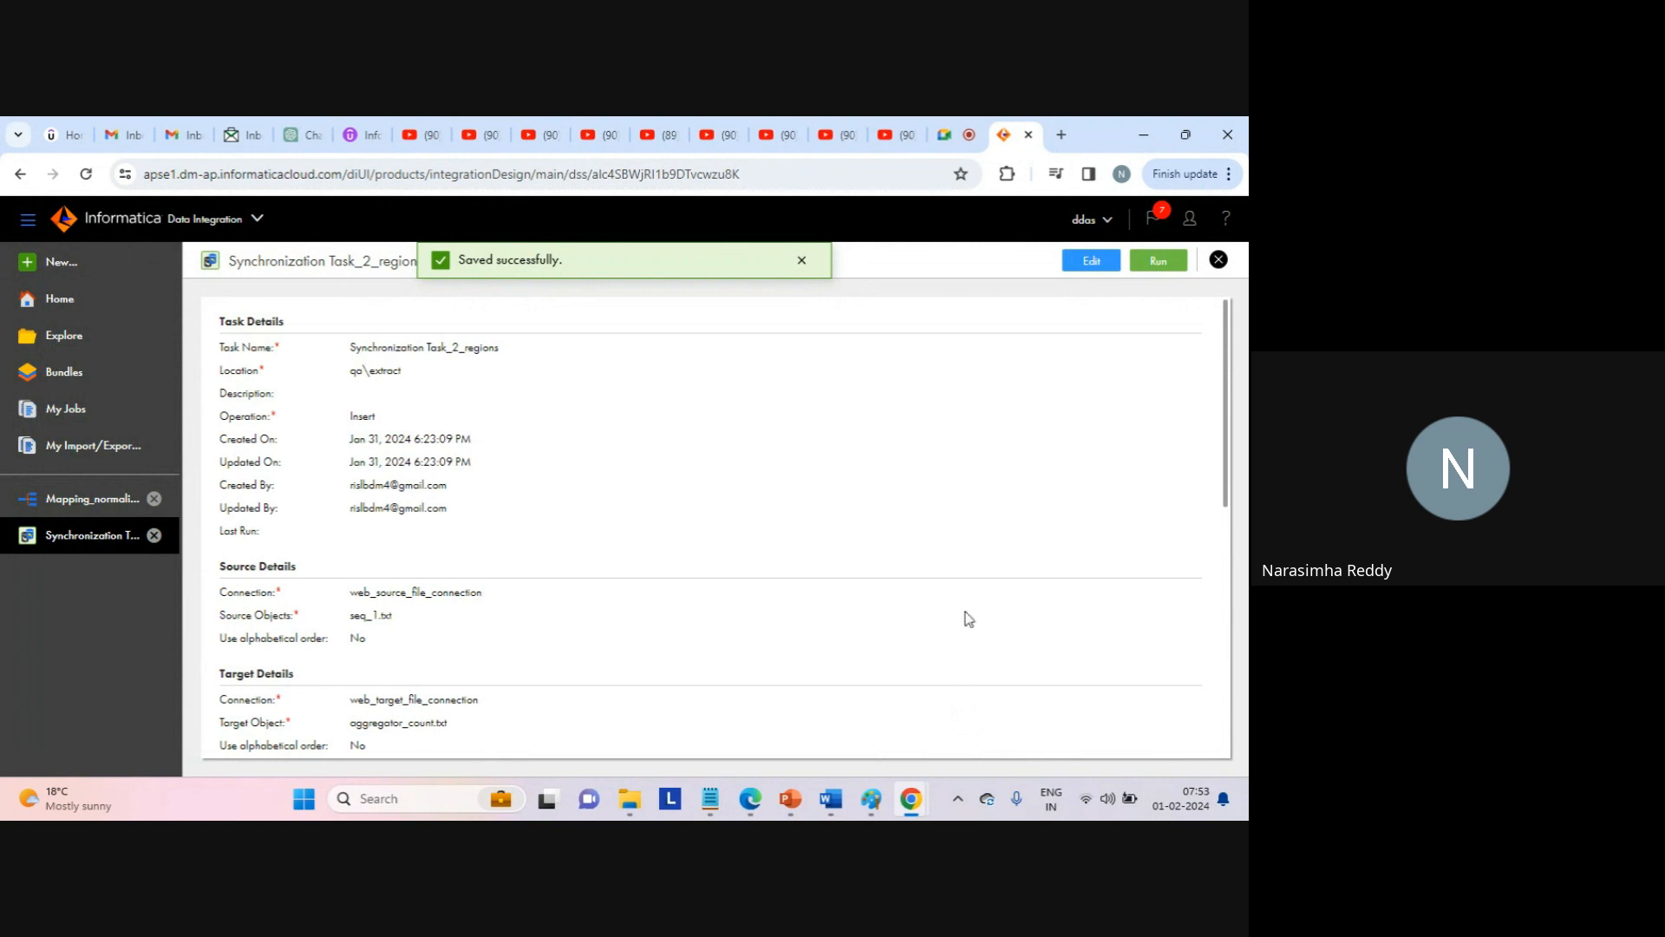
drag(680, 439, 736, 652)
click(732, 645)
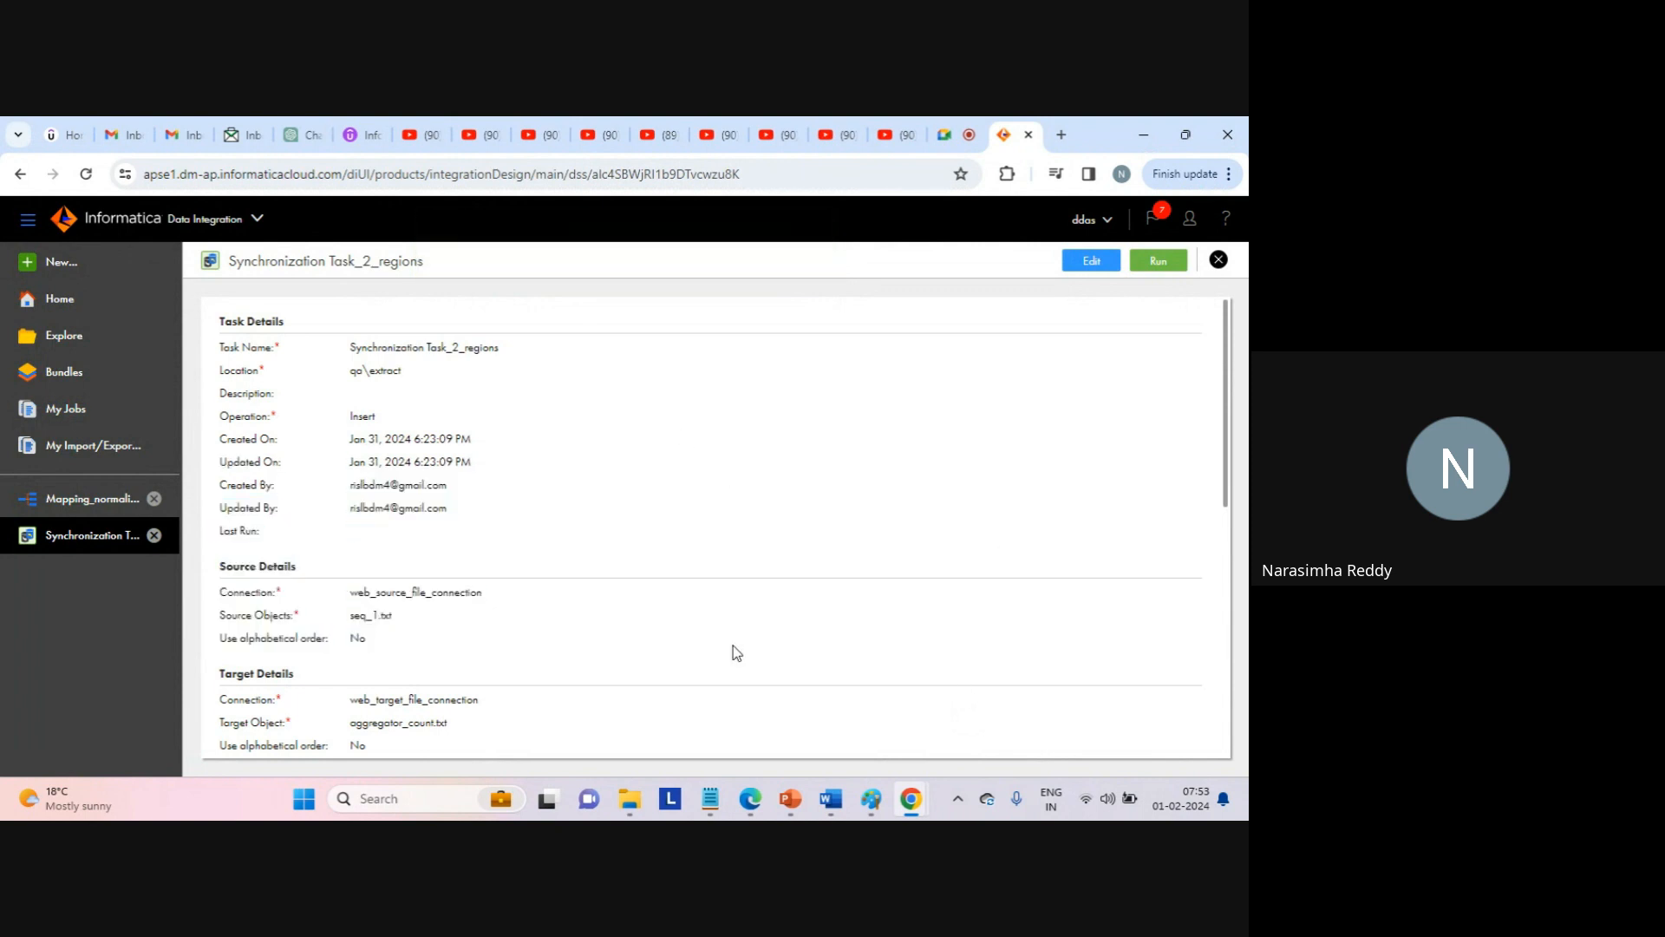
drag(1224, 447, 1229, 262)
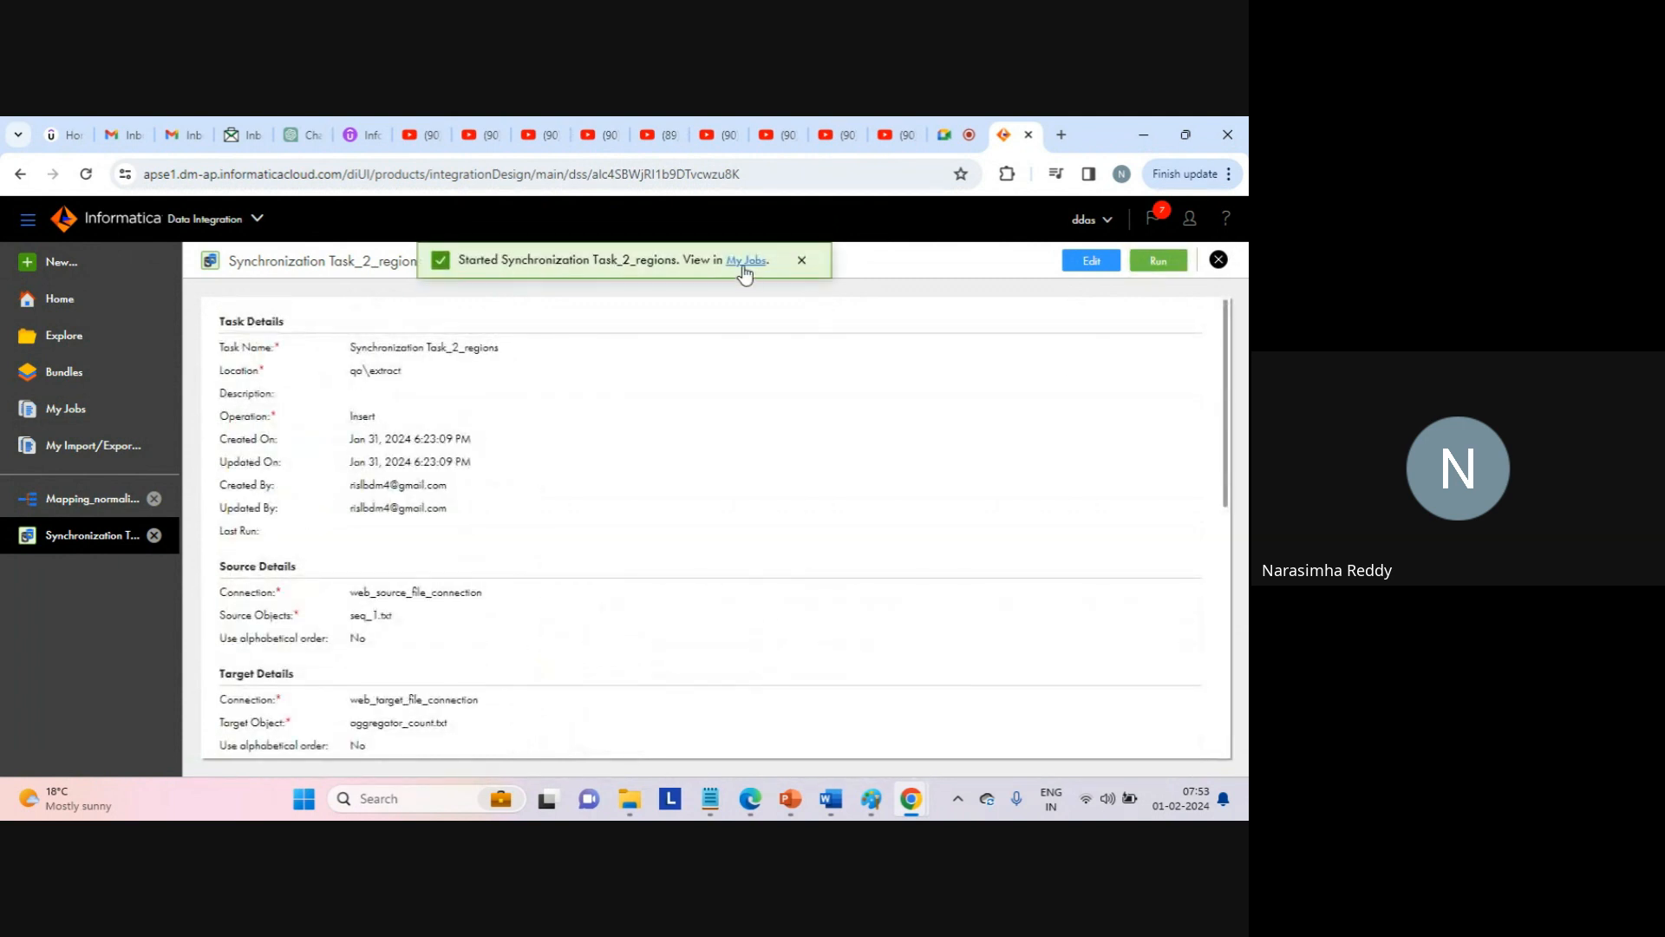
Open My Jobs from the 'Started' banner to follow the Synchronization Task_2_regions run.
click(744, 269)
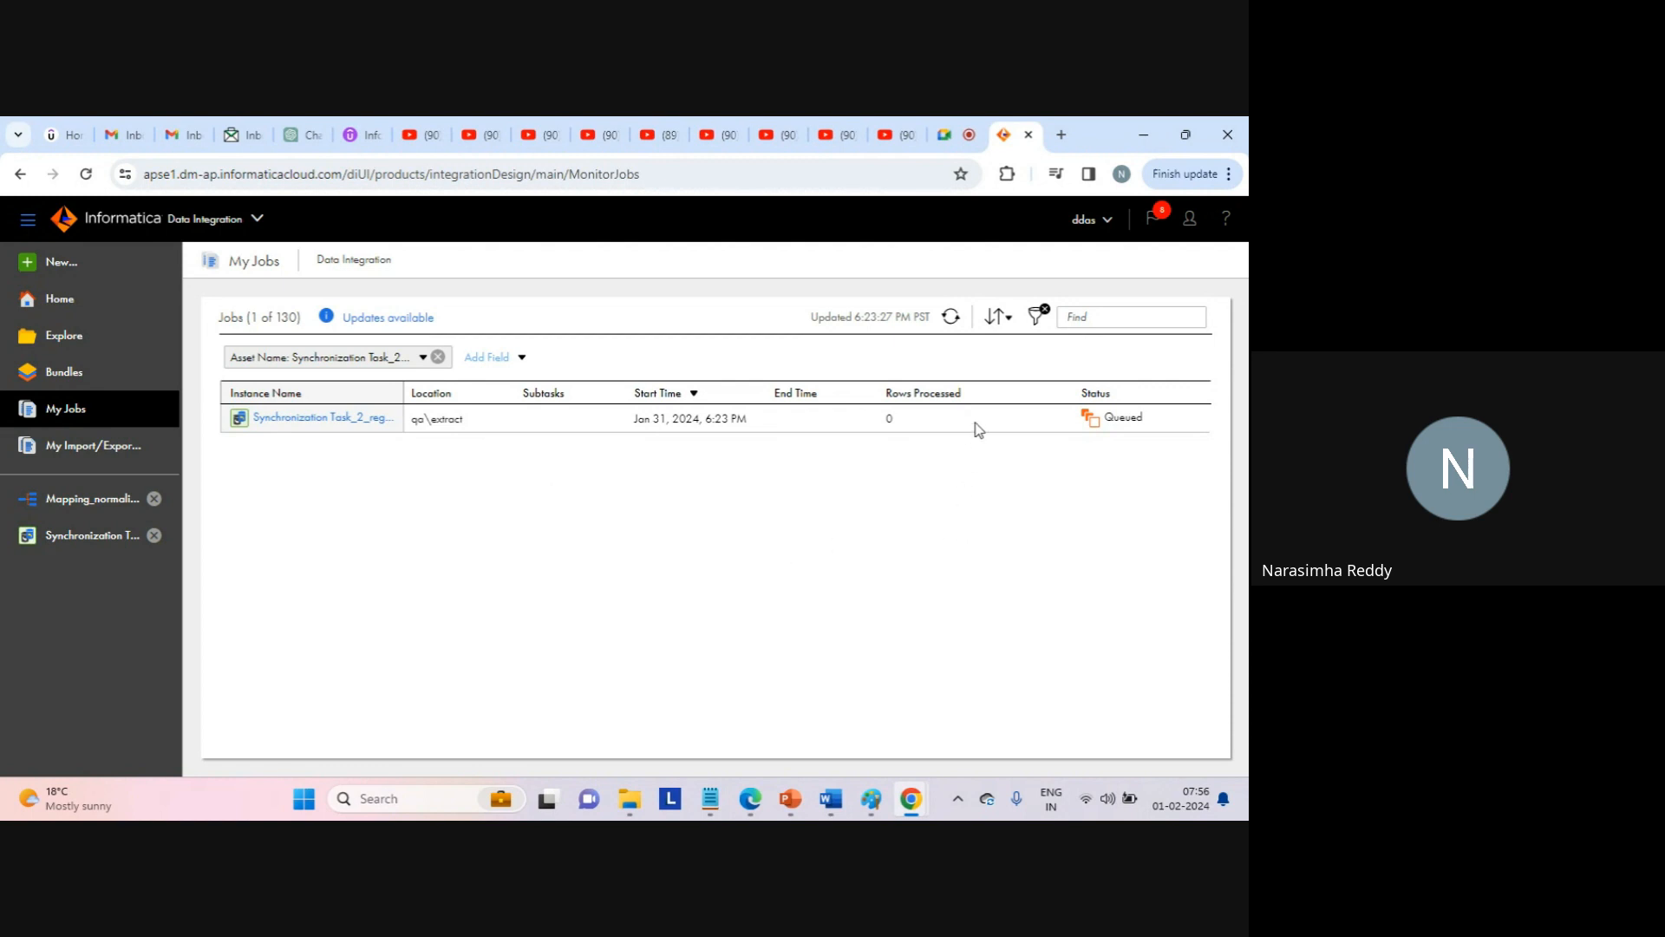
Refresh My Jobs and read the Failed run's error on the c1>1 expression.
click(951, 319)
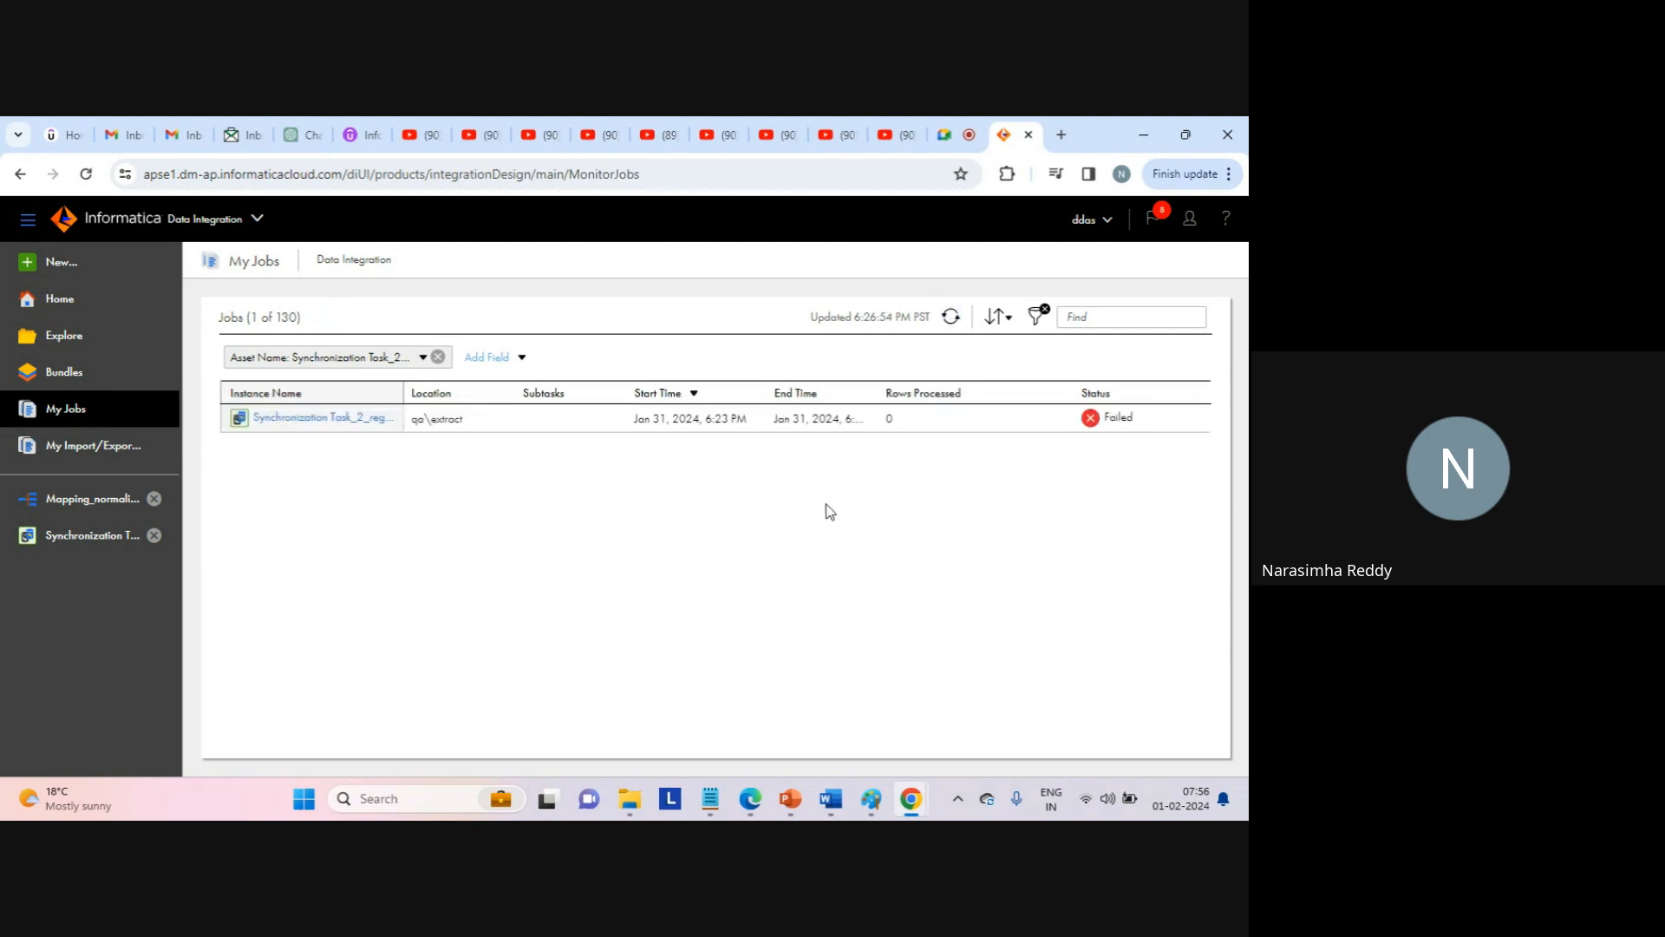
mouse_move(1116, 419)
Edit the seq_1.txt filter from c1>1 to c1>'1' and advance to Schedule.
click(97, 535)
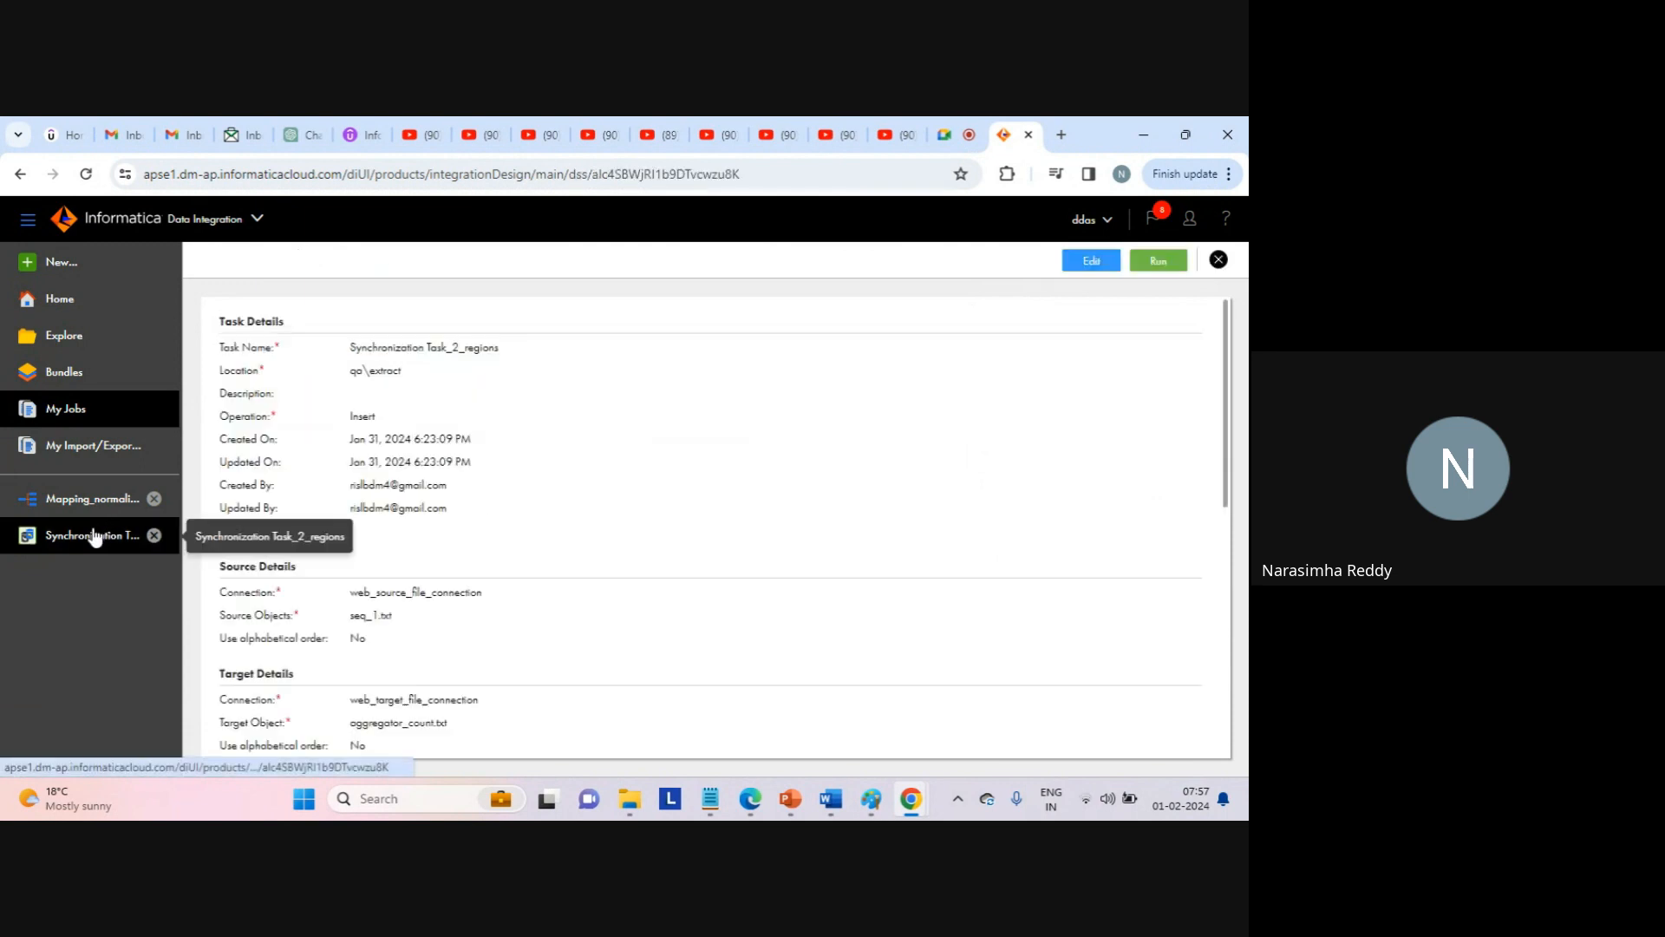
click(1093, 264)
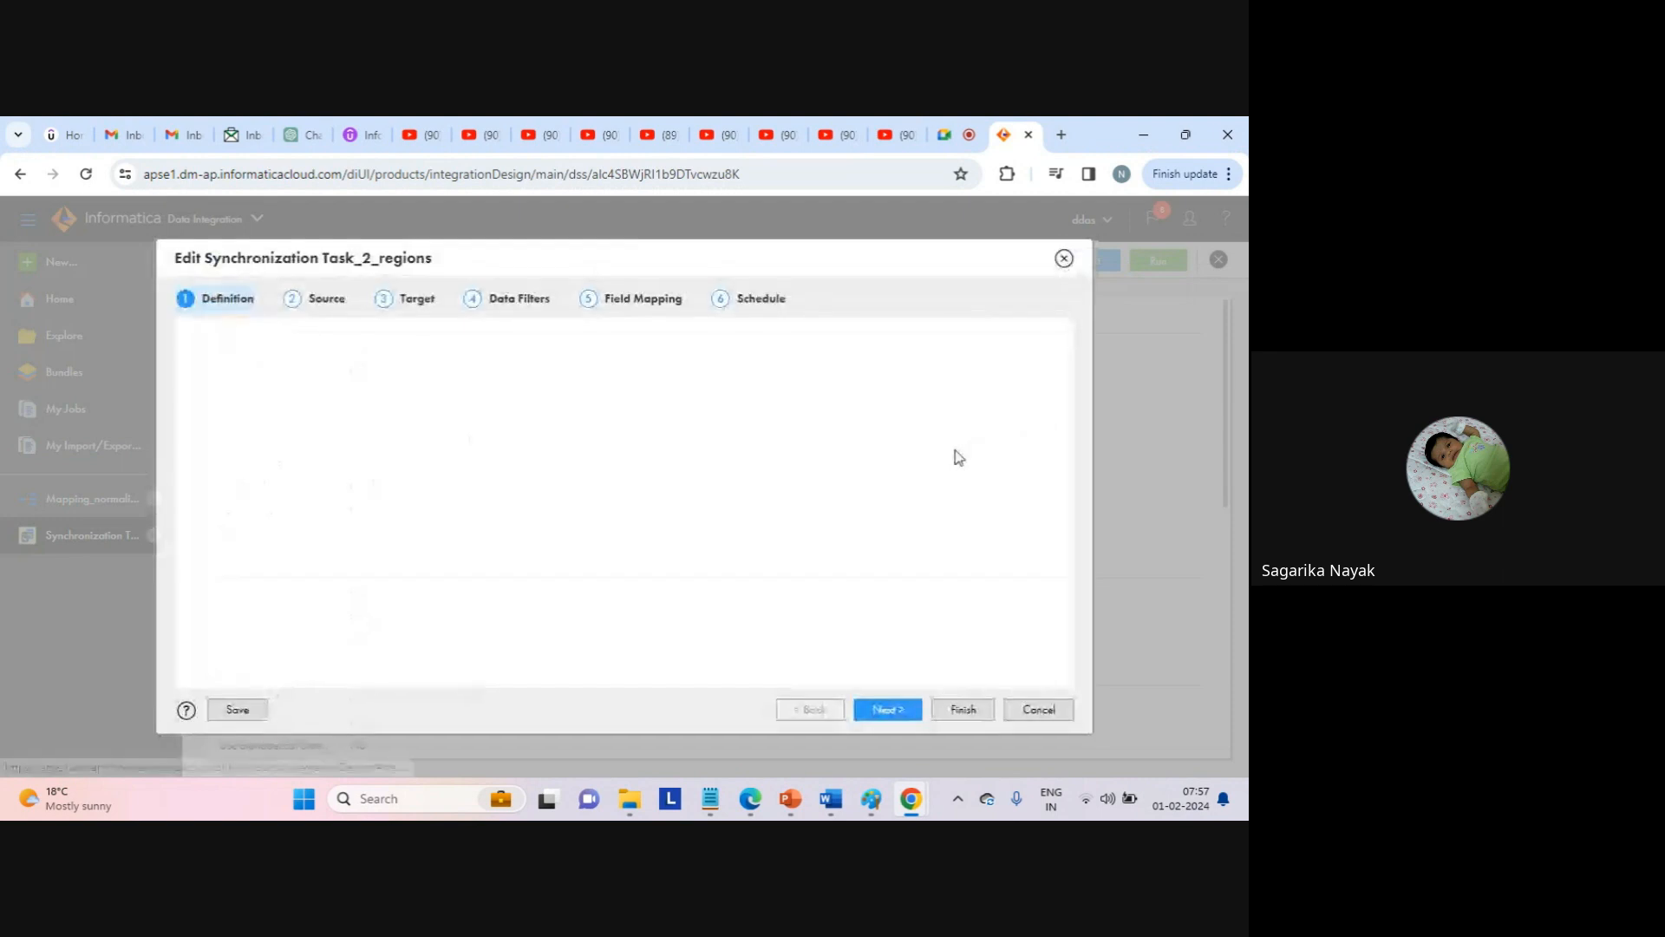
click(520, 300)
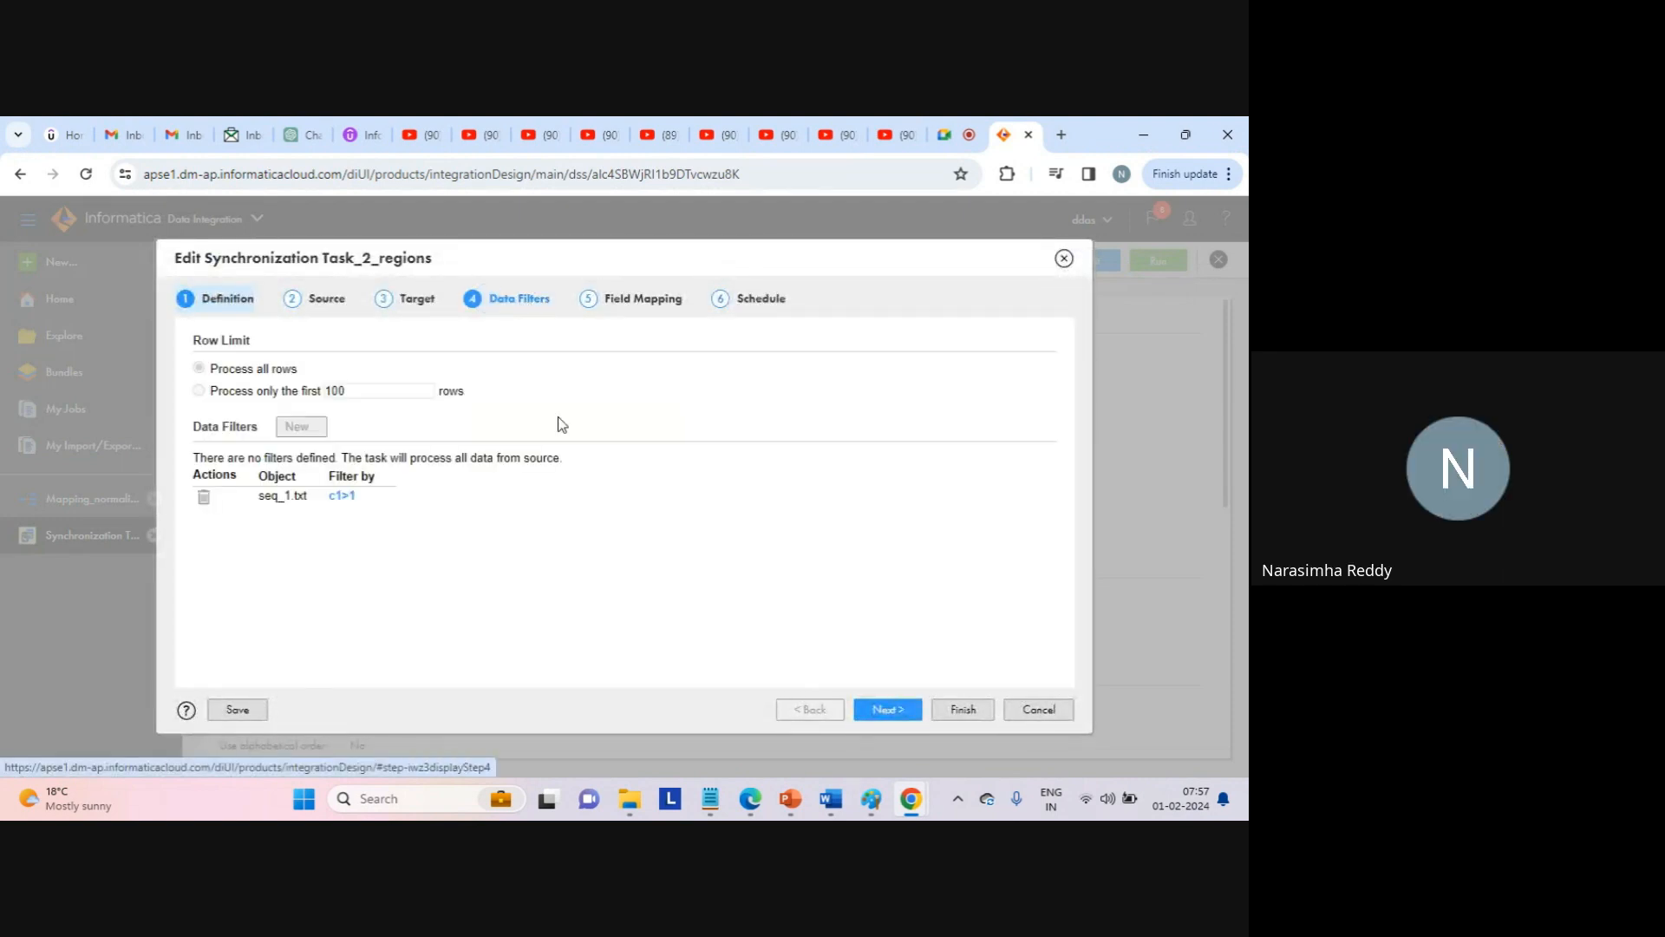
click(336, 494)
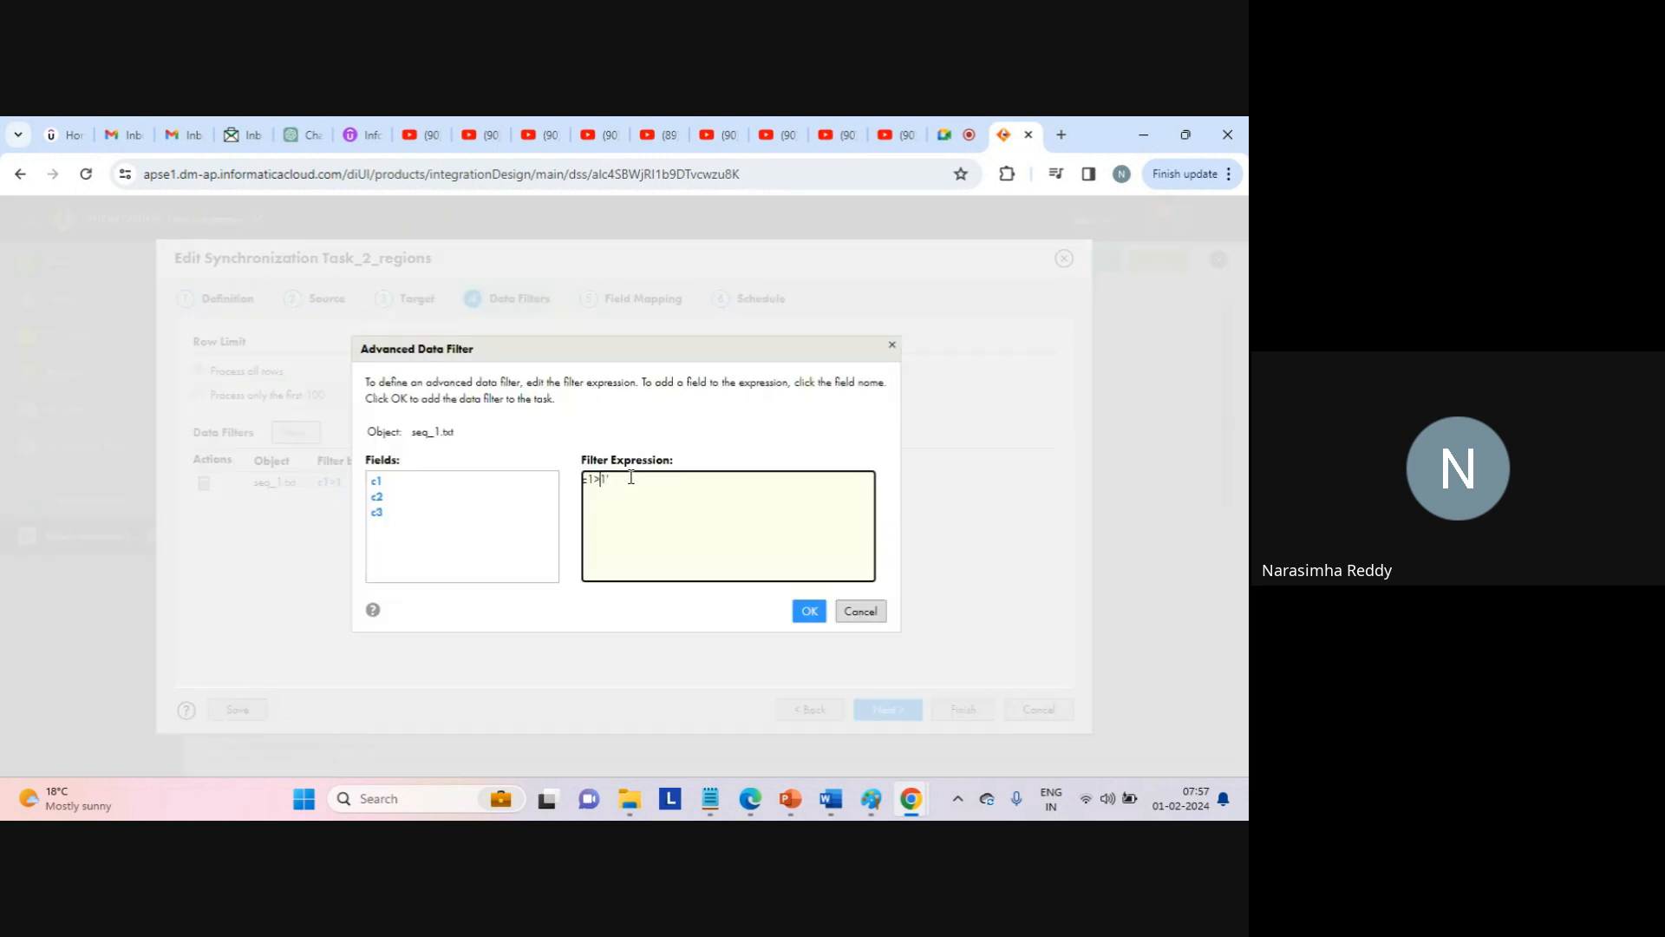
text(')
click(810, 610)
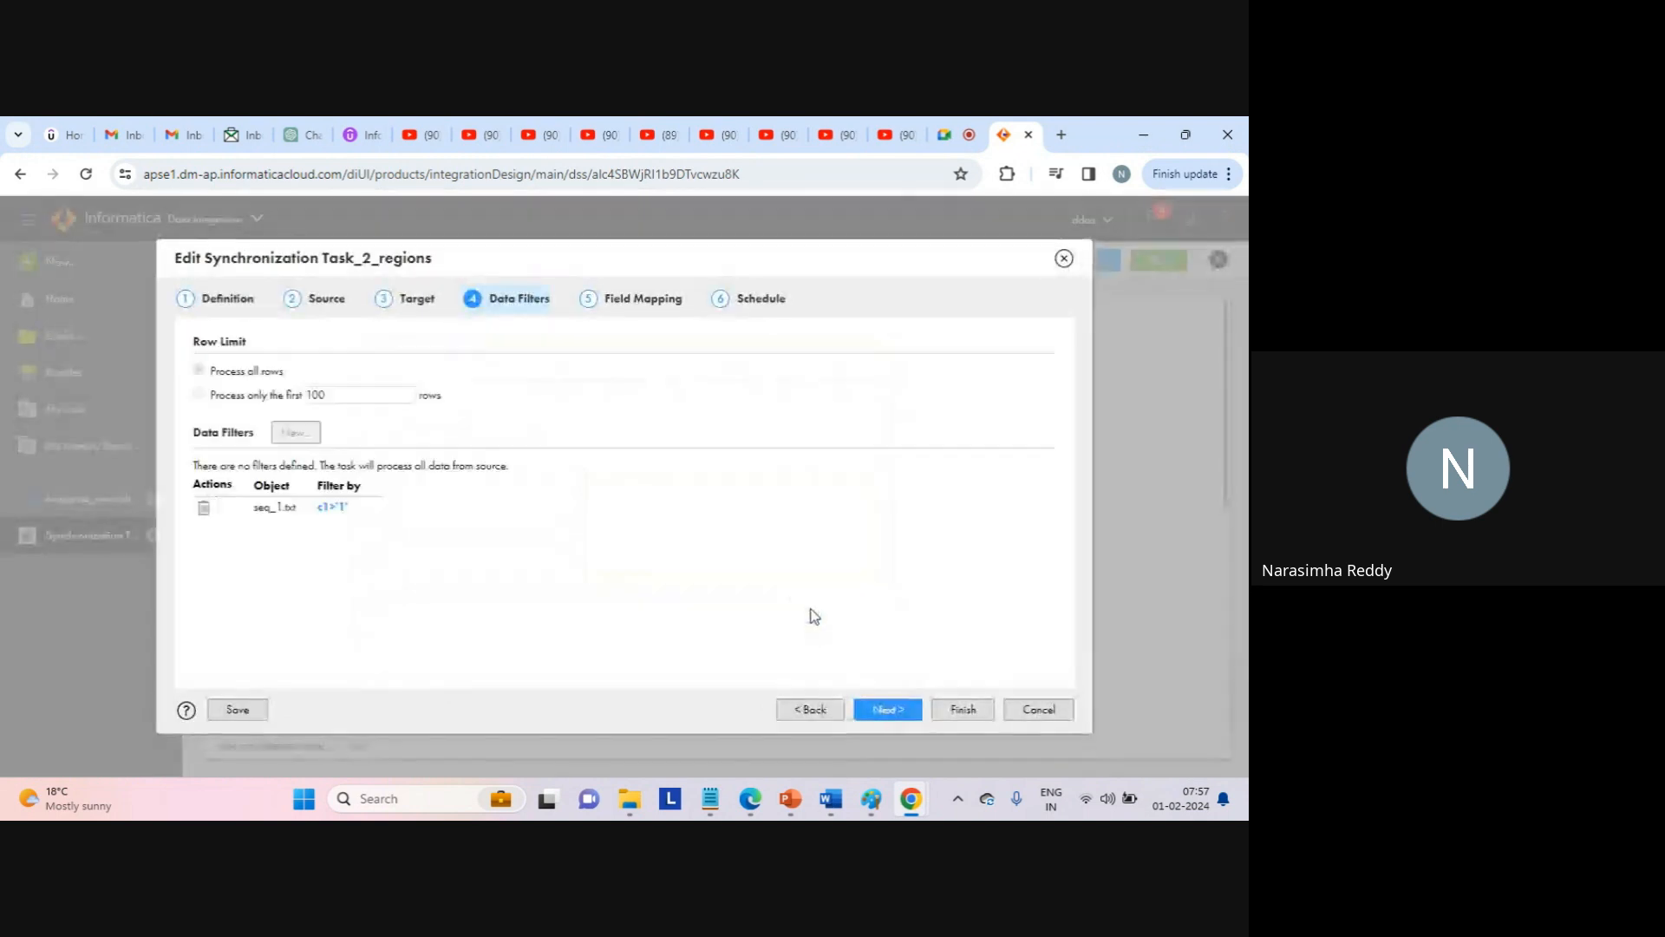
click(896, 711)
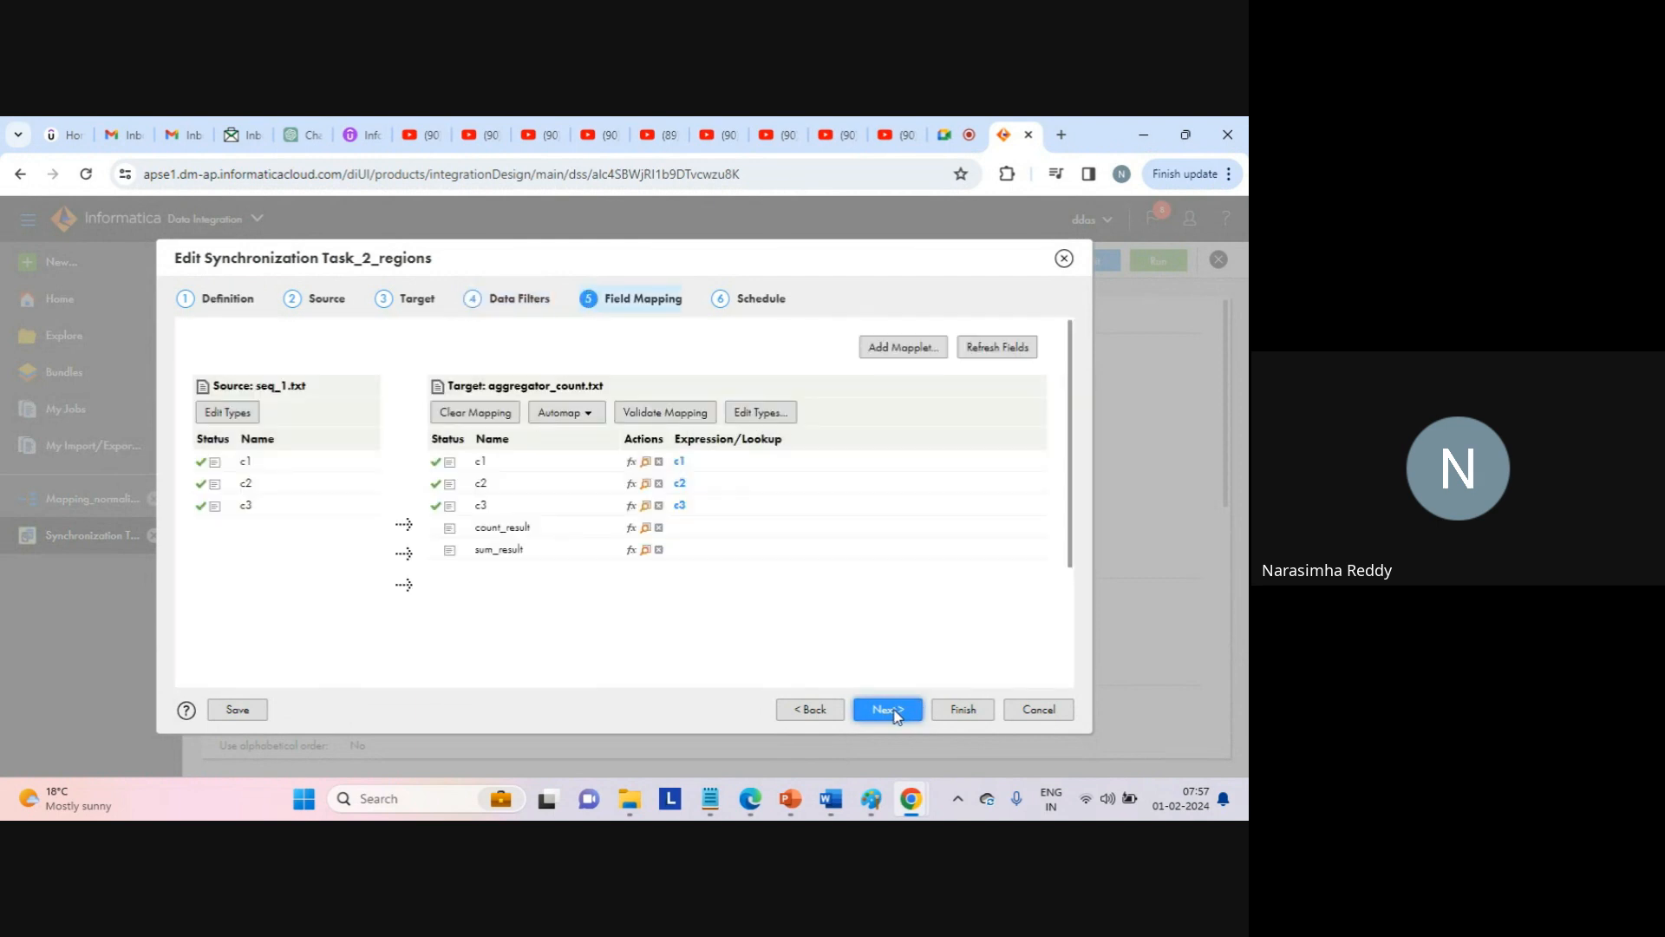
click(896, 711)
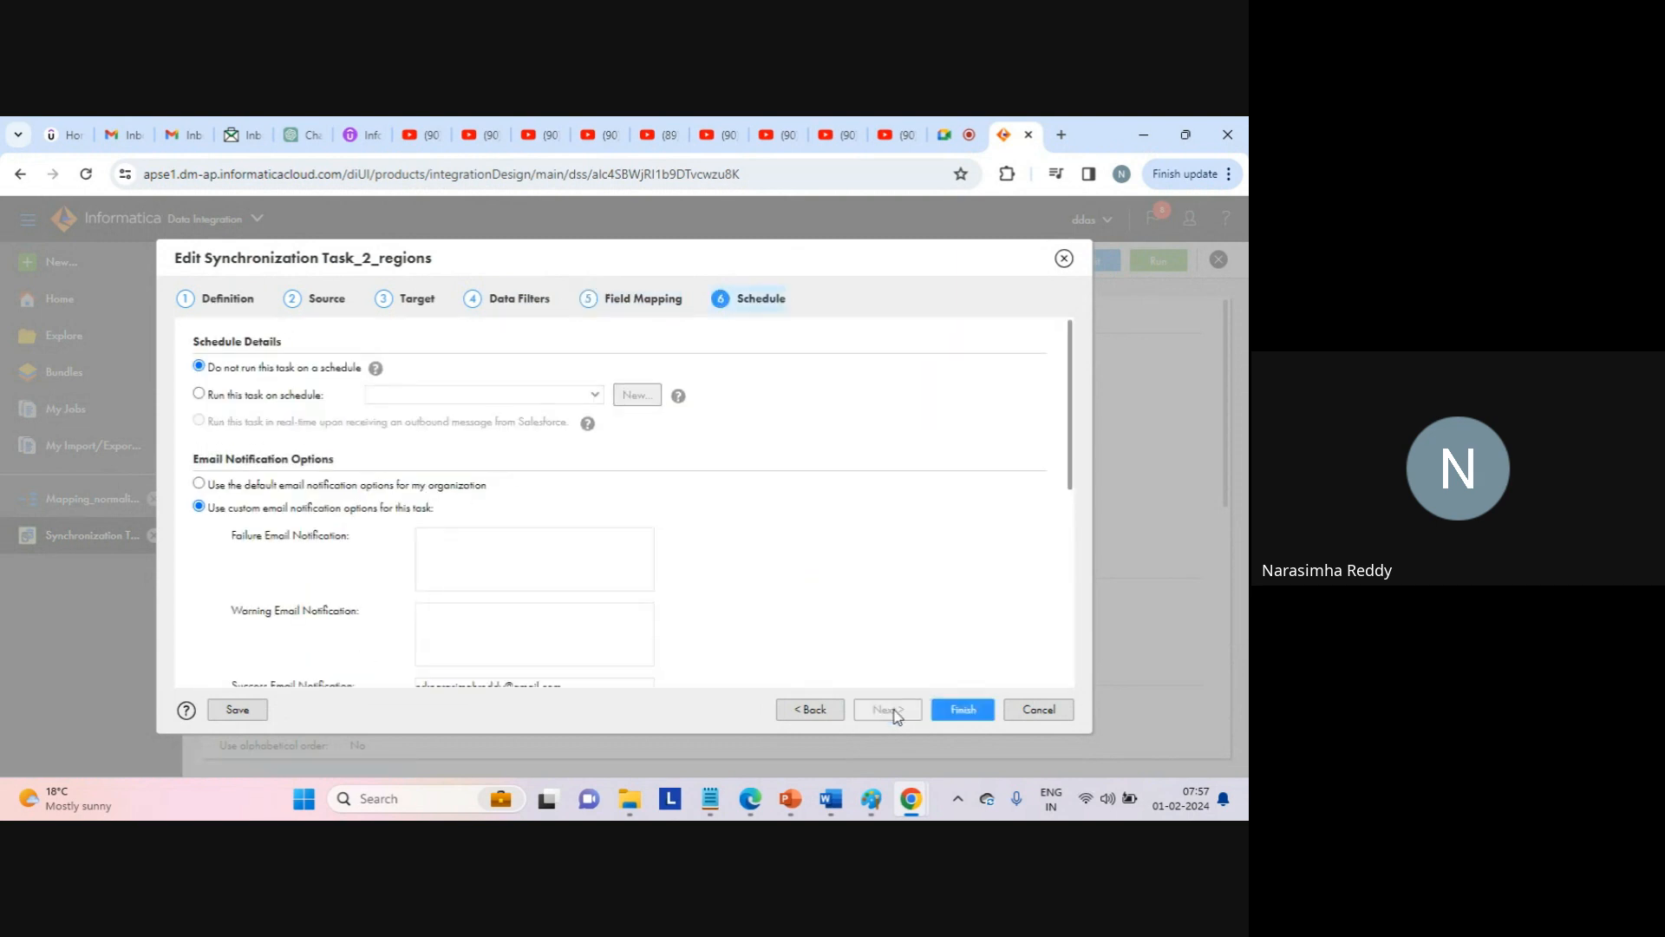
Save Synchronization Task_2_regions, rerun it, and confirm My Jobs shows the new Queued run above the failed one.
click(957, 706)
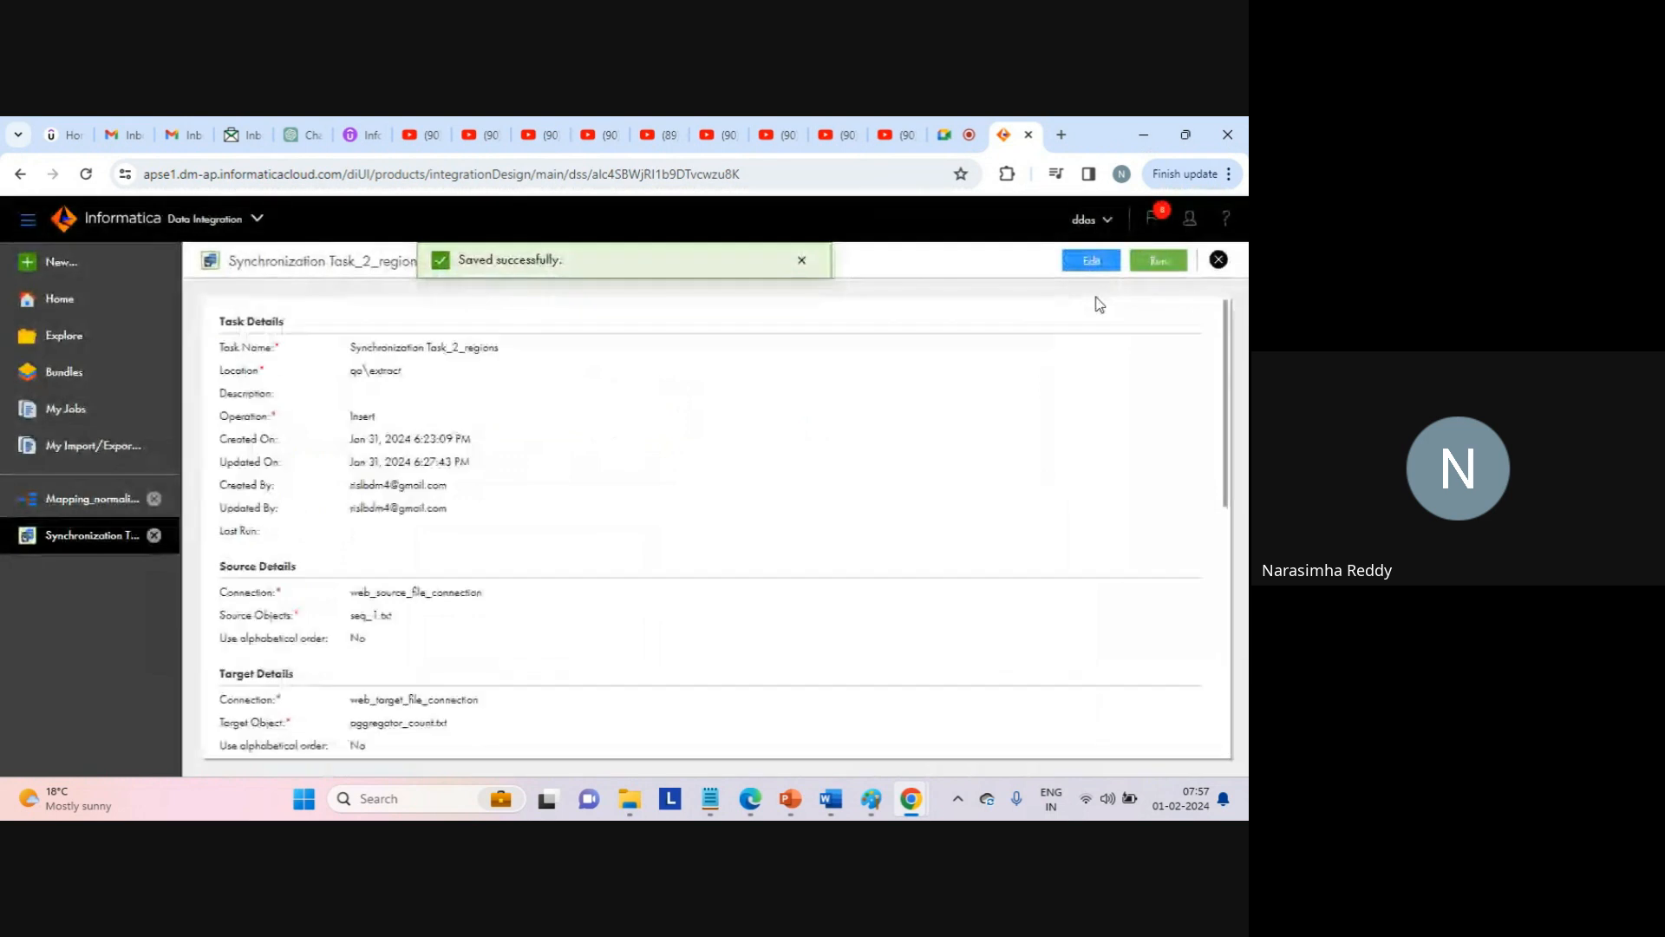
click(1158, 263)
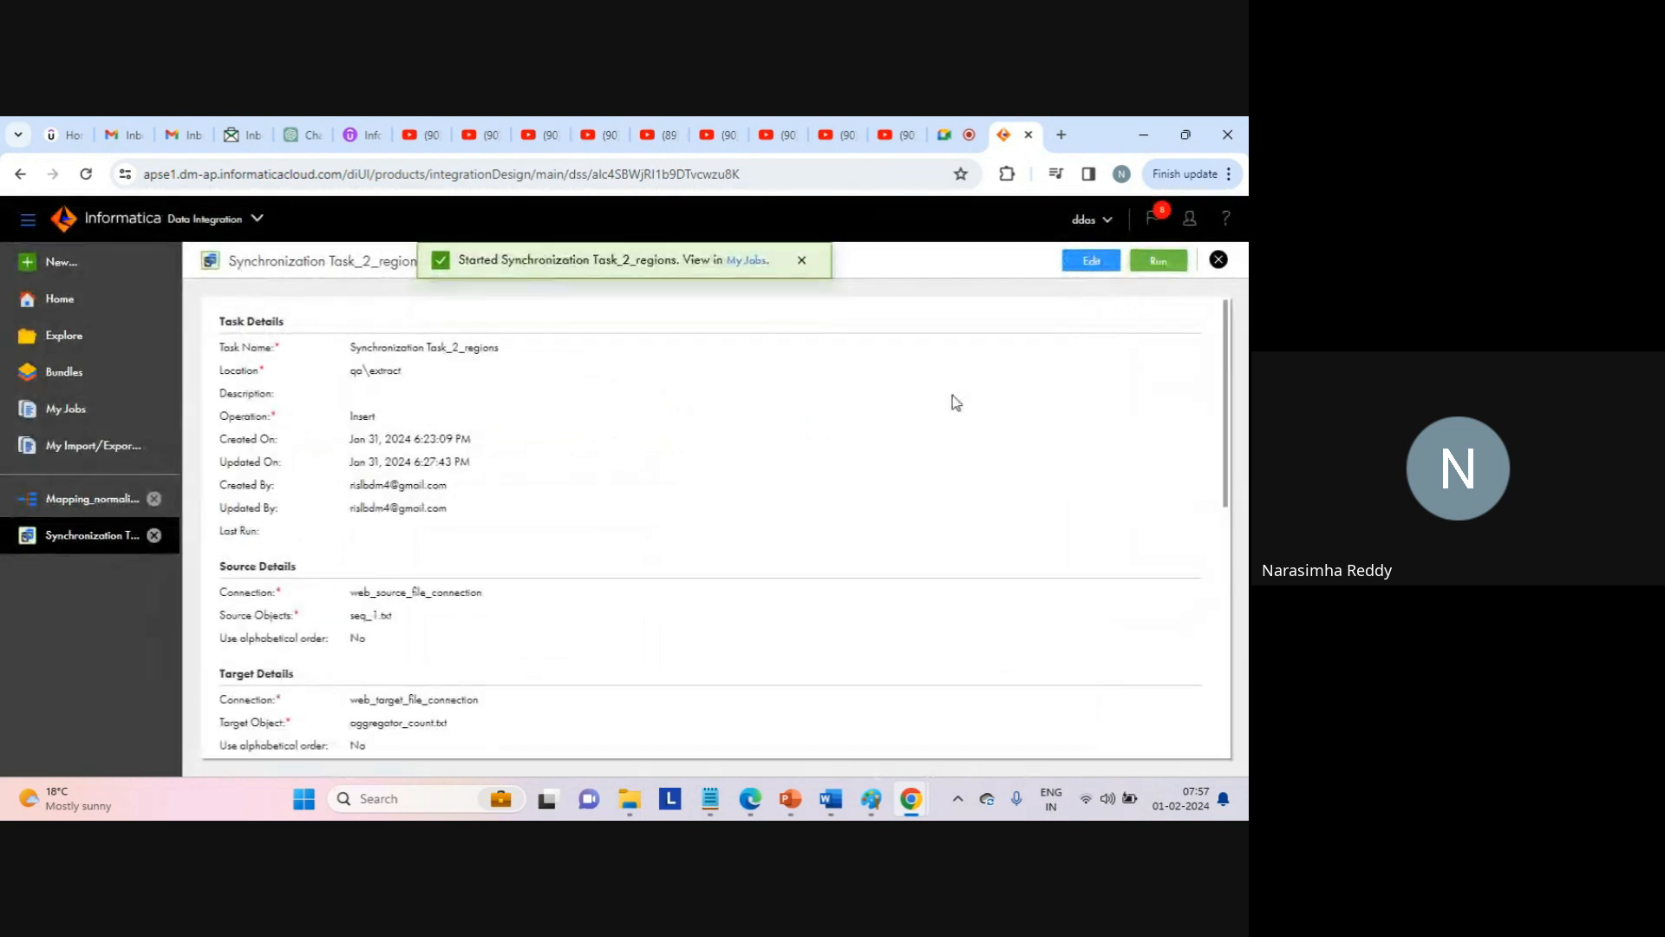
click(747, 261)
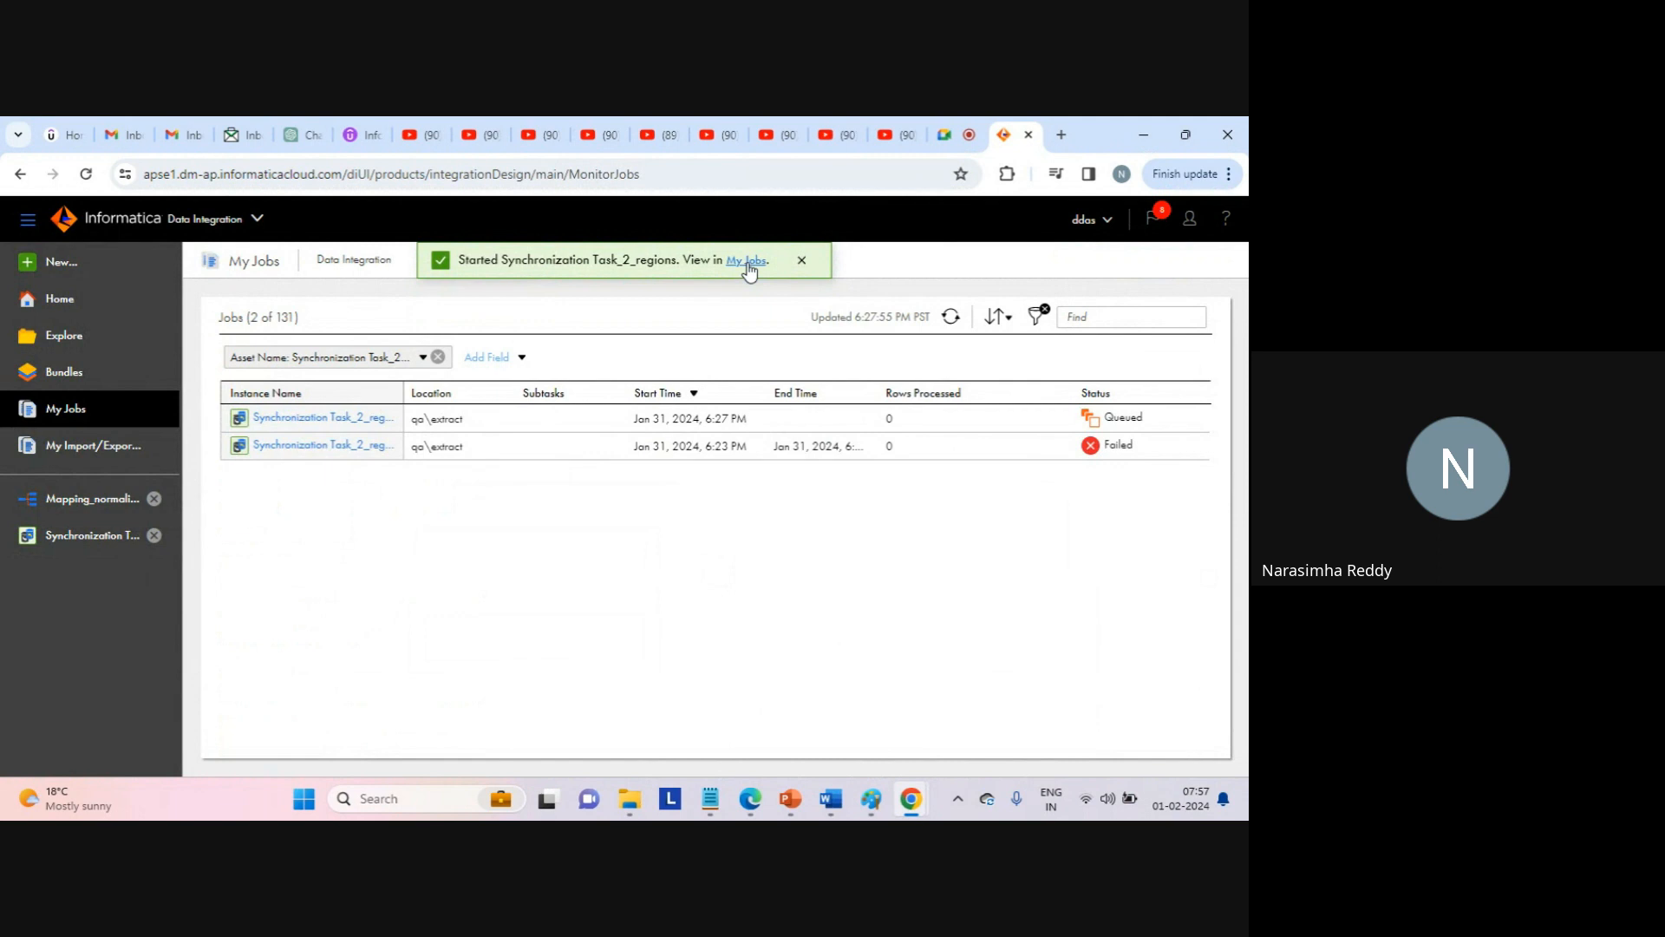
click(799, 265)
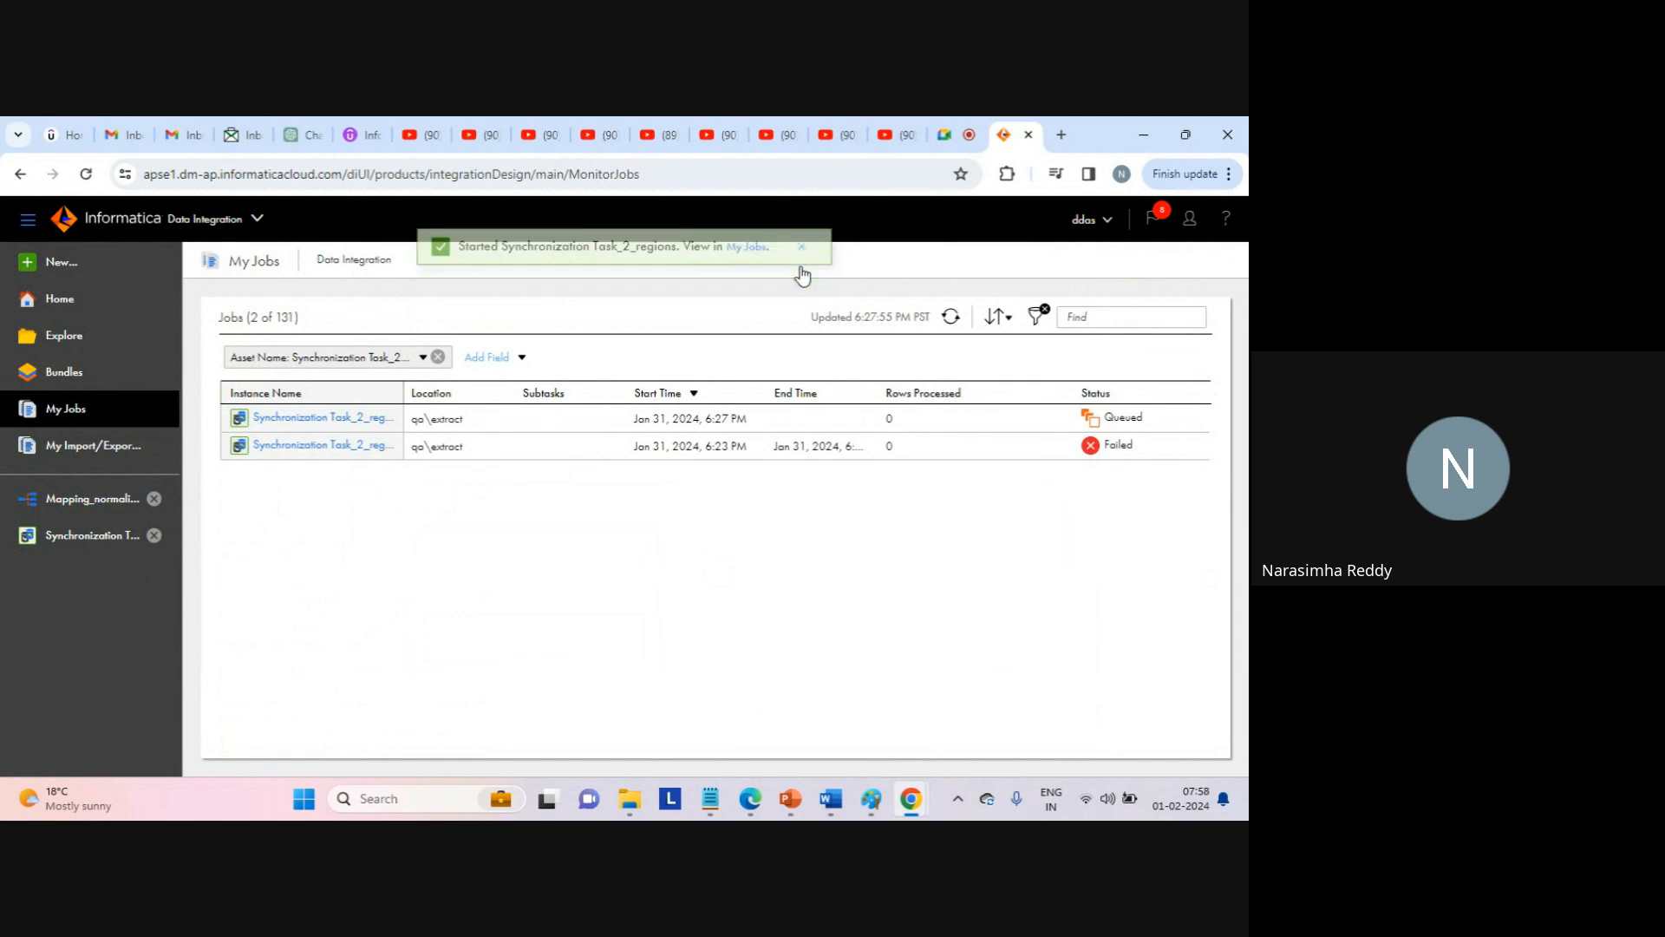
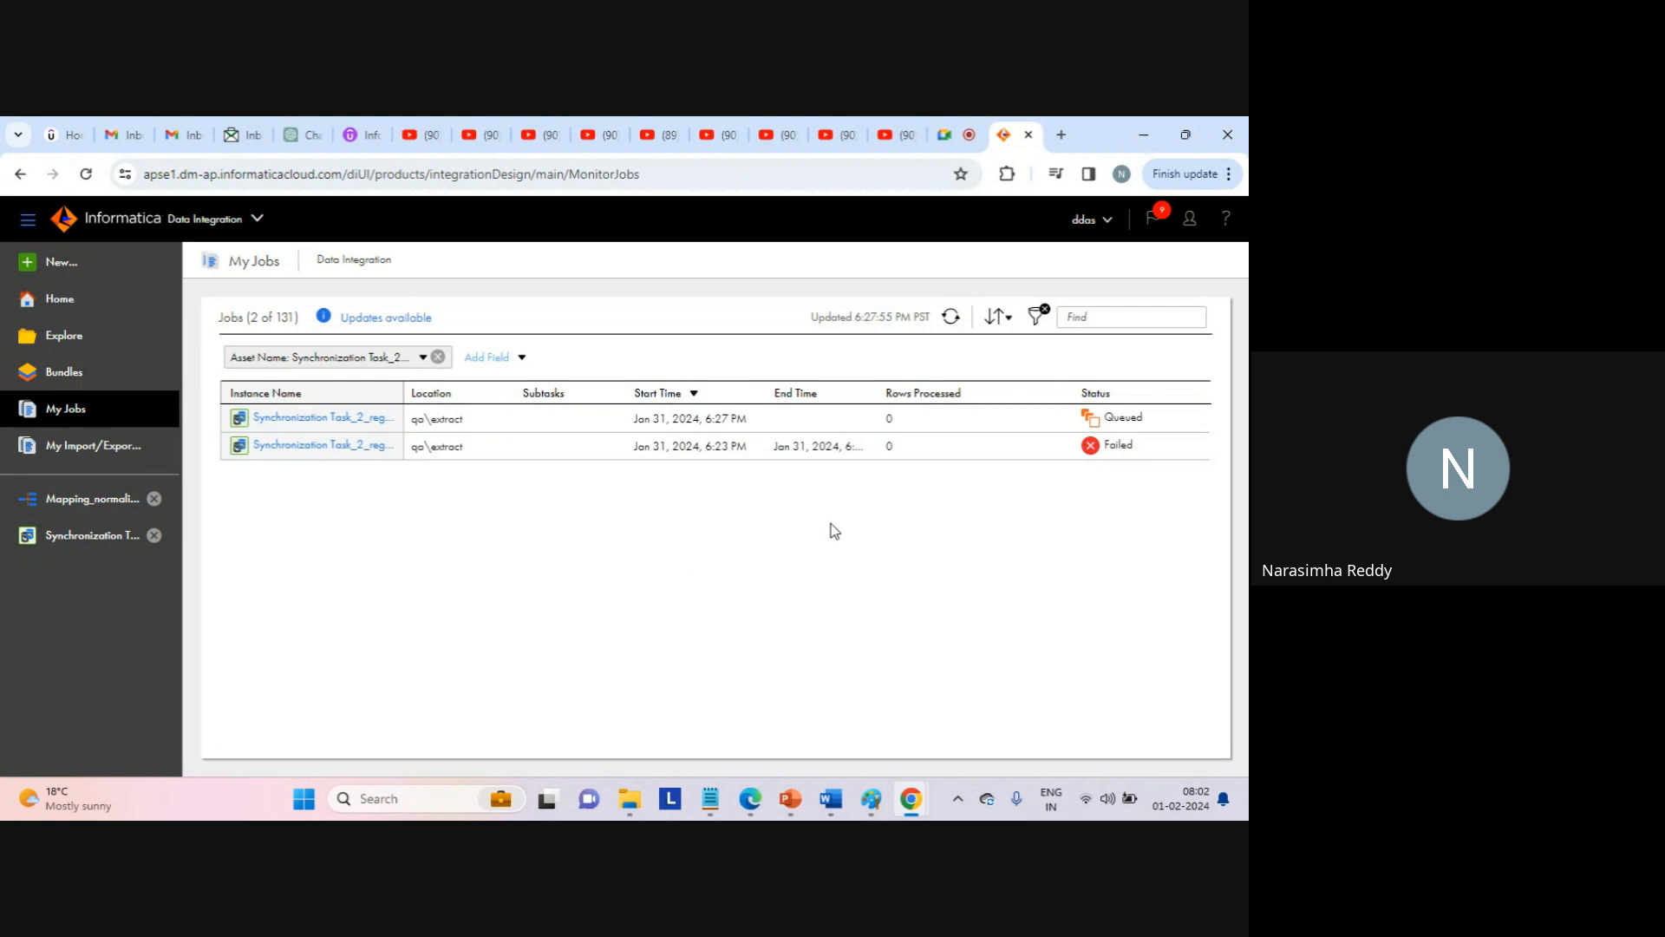
Refresh My Jobs and check that the newest Synchronization Task run succeeded with 2 rows processed.
click(952, 318)
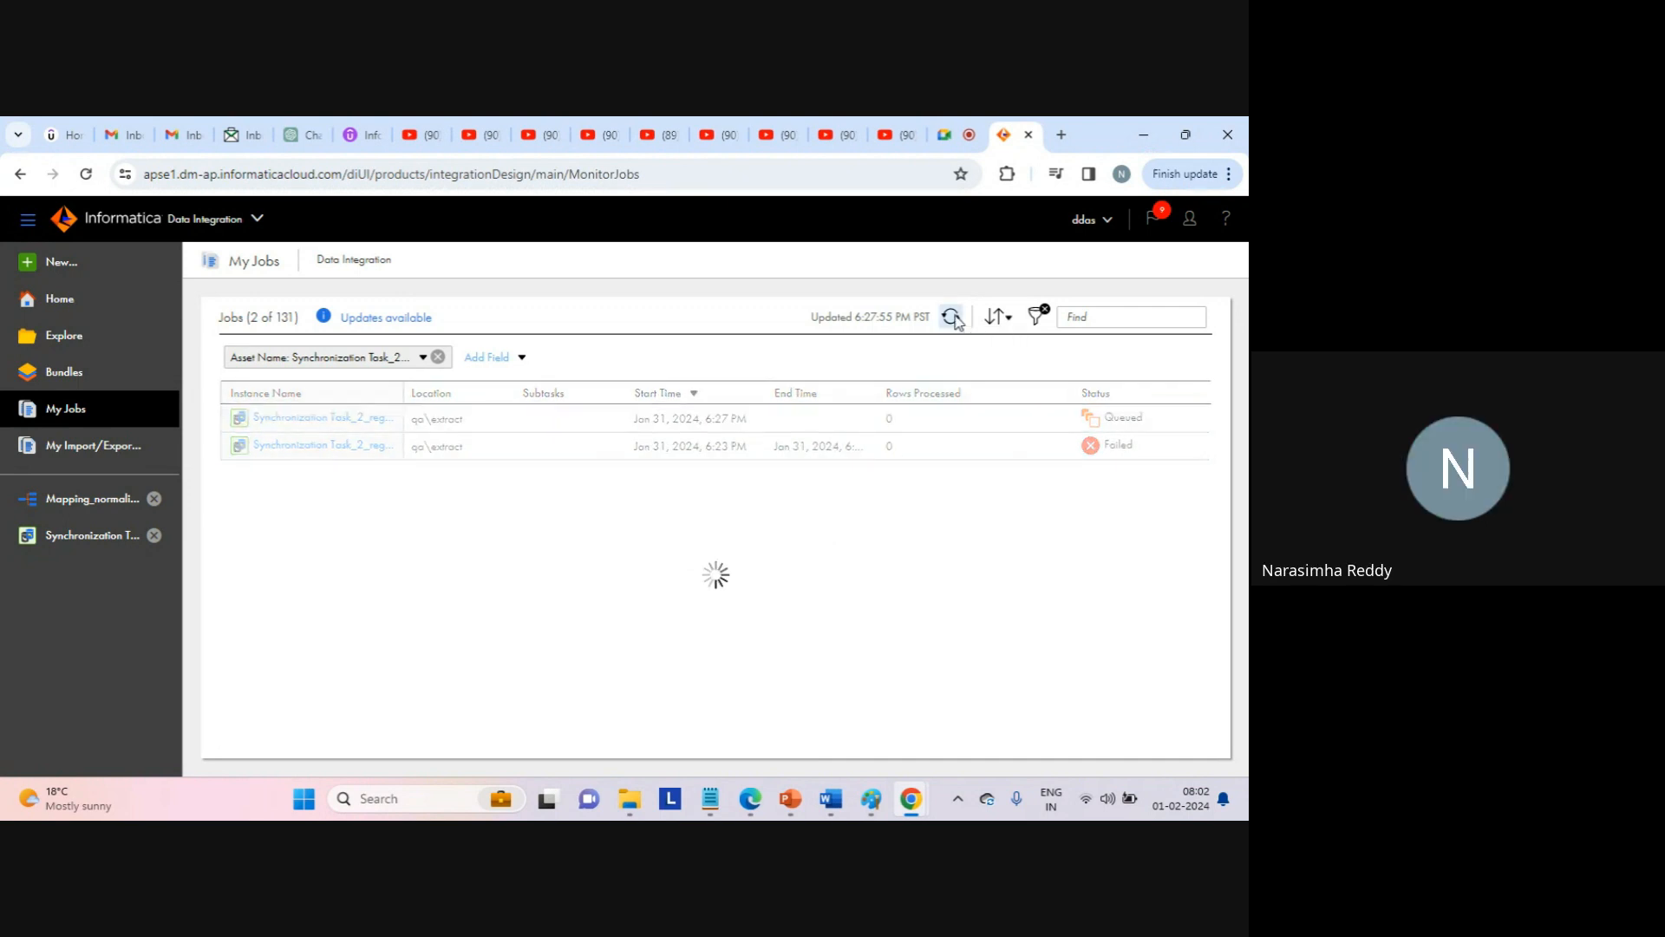
click(909, 418)
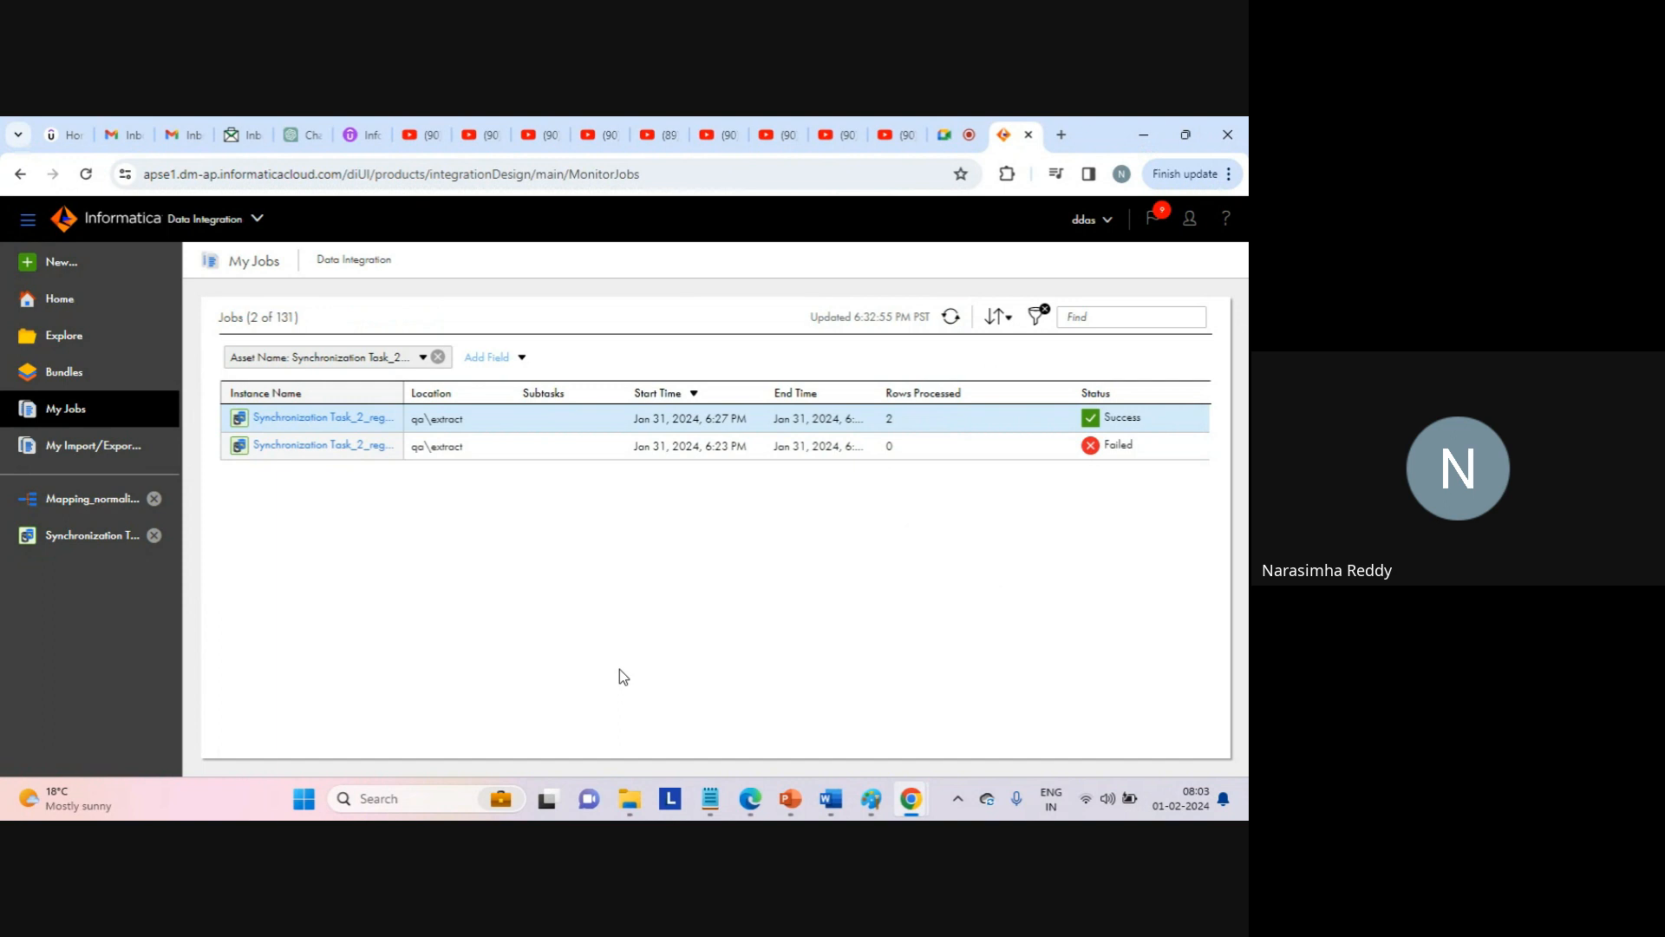
mouse_move(629, 798)
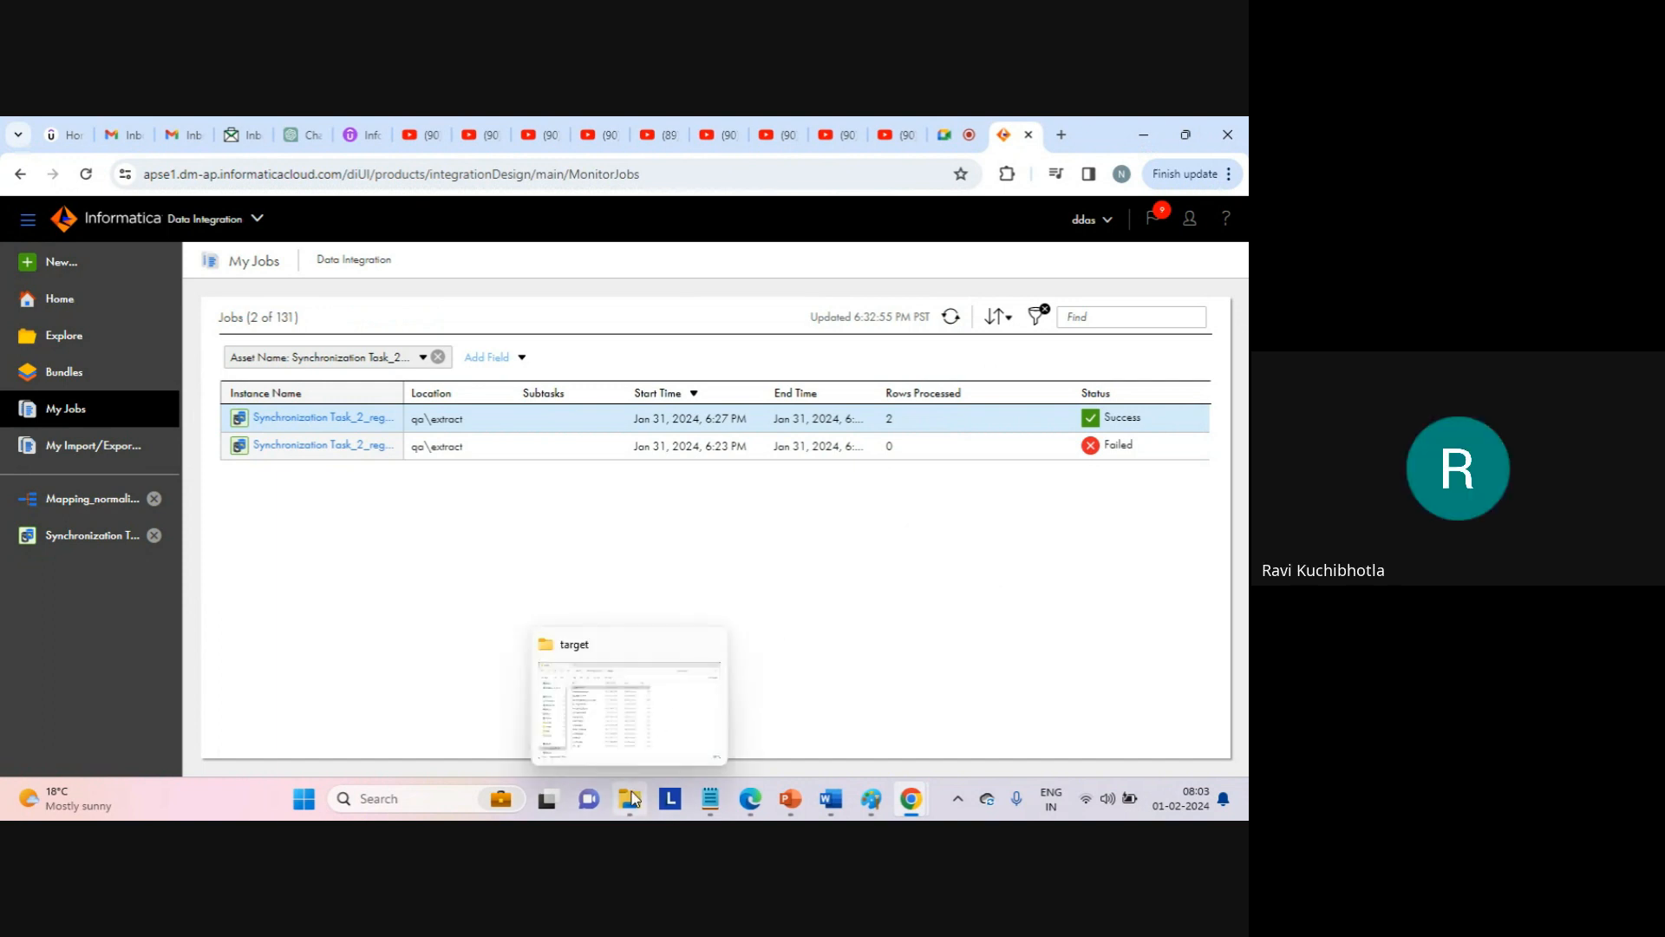
Open the aggregator_count output file from the target folder in Notepad, review its rows, then close it.
click(657, 703)
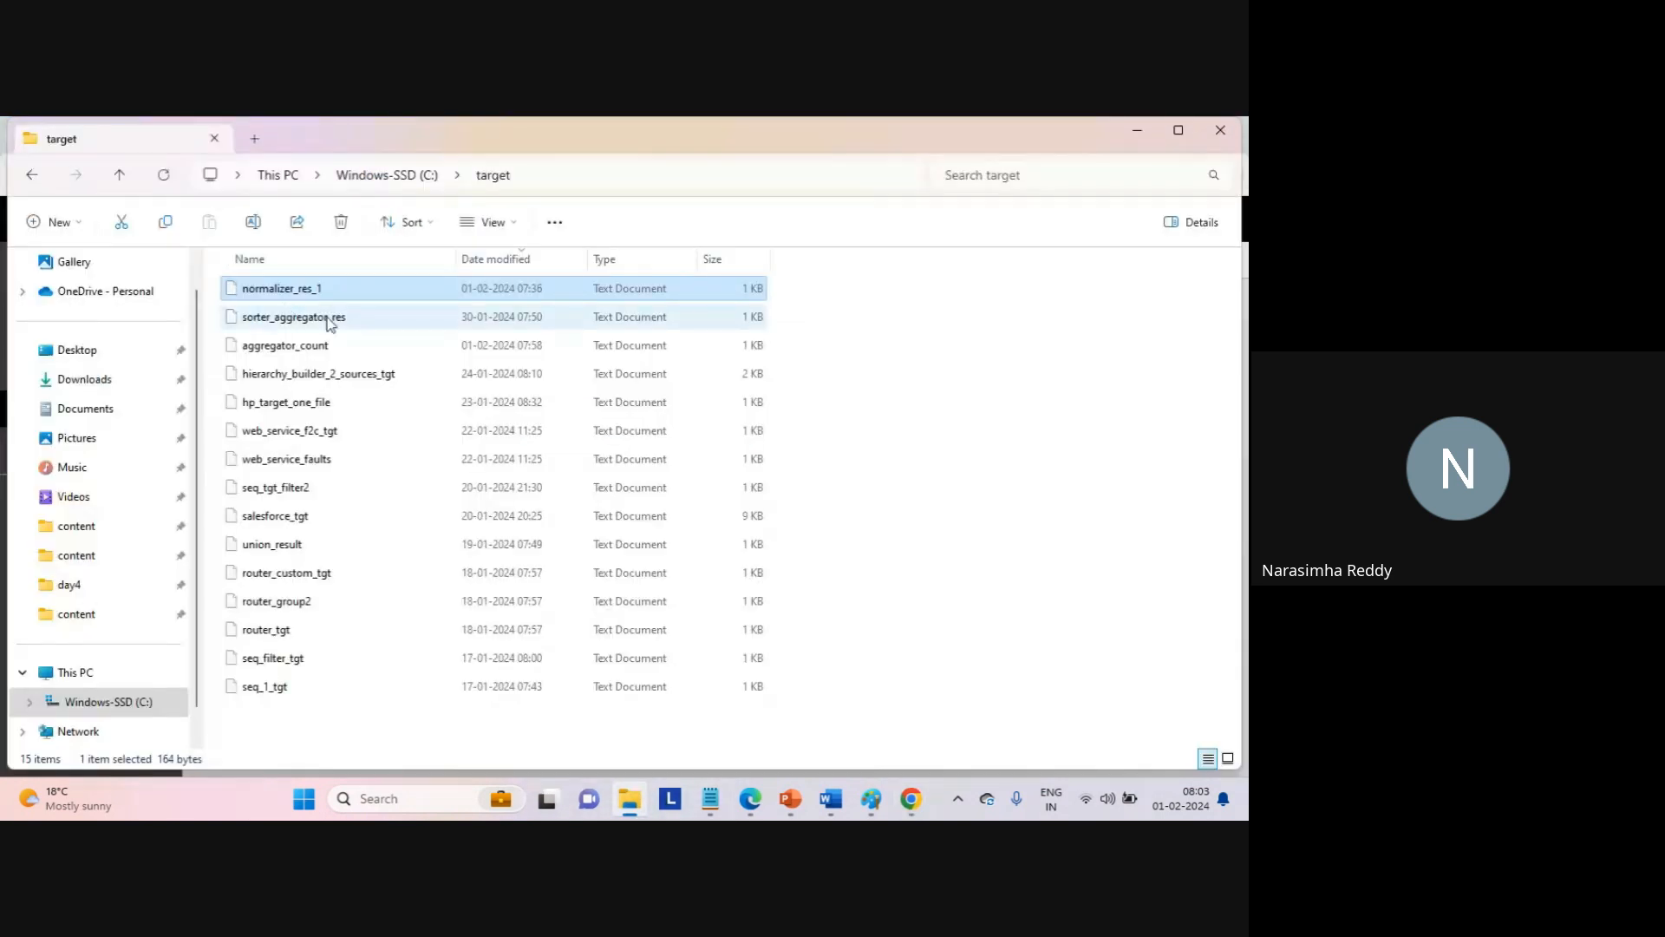
click(298, 355)
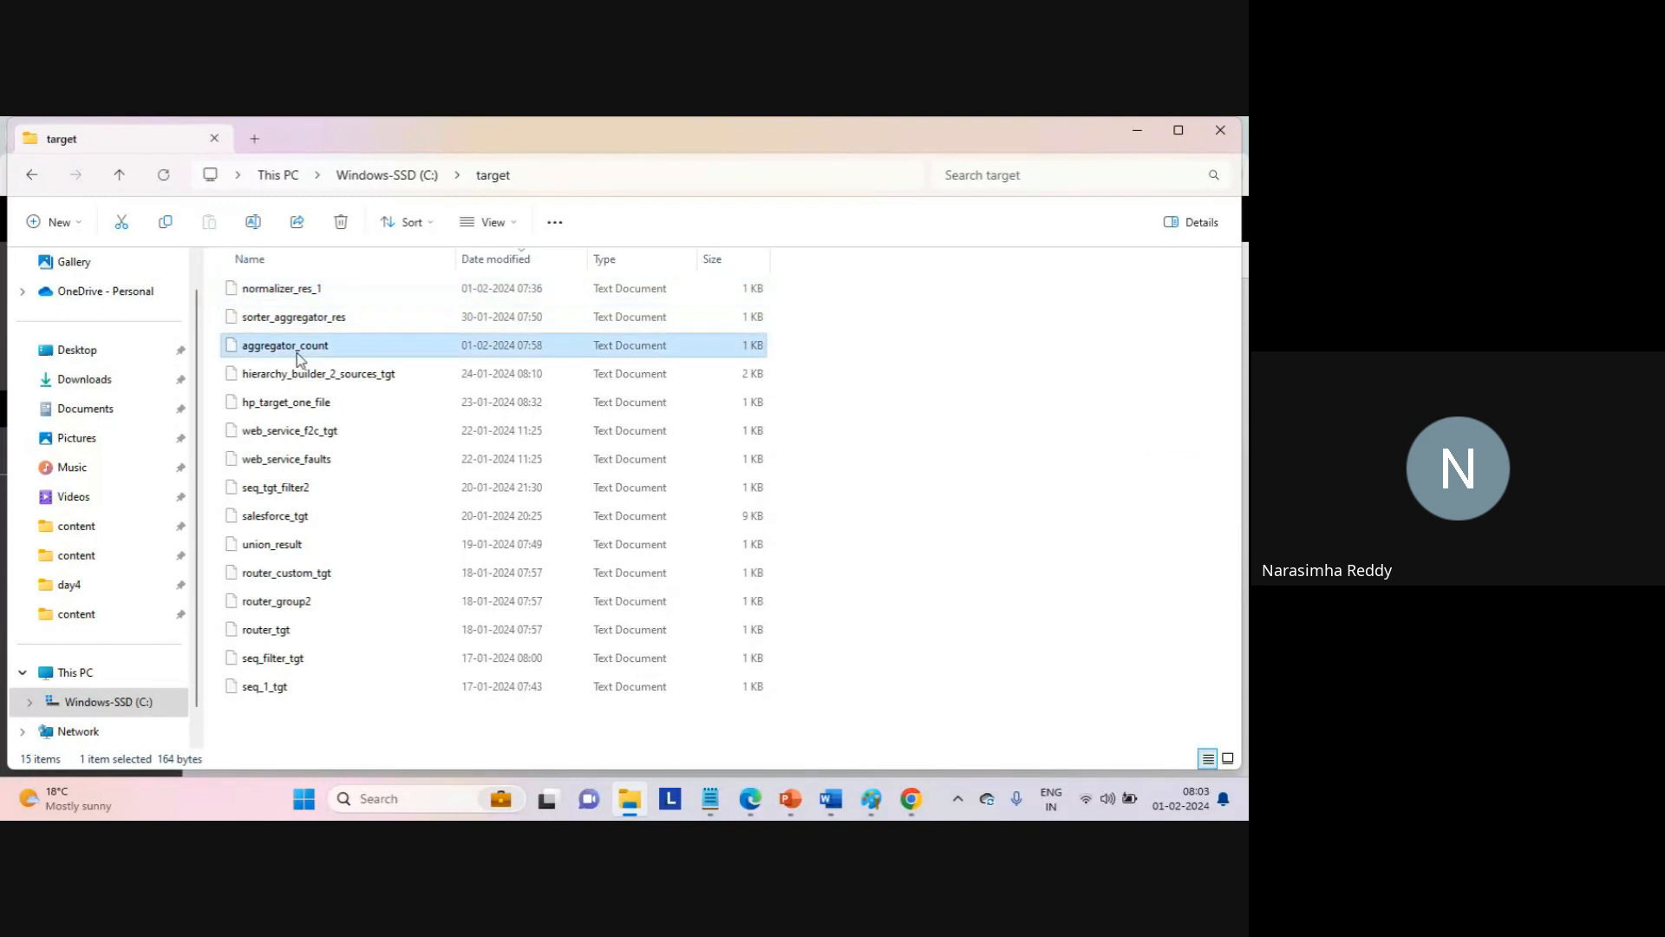
double_click(299, 355)
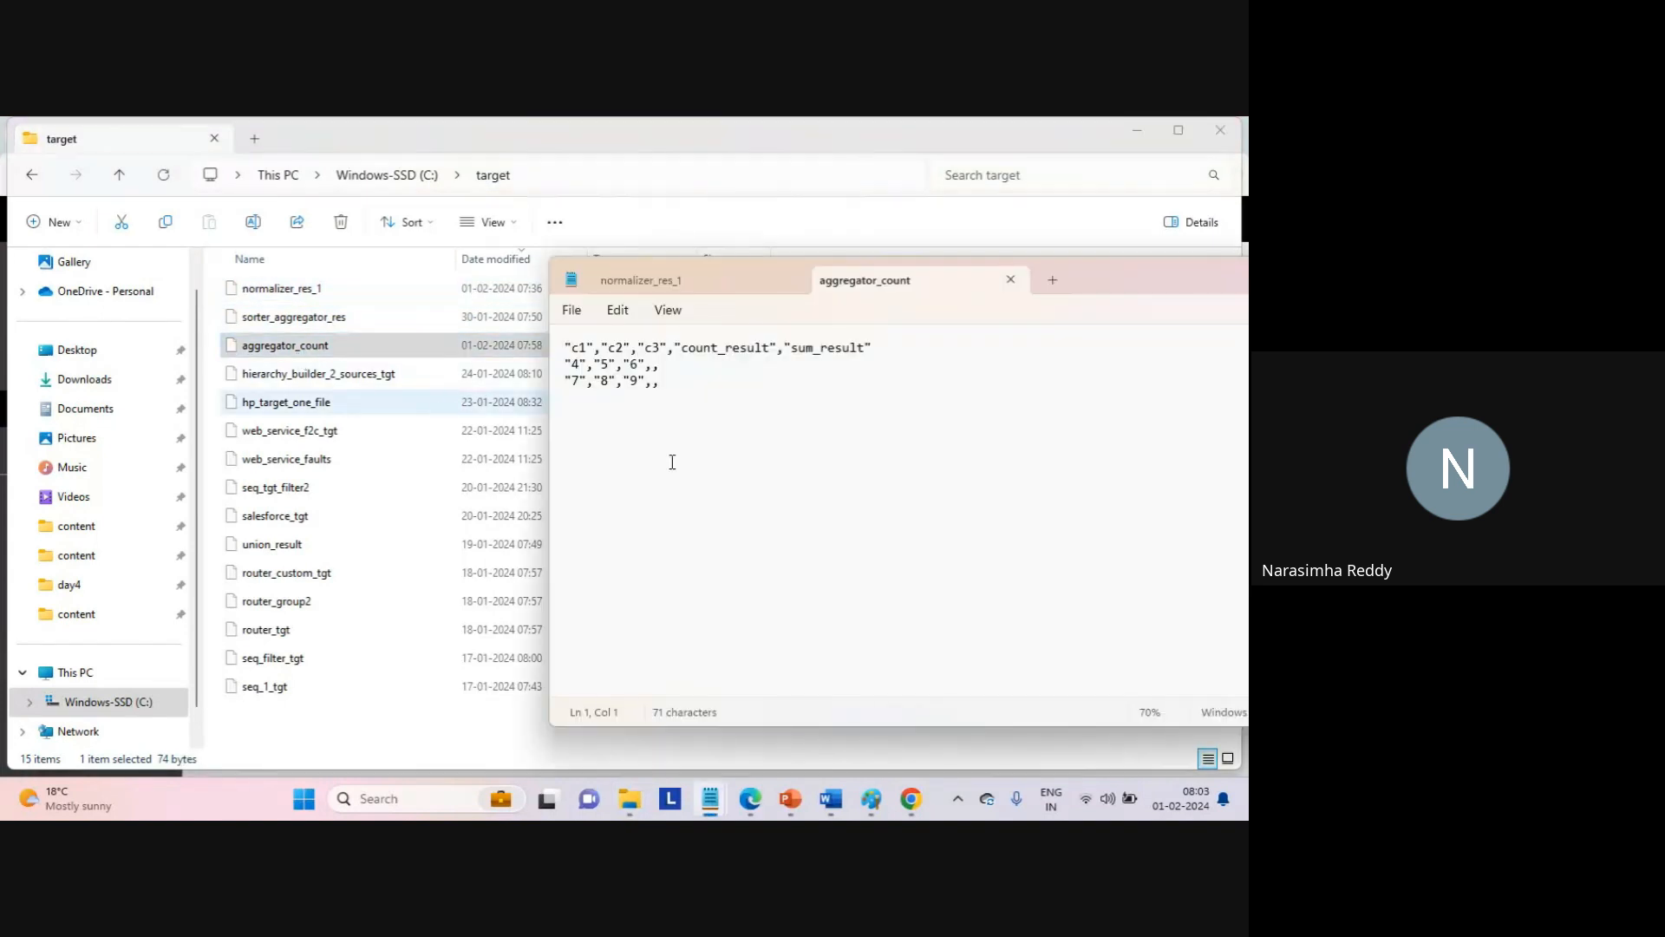
key(ctrl+a)
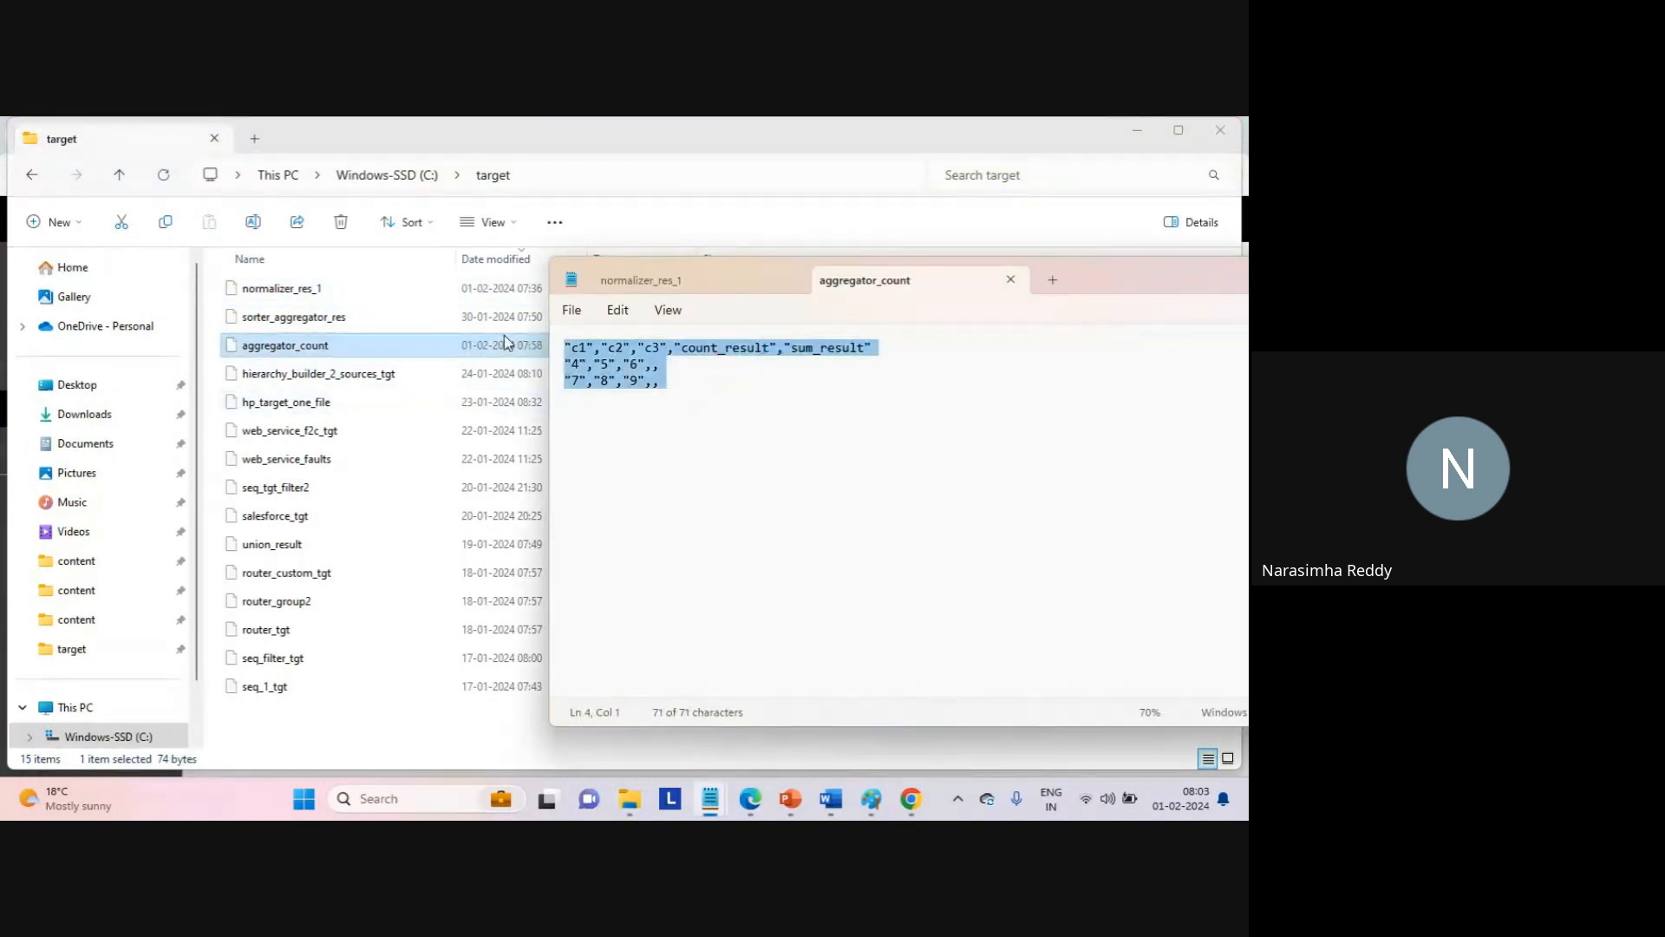
click(651, 421)
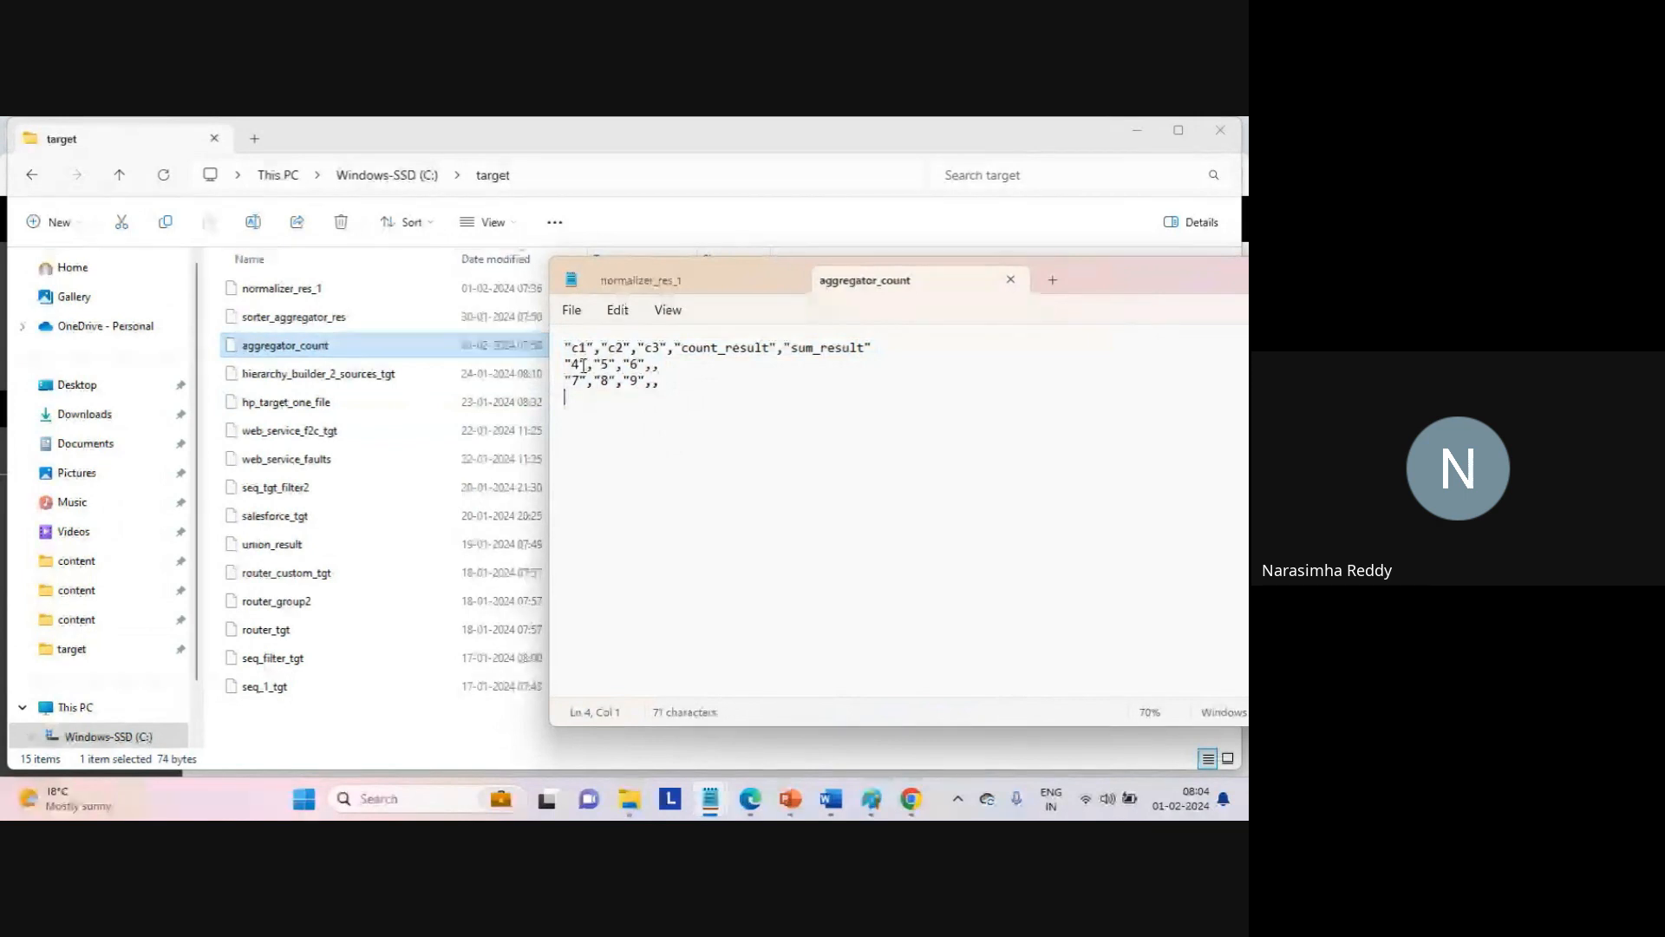
drag(566, 364, 579, 365)
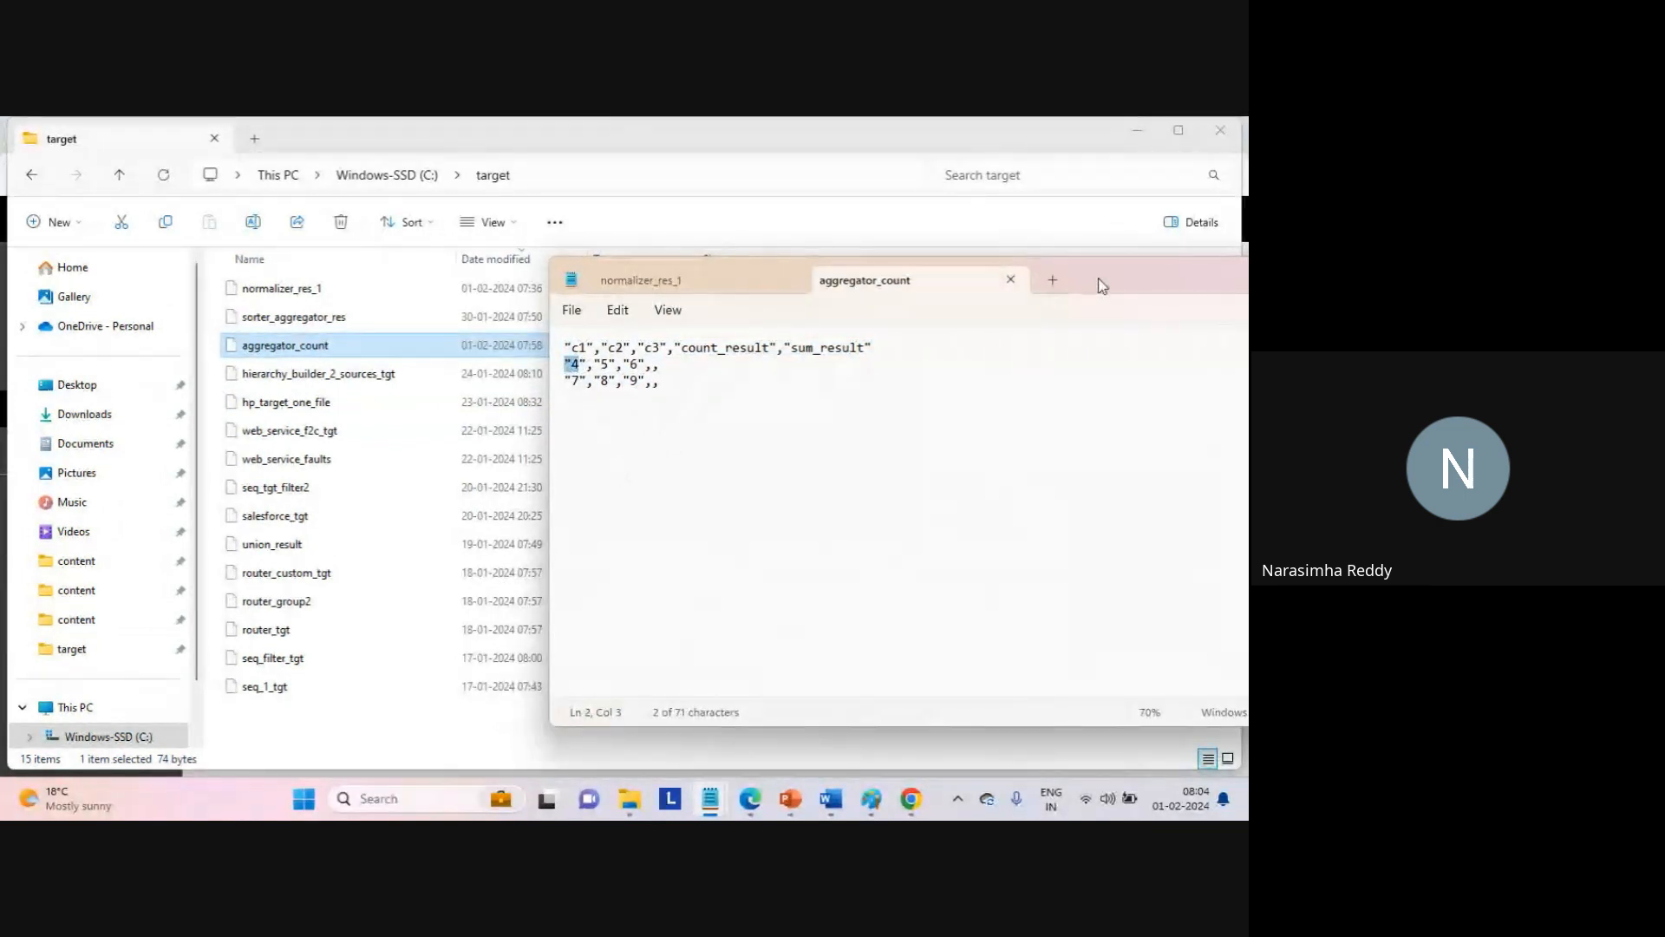
drag(1099, 278, 804, 262)
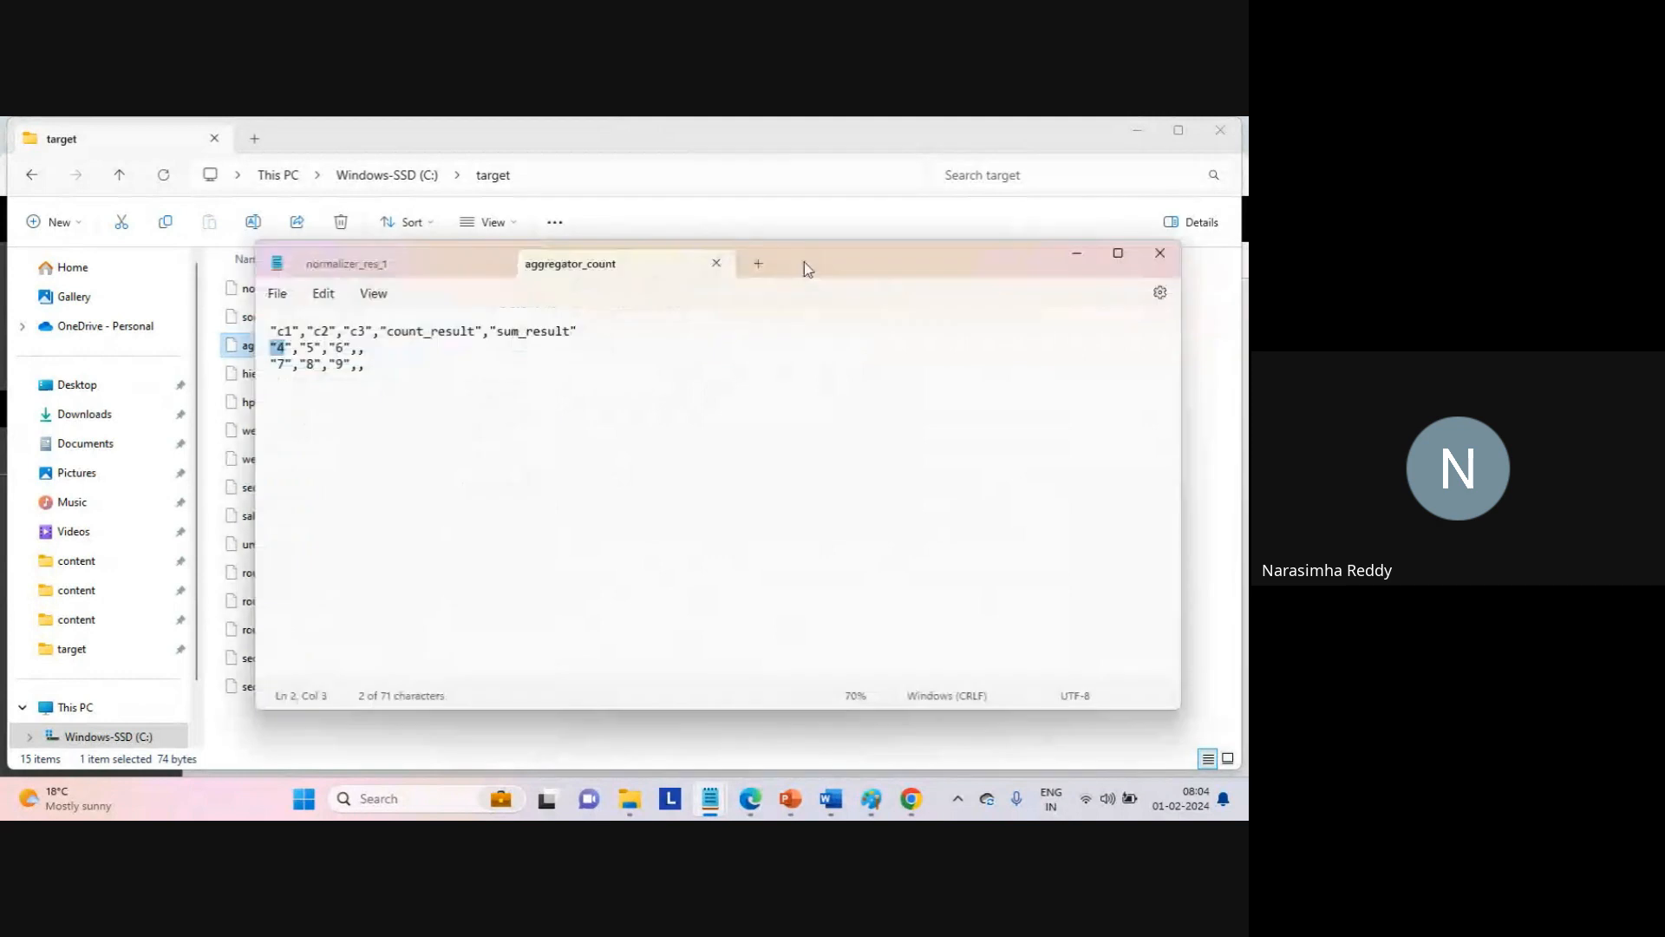
click(716, 264)
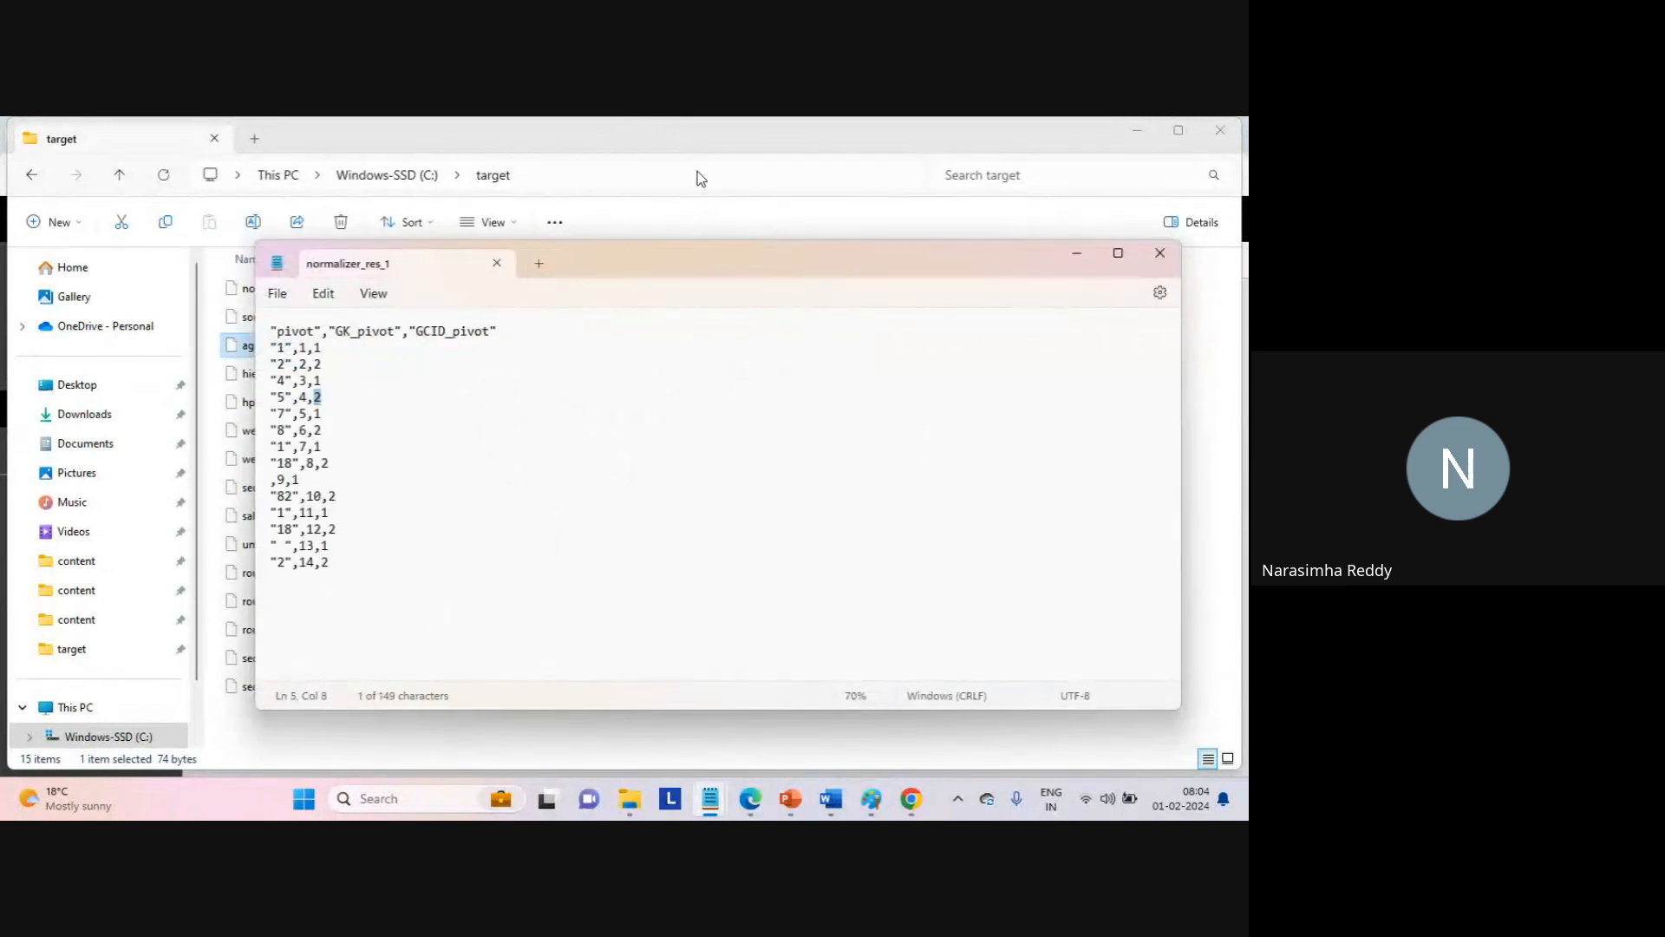
click(668, 140)
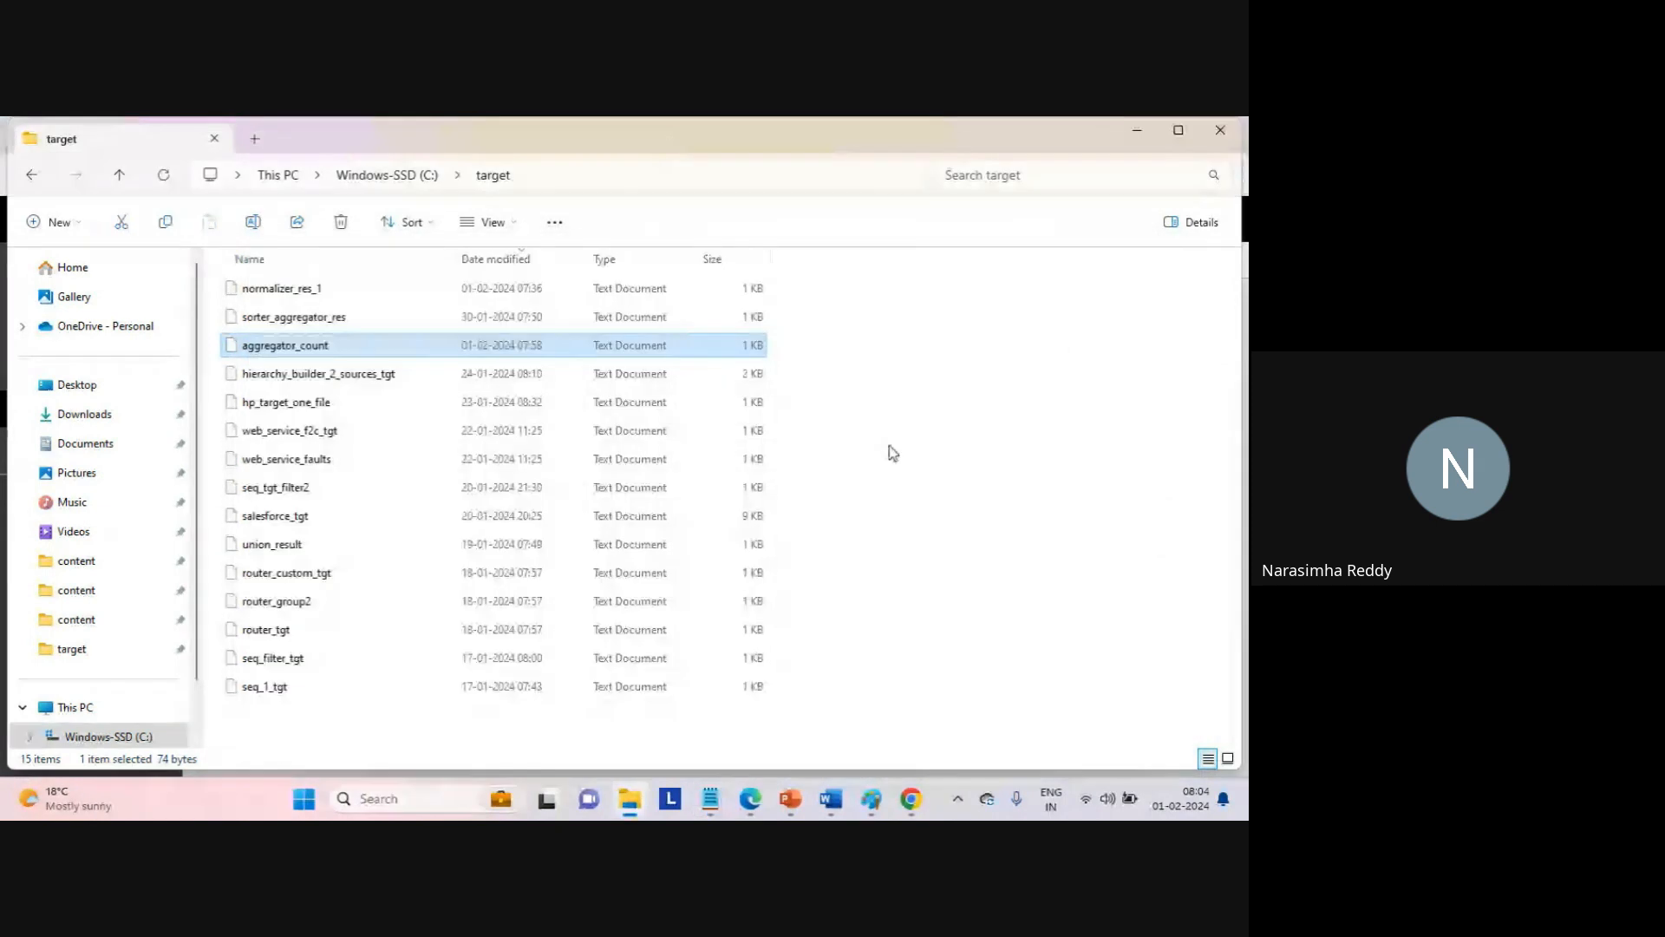
Deselect the files in the target folder and return to the Informatica My Jobs list.
click(888, 444)
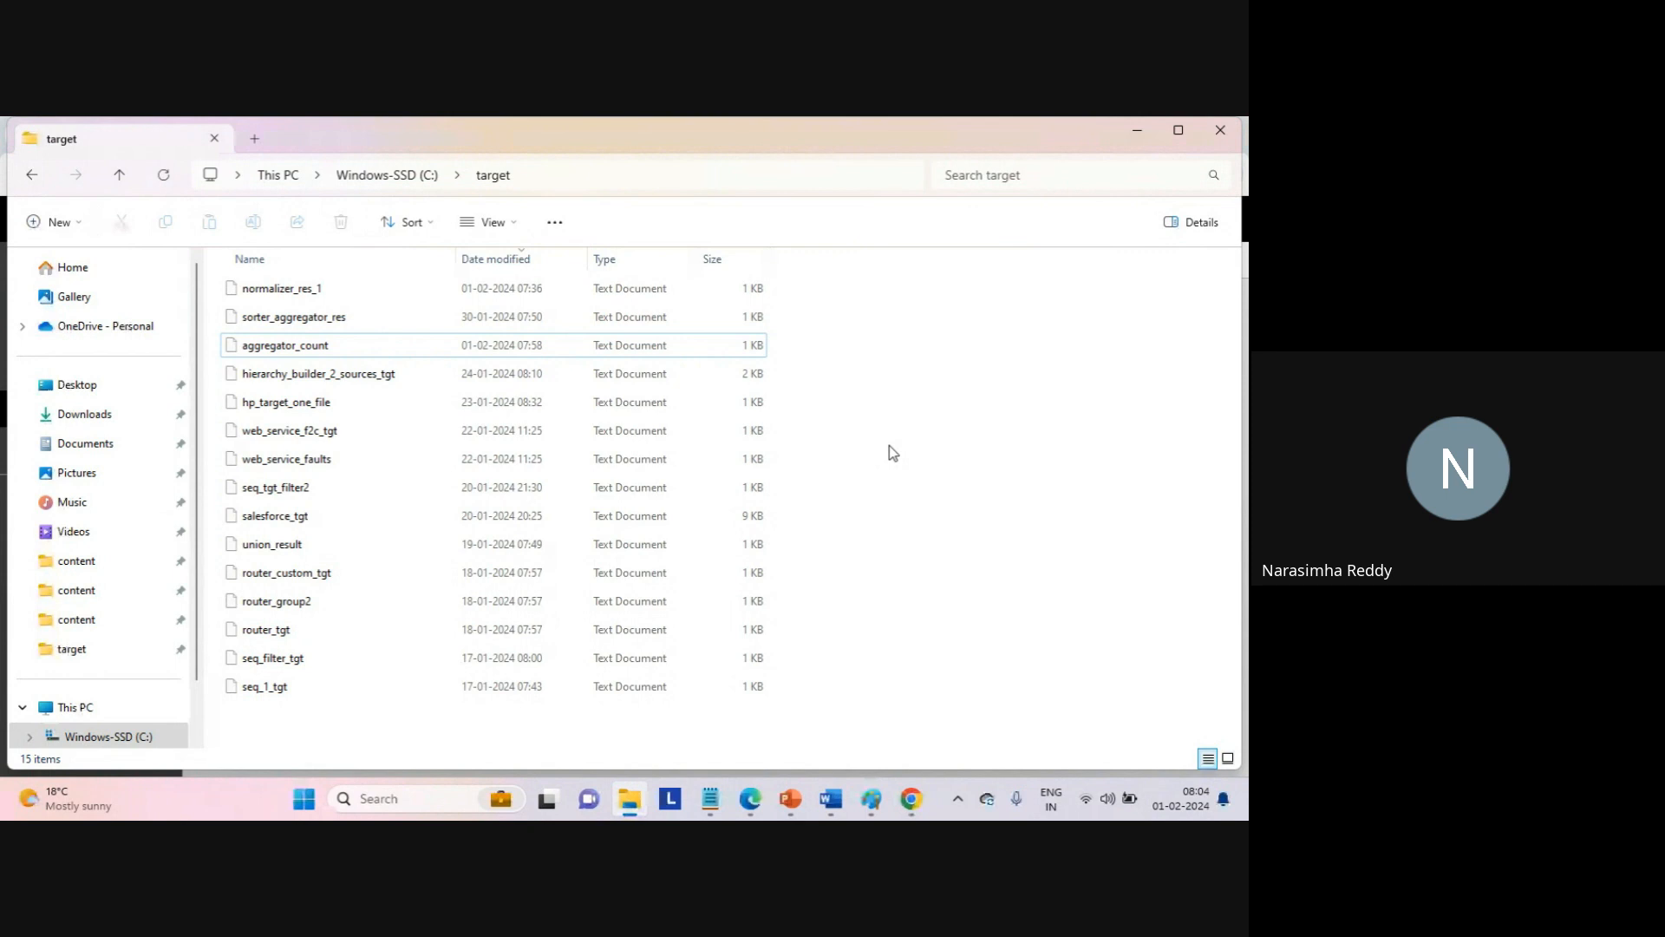
click(911, 799)
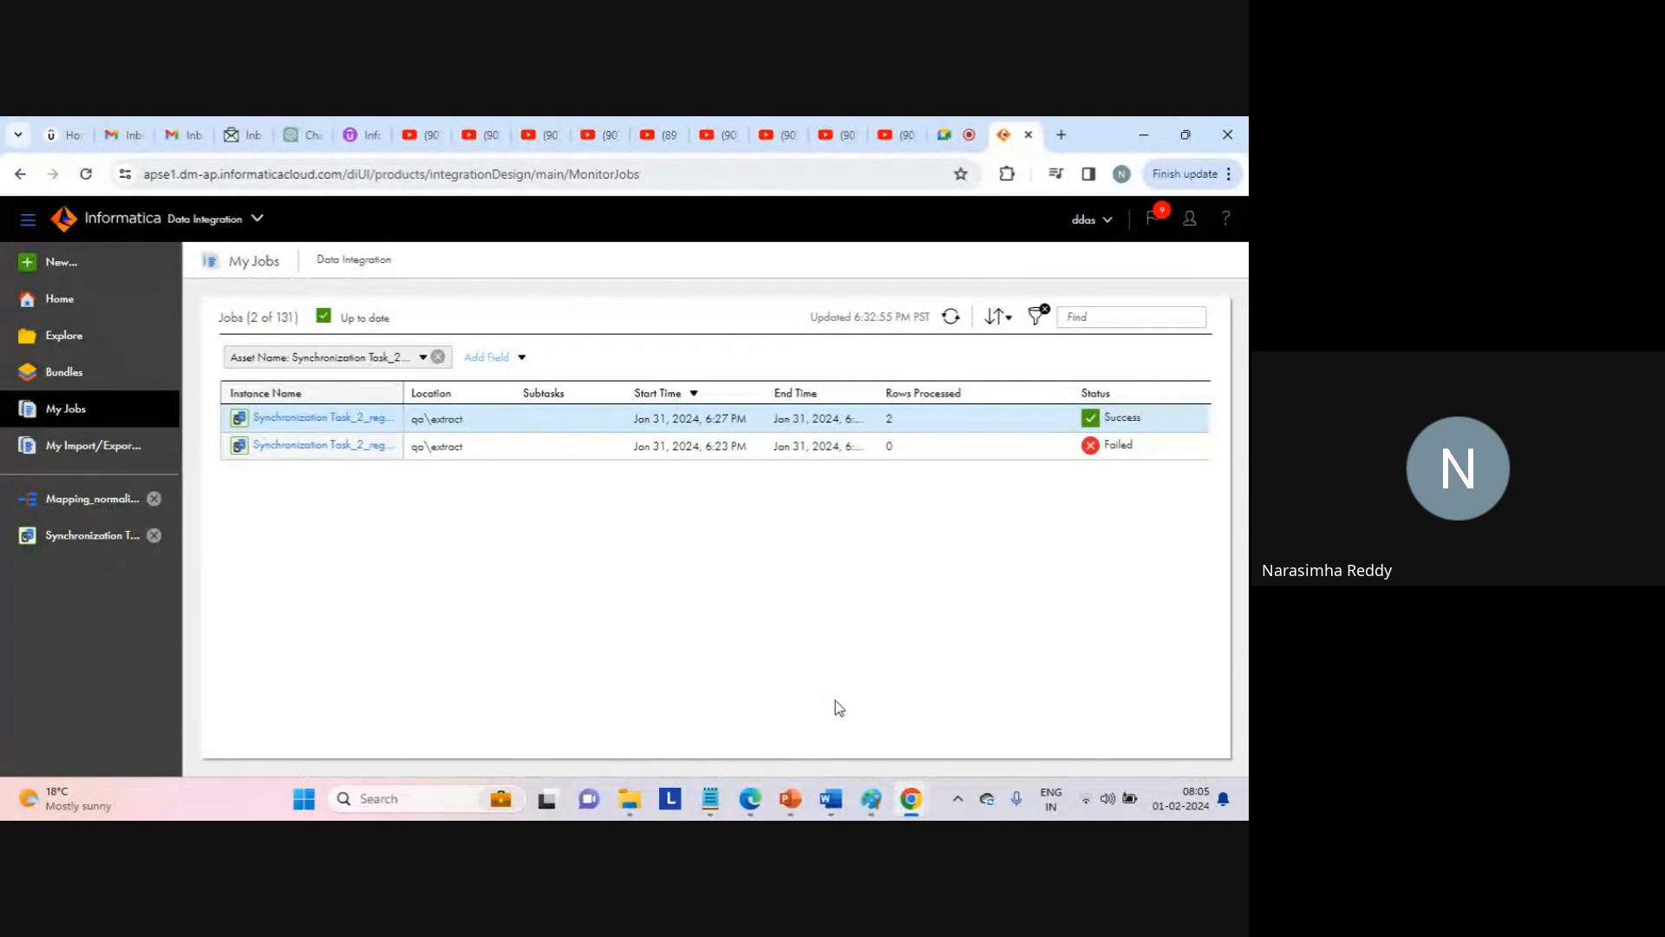
Close the normalizer_res_1 Notepad window, leaving My Jobs with the successful 2-row run visible.
mouse_move(608, 433)
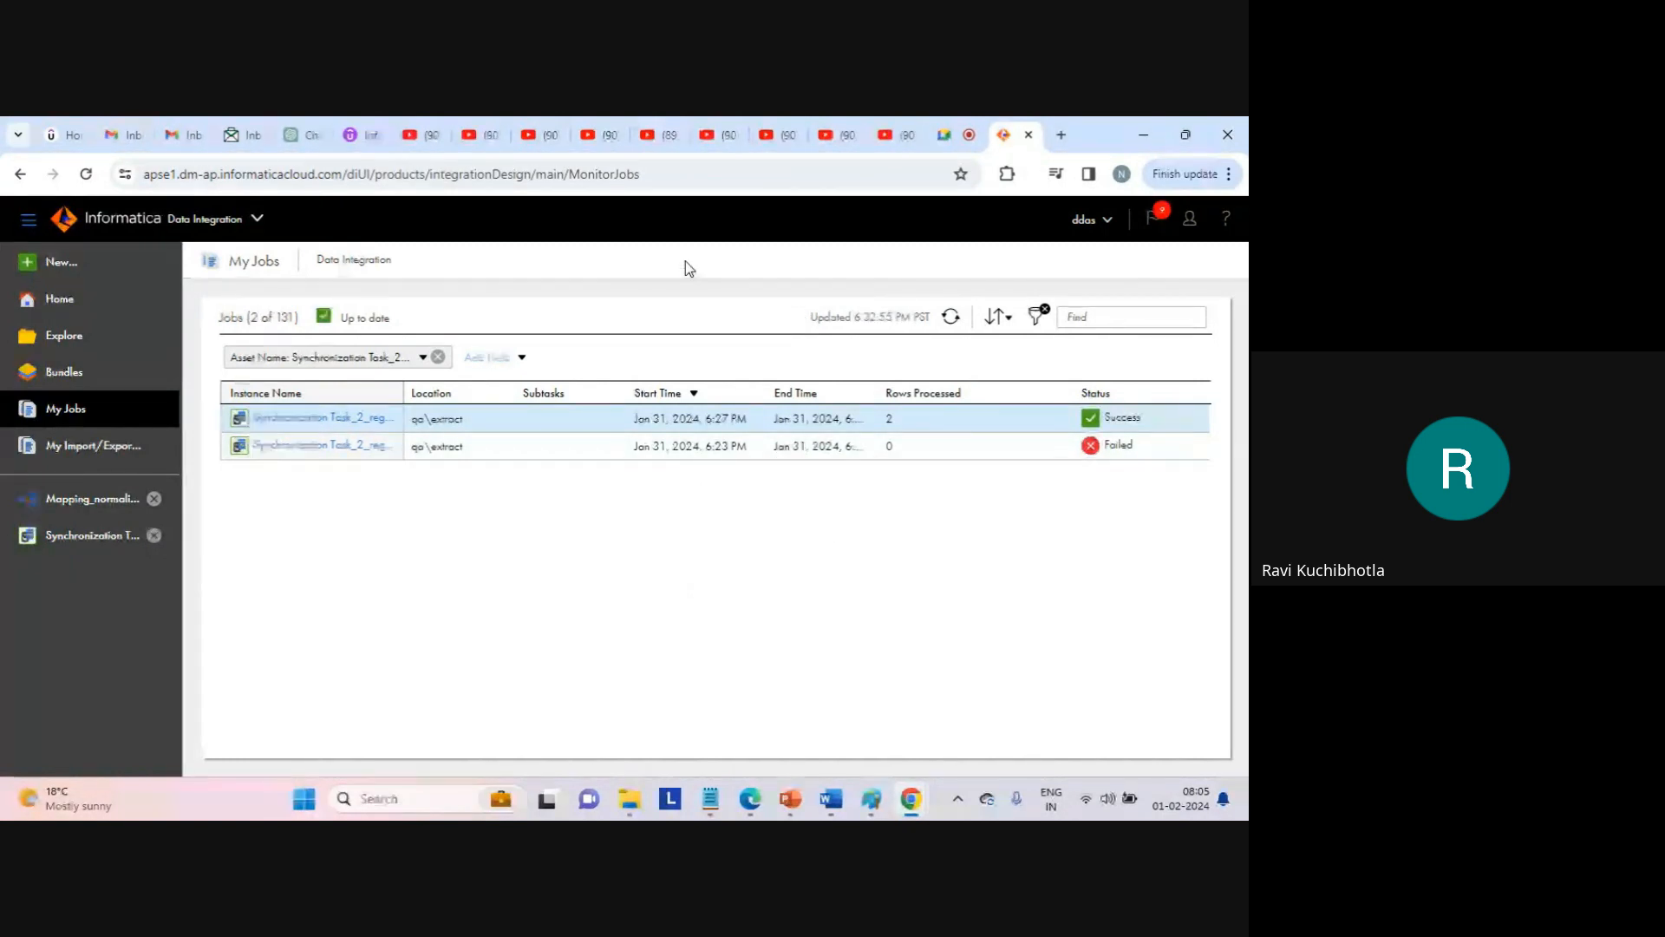
mouse_move(707, 785)
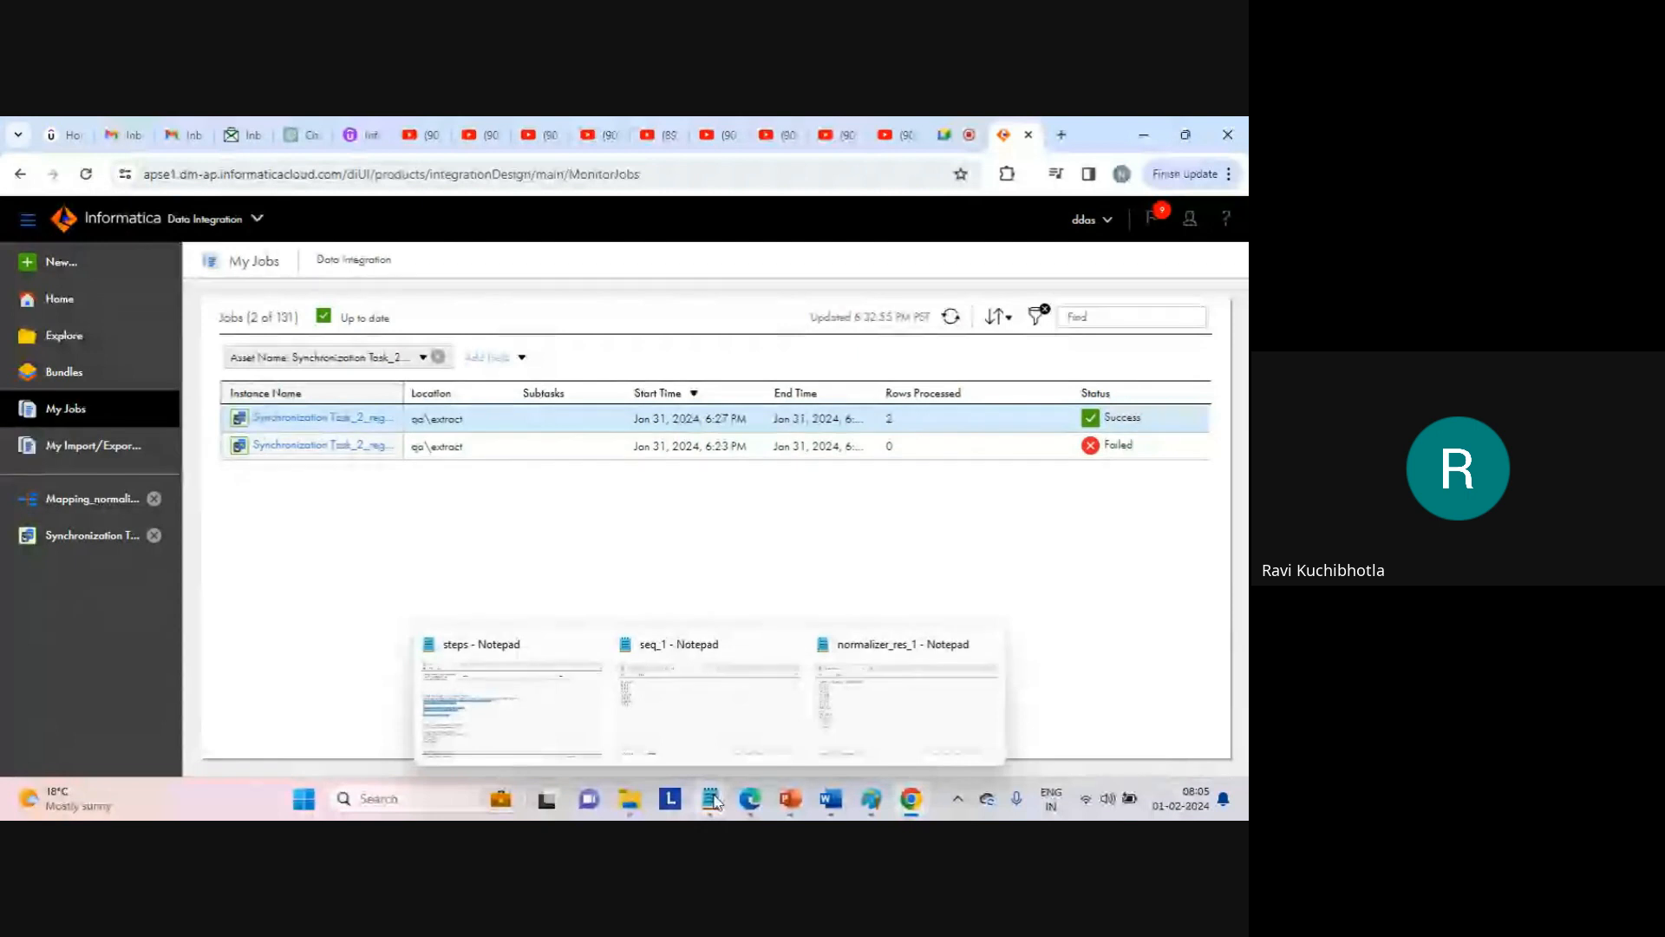
mouse_move(893, 714)
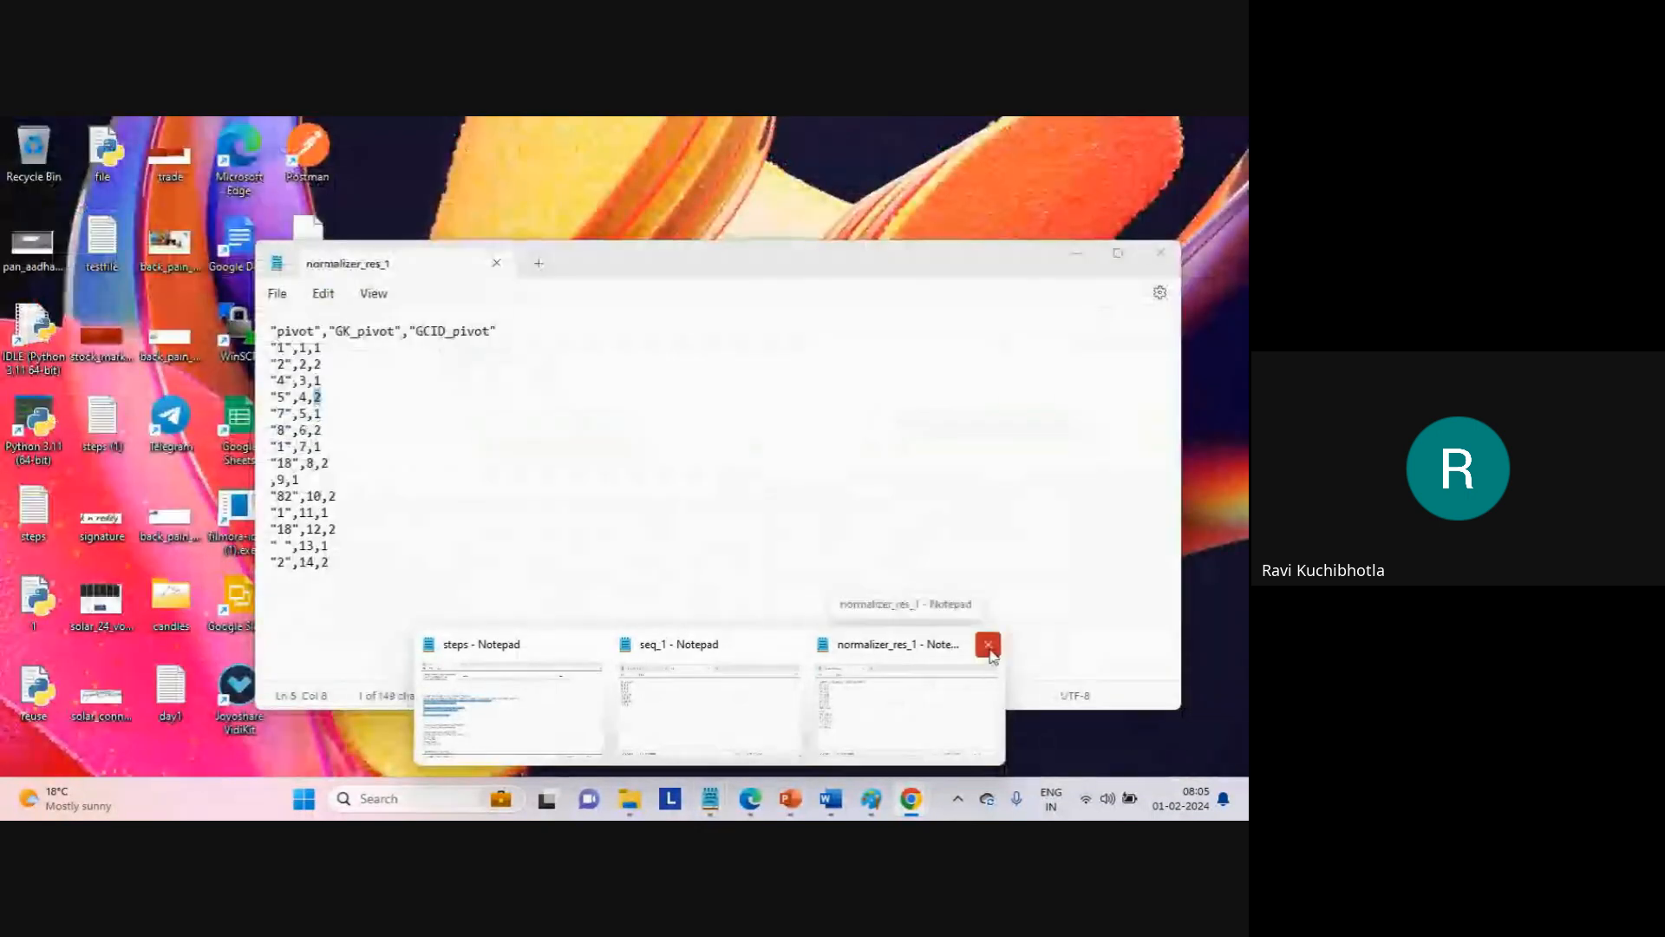
click(989, 646)
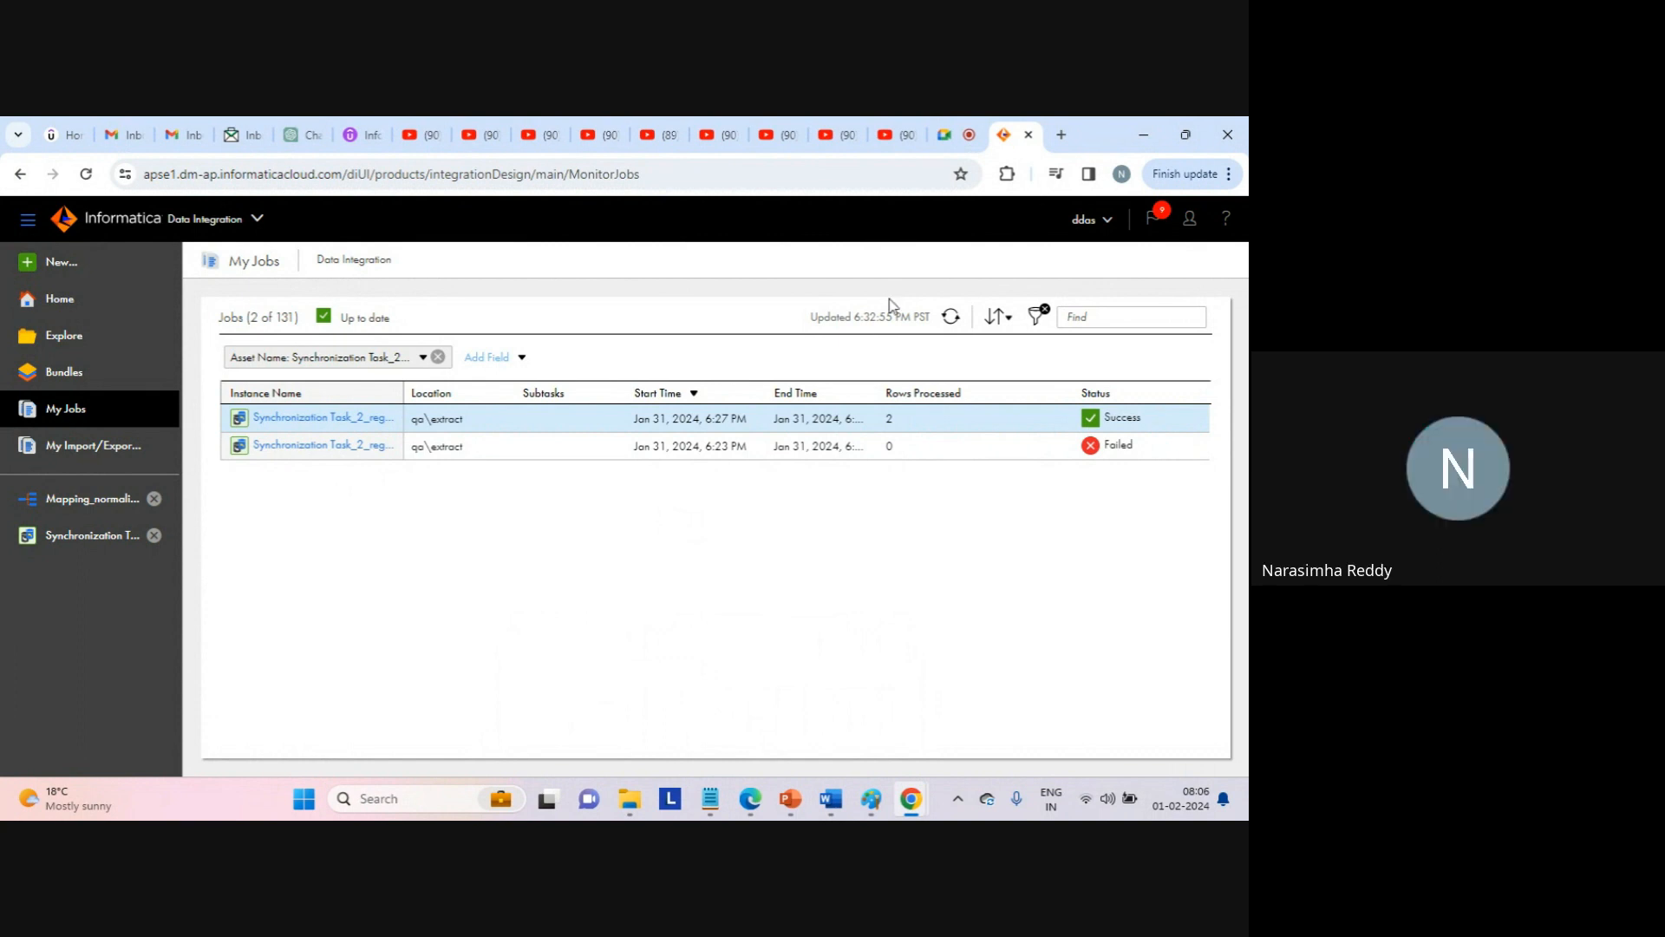
Open a new Chrome tab and copy the saved meet.goto.com link from the steps notes.
click(1064, 134)
text(got)
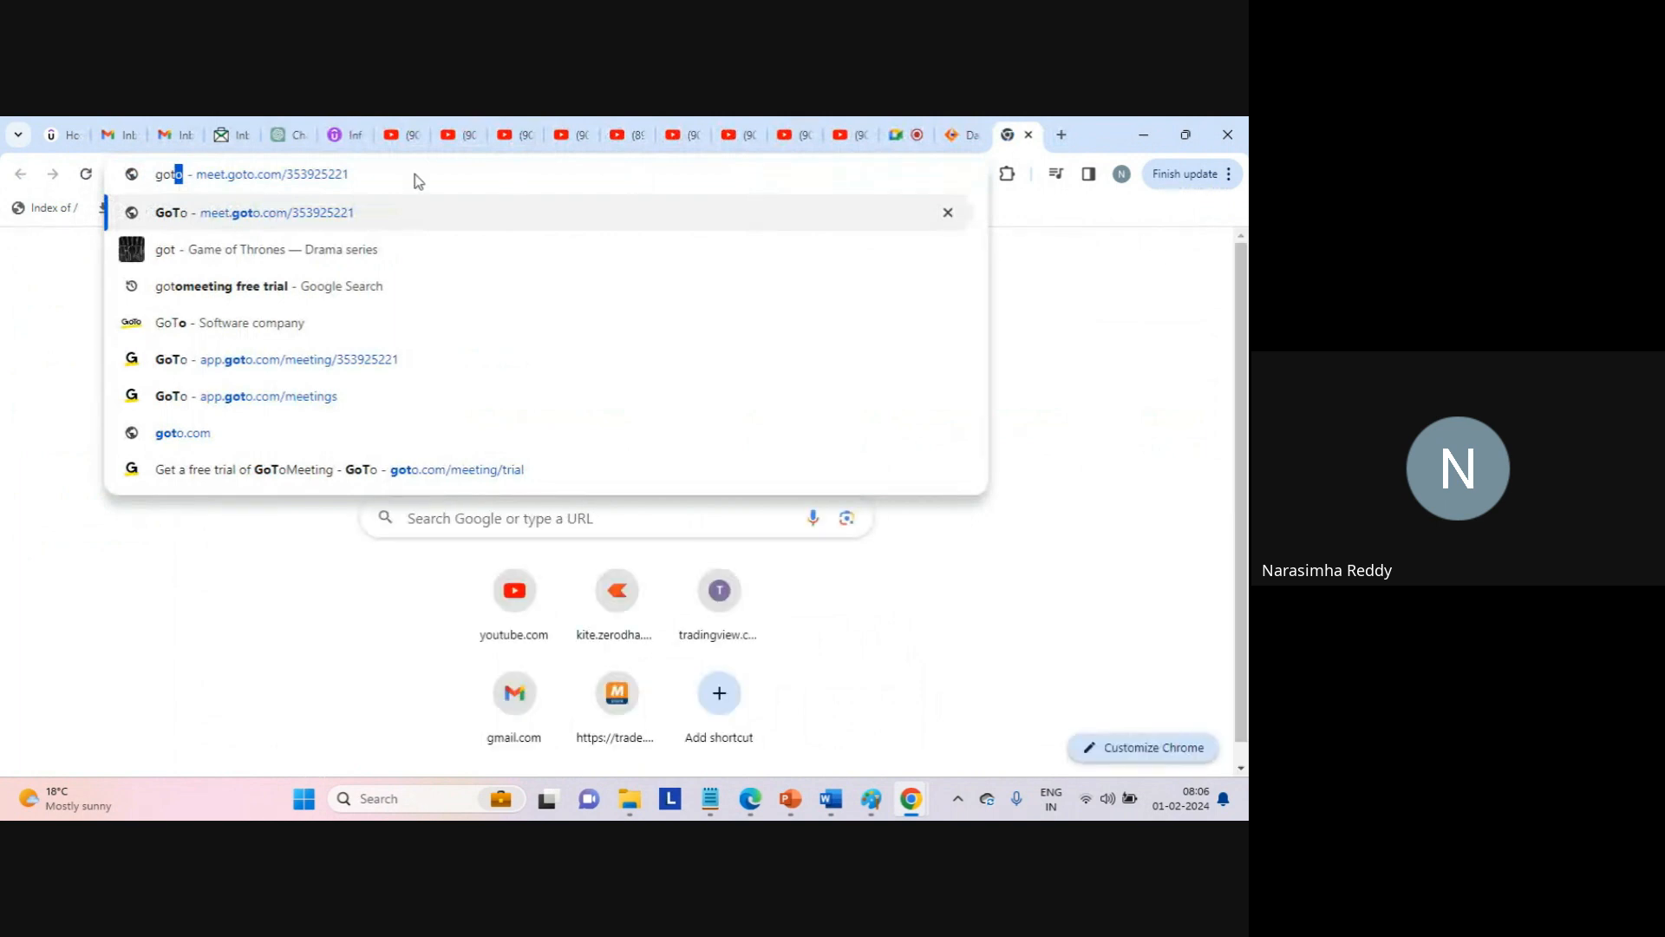
click(711, 801)
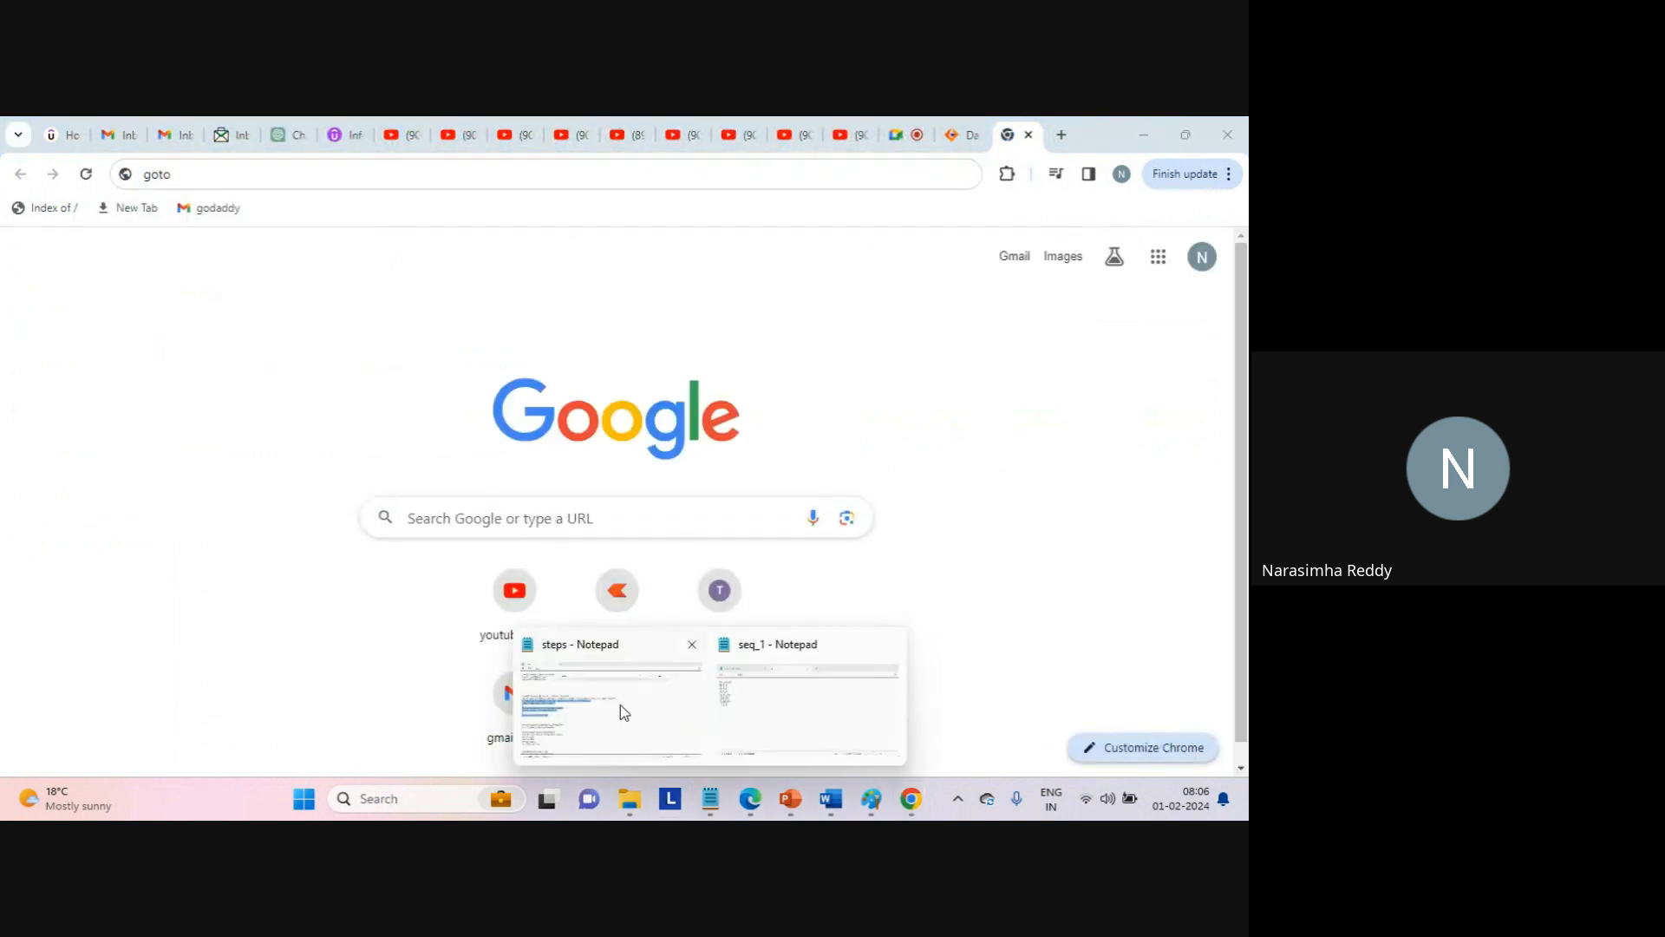
click(621, 705)
click(237, 299)
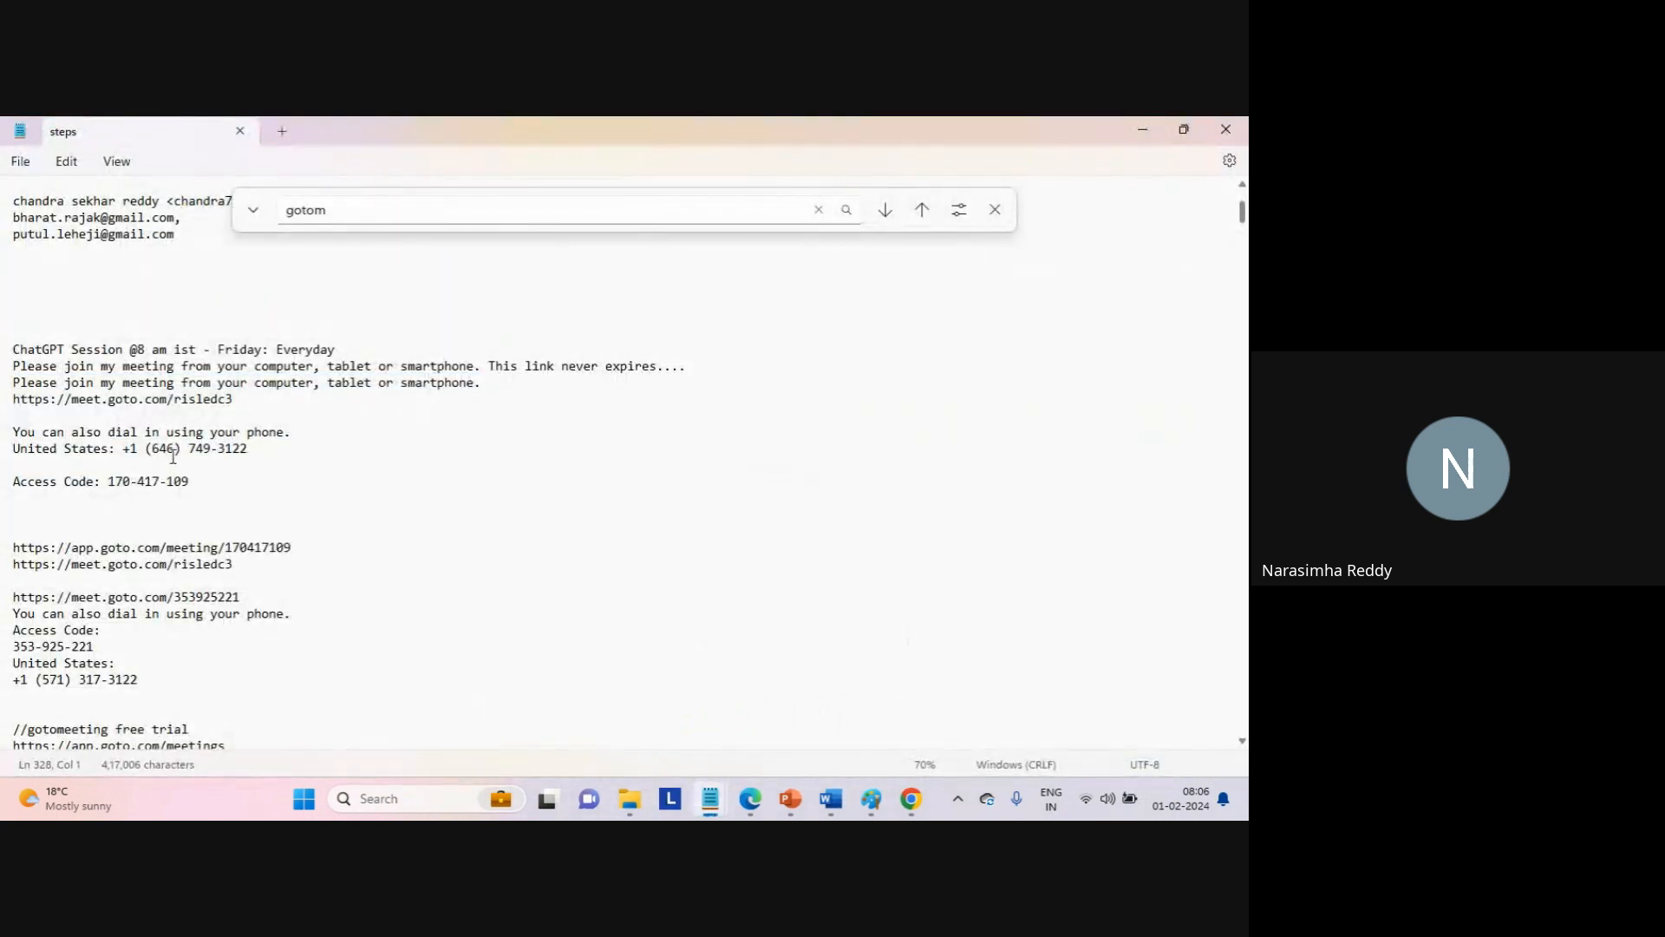
triple_click(187, 401)
key(ctrl+c)
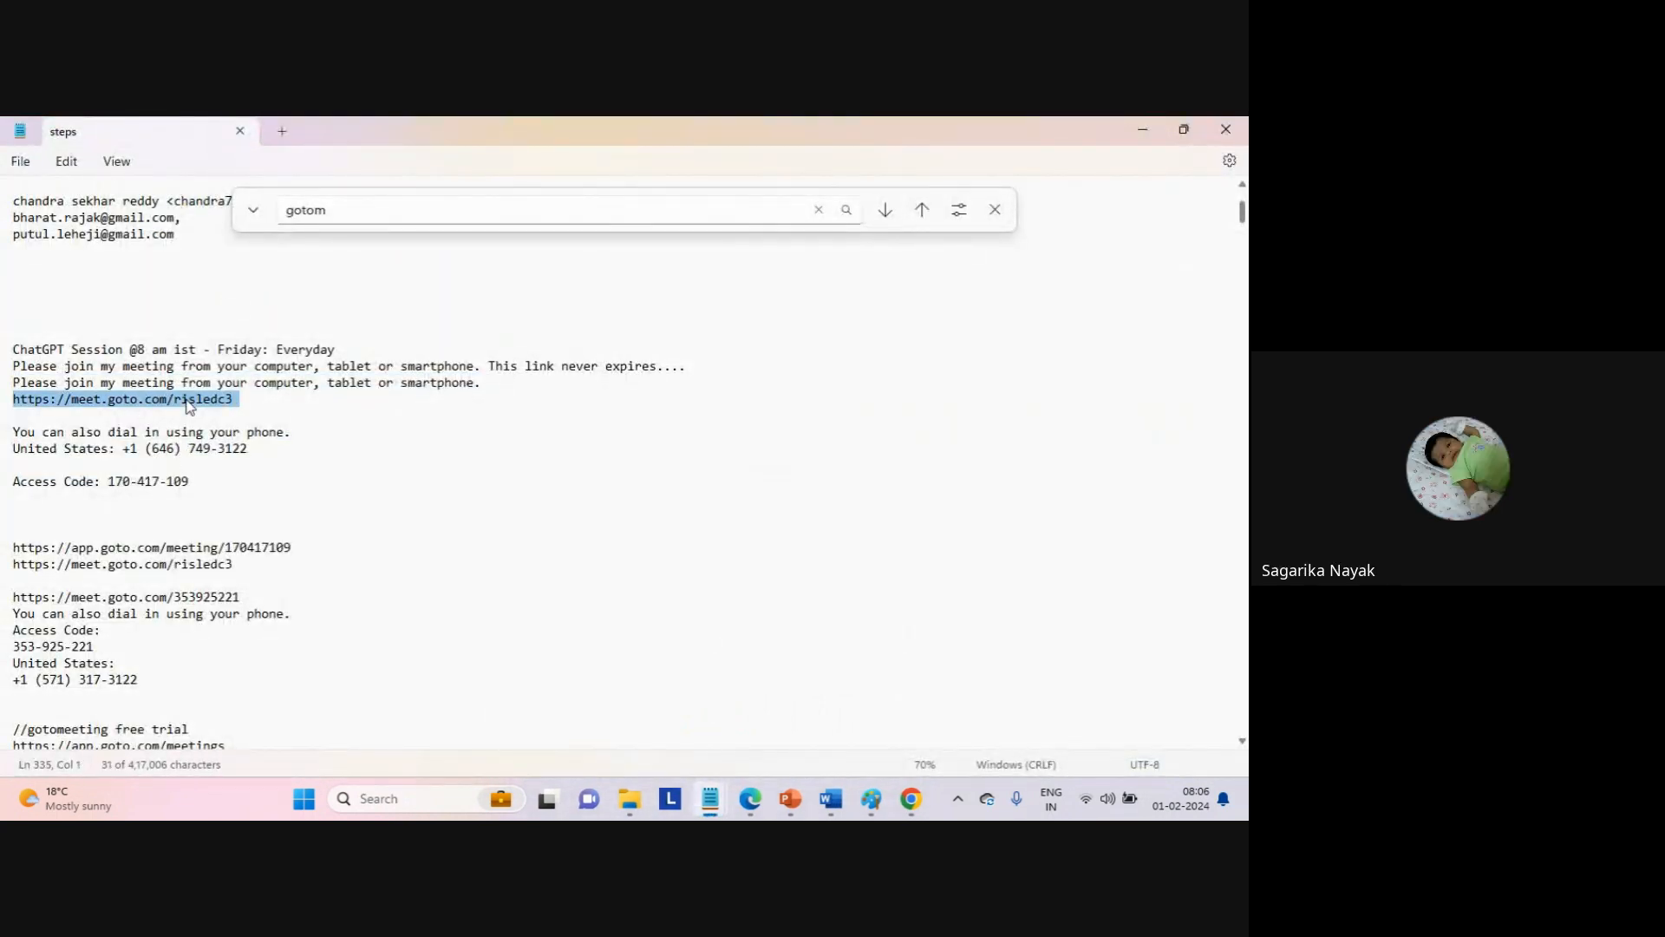
Paste the GoTo meeting link into the new tab's address bar and load the page.
click(920, 809)
click(854, 715)
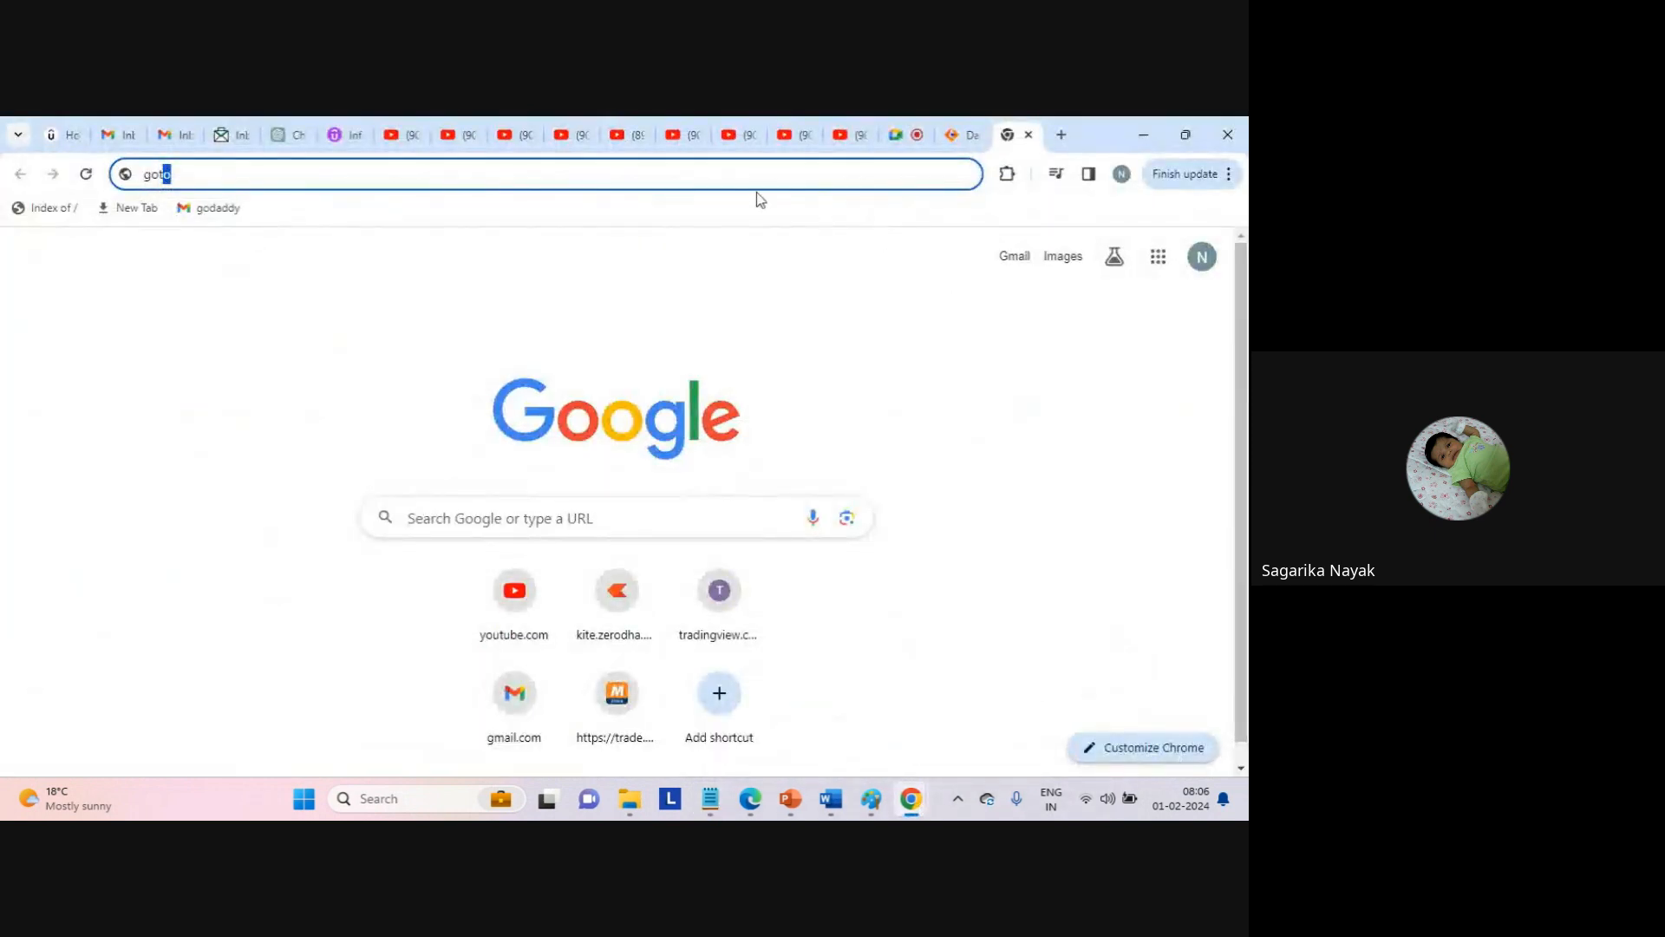
click(687, 172)
double_click(687, 172)
key(ctrl+v)
key(Return)
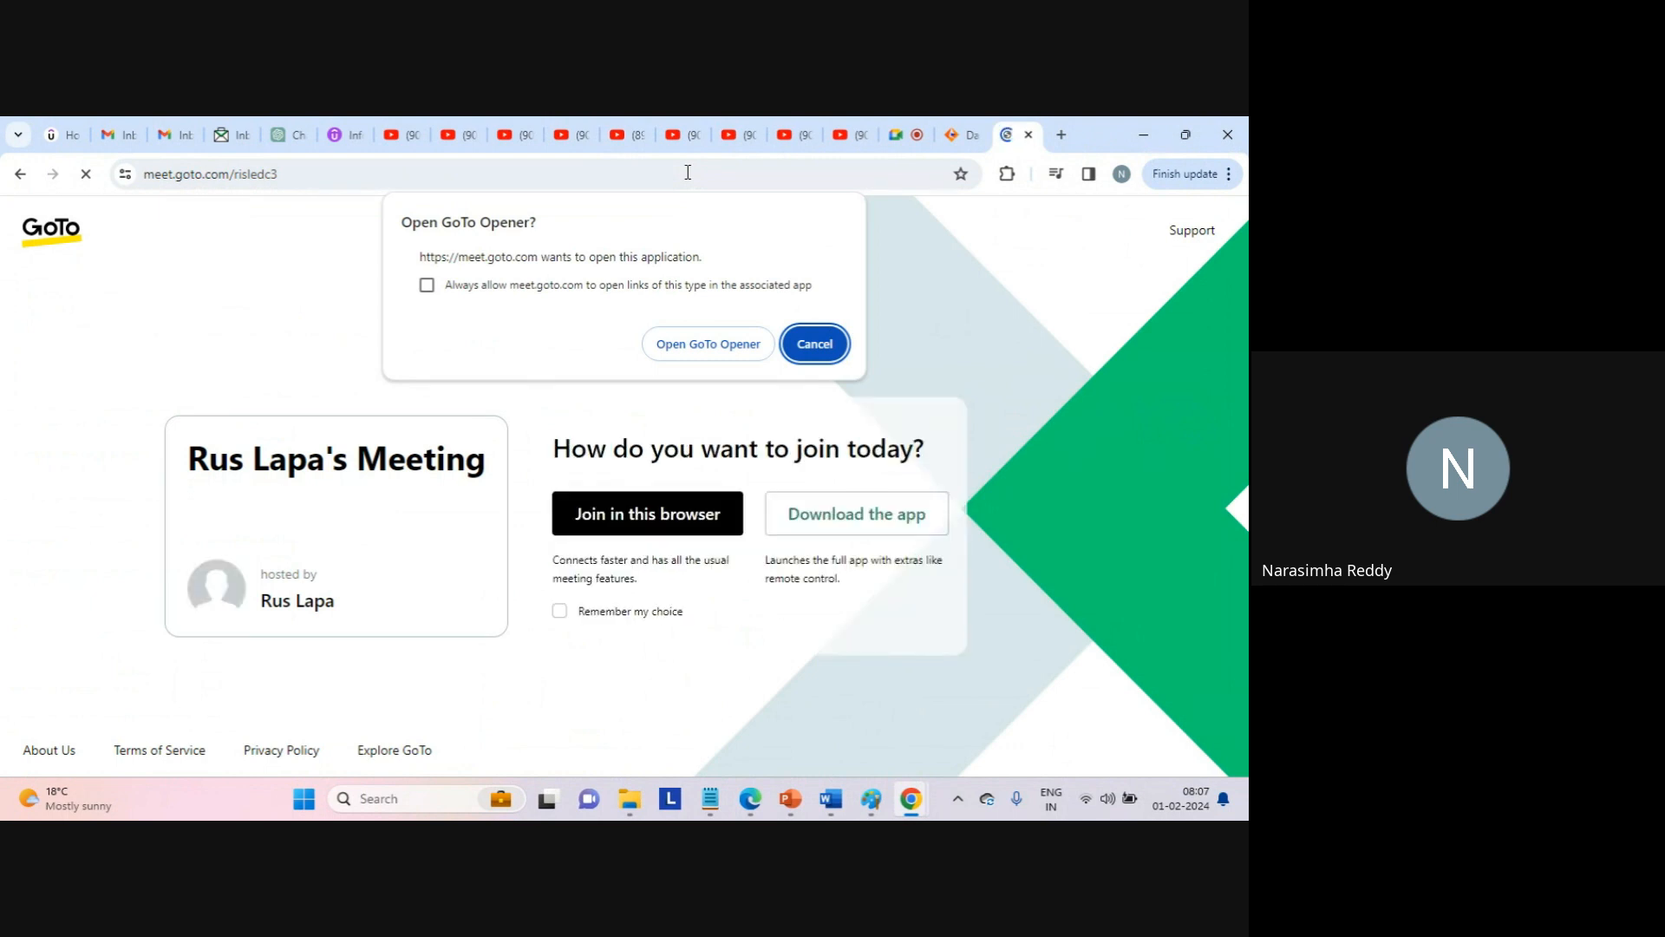
Cancel the 'Open GoTo Opener?' prompt and go back to the Google Meet call tab.
click(813, 344)
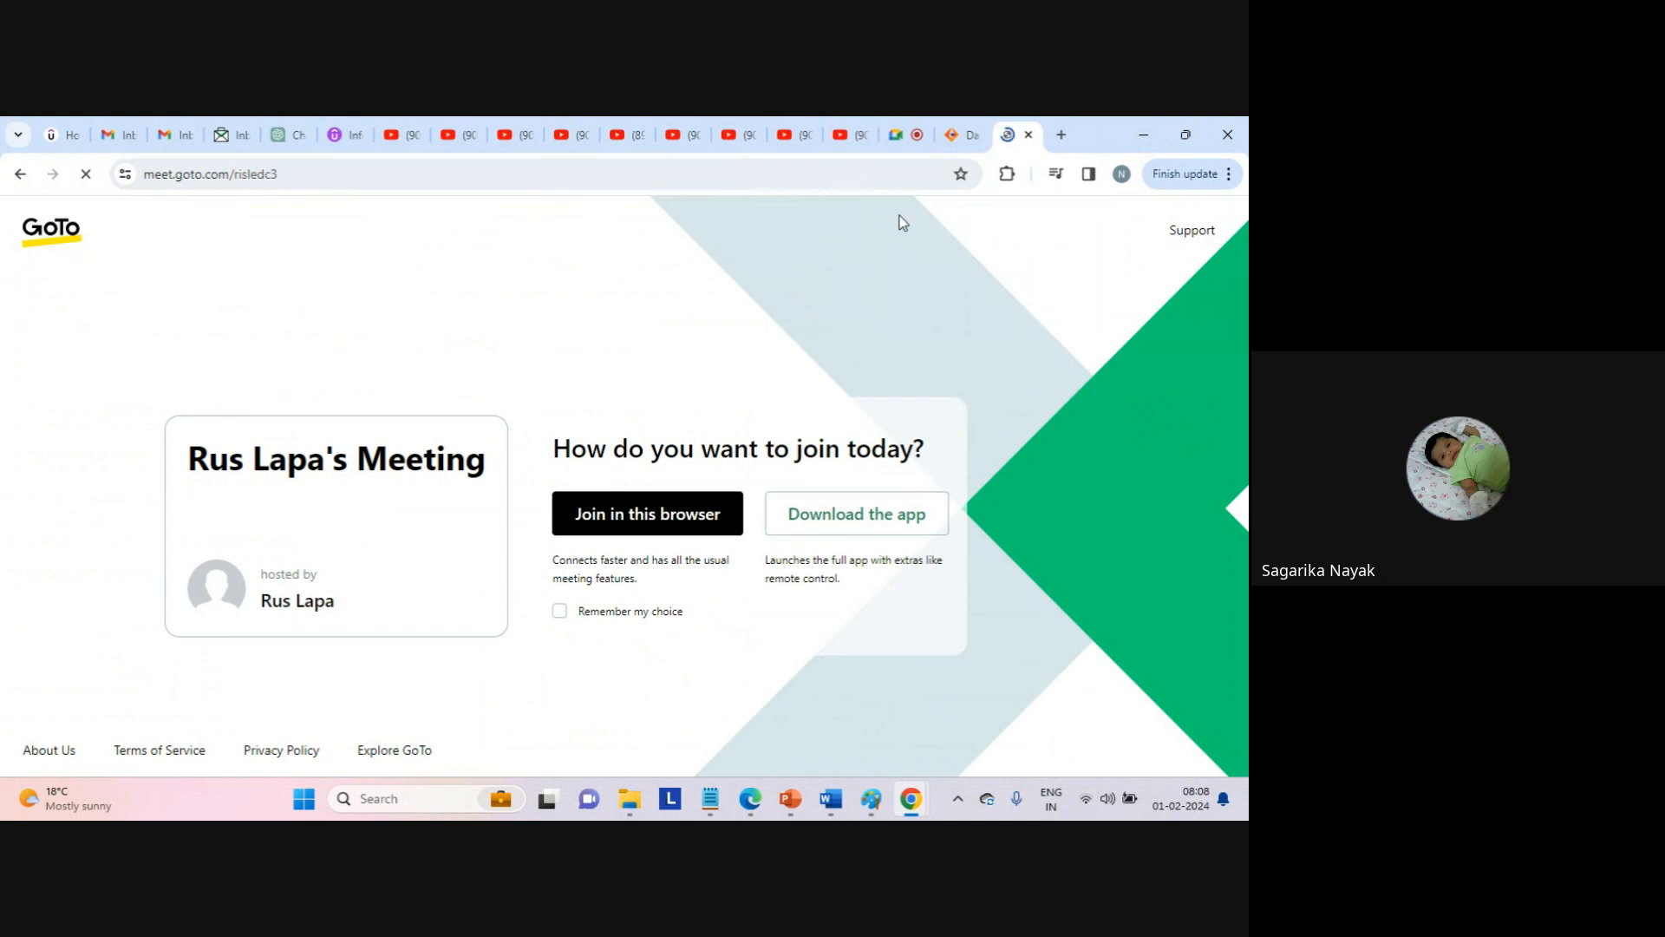
click(911, 136)
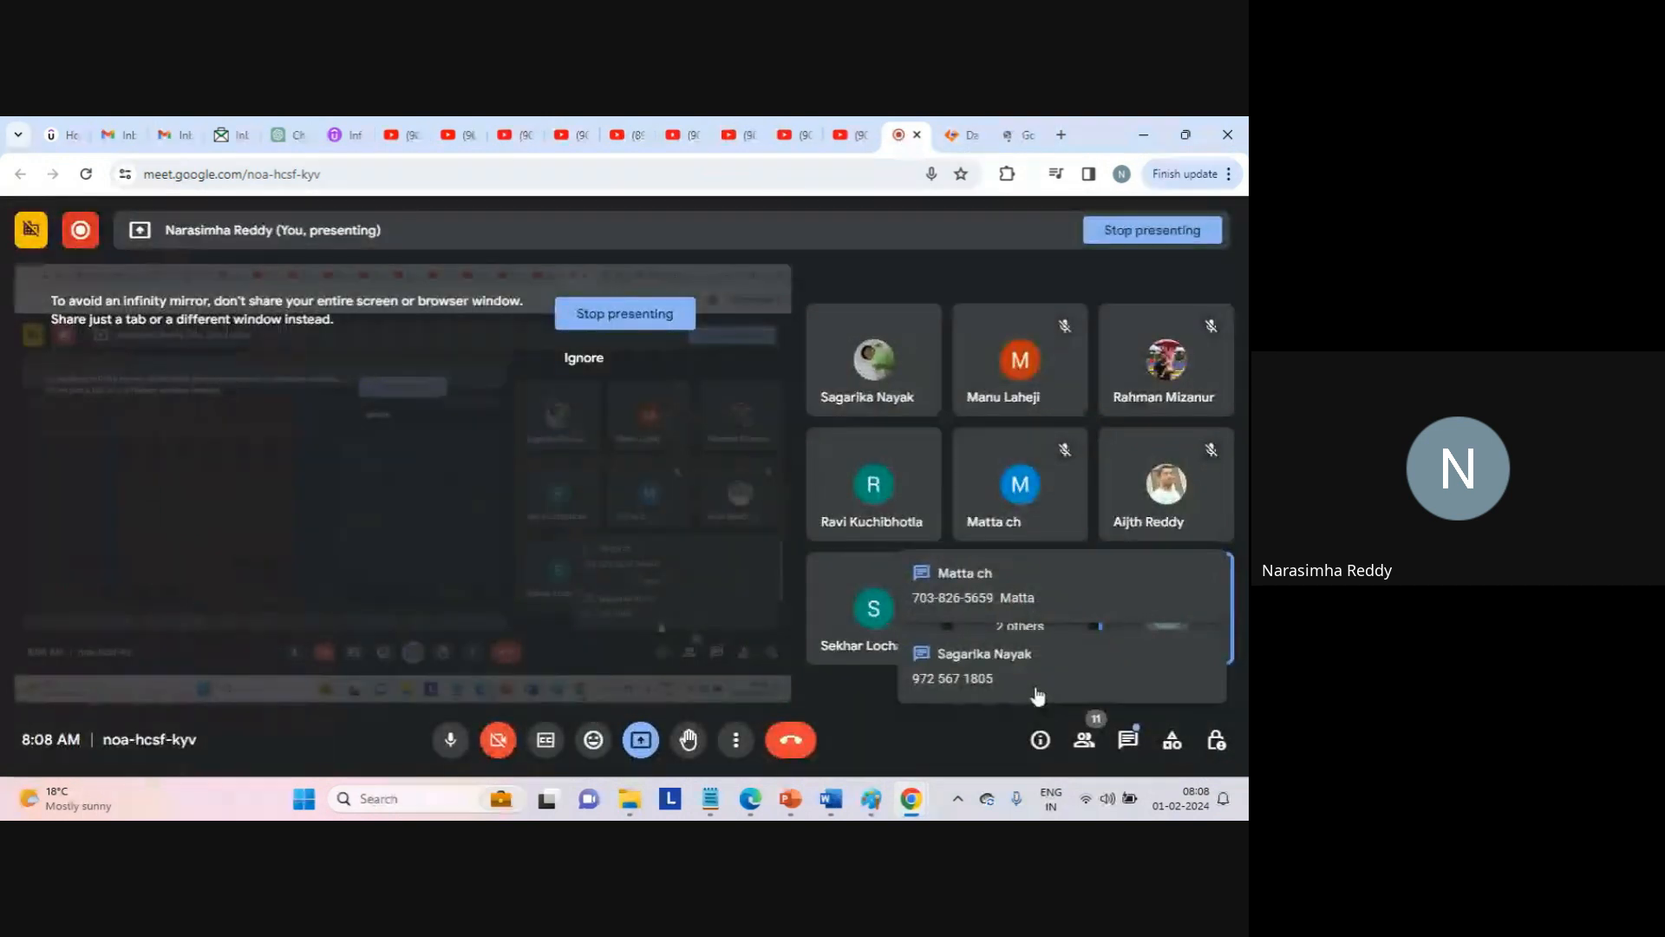
Open Google Meet's in-call messages and copy the participants' chat messages.
click(1011, 674)
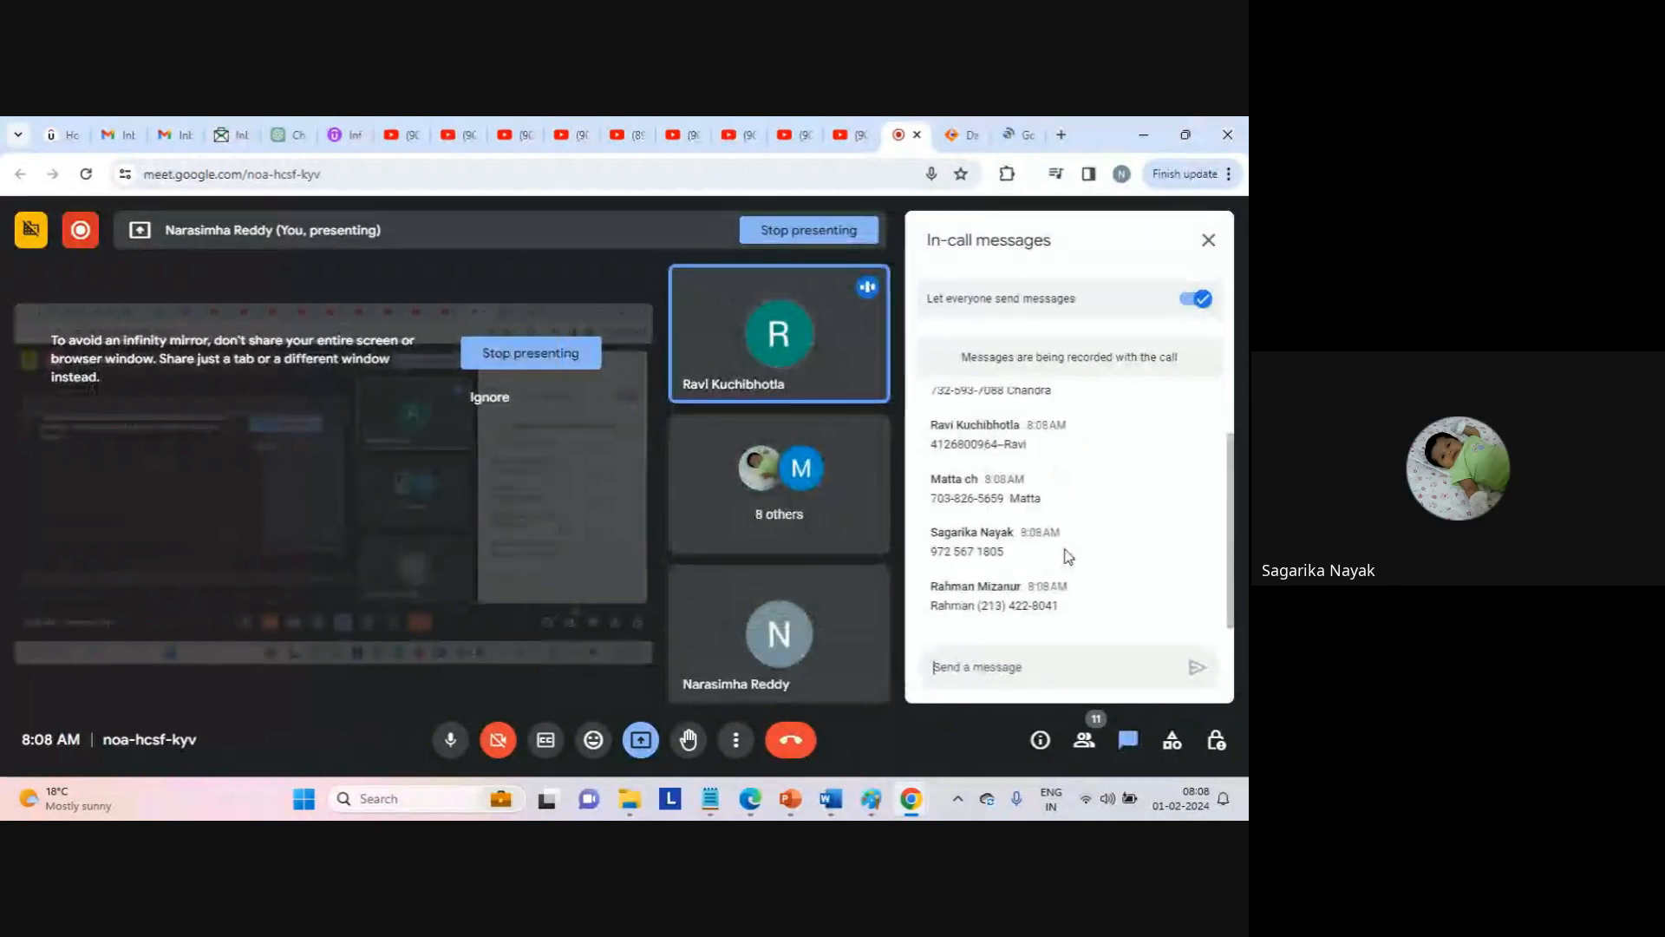
scroll(1228, 490, up, 1)
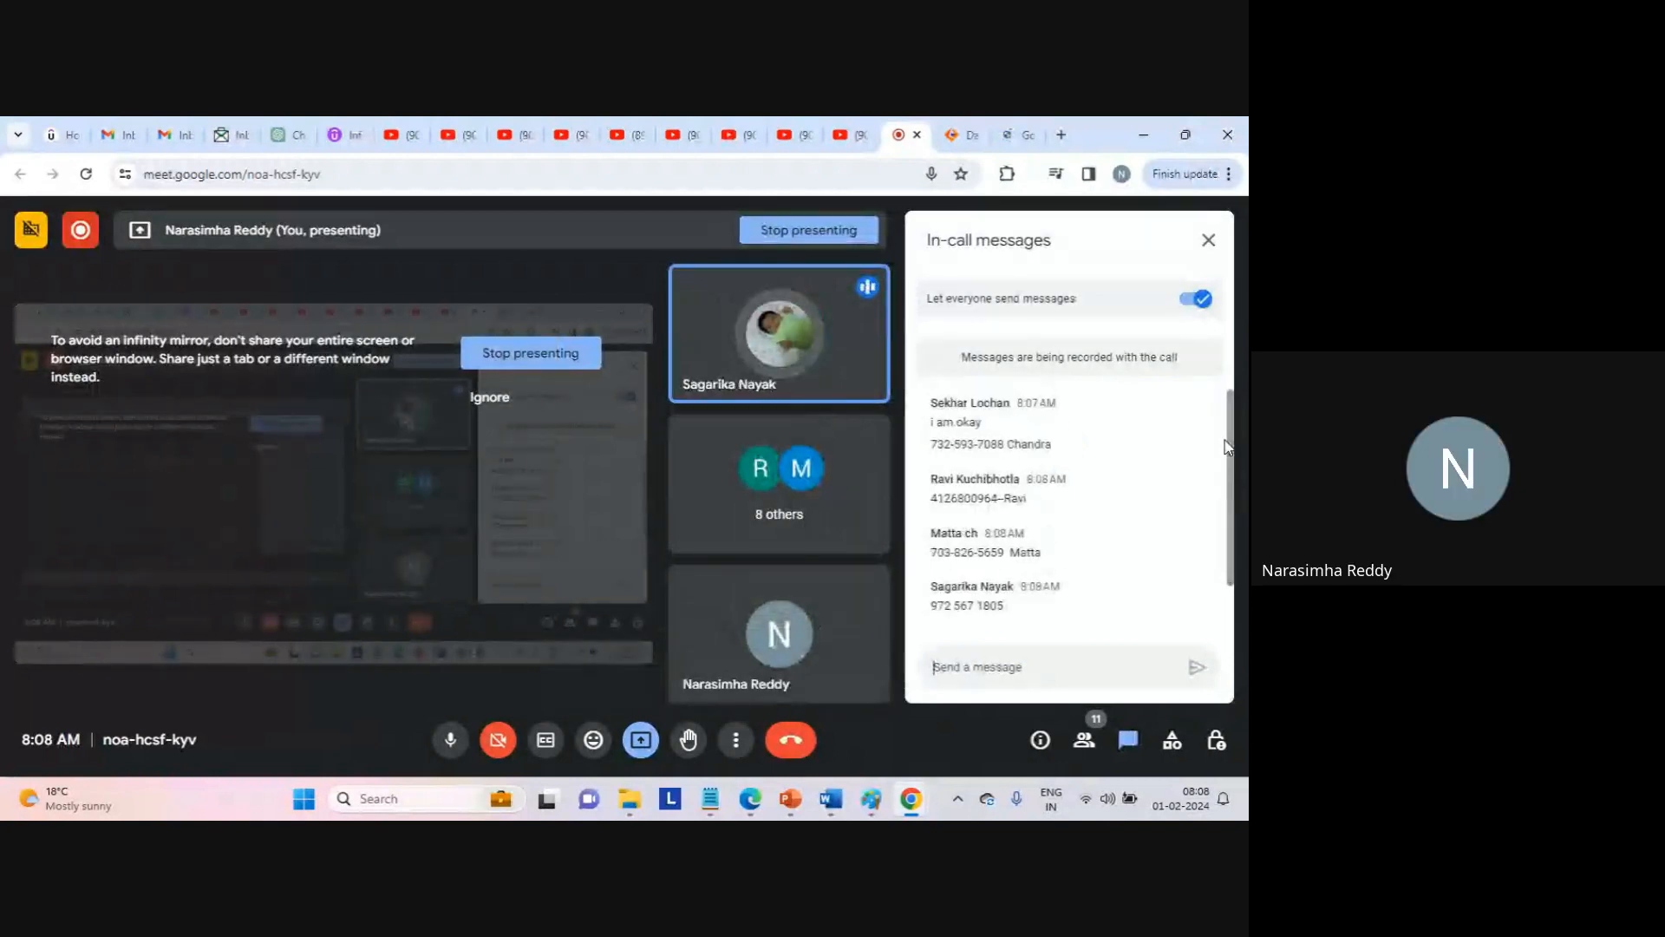
scroll(1225, 446, down, 1)
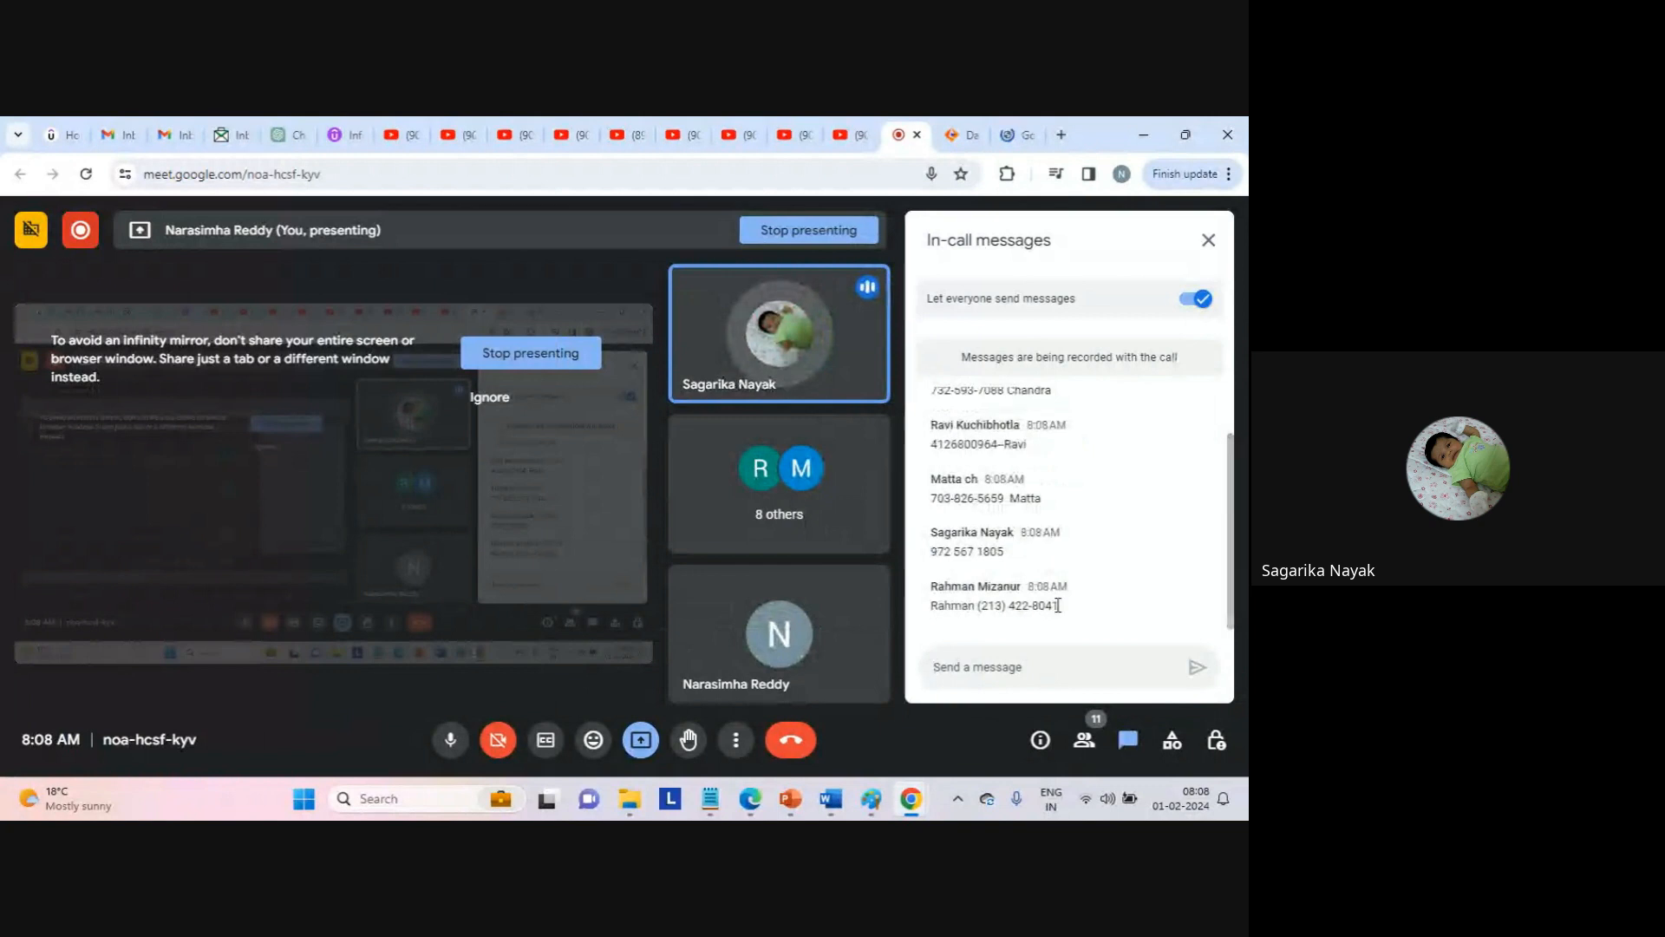
drag(1078, 621, 925, 446)
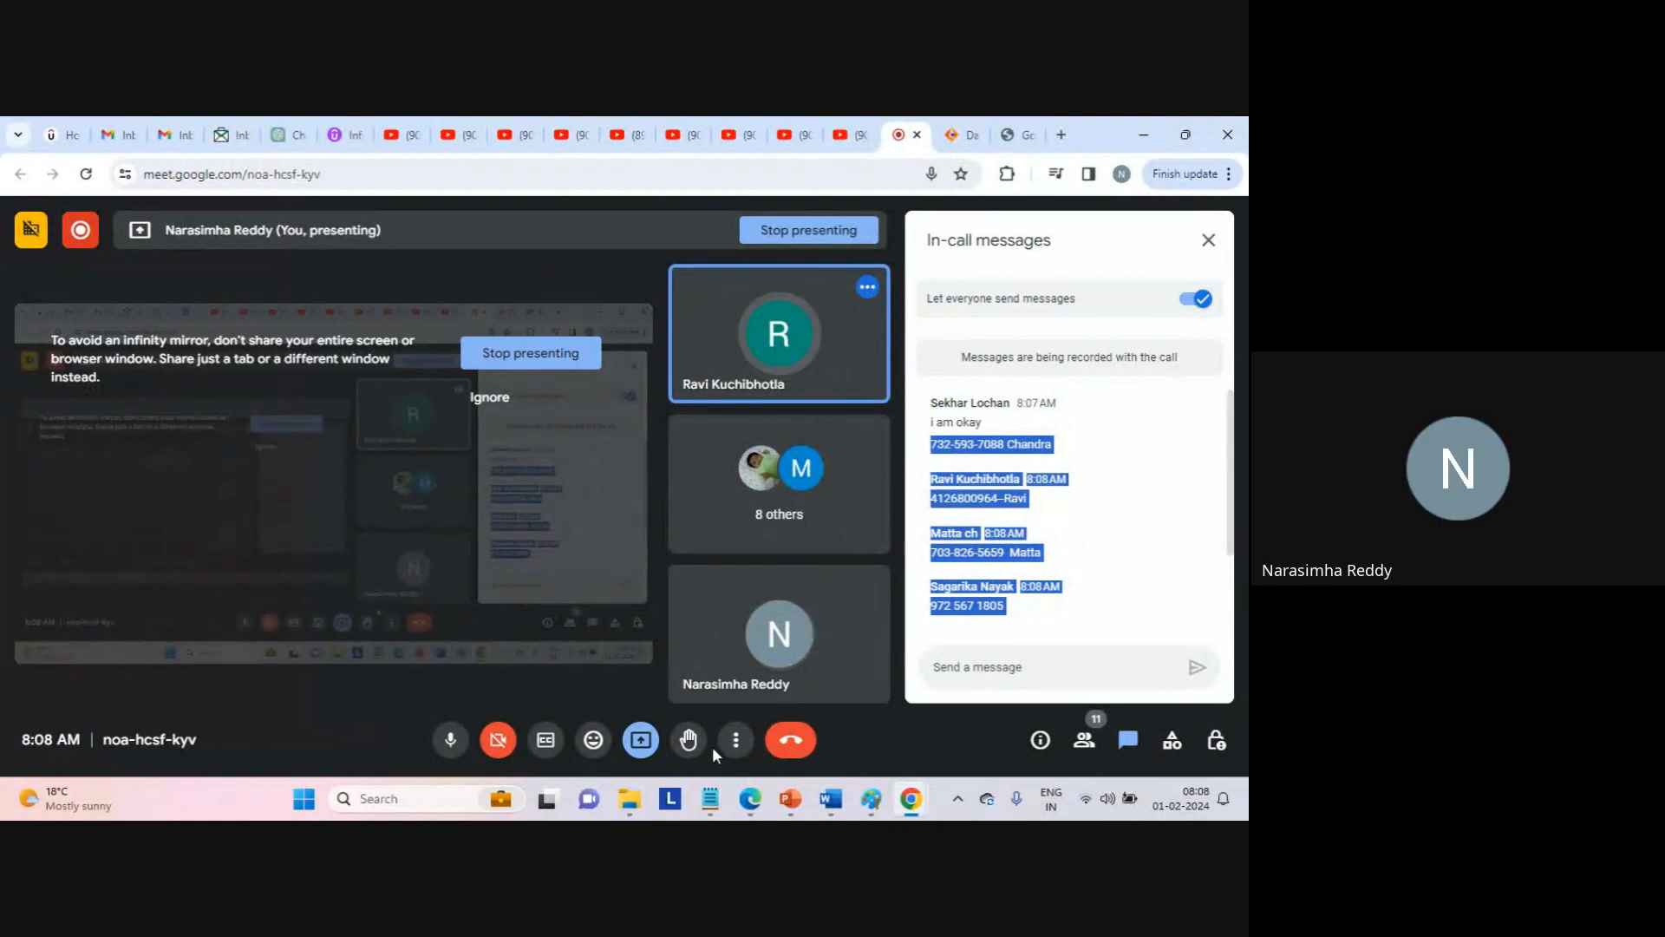
Paste the chat messages onto a blank line in the steps notes, then return to the Meet call.
mouse_move(711, 798)
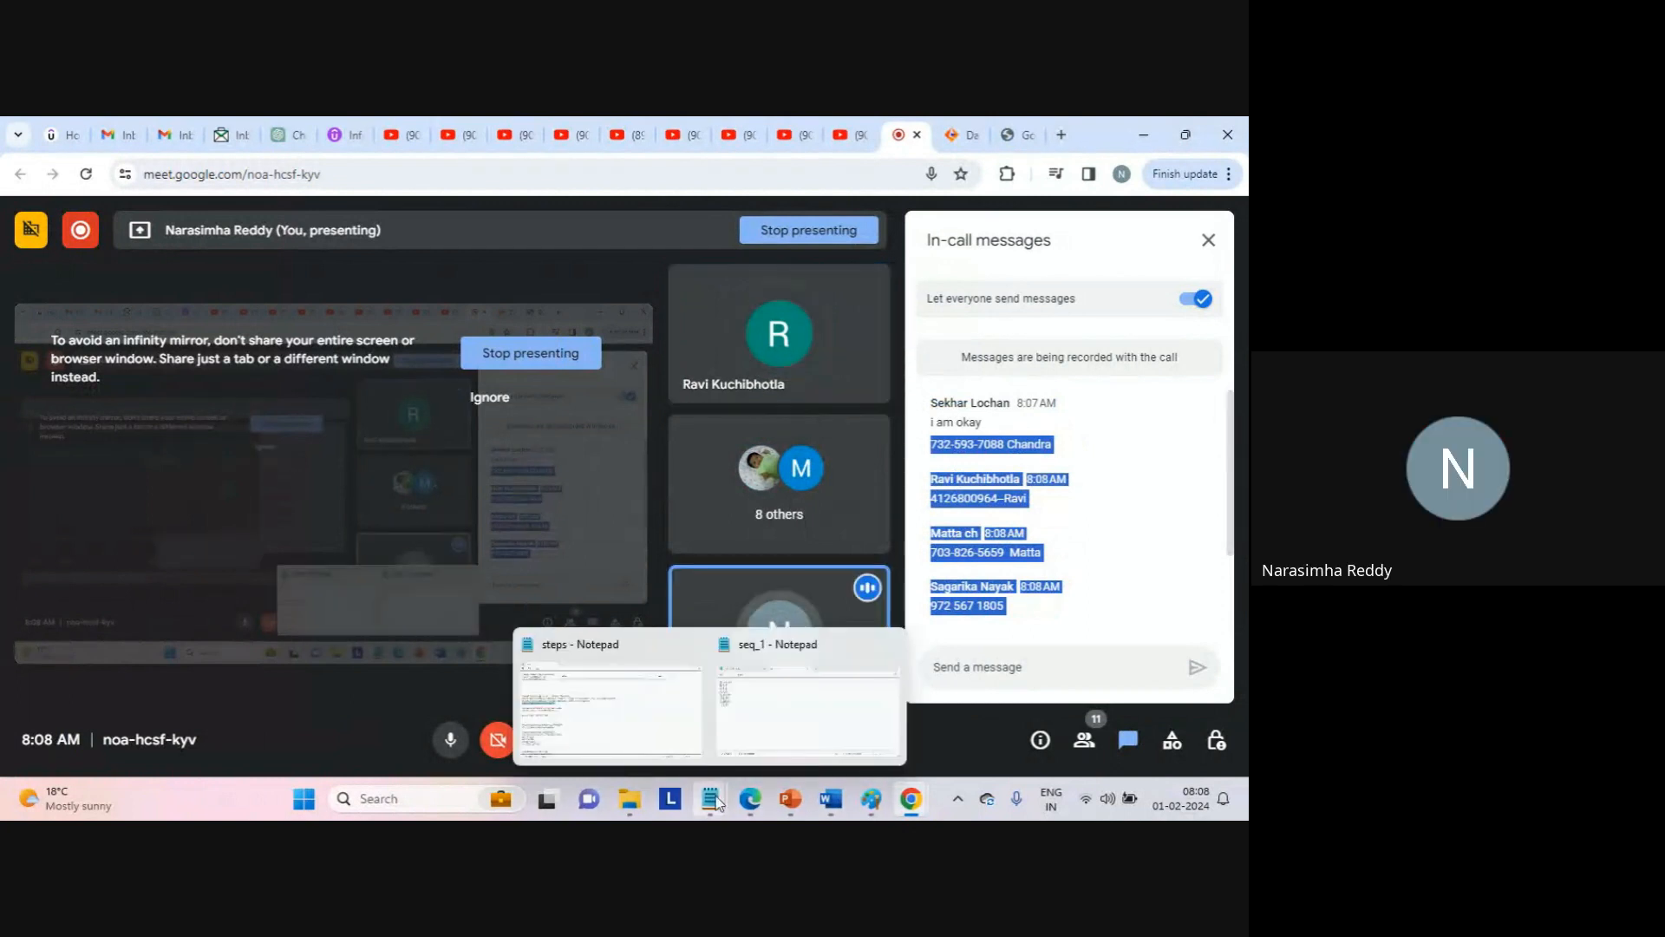
click(694, 720)
click(225, 301)
key(ctrl+v)
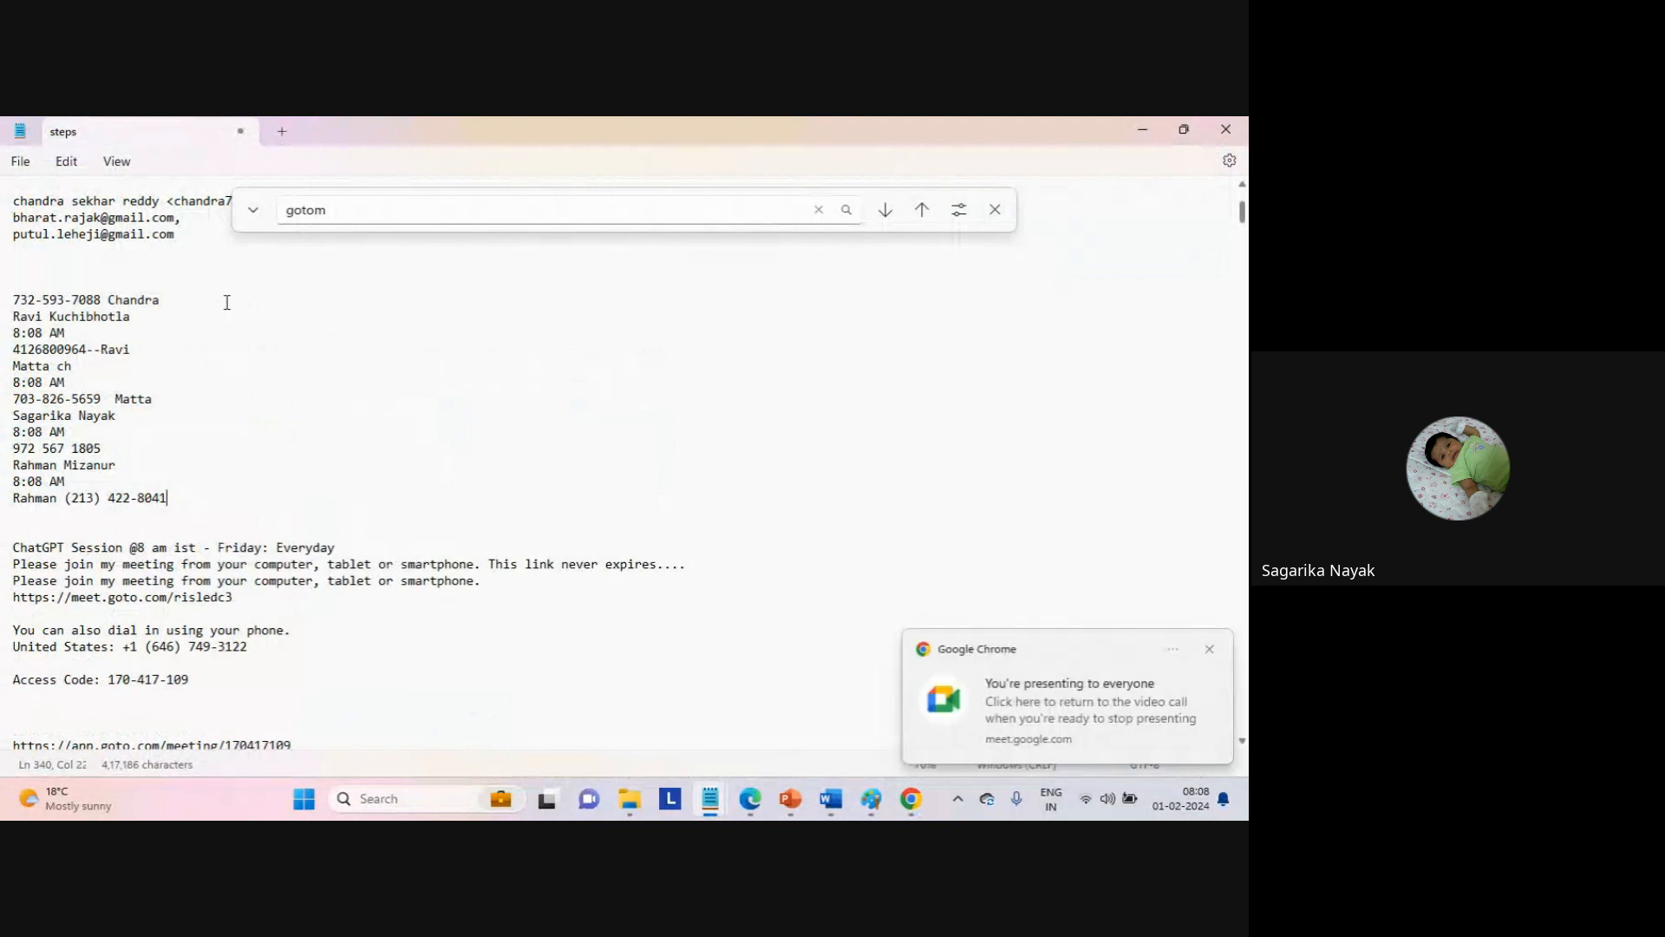
key(alt+Tab)
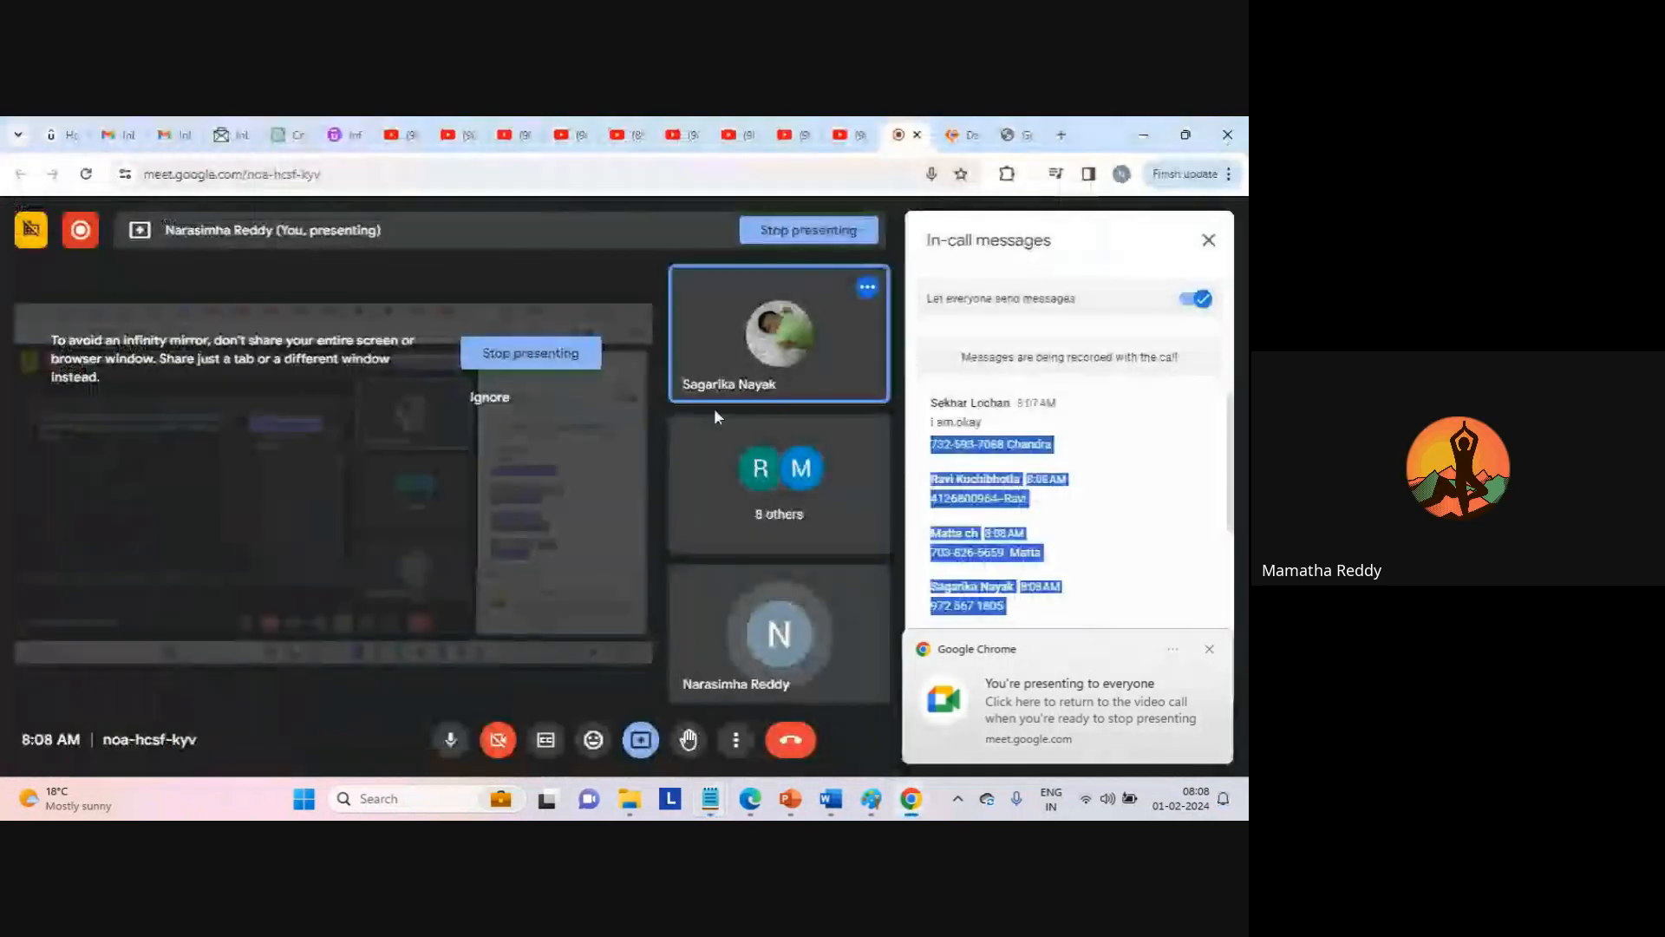